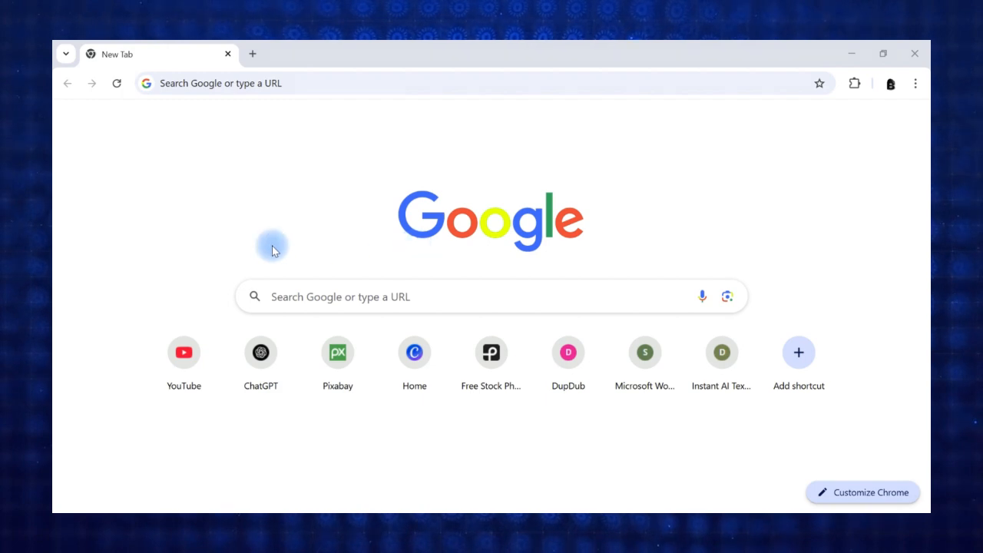
# Step: Open the CapCut desktop video editor page on capcut.com and download the free installer
pyautogui.hotkey('ctrl', 'l')
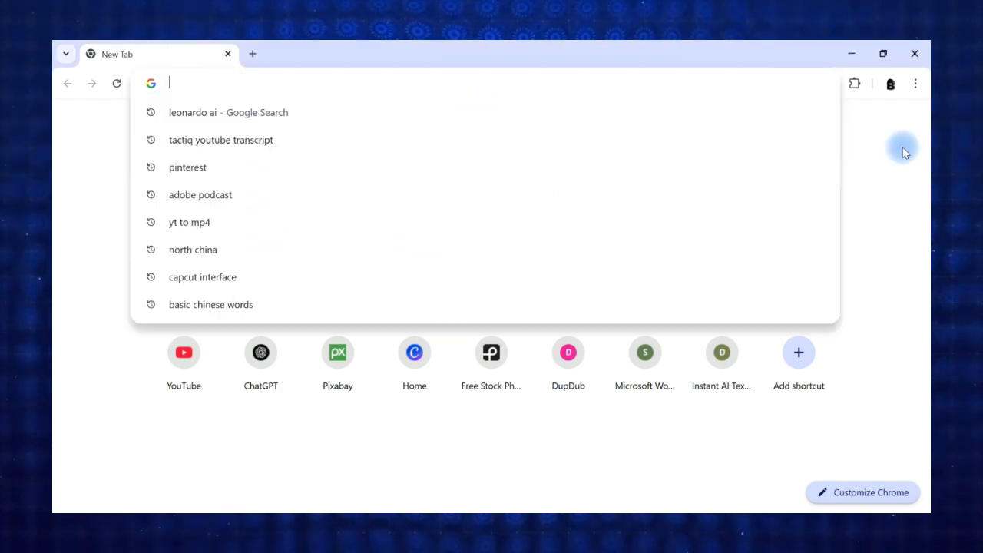
pyautogui.write('capcut.com')
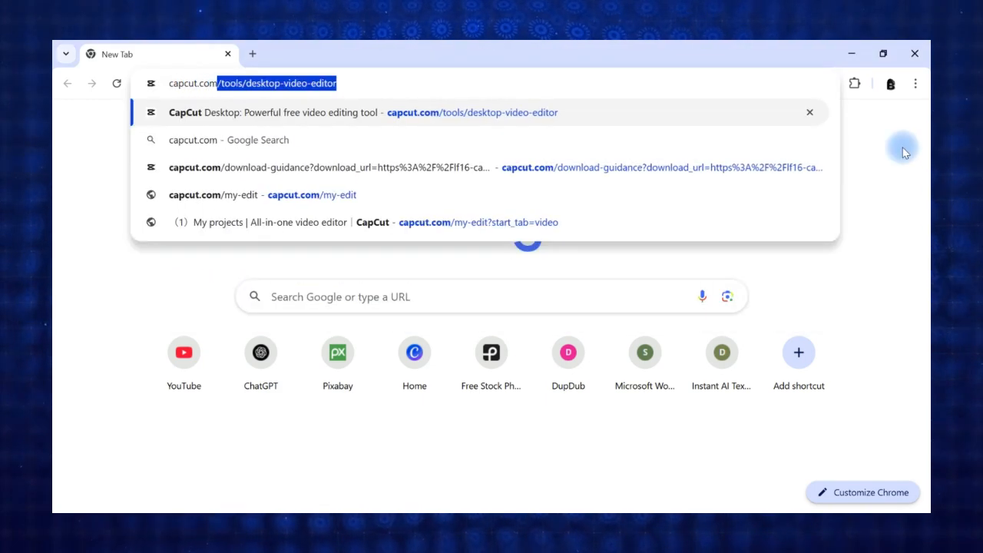
pyautogui.press('Return')
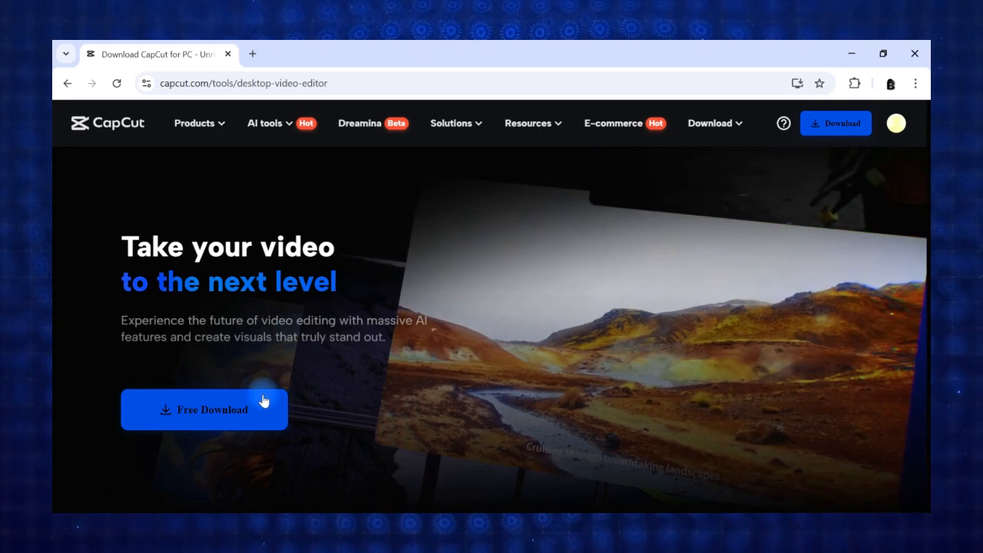
pyautogui.click(231, 411)
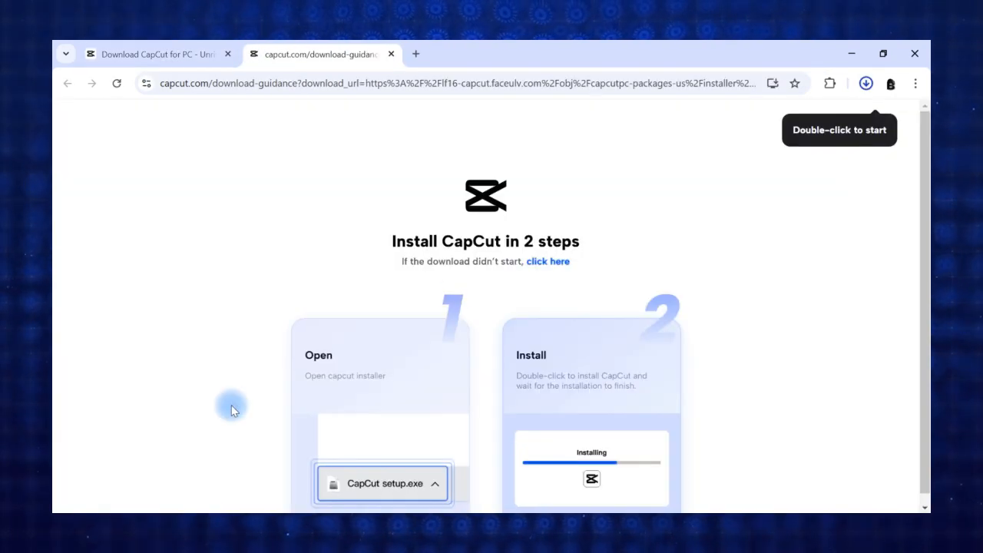
# Step: Run the downloaded CapCut installer and launch CapCut from the desktop
pyautogui.click(866, 83)
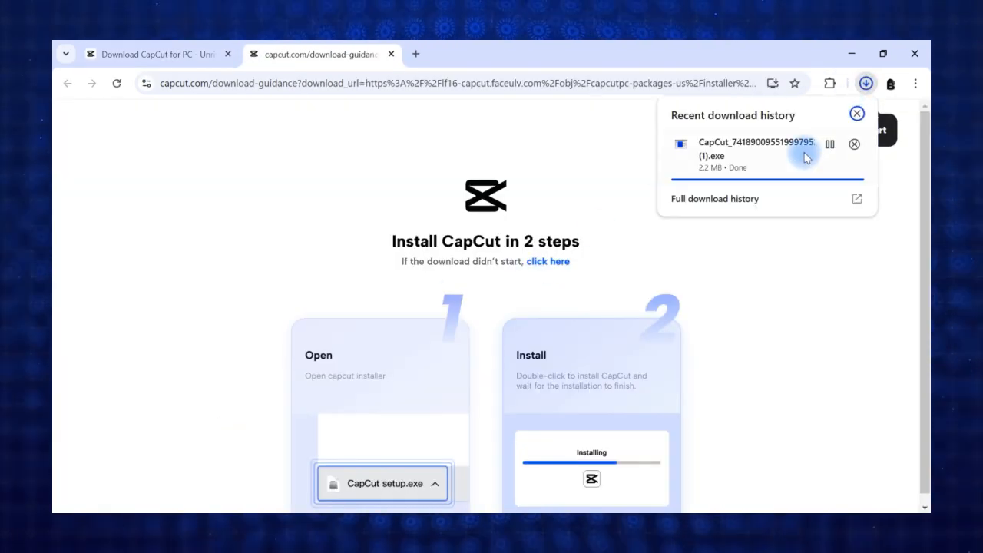
pyautogui.click(763, 159)
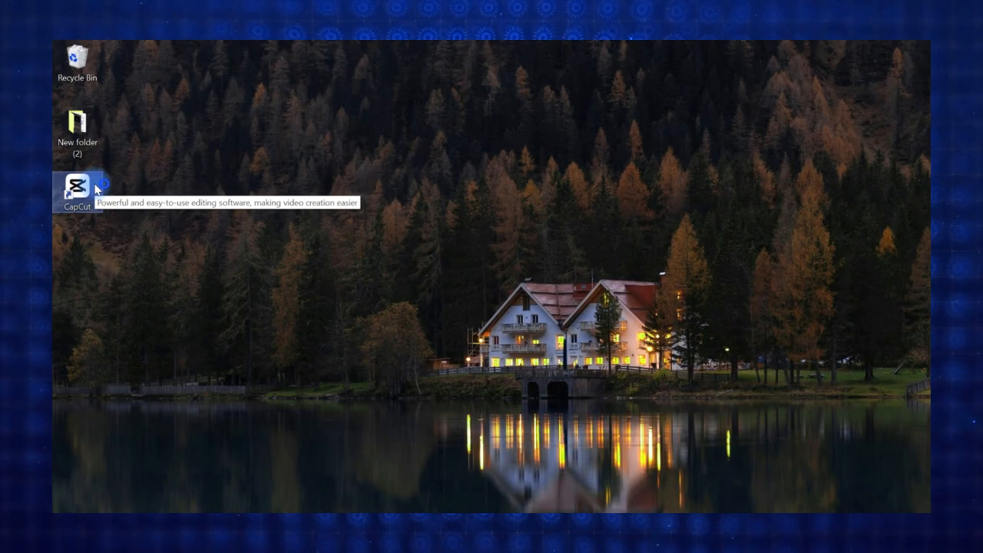
pyautogui.doubleClick(96, 188)
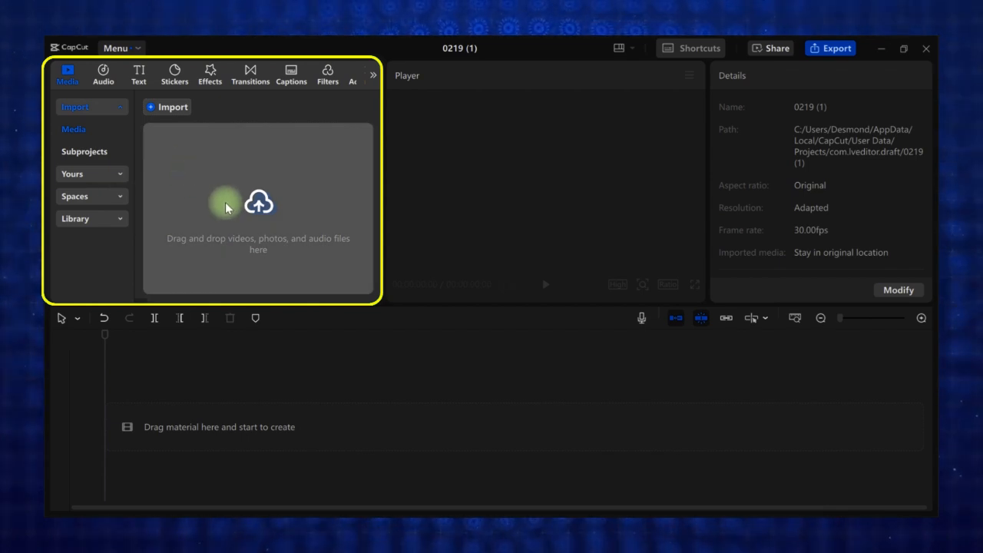
# Step: Look through the audio, text, stickers, effects, transitions, captions and filters libraries of the editor
pyautogui.click(110, 87)
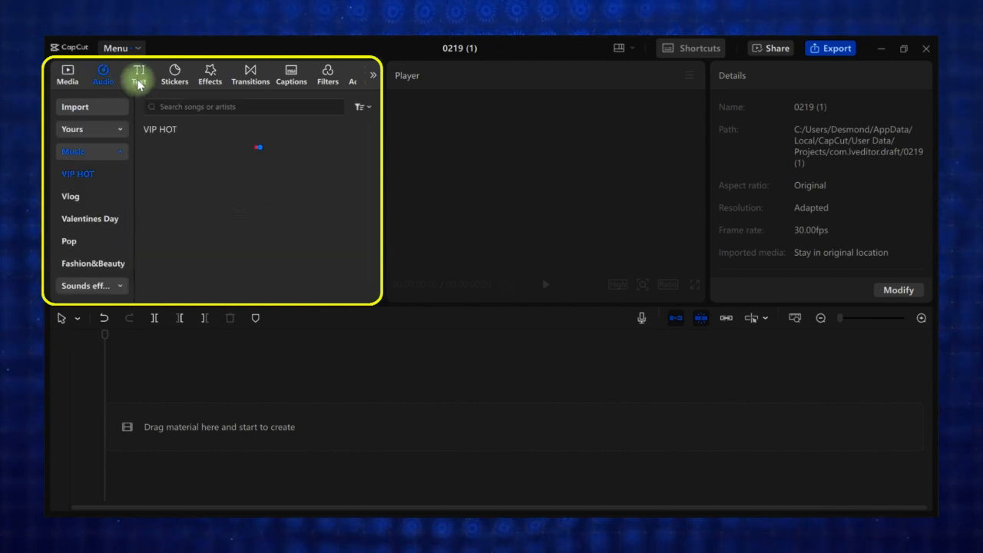
pyautogui.click(139, 81)
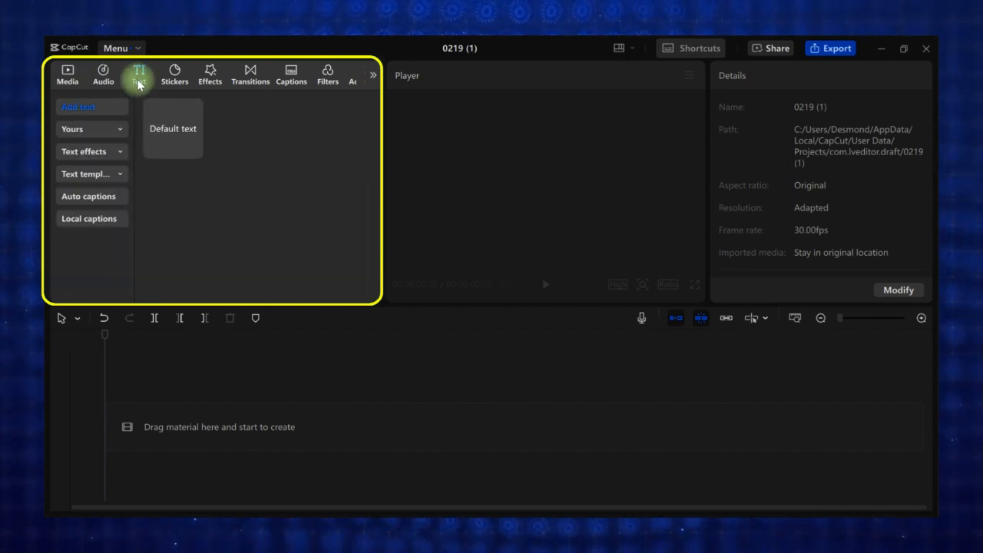
pyautogui.click(181, 77)
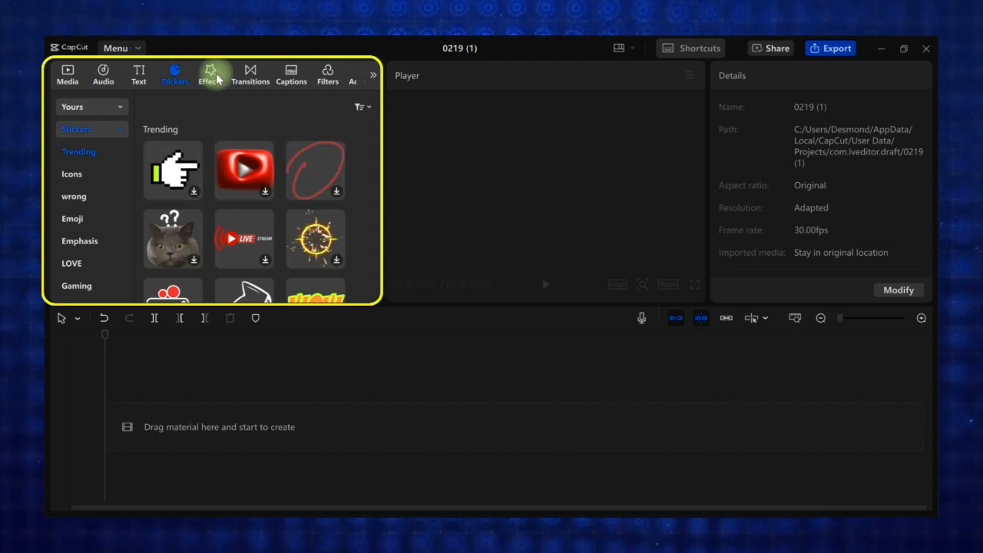
pyautogui.click(217, 74)
pyautogui.click(250, 72)
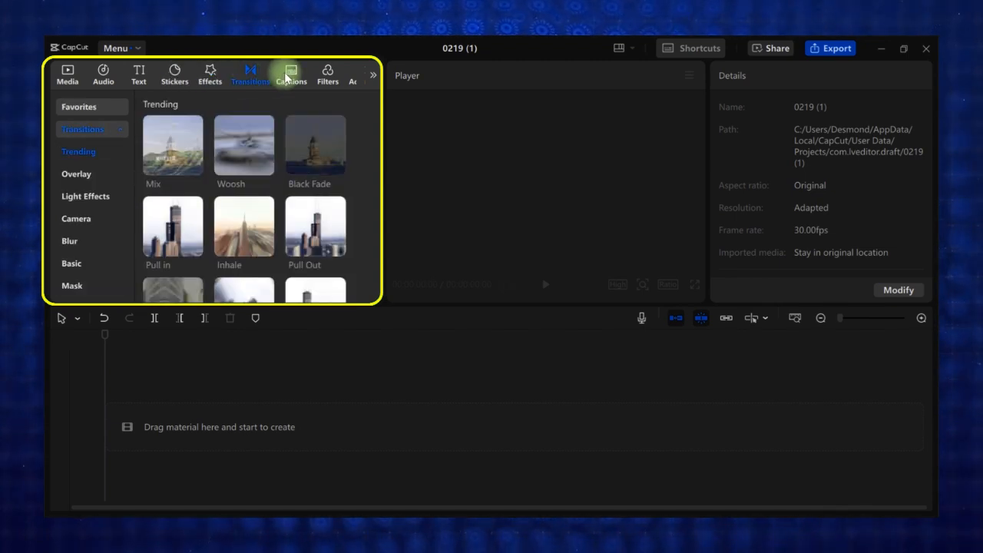
pyautogui.click(285, 73)
pyautogui.click(326, 73)
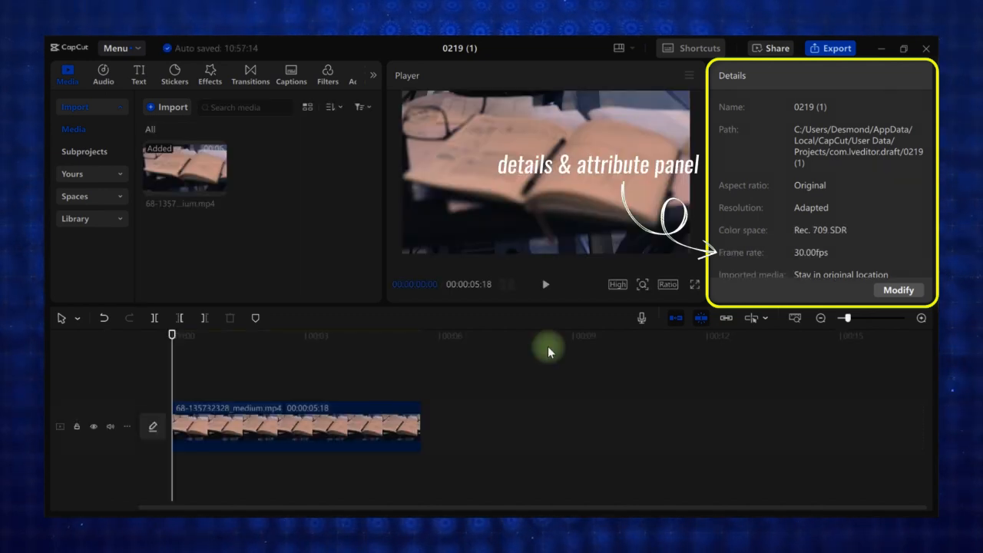
pyautogui.click(374, 424)
pyautogui.scroll(-10, 796, 178)
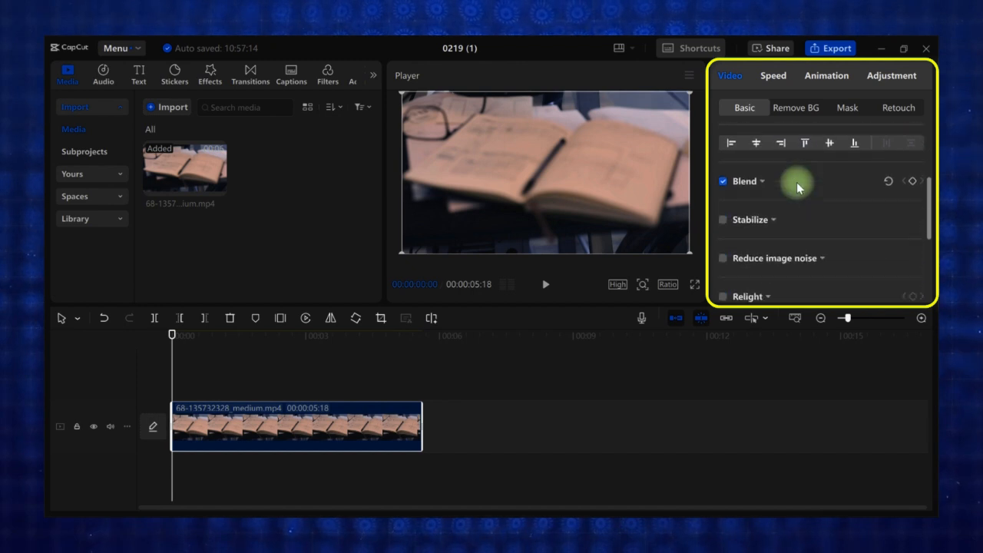
pyautogui.scroll(10, 796, 192)
pyautogui.scroll(1, 795, 195)
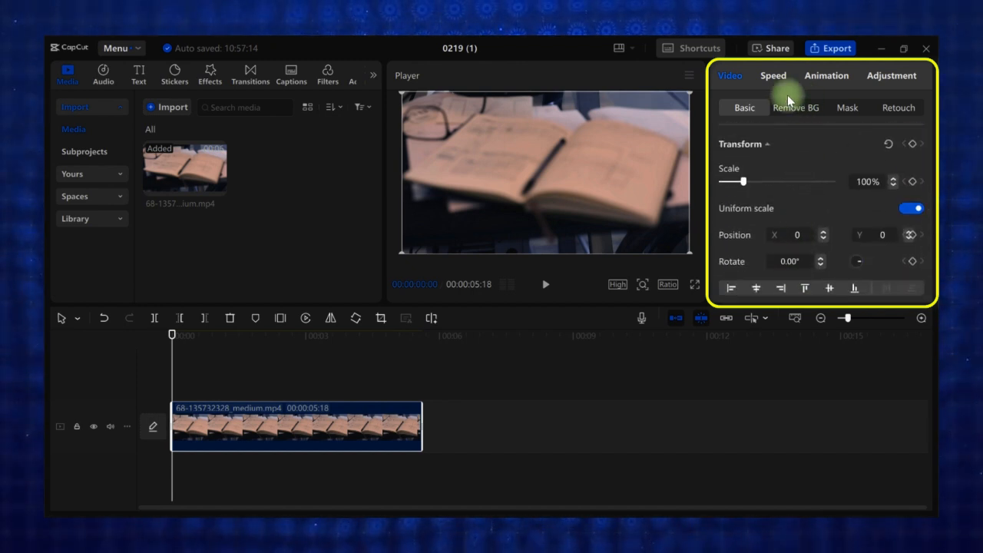
pyautogui.moveTo(748, 181)
pyautogui.mouseDown()
pyautogui.moveTo(755, 189)
pyautogui.moveTo(742, 188)
pyautogui.mouseUp()
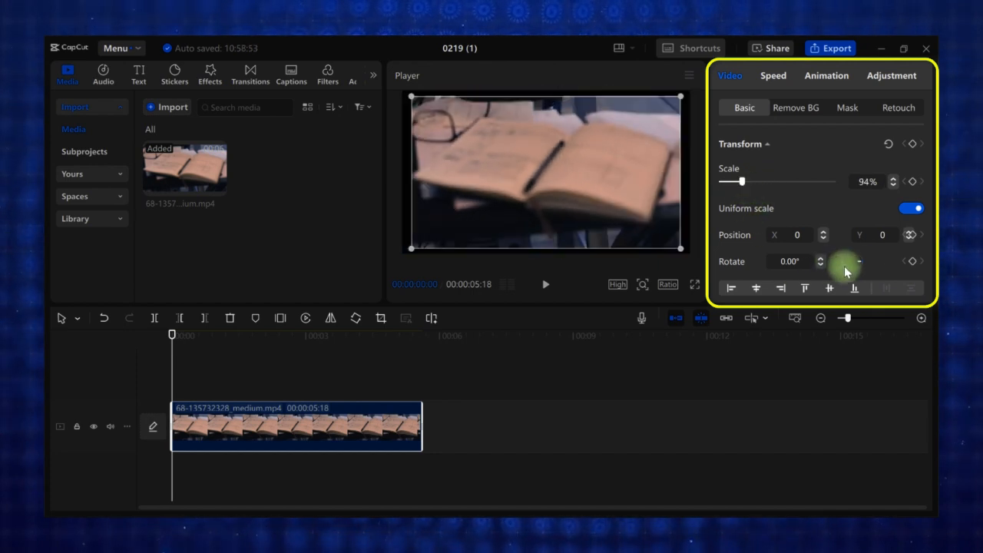
pyautogui.moveTo(861, 261); pyautogui.dragTo(845, 258)
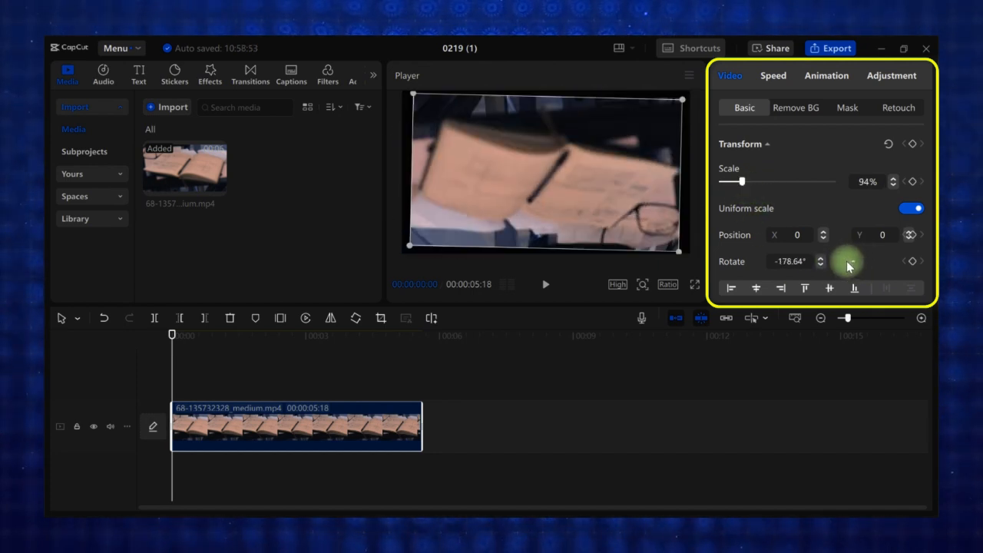
# Step: Examine the selected clip's standard speed settings and the available In animations
pyautogui.click(782, 79)
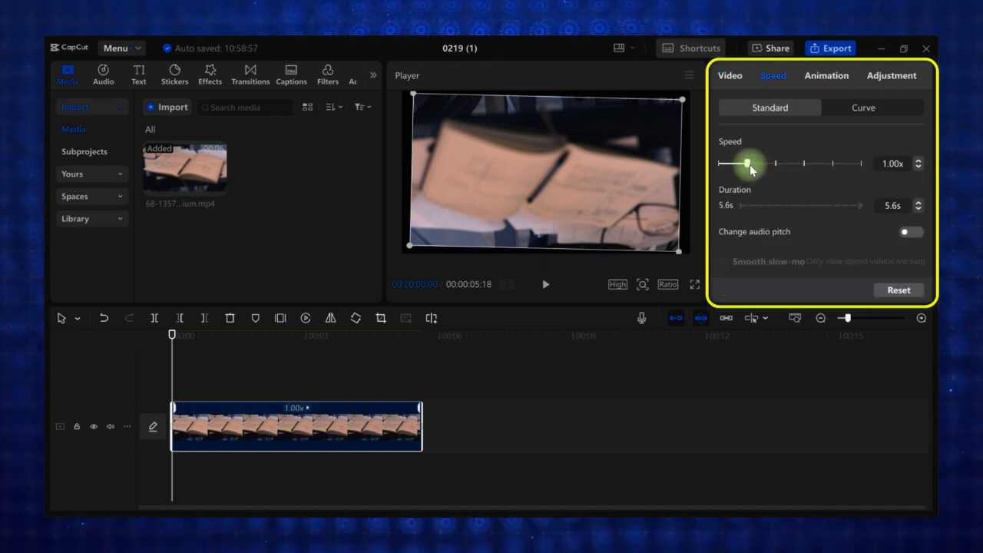
pyautogui.click(829, 77)
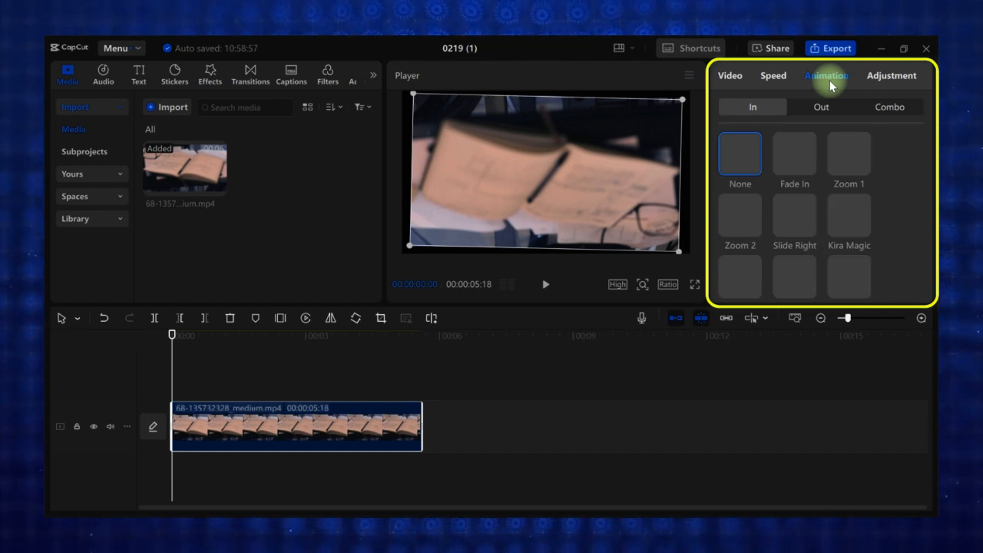
pyautogui.scroll(-5, 823, 132)
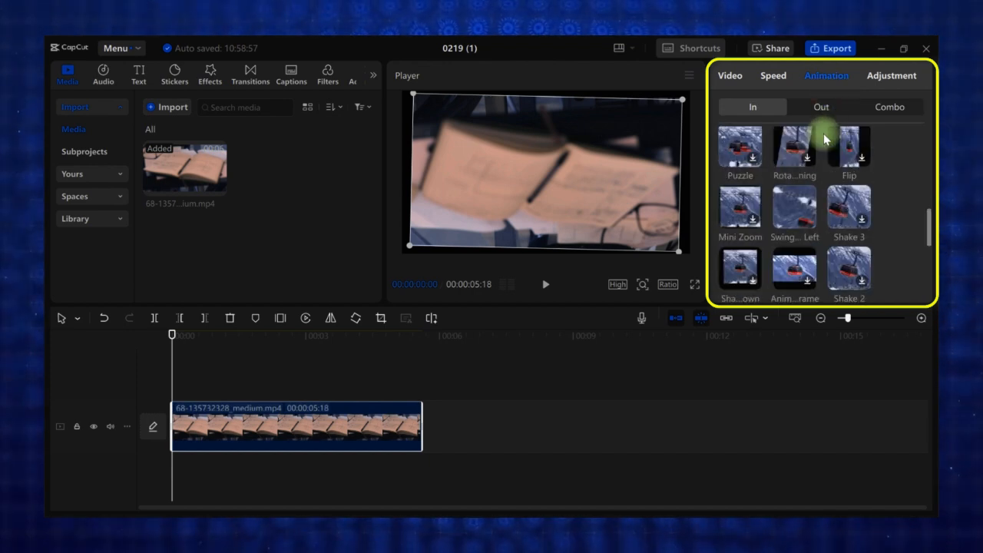
pyautogui.scroll(3, 814, 153)
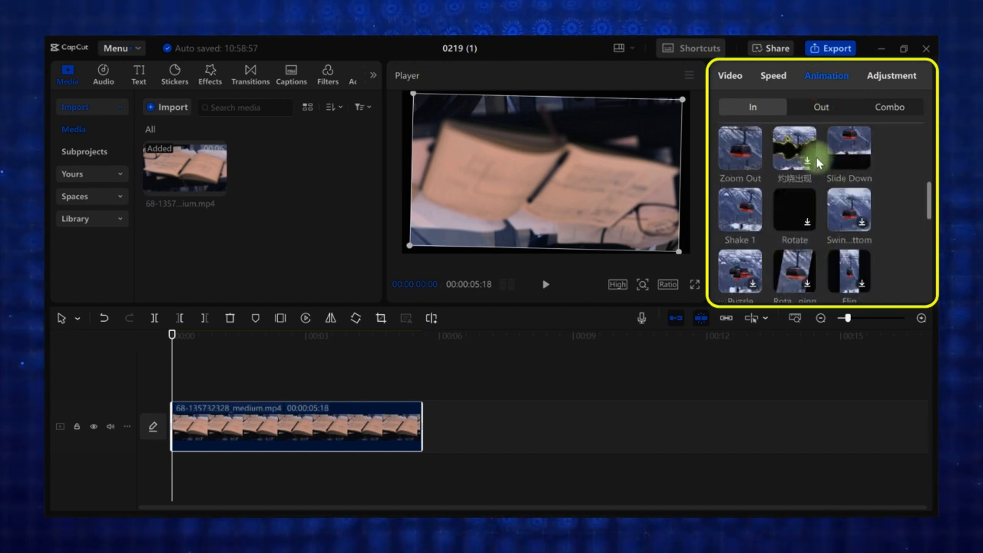
# Step: Set the clip's saturation to 12 and enlarge its picture in the preview until it fills the frame
pyautogui.click(891, 75)
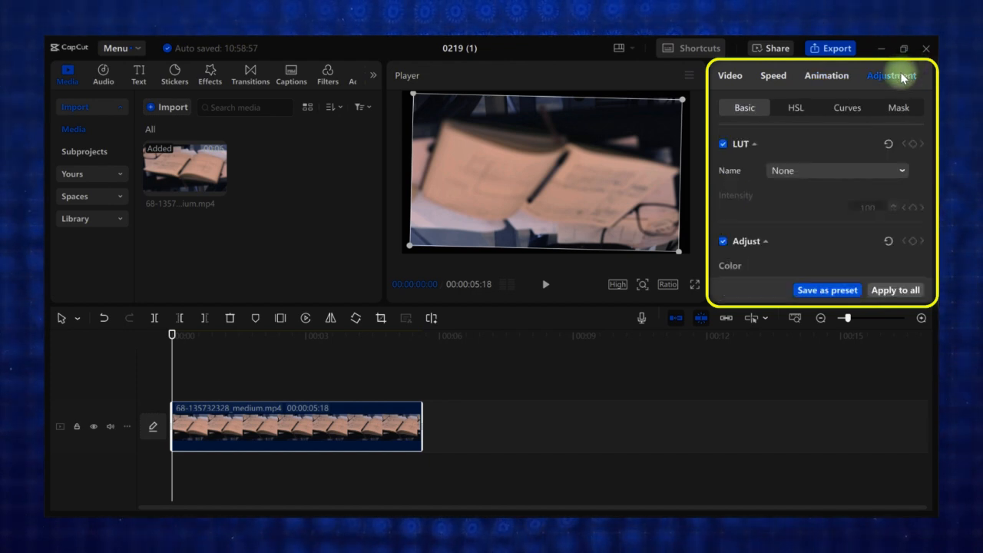
pyautogui.scroll(-5, 818, 185)
pyautogui.scroll(6, 800, 189)
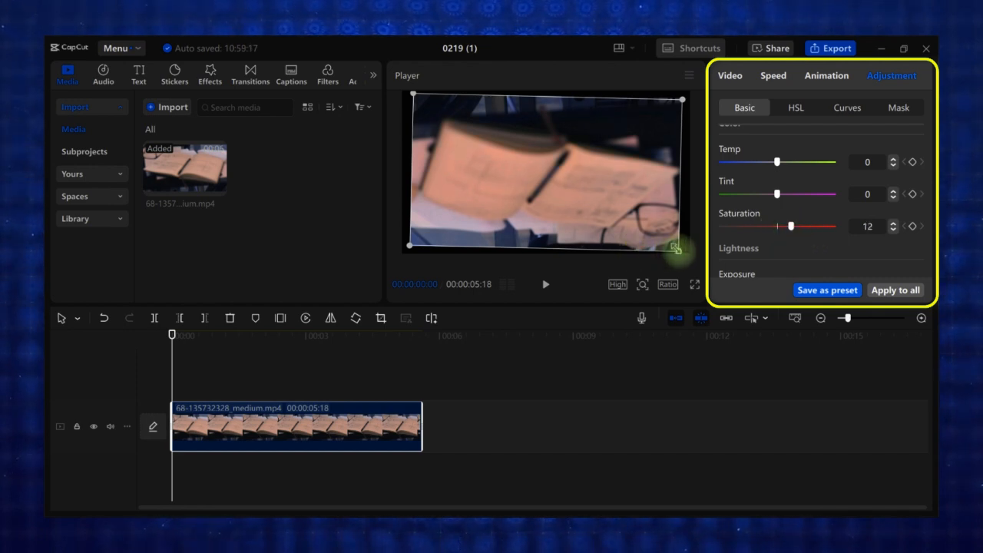
pyautogui.moveTo(675, 248); pyautogui.dragTo(714, 273)
pyautogui.scroll(-7, 766, 206)
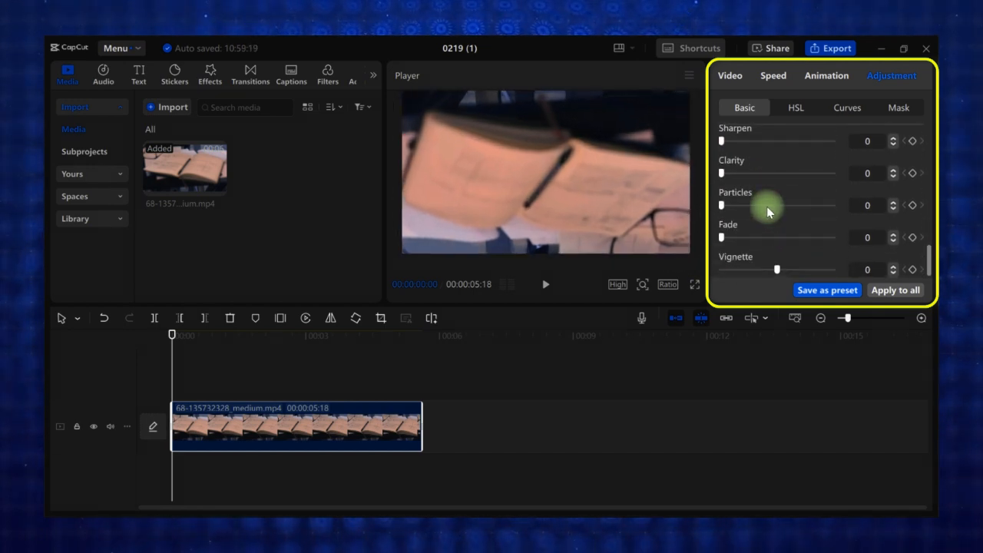
pyautogui.scroll(1, 766, 206)
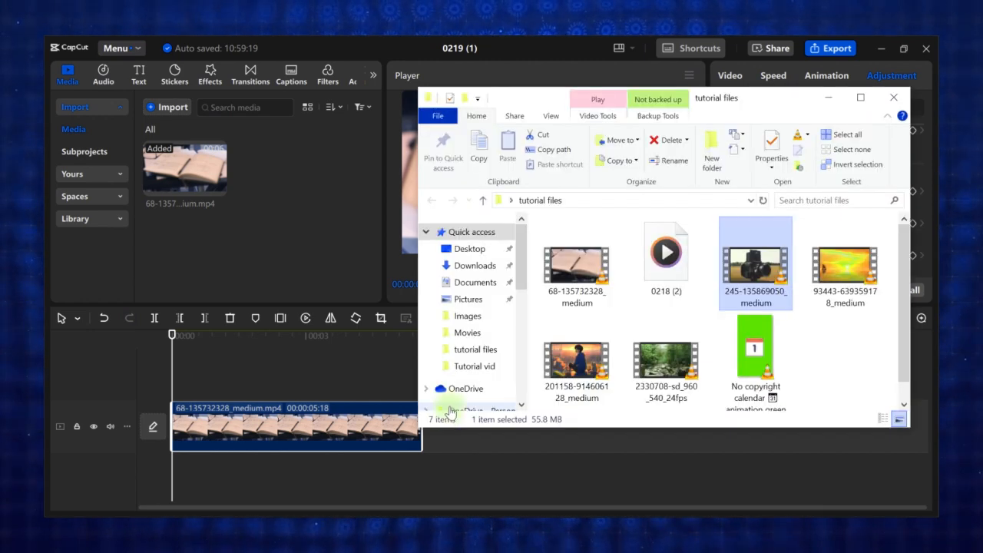
# Step: Import the 2330708-sd_960_540_24fps video from the tutorial files folder window into the project media
pyautogui.click(662, 362)
pyautogui.moveTo(606, 318); pyautogui.dragTo(303, 203)
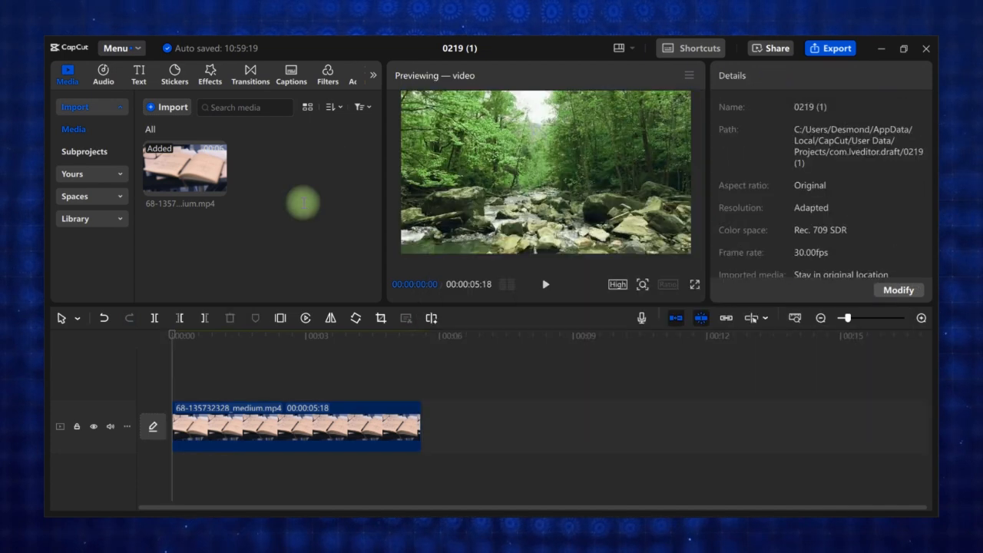
pyautogui.moveTo(293, 170)
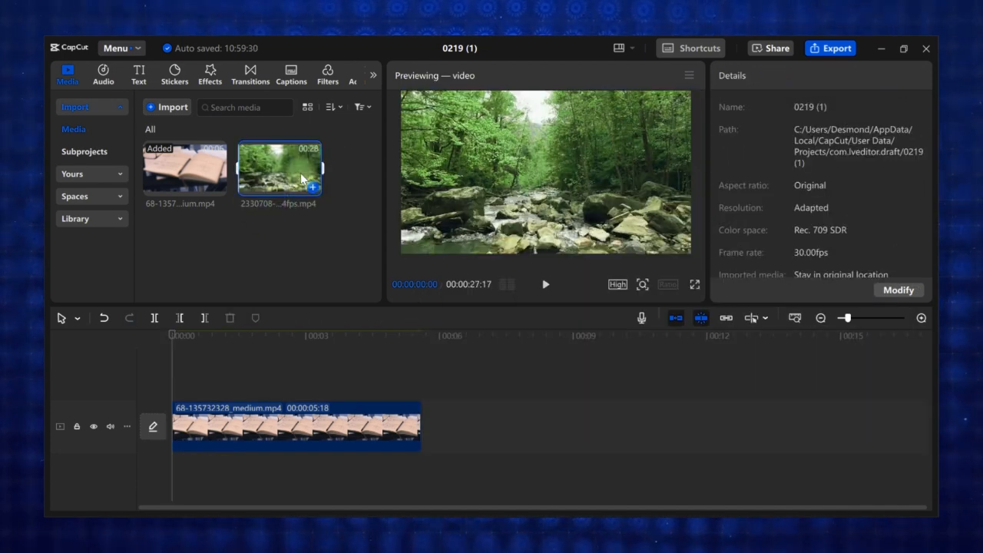
pyautogui.click(180, 141)
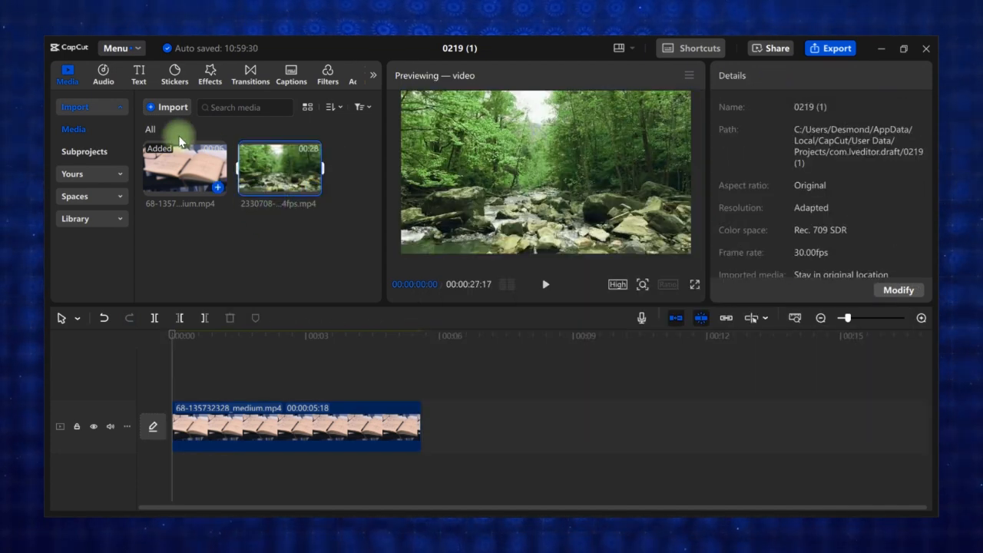
pyautogui.click(166, 114)
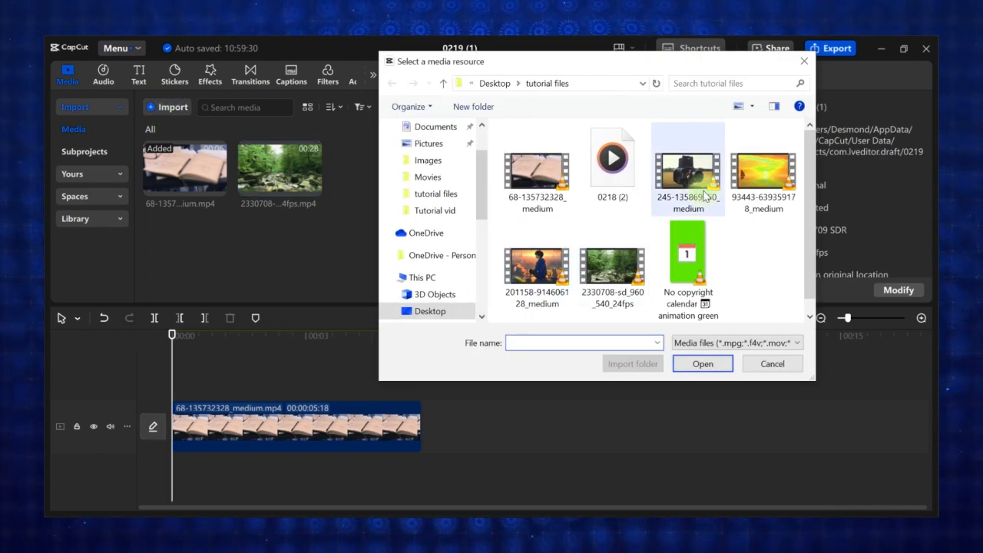
pyautogui.click(547, 264)
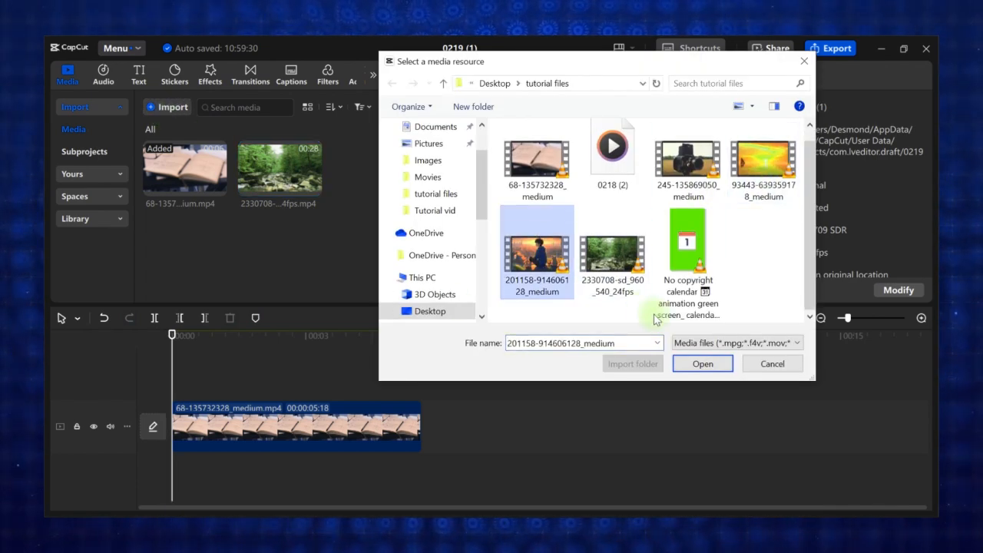
pyautogui.click(696, 366)
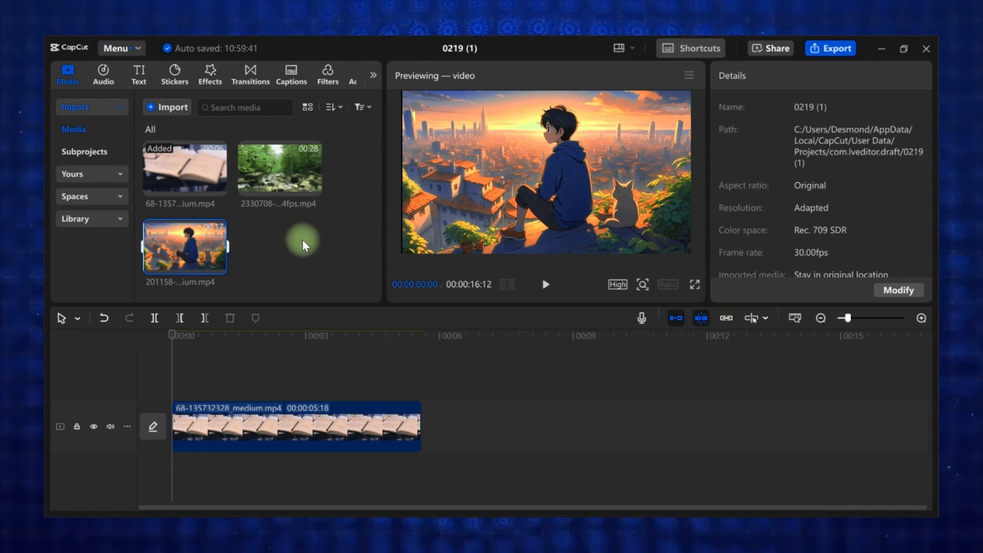
pyautogui.moveTo(220, 248)
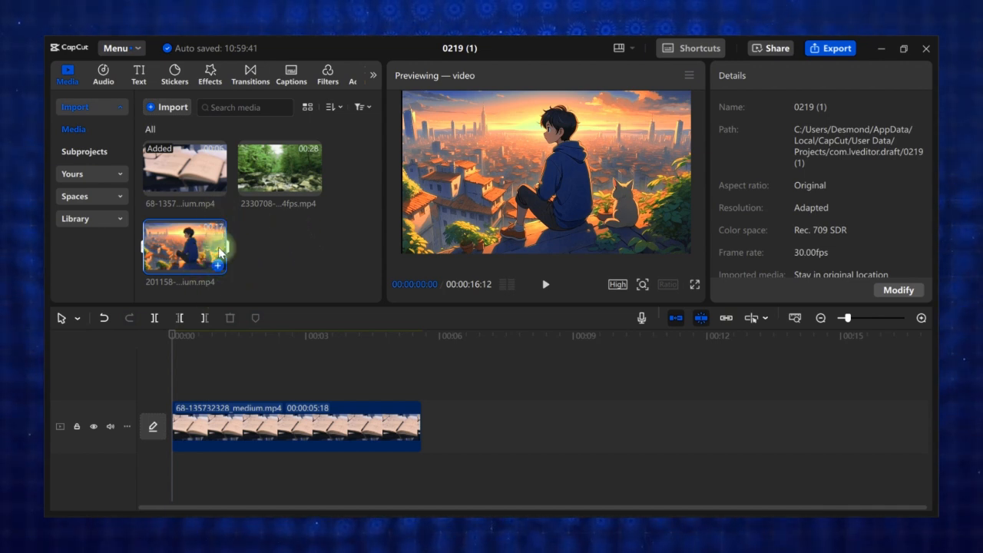
# Step: Trim the start of the forest stream clip in the media library to about 00:00:03:27 and shorten its end
pyautogui.click(267, 189)
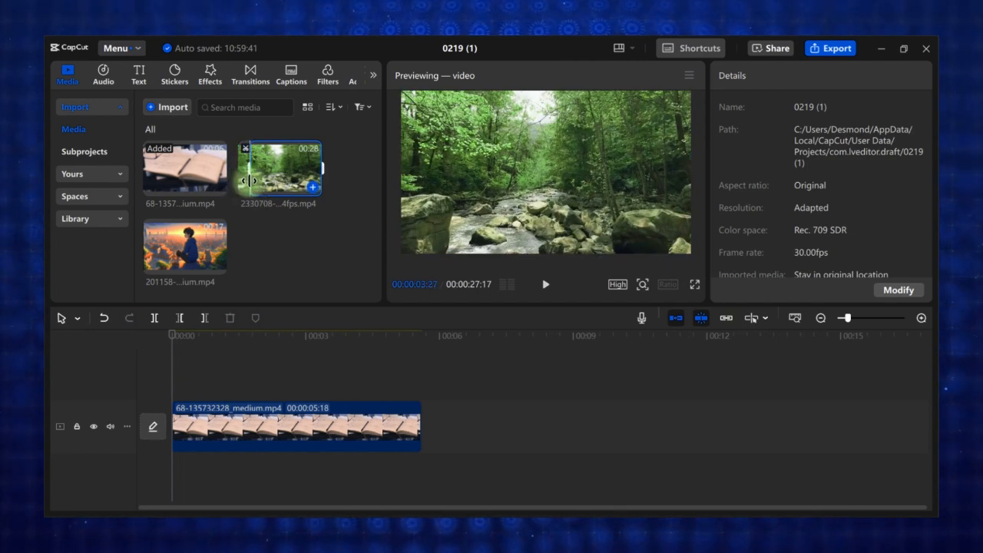
pyautogui.click(323, 166)
pyautogui.moveTo(323, 166); pyautogui.dragTo(428, 417)
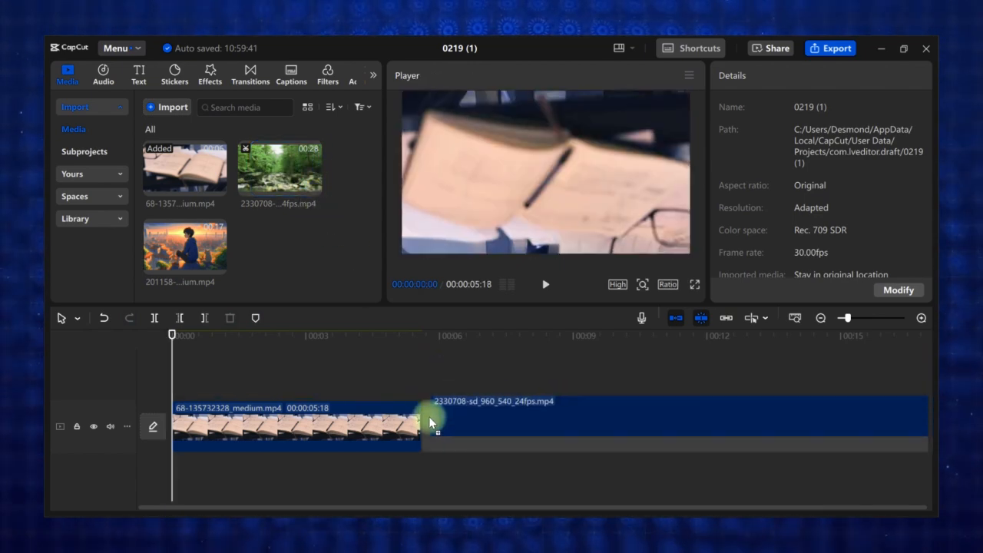
pyautogui.click(429, 421)
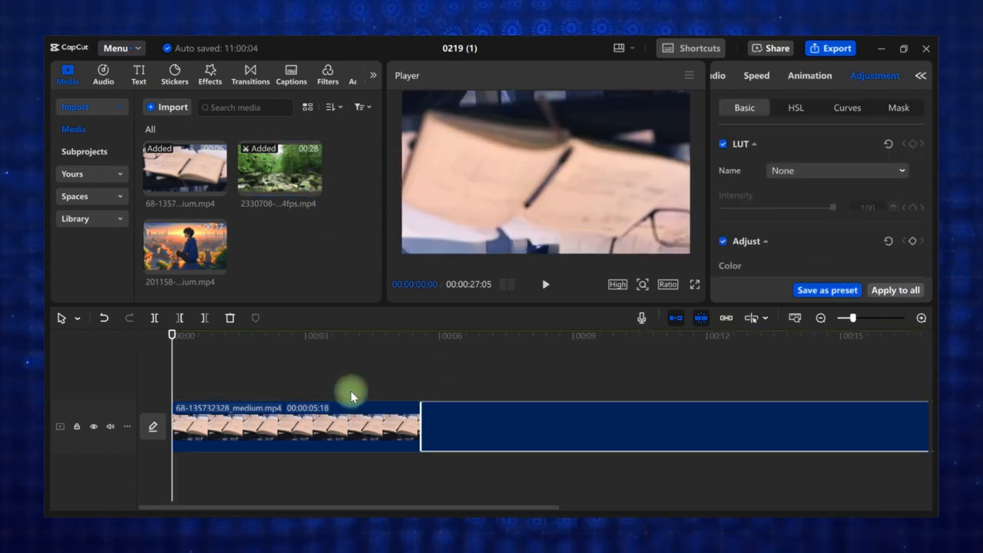
pyautogui.click(218, 264)
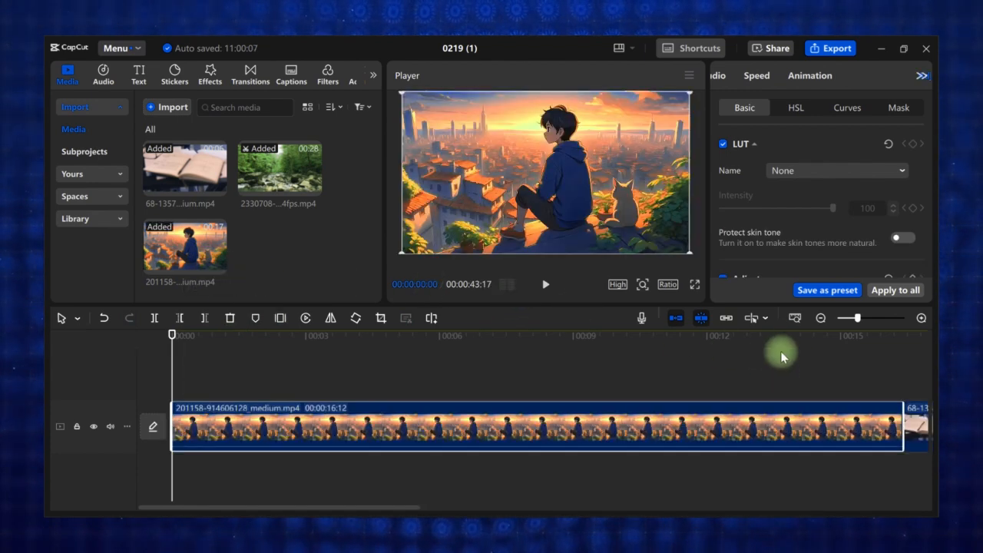
pyautogui.click(795, 318)
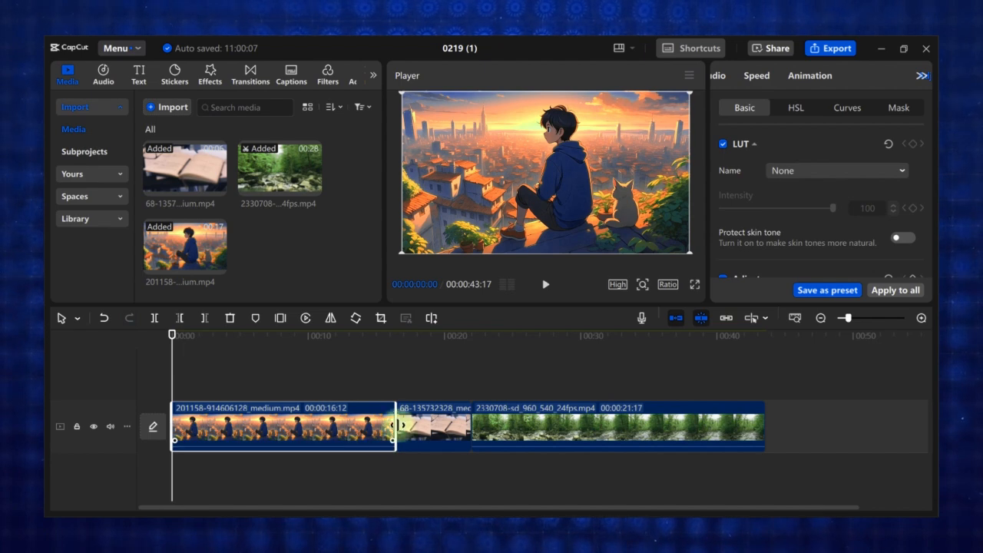
pyautogui.click(428, 431)
pyautogui.moveTo(435, 433); pyautogui.dragTo(743, 435)
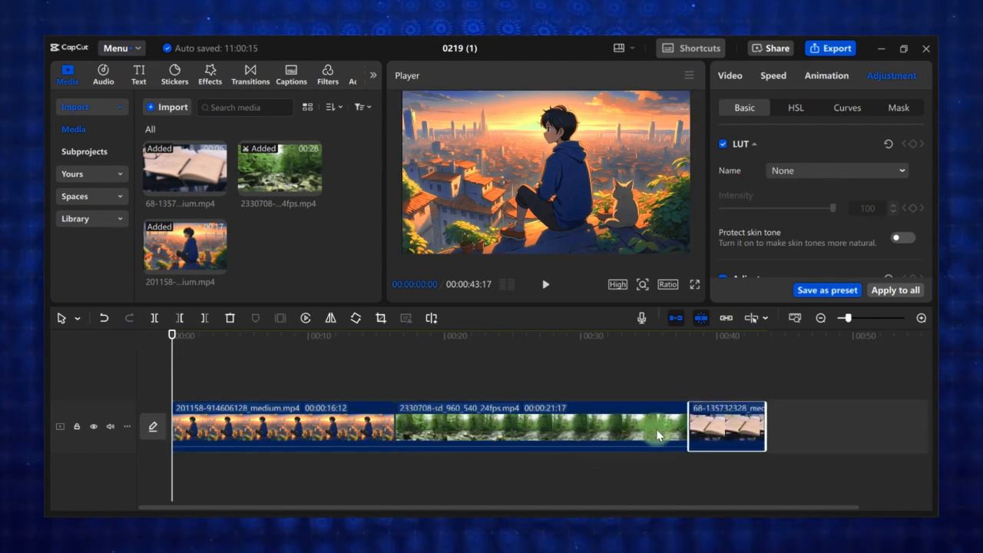
pyautogui.moveTo(510, 429); pyautogui.dragTo(275, 419)
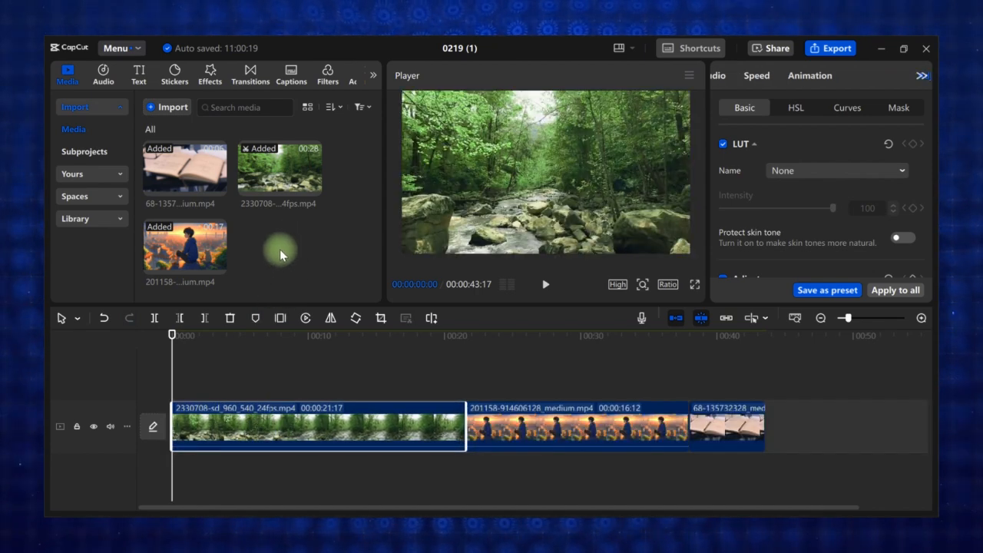
# Step: Create a new folder in the project media library
pyautogui.rightClick(283, 229)
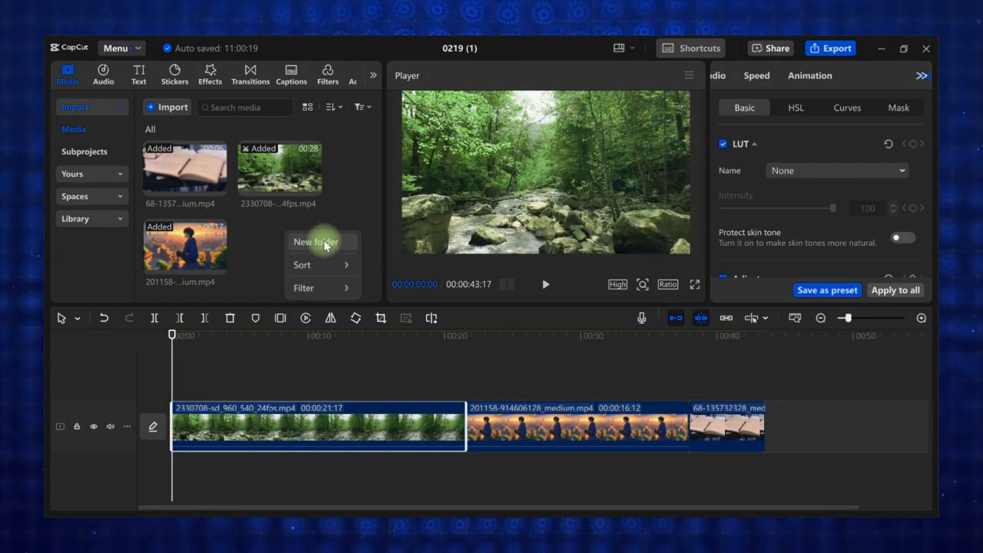
pyautogui.click(321, 240)
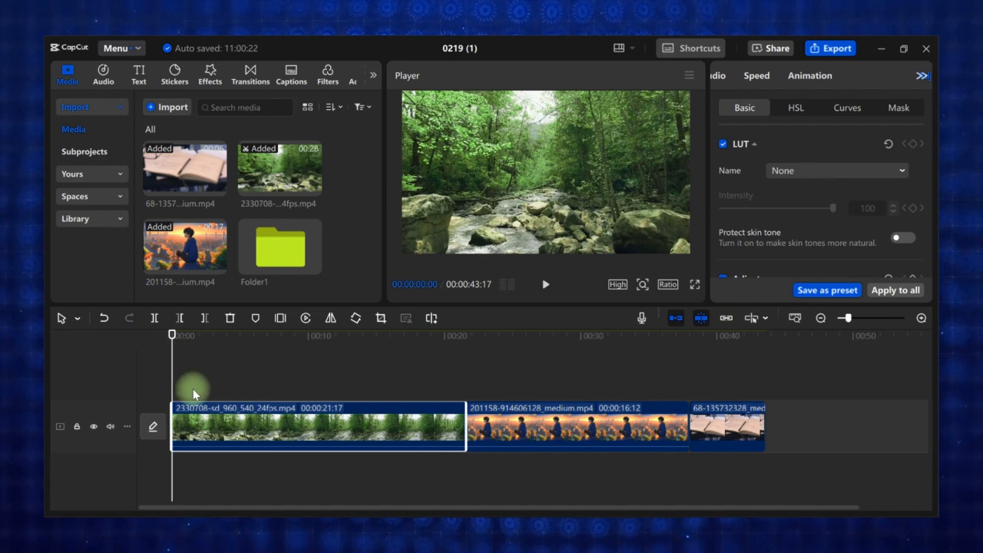
# Step: Split the forest stream clip at 00:00:03:26 and delete the piece before the cut
pyautogui.moveTo(172, 357); pyautogui.dragTo(225, 391)
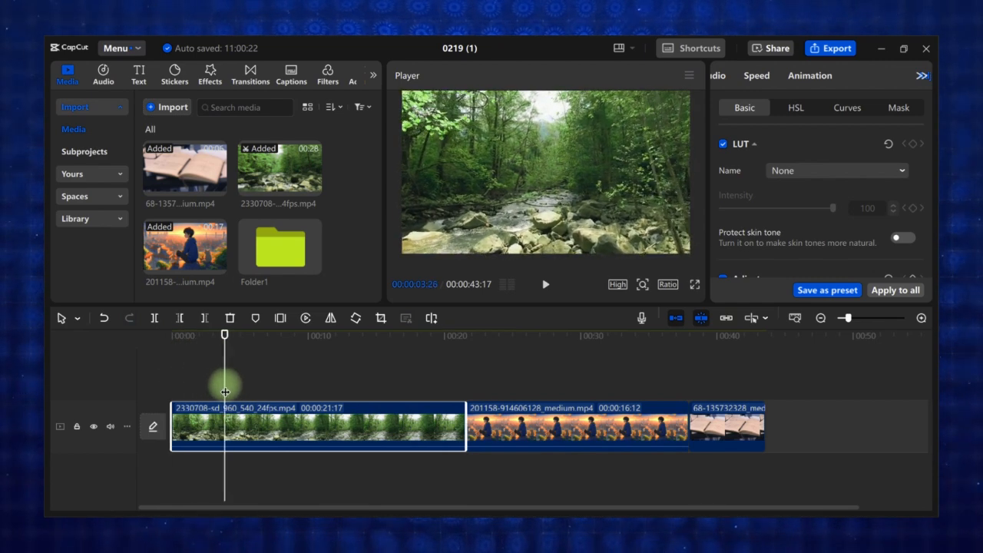
pyautogui.click(155, 318)
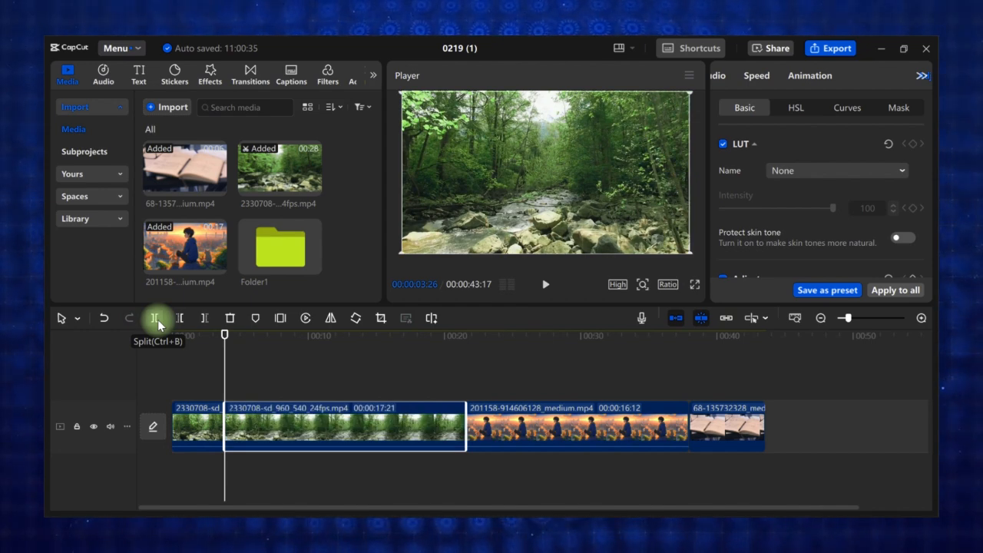
pyautogui.click(204, 424)
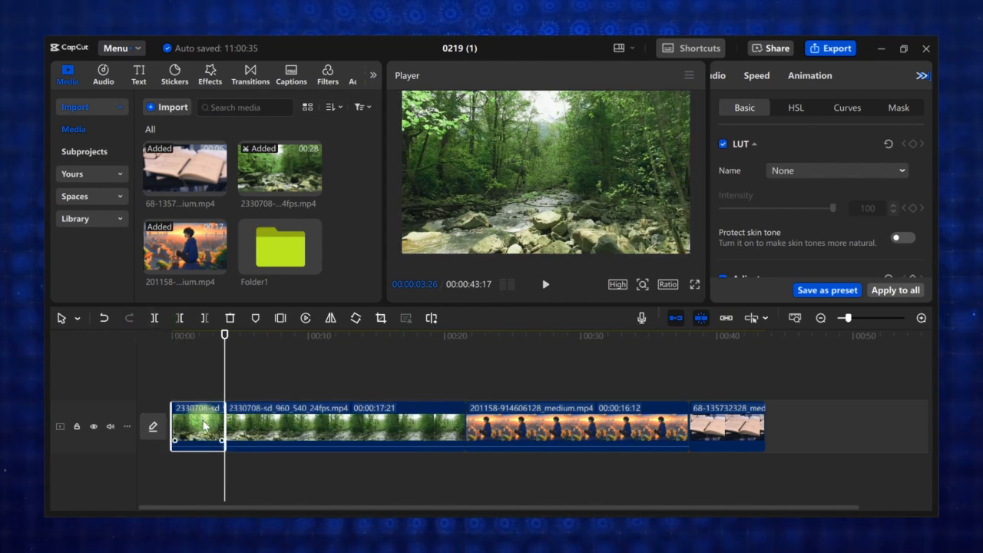
pyautogui.click(228, 319)
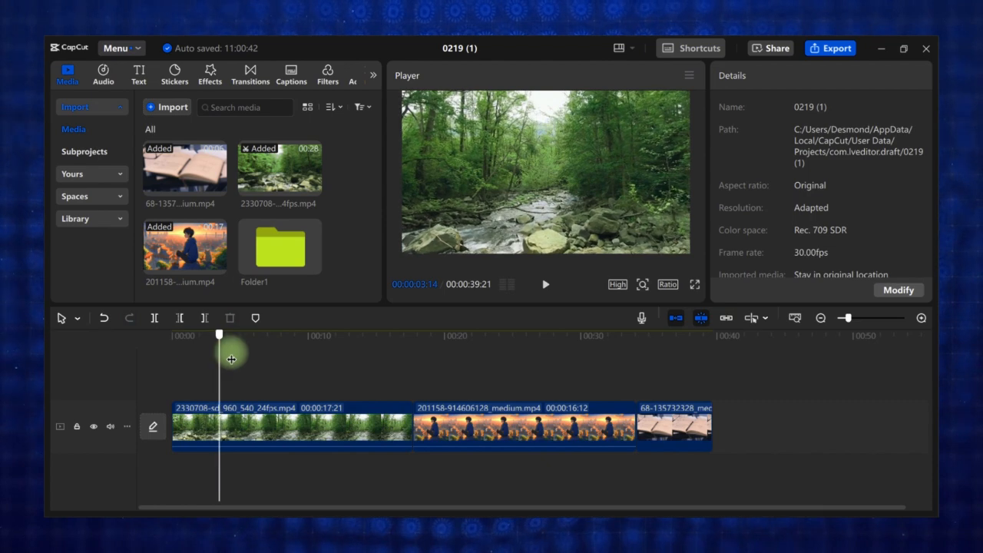
pyautogui.click(232, 353)
pyautogui.click(280, 421)
pyautogui.click(550, 415)
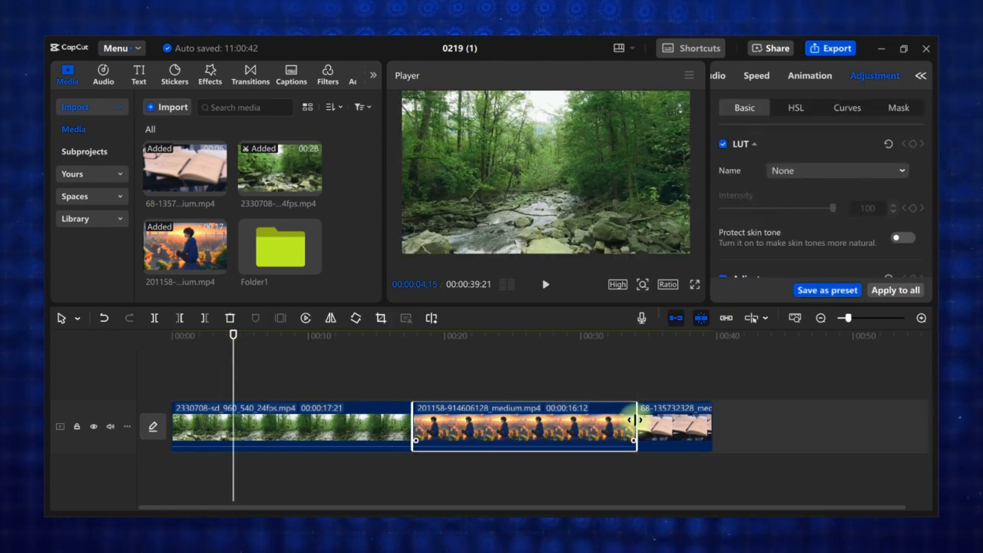
pyautogui.moveTo(636, 421); pyautogui.dragTo(634, 421)
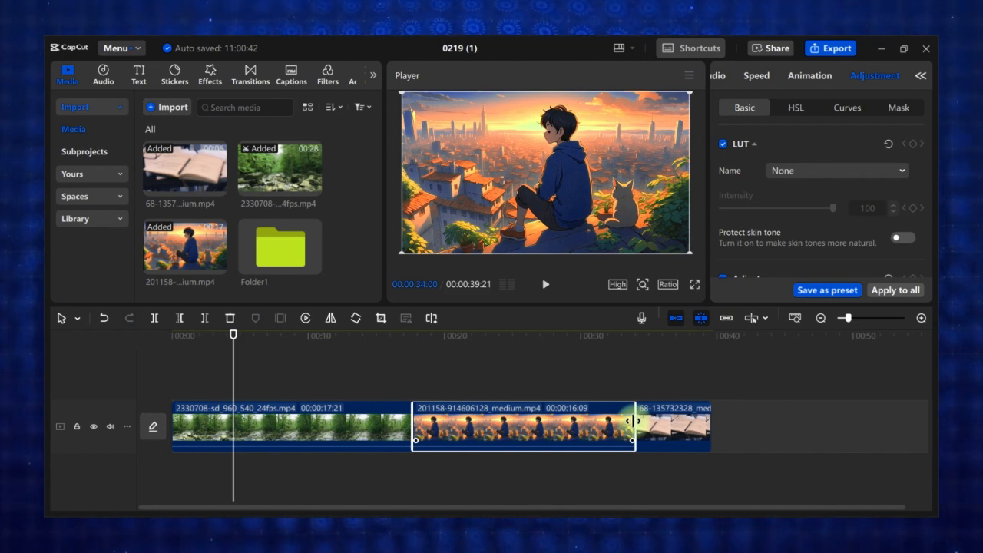
pyautogui.moveTo(635, 421); pyautogui.dragTo(548, 419)
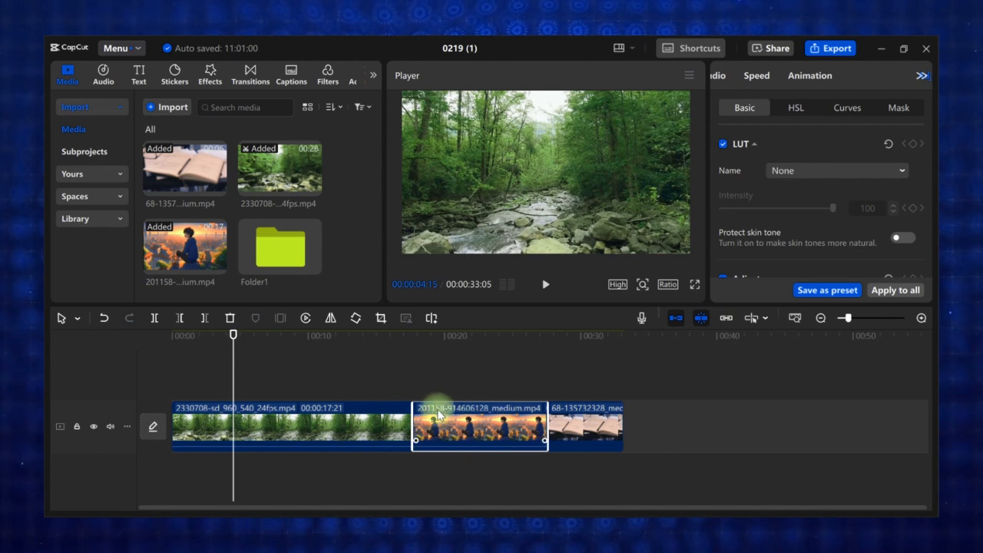
pyautogui.moveTo(411, 427); pyautogui.dragTo(439, 450)
# Step: Cut the forest stream clip on the timeline into four pieces with the Split tool
pyautogui.press('b')
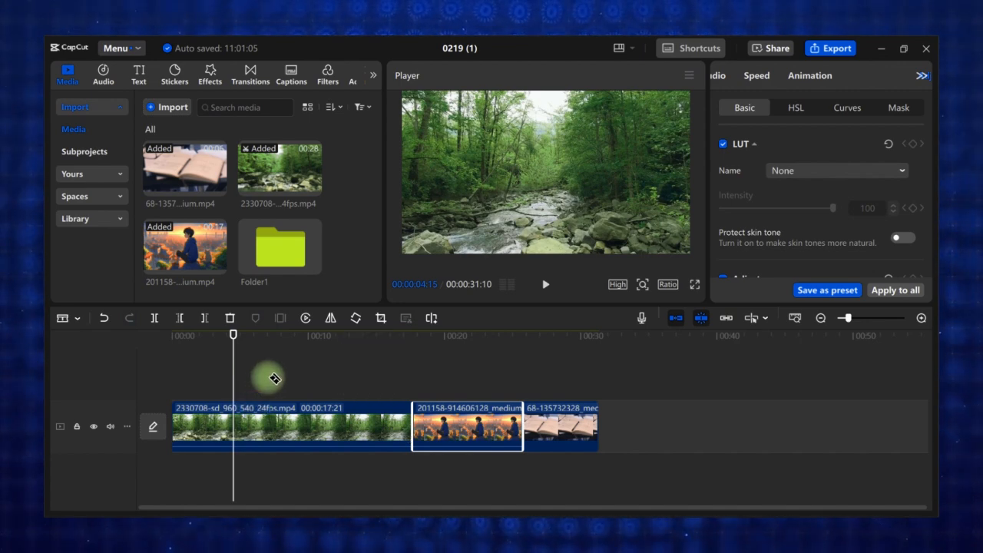
pyautogui.click(230, 421)
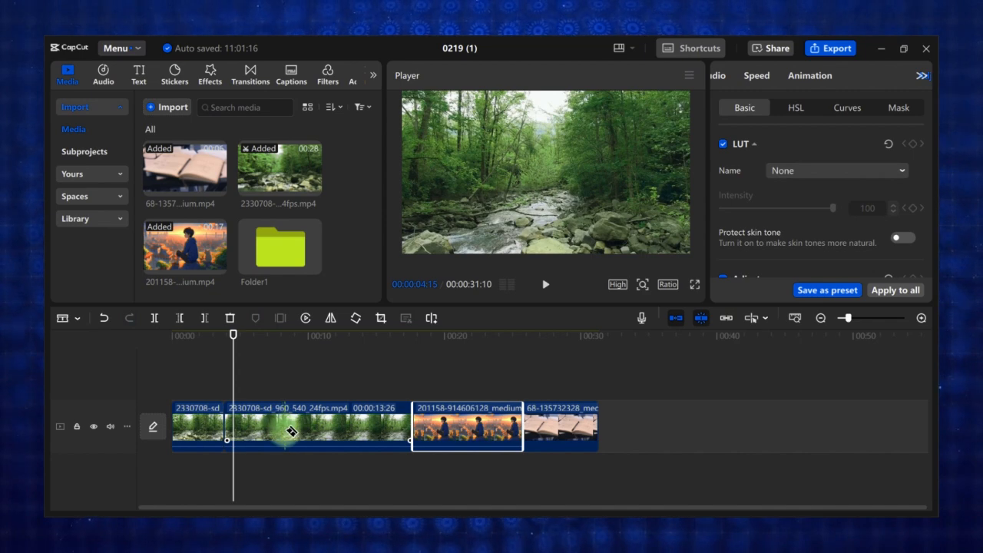
pyautogui.press('b')
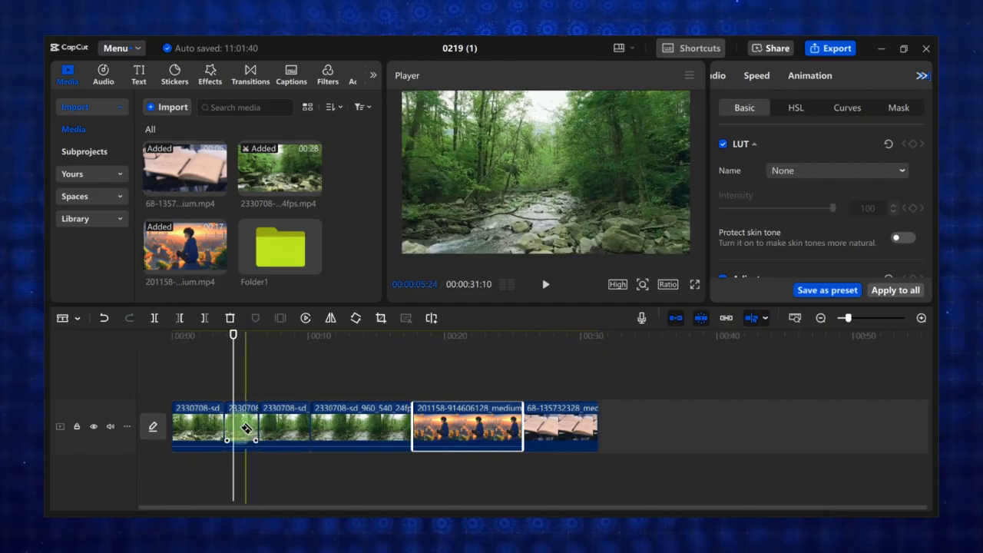
pyautogui.click(77, 320)
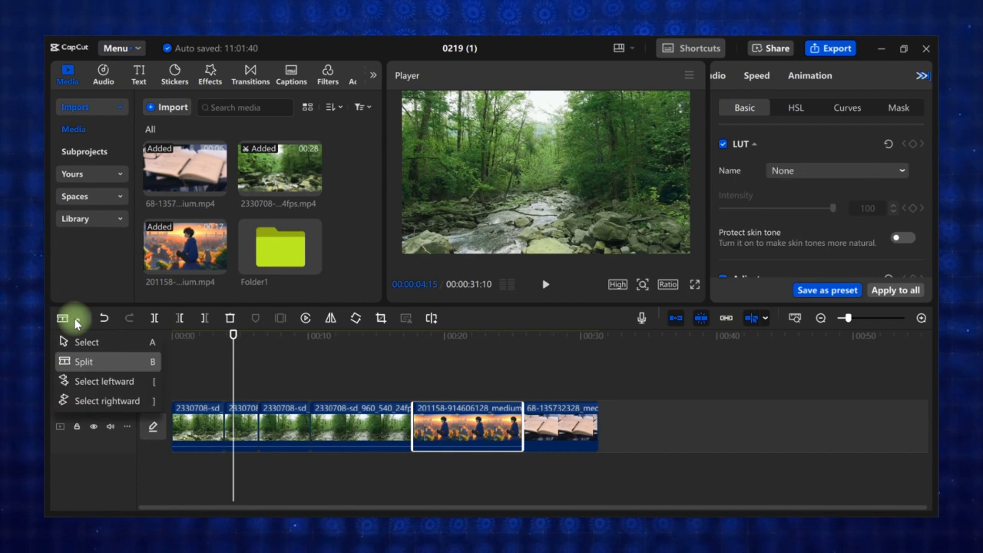
pyautogui.click(107, 346)
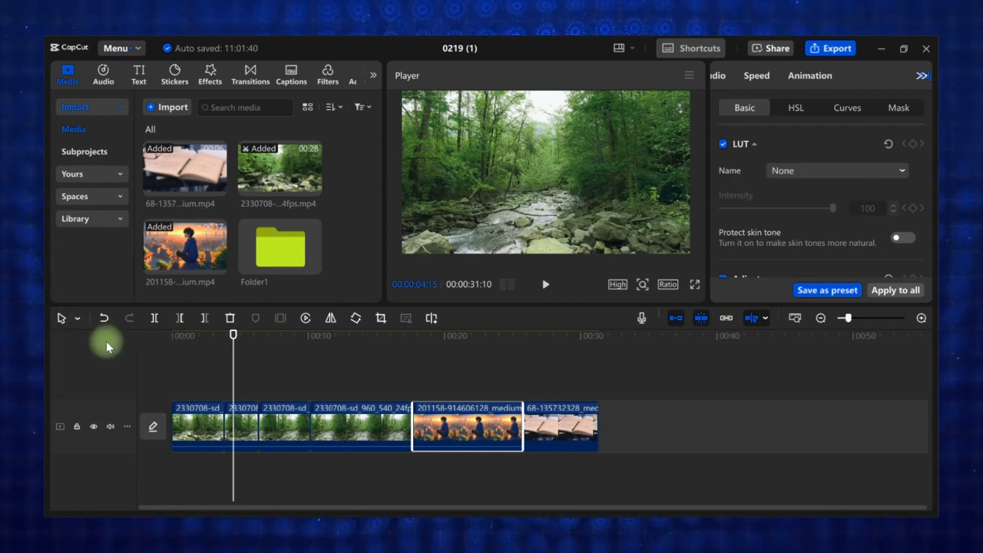
pyautogui.click(370, 433)
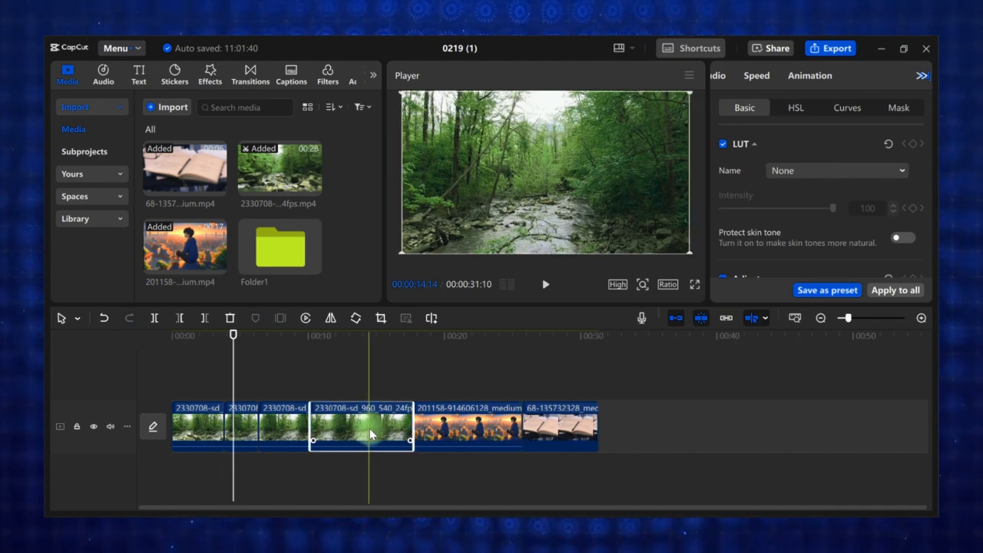
pyautogui.click(496, 418)
pyautogui.click(77, 318)
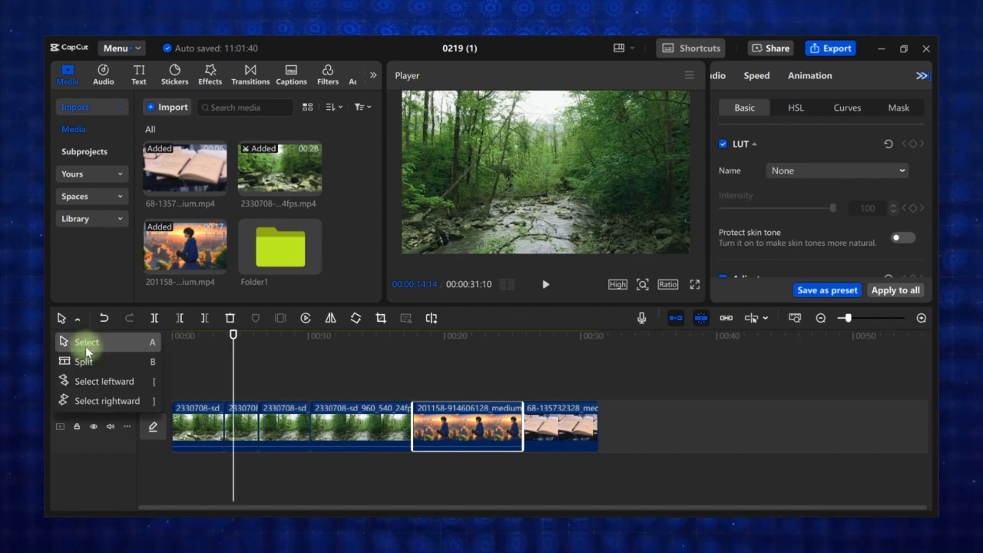
pyautogui.click(93, 362)
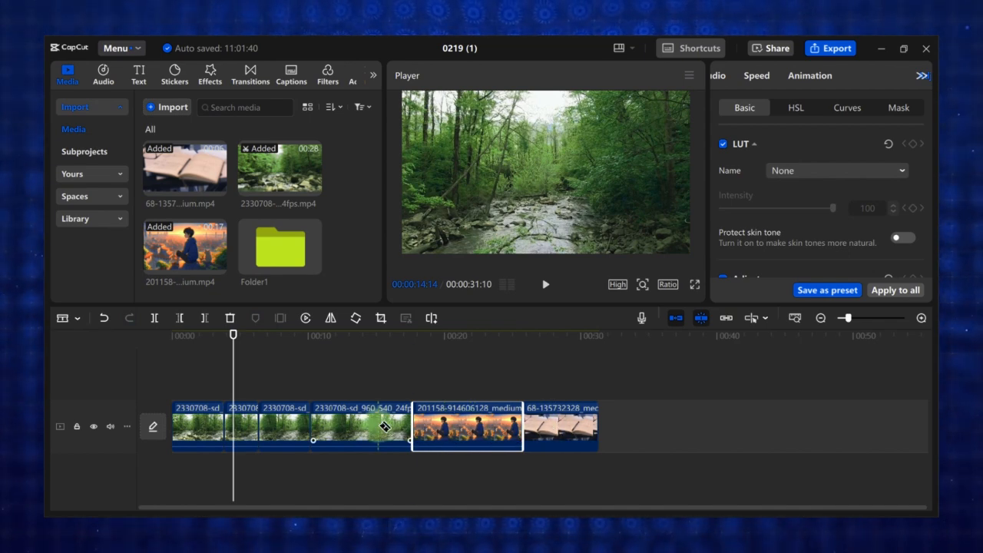
pyautogui.click(77, 318)
pyautogui.click(81, 340)
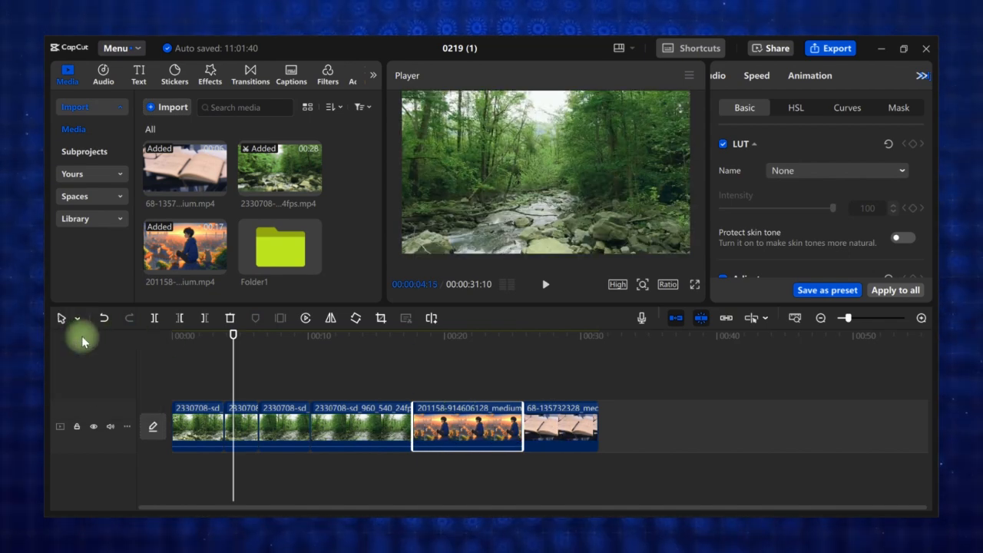
# Step: Use Select leftward to select the first three forest stream pieces and move them together to the end of the timeline
pyautogui.click(78, 319)
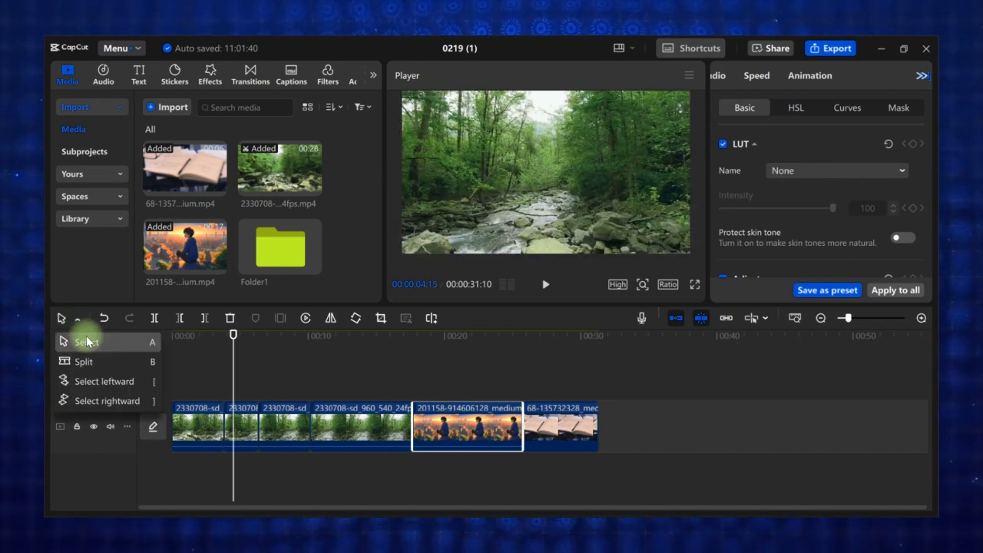
pyautogui.click(97, 382)
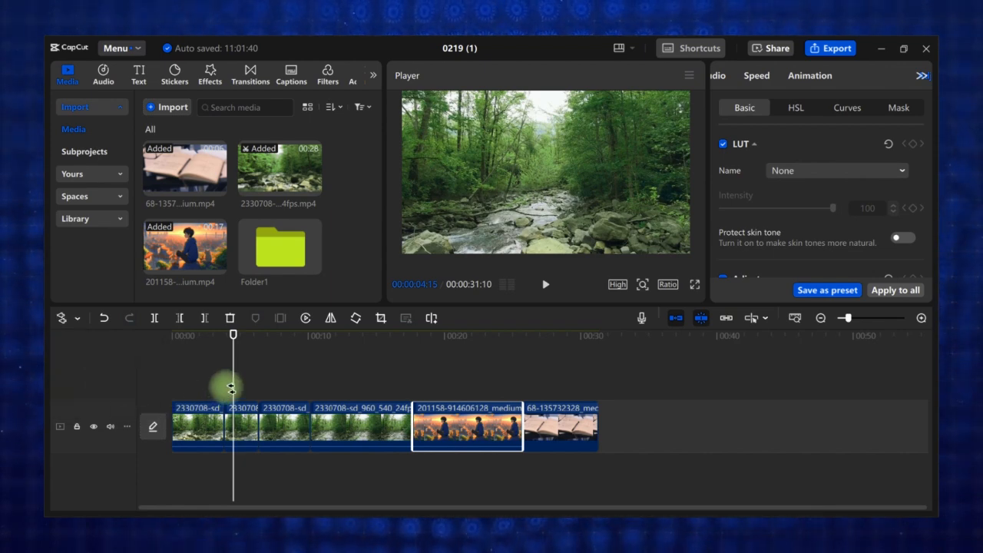
pyautogui.click(303, 383)
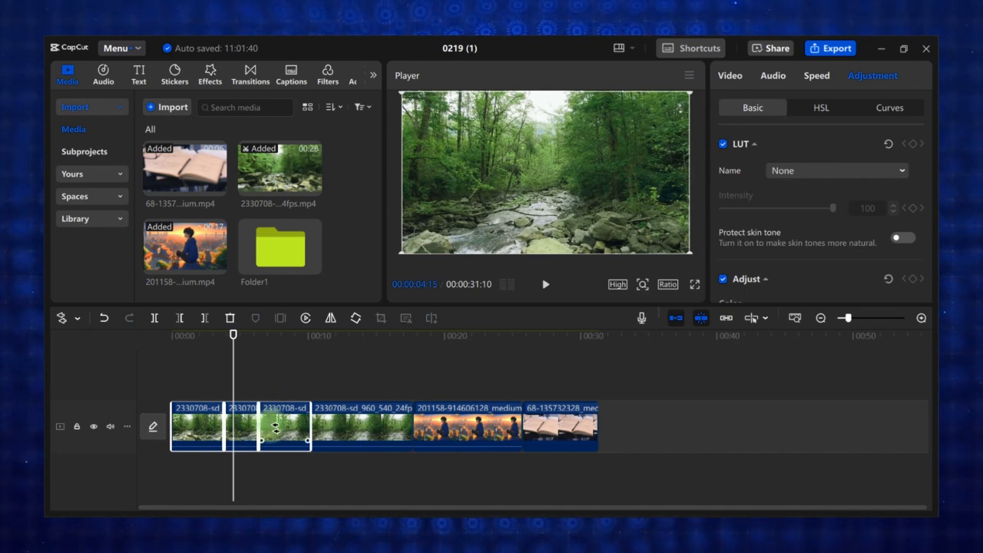
pyautogui.moveTo(276, 427); pyautogui.dragTo(635, 413)
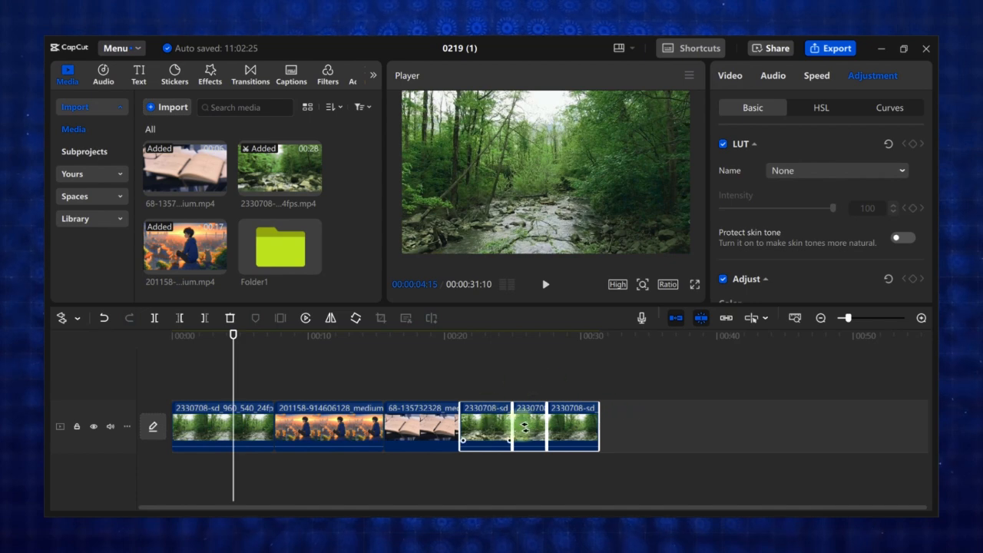
pyautogui.click(78, 322)
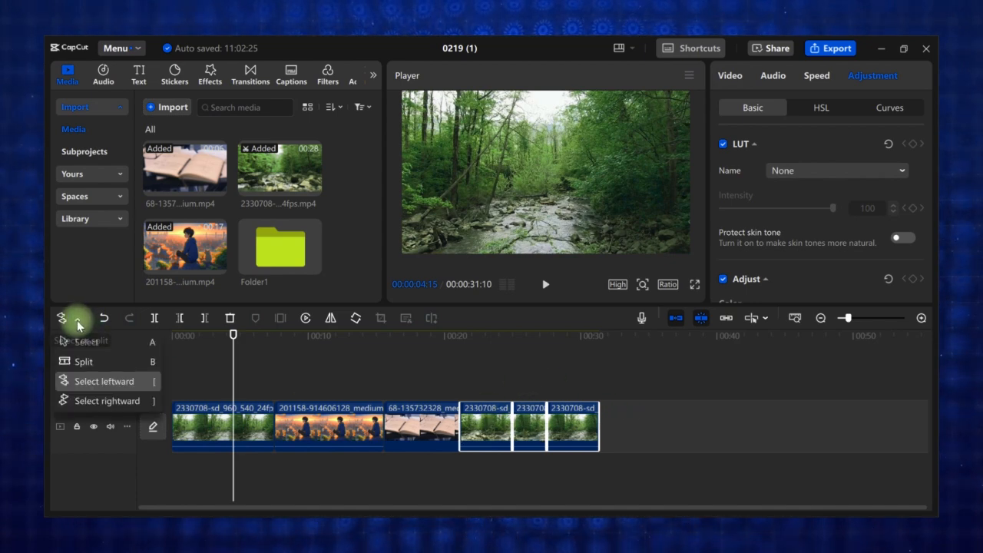
pyautogui.click(93, 401)
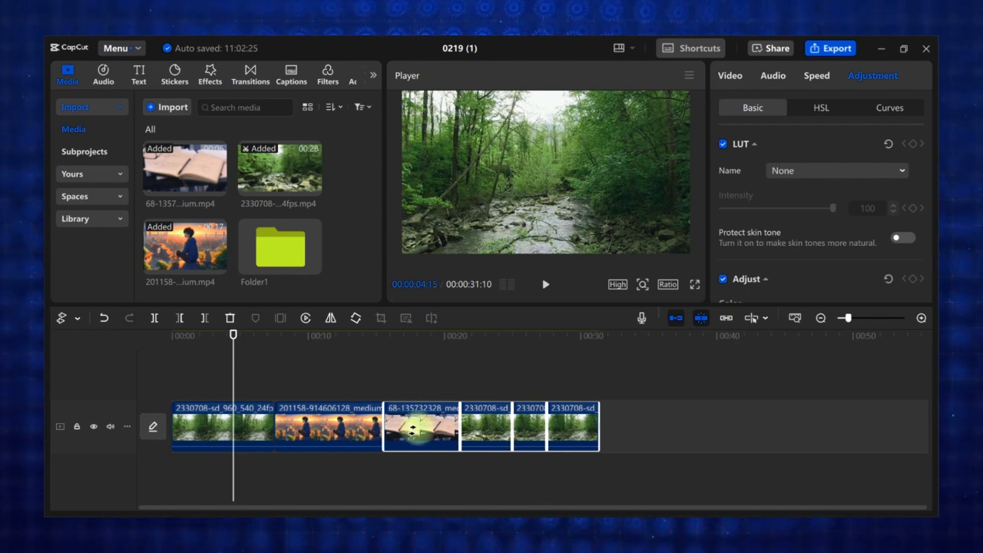
pyautogui.moveTo(412, 430); pyautogui.dragTo(241, 382)
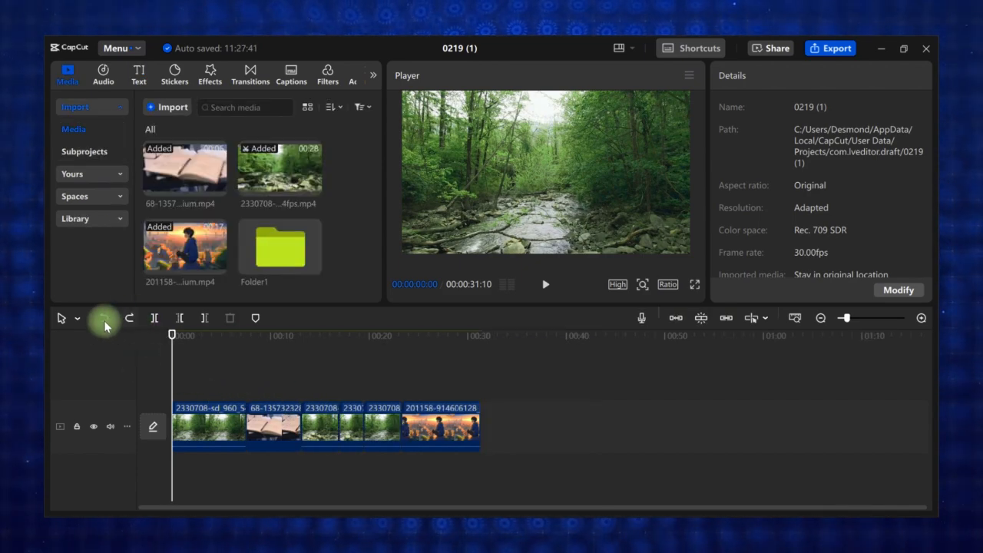
# Step: Try deleting the book clip from the timeline, testing undo and redo on the deletion
pyautogui.click(105, 321)
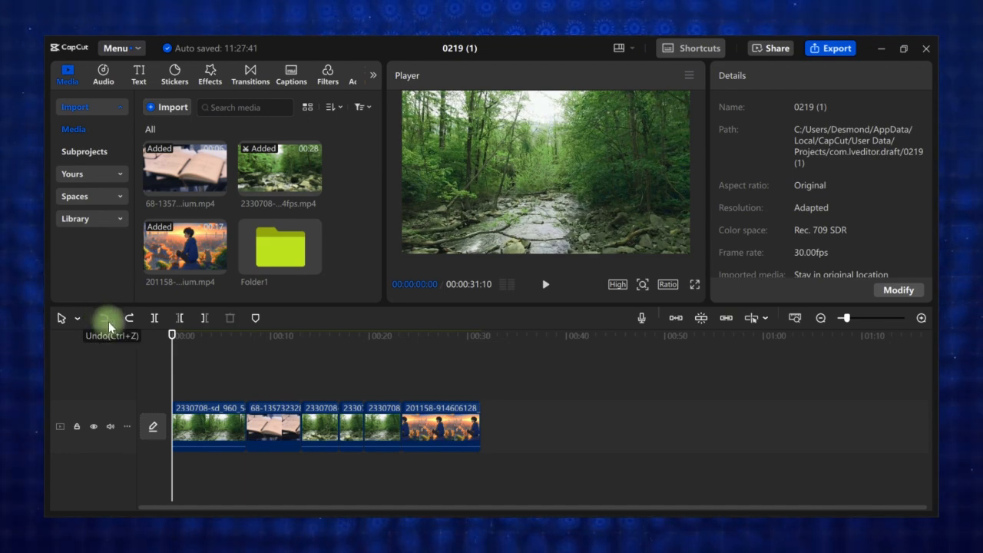
pyautogui.click(264, 427)
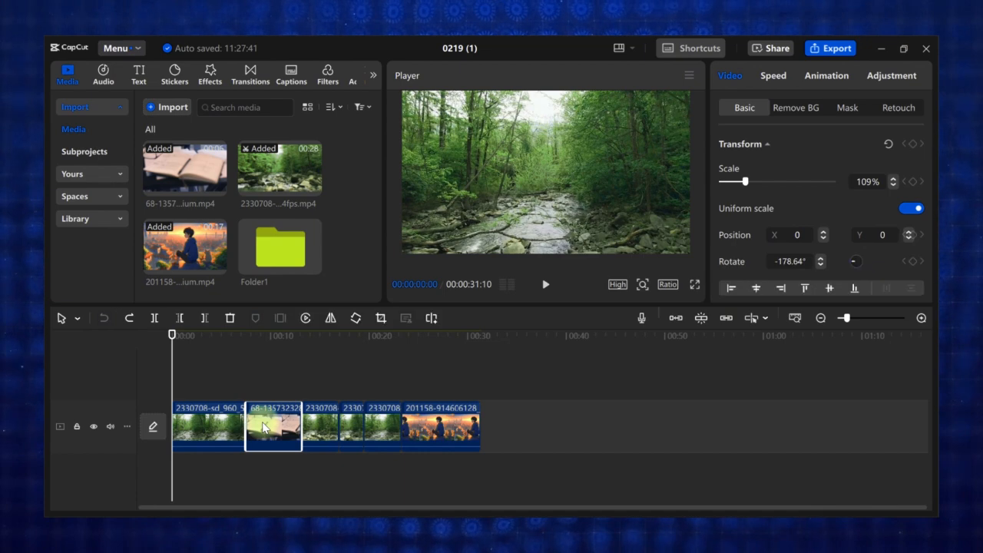
pyautogui.press('Delete')
pyautogui.click(104, 318)
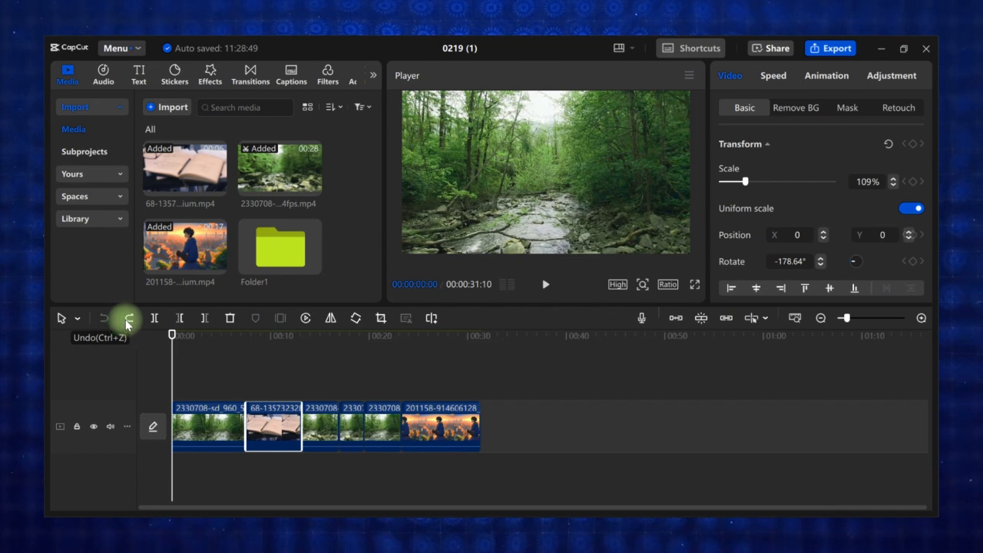
pyautogui.click(129, 319)
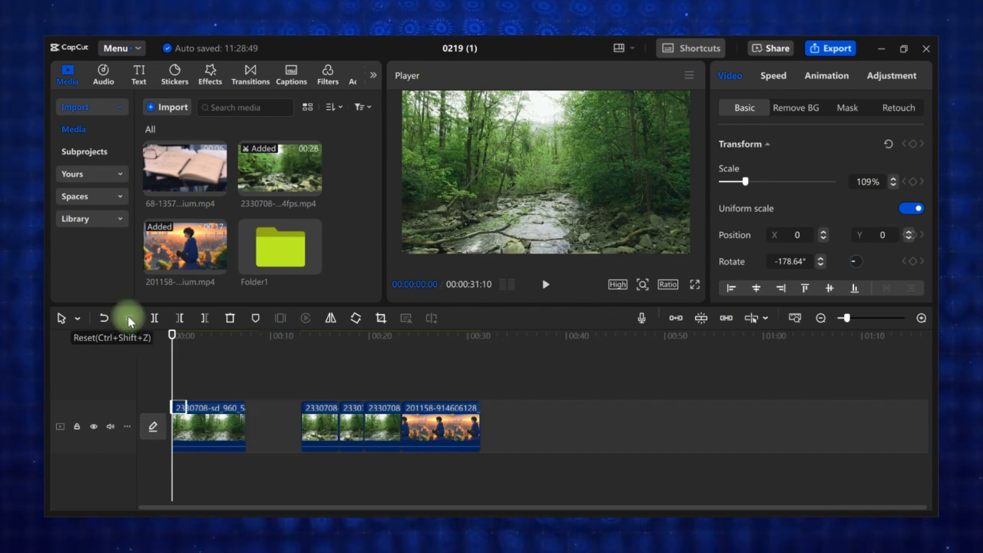
pyautogui.click(106, 319)
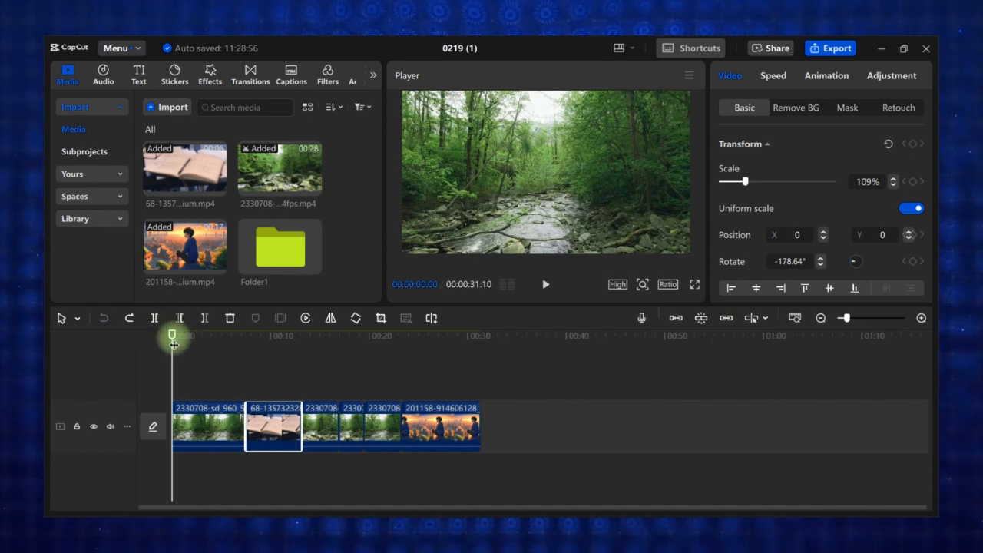
# Step: Try Delete left on the first forest stream piece at 00:00:02:12, and undo the trim
pyautogui.moveTo(173, 334); pyautogui.dragTo(197, 363)
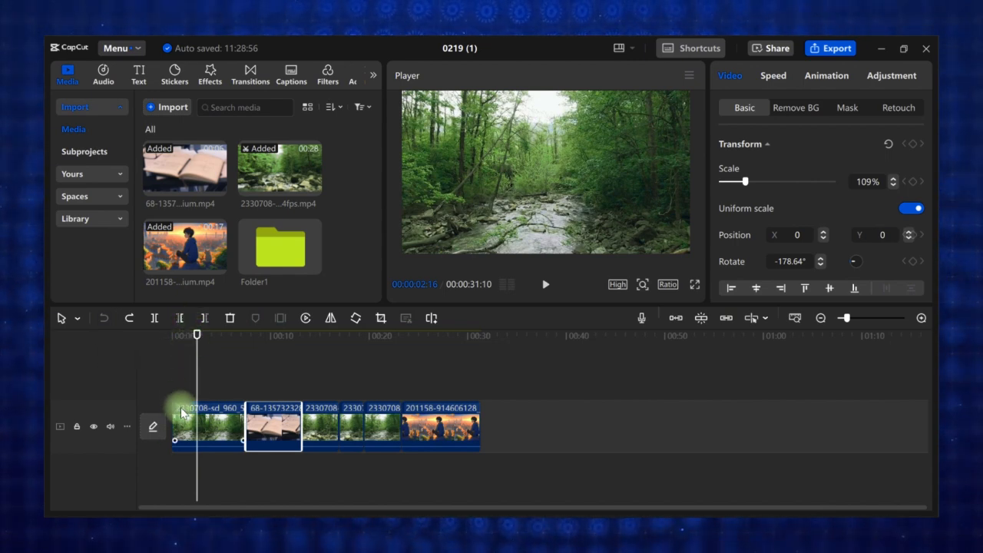
pyautogui.click(193, 384)
pyautogui.moveTo(195, 384); pyautogui.dragTo(196, 352)
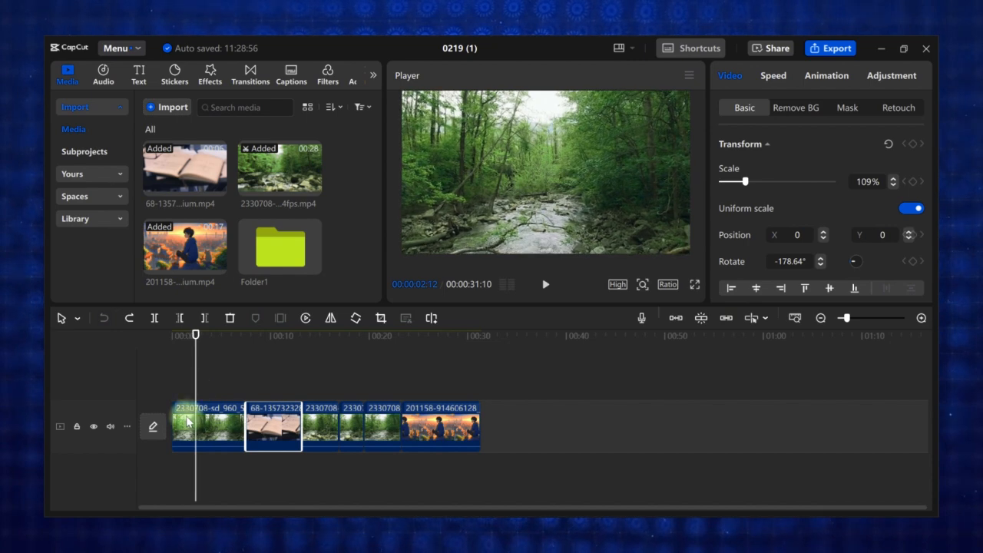
pyautogui.click(179, 318)
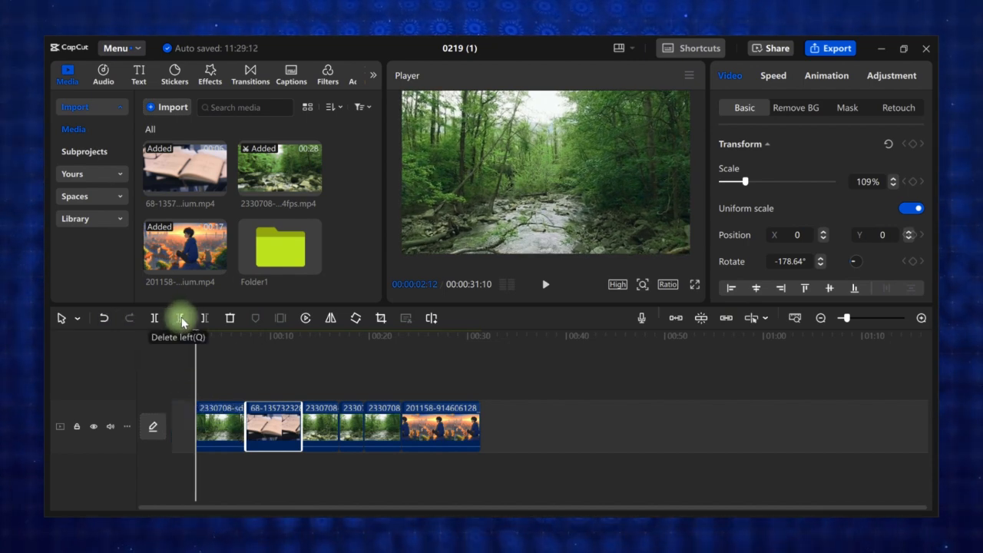
pyautogui.hotkey('ctrl', 'z')
# Step: Try Delete right on the first forest stream piece at 00:00:03:17 and deleting the selected book clip, undoing each edit
pyautogui.click(207, 357)
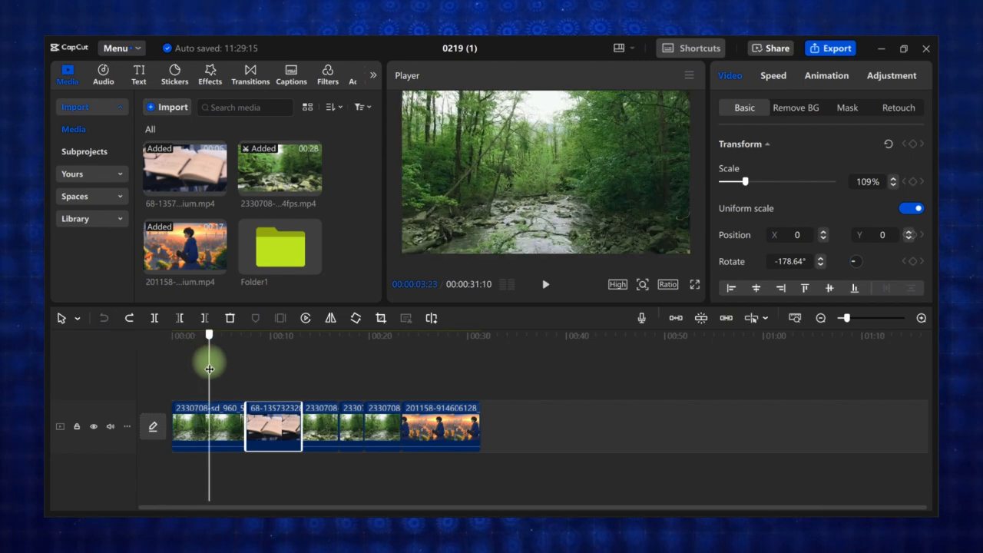
pyautogui.click(205, 318)
pyautogui.hotkey('ctrl', 'z')
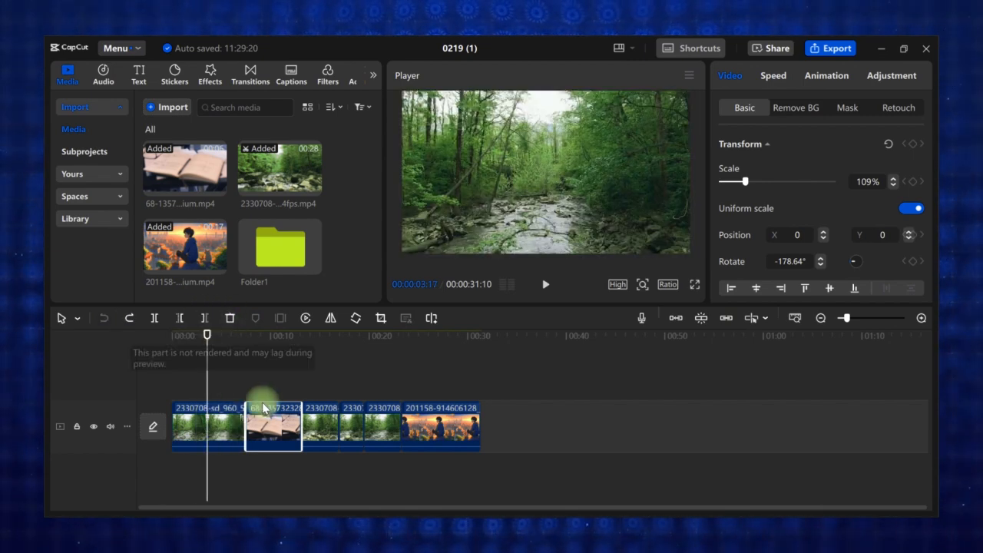
pyautogui.click(231, 318)
pyautogui.hotkey('ctrl', 'z')
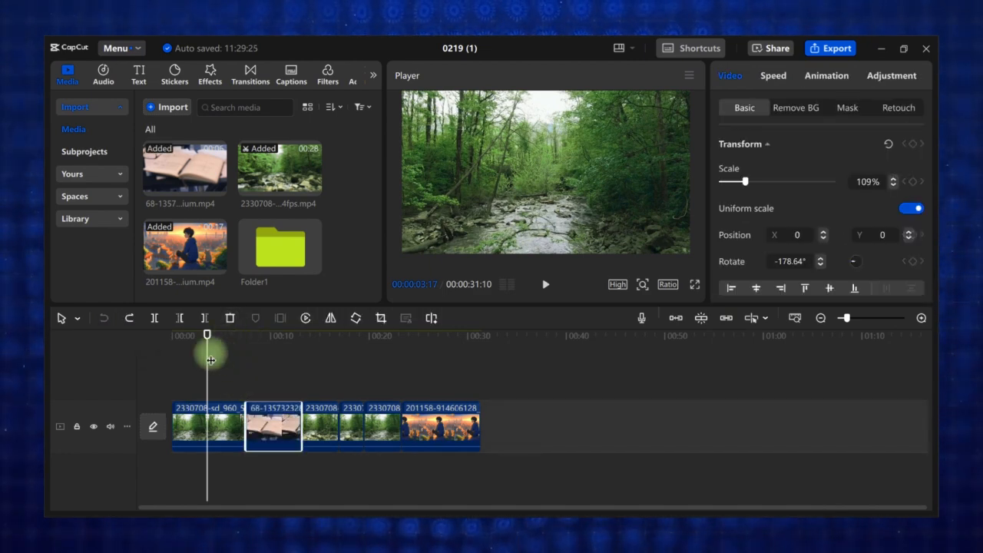
# Step: Add a marker to the book clip at 00:00:09:29 on the timeline
pyautogui.moveTo(210, 359); pyautogui.dragTo(270, 376)
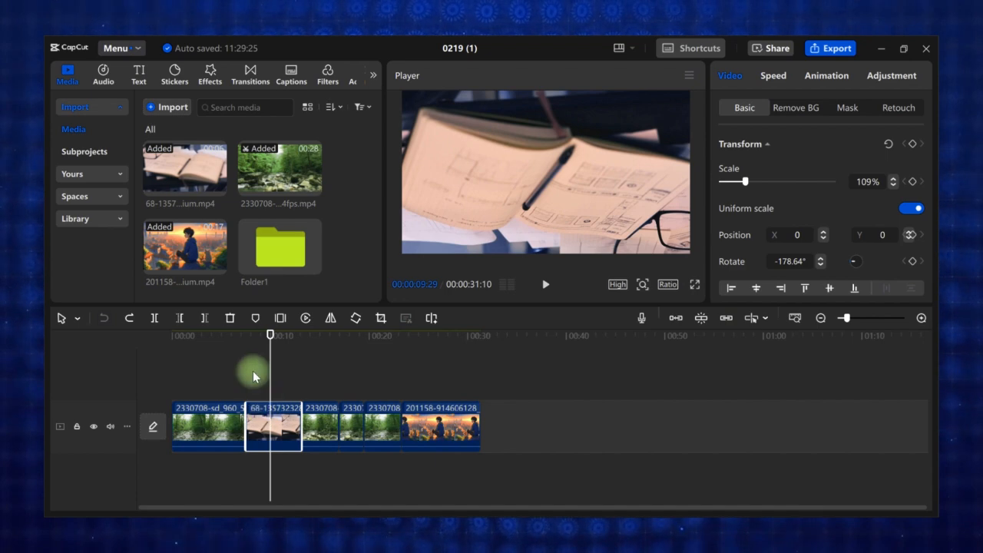
pyautogui.click(253, 320)
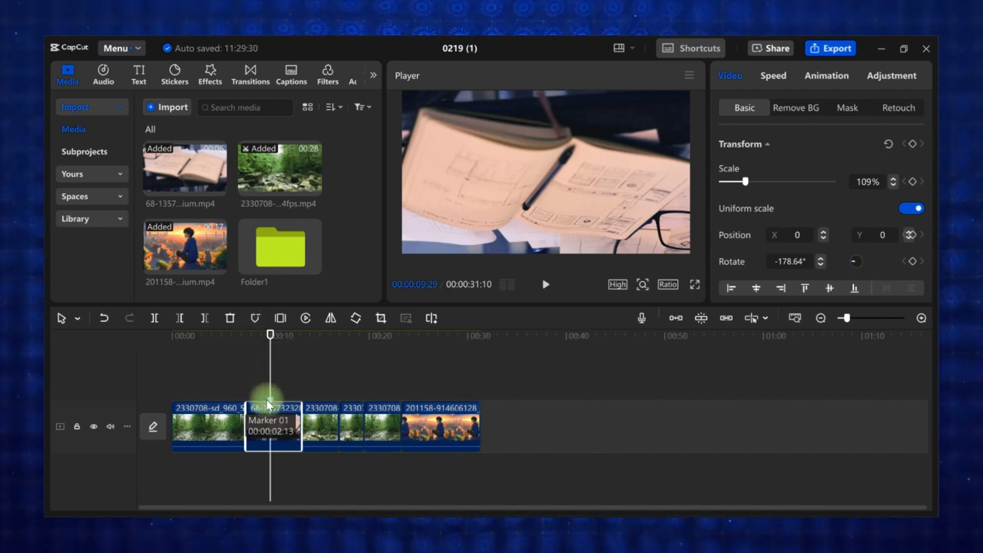
# Step: Try inserting a freeze frame at 00:00:14:20 in the forest stream piece after the book clip, and undo it
pyautogui.moveTo(270, 357)
pyautogui.mouseDown()
pyautogui.moveTo(330, 386)
pyautogui.moveTo(317, 377)
pyautogui.mouseUp()
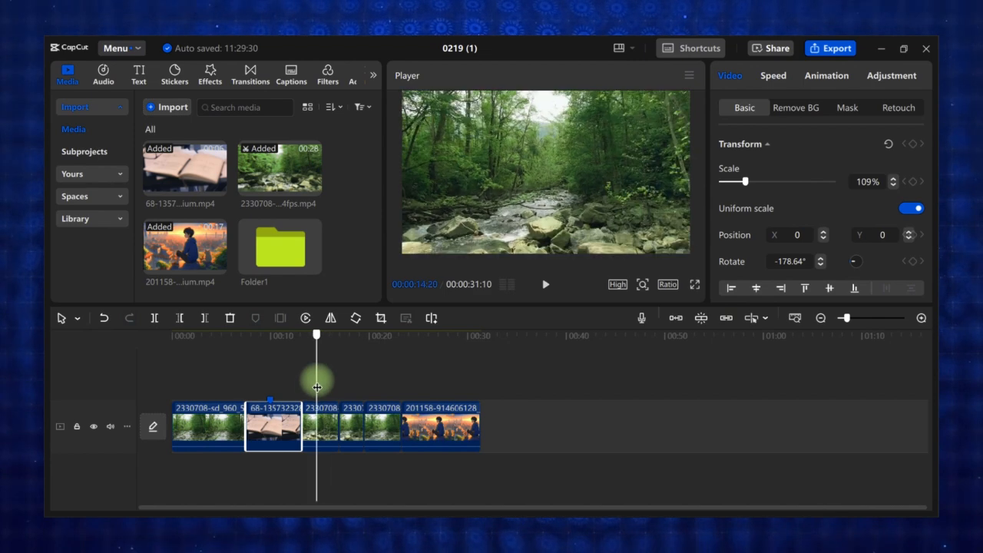
pyautogui.click(318, 412)
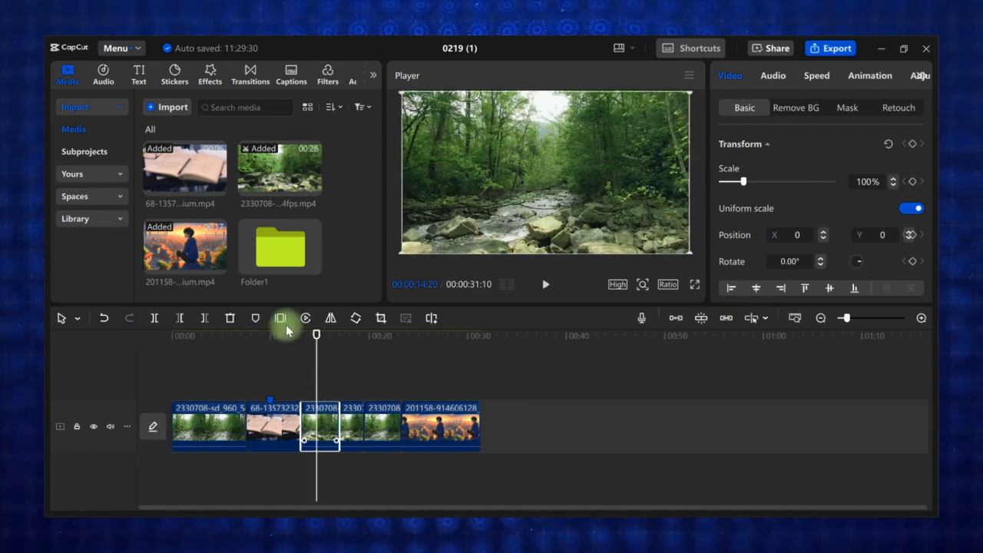
pyautogui.click(282, 325)
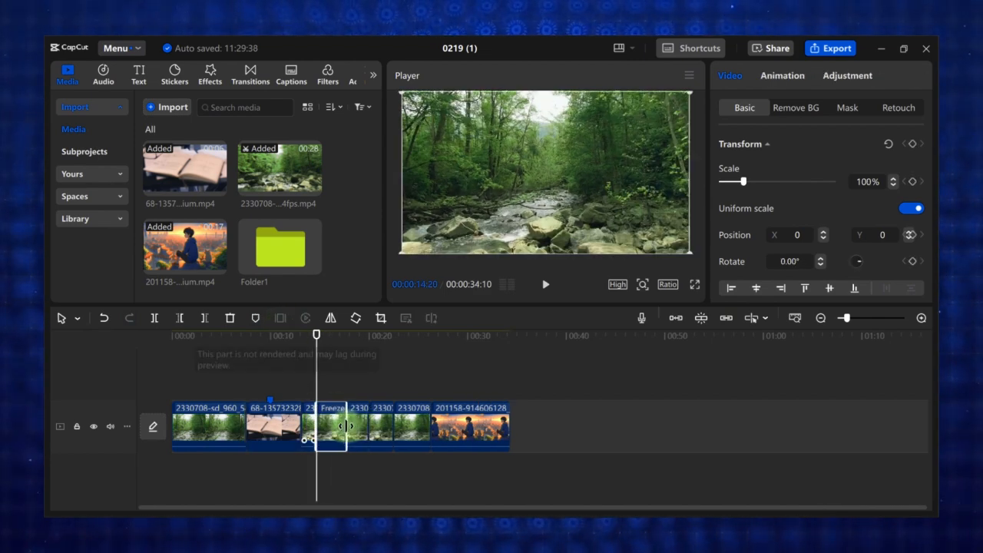
pyautogui.hotkey('ctrl', 'z')
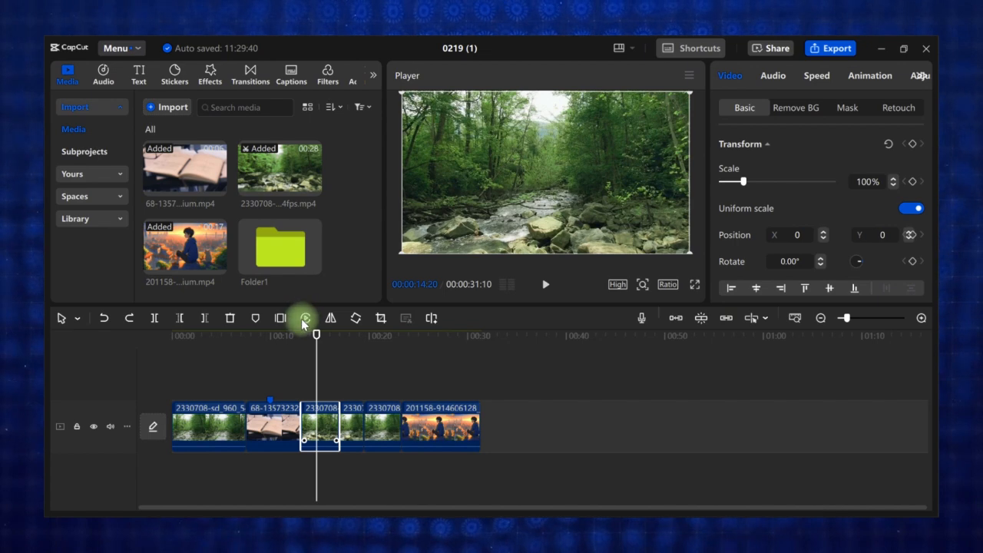
# Step: Try reversing the selected forest stream piece but cancel the processing, and mirror the piece twice
pyautogui.click(305, 319)
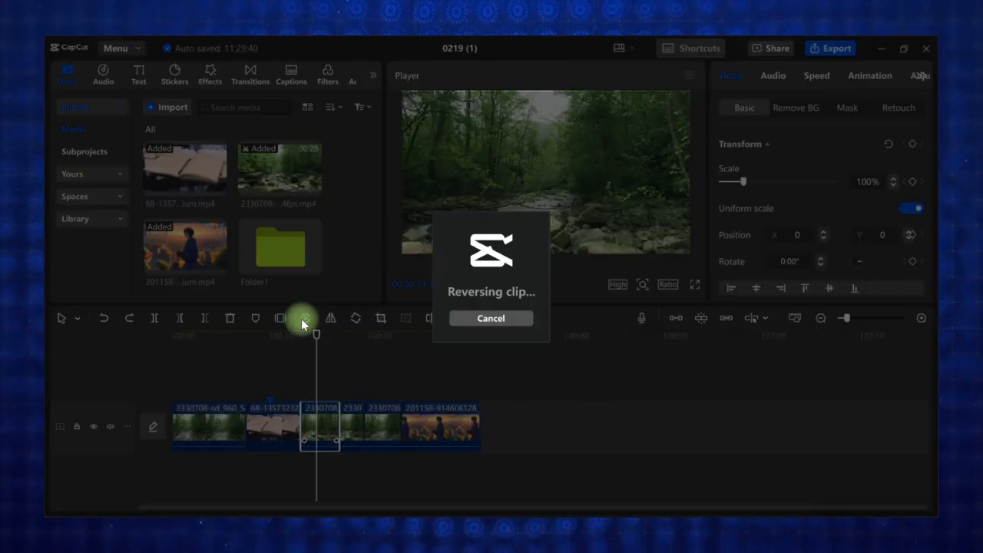
pyautogui.click(493, 328)
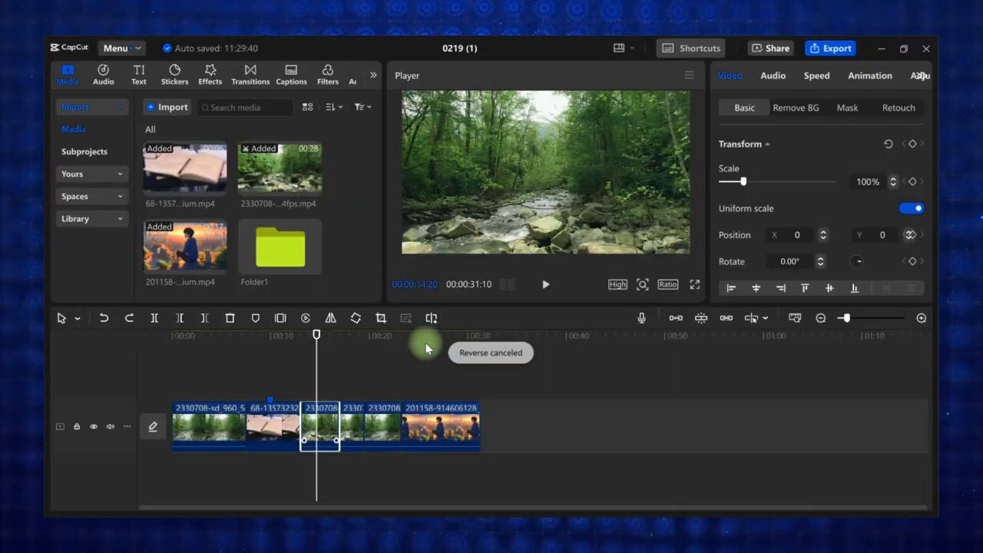
pyautogui.click(332, 321)
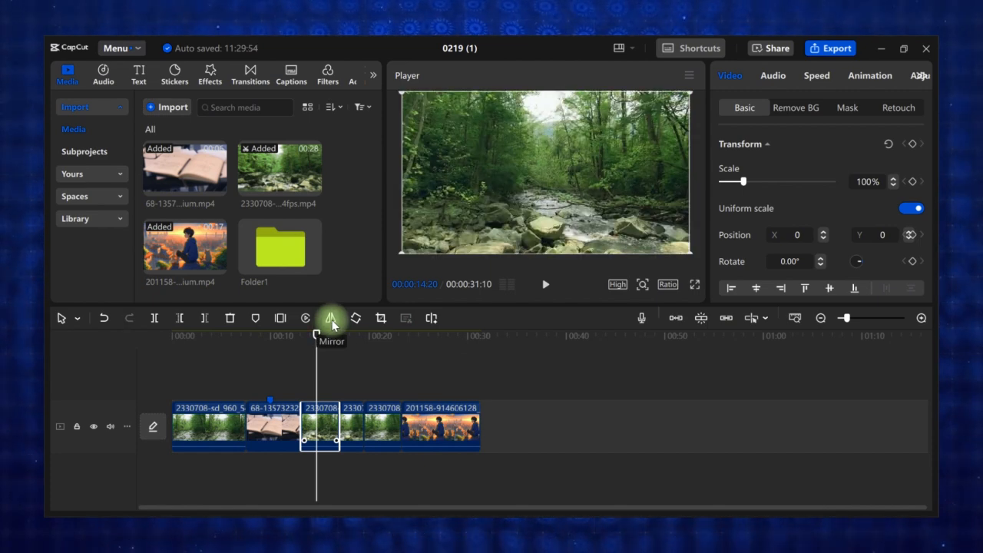
pyautogui.click(332, 321)
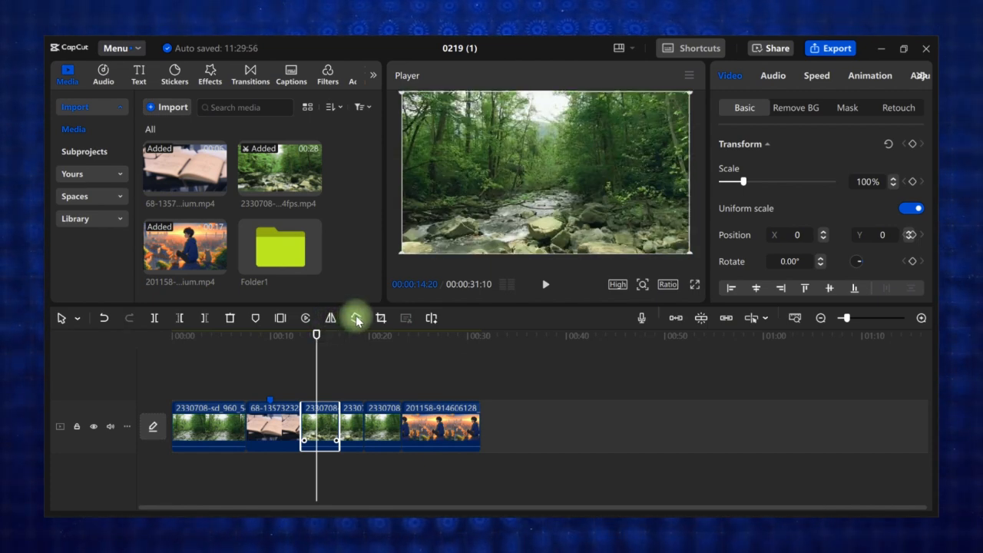
# Step: Rotate the selected forest stream piece in quarter turns to 360°
pyautogui.click(357, 319)
pyautogui.click(357, 320)
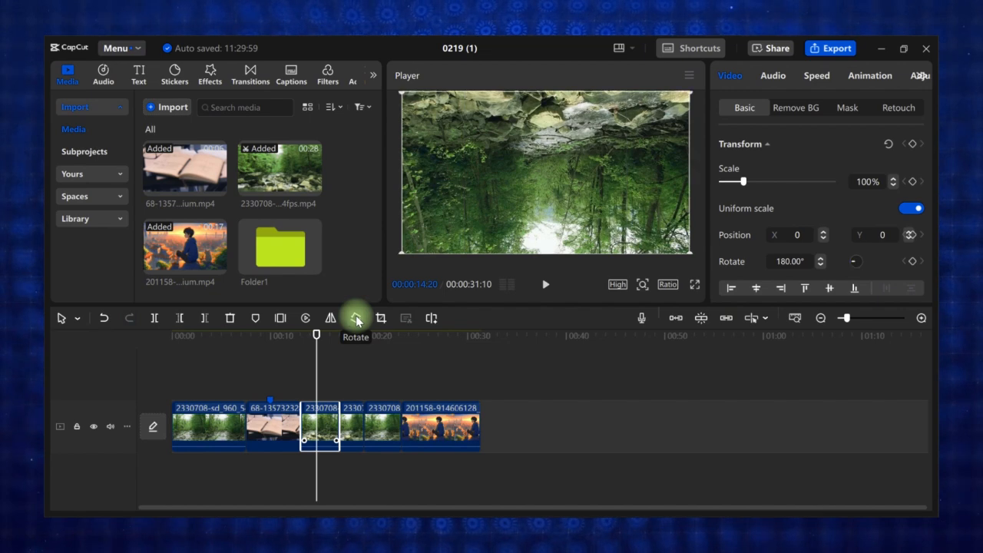
pyautogui.click(356, 320)
pyautogui.click(357, 320)
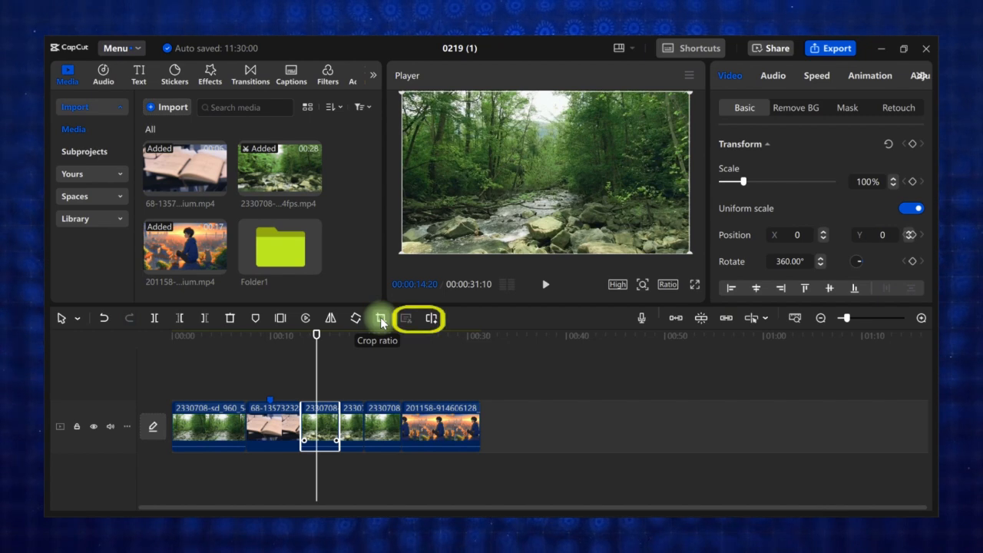
# Step: Place the playhead at 00:00:20:28, examine the voiceover recording settings, and close them without recording
pyautogui.moveTo(361, 354); pyautogui.dragTo(379, 368)
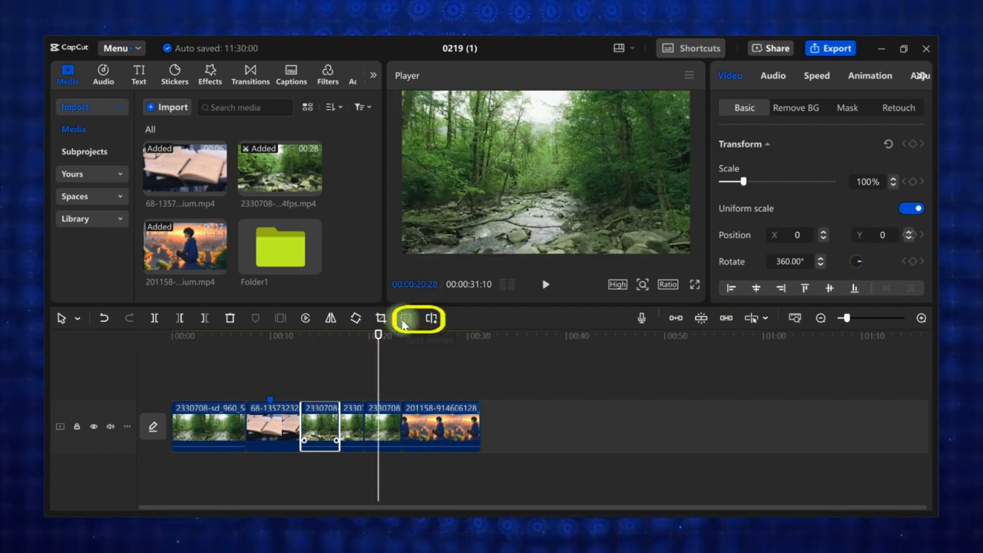
pyautogui.click(642, 316)
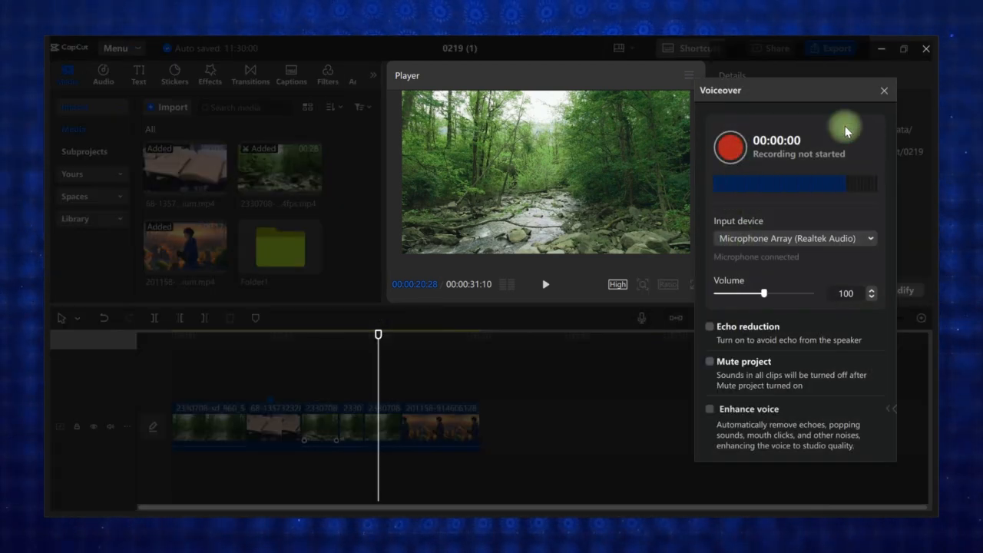
pyautogui.click(885, 91)
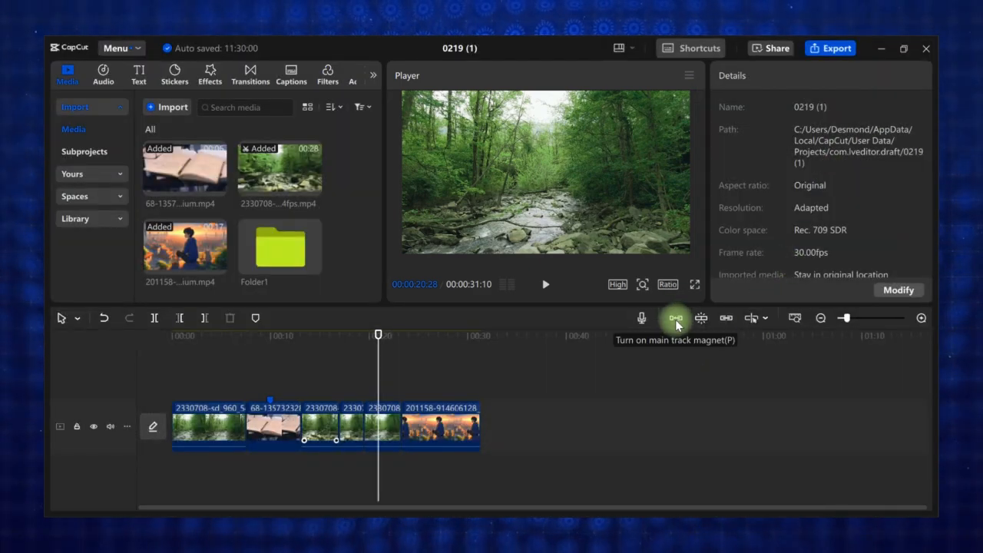
pyautogui.click(438, 427)
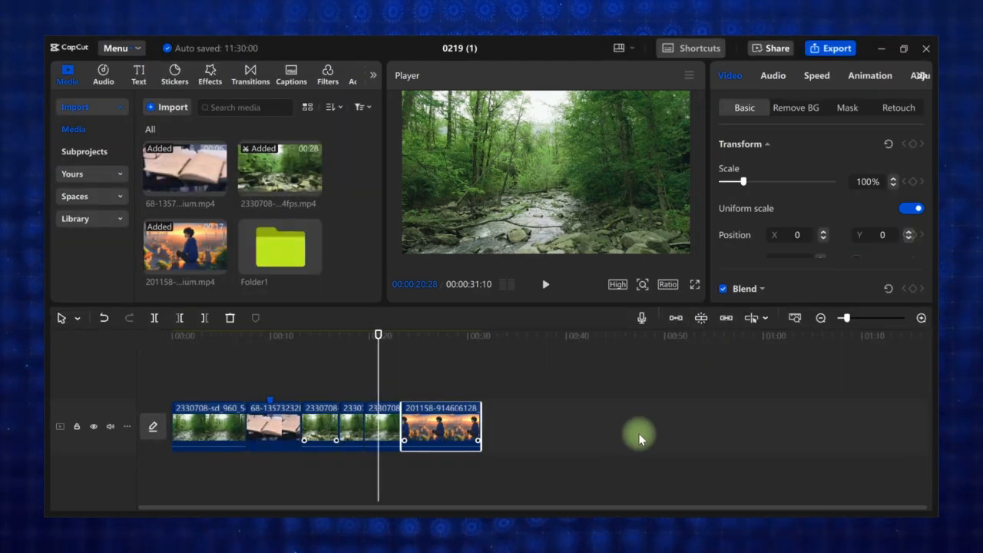
pyautogui.moveTo(640, 438); pyautogui.dragTo(661, 436)
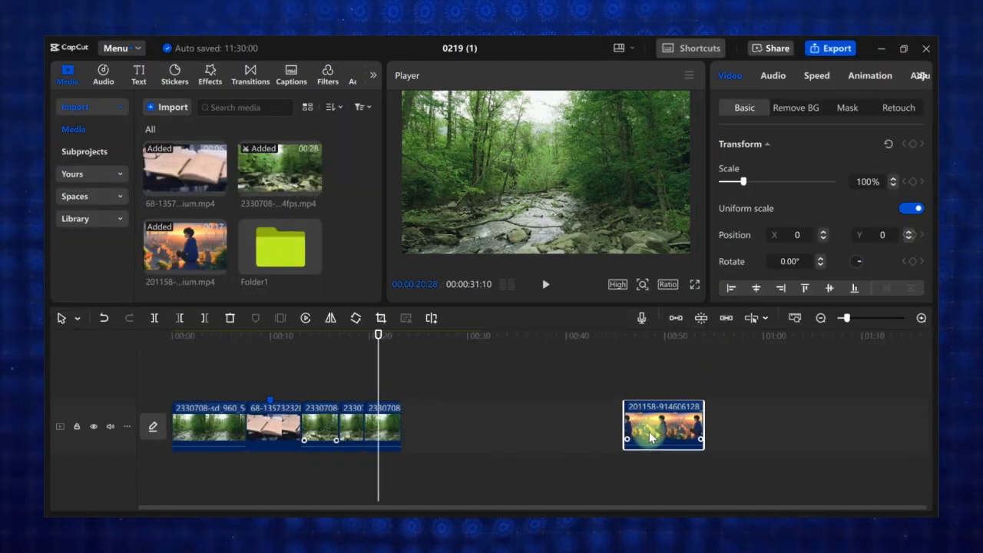
pyautogui.click(396, 436)
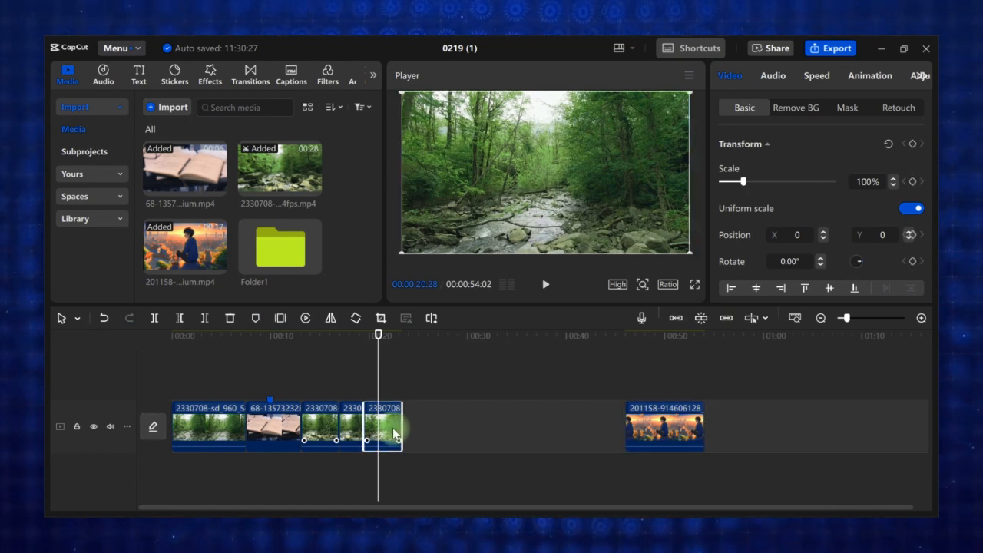
pyautogui.click(675, 320)
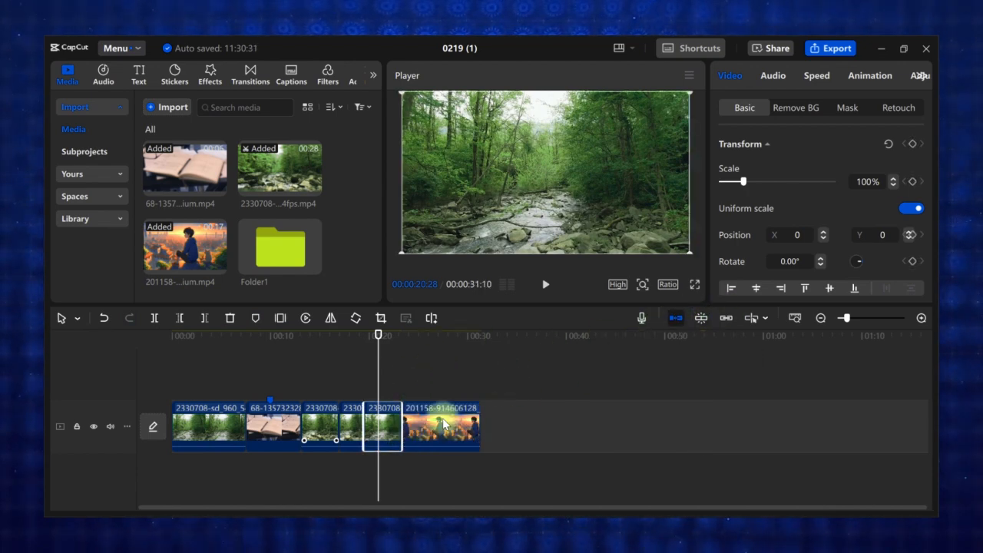
pyautogui.moveTo(454, 423); pyautogui.dragTo(554, 427)
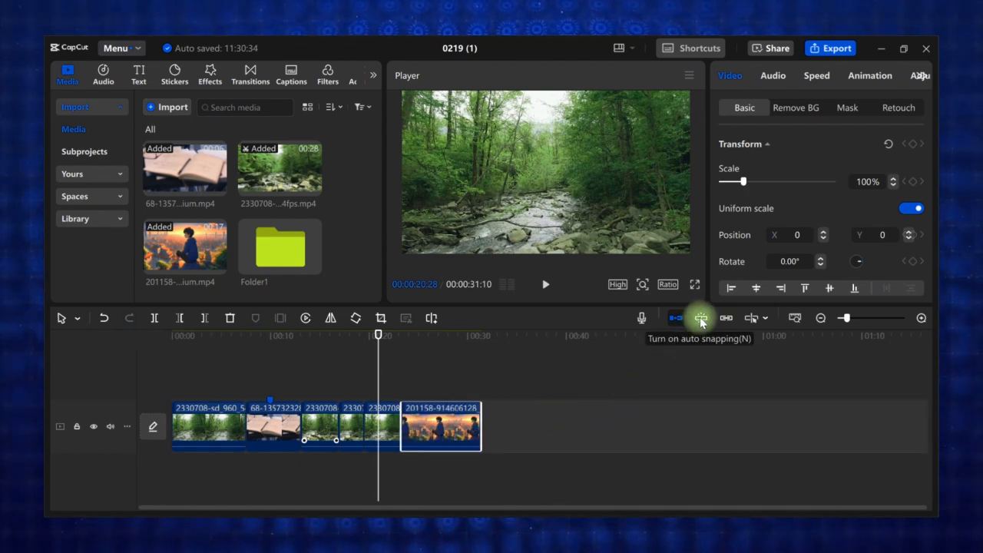
# Step: Turn on auto snapping and linkage for the timeline clips
pyautogui.moveTo(438, 411)
pyautogui.mouseDown()
pyautogui.moveTo(430, 402)
pyautogui.moveTo(452, 388)
pyautogui.moveTo(391, 388)
pyautogui.moveTo(451, 388)
pyautogui.moveTo(453, 419)
pyautogui.mouseUp()
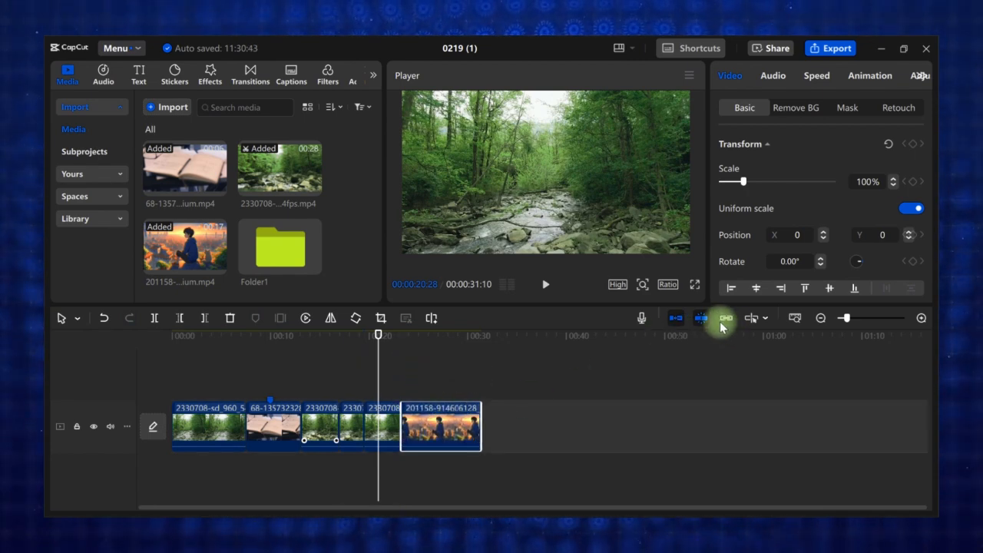
pyautogui.click(720, 320)
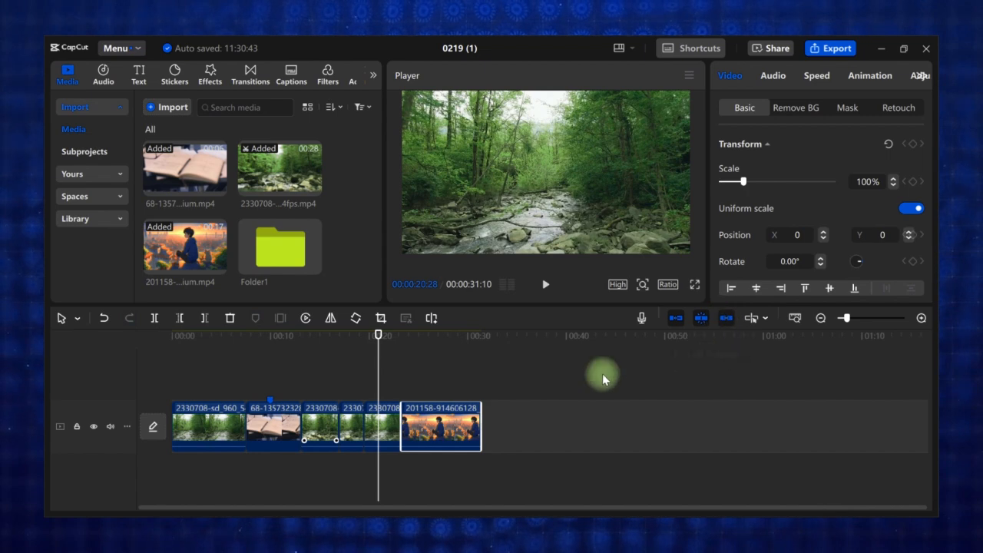
pyautogui.moveTo(379, 378); pyautogui.dragTo(140, 374)
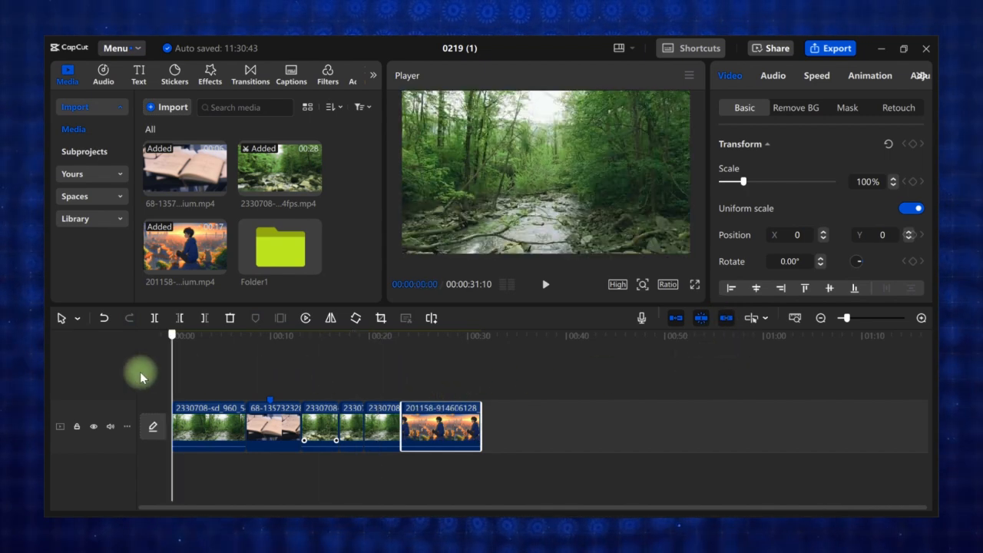
pyautogui.click(144, 85)
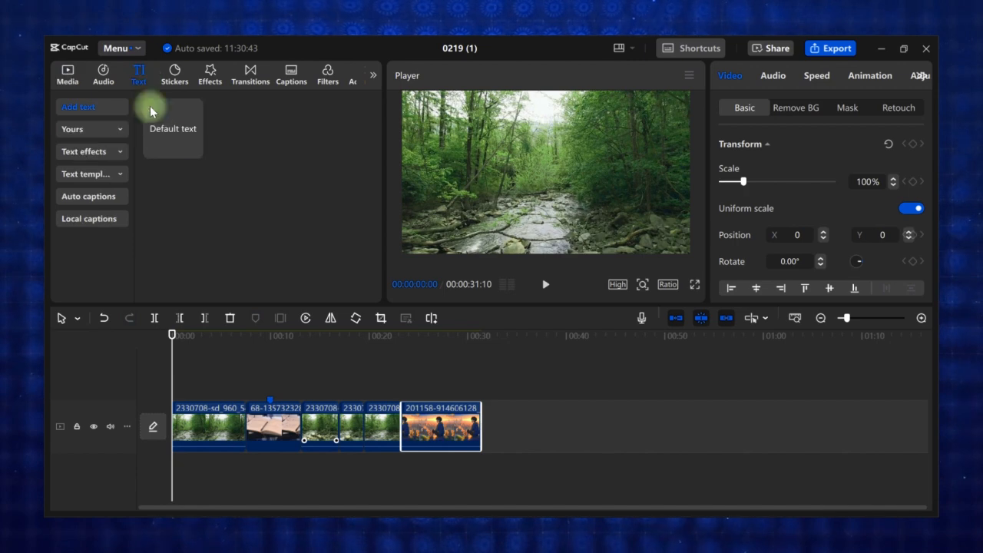
pyautogui.click(194, 150)
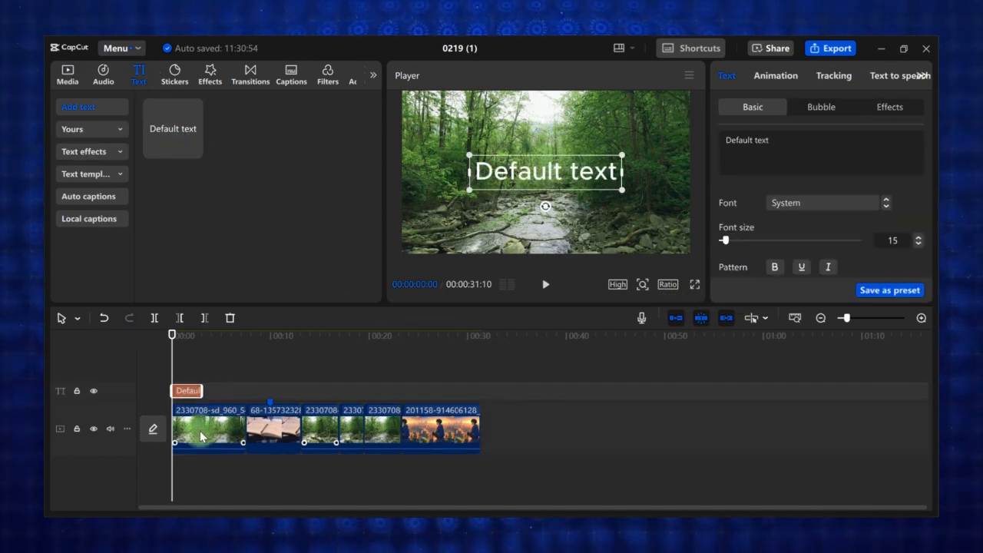
pyautogui.moveTo(201, 436); pyautogui.dragTo(385, 452)
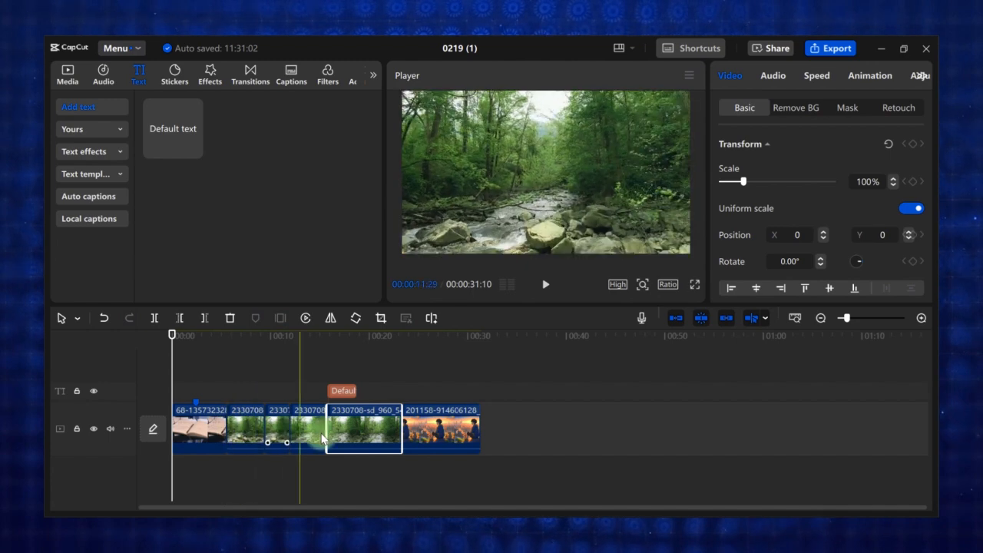
# Step: Zoom in on the timeline clips, and open the list of keyboard shortcuts for the timeline
pyautogui.click(795, 319)
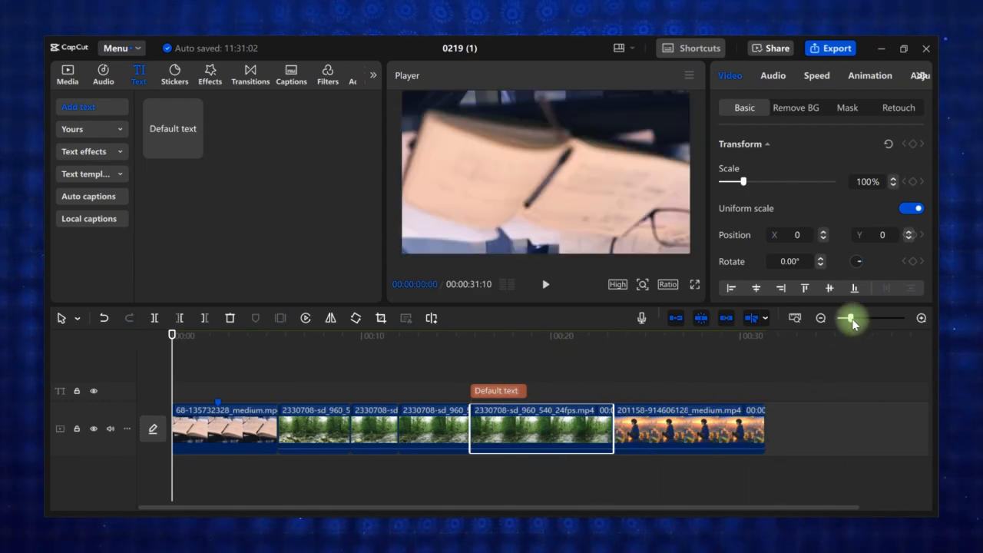
pyautogui.moveTo(851, 321); pyautogui.dragTo(866, 333)
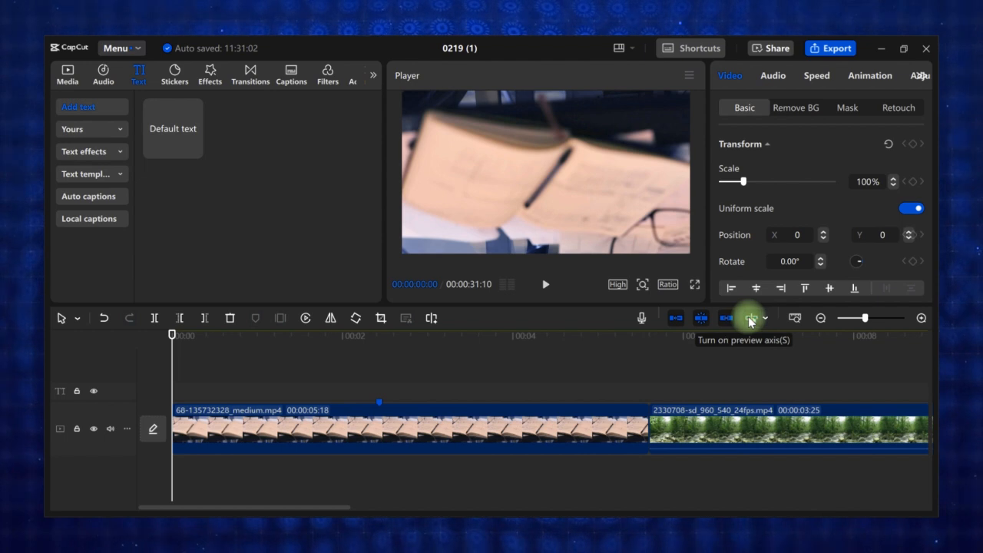
pyautogui.click(712, 45)
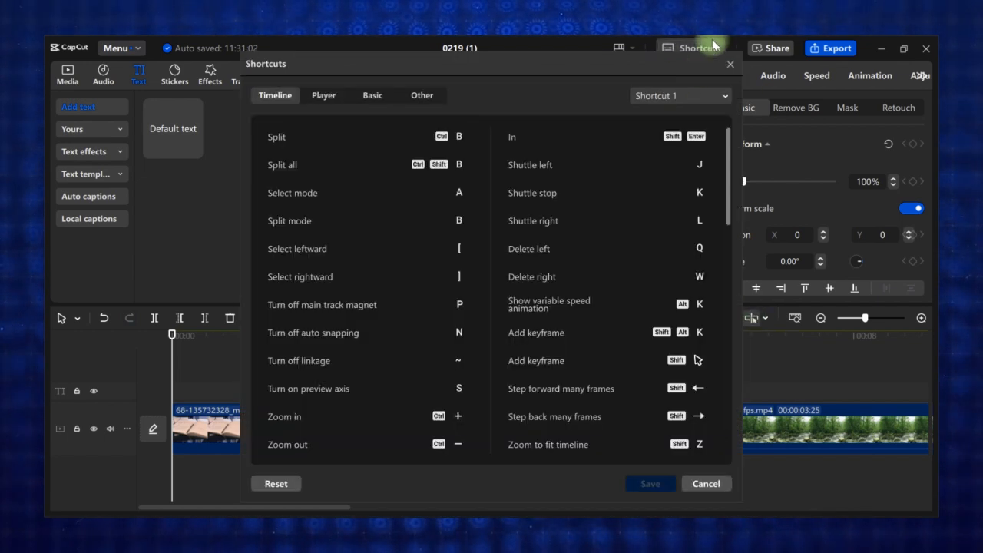
# Step: Try assigning H as the Shuttle left shortcut, and close the shortcut list without saving the edit
pyautogui.click(688, 166)
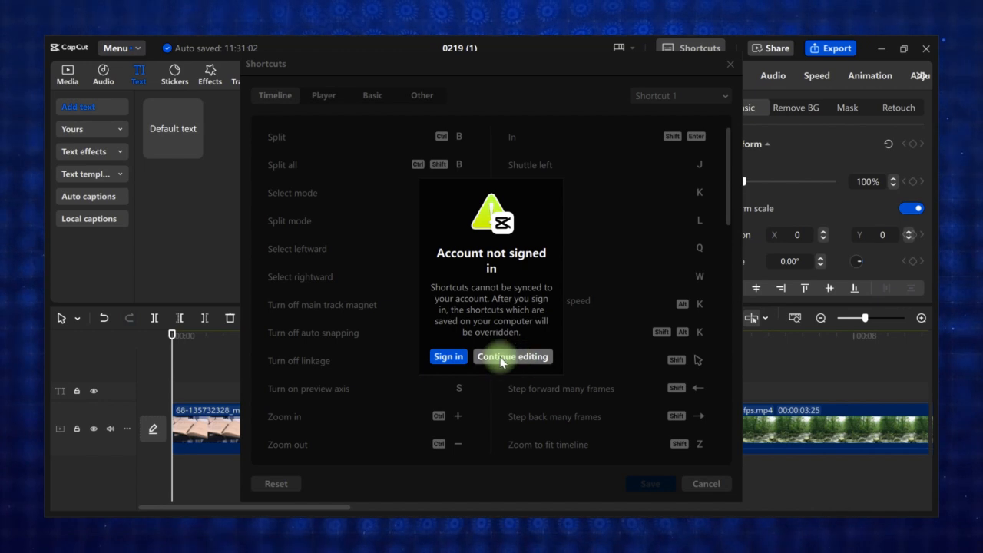
pyautogui.click(514, 356)
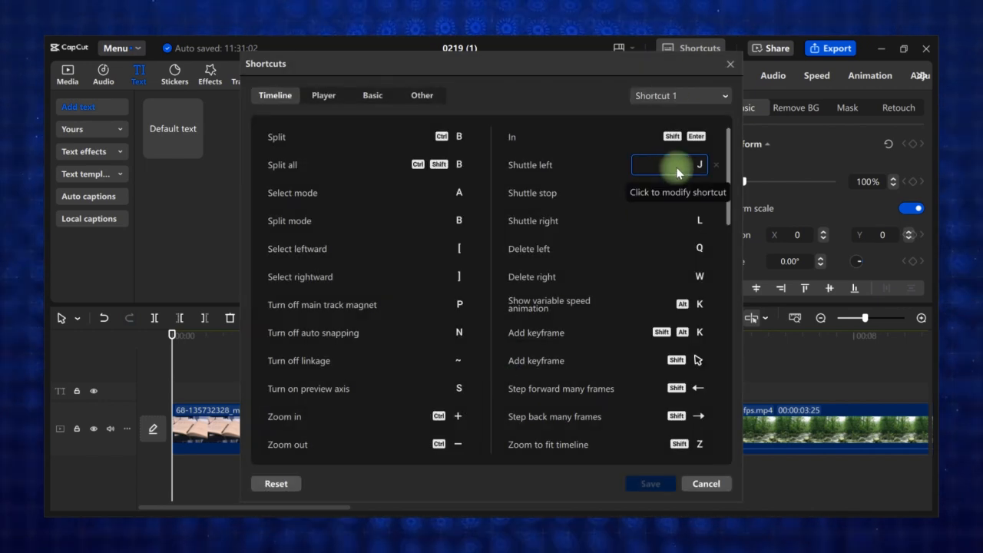
pyautogui.press('h')
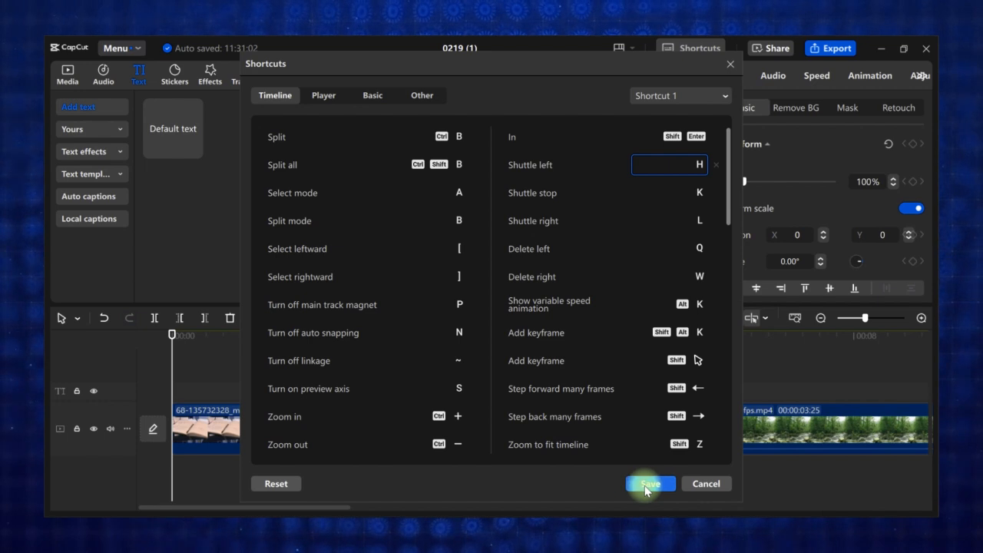
pyautogui.click(701, 486)
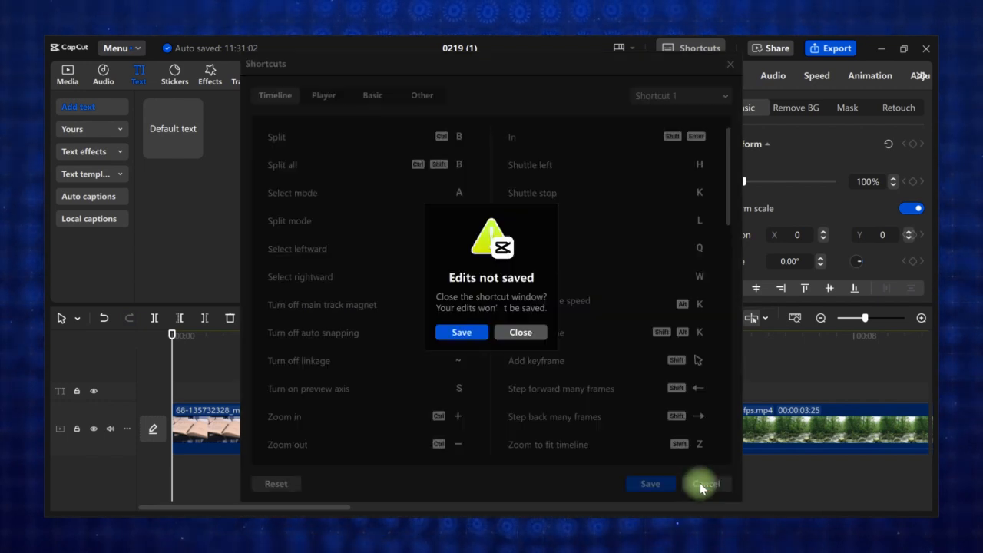
pyautogui.click(521, 333)
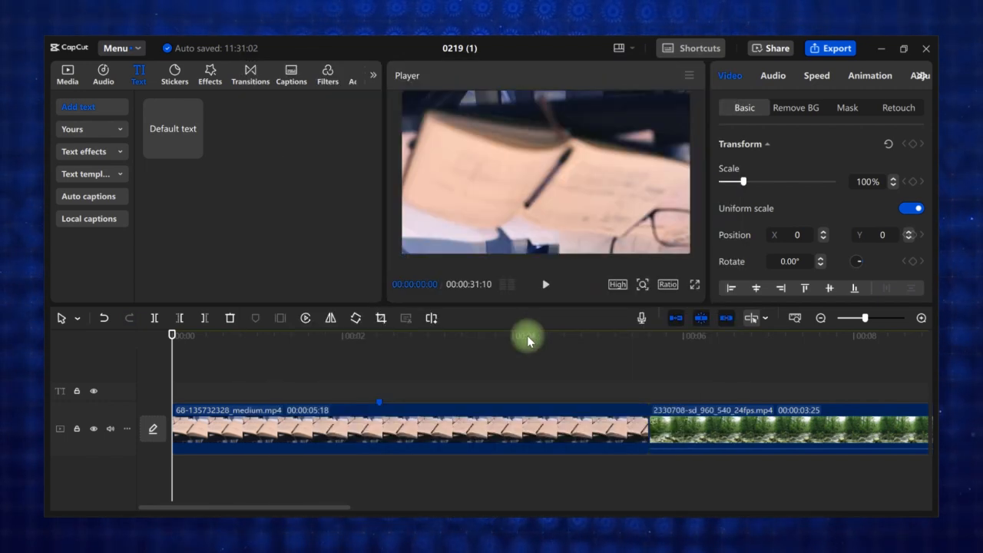
# Step: Zoom into the player preview, pan across the enlarged book image, and restore the normal preview zoom
pyautogui.click(643, 286)
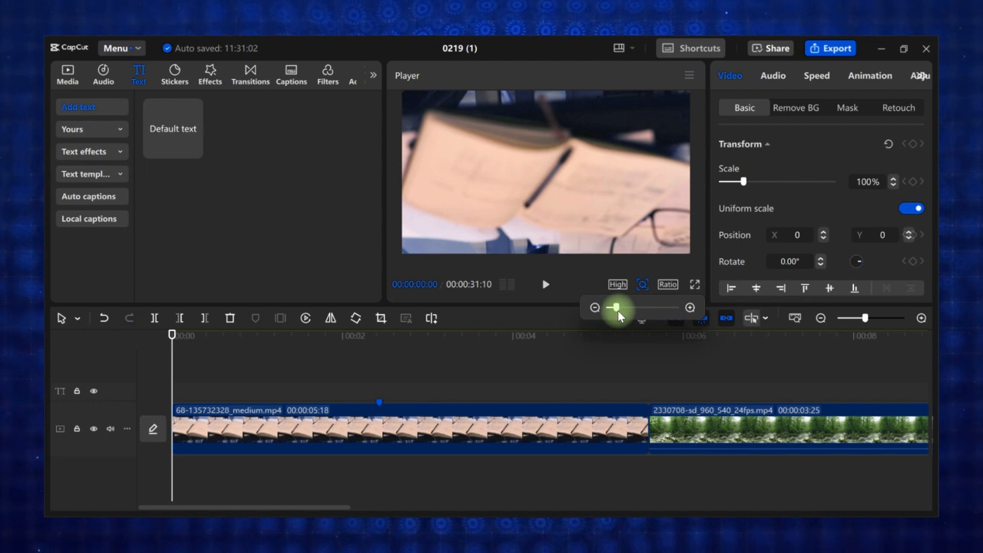
pyautogui.moveTo(617, 311)
pyautogui.mouseDown()
pyautogui.moveTo(659, 316)
pyautogui.moveTo(632, 316)
pyautogui.mouseUp()
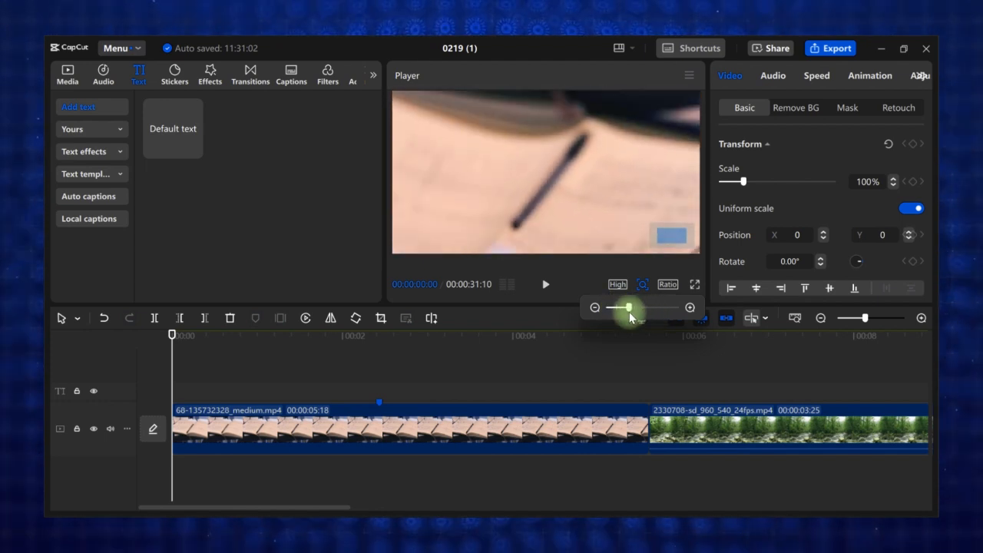
pyautogui.moveTo(658, 238); pyautogui.dragTo(669, 257)
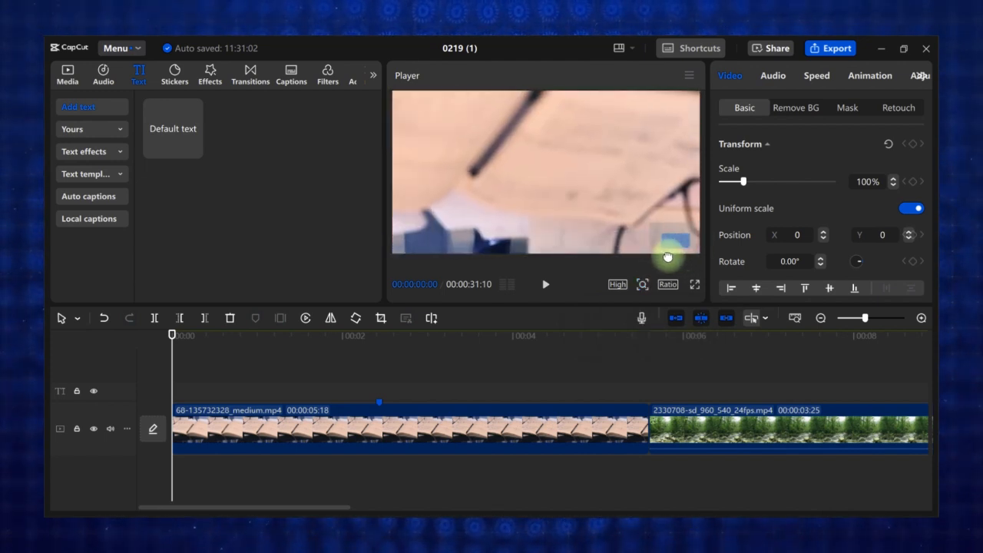
pyautogui.click(642, 285)
pyautogui.moveTo(631, 309)
pyautogui.mouseDown()
pyautogui.moveTo(599, 309)
pyautogui.moveTo(615, 314)
pyautogui.mouseUp()
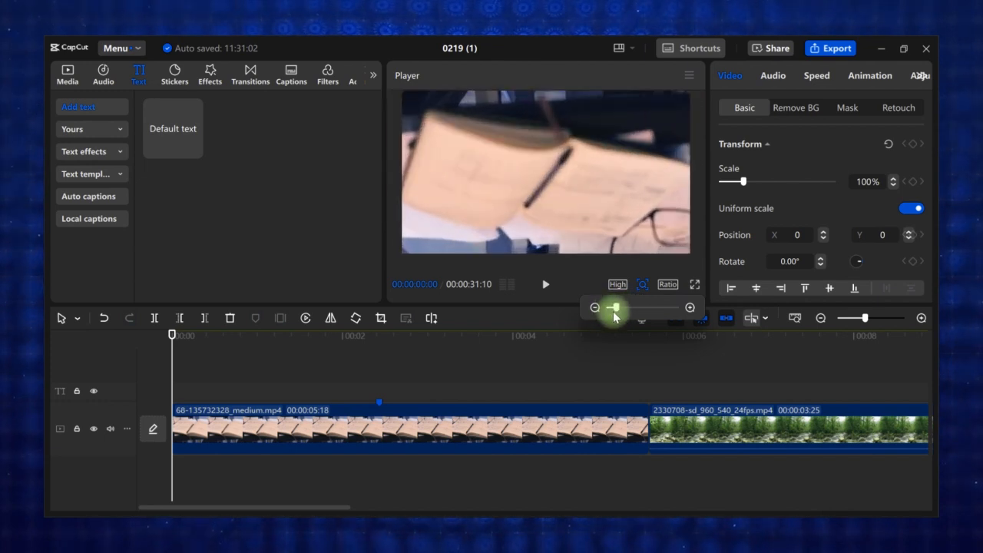
# Step: Try the 9:16 aspect ratio on the project, and set the ratio to 16:9
pyautogui.click(668, 285)
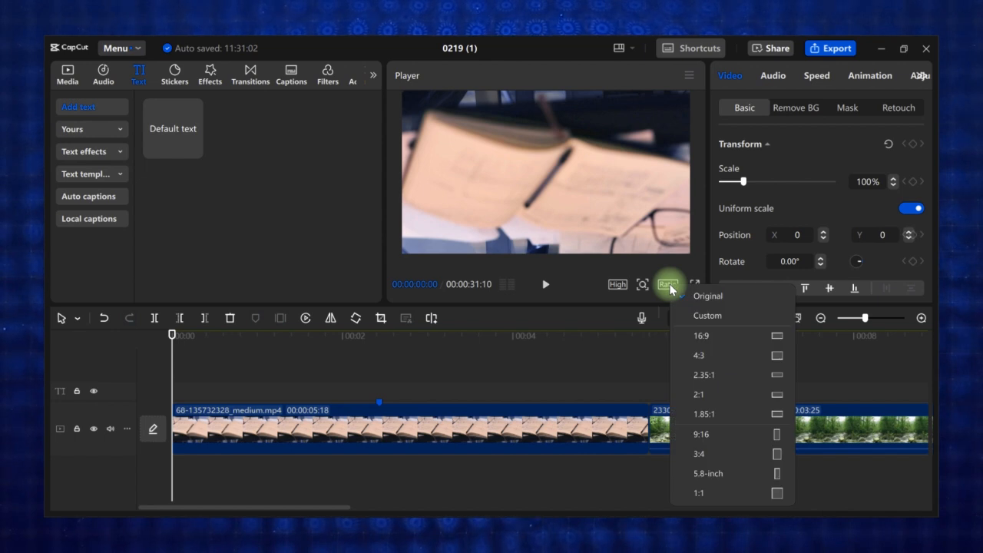
pyautogui.click(701, 435)
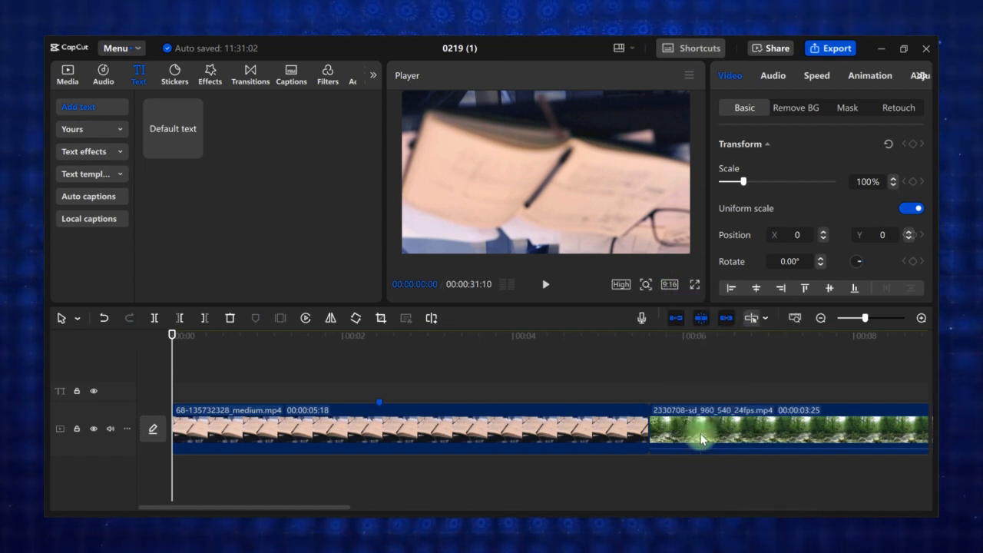
pyautogui.click(668, 285)
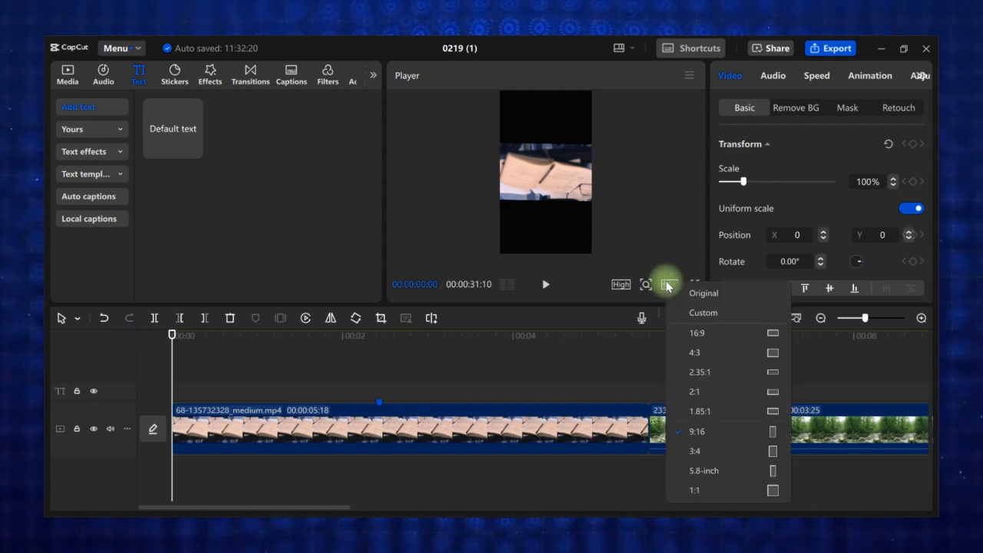
pyautogui.click(695, 333)
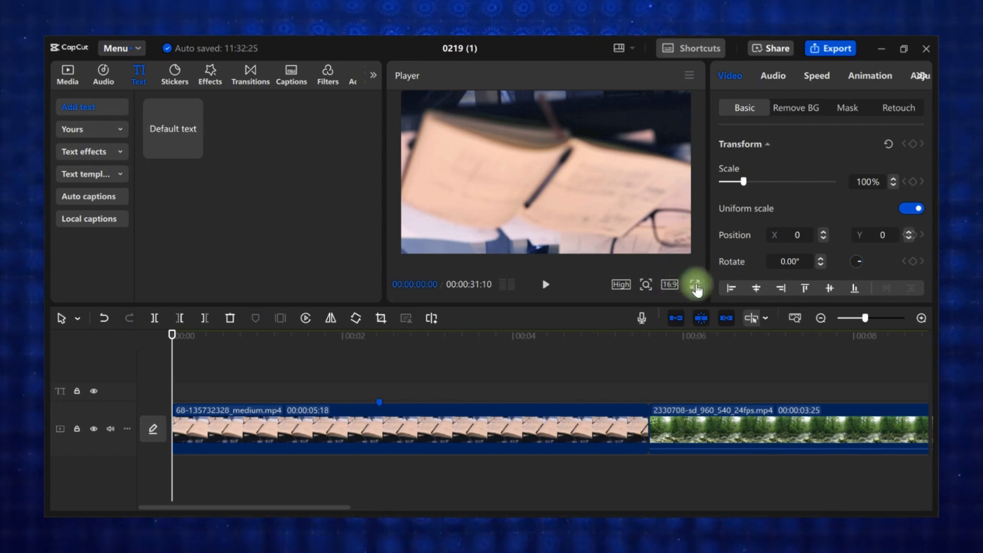
# Step: Play the project in full-screen preview, and return the playhead to near the timeline start
pyautogui.click(695, 286)
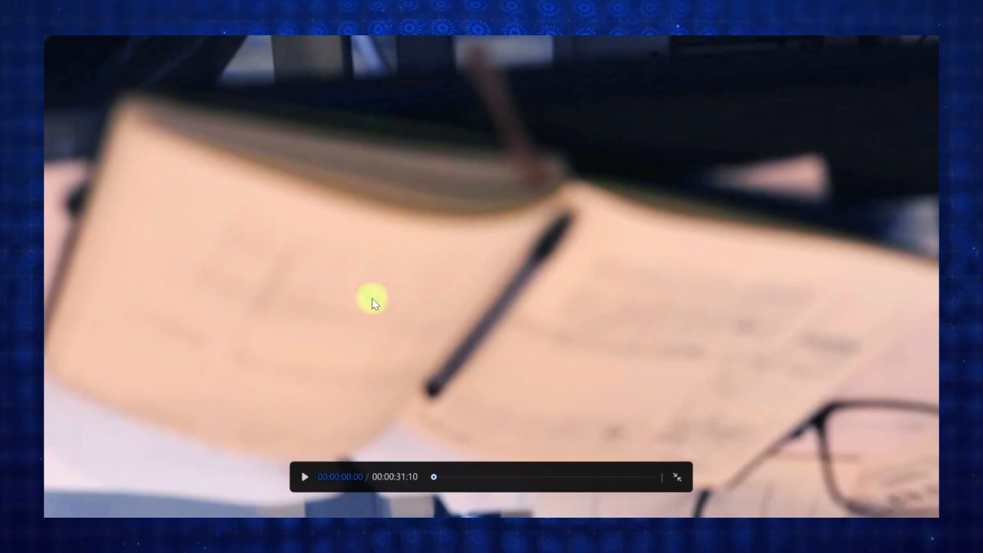
pyautogui.click(304, 478)
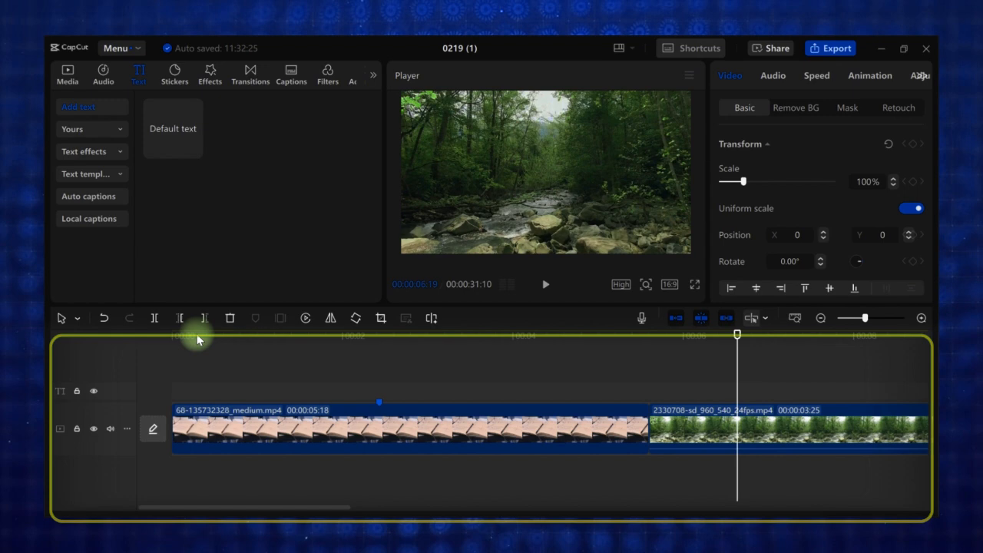
pyautogui.click(191, 335)
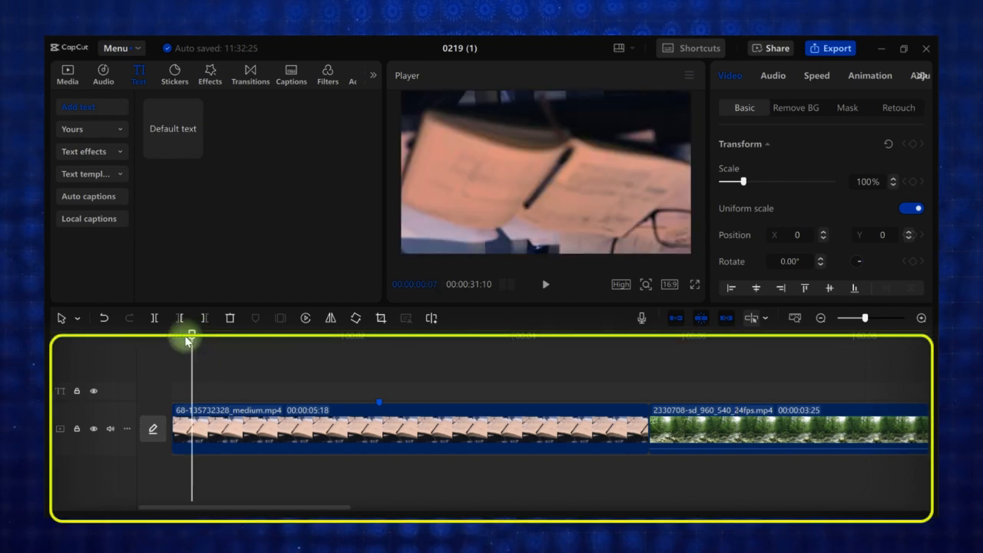
pyautogui.click(795, 318)
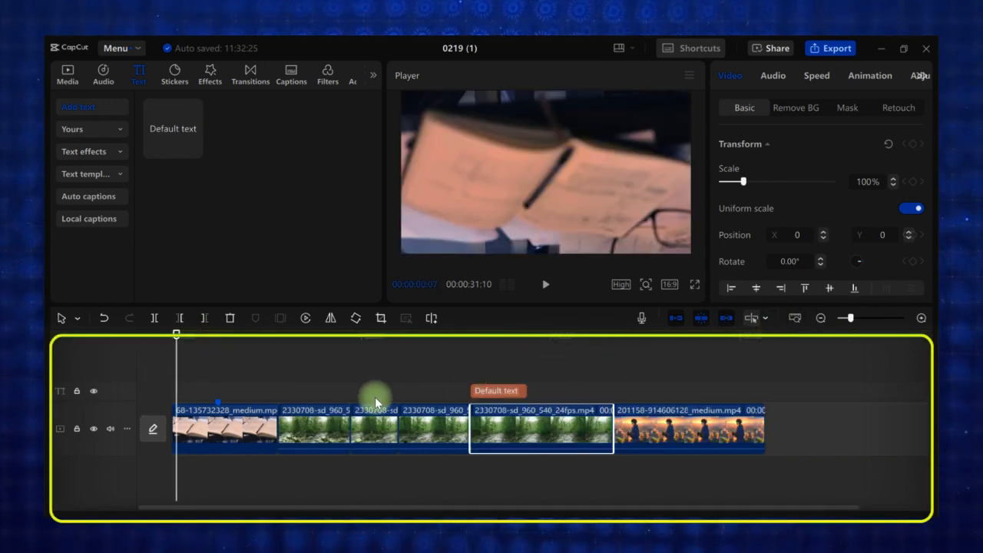
pyautogui.click(520, 393)
pyautogui.press('Delete')
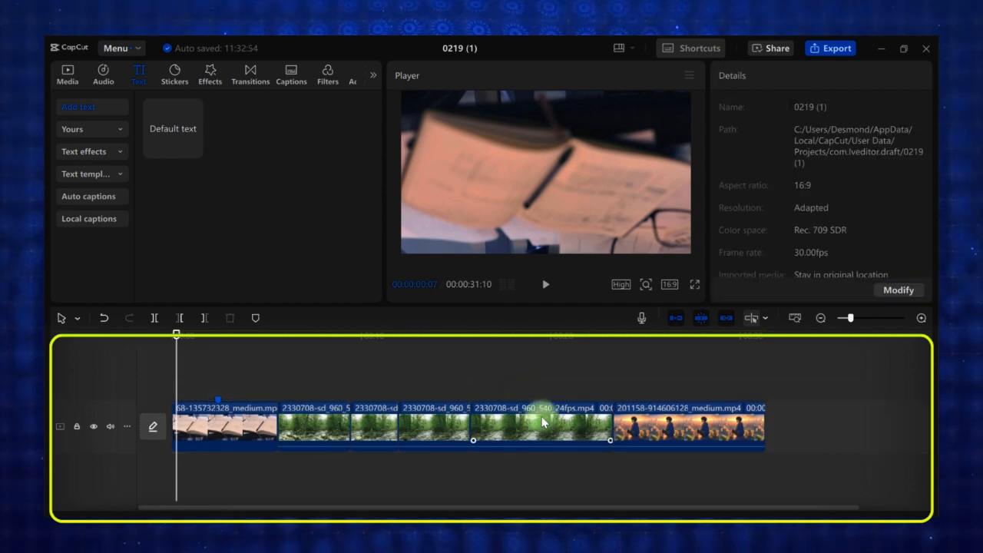
pyautogui.moveTo(659, 423); pyautogui.dragTo(320, 376)
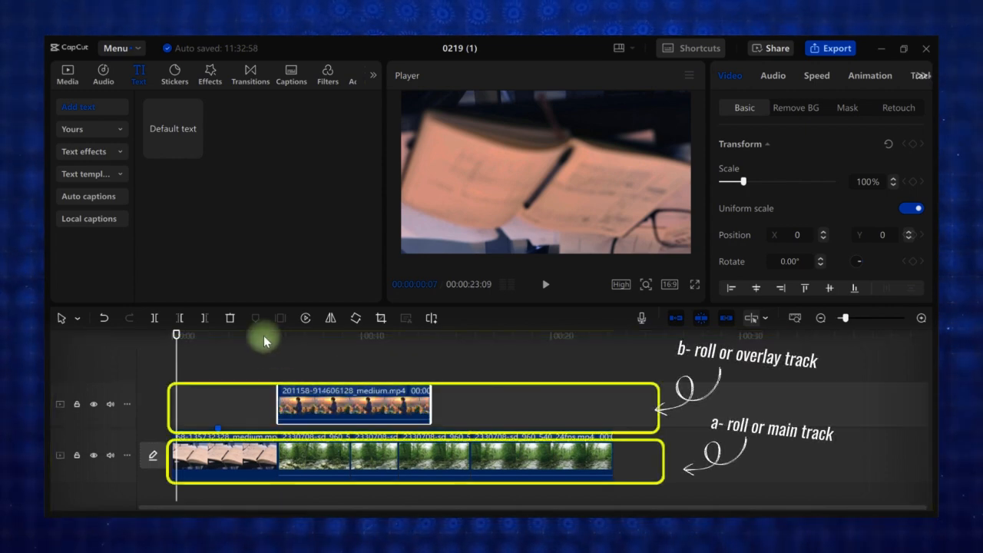
# Step: Play the section where the overlay clip covers the main track, and return the playhead to the timeline start
pyautogui.moveTo(263, 341); pyautogui.dragTo(255, 408)
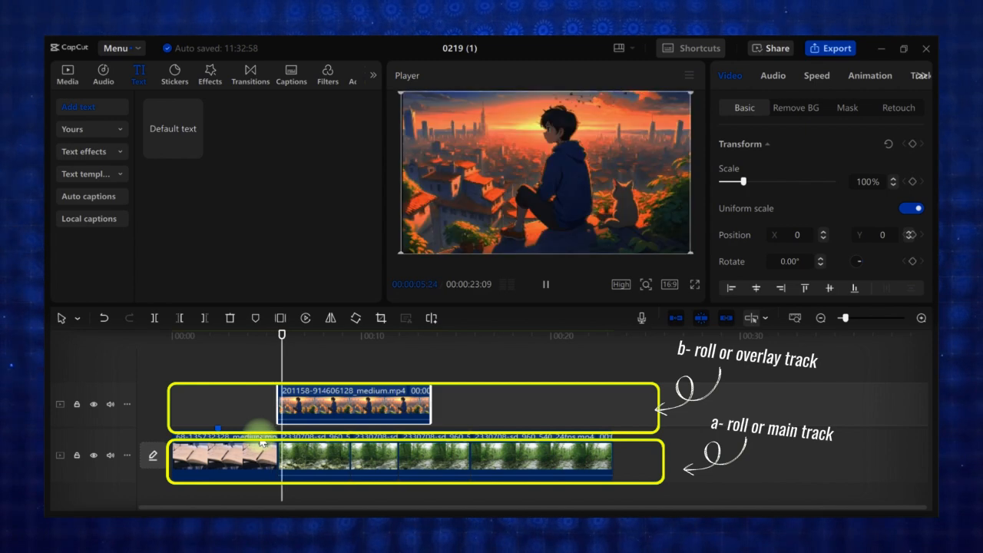
pyautogui.click(252, 349)
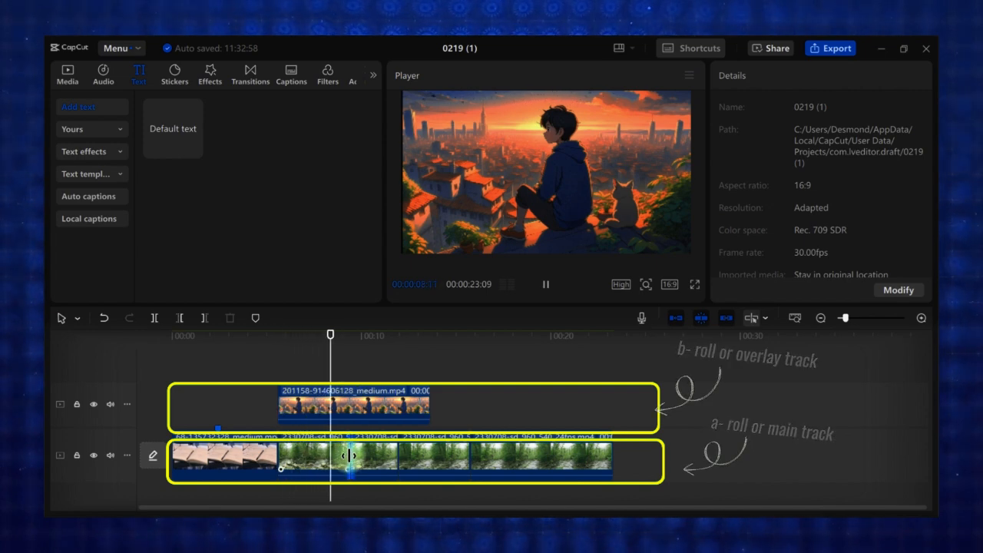
pyautogui.click(350, 382)
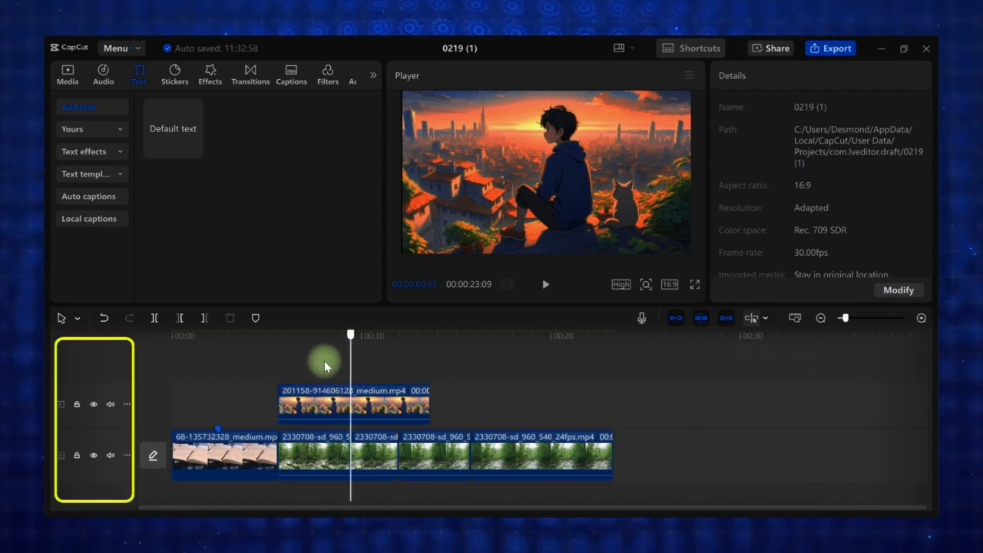
pyautogui.click(170, 374)
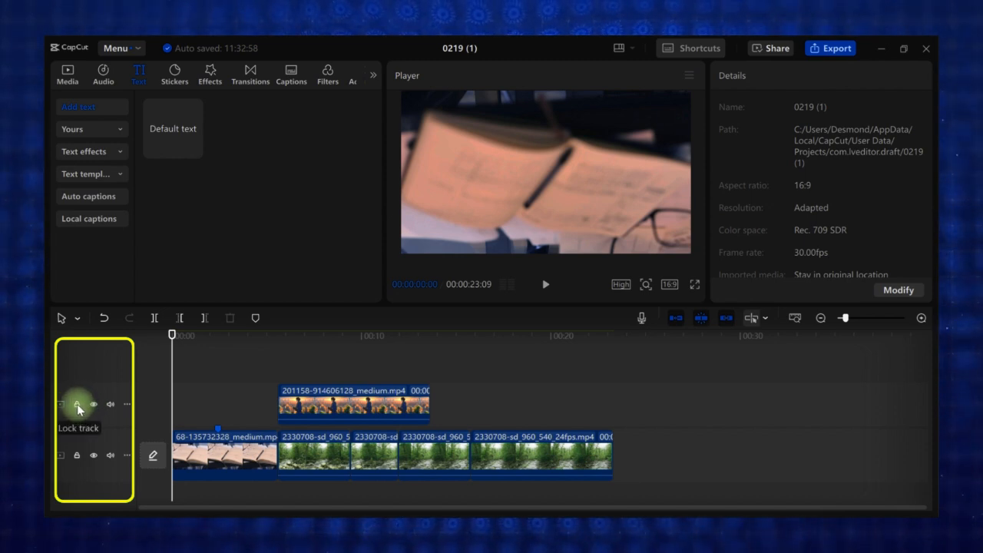
# Step: Lock and unlock the overlay track, hide and unhide it with the playhead at 9 seconds, and mute and unmute its audio
pyautogui.click(77, 404)
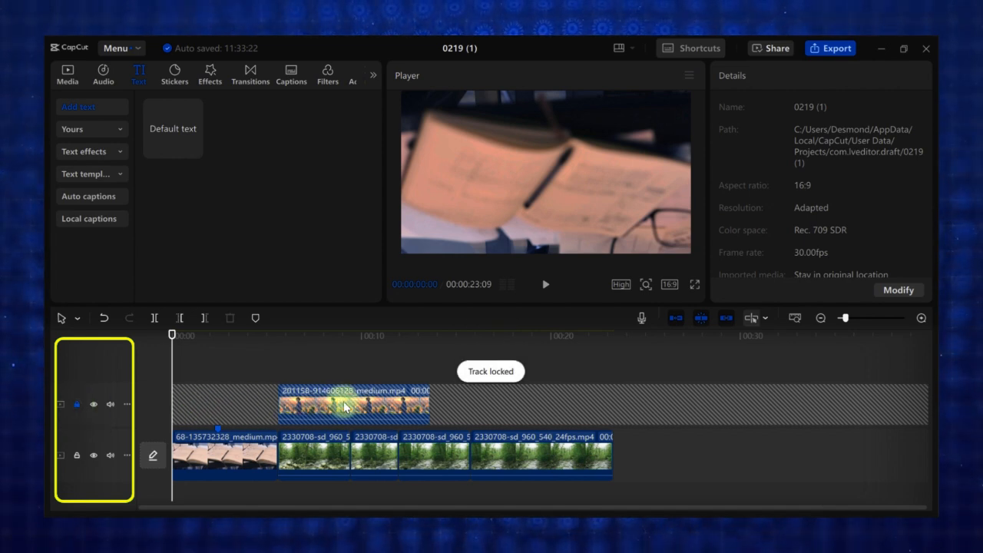
pyautogui.click(76, 405)
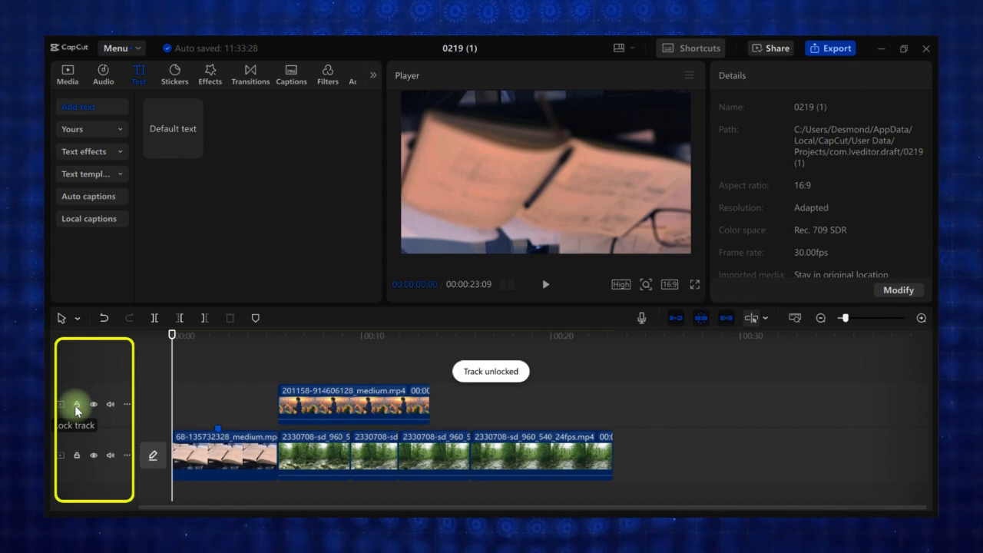
pyautogui.click(91, 404)
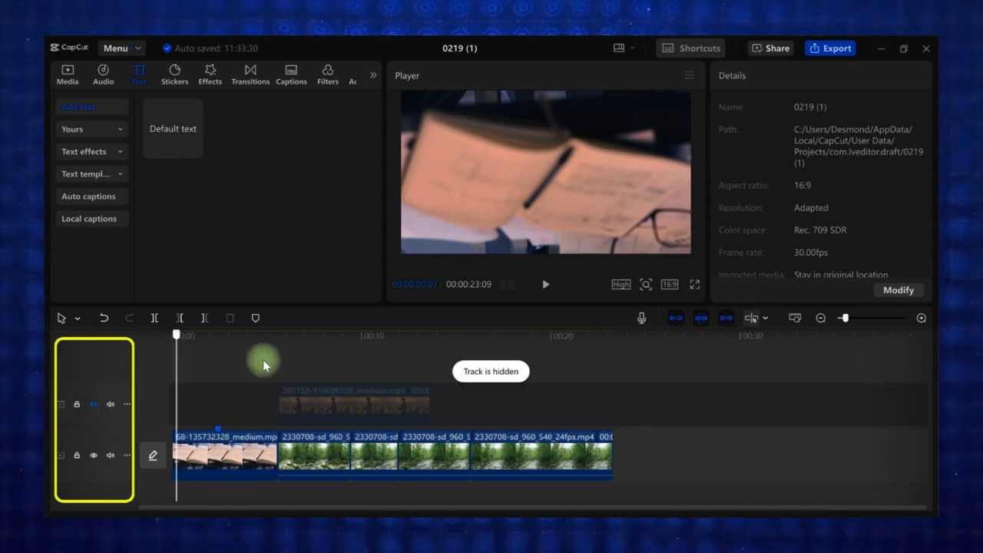
pyautogui.click(342, 356)
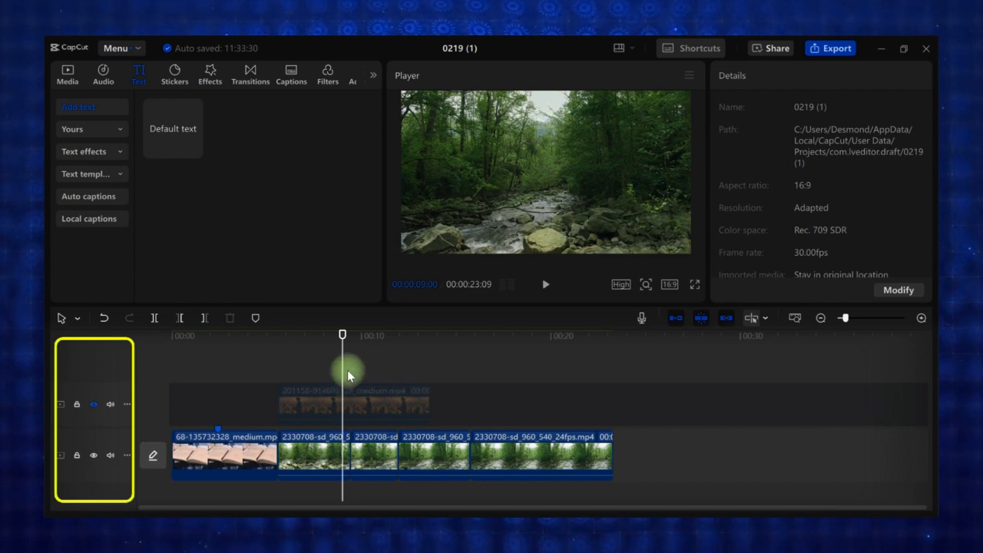
pyautogui.click(91, 405)
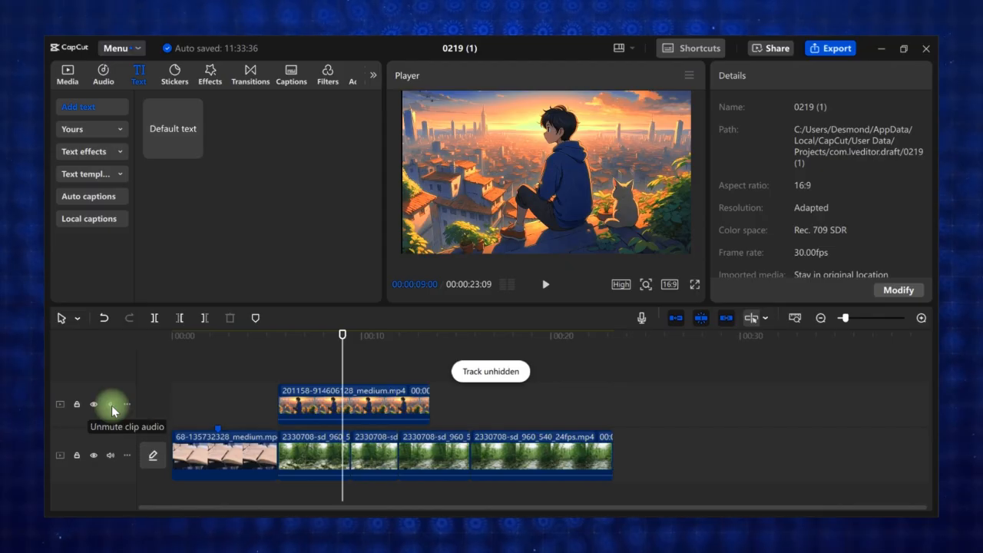
pyautogui.click(112, 405)
pyautogui.click(111, 406)
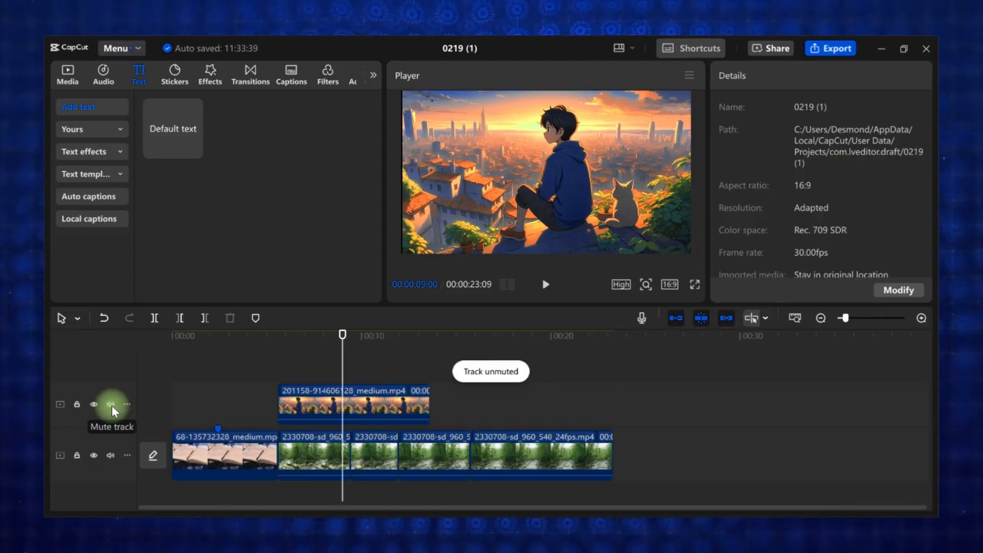
# Step: Scale the overlay clip to about 56%, try rotating it to about -172°, and undo the rotation
pyautogui.click(388, 407)
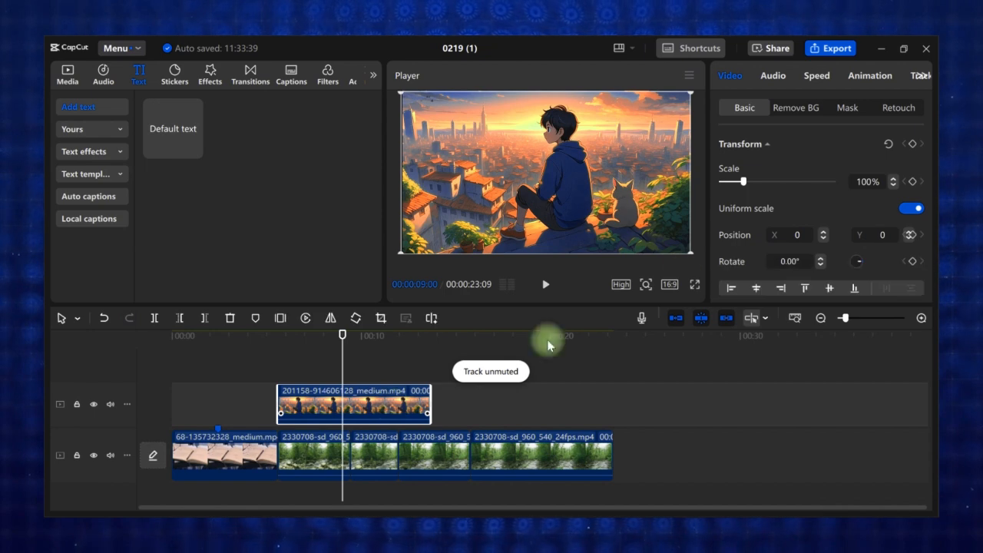
pyautogui.moveTo(739, 183); pyautogui.dragTo(735, 189)
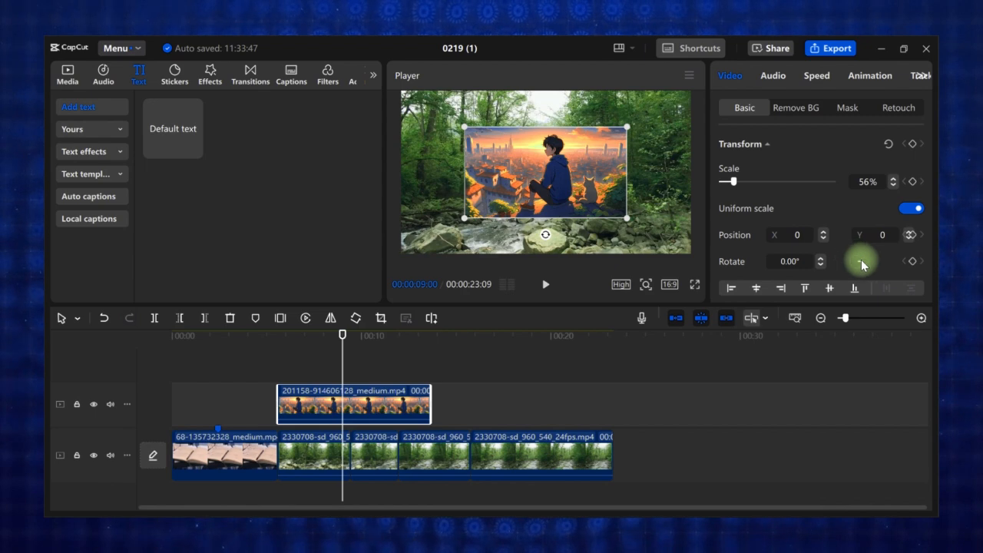
pyautogui.moveTo(862, 265); pyautogui.dragTo(854, 259)
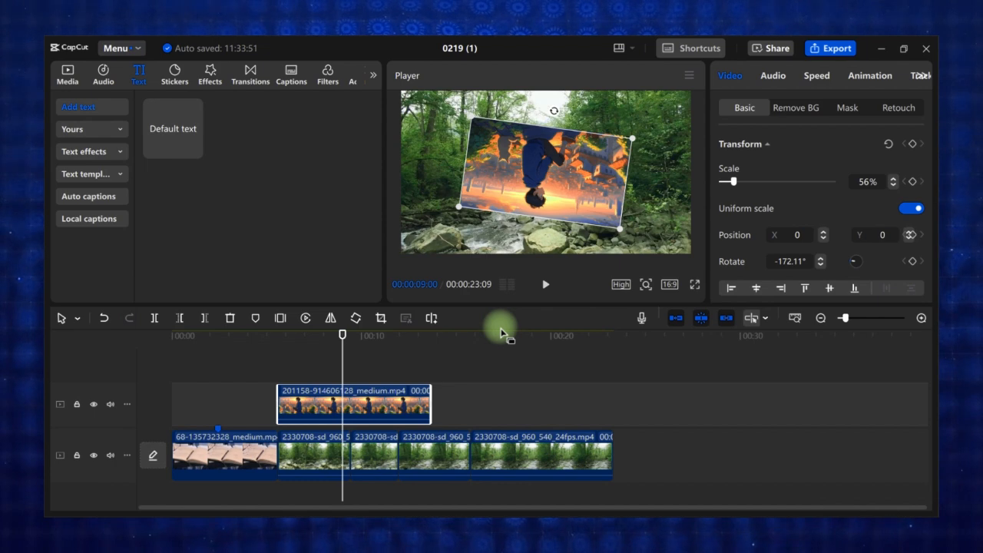
pyautogui.hotkey('ctrl', 'z')
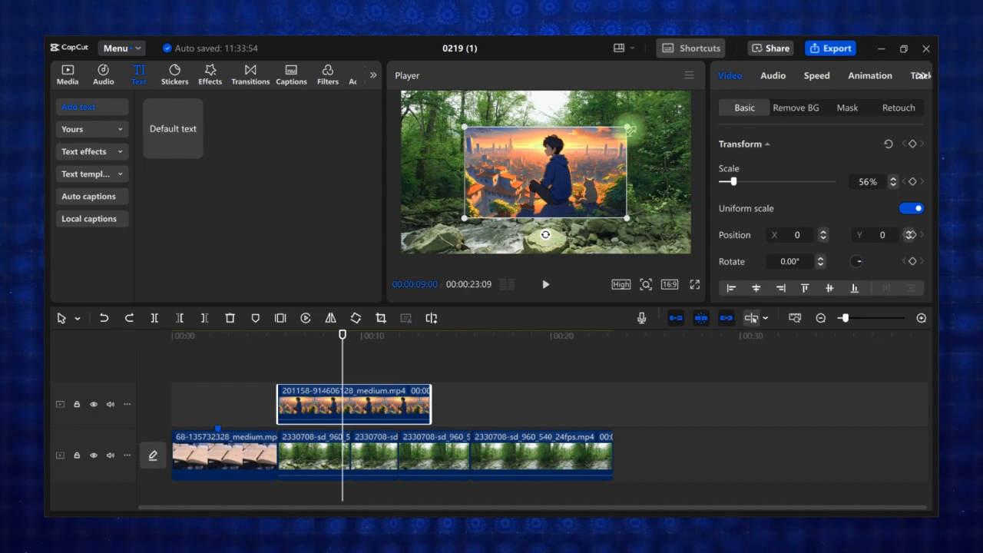
# Step: Enlarge the overlay clip to about 63% in the preview, rotate it to about 365.5° and move it to about X 218, Y 111
pyautogui.moveTo(628, 128); pyautogui.dragTo(653, 145)
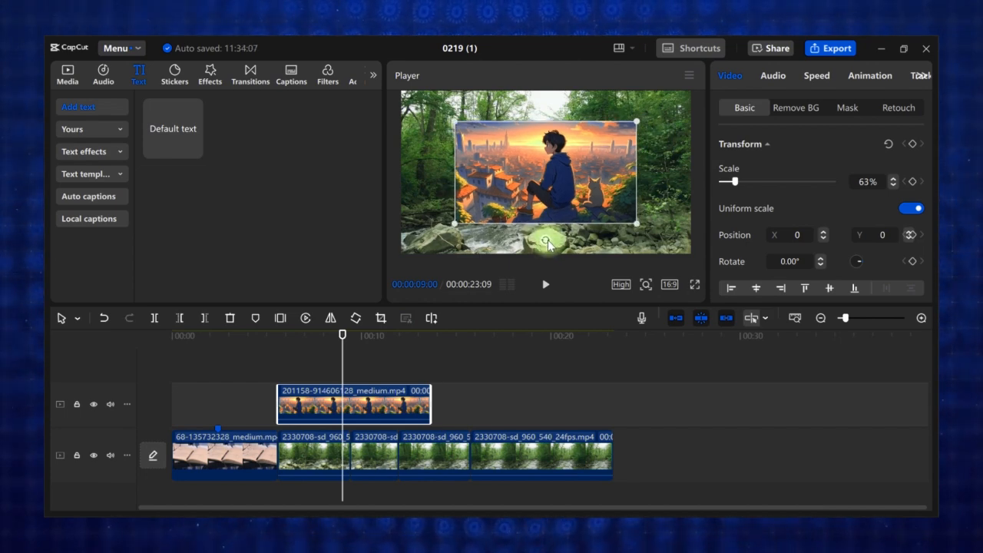
pyautogui.moveTo(546, 244); pyautogui.dragTo(568, 184)
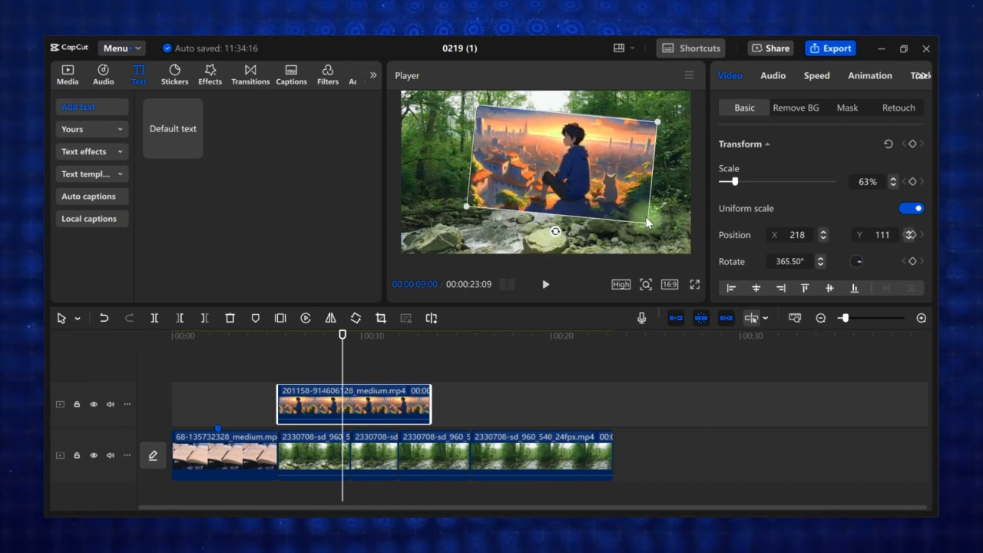
# Step: Shrink the overlay clip to about 42% in the preview, straighten its rotation to 360°, and fine-tune its scale
pyautogui.moveTo(664, 220); pyautogui.dragTo(613, 189)
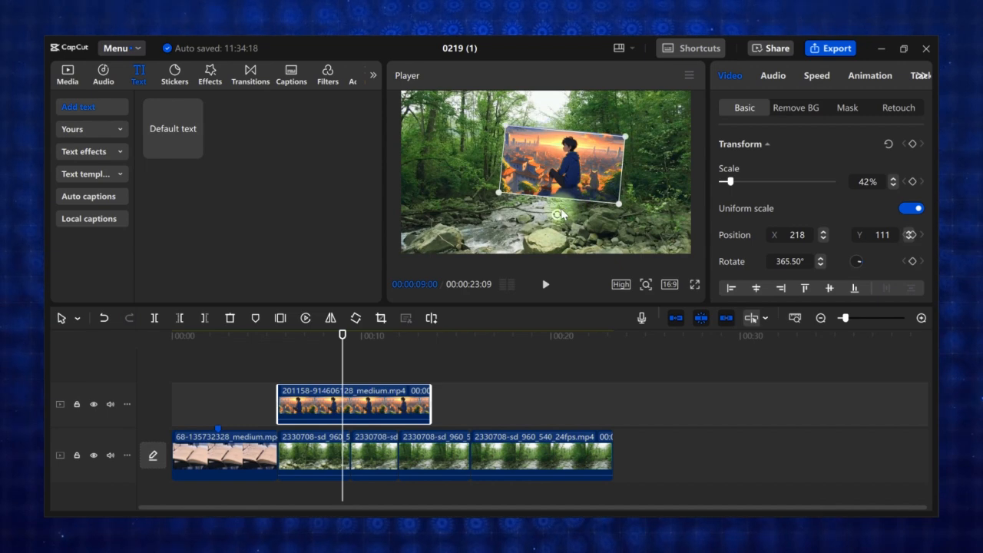
pyautogui.moveTo(560, 217); pyautogui.dragTo(564, 221)
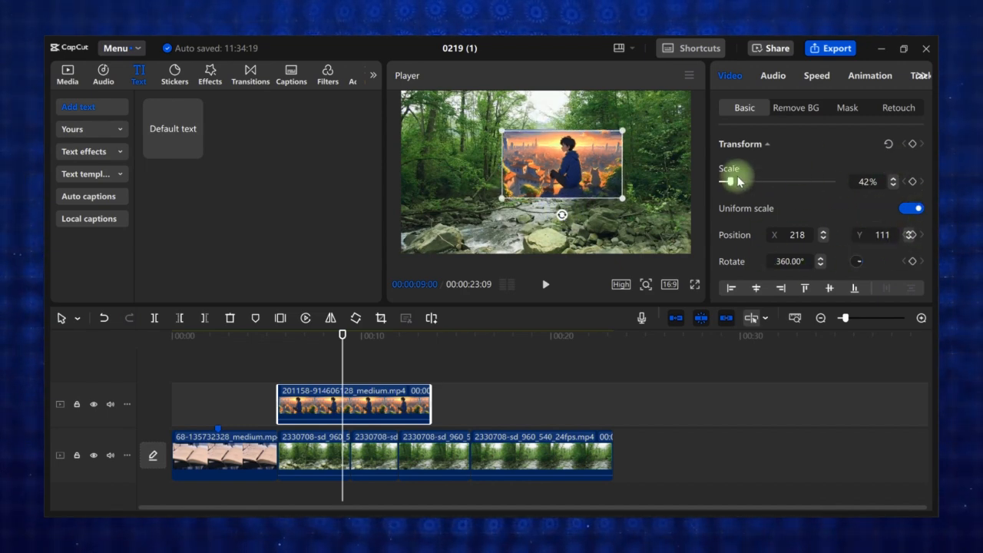
pyautogui.moveTo(731, 182); pyautogui.dragTo(747, 190)
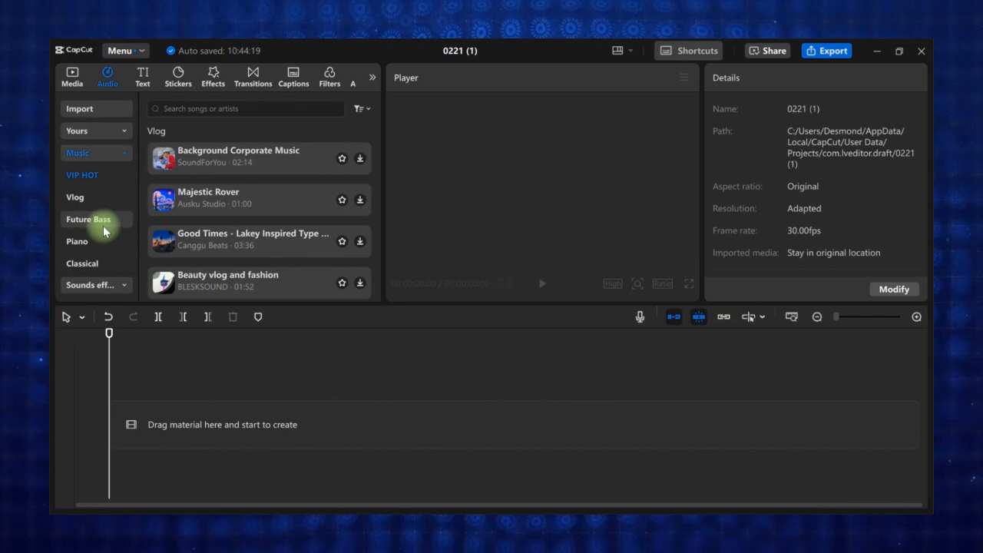
# Step: Examine the media import area, the Music list, and the sound effects library with its Interaction category and search suggestions
pyautogui.click(67, 73)
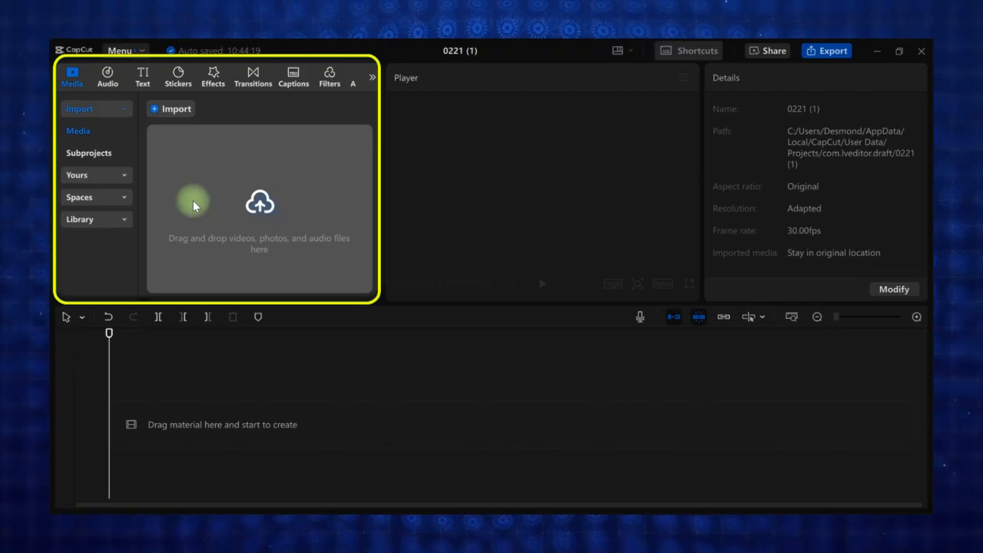
pyautogui.click(93, 107)
pyautogui.click(108, 82)
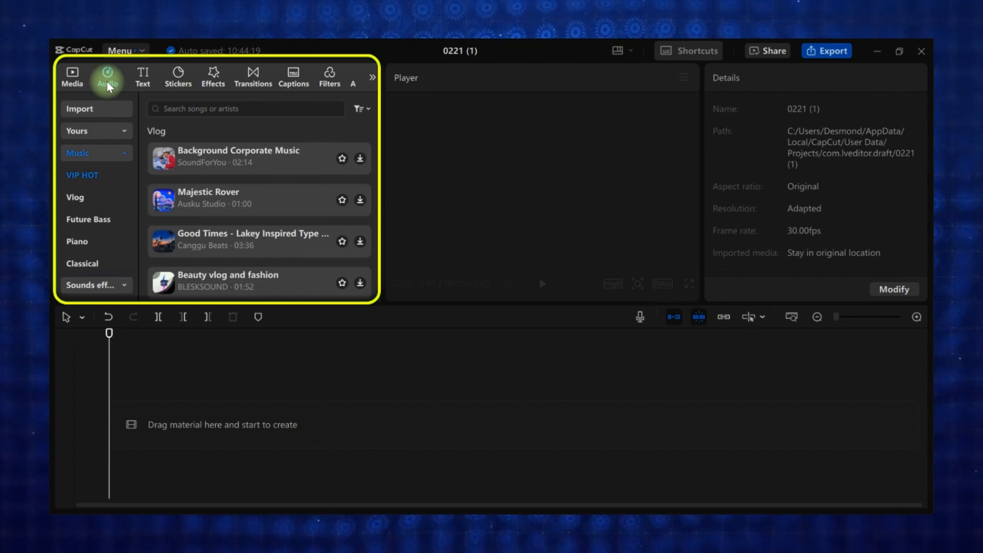
pyautogui.scroll(-5, 245, 214)
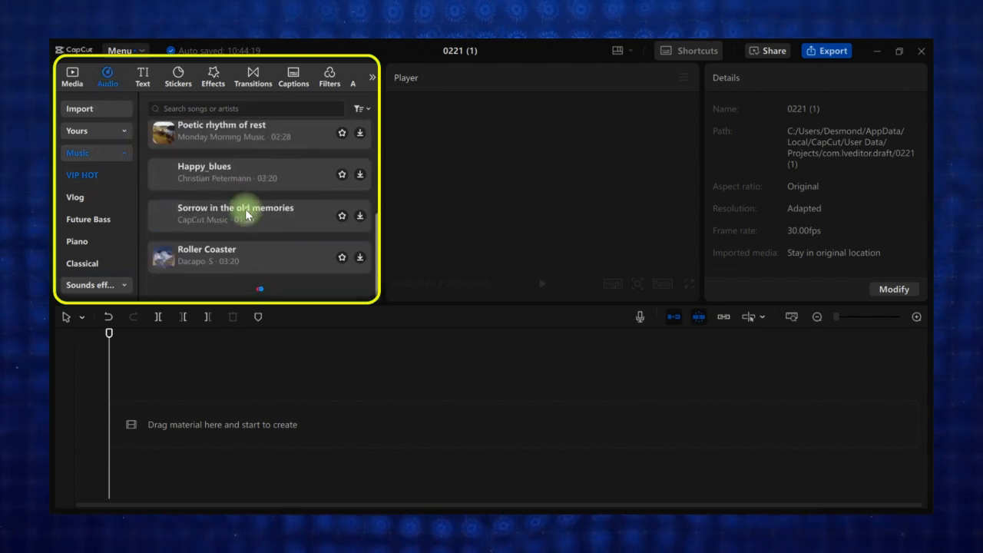
pyautogui.scroll(3, 240, 216)
pyautogui.scroll(2, 253, 185)
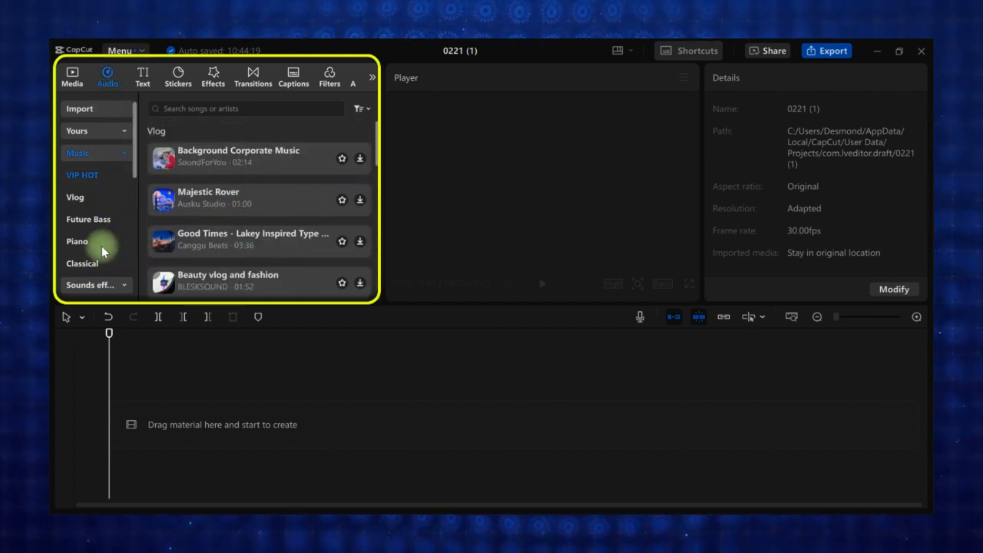
pyautogui.click(84, 286)
pyautogui.click(121, 177)
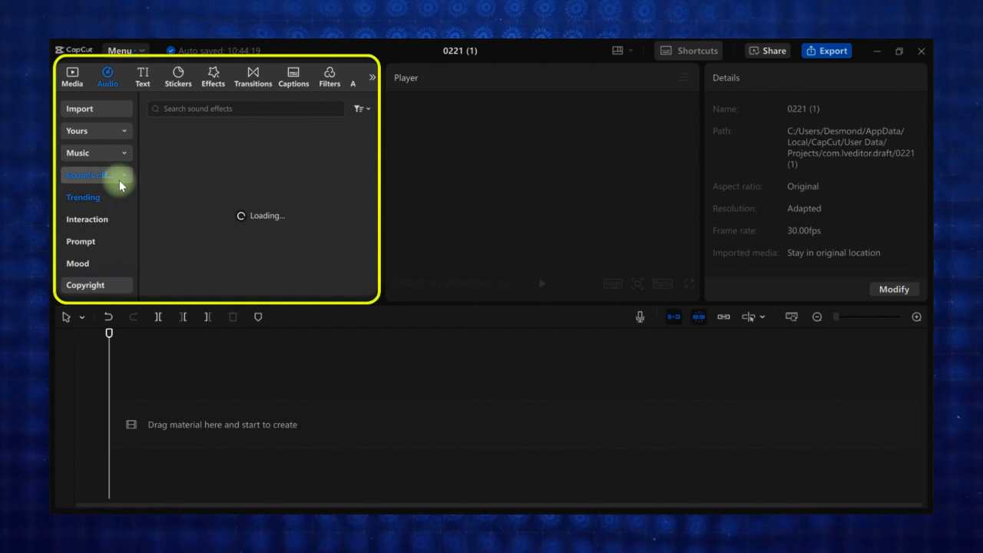
pyautogui.click(101, 220)
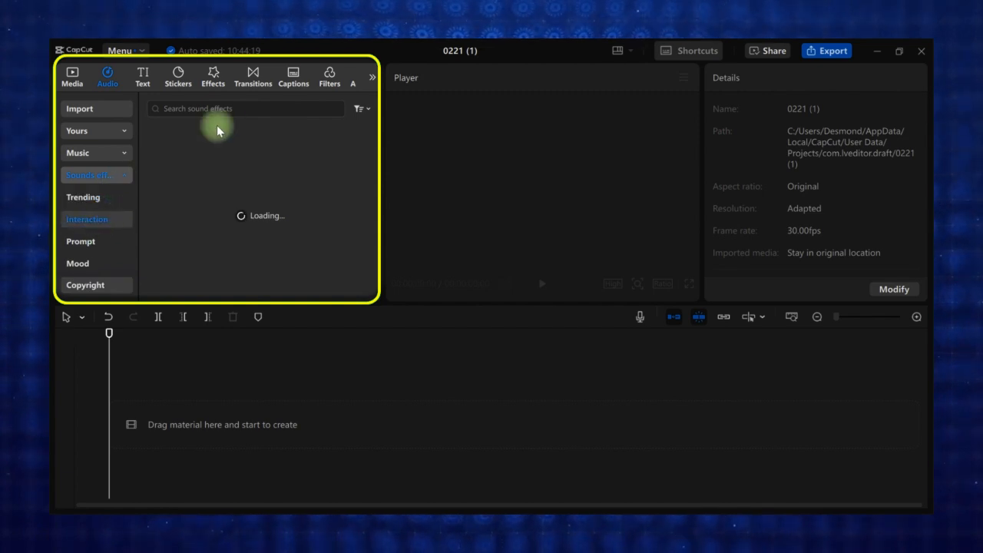
pyautogui.click(232, 109)
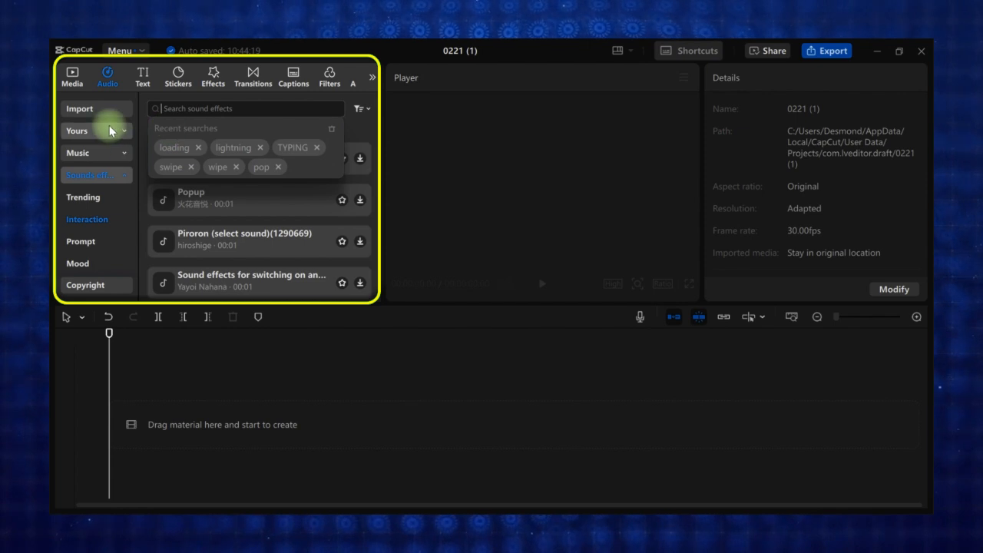
# Step: Download Background Corporate Music from the Vlog music category, place it at the timeline start, and return the playhead to the start
pyautogui.click(103, 153)
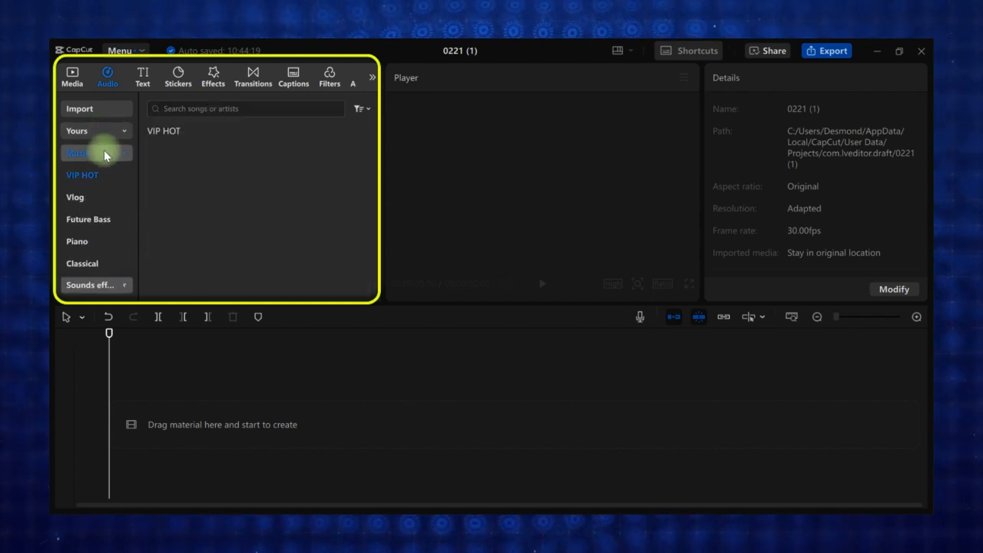
pyautogui.click(97, 195)
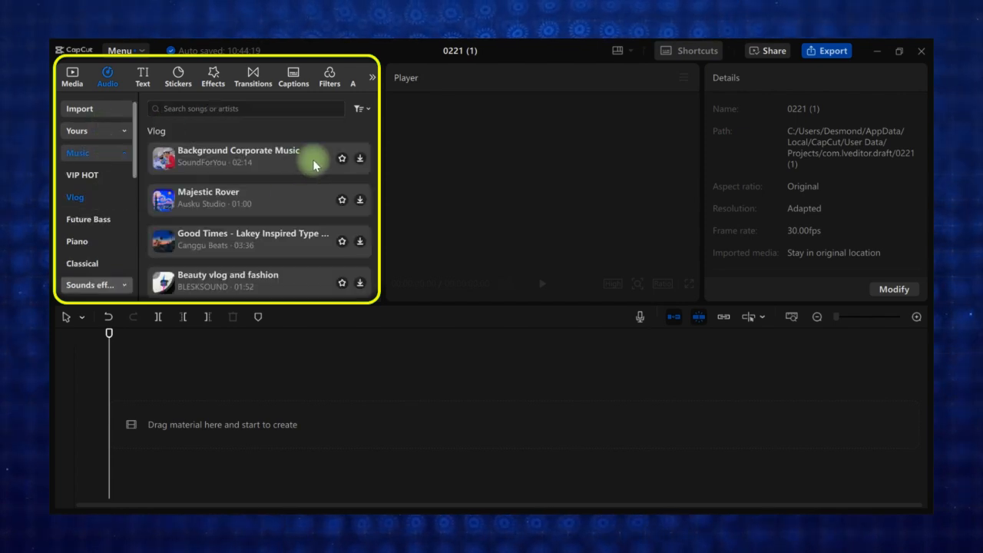
pyautogui.click(358, 159)
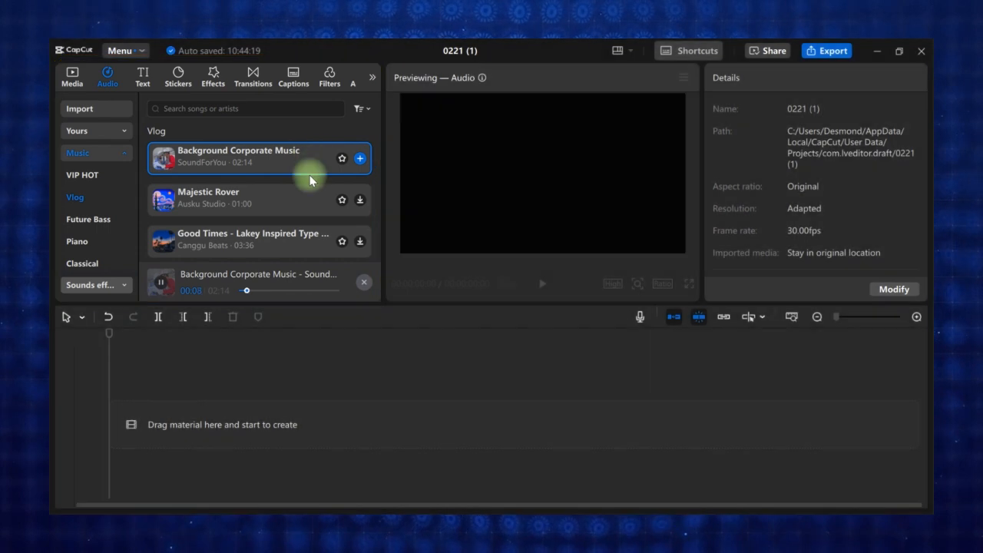
pyautogui.moveTo(310, 179); pyautogui.dragTo(234, 419)
pyautogui.moveTo(200, 428); pyautogui.dragTo(223, 400)
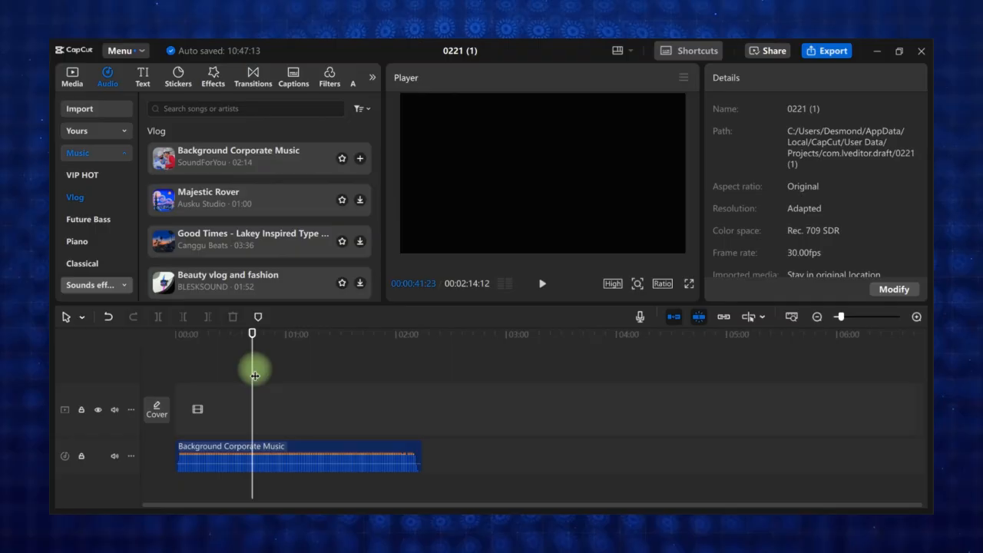
pyautogui.moveTo(254, 368); pyautogui.dragTo(104, 363)
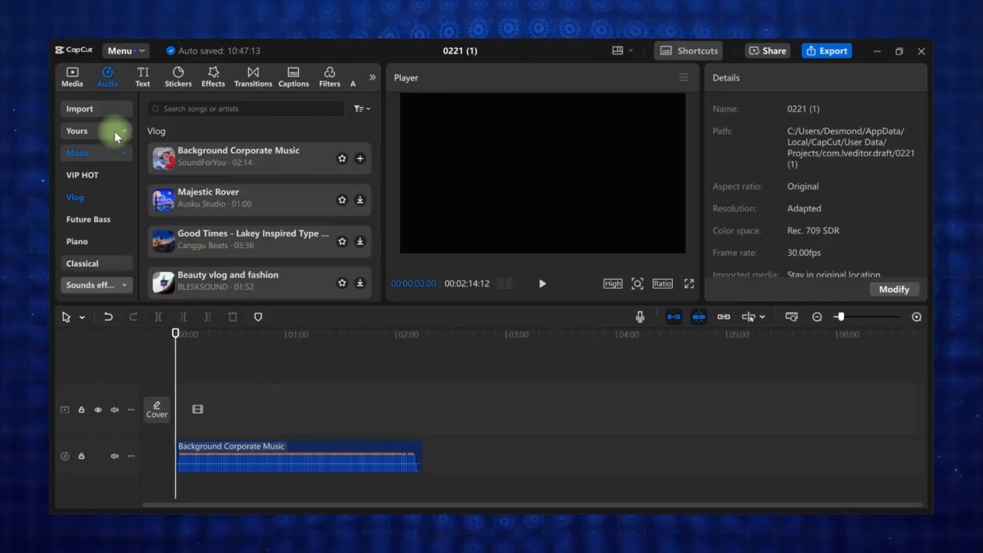
# Step: Import the audio file epic-portal-146599 from the tutorial files folder and place it on the audio track after Background Corporate Music
pyautogui.click(74, 79)
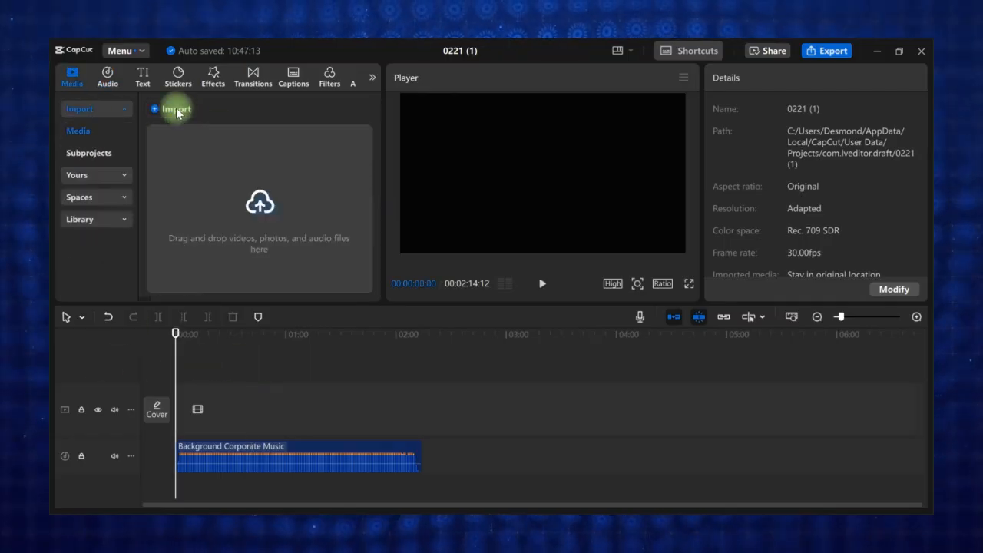
pyautogui.click(176, 109)
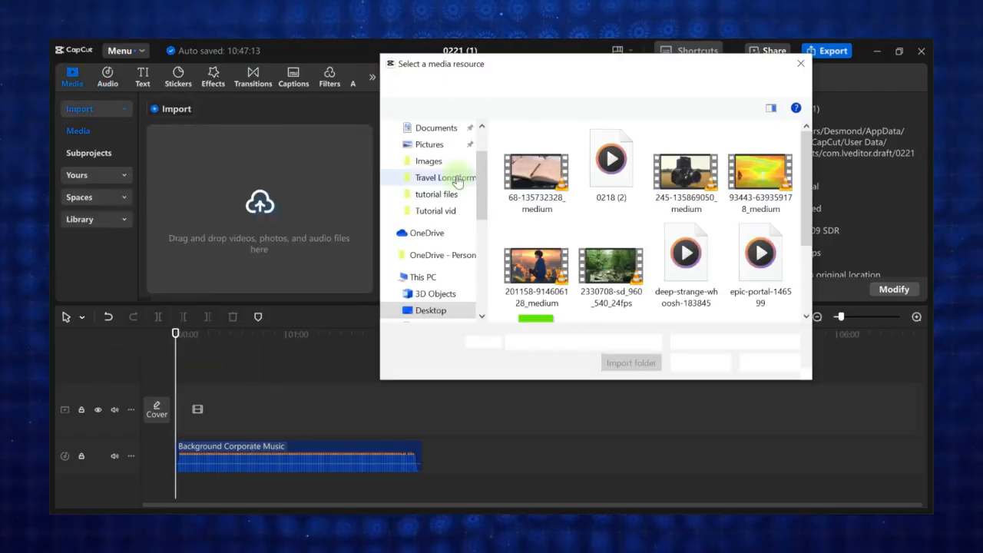
pyautogui.click(713, 259)
pyautogui.click(764, 258)
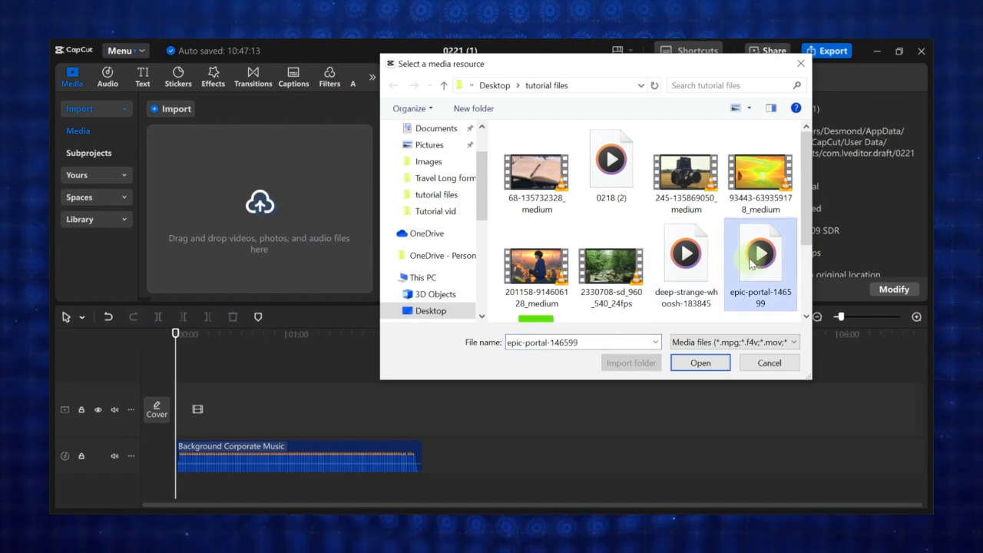
pyautogui.click(697, 363)
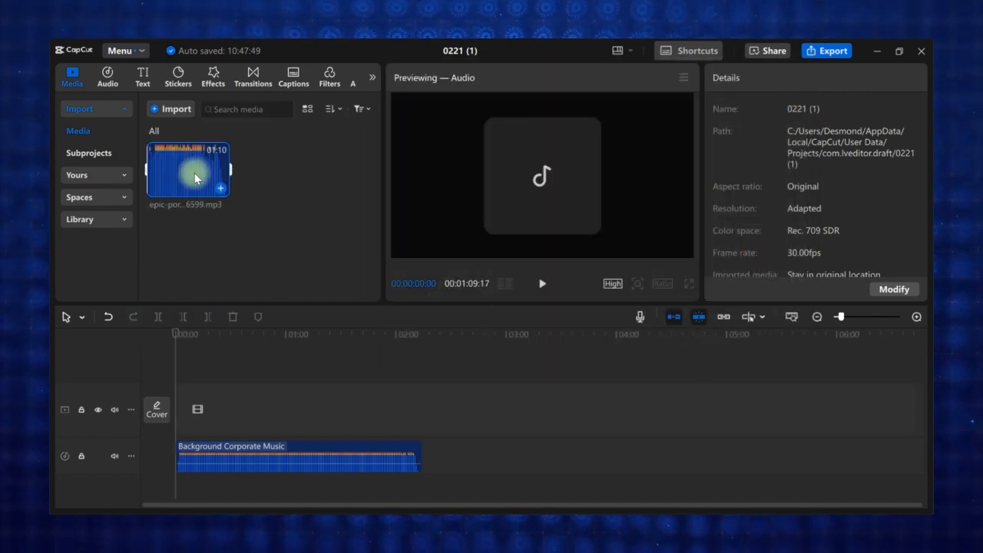
pyautogui.moveTo(195, 179); pyautogui.dragTo(426, 443)
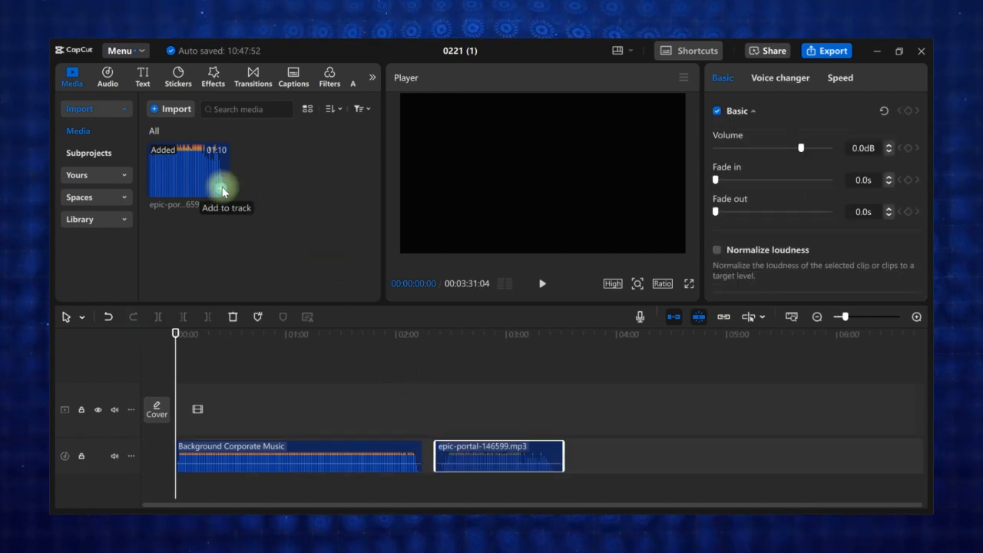
pyautogui.moveTo(465, 454); pyautogui.dragTo(452, 457)
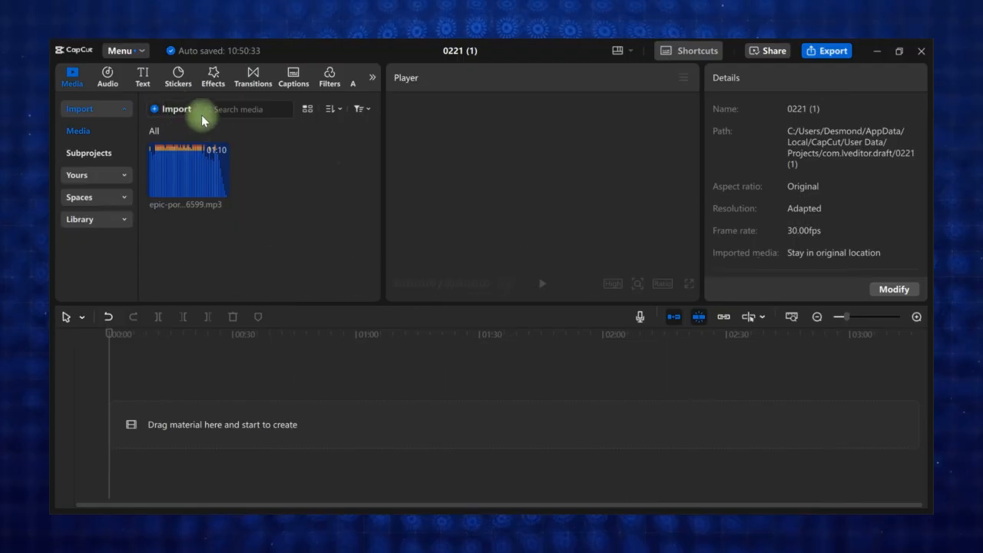
pyautogui.click(201, 114)
pyautogui.click(686, 173)
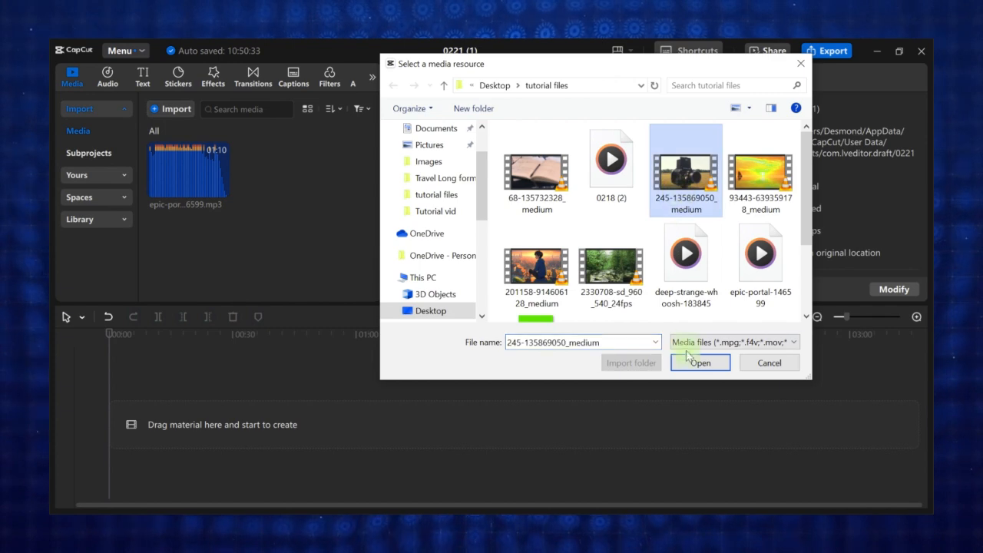
pyautogui.click(699, 364)
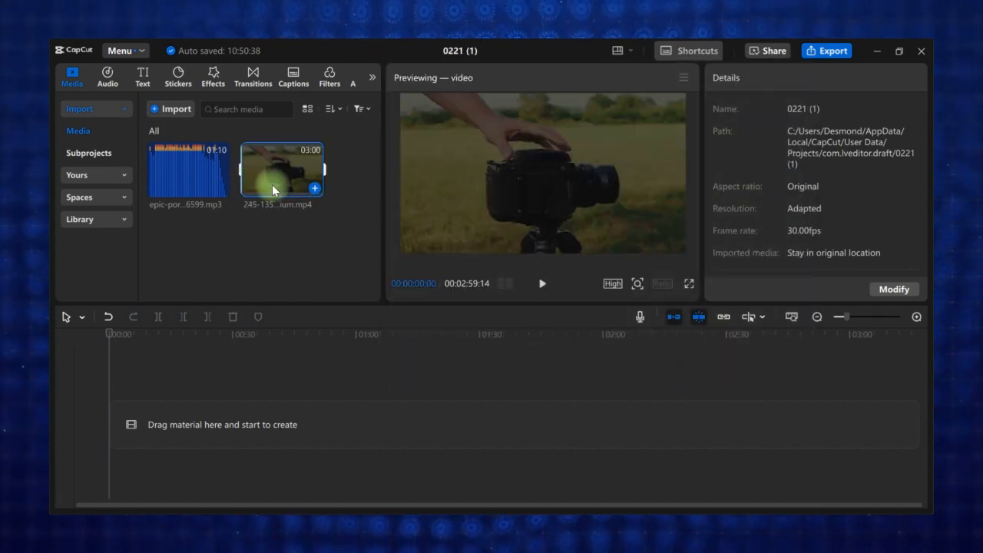
pyautogui.moveTo(272, 184); pyautogui.dragTo(228, 401)
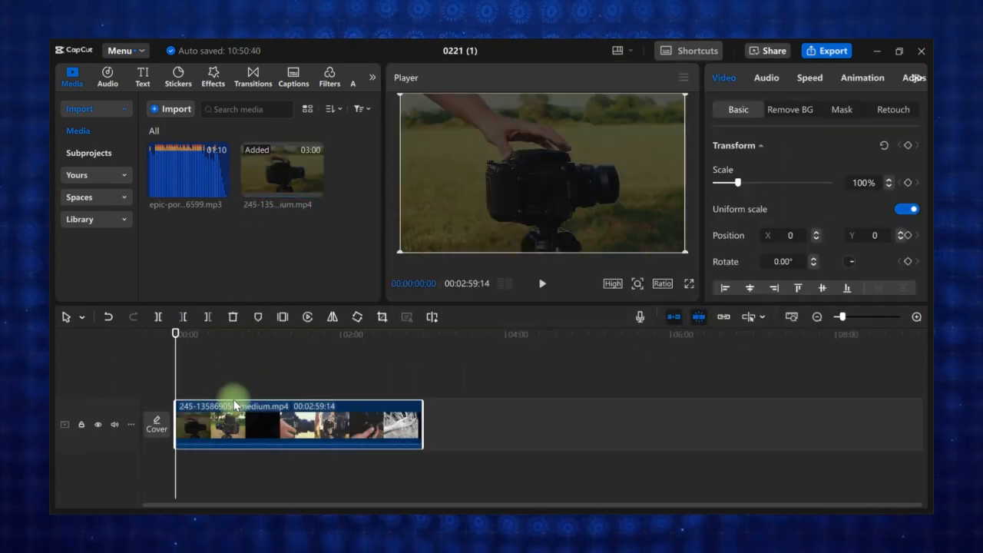
pyautogui.rightClick(236, 423)
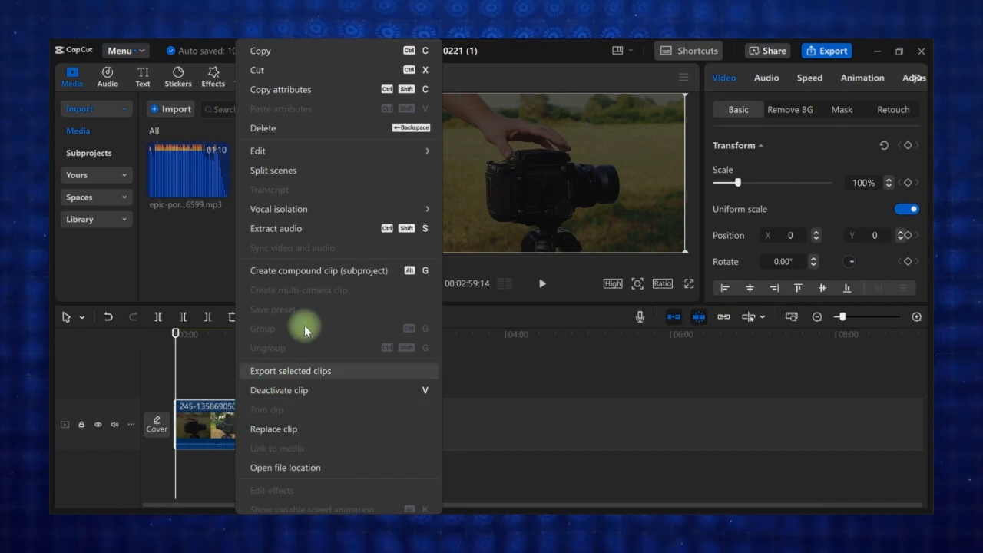
pyautogui.click(310, 227)
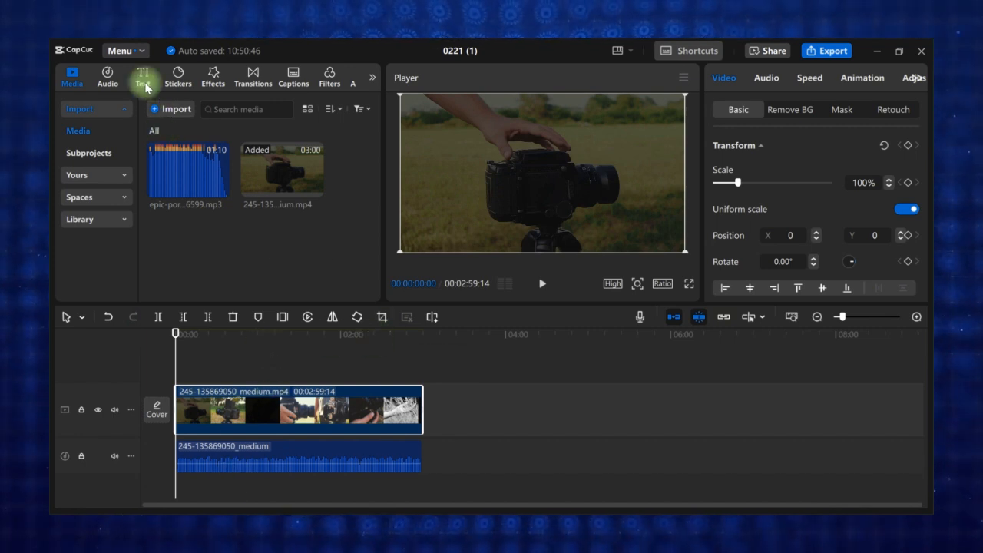
# Step: Browse the Trending sound effects and delete the selected video clip from the timeline
pyautogui.click(107, 77)
pyautogui.scroll(-5, 108, 254)
pyautogui.click(111, 263)
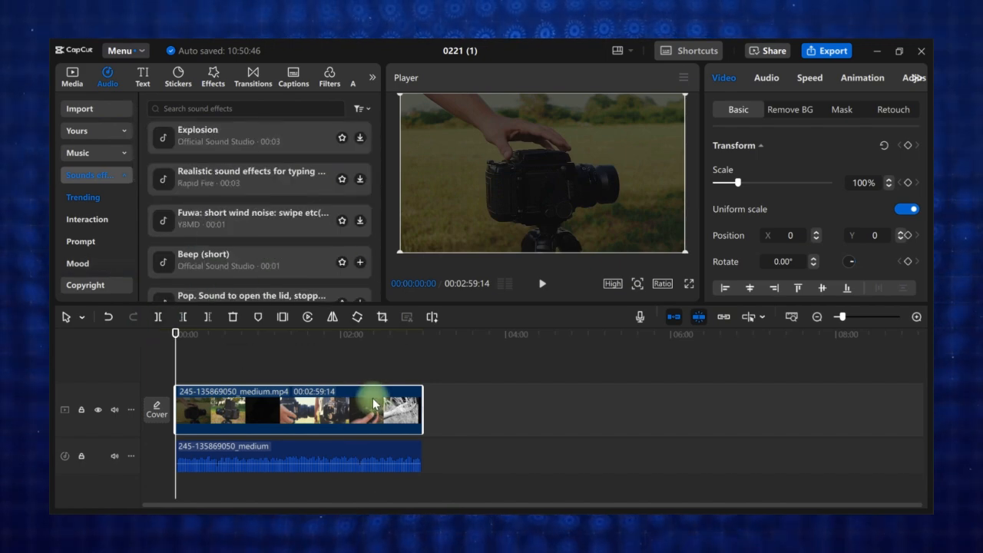
pyautogui.press('Delete')
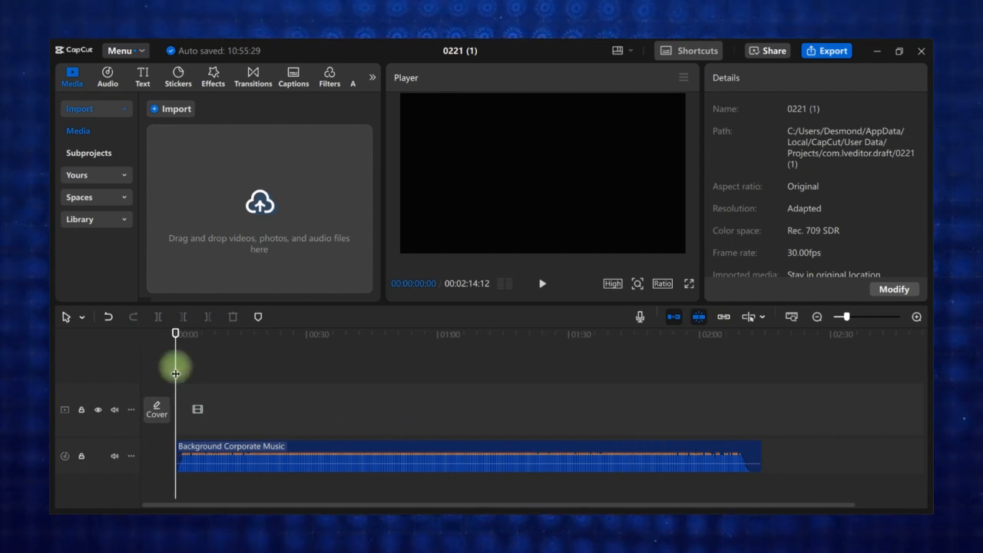
# Step: Cut off the first part of Background Corporate Music with a split at about 00:00:14:22, and move the remainder to the timeline start
pyautogui.moveTo(175, 374); pyautogui.dragTo(241, 453)
pyautogui.click(238, 447)
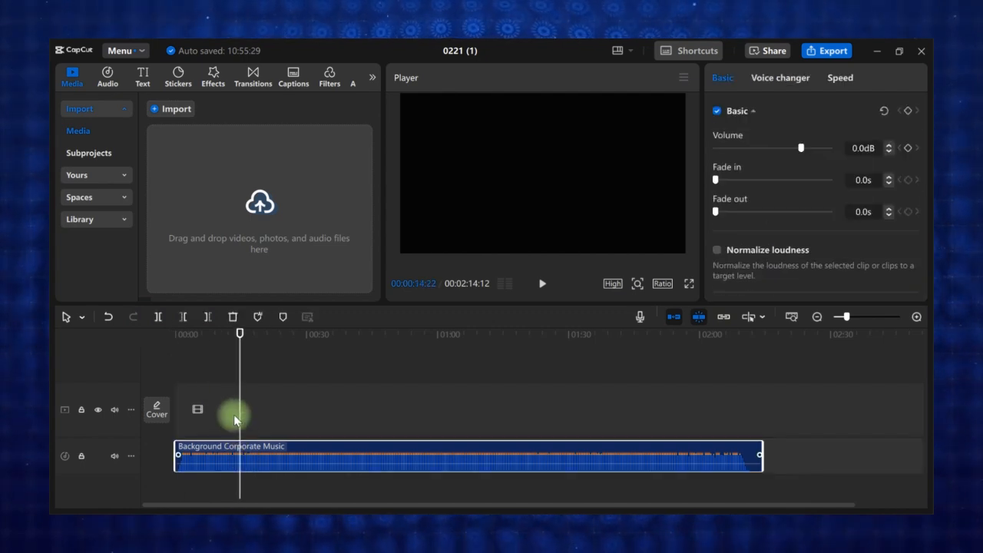
pyautogui.click(157, 316)
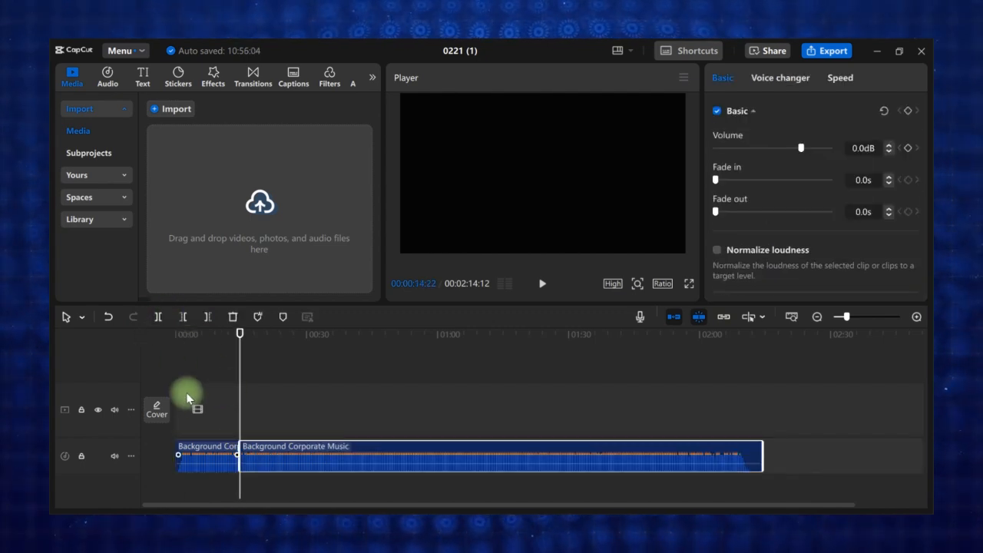
pyautogui.click(216, 458)
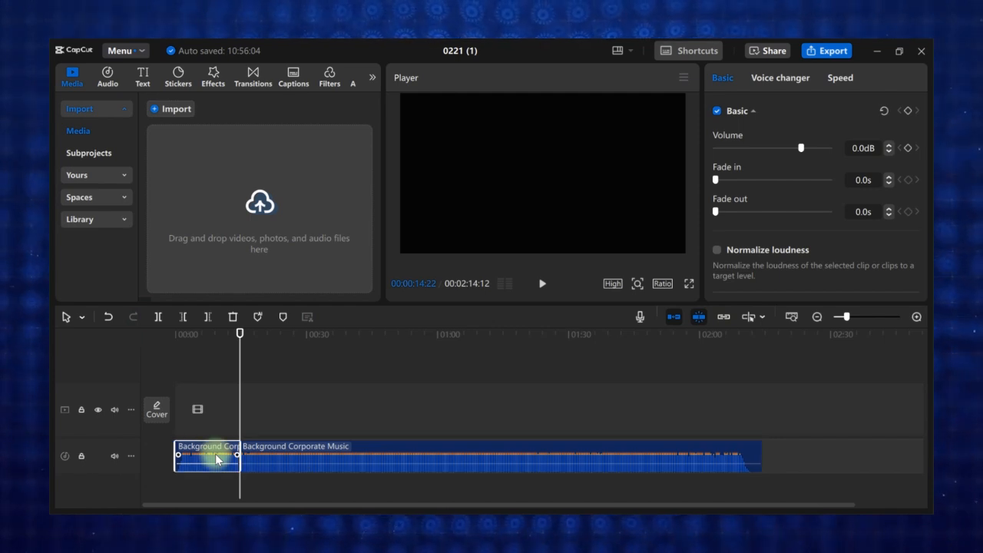
pyautogui.press('Delete')
pyautogui.click(312, 458)
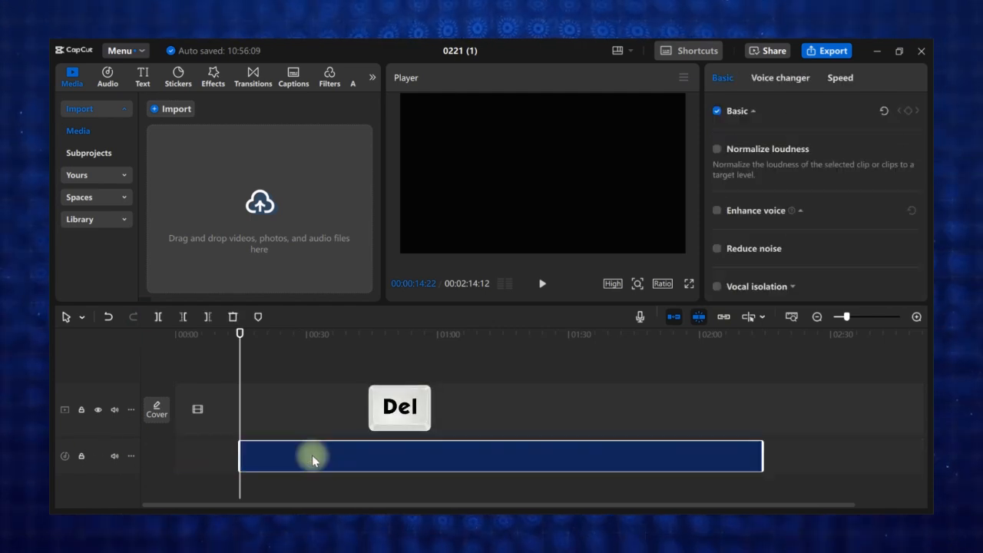
pyautogui.moveTo(312, 458); pyautogui.dragTo(256, 442)
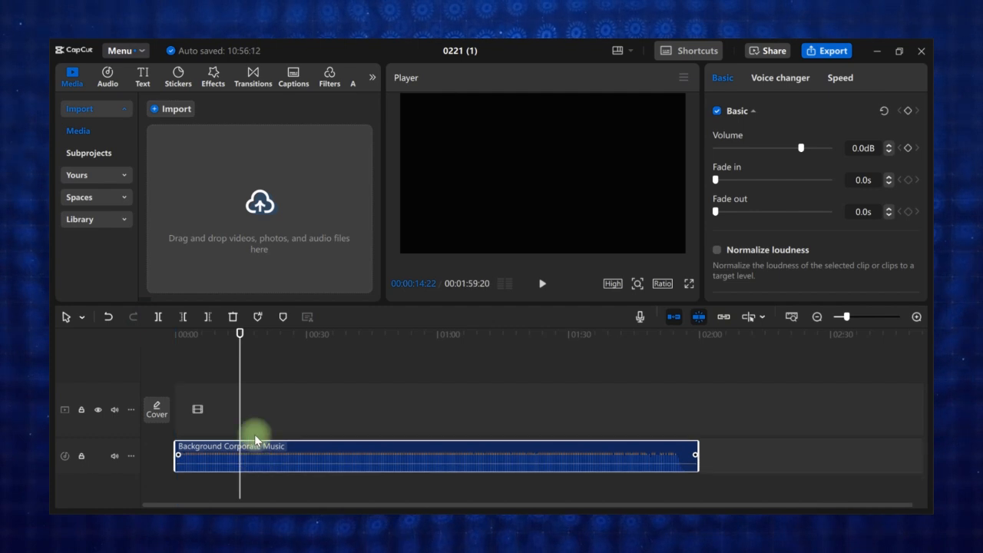
# Step: Trim both ends of the Background Corporate Music clip to a length of about 1:32, and move it to the timeline start
pyautogui.moveTo(170, 453); pyautogui.dragTo(242, 484)
pyautogui.click(696, 452)
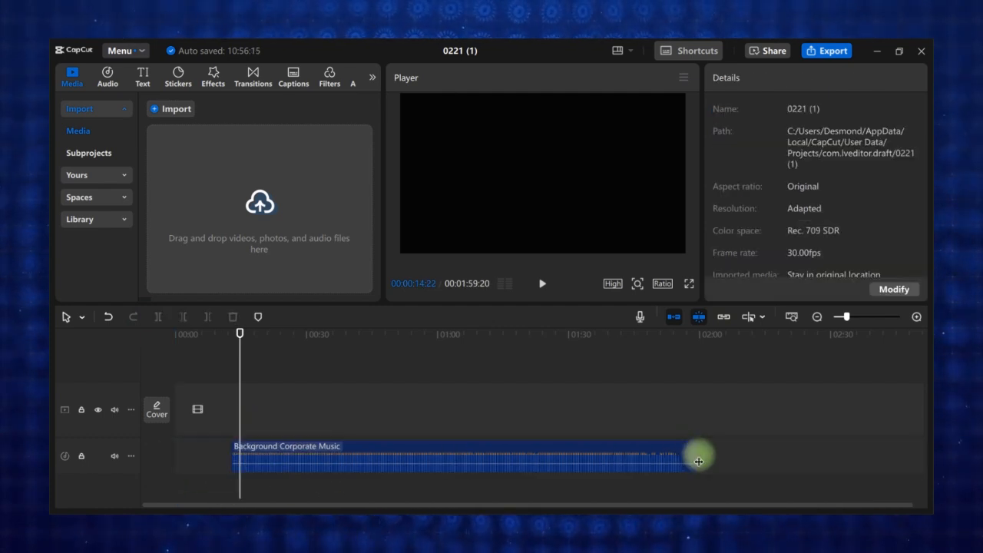
pyautogui.moveTo(696, 449); pyautogui.dragTo(636, 454)
pyautogui.moveTo(521, 455); pyautogui.dragTo(463, 458)
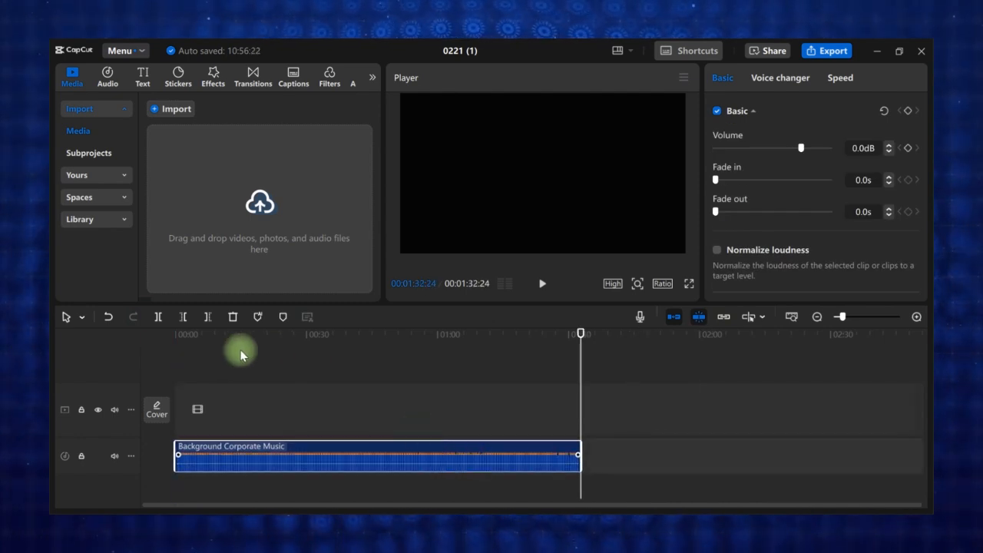
# Step: Set the Background Corporate Music clip's volume to -11.5 dB, with a 3.8 s fade-in and a 3.6 s fade-out
pyautogui.click(217, 384)
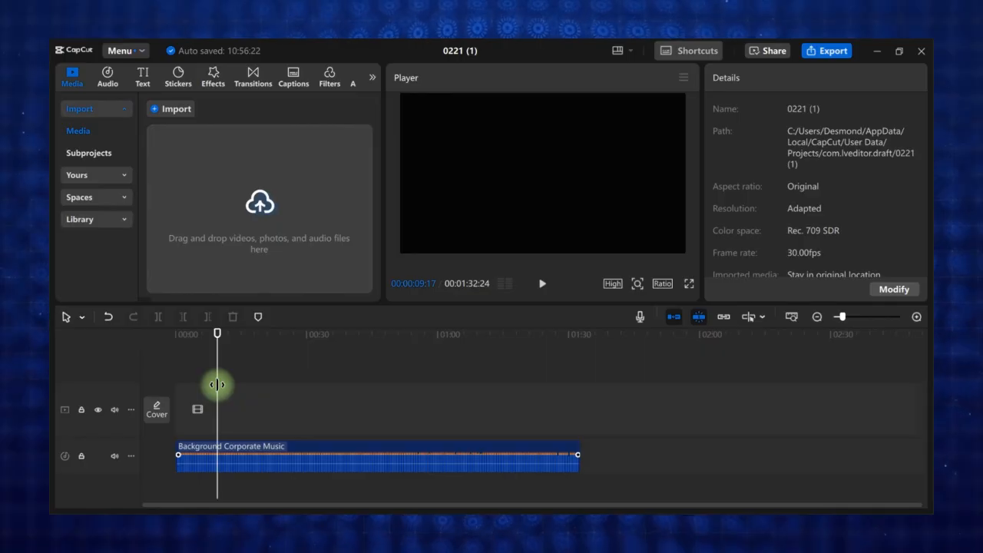
pyautogui.moveTo(216, 385)
pyautogui.mouseDown()
pyautogui.moveTo(199, 384)
pyautogui.moveTo(205, 392)
pyautogui.mouseUp()
pyautogui.click(257, 458)
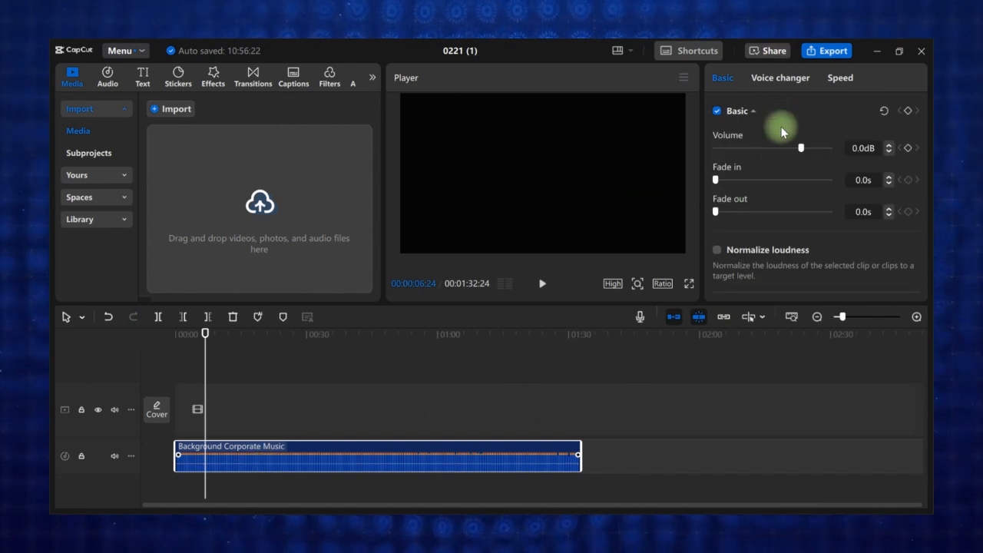
pyautogui.scroll(-4, 793, 147)
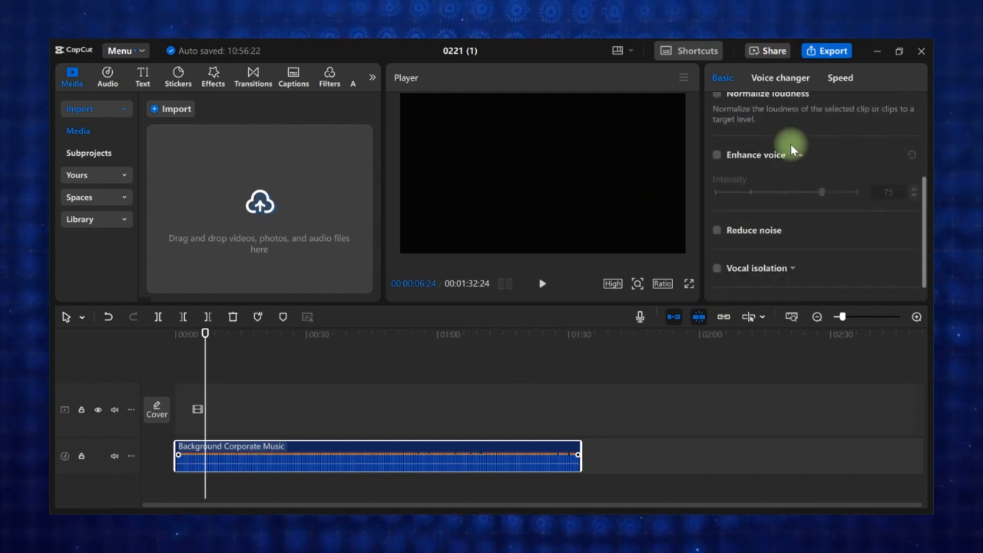
pyautogui.scroll(4, 791, 148)
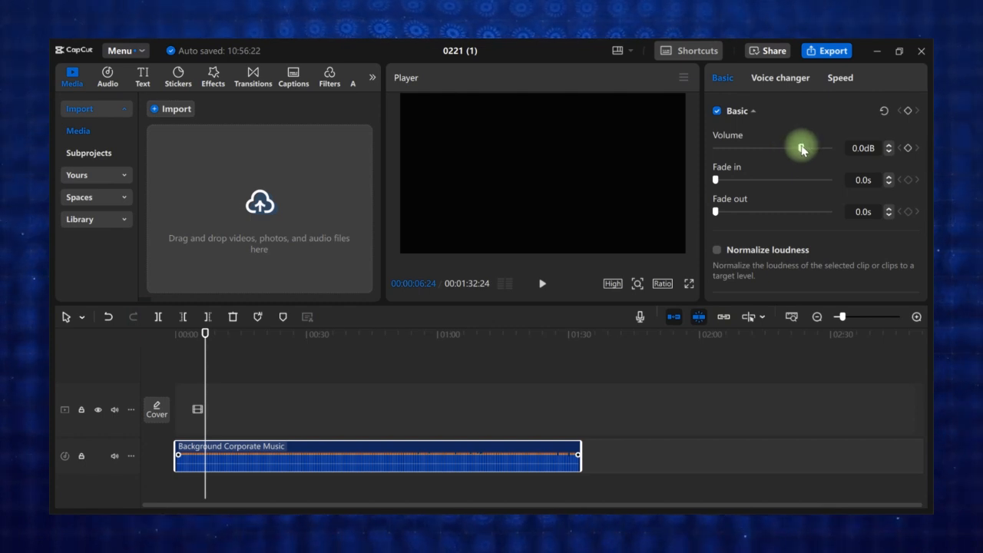
pyautogui.moveTo(805, 150); pyautogui.dragTo(782, 168)
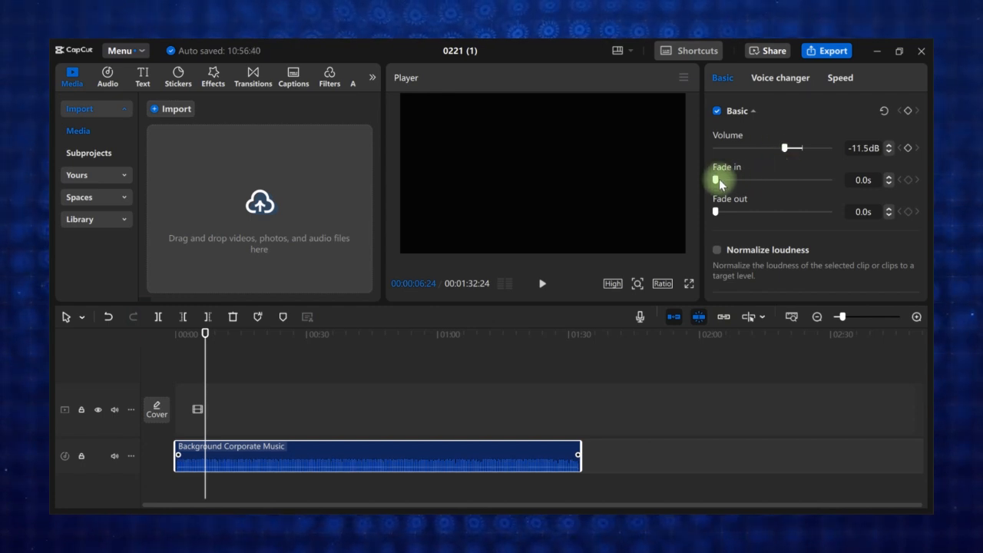
pyautogui.moveTo(717, 180); pyautogui.dragTo(754, 222)
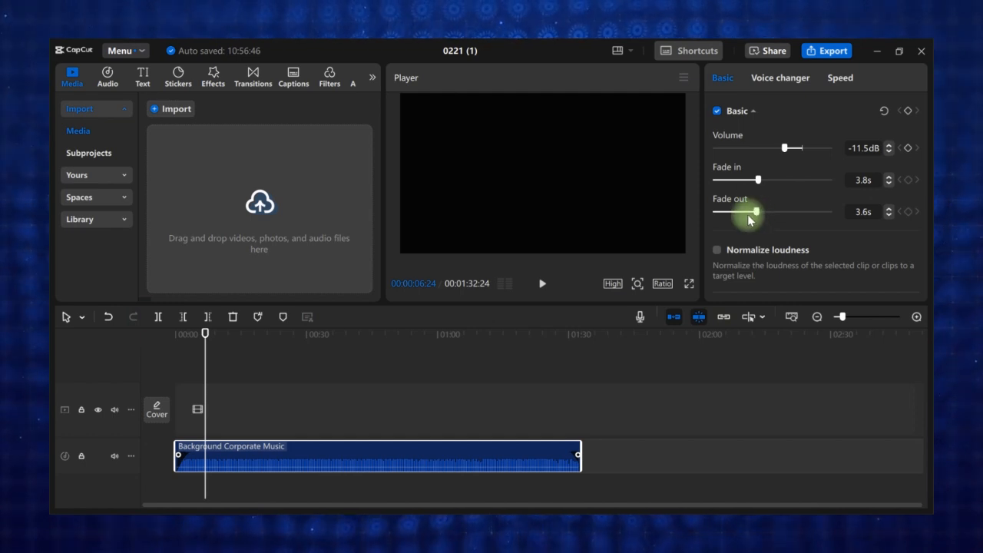
# Step: Turn on loudness normalization for the Background Corporate Music clip and look at the Enhance voice option
pyautogui.scroll(-2, 758, 235)
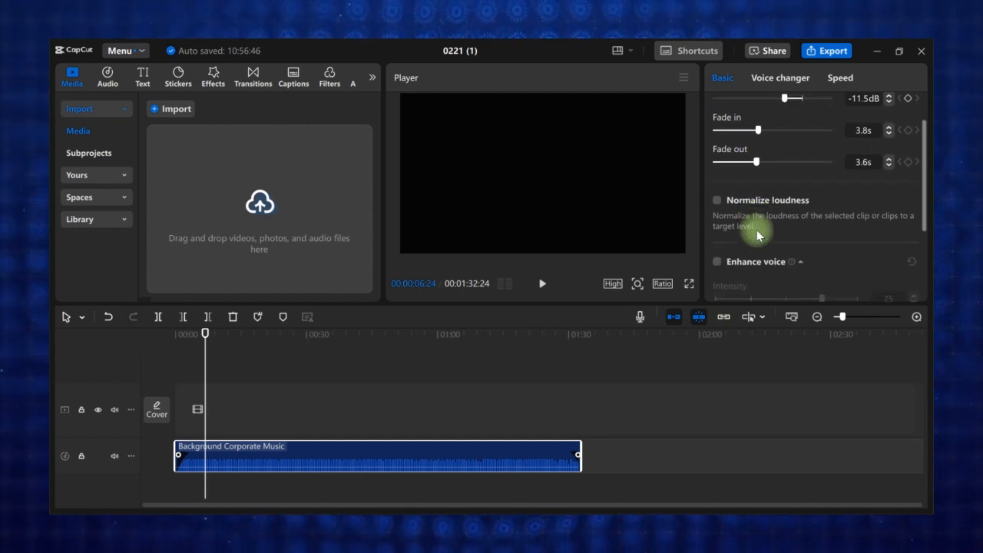
pyautogui.scroll(-2, 761, 211)
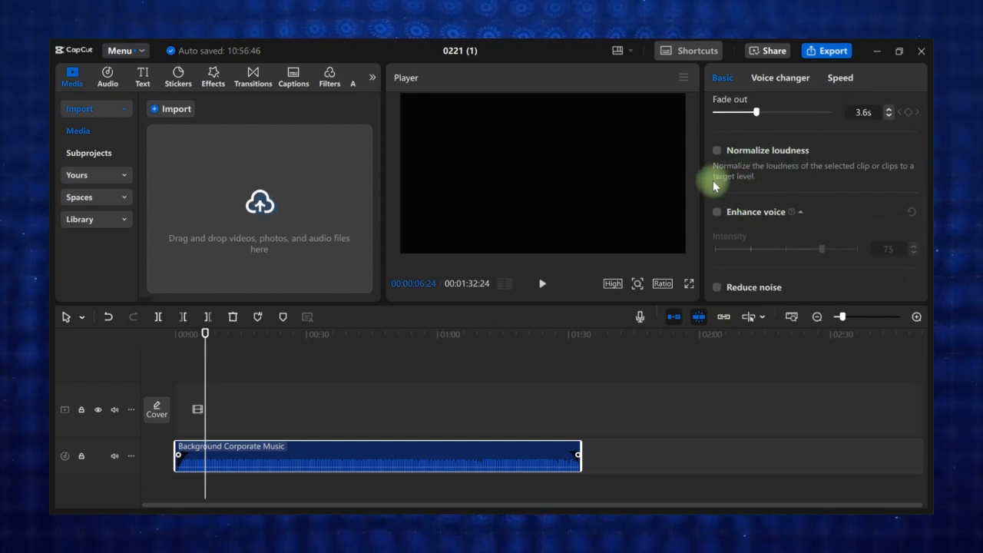
pyautogui.click(717, 152)
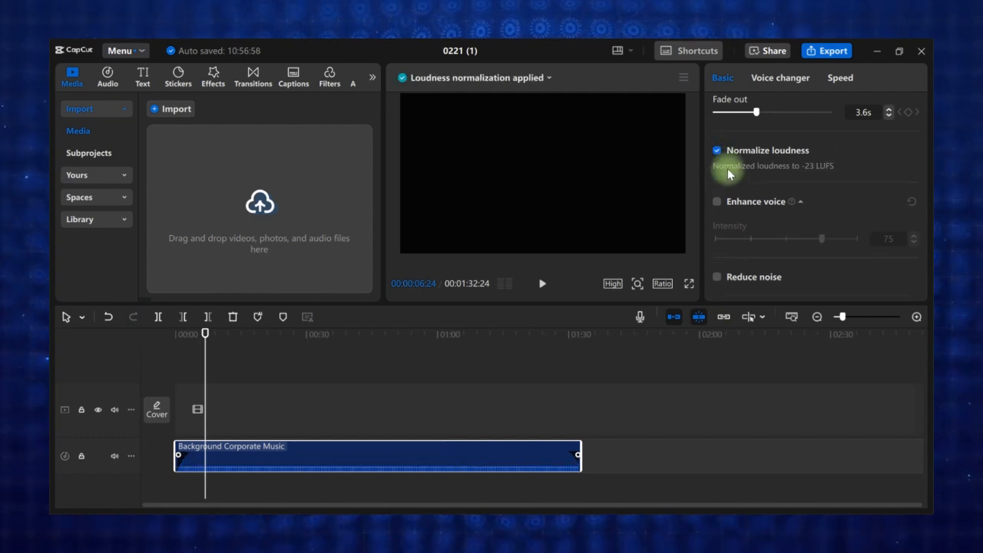
pyautogui.scroll(-1, 722, 200)
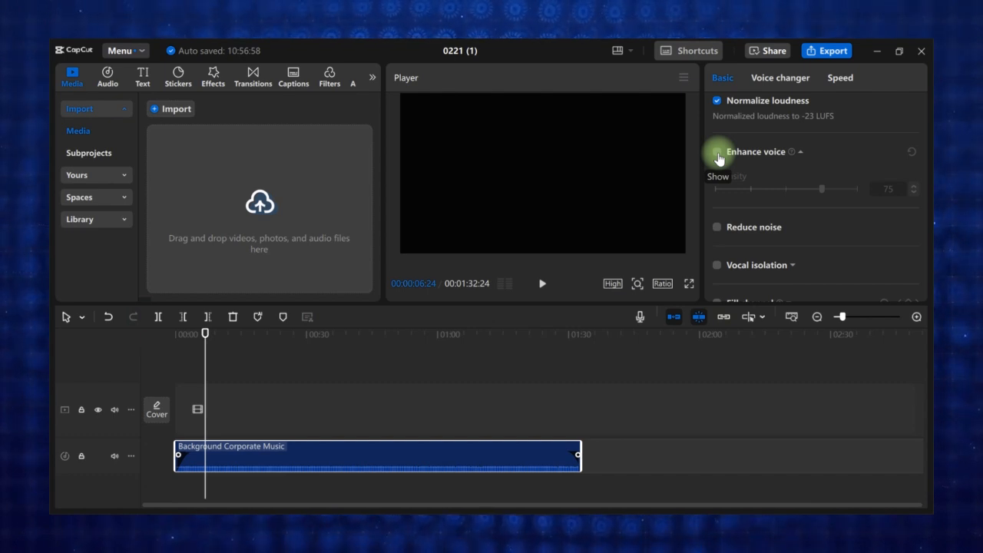
pyautogui.click(718, 153)
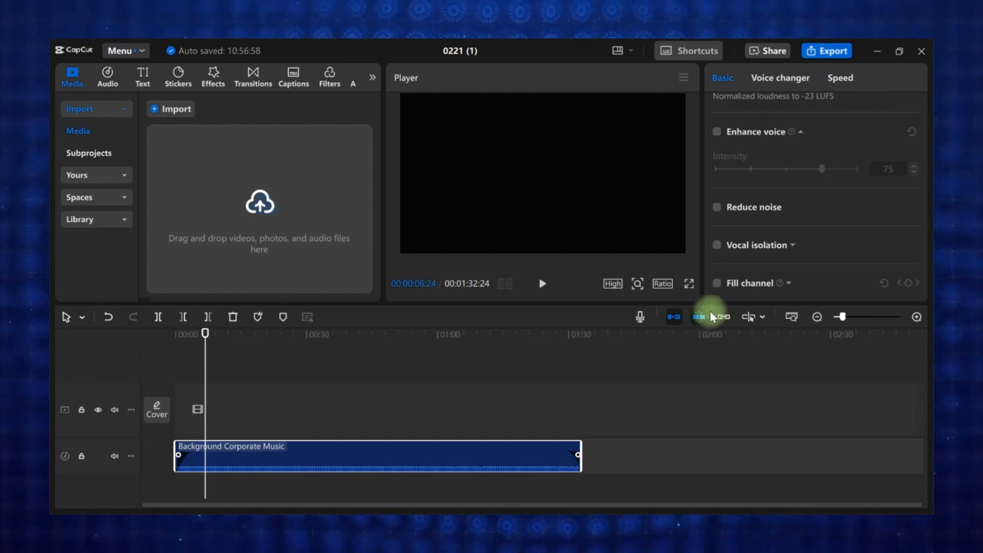
# Step: Open the voiceover recorder, check the available input devices, and set the recording volume to 100 with the project muted
pyautogui.click(641, 319)
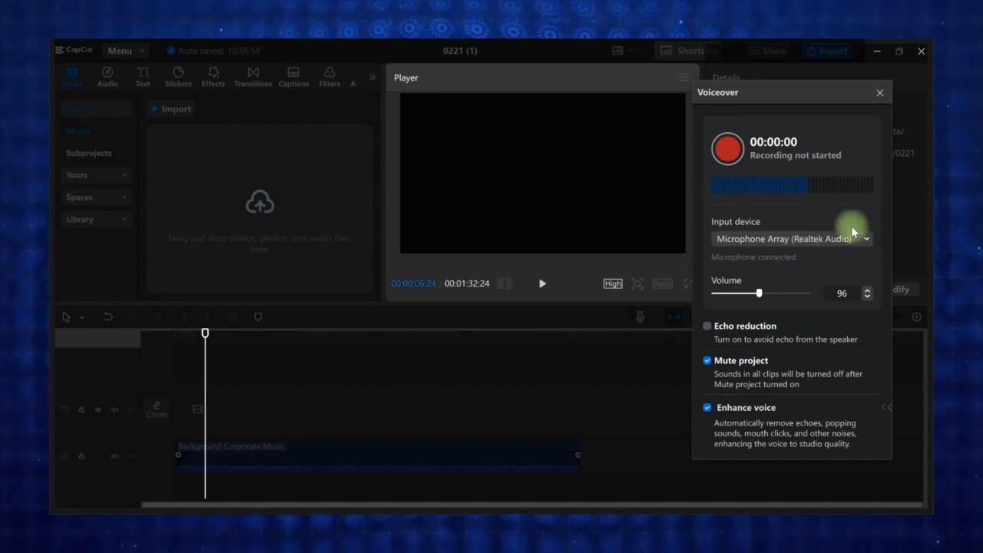
pyautogui.click(868, 238)
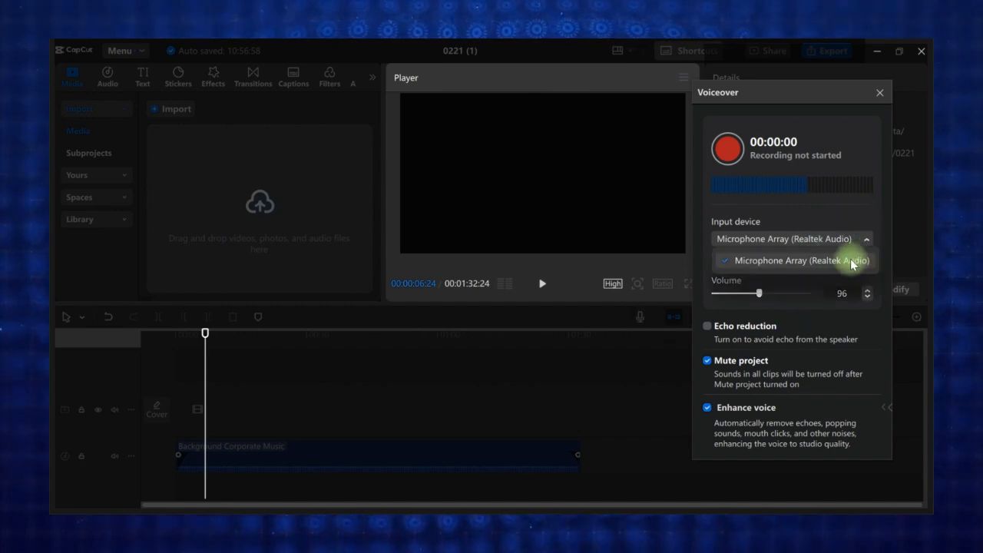
pyautogui.click(867, 239)
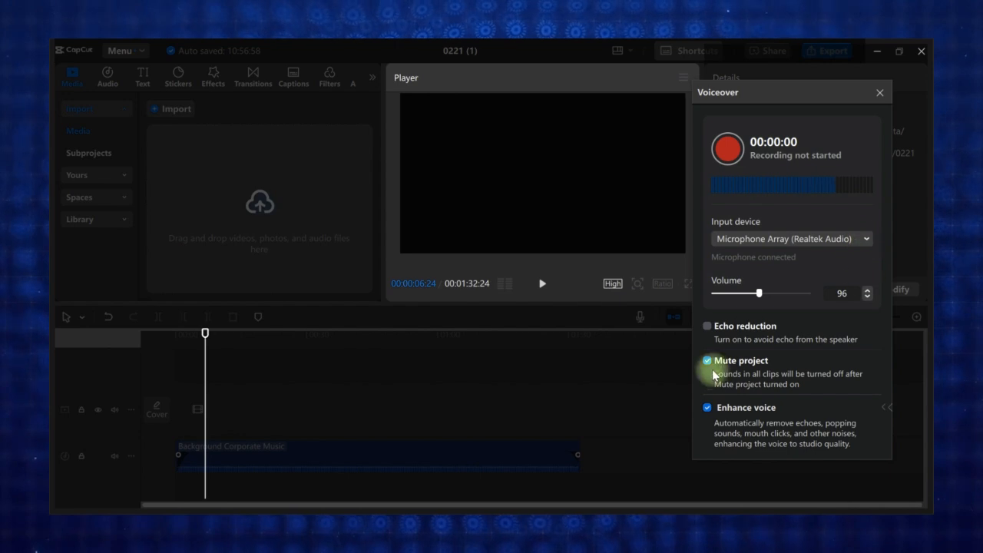
pyautogui.moveTo(759, 296); pyautogui.dragTo(765, 295)
pyautogui.click(868, 292)
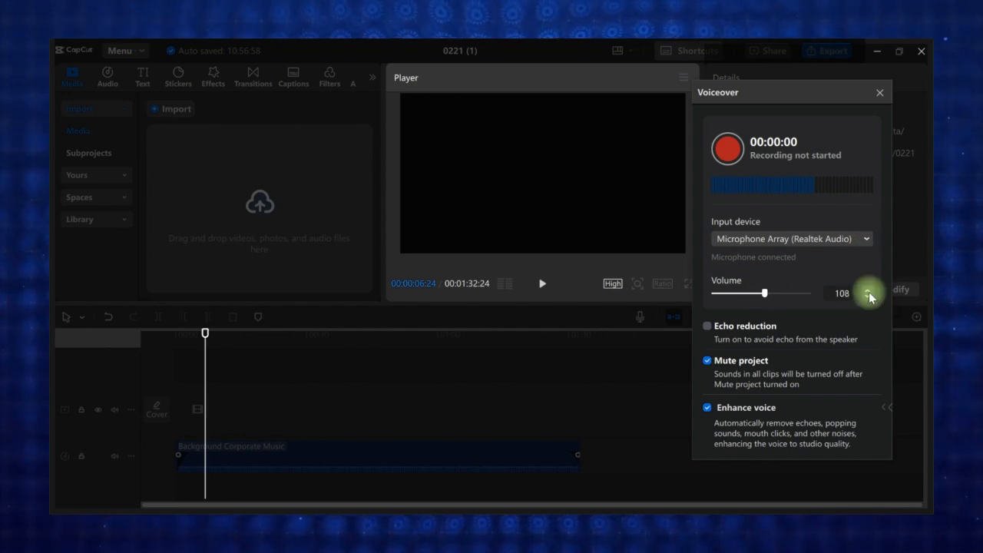
pyautogui.click(869, 298)
pyautogui.click(868, 298)
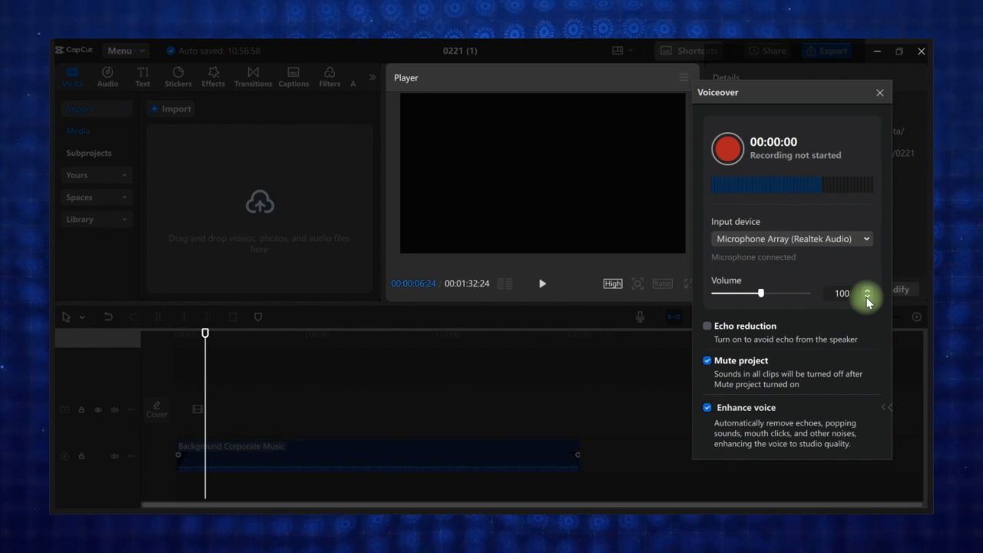
pyautogui.click(709, 362)
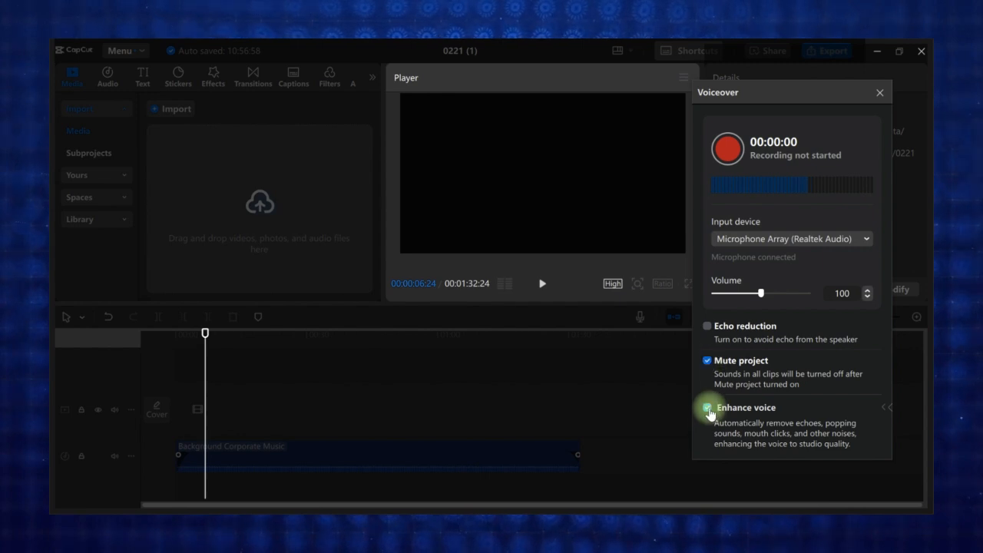
# Step: Record a voiceover of about 6 seconds from 00:00:06:24, close the recorder, and select the new voiceover clip
pyautogui.click(728, 159)
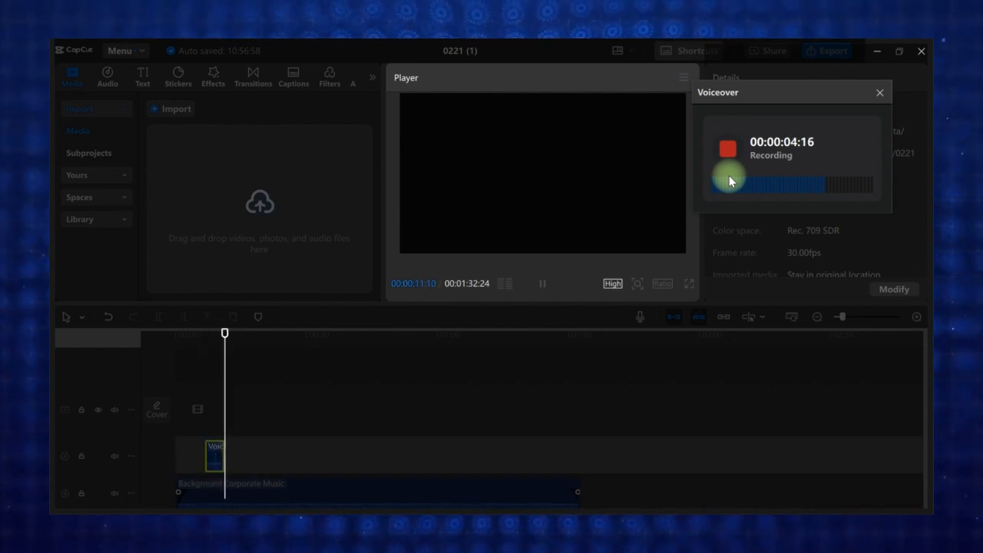
pyautogui.click(732, 150)
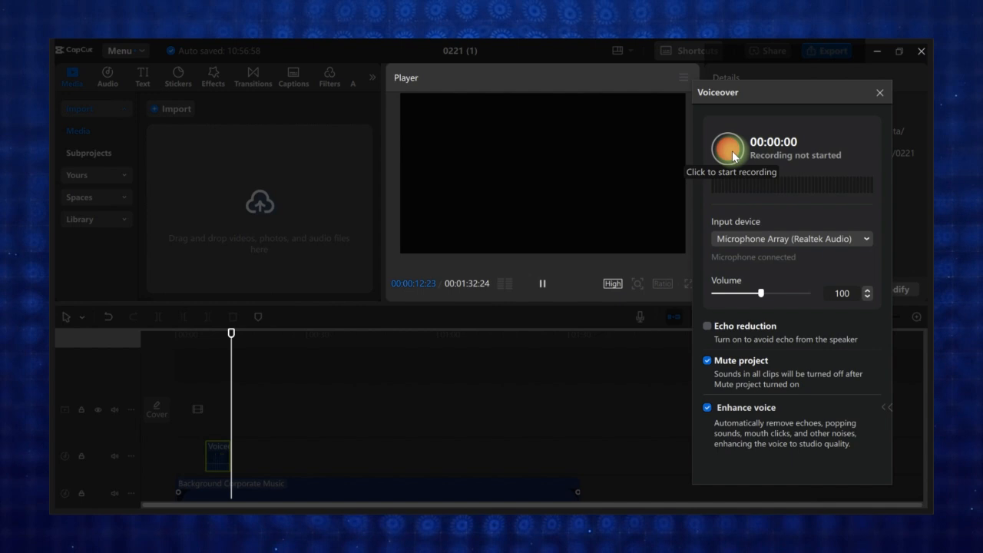
pyautogui.click(880, 93)
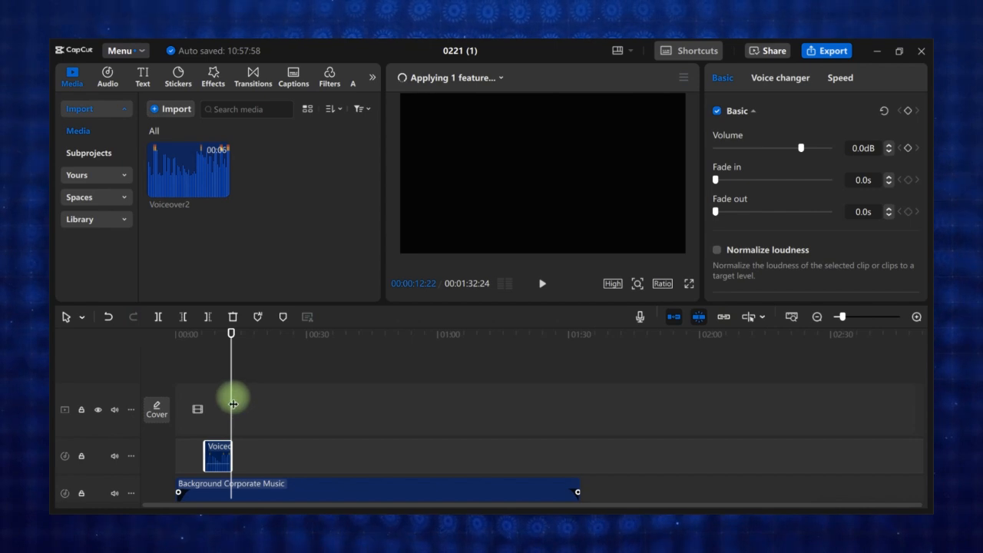
pyautogui.moveTo(230, 405)
pyautogui.mouseDown()
pyautogui.moveTo(207, 410)
pyautogui.moveTo(219, 419)
pyautogui.moveTo(216, 411)
pyautogui.mouseUp()
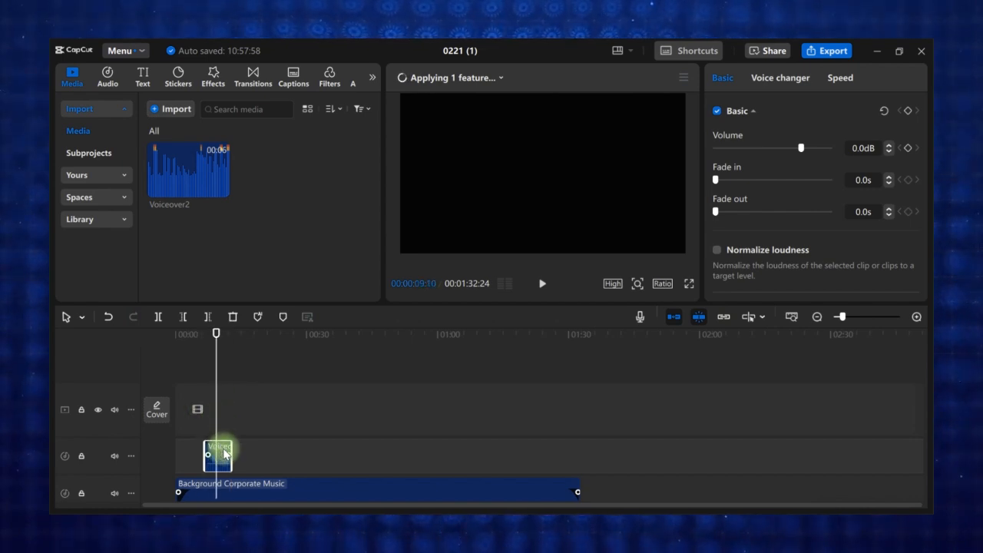
pyautogui.click(225, 455)
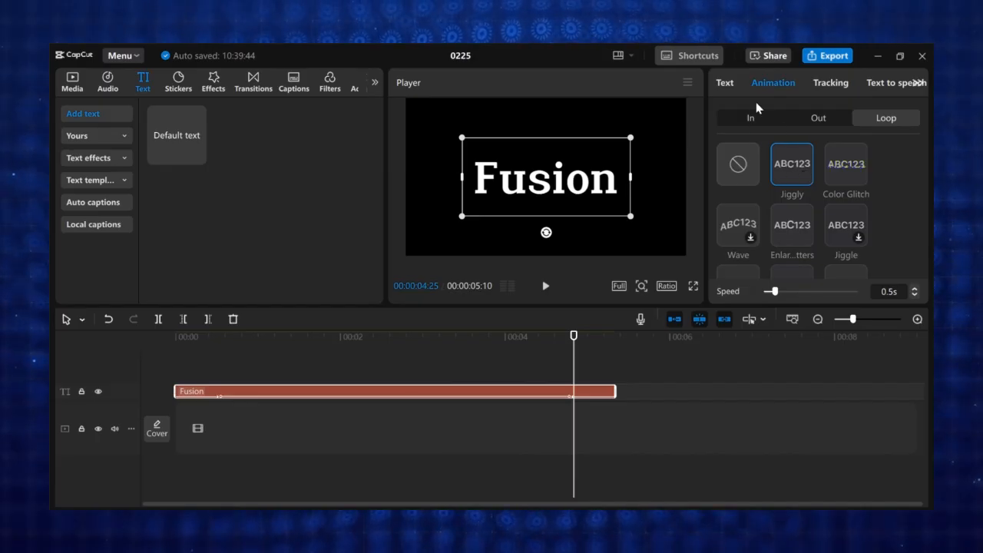
# Step: Show the In animations for the Fusion text and examine the Typewriter animation's duration control
pyautogui.click(754, 117)
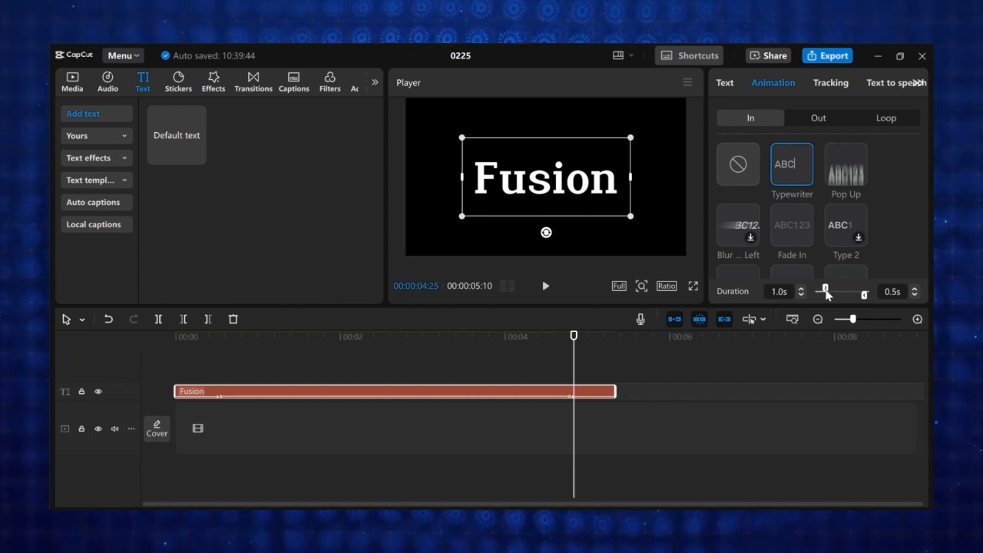
pyautogui.click(824, 290)
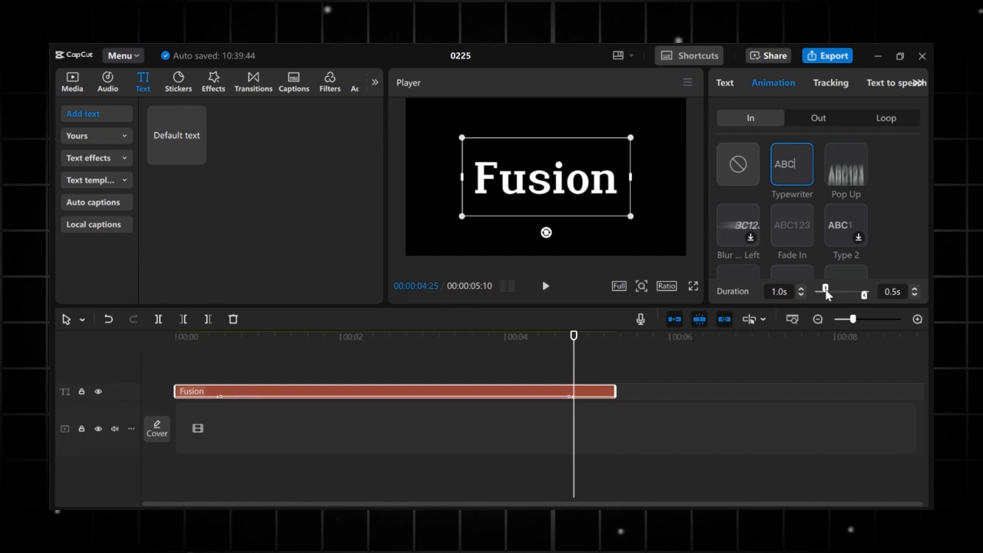
pyautogui.moveTo(826, 293); pyautogui.dragTo(822, 293)
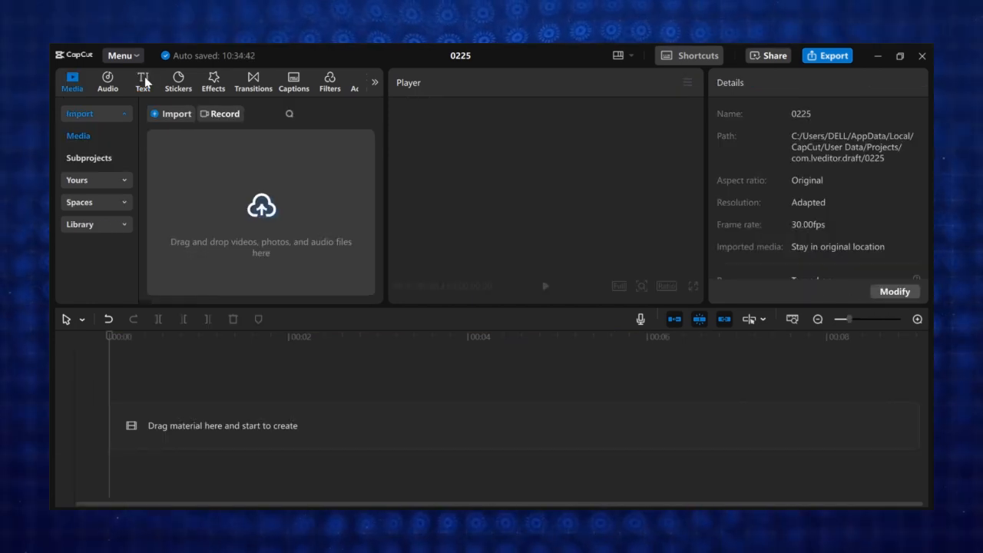
# Step: Add a default text clip at the start of the empty timeline, and delete the duplicate text clip added above it
pyautogui.click(145, 80)
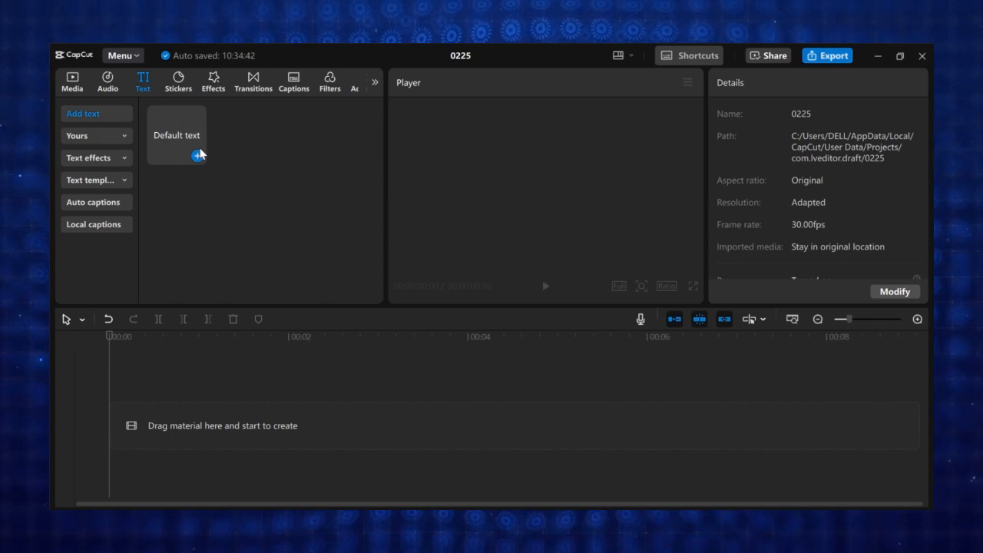
pyautogui.moveTo(183, 134); pyautogui.dragTo(159, 388)
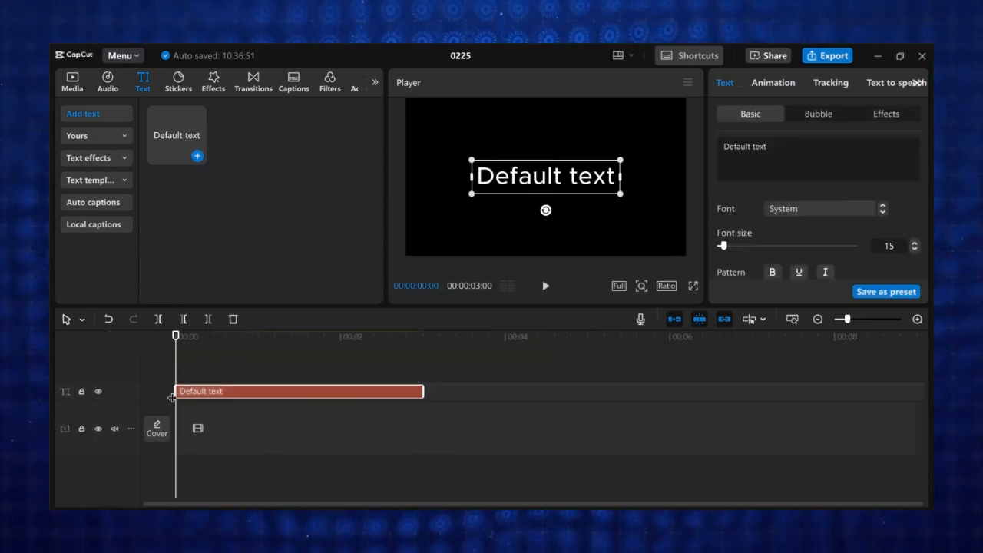
pyautogui.click(197, 156)
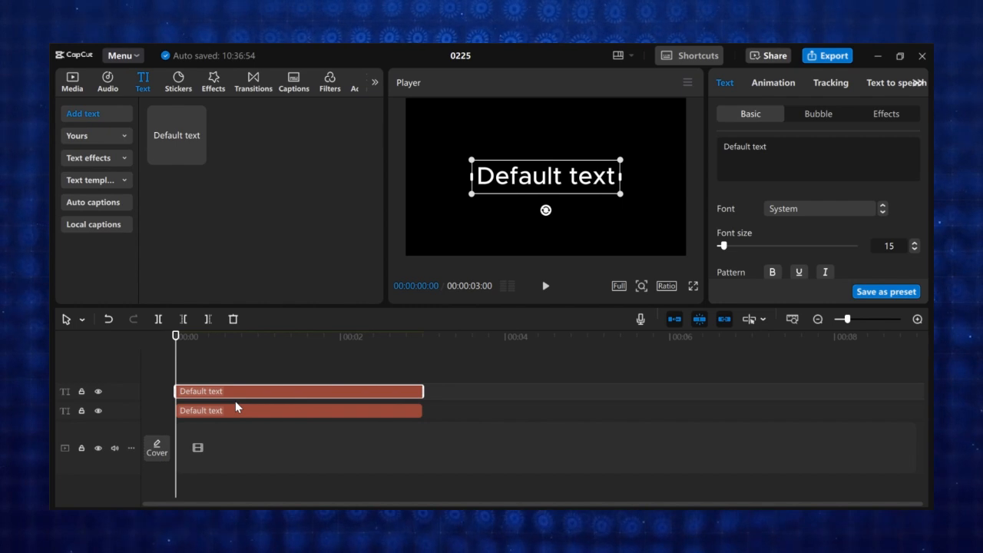
pyautogui.press('Delete')
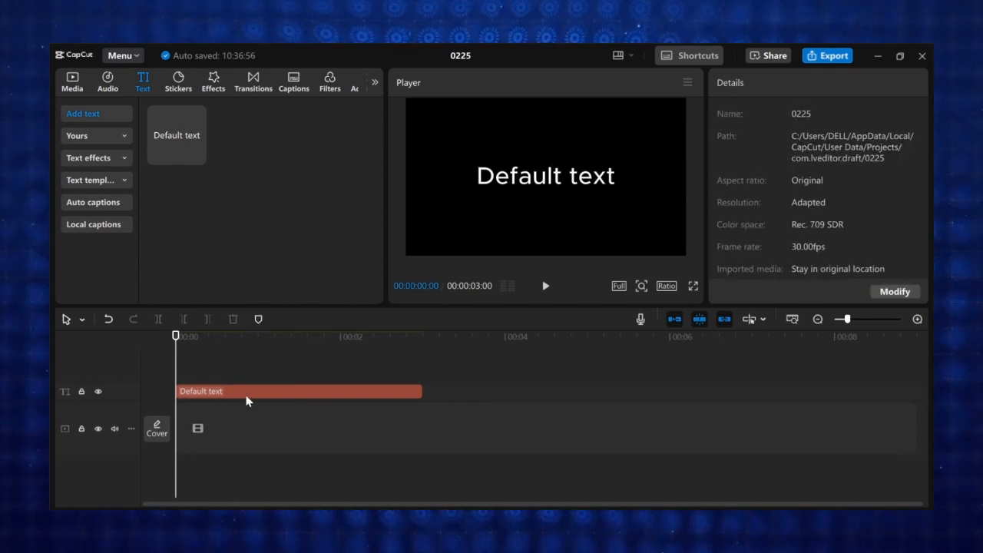
# Step: Move the default text clip to start at about 1.5 seconds, and try a split at 00:00:02:14 before undoing it
pyautogui.moveTo(241, 391); pyautogui.dragTo(341, 401)
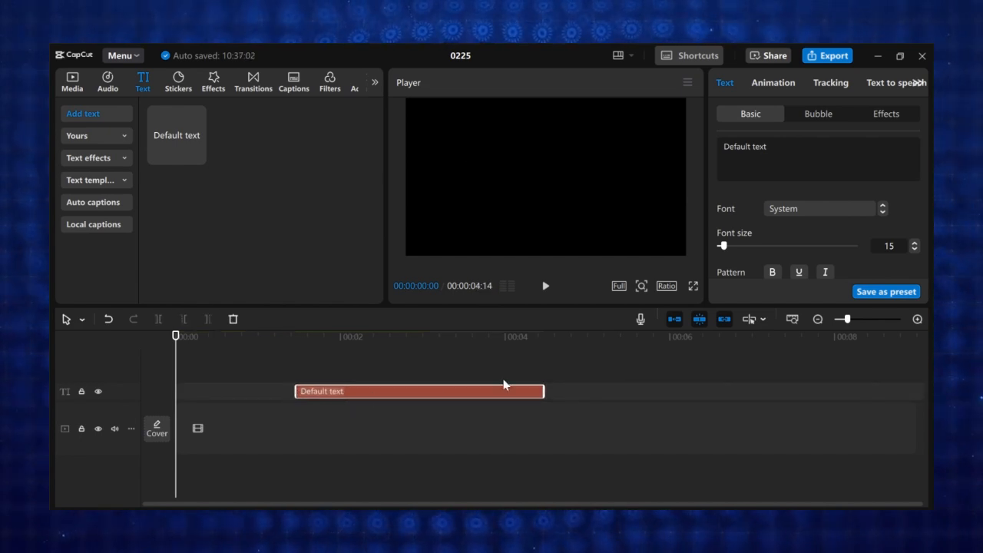
pyautogui.moveTo(358, 337); pyautogui.dragTo(381, 379)
pyautogui.hotkey('ctrl', 'b')
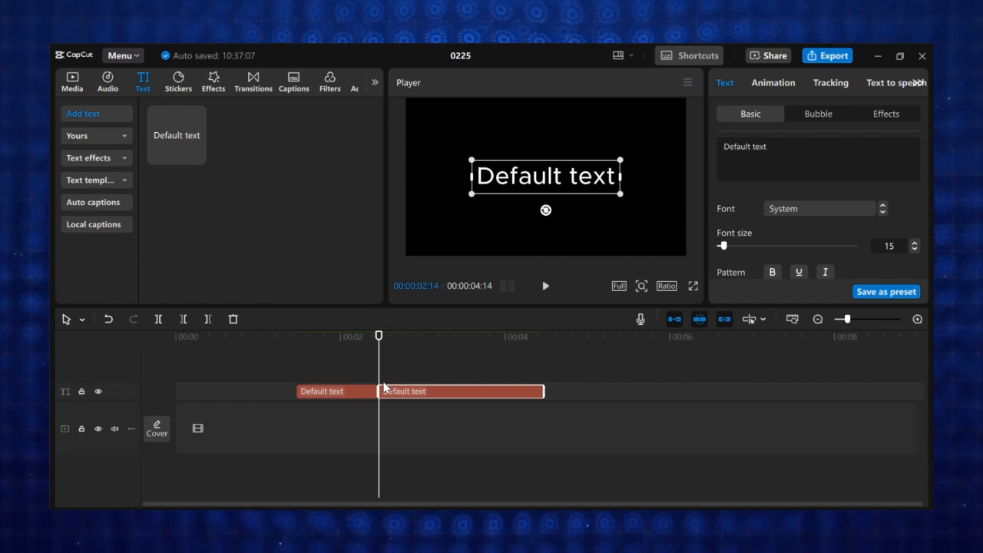
pyautogui.hotkey('ctrl', 'z')
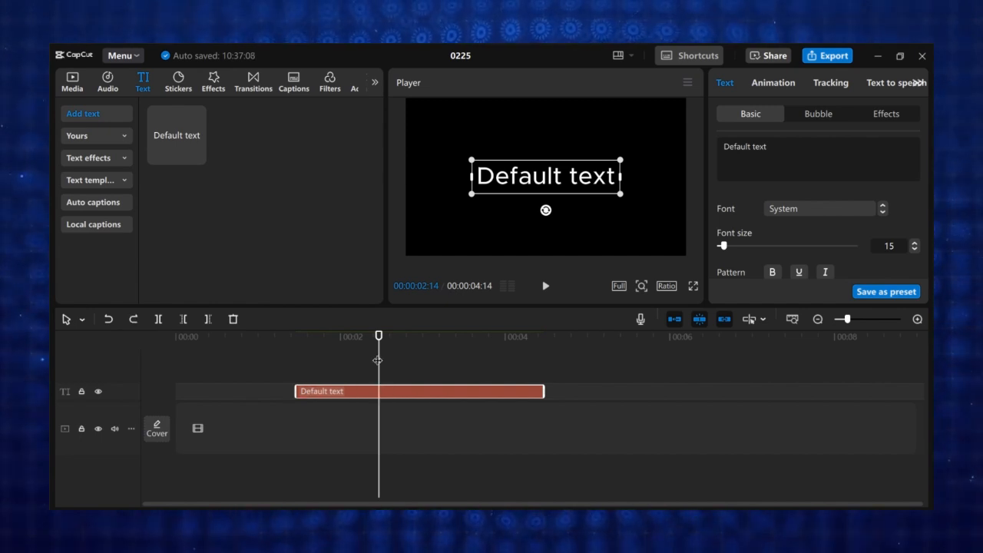
# Step: Extend both ends of the default text clip so it spans from the timeline start to 00:00:05:10
pyautogui.moveTo(378, 360); pyautogui.dragTo(432, 390)
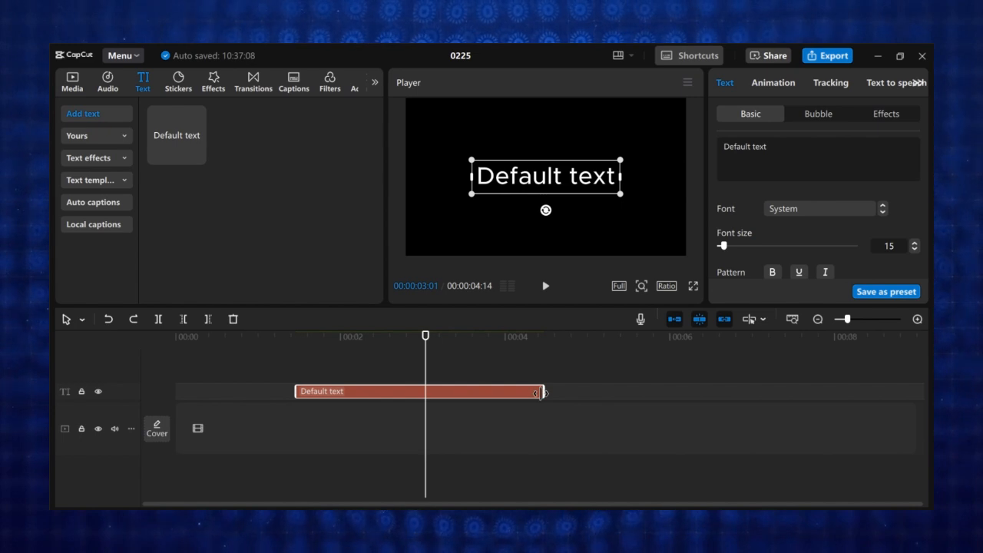
pyautogui.moveTo(542, 394); pyautogui.dragTo(613, 390)
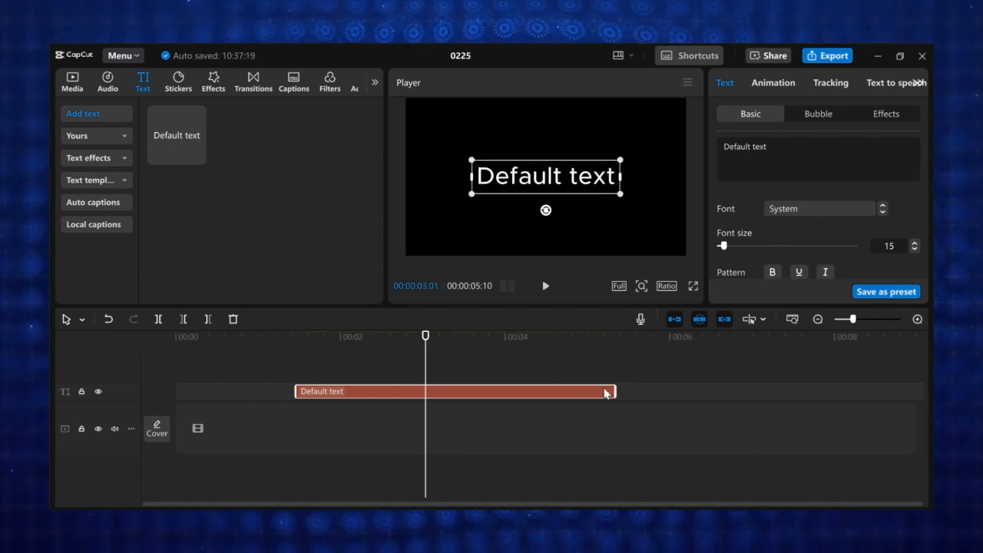
pyautogui.moveTo(288, 393); pyautogui.dragTo(163, 407)
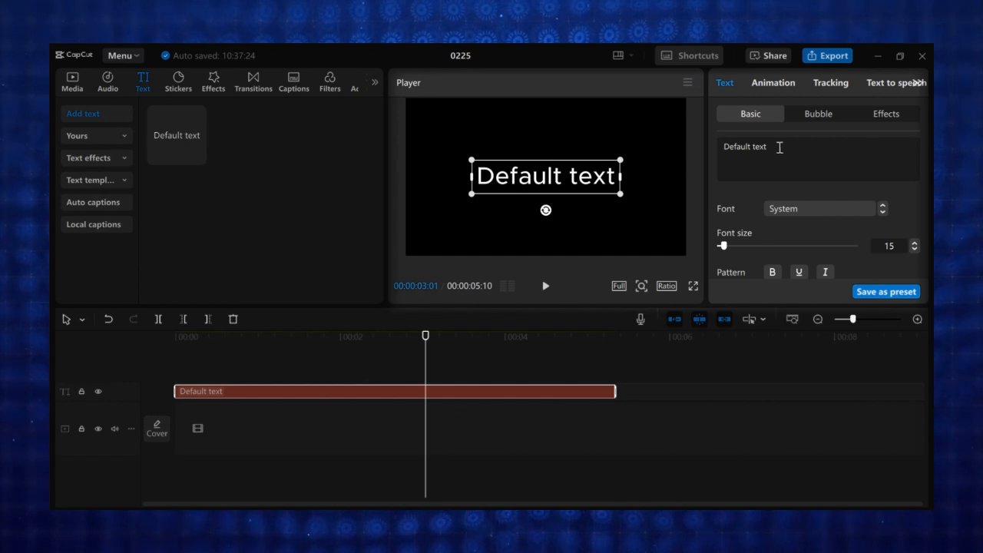
# Step: Replace the default text with "fusion" and set its font to linha after trying Basico
pyautogui.moveTo(779, 147); pyautogui.dragTo(696, 151)
pyautogui.write('fusion')
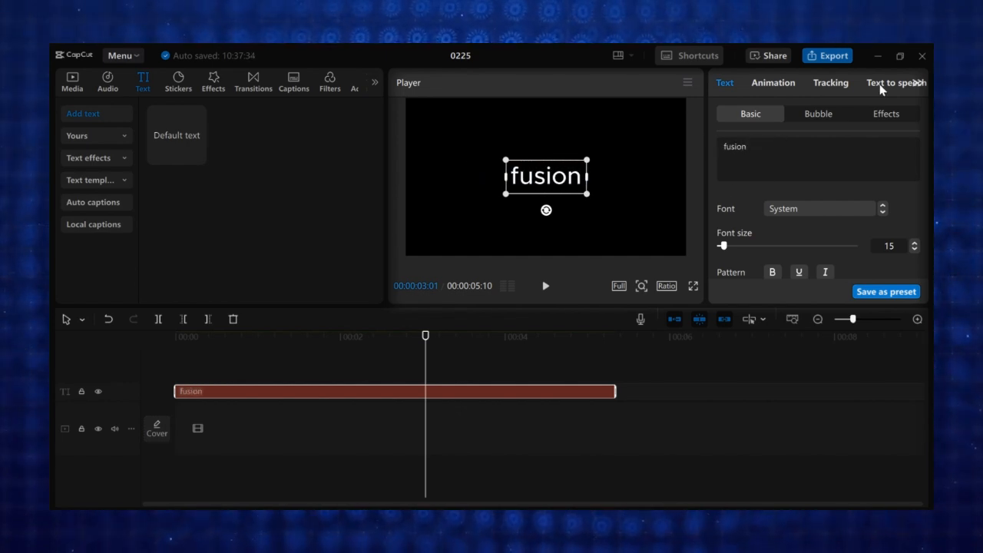
pyautogui.click(792, 214)
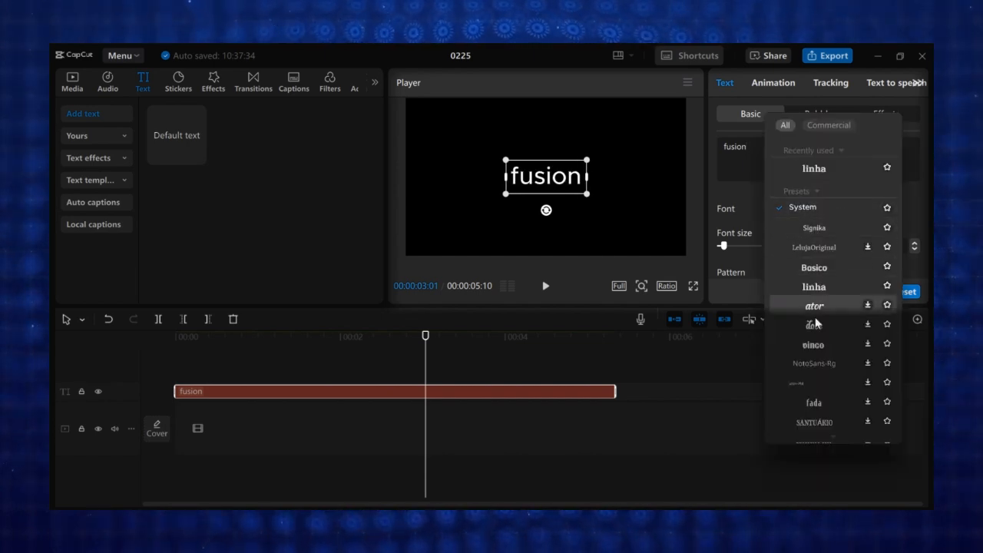
pyautogui.click(826, 269)
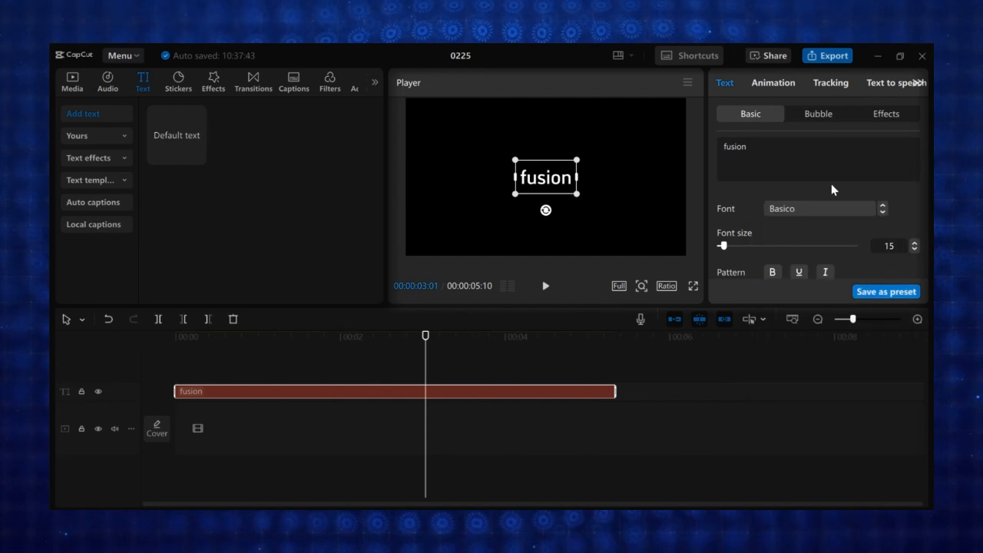
pyautogui.click(829, 208)
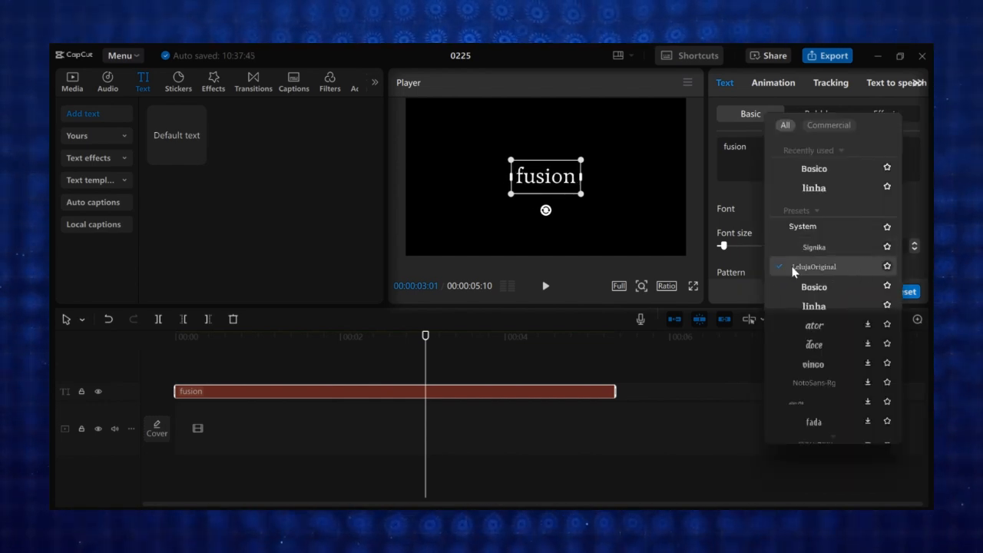
pyautogui.click(815, 305)
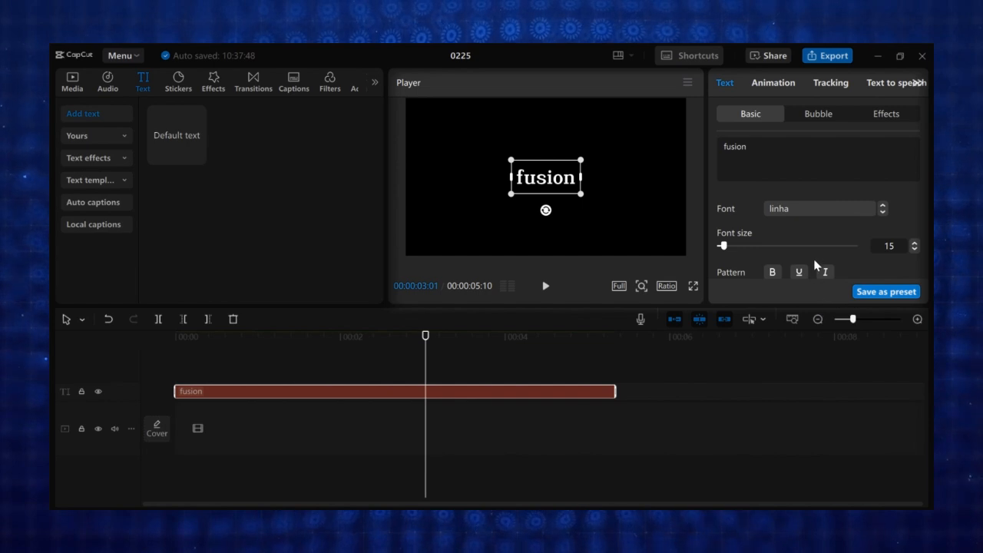
# Step: Set the fusion text's font size to 33 and scale it slightly larger in the player
pyautogui.scroll(-1, 776, 222)
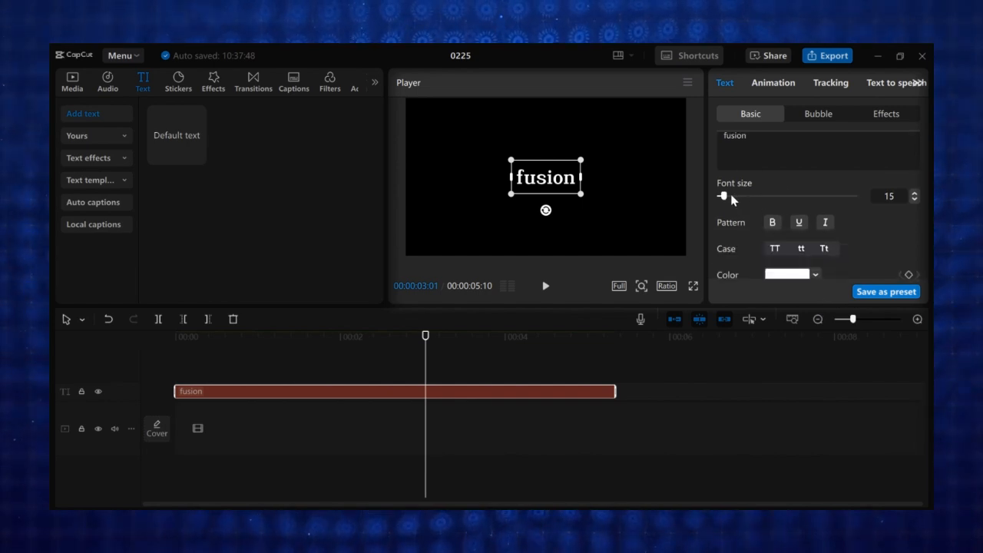
pyautogui.moveTo(724, 197)
pyautogui.mouseDown()
pyautogui.moveTo(747, 204)
pyautogui.moveTo(735, 204)
pyautogui.mouseUp()
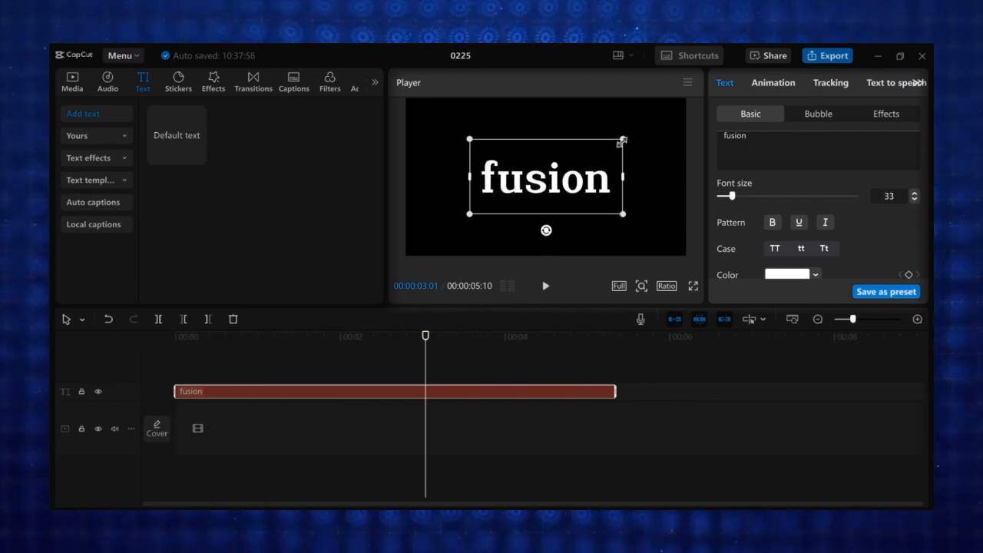
pyautogui.moveTo(622, 141)
pyautogui.mouseDown()
pyautogui.moveTo(693, 102)
pyautogui.moveTo(674, 123)
pyautogui.moveTo(634, 133)
pyautogui.mouseUp()
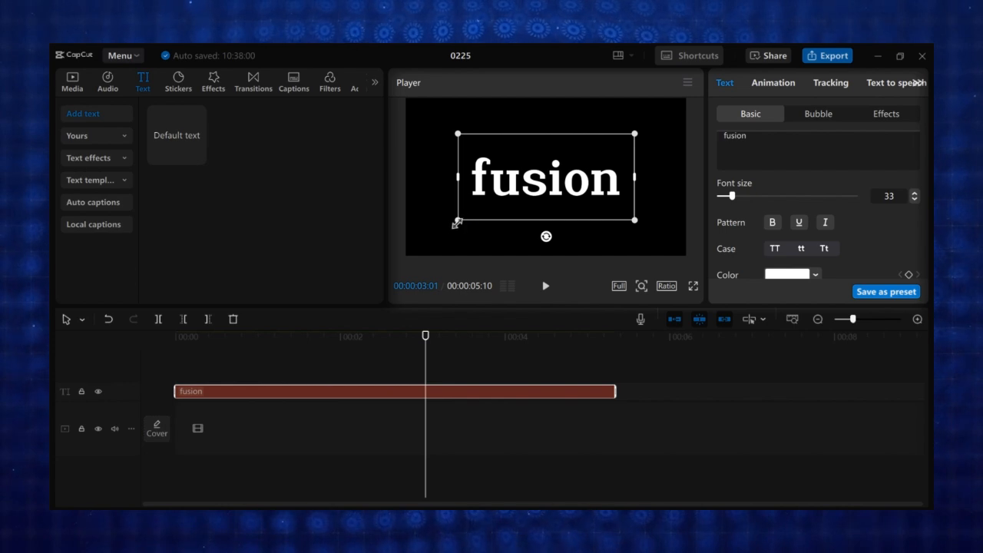
pyautogui.moveTo(457, 222)
pyautogui.mouseDown()
pyautogui.moveTo(435, 253)
pyautogui.moveTo(428, 248)
pyautogui.moveTo(459, 208)
pyautogui.mouseUp()
# Step: Try bold, underline and italic on the fusion text, and turn all three off again
pyautogui.click(772, 225)
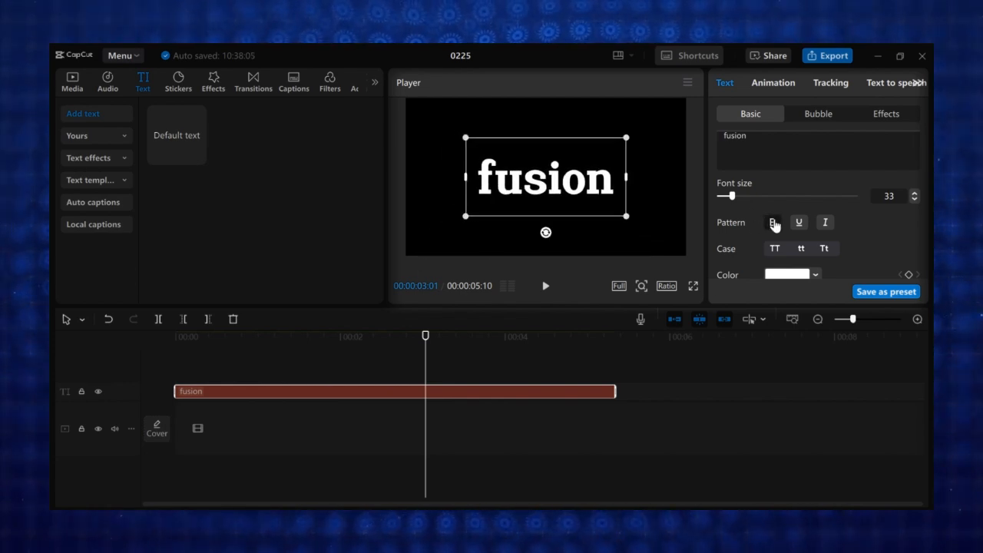
pyautogui.click(799, 224)
pyautogui.click(824, 224)
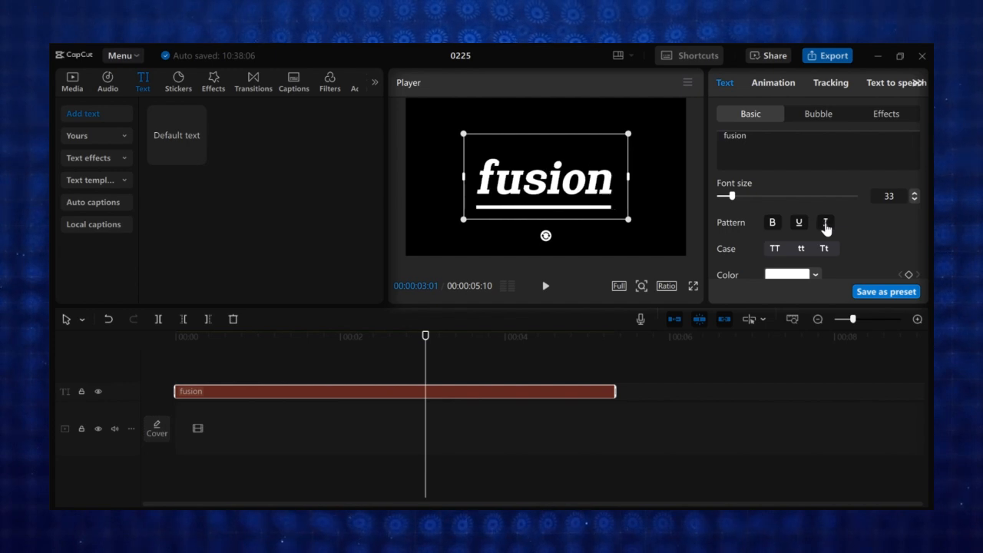
pyautogui.click(823, 223)
pyautogui.click(800, 223)
pyautogui.click(774, 225)
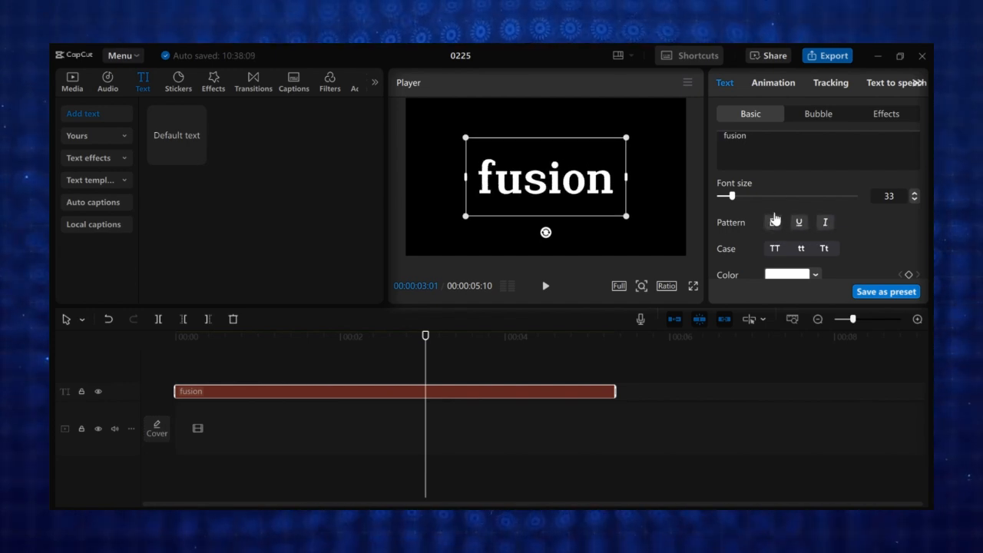
# Step: Switch the fusion text to uppercase and lowercase, and settle on title case
pyautogui.click(778, 251)
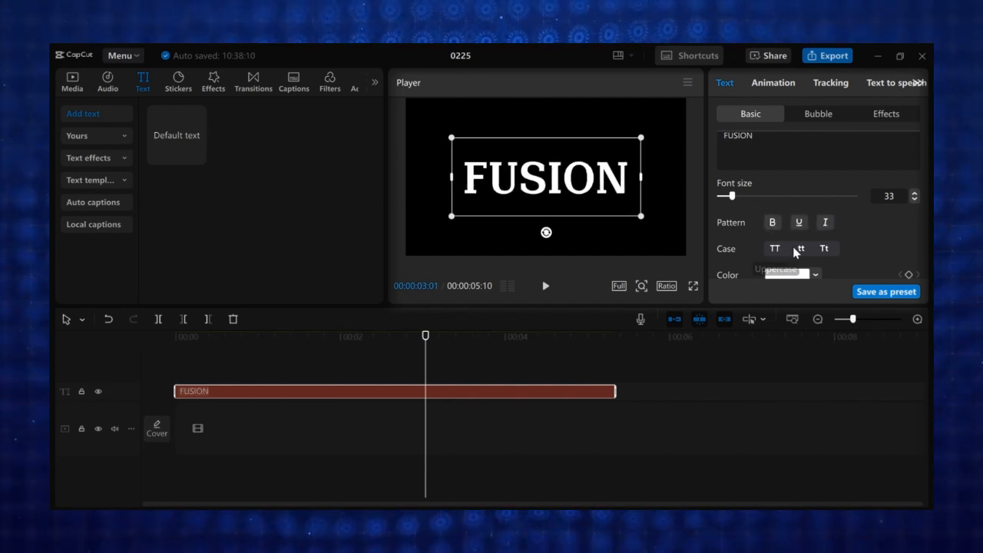
pyautogui.click(801, 250)
pyautogui.click(826, 250)
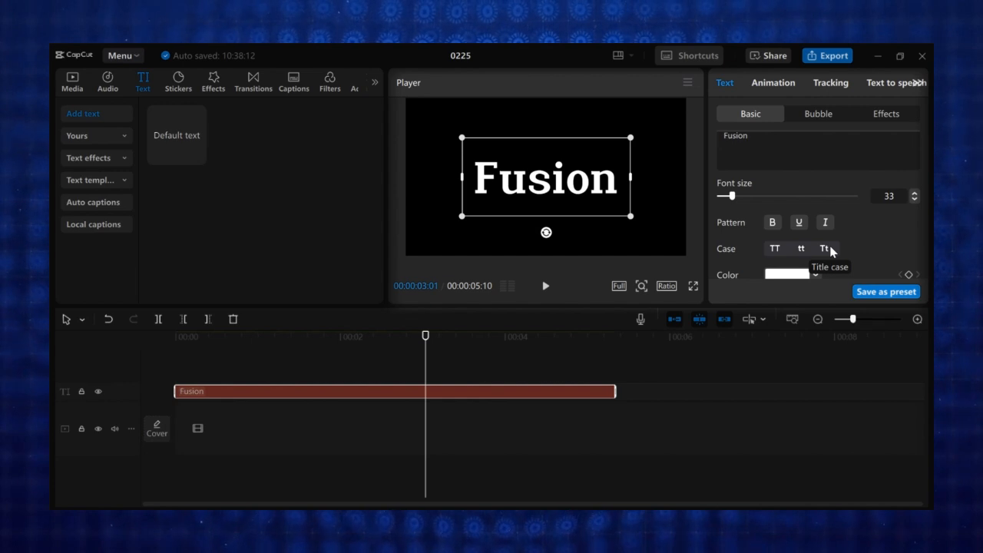
# Step: Try other colours such as pink and orange on the Fusion text, and restore white
pyautogui.scroll(-2, 807, 244)
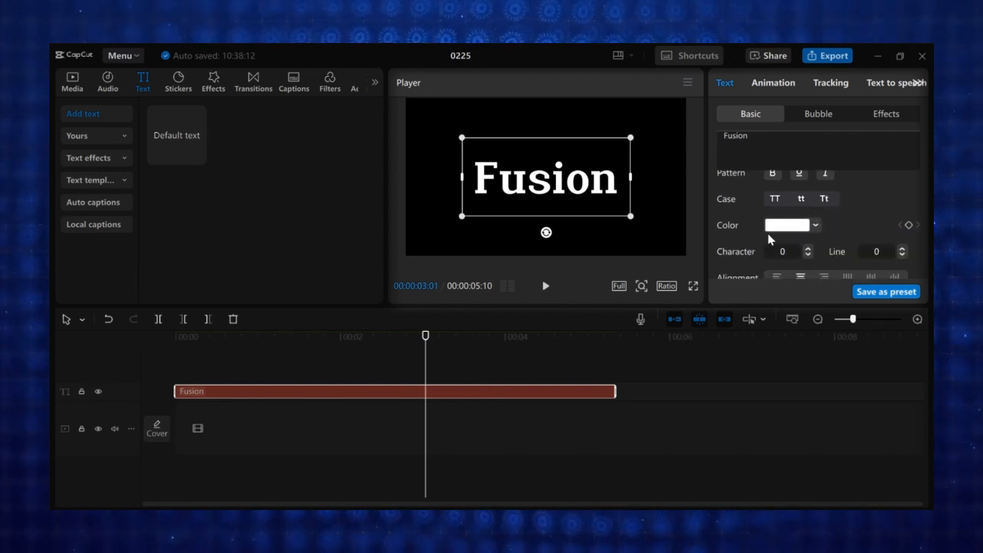
pyautogui.click(796, 227)
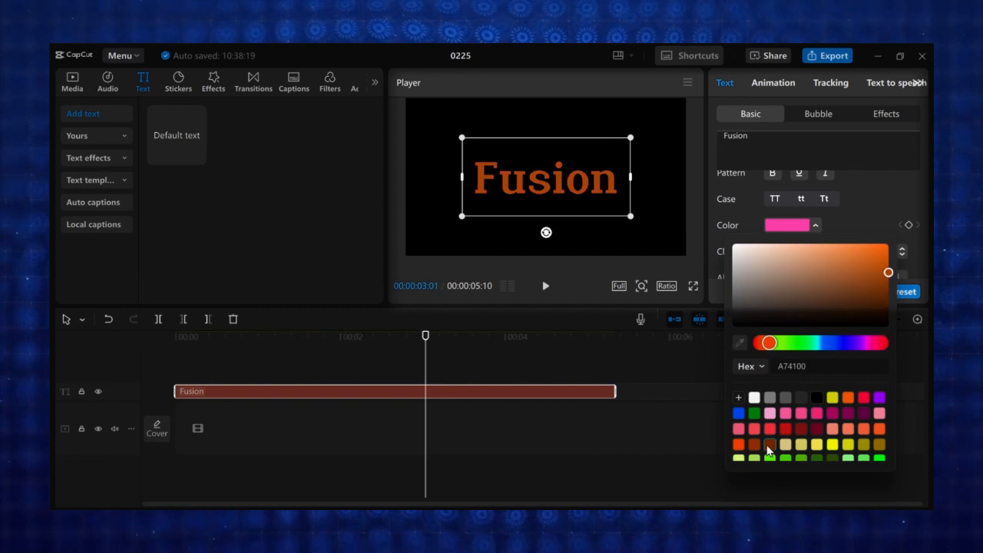
pyautogui.scroll(-2, 791, 257)
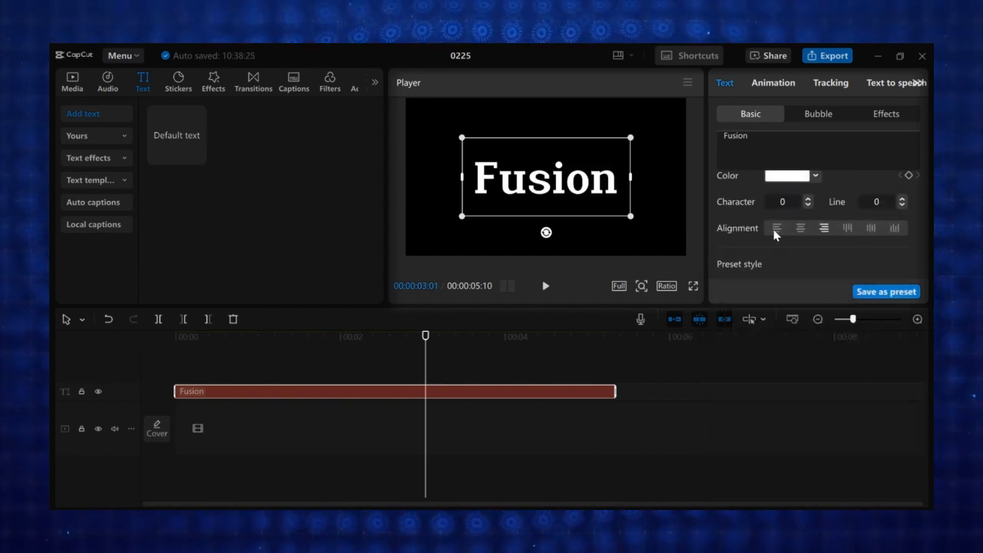
# Step: Examine the preset styles and the remaining basic formatting options for the Fusion text
pyautogui.scroll(-4, 791, 226)
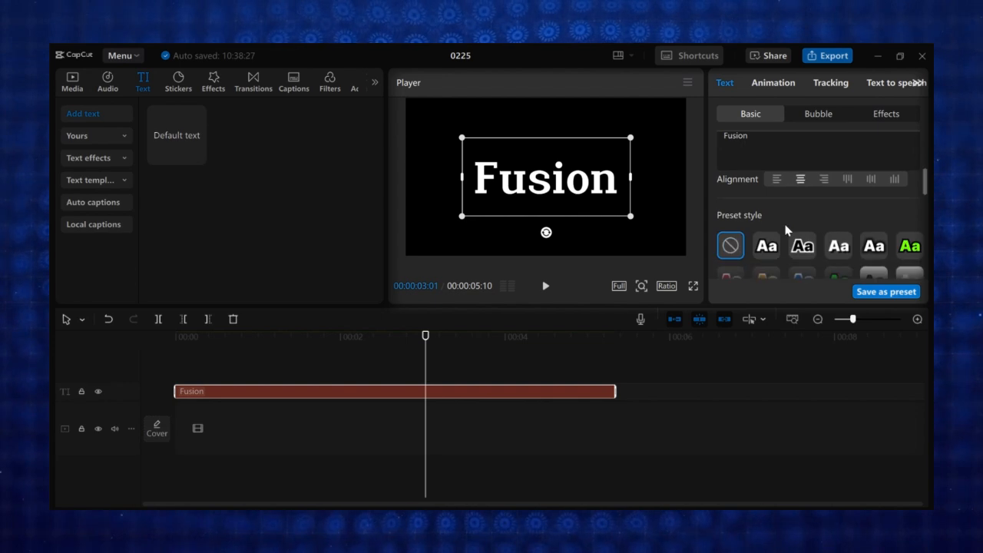
pyautogui.click(819, 239)
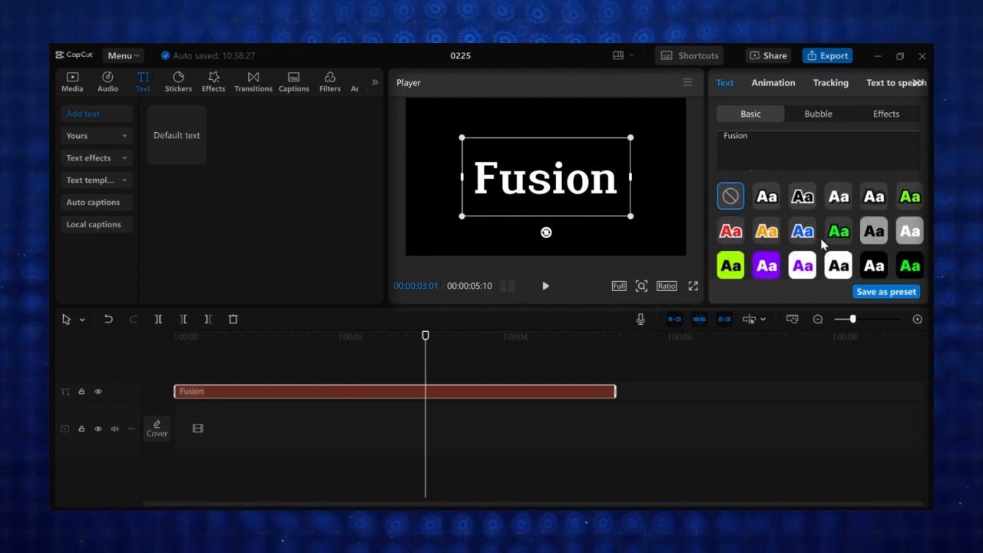
pyautogui.scroll(-2, 791, 230)
pyautogui.click(818, 246)
pyautogui.click(822, 244)
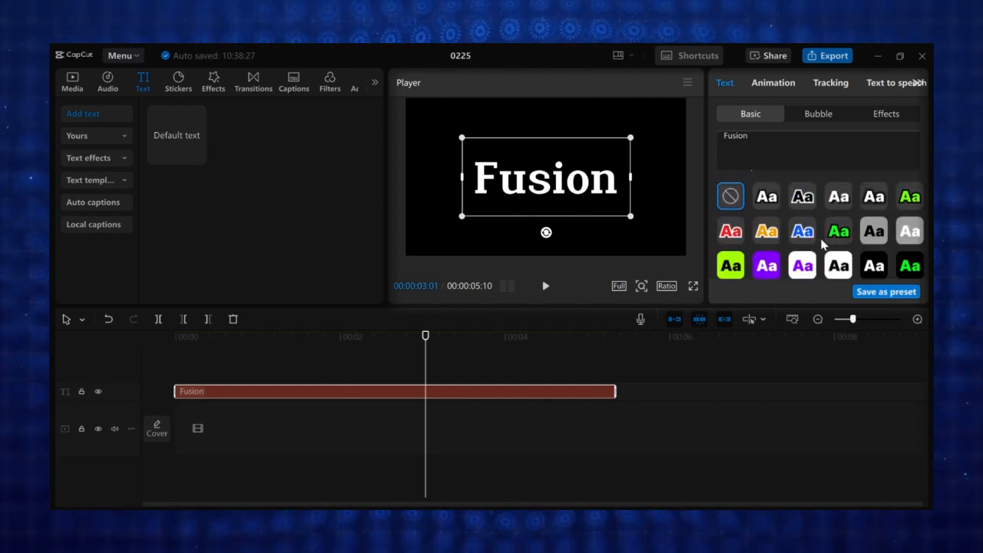
pyautogui.scroll(-3, 803, 236)
pyautogui.scroll(3, 804, 235)
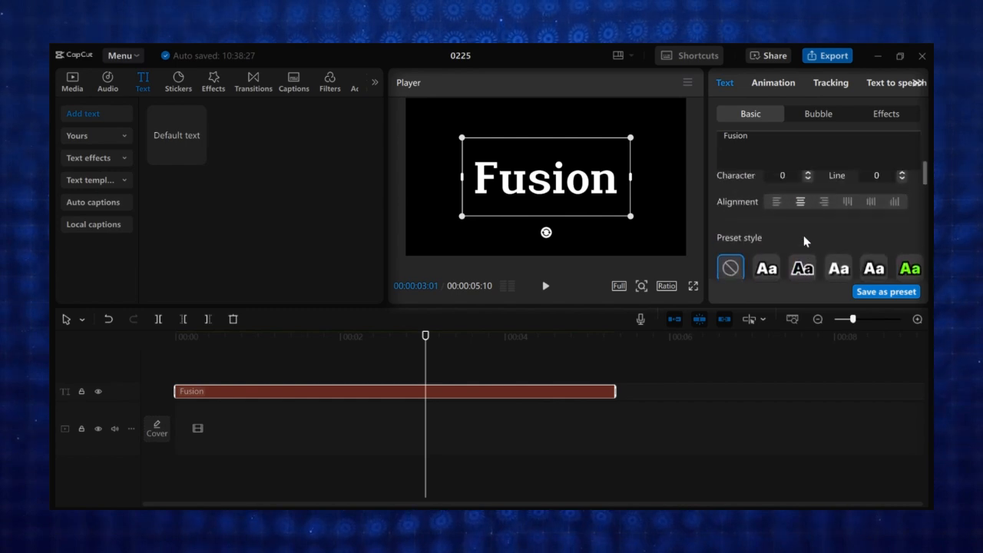
pyautogui.scroll(-5, 803, 237)
pyautogui.scroll(-5, 791, 234)
pyautogui.scroll(3, 759, 222)
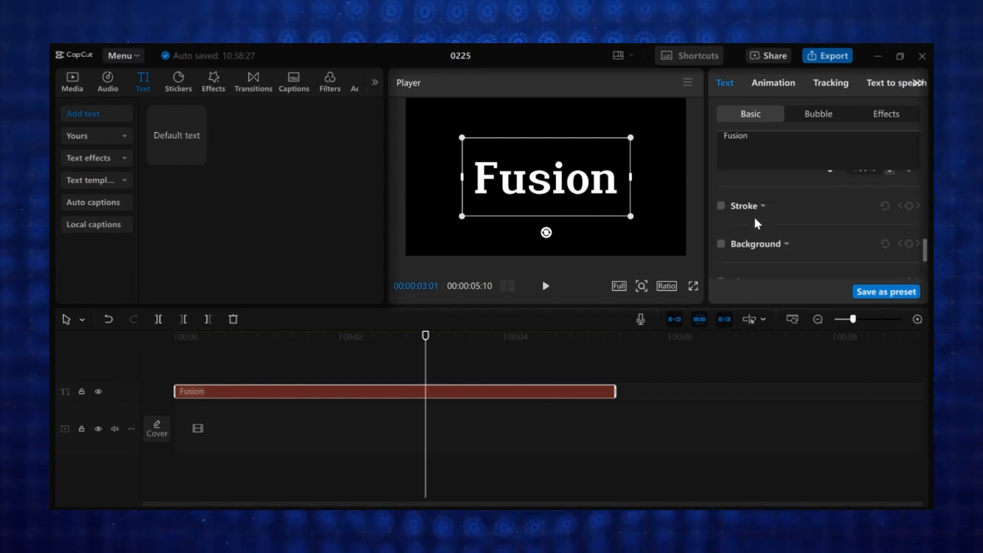
# Step: Add a red FF3535 stroke to the Fusion text and set its thickness to 18
pyautogui.click(721, 206)
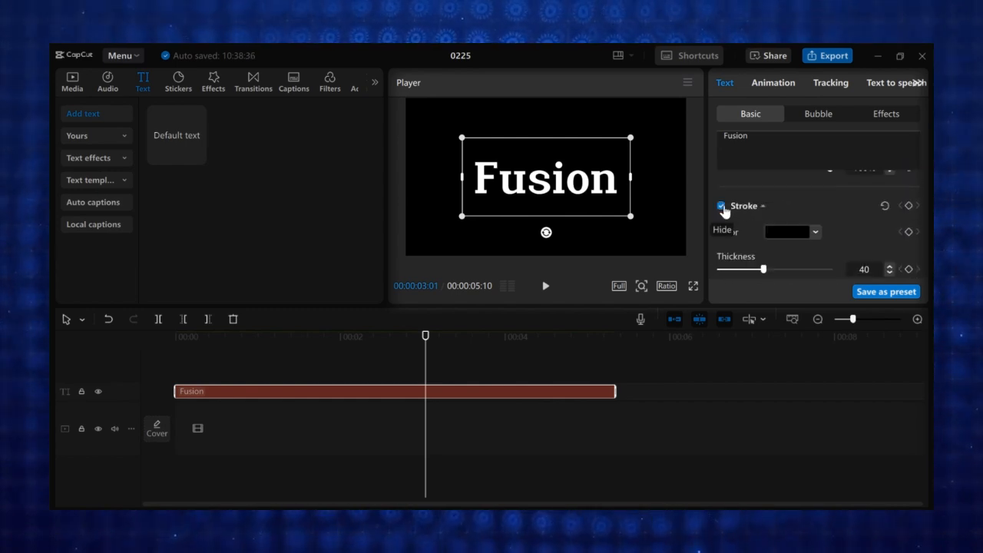
pyautogui.click(784, 232)
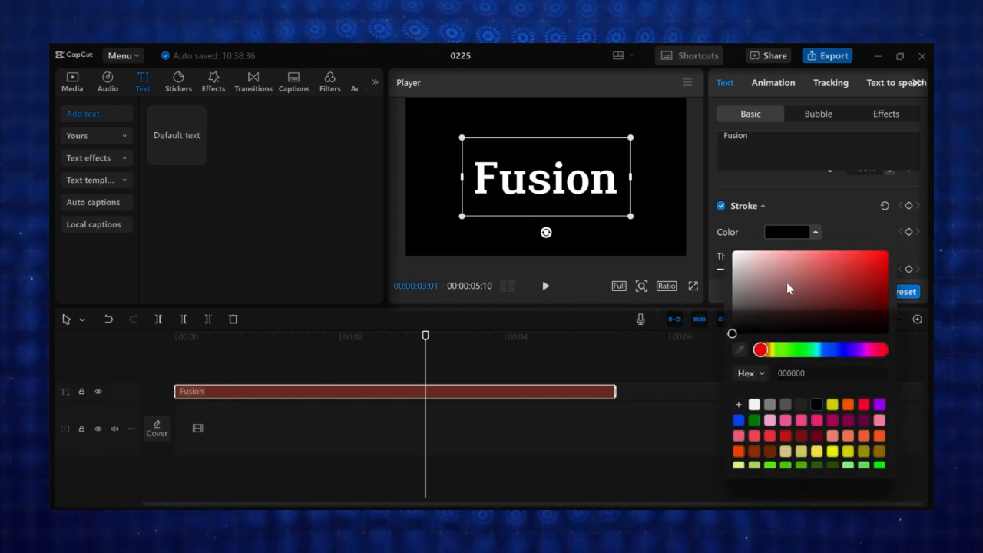
pyautogui.moveTo(787, 282)
pyautogui.mouseDown()
pyautogui.moveTo(742, 259)
pyautogui.moveTo(857, 251)
pyautogui.mouseUp()
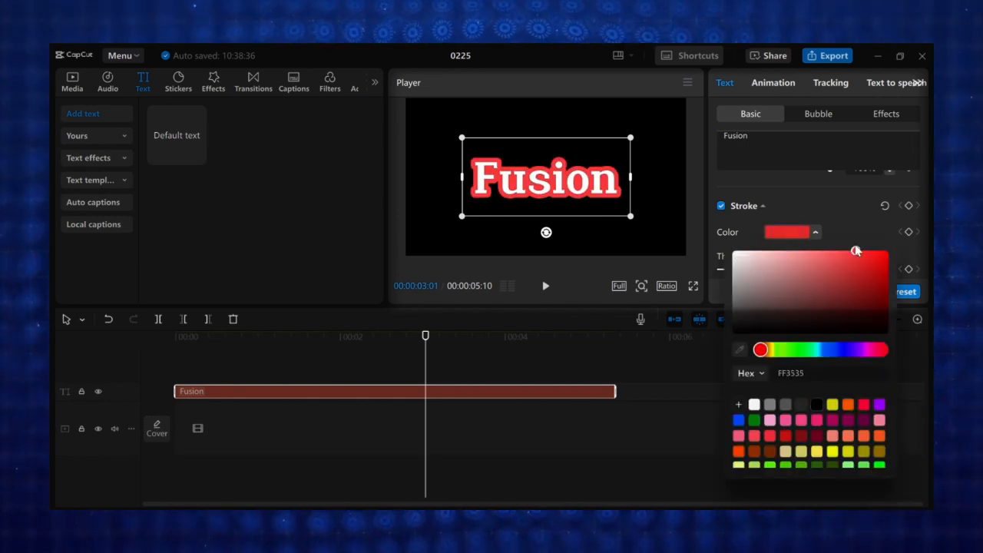
pyautogui.click(821, 220)
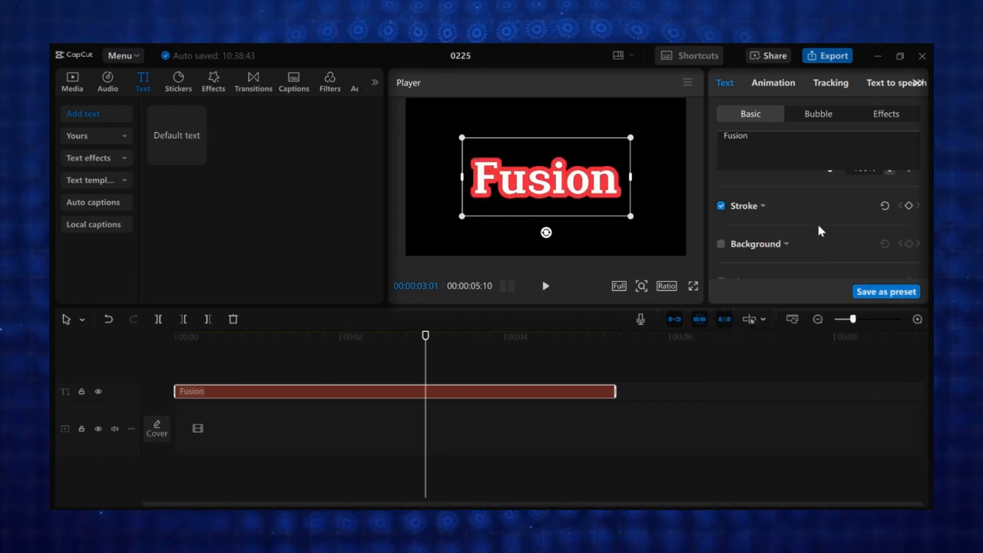
pyautogui.click(765, 212)
pyautogui.scroll(-2, 778, 241)
pyautogui.moveTo(765, 219)
pyautogui.mouseDown()
pyautogui.moveTo(789, 223)
pyautogui.moveTo(740, 219)
pyautogui.mouseUp()
pyautogui.scroll(-1, 744, 238)
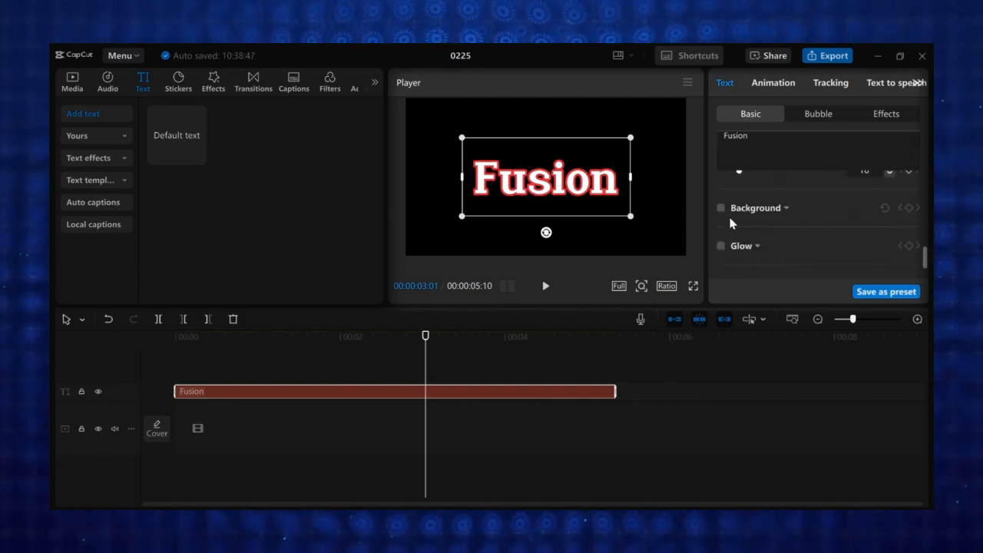
# Step: Try a yellow-green background behind the Fusion text, and turn the background off again
pyautogui.click(721, 209)
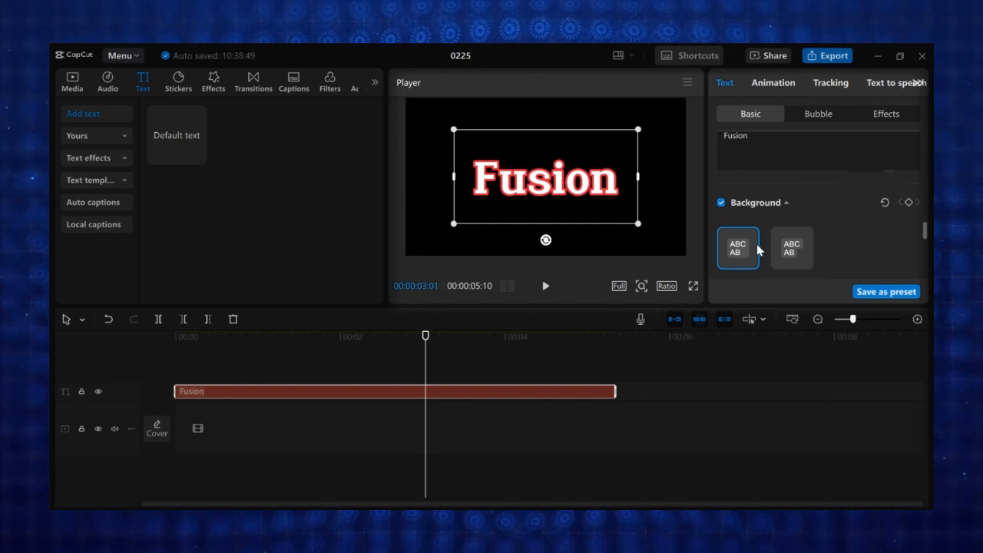
pyautogui.scroll(-1, 749, 240)
pyautogui.click(791, 247)
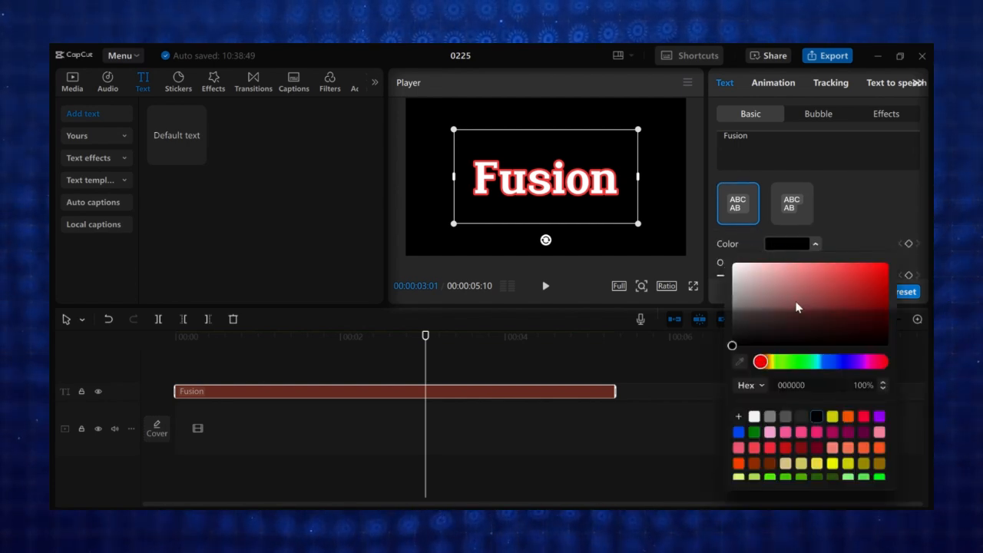
pyautogui.click(833, 416)
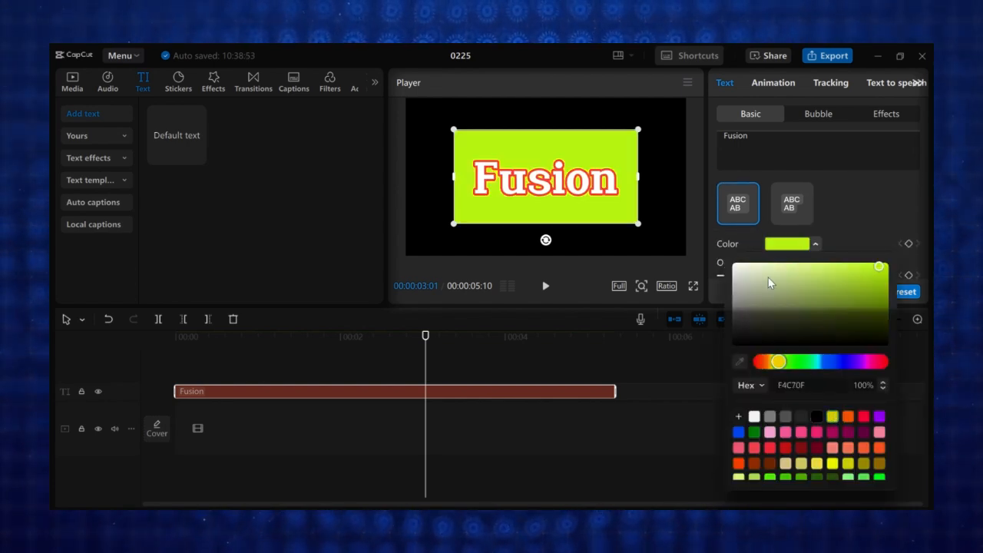
pyautogui.click(749, 241)
pyautogui.scroll(2, 747, 244)
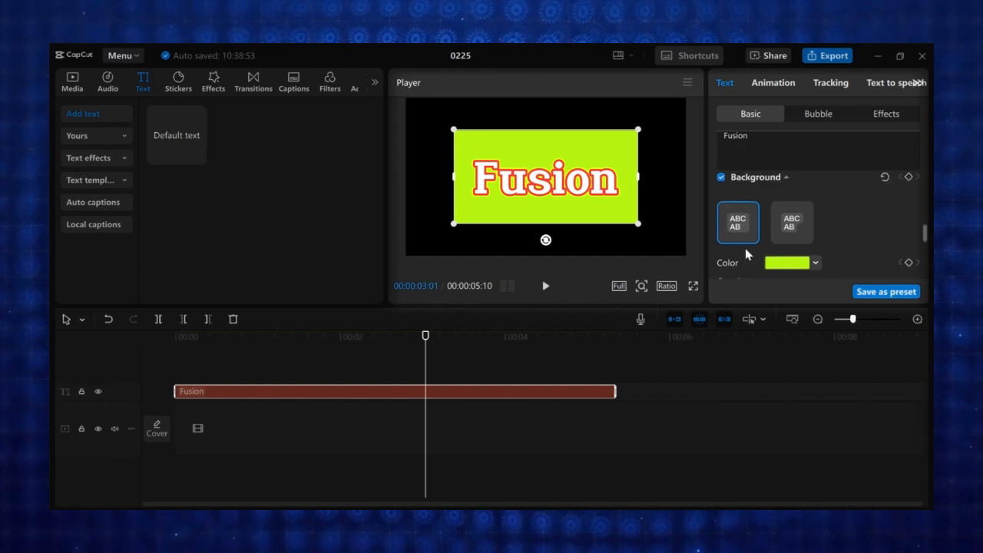
pyautogui.click(722, 208)
# Step: Turn on the curve option for the Fusion text and try adjusting its curvature
pyautogui.scroll(-5, 746, 238)
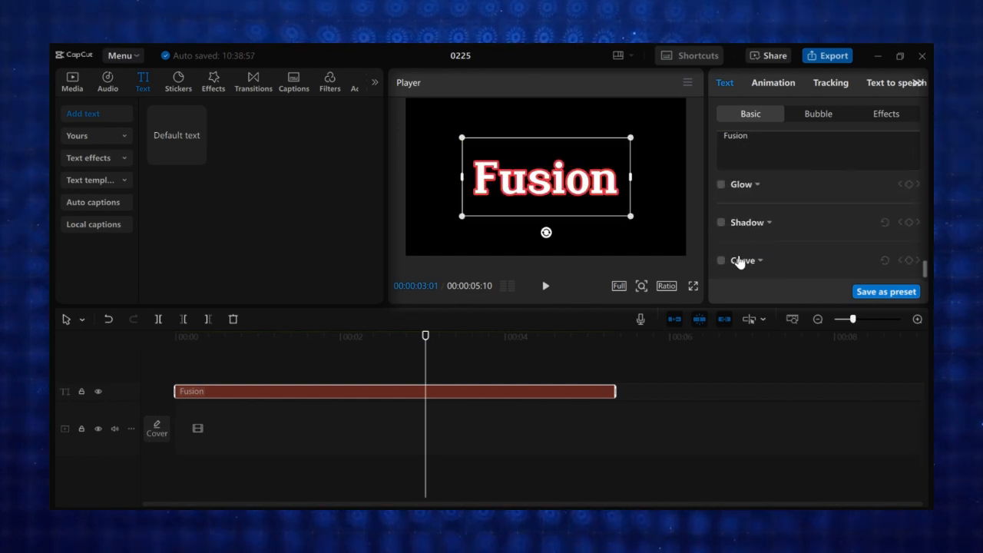
pyautogui.click(721, 261)
pyautogui.moveTo(782, 261)
pyautogui.mouseDown()
pyautogui.moveTo(827, 263)
pyautogui.moveTo(743, 265)
pyautogui.moveTo(772, 265)
pyautogui.mouseUp()
# Step: Try changing the Fusion text's opacity and return it to 100%
pyautogui.scroll(1, 773, 265)
pyautogui.scroll(5, 773, 263)
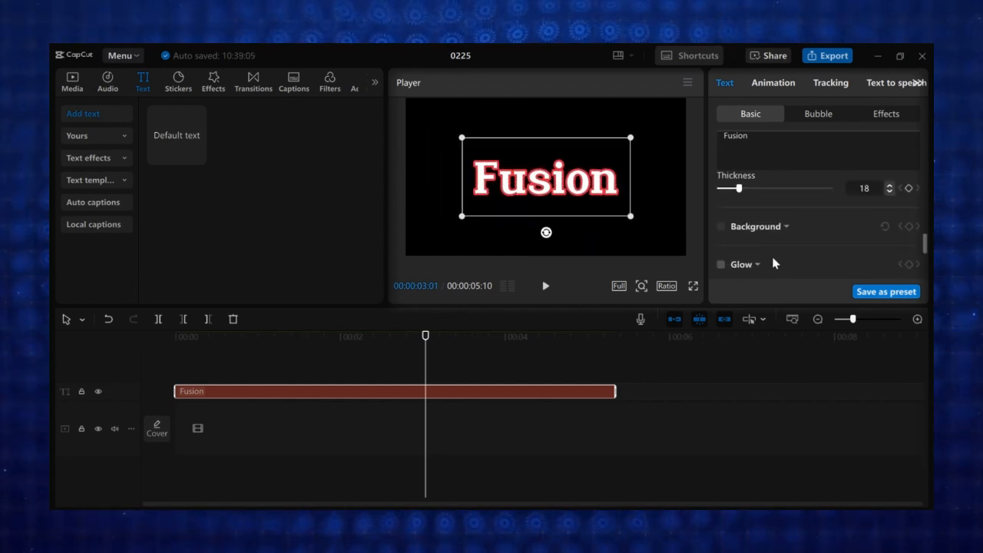
pyautogui.moveTo(809, 207); pyautogui.dragTo(835, 207)
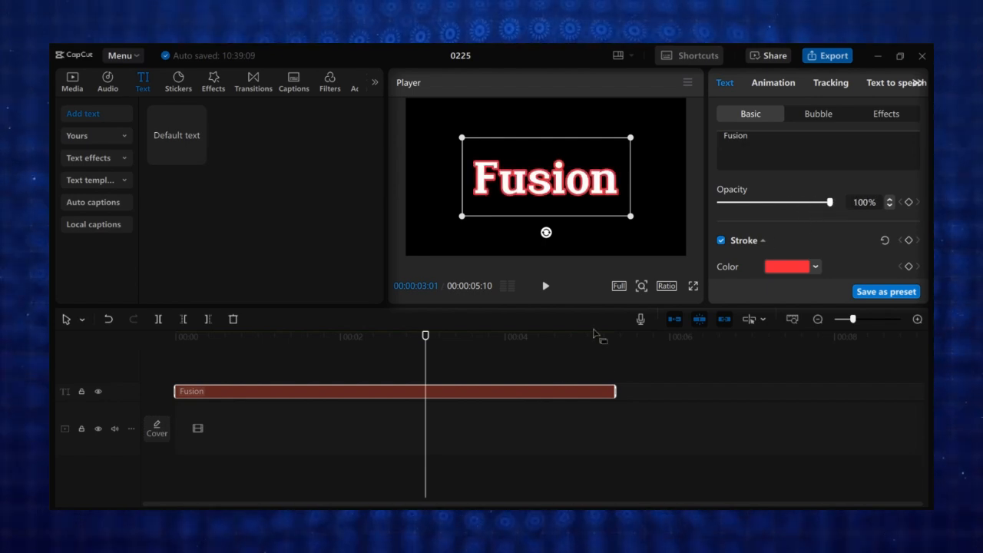
# Step: Turn off the stroke on the Fusion text
pyautogui.click(721, 240)
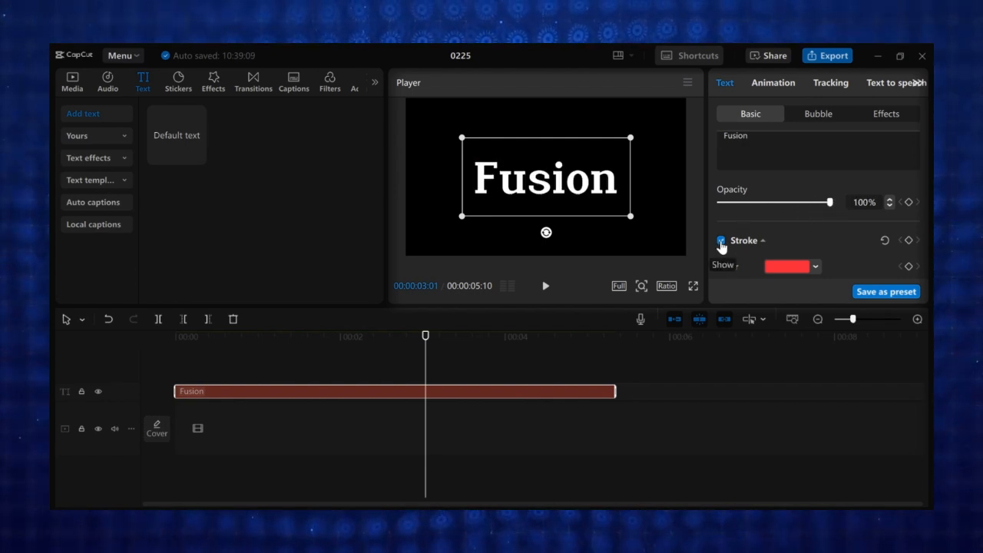
pyautogui.scroll(-3, 741, 258)
pyautogui.scroll(-1, 743, 257)
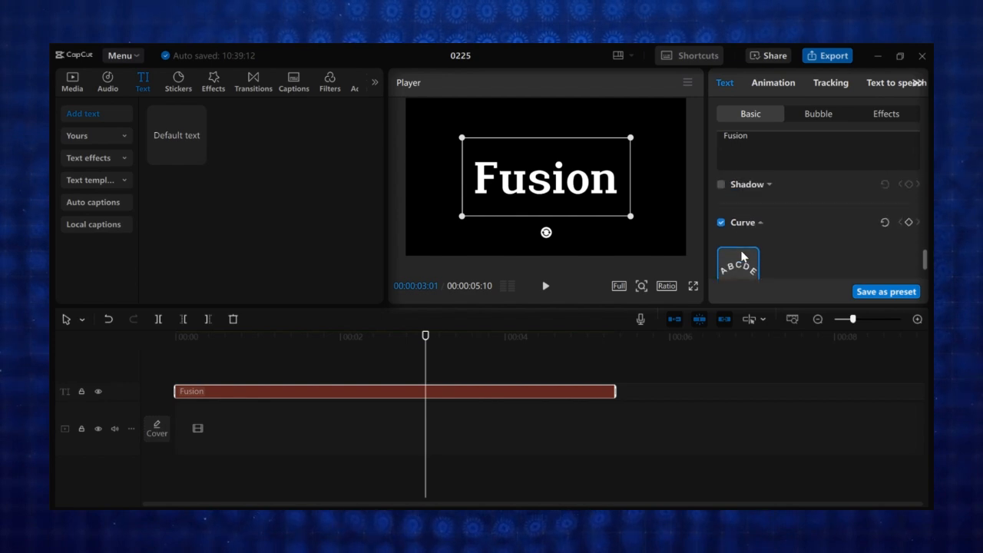
# Step: Turn off the curve option for the Fusion text
pyautogui.scroll(3, 742, 256)
pyautogui.scroll(-4, 741, 257)
pyautogui.scroll(-1, 730, 192)
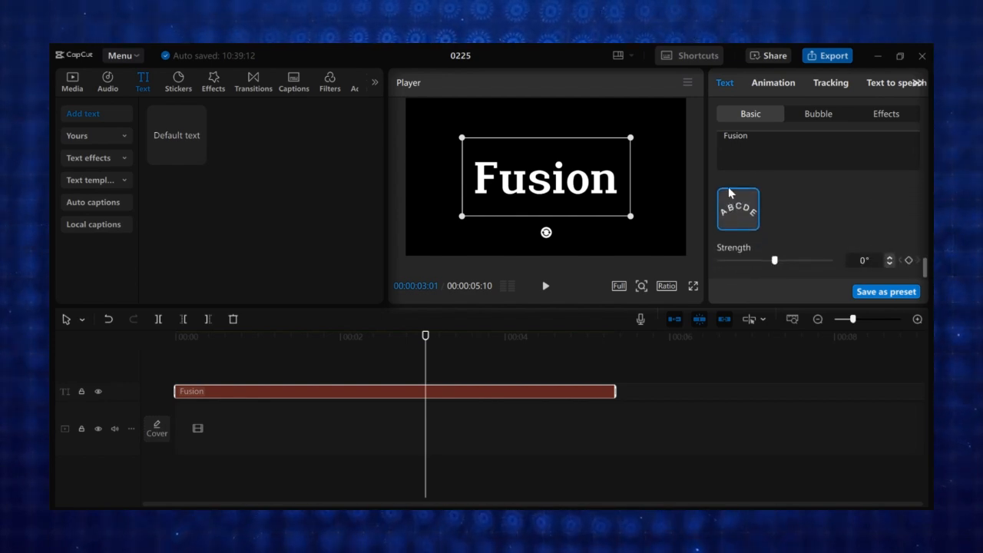
pyautogui.scroll(2, 727, 188)
pyautogui.click(721, 214)
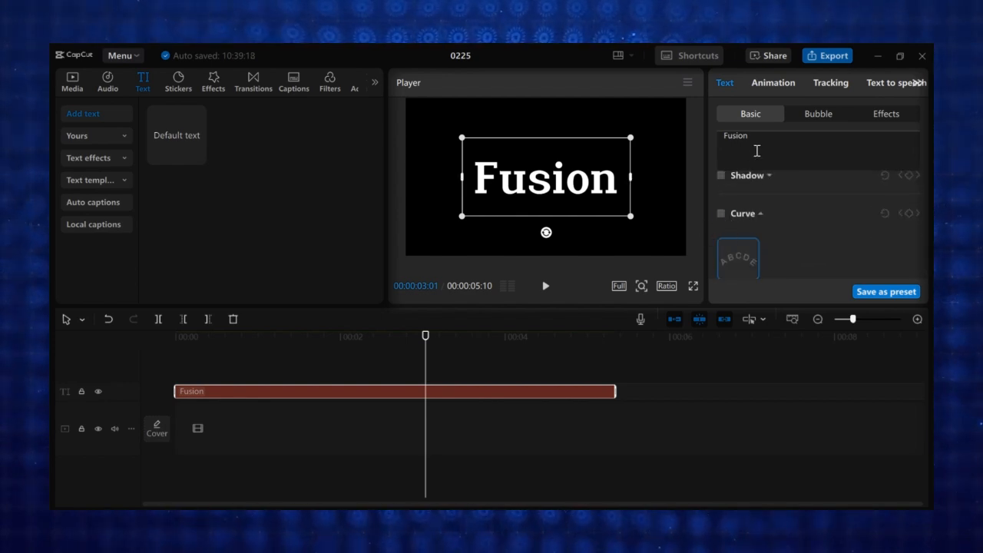
# Step: Give the Fusion text the Typewriter in animation, try the Pop Down and Typewriter out animations, and apply the blur-left out animation
pyautogui.click(772, 83)
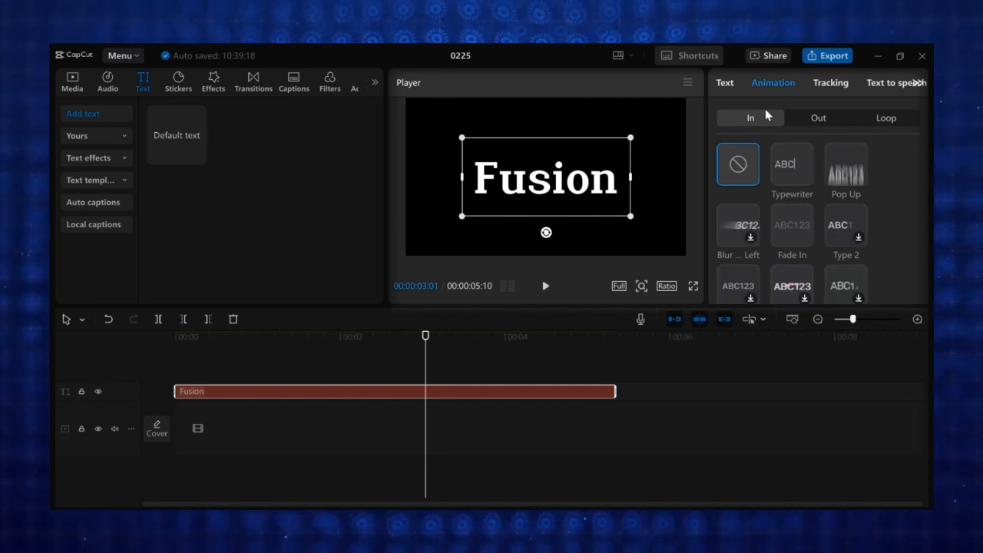
pyautogui.click(795, 169)
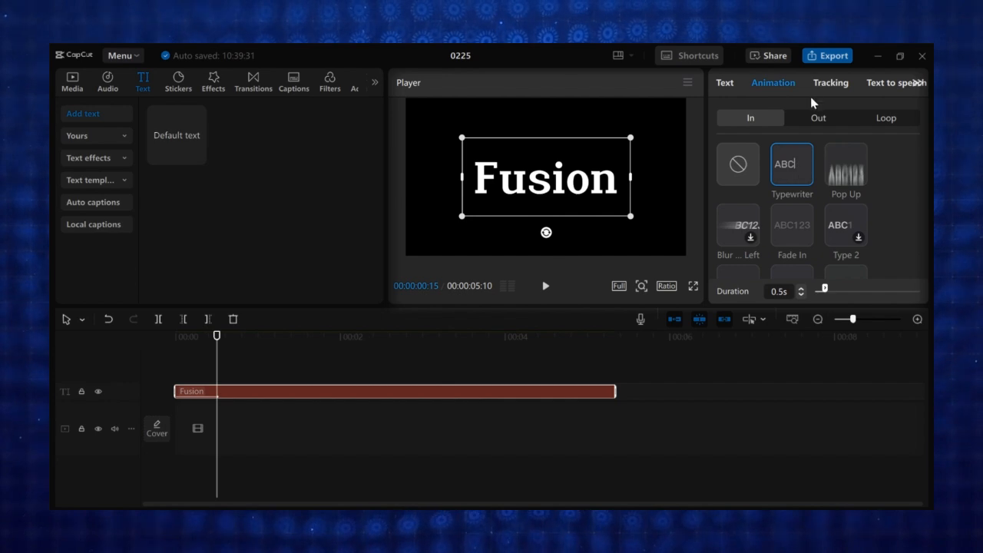
pyautogui.click(815, 123)
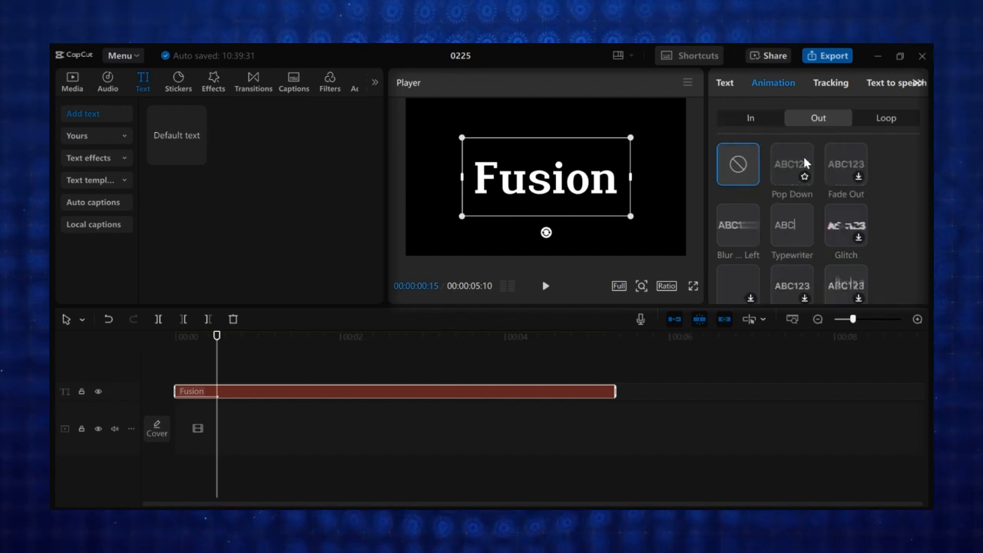
pyautogui.click(803, 156)
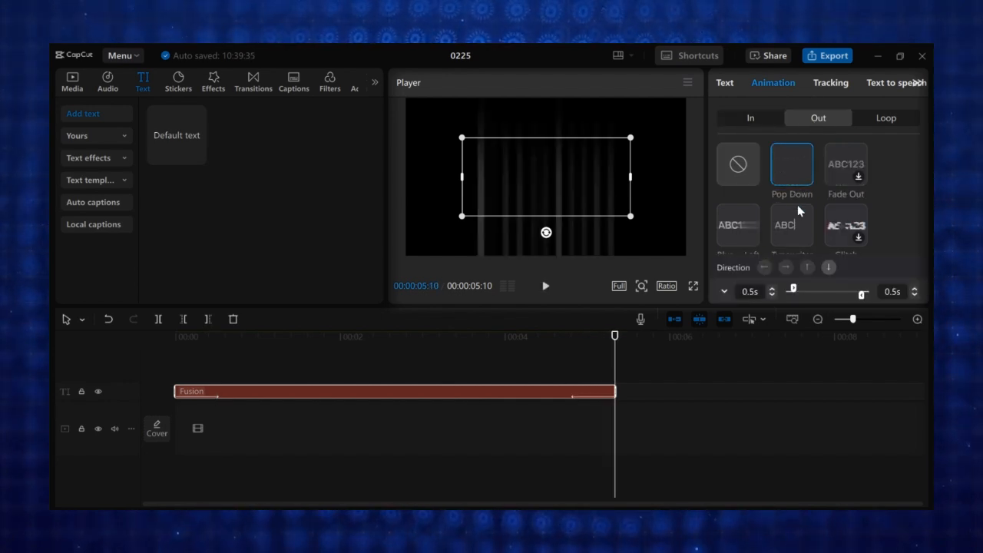
pyautogui.click(794, 225)
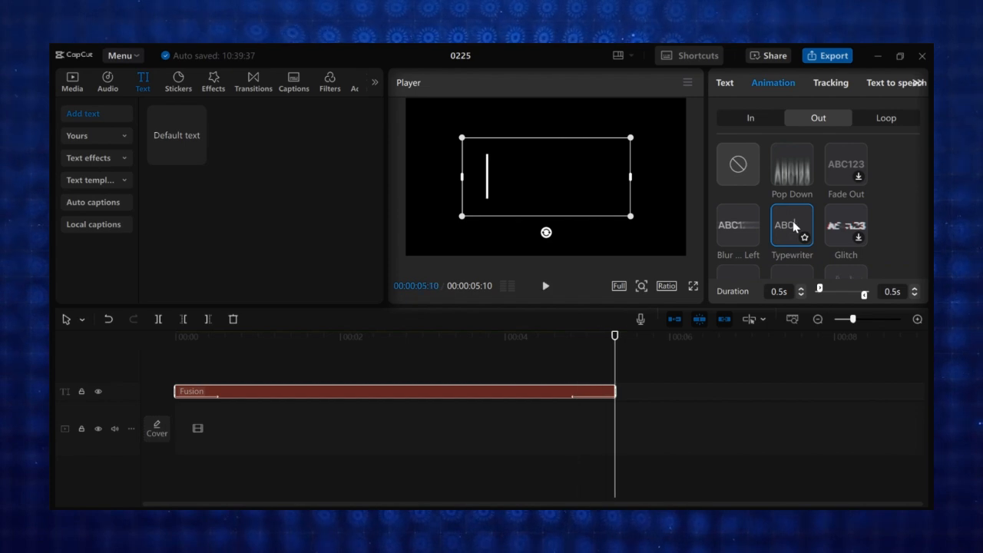
pyautogui.click(749, 227)
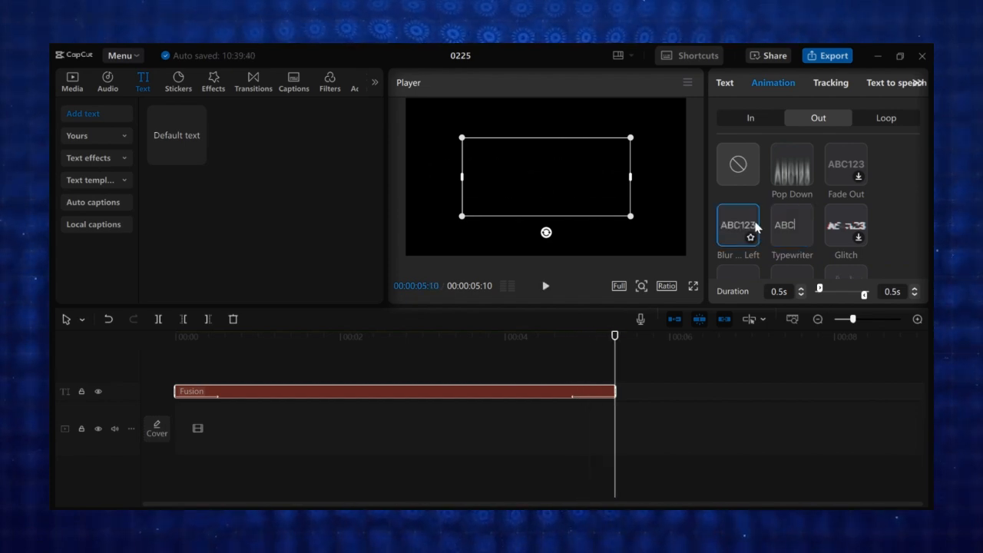
# Step: Apply the Jiggly loop animation to the Fusion text
pyautogui.click(888, 119)
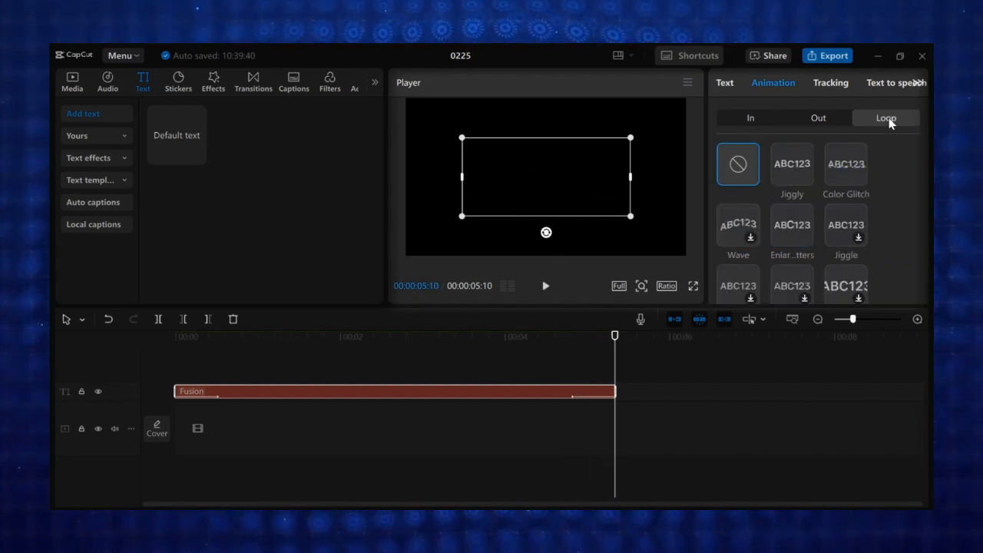
pyautogui.click(785, 176)
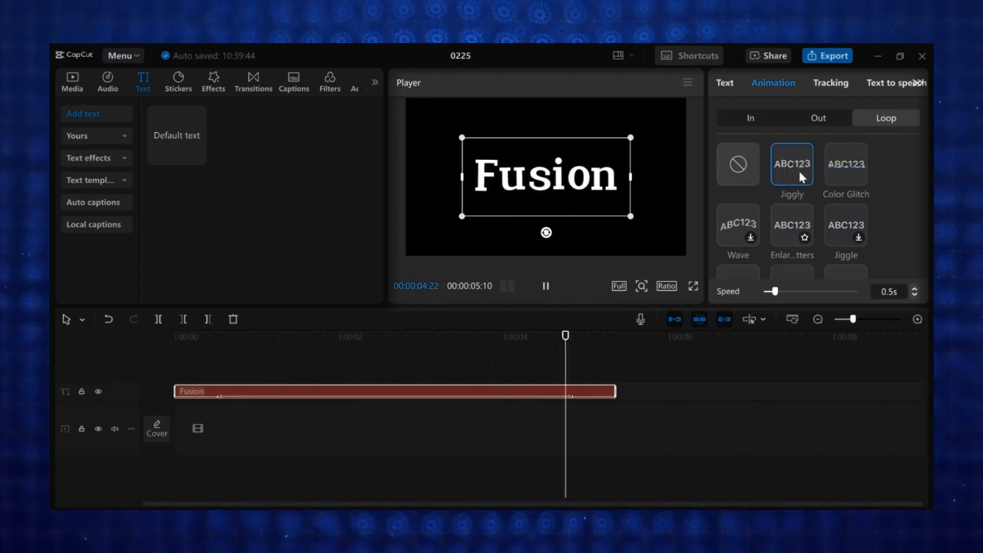
# Step: Set the Typewriter in animation's duration to 0.9 s and adjust the speed of the Jiggly loop animation
pyautogui.click(753, 117)
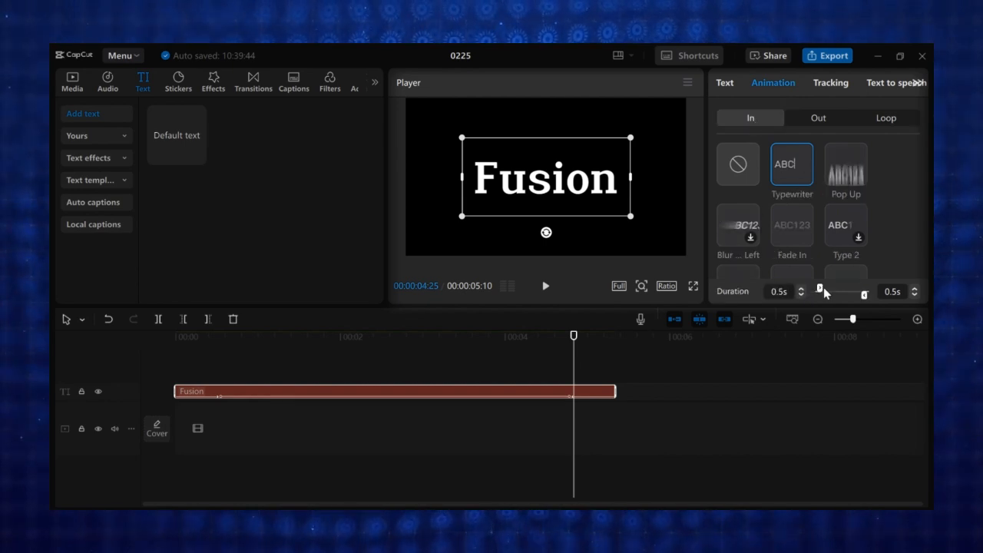
pyautogui.moveTo(820, 289); pyautogui.dragTo(827, 292)
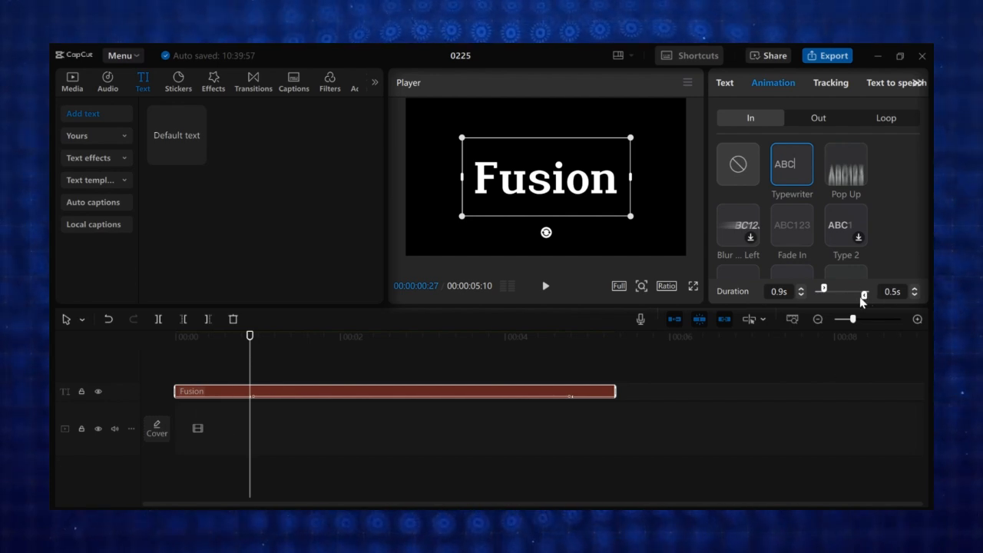
pyautogui.click(887, 118)
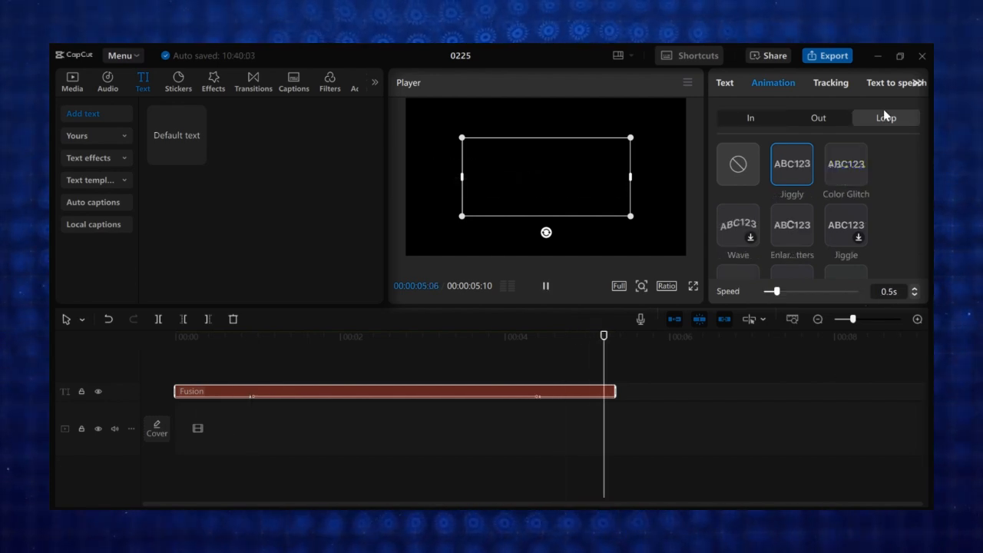
pyautogui.moveTo(781, 294)
pyautogui.mouseDown()
pyautogui.moveTo(846, 296)
pyautogui.moveTo(783, 298)
pyautogui.mouseUp()
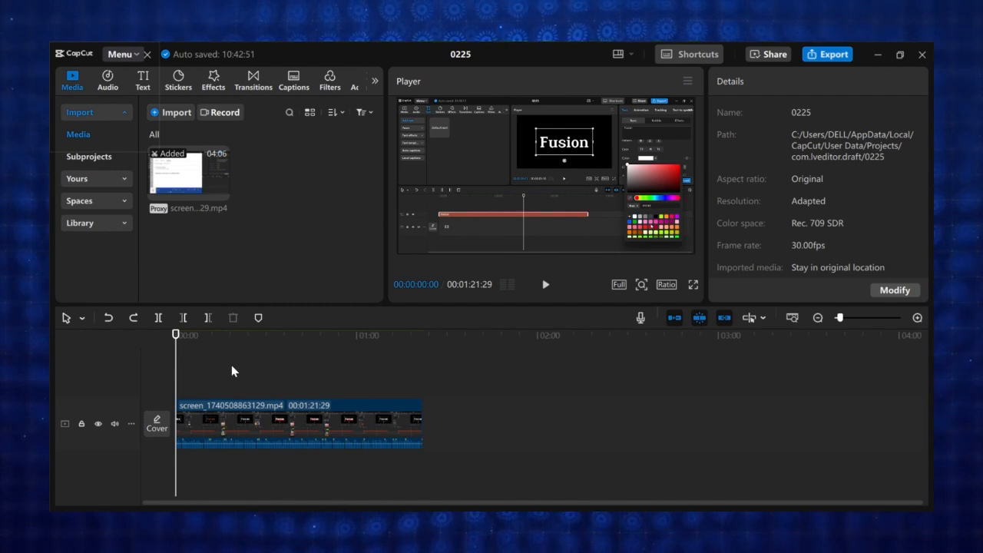
# Step: Generate auto captions for the screen recording clip with English as the spoken language
pyautogui.click(286, 74)
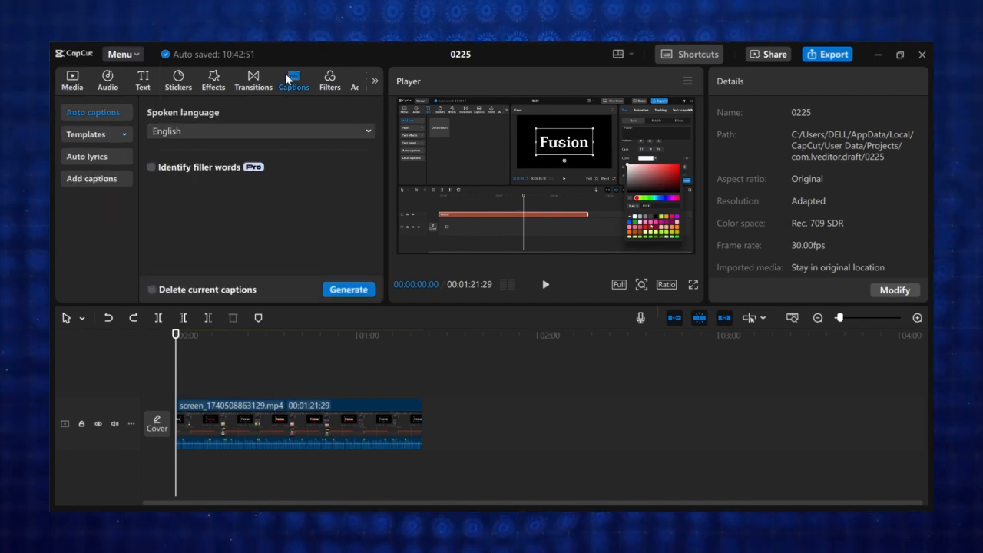
pyautogui.click(141, 81)
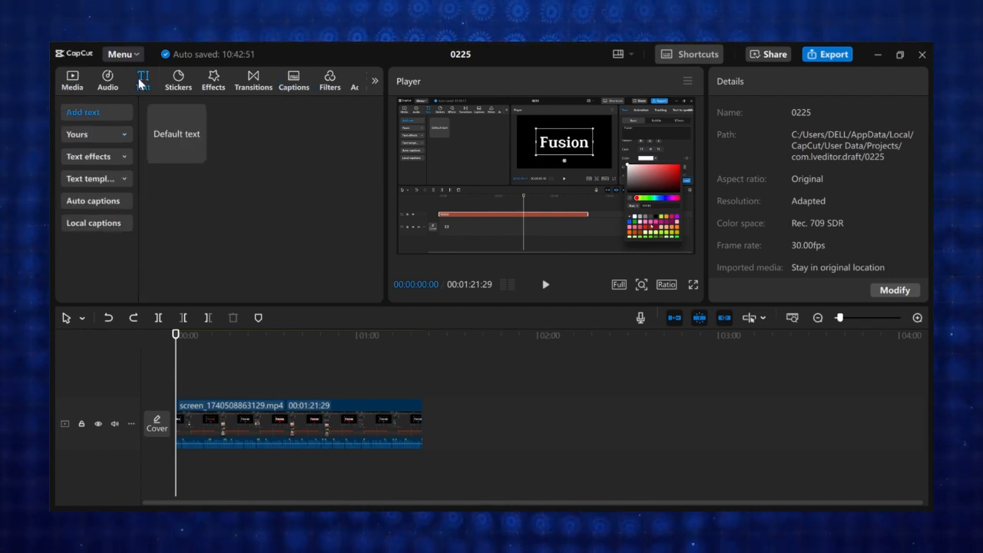
pyautogui.click(108, 202)
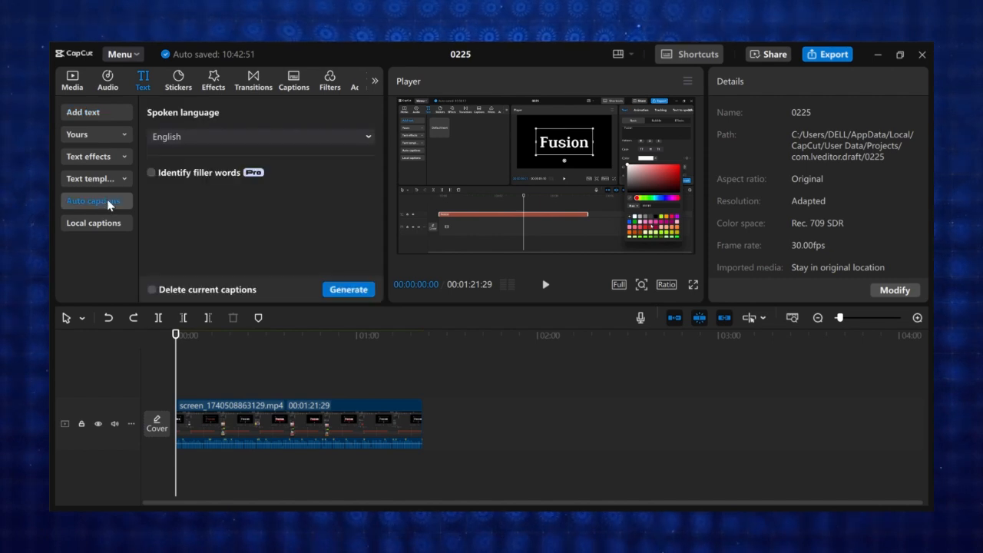
pyautogui.click(295, 81)
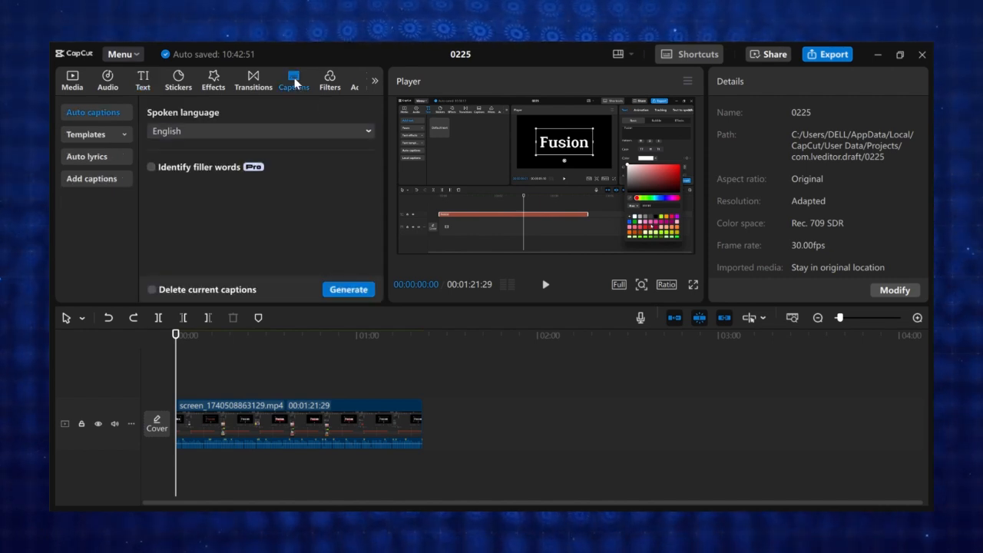
pyautogui.click(299, 132)
pyautogui.click(300, 132)
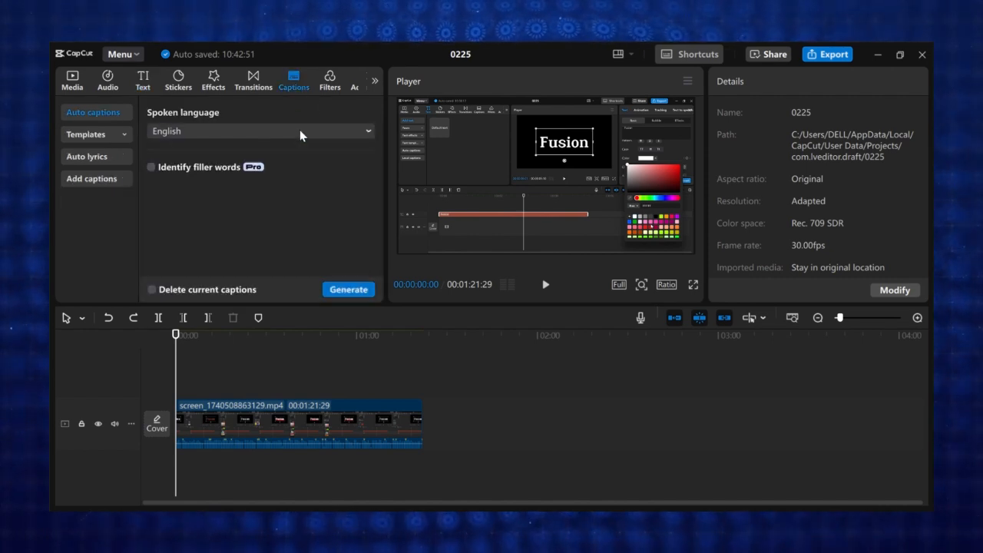
pyautogui.click(343, 291)
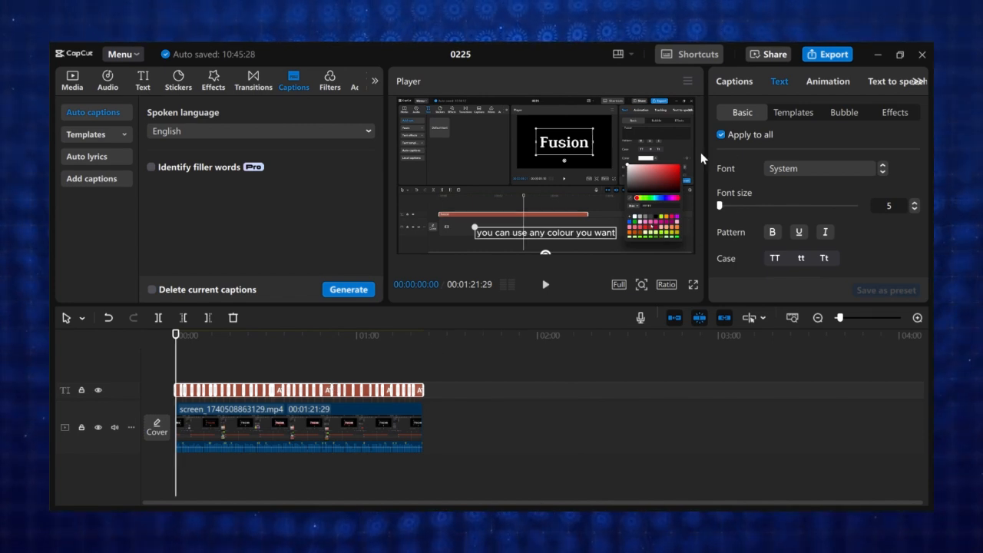
# Step: Go through the generated caption lines from line 25 on and select "then click on the animation tab here"
pyautogui.click(735, 81)
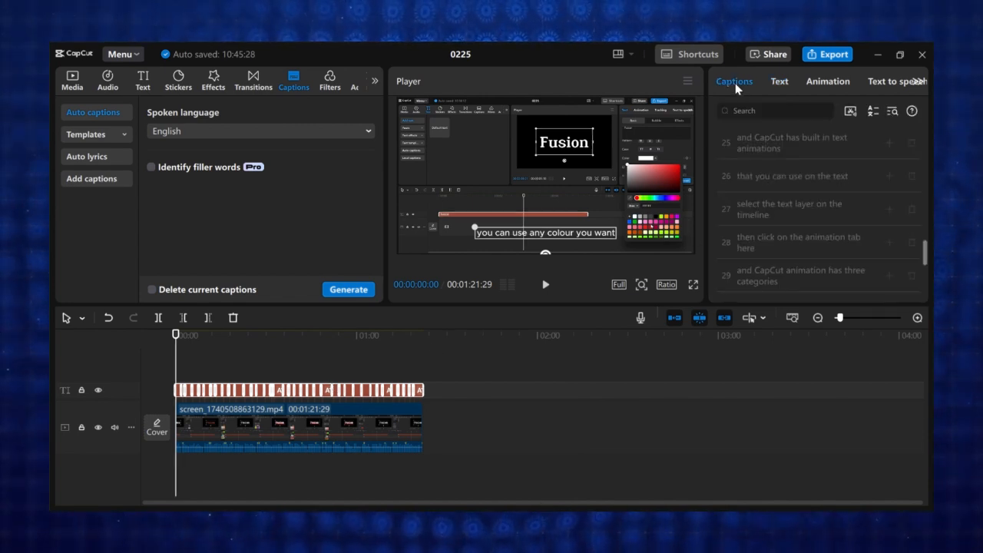
pyautogui.click(768, 148)
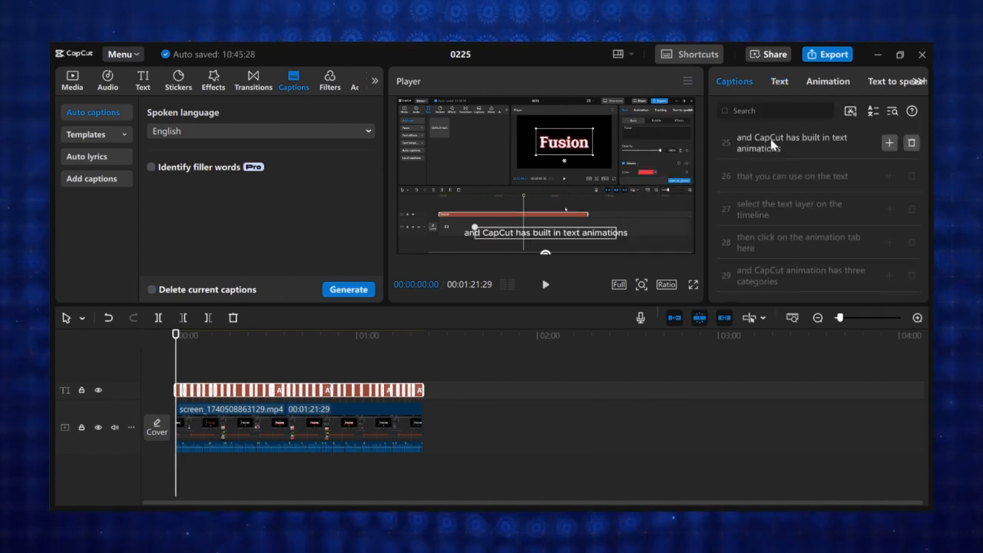
pyautogui.click(787, 177)
pyautogui.click(784, 206)
pyautogui.click(777, 234)
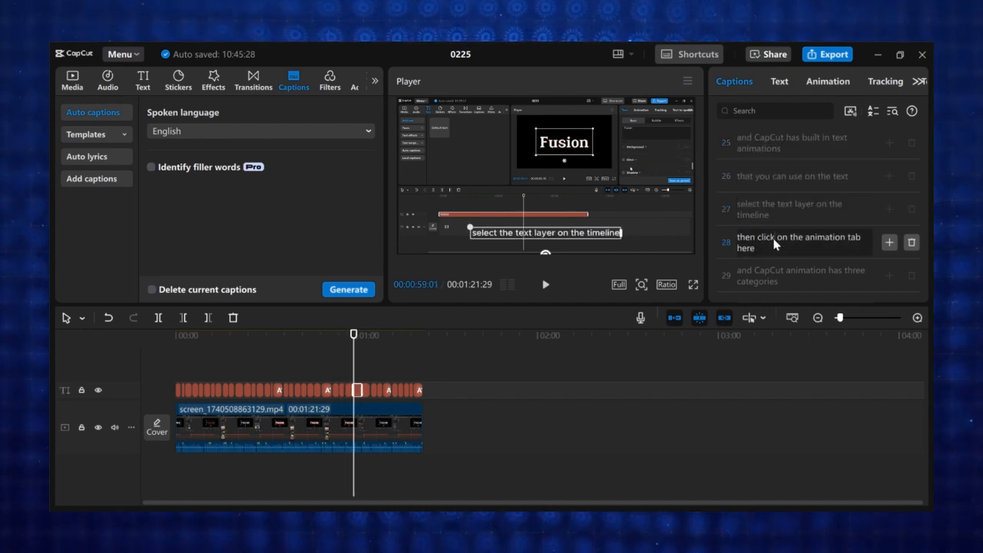
# Step: Set the font size of all captions to 8 and their text color to red FE2828
pyautogui.click(774, 81)
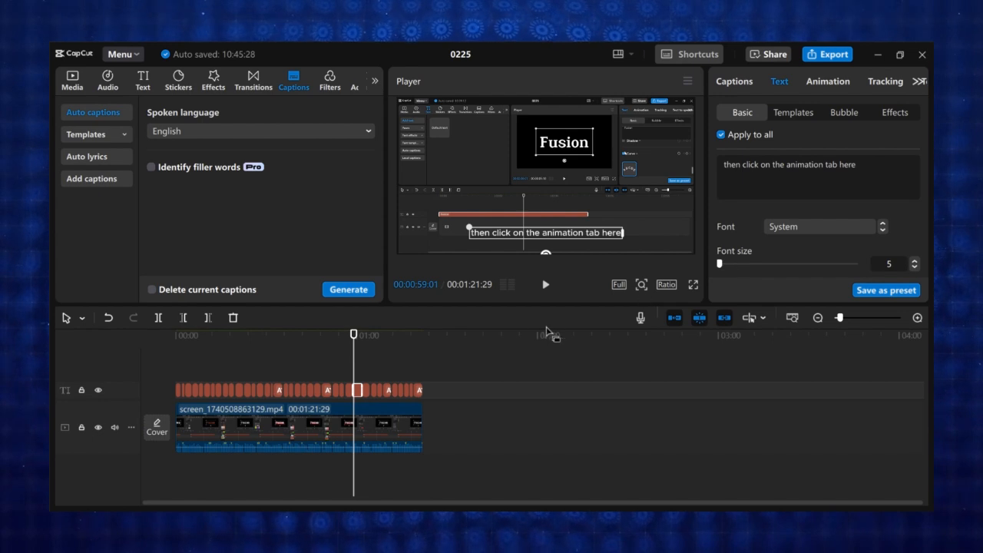
pyautogui.moveTo(720, 265); pyautogui.dragTo(721, 266)
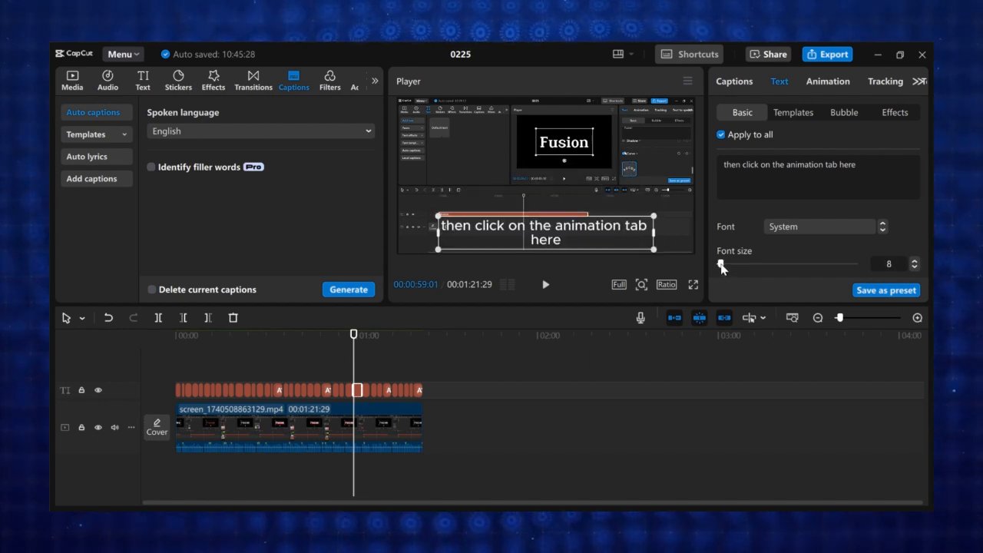
pyautogui.scroll(-4, 763, 208)
pyautogui.click(787, 226)
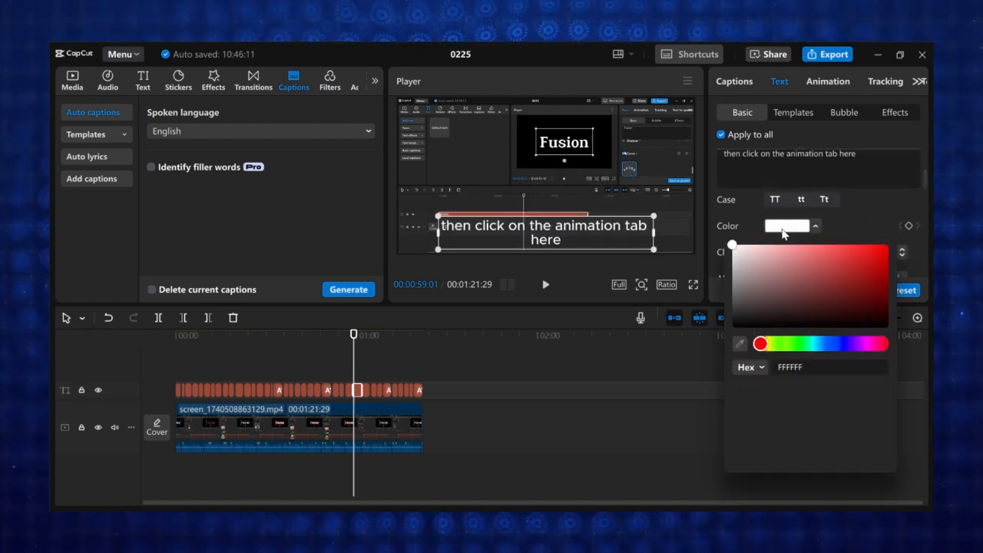
pyautogui.moveTo(860, 269); pyautogui.dragTo(919, 243)
pyautogui.click(865, 247)
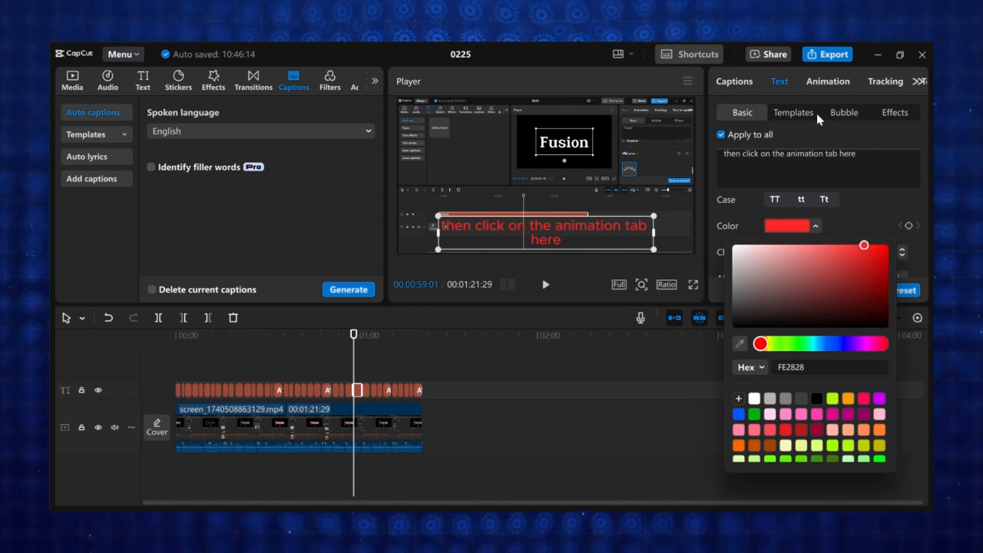
# Step: Try the Typewriter and Pop Up in animations on the selected caption, and apply the first caption animation with the purple word highlight
pyautogui.click(830, 81)
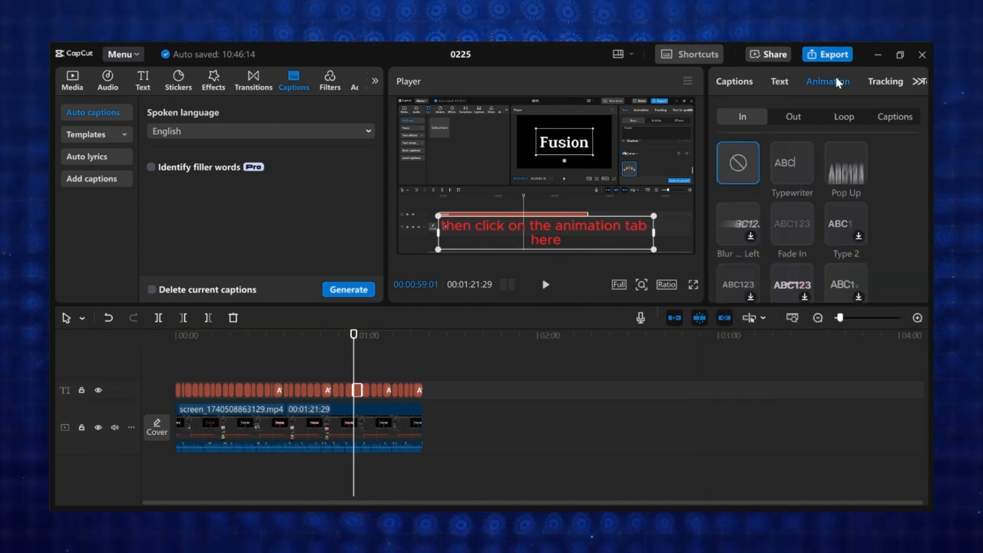
pyautogui.click(796, 164)
pyautogui.click(828, 162)
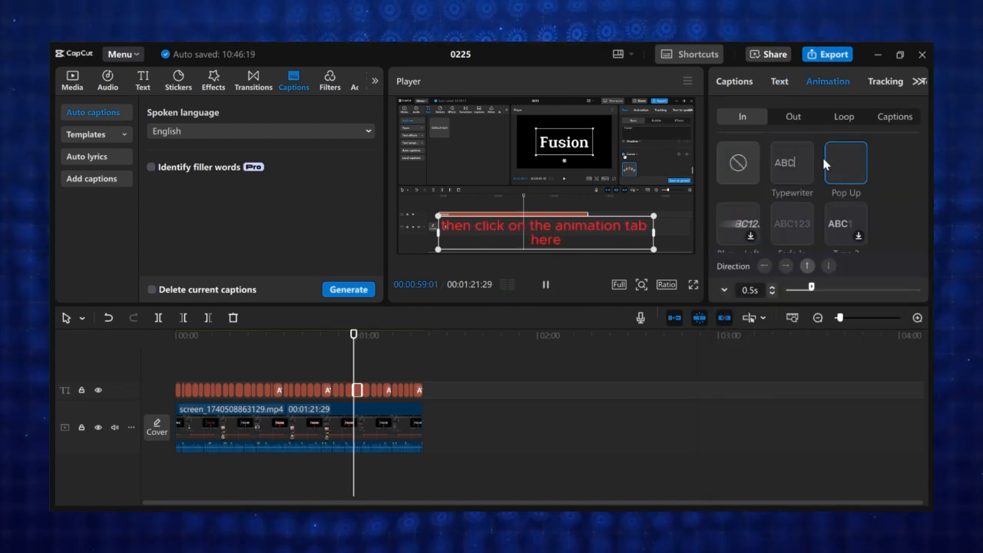
pyautogui.click(879, 117)
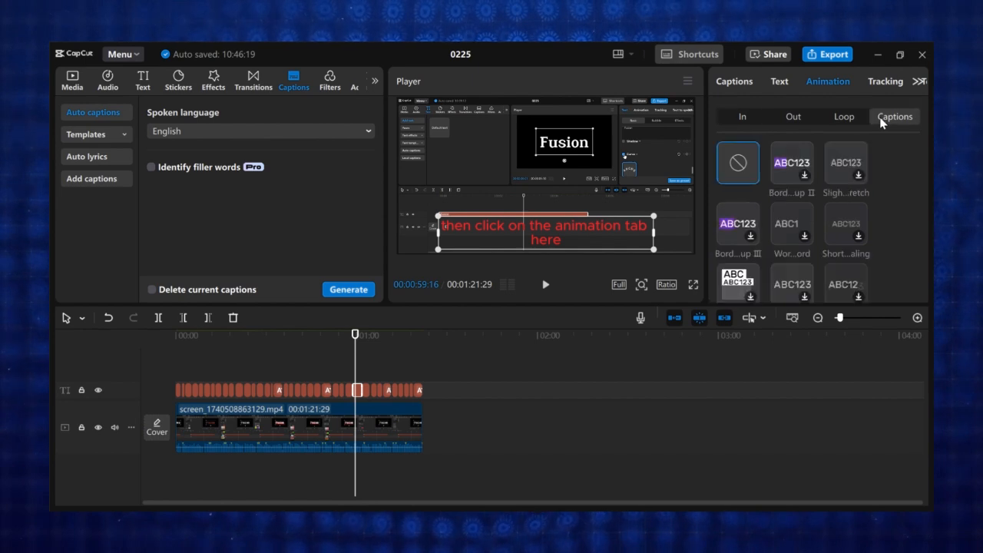
pyautogui.click(809, 176)
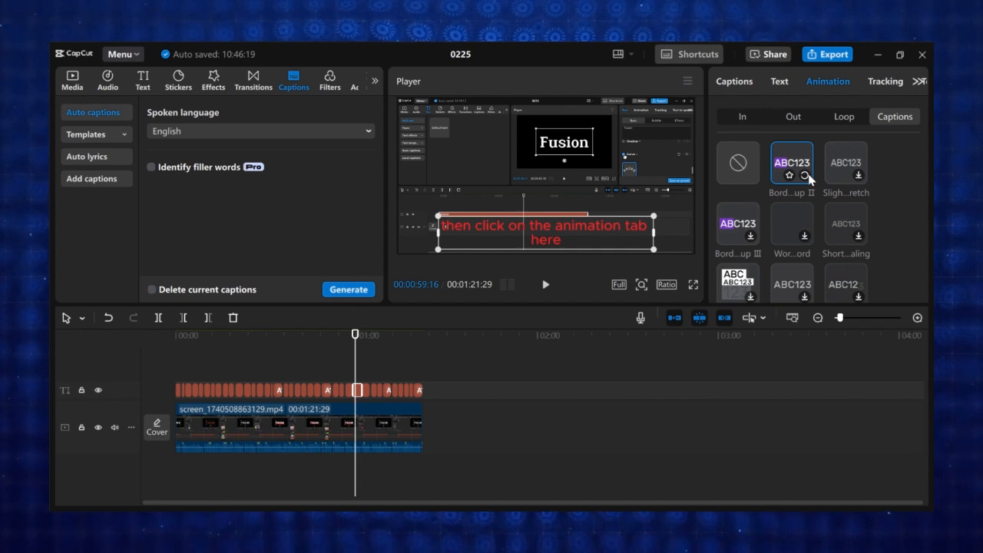
# Step: Turn off applying text settings to all captions and preview the animated caption
pyautogui.click(778, 80)
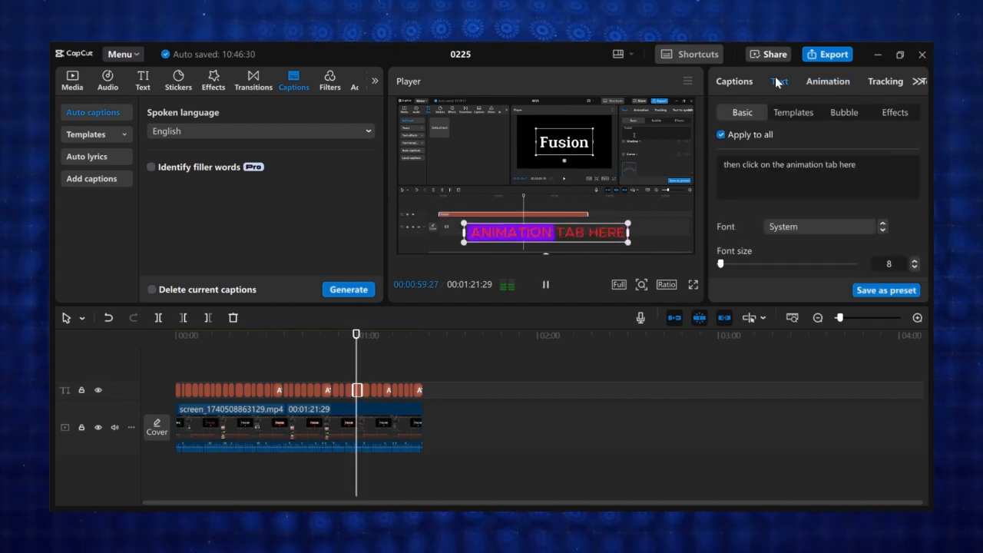
pyautogui.press('space')
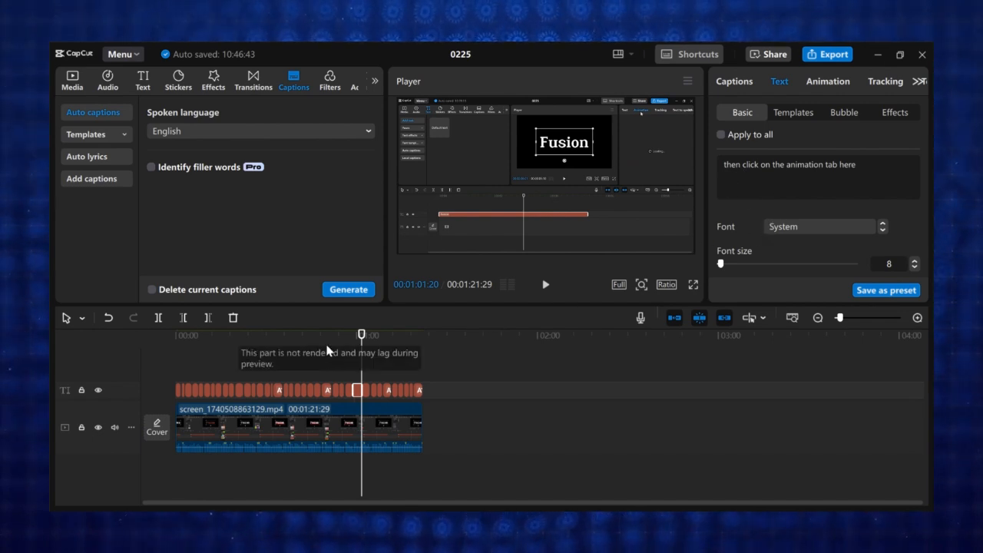
pyautogui.moveTo(365, 369); pyautogui.dragTo(436, 358)
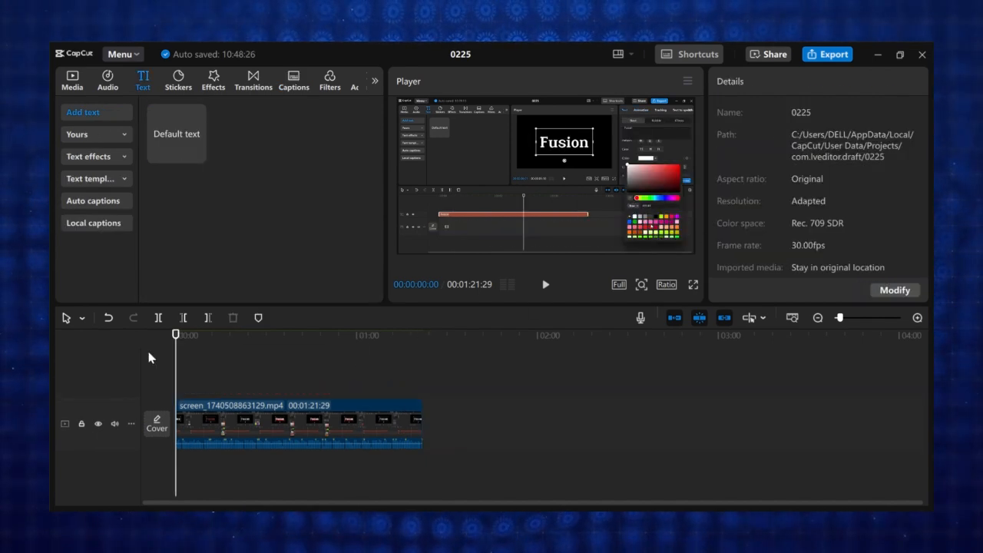
# Step: Add a default text clip above the video at the start of the timeline
pyautogui.click(198, 155)
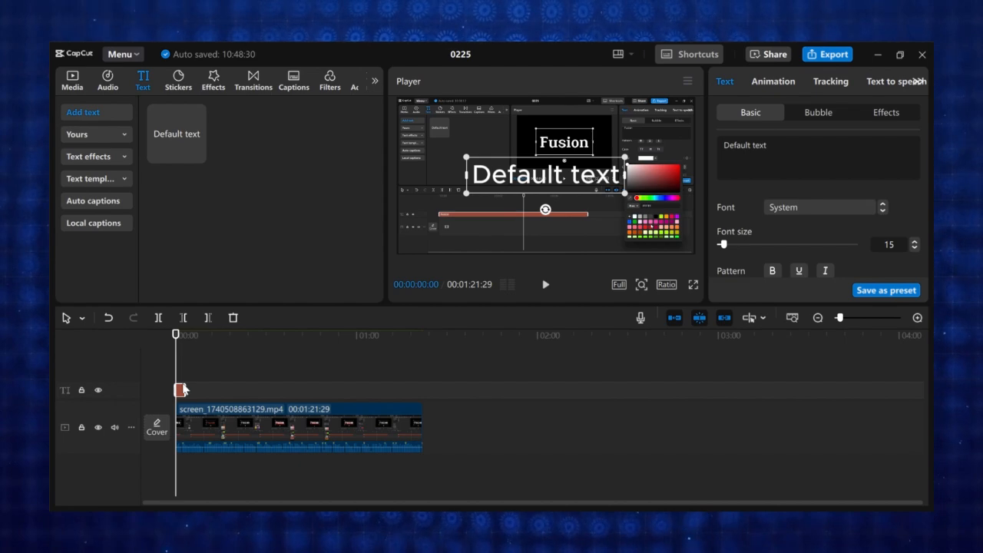
# Step: Replace the default text with "type here" and slightly lengthen its clip on the timeline
pyautogui.moveTo(777, 145); pyautogui.dragTo(719, 147)
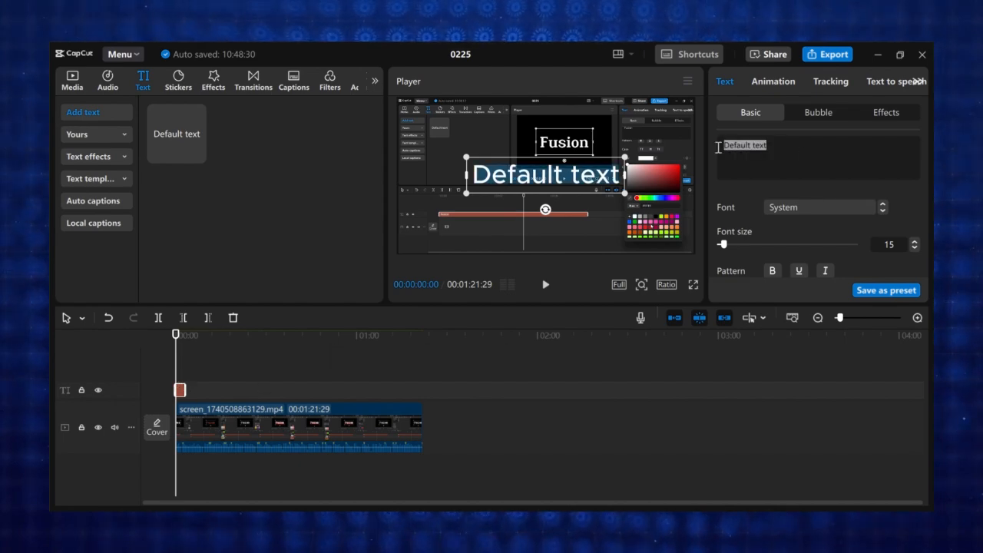
pyautogui.write('type here')
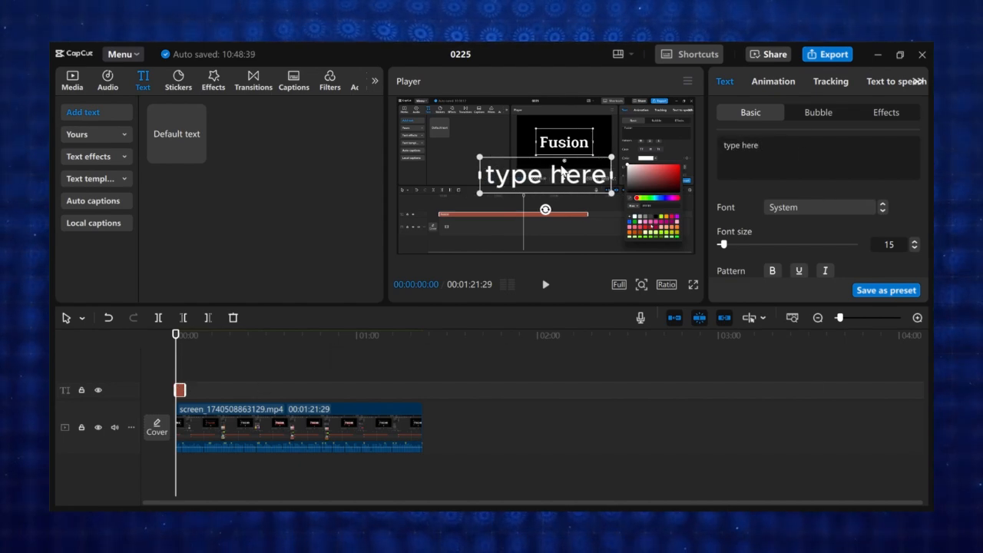
pyautogui.rightClick(185, 393)
pyautogui.click(192, 388)
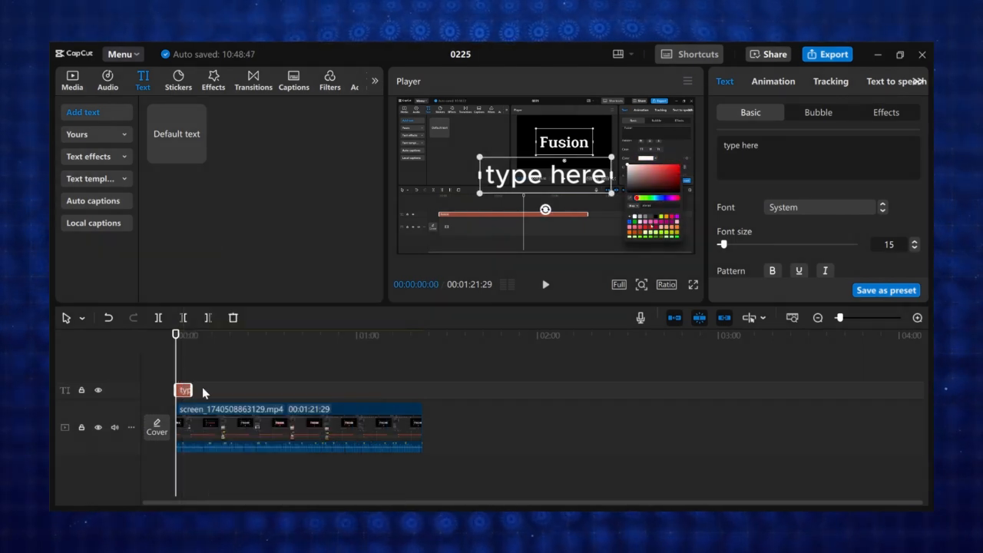
# Step: Place a copy of the text clip directly behind the first one and change its text to "type here again"
pyautogui.rightClick(197, 382)
pyautogui.click(221, 390)
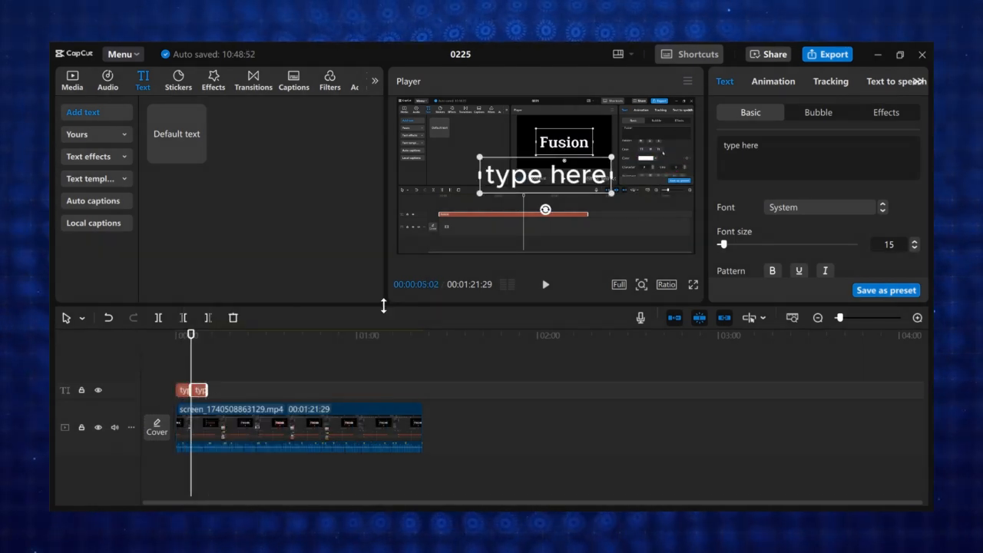
pyautogui.click(770, 145)
pyautogui.write('again')
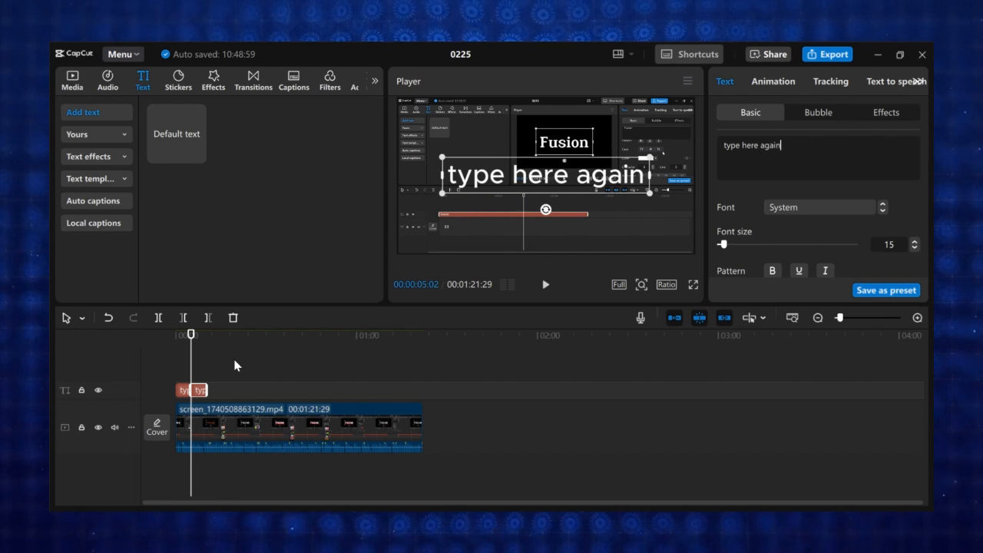
# Step: Add three more copies of the "type here again" clip one after another along the text track
pyautogui.moveTo(200, 392); pyautogui.dragTo(213, 388)
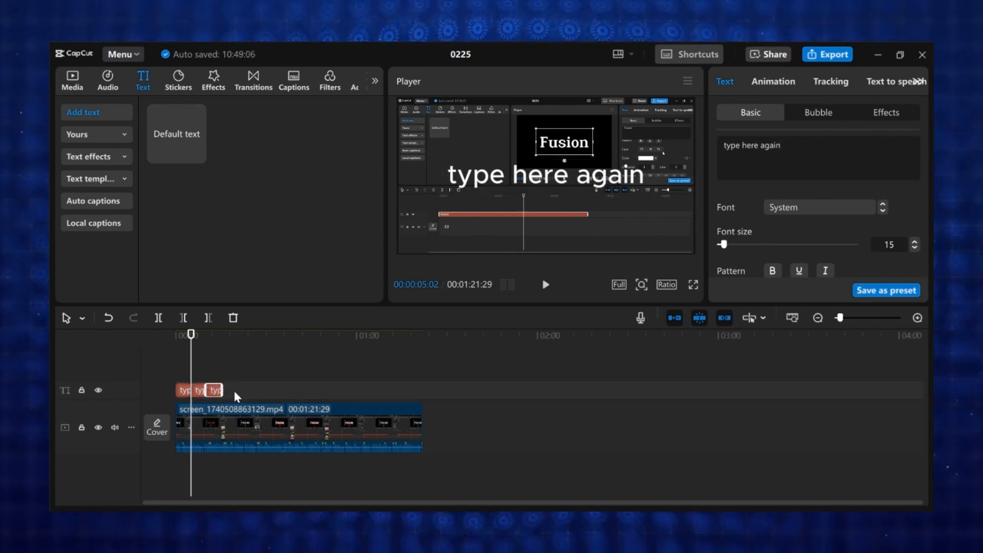
pyautogui.click(917, 317)
pyautogui.hotkey('ctrl', 'v')
pyautogui.hotkey('ctrl', 'v')
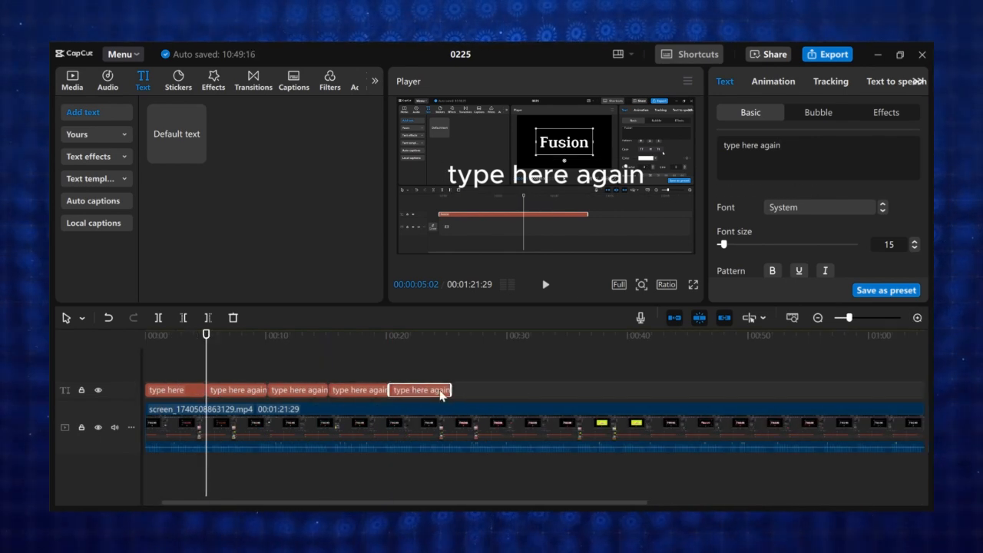
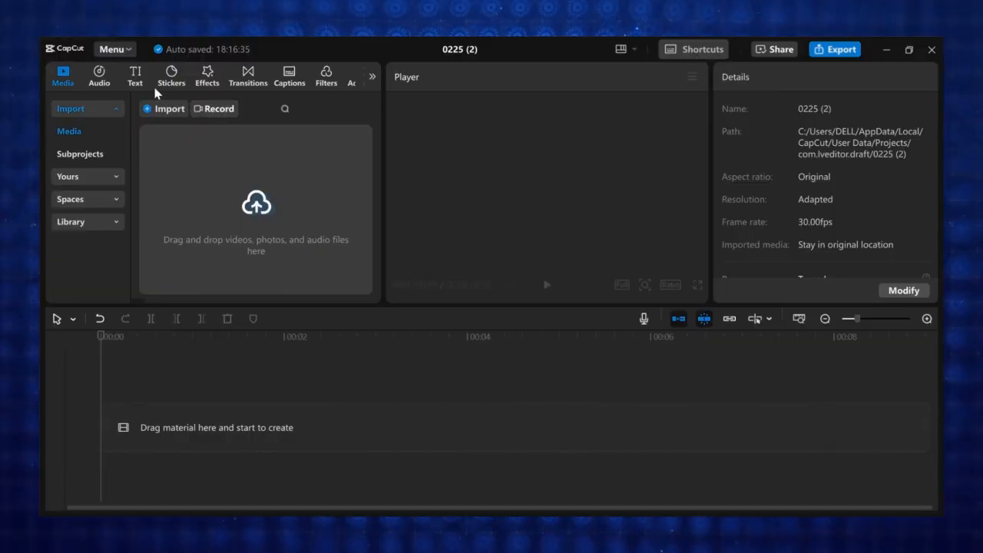
# Step: Add a default text clip to the empty timeline and change its text to "FUSION FRAMES"
pyautogui.click(134, 74)
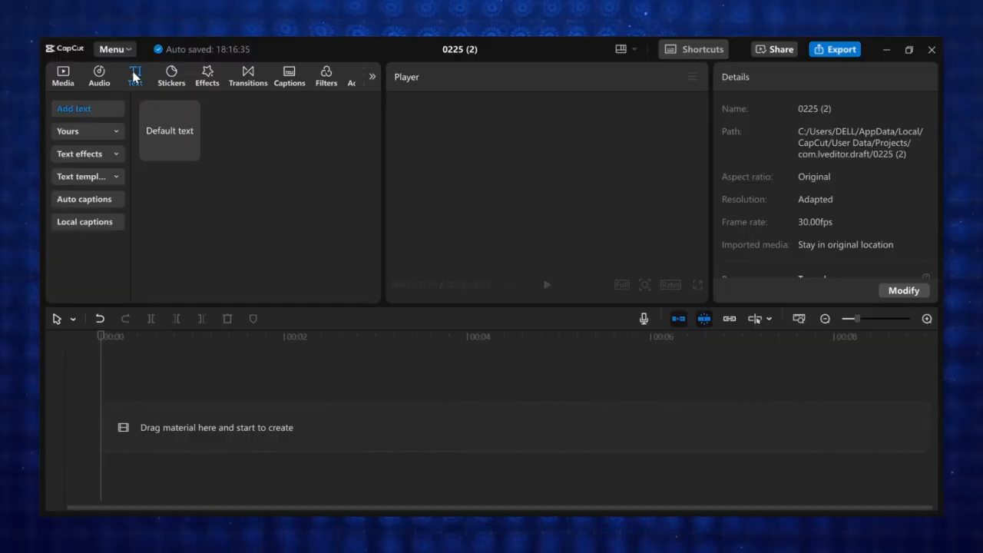
pyautogui.click(190, 153)
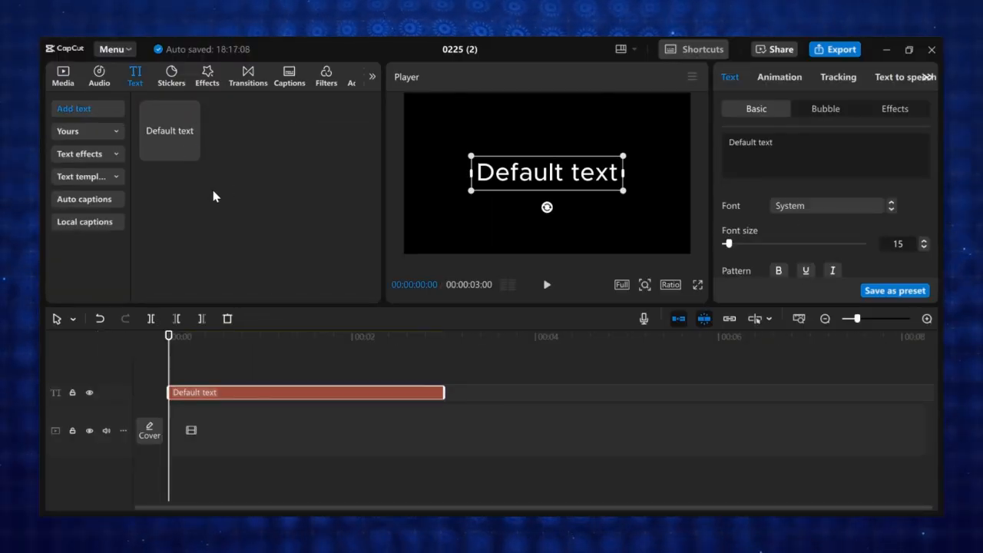
pyautogui.moveTo(774, 142); pyautogui.dragTo(710, 147)
pyautogui.write('FUSION FRAMES')
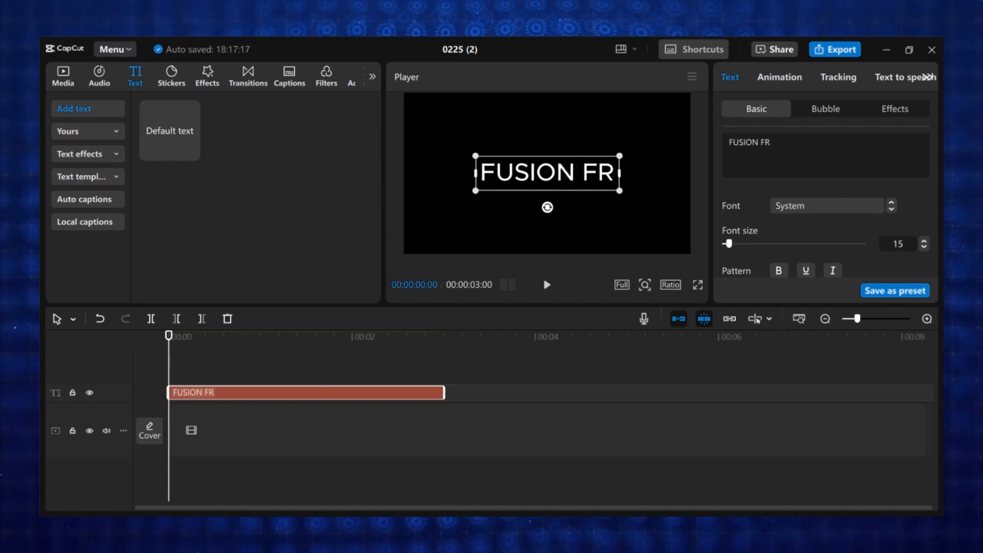
# Step: Set the title's font to Anton and scale the text up slightly in the player
pyautogui.click(815, 206)
pyautogui.scroll(-8, 845, 292)
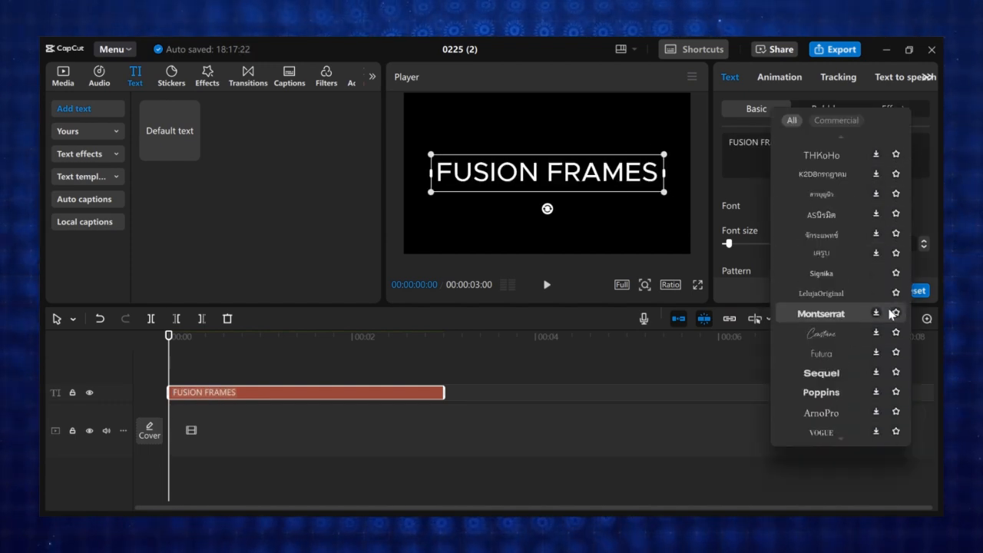
pyautogui.click(822, 217)
pyautogui.click(653, 214)
pyautogui.click(547, 173)
pyautogui.moveTo(606, 155); pyautogui.dragTo(623, 149)
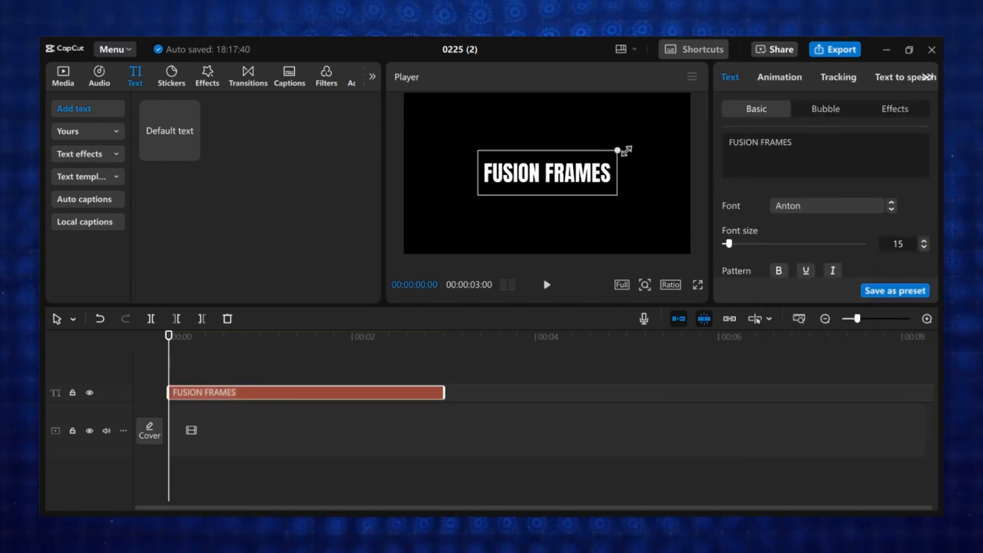
# Step: Apply the Typewriter in animation and the Jiggly loop animation to the title, with its clip extended to 00:00:04:08
pyautogui.click(777, 77)
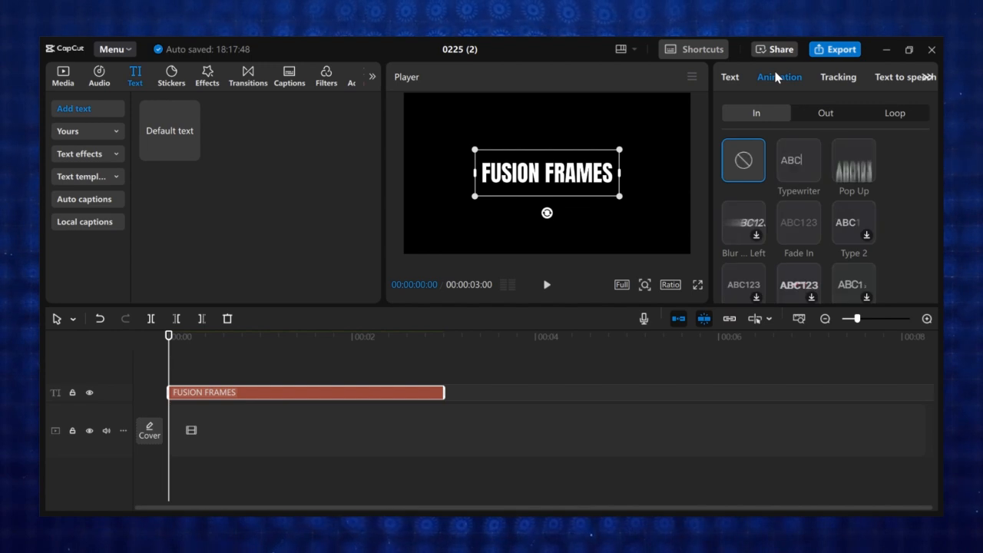
pyautogui.click(800, 176)
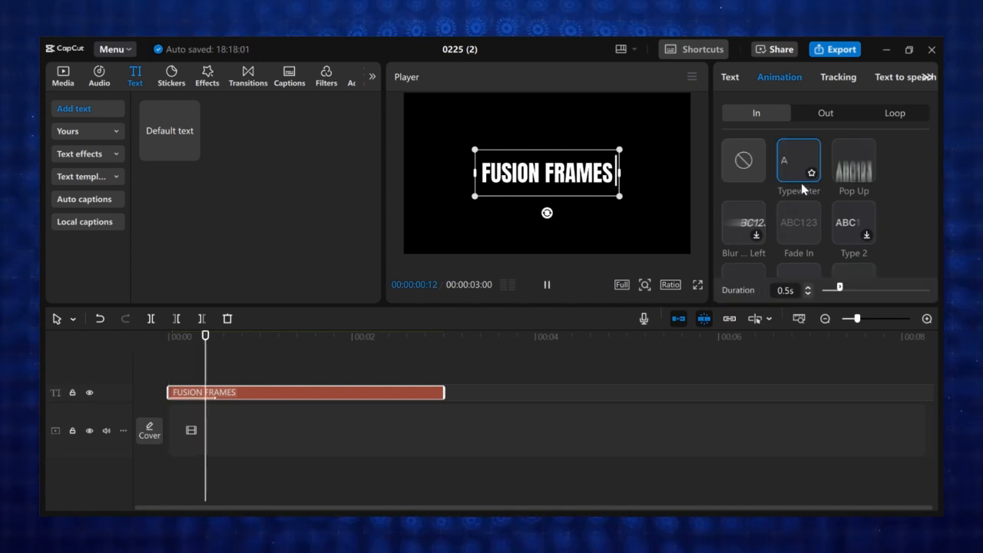
pyautogui.click(893, 114)
pyautogui.click(851, 176)
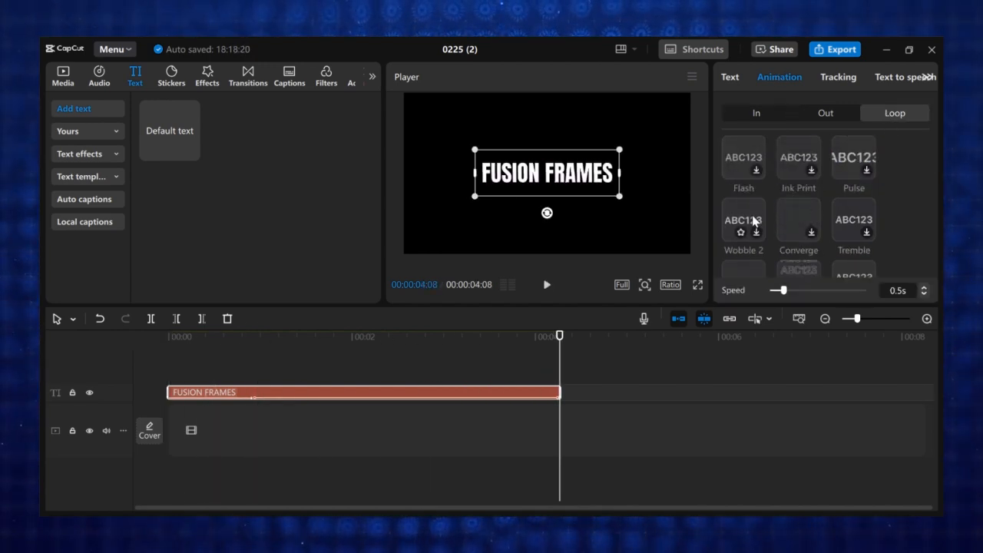
pyautogui.click(799, 163)
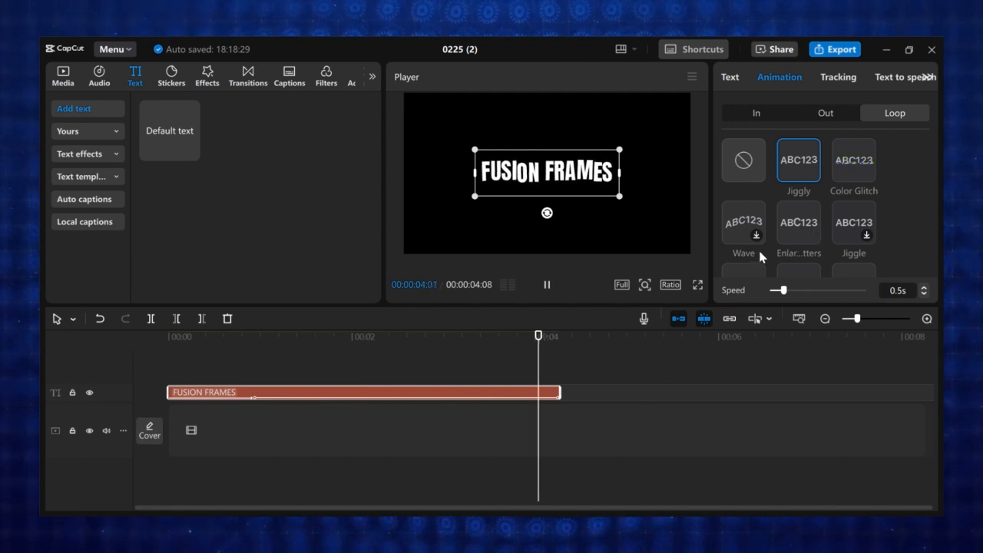
# Step: Try a red text color on the title and set it back to white
pyautogui.click(729, 77)
pyautogui.click(795, 223)
pyautogui.click(860, 262)
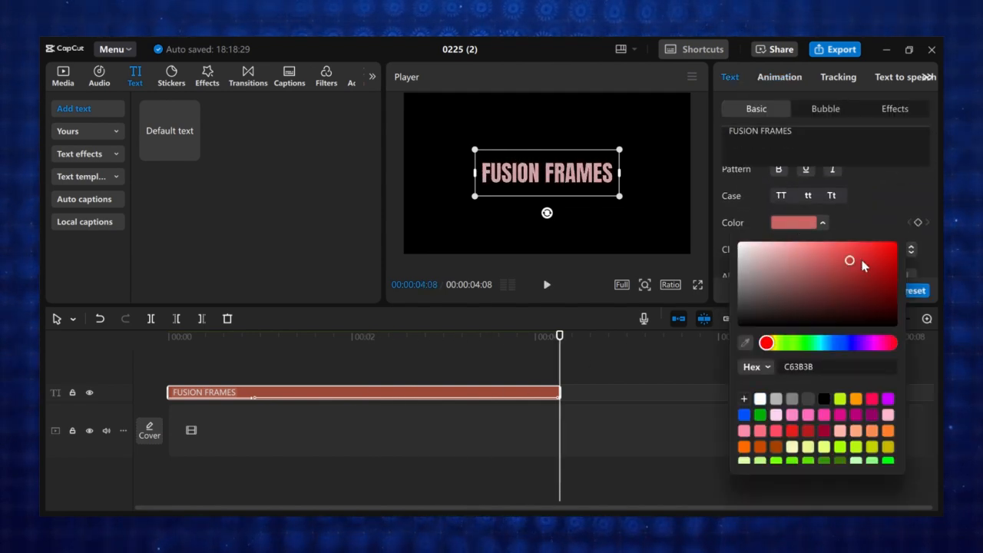
pyautogui.click(737, 244)
# Step: Enable the glow effect on the FUSION FRAMES title
pyautogui.scroll(-10, 742, 228)
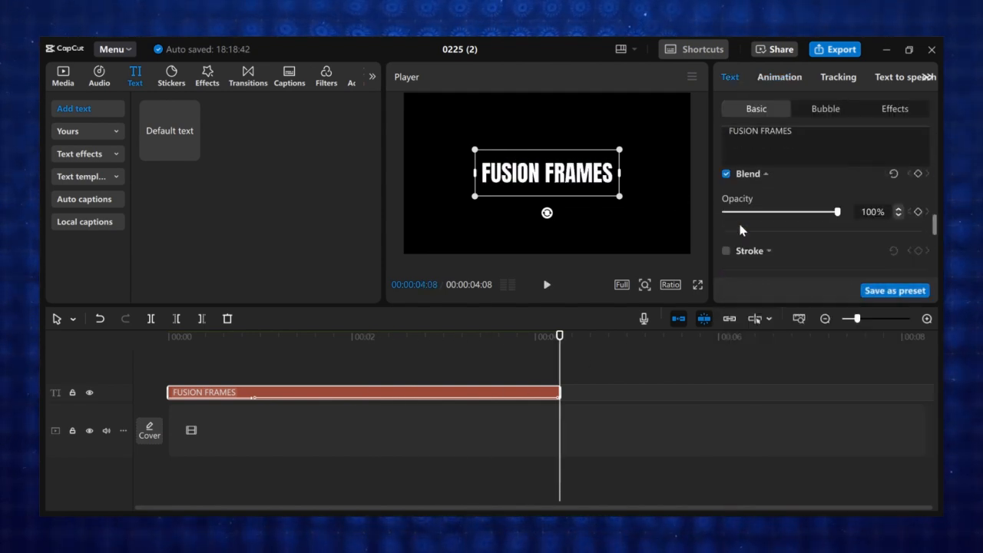
pyautogui.scroll(3, 742, 228)
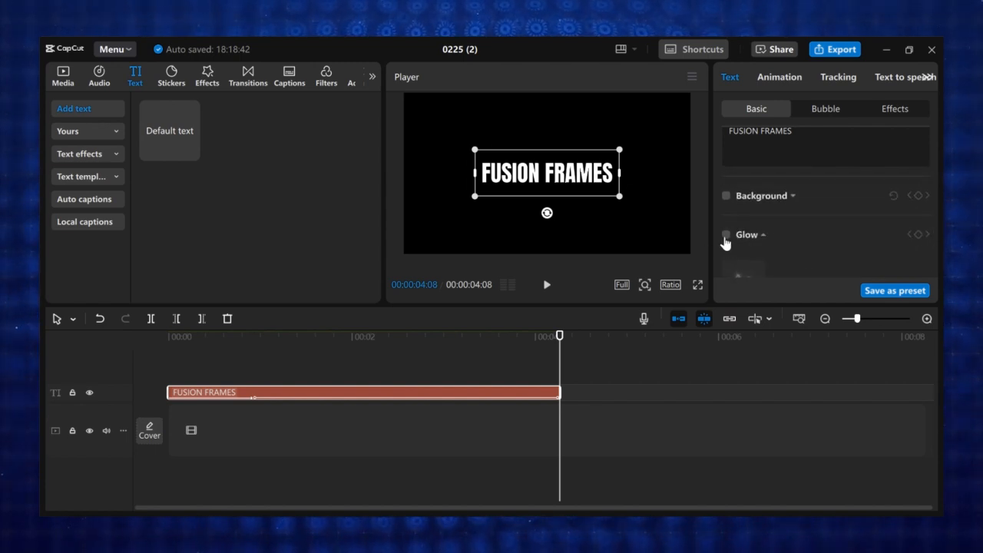
pyautogui.click(726, 235)
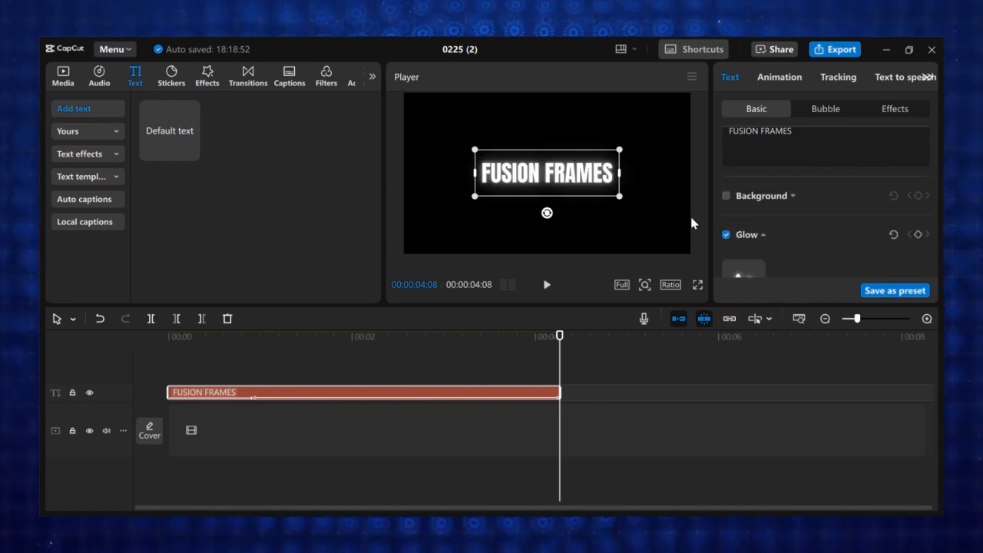
pyautogui.scroll(-1, 730, 221)
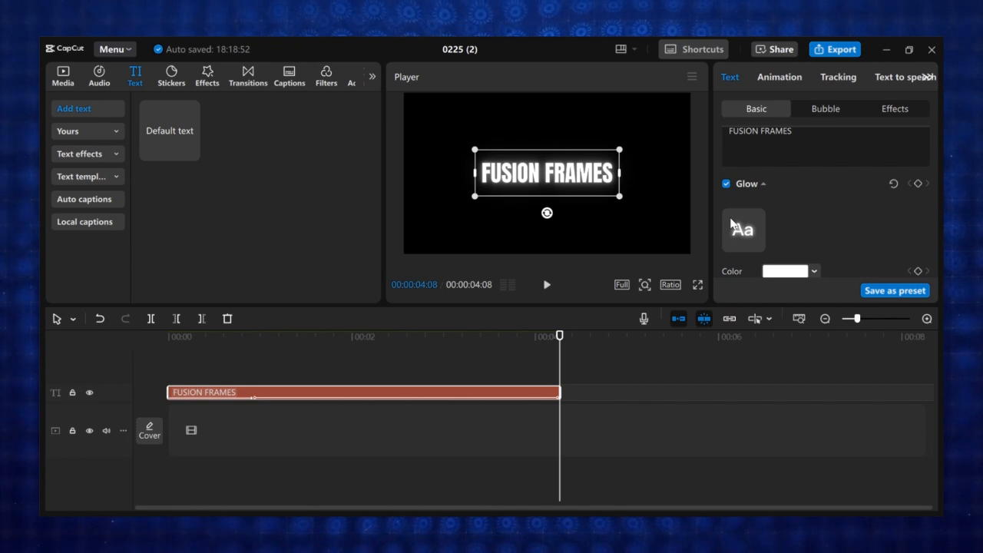
# Step: Try red FF0000 as the title's text color and settle on a pale yellow
pyautogui.scroll(-2, 731, 225)
pyautogui.scroll(4, 731, 225)
pyautogui.click(793, 238)
pyautogui.click(897, 257)
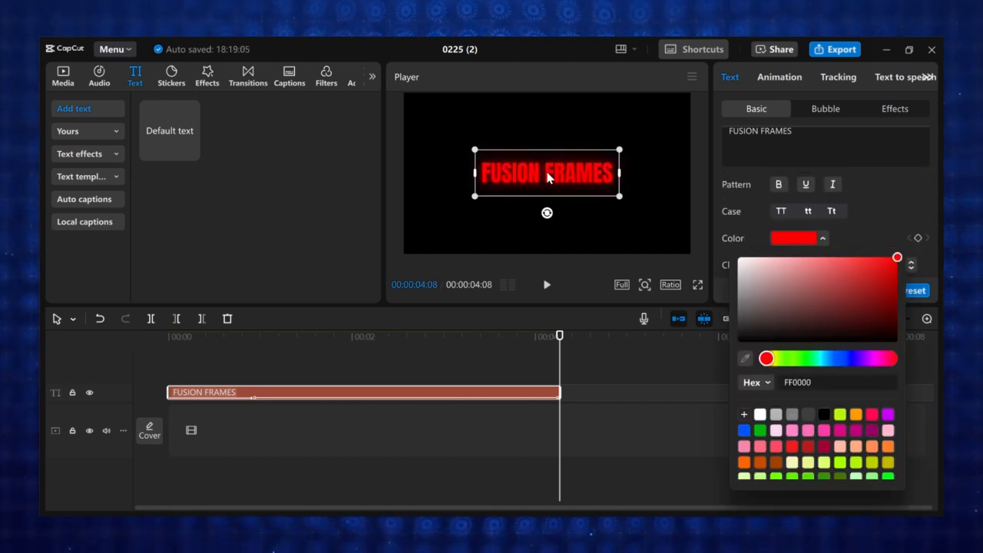
pyautogui.moveTo(871, 319)
pyautogui.mouseDown()
pyautogui.moveTo(883, 336)
pyautogui.moveTo(871, 279)
pyautogui.moveTo(897, 283)
pyautogui.moveTo(816, 260)
pyautogui.moveTo(647, 246)
pyautogui.mouseUp()
pyautogui.click(782, 358)
pyautogui.click(823, 273)
# Step: Set the title's glow intensity to 44 and its range to 29, and play the animation
pyautogui.scroll(-3, 758, 254)
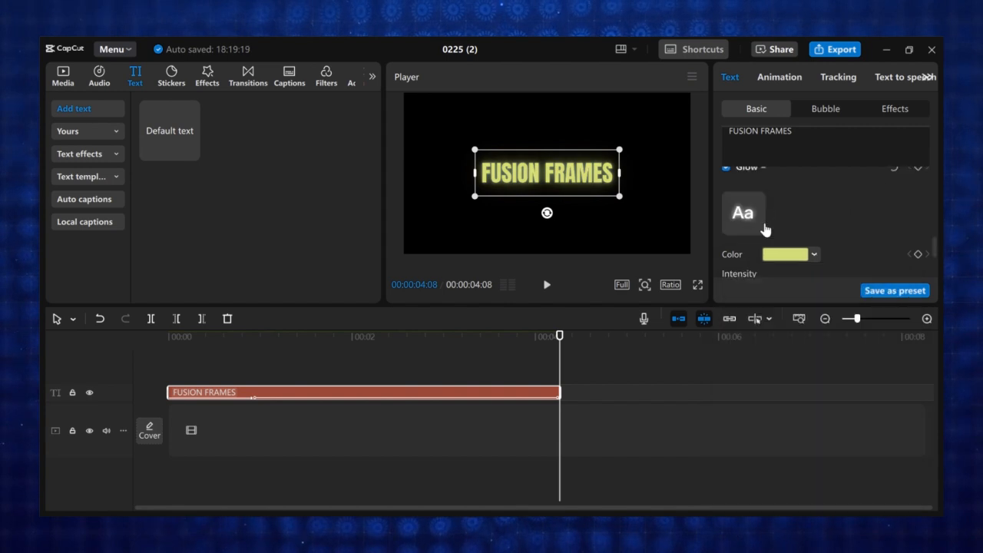
pyautogui.moveTo(779, 239); pyautogui.dragTo(728, 220)
pyautogui.scroll(-1, 763, 258)
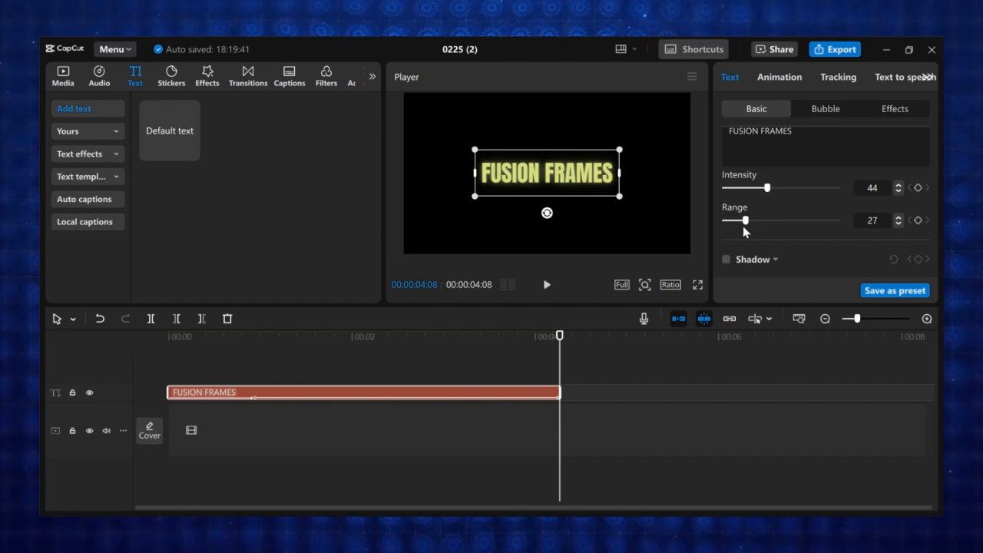
pyautogui.press('space')
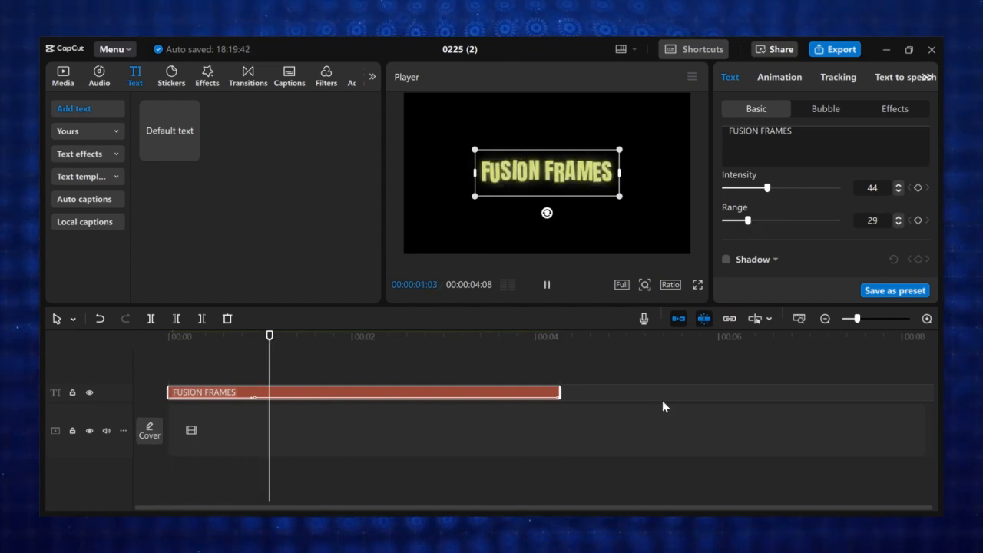
pyautogui.press('space')
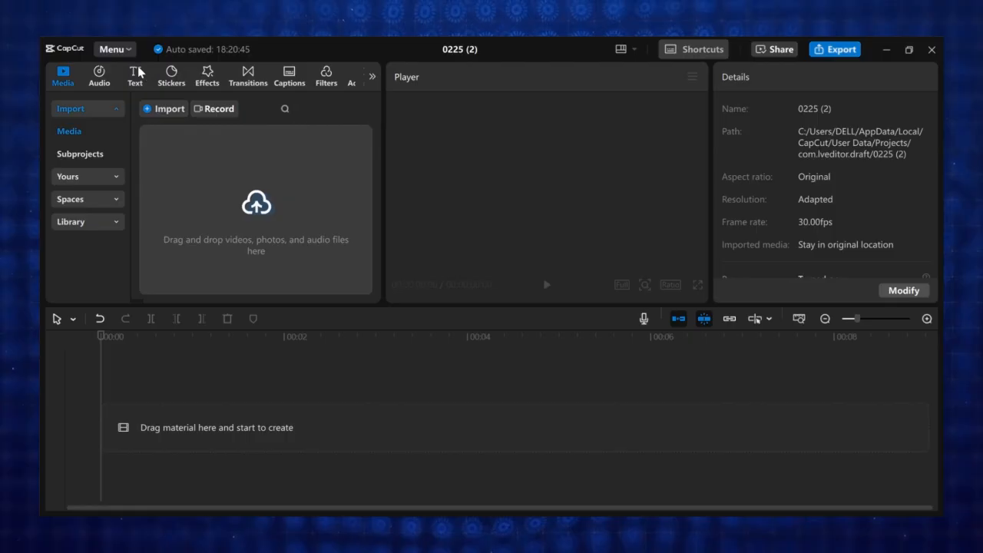
# Step: Add a default text clip to the empty timeline and change its text to "fusion"
pyautogui.click(135, 75)
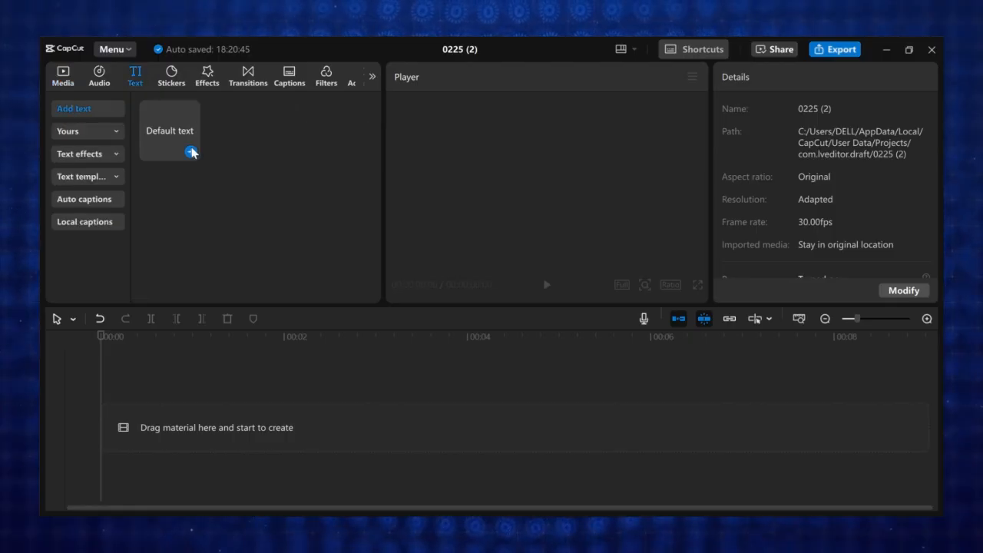
pyautogui.click(191, 154)
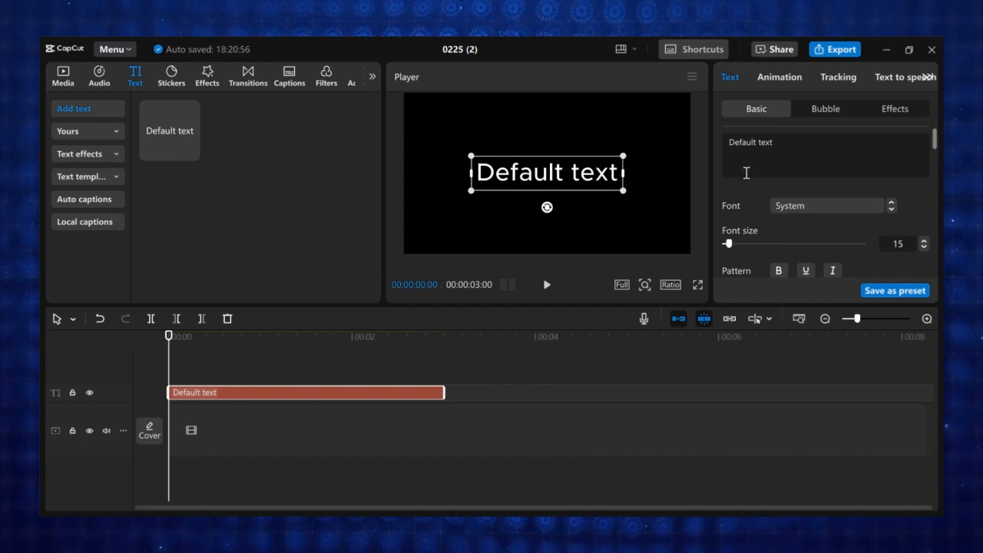
pyautogui.write('fusion')
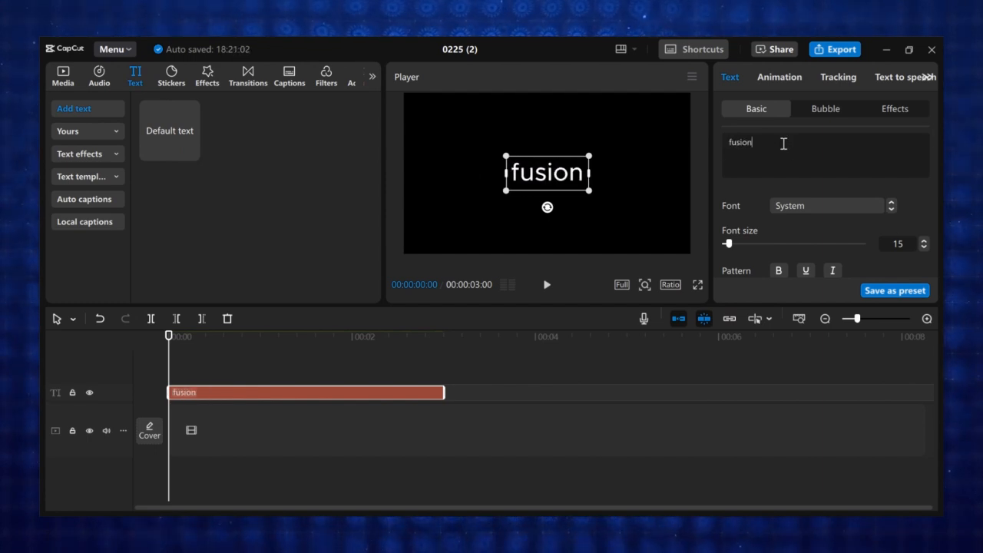
# Step: Set the text's font to Montserrat with a capital F, and enlarge it in the player
pyautogui.click(816, 205)
pyautogui.scroll(-3, 799, 230)
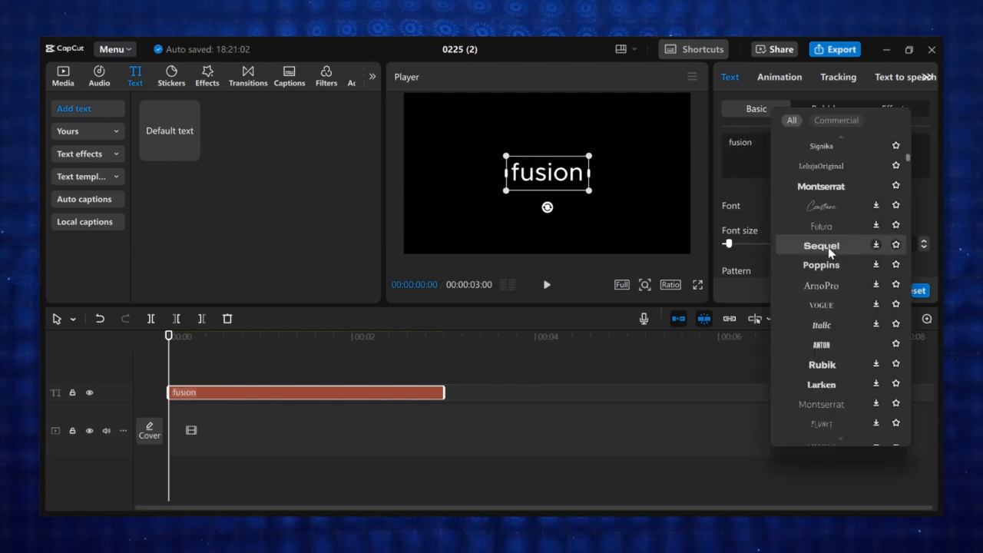
pyautogui.click(817, 125)
pyautogui.moveTo(589, 155); pyautogui.dragTo(649, 127)
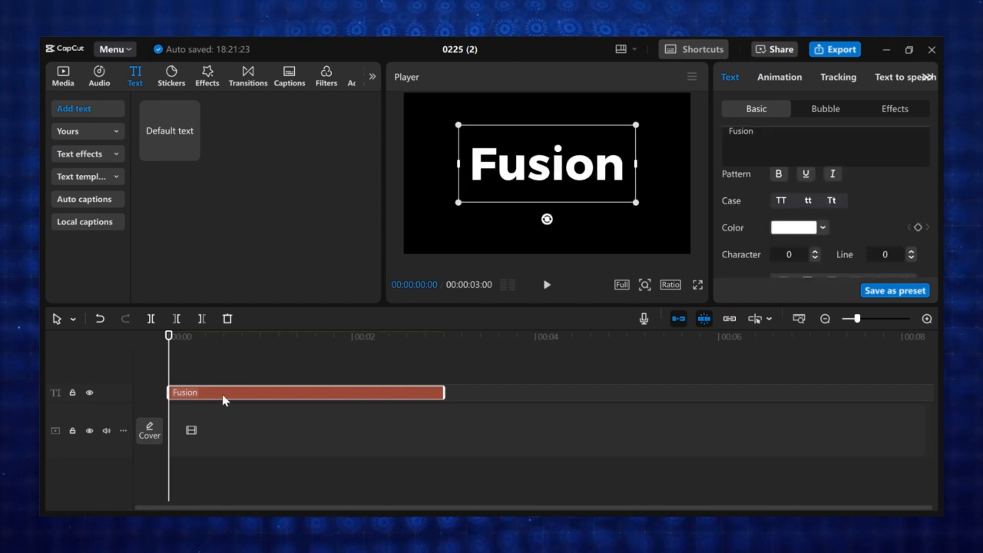
# Step: Duplicate the Fusion clip onto a text track above and move the copy just below the original in the player
pyautogui.moveTo(222, 394); pyautogui.dragTo(221, 368)
pyautogui.moveTo(594, 176); pyautogui.dragTo(594, 213)
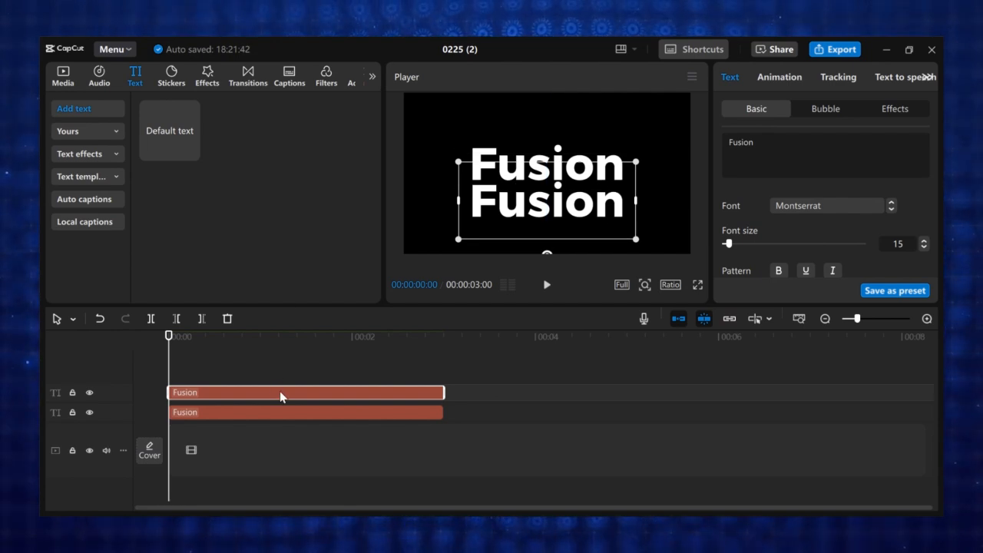
# Step: Convert the upper Fusion clip into a compound clip and turn it into an upside-down mirrored reflection beneath the original text
pyautogui.rightClick(280, 392)
pyautogui.click(344, 360)
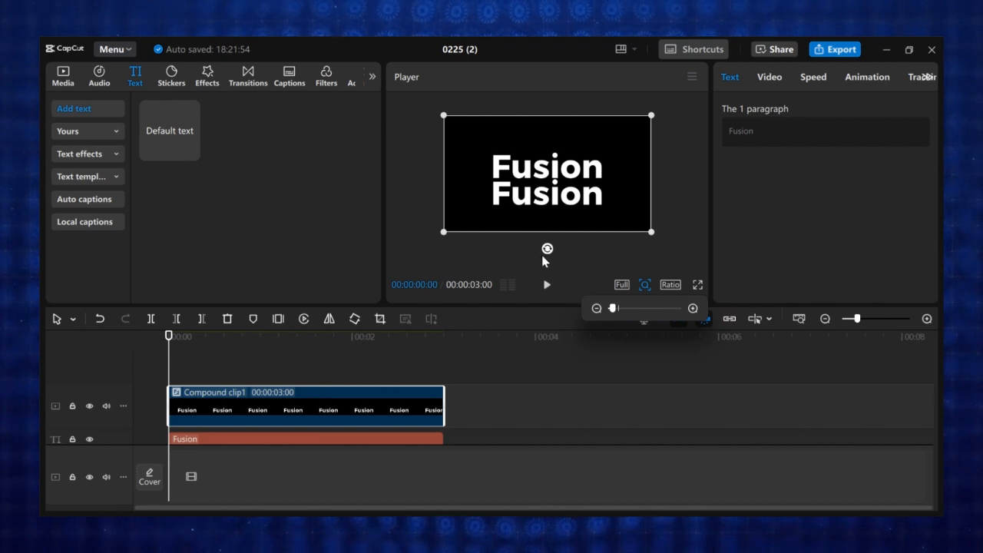
pyautogui.moveTo(547, 249); pyautogui.dragTo(555, 81)
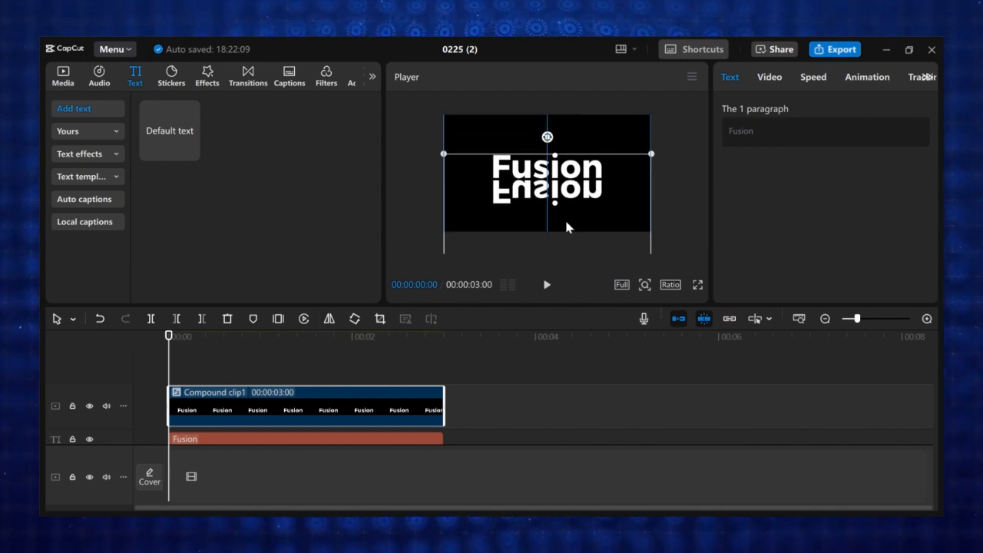
# Step: Apply a Split mask to the mirrored Fusion clip, flip its direction, and feather its edge so the reflection fades downward
pyautogui.click(448, 274)
pyautogui.click(299, 413)
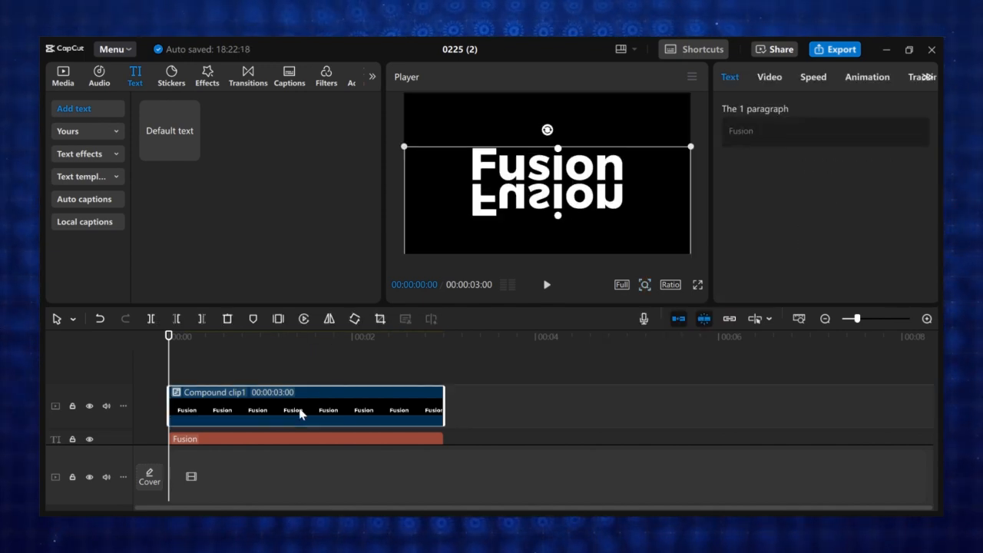
pyautogui.click(769, 77)
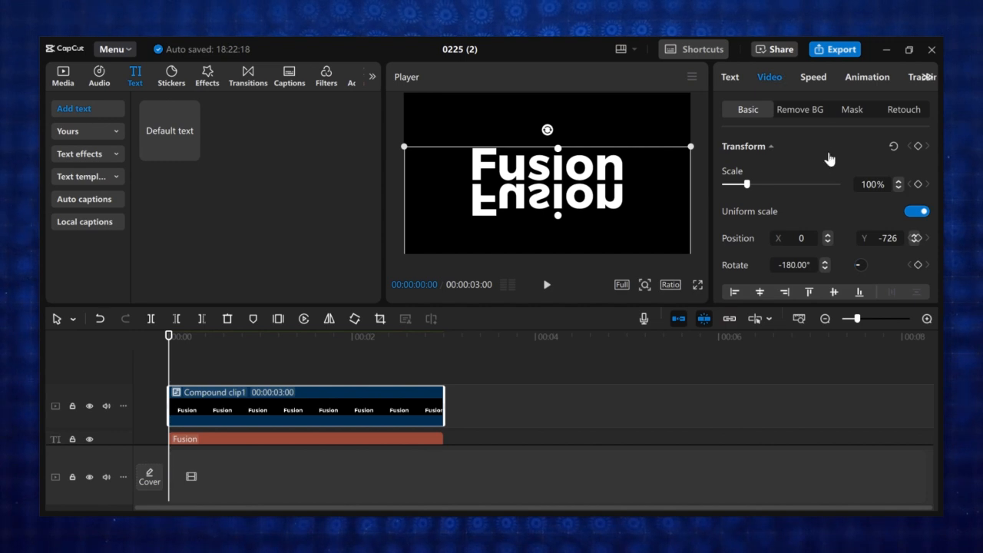
pyautogui.click(854, 110)
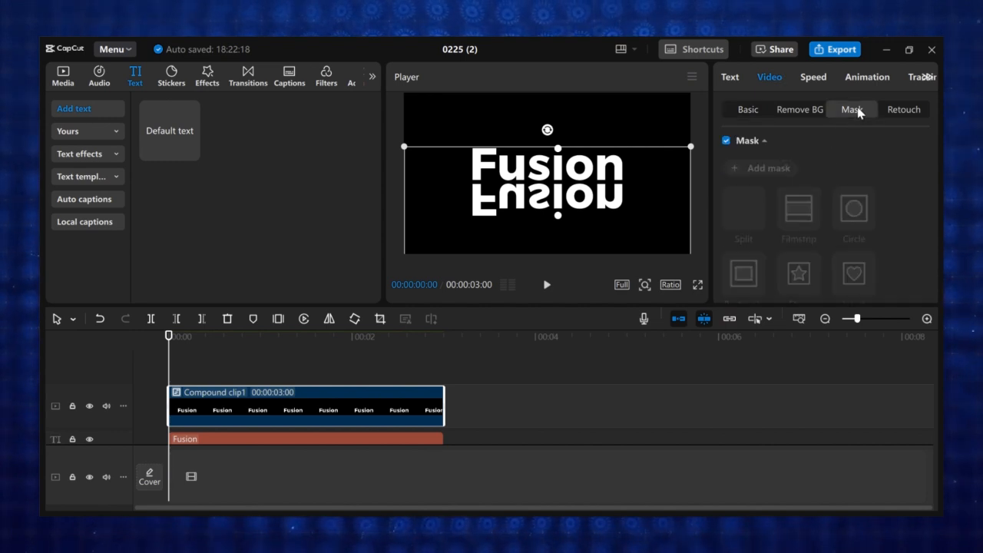
pyautogui.click(749, 169)
pyautogui.click(746, 230)
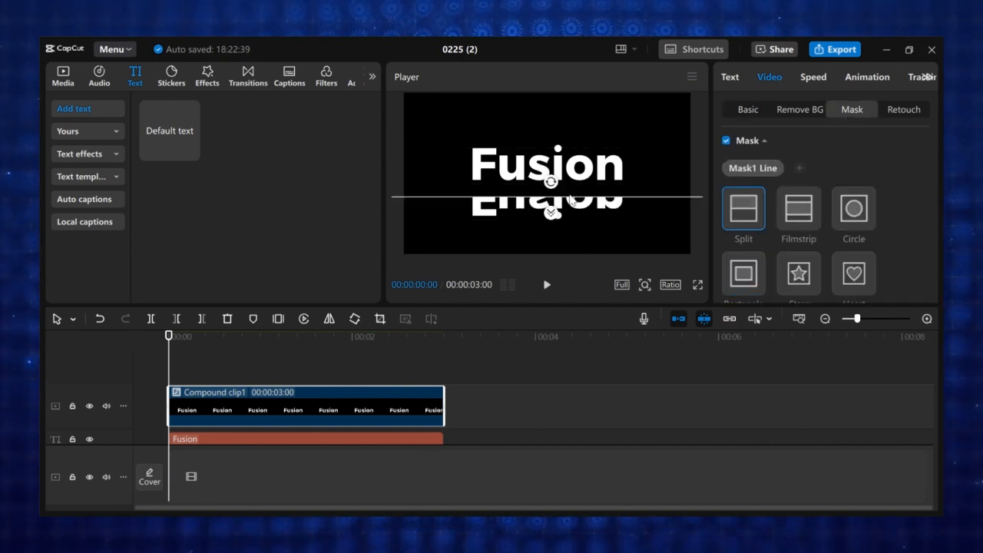
pyautogui.moveTo(553, 182); pyautogui.dragTo(551, 235)
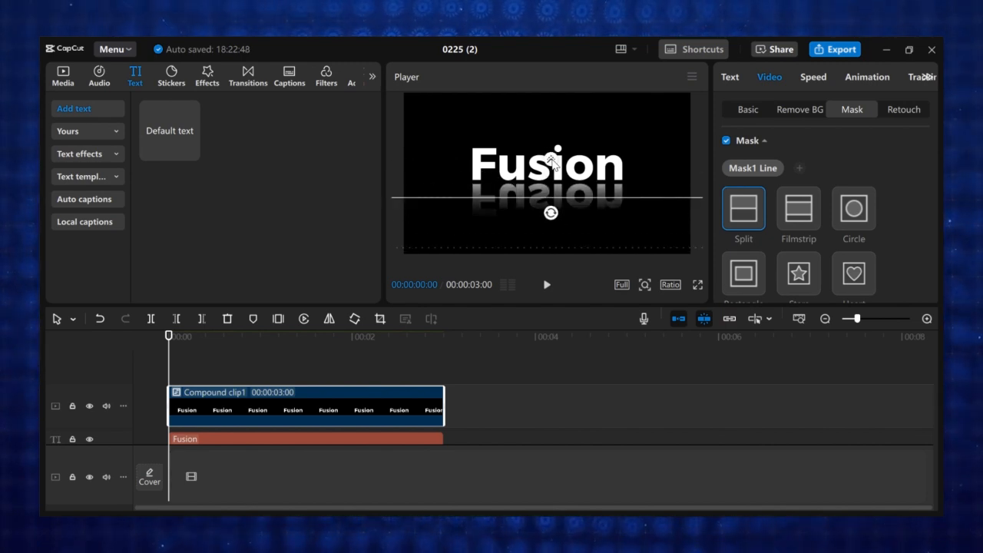
pyautogui.moveTo(580, 204); pyautogui.dragTo(577, 197)
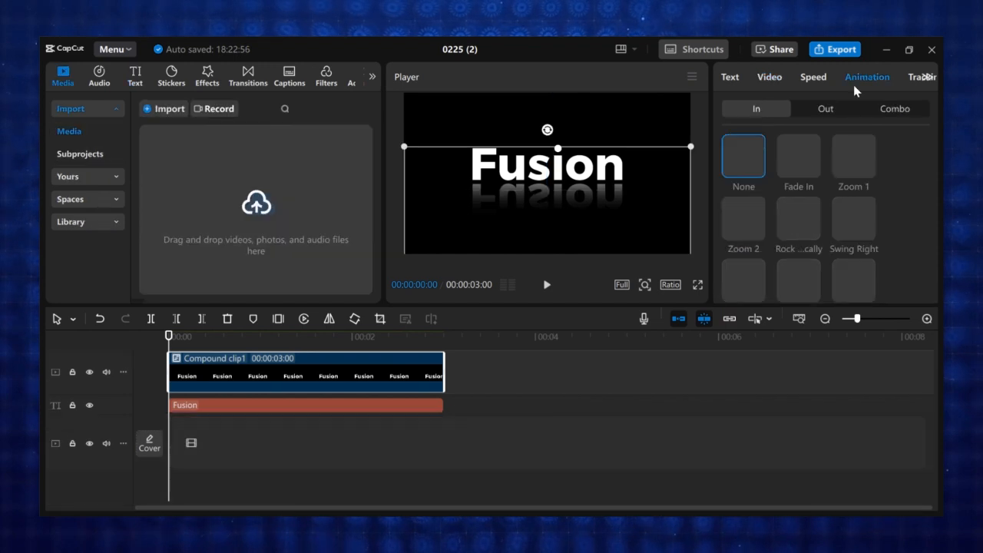
# Step: Apply the Fade In entrance animation to both the reflection clip and the original Fusion text, and play the result
pyautogui.click(799, 156)
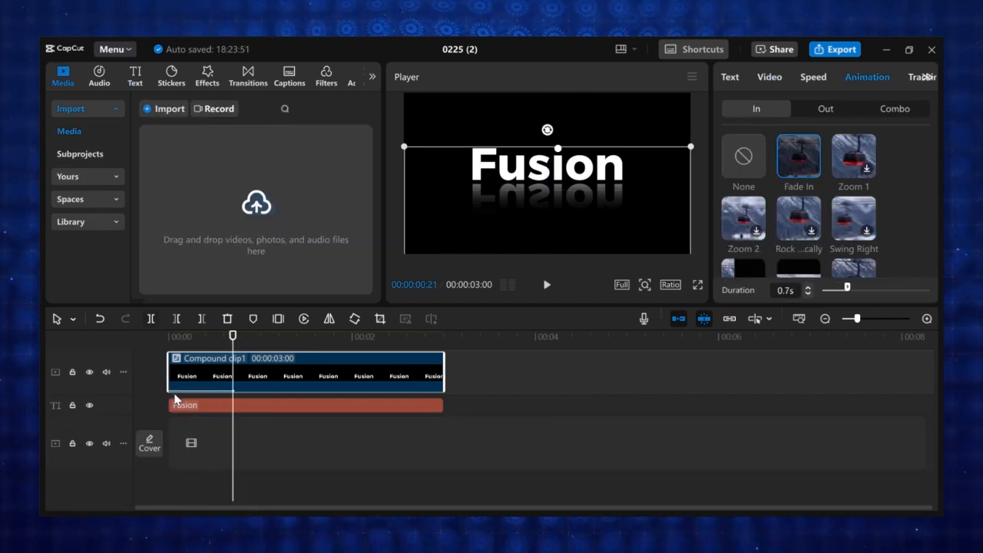
pyautogui.click(799, 80)
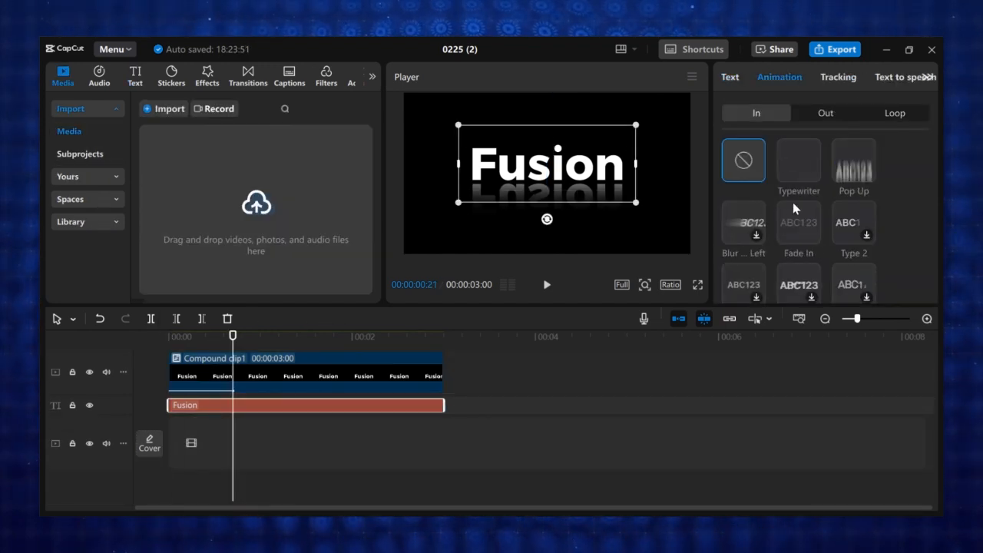
pyautogui.click(793, 202)
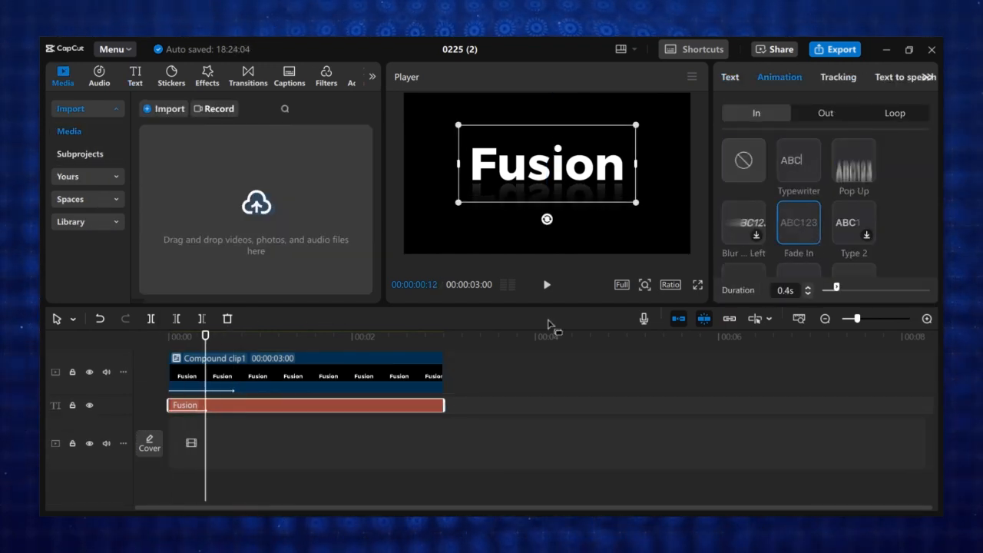
pyautogui.press('space')
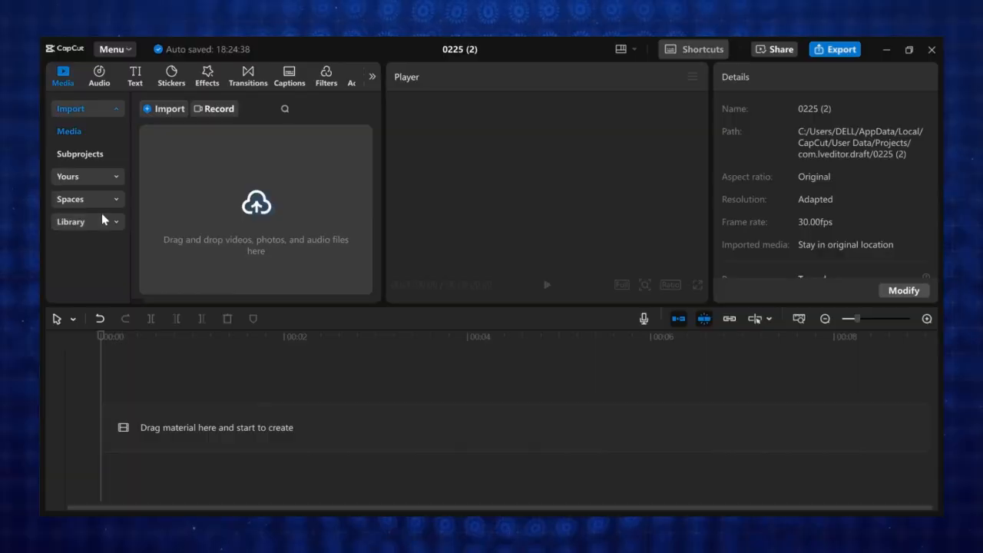
# Step: Add the white clip from the stock library to the timeline and overlay a text clip of equal length reading "FRAMES"
pyautogui.click(102, 221)
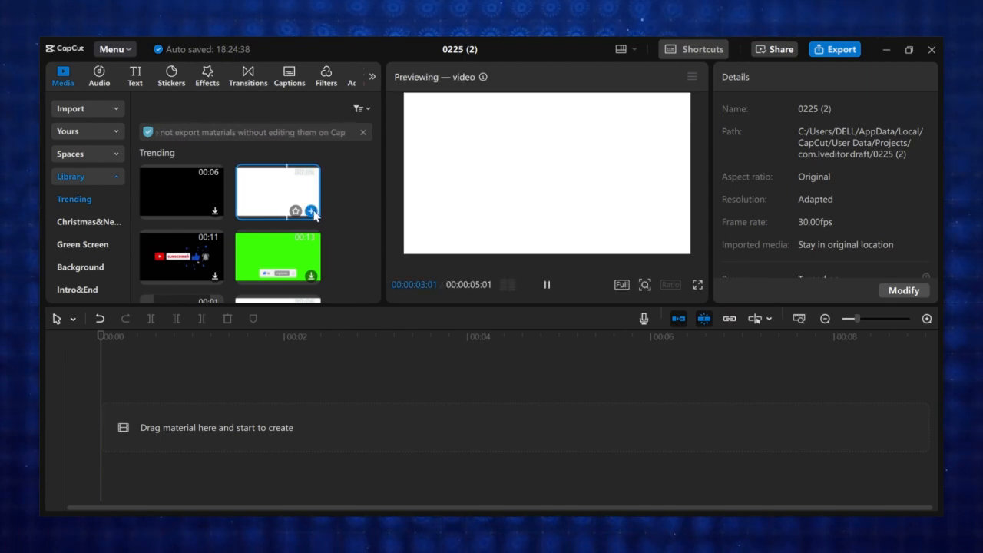
pyautogui.click(312, 212)
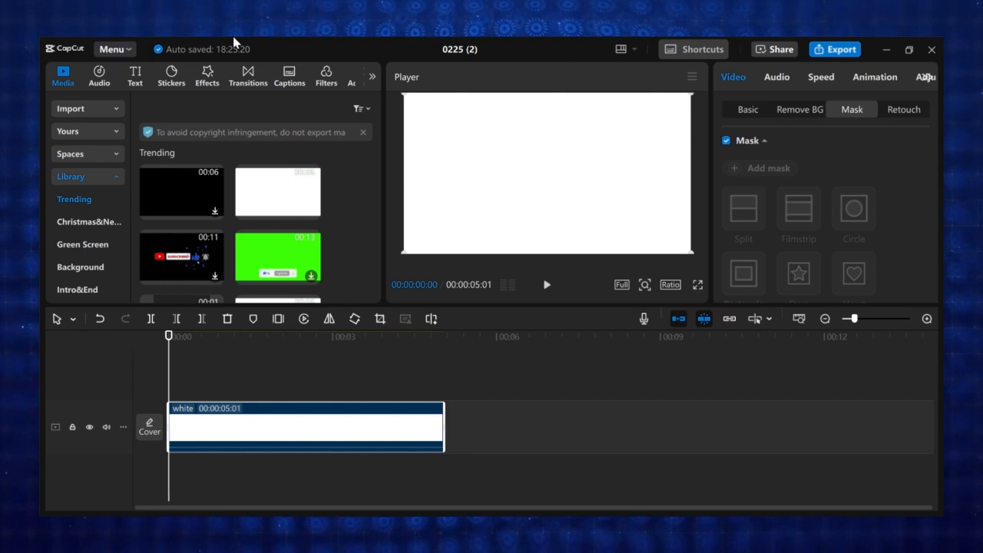
pyautogui.click(136, 76)
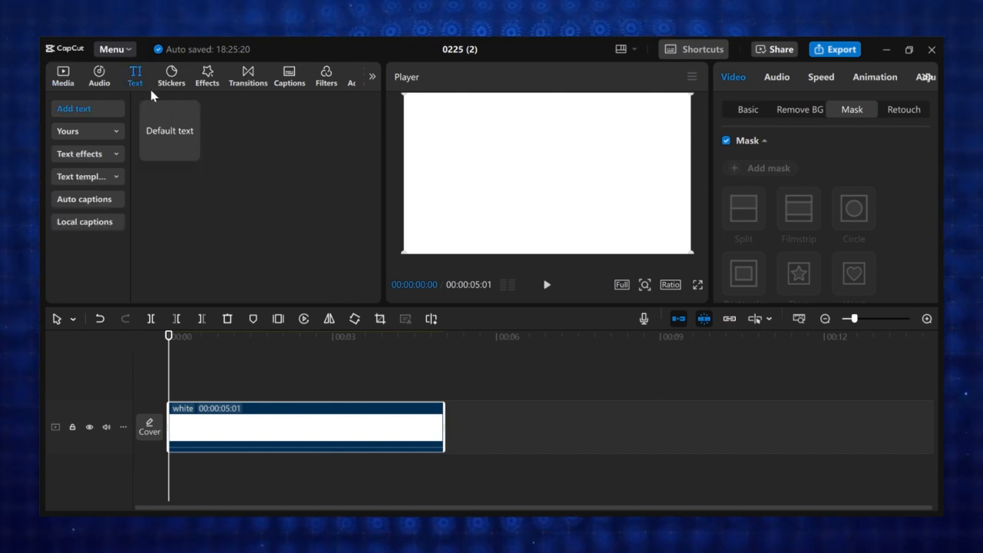
pyautogui.click(191, 152)
pyautogui.moveTo(334, 392); pyautogui.dragTo(444, 392)
pyautogui.moveTo(771, 143); pyautogui.dragTo(726, 146)
pyautogui.write('FRAMES')
# Step: Colour the FRAMES text bright green, enlarge it in the player, and set its font to Anton
pyautogui.scroll(-3, 749, 227)
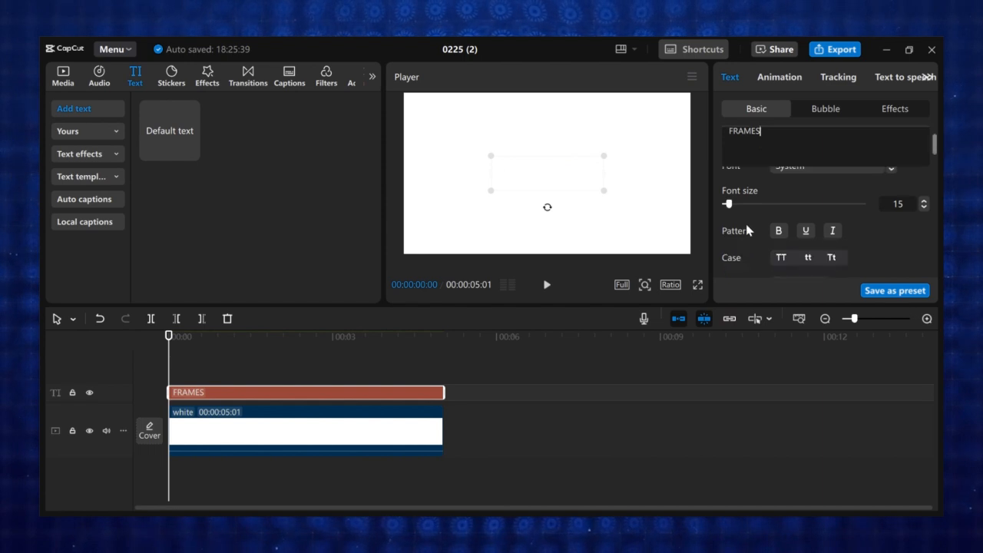
pyautogui.click(799, 200)
pyautogui.scroll(5, 864, 192)
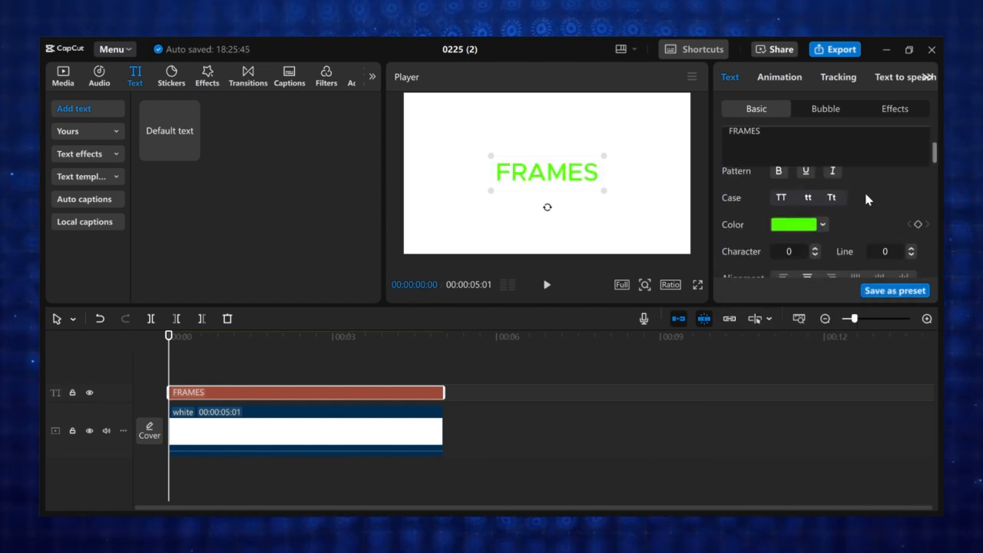
pyautogui.click(835, 203)
pyautogui.scroll(-5, 852, 254)
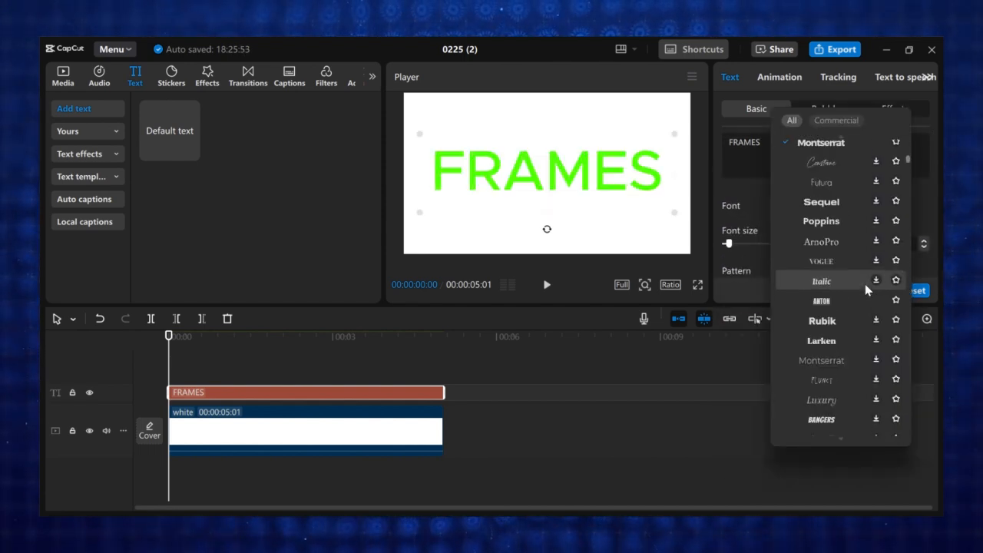
pyautogui.click(859, 298)
# Step: Select the FRAMES text and the white clip together and combine them into a compound clip
pyautogui.click(449, 361)
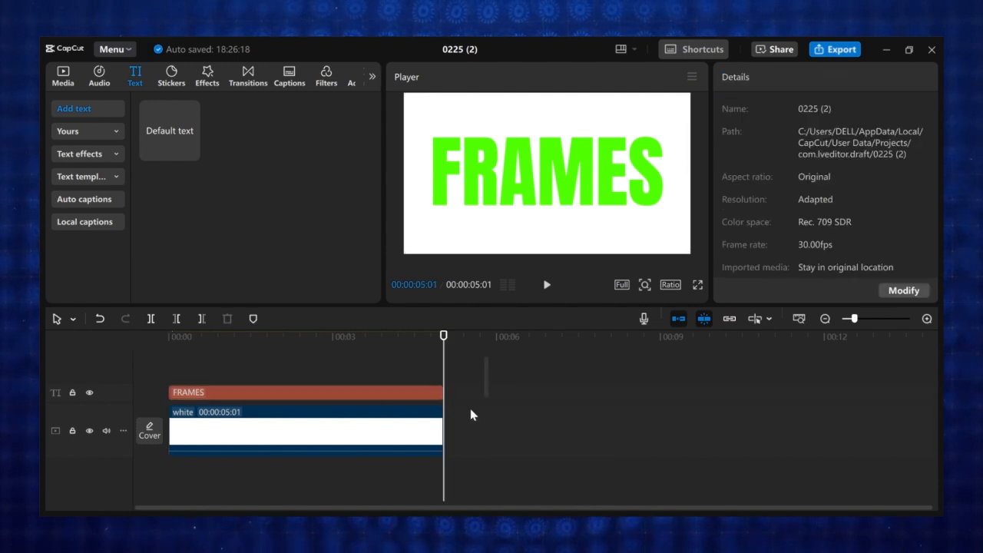
pyautogui.click(369, 449)
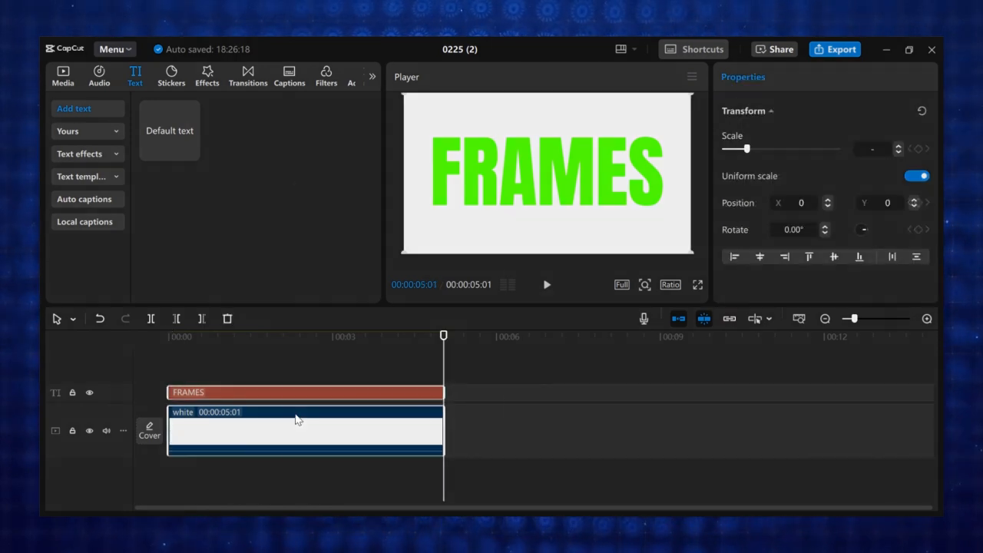
pyautogui.rightClick(295, 418)
pyautogui.click(299, 342)
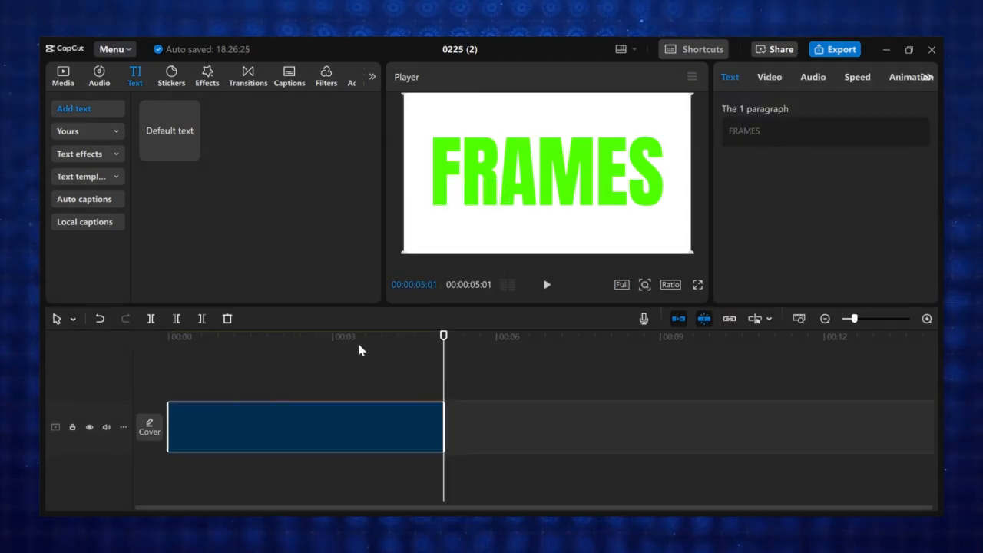
# Step: Place the forest stream video on the track beneath the FRAMES clip and trim its end to match that clip
pyautogui.moveTo(181, 170); pyautogui.dragTo(188, 444)
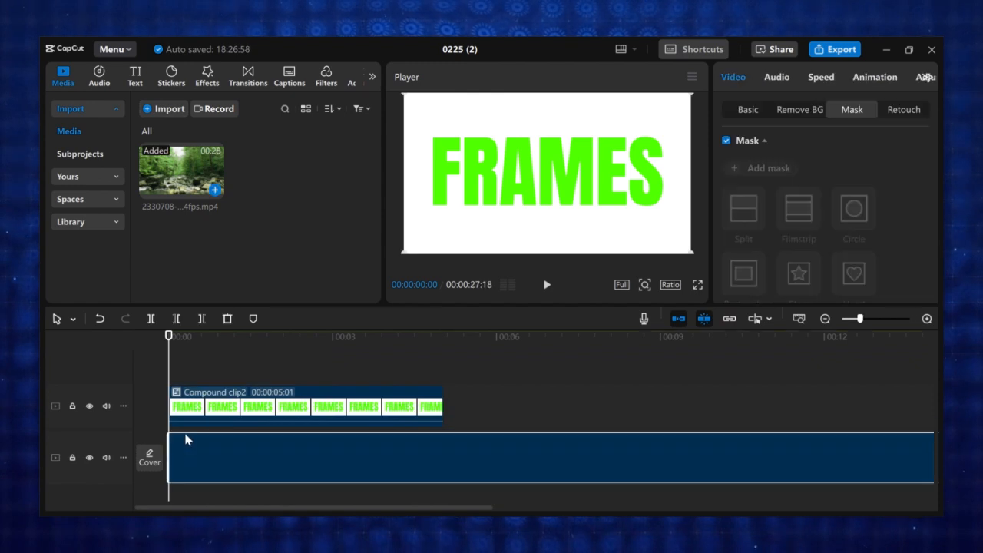
pyautogui.moveTo(420, 356); pyautogui.dragTo(444, 361)
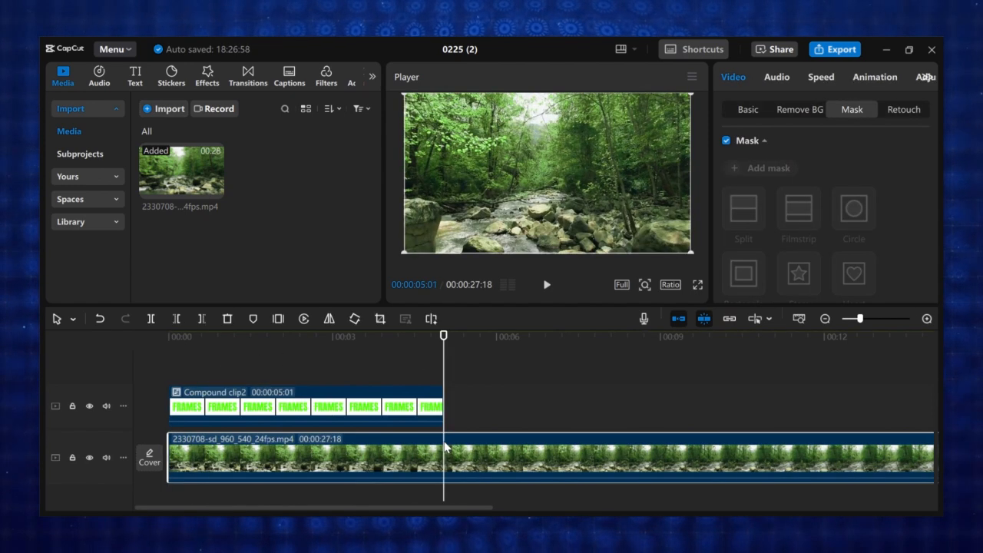
pyautogui.press('w')
# Step: Key out the green letters of the FRAMES clip with Chroma key at intensity 34 and shadow 48, and play the result
pyautogui.click(327, 406)
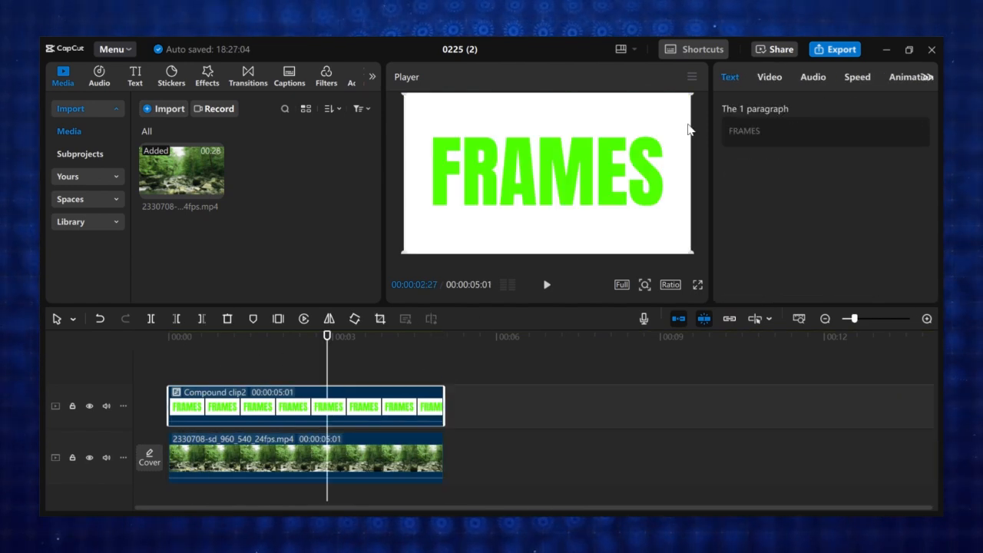
pyautogui.click(769, 77)
pyautogui.click(802, 109)
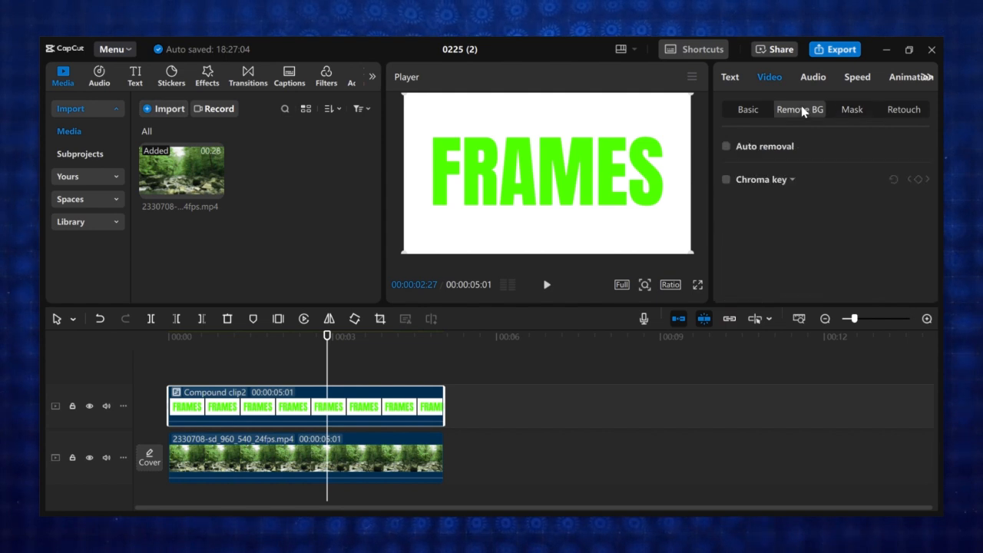
pyautogui.click(727, 179)
pyautogui.moveTo(659, 194); pyautogui.dragTo(652, 182)
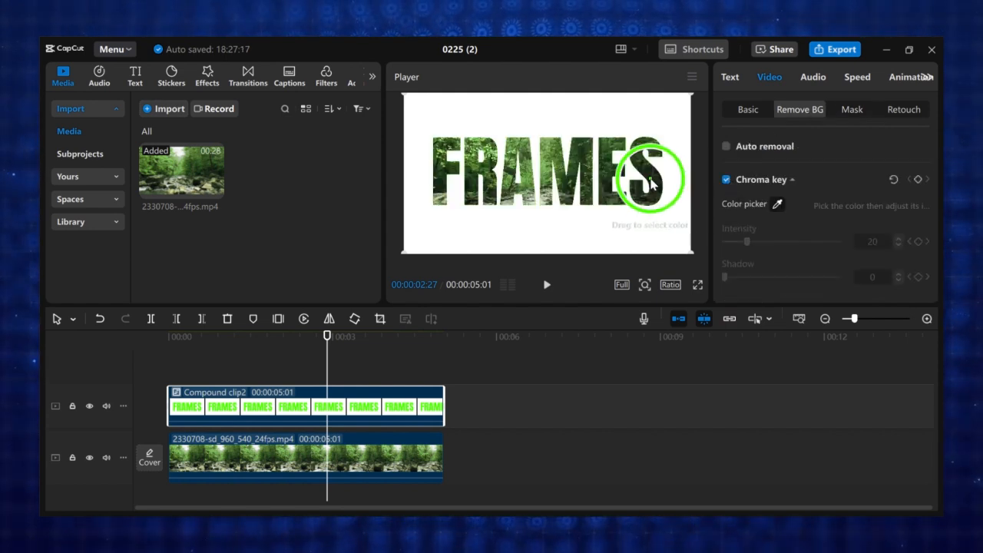
pyautogui.click(652, 182)
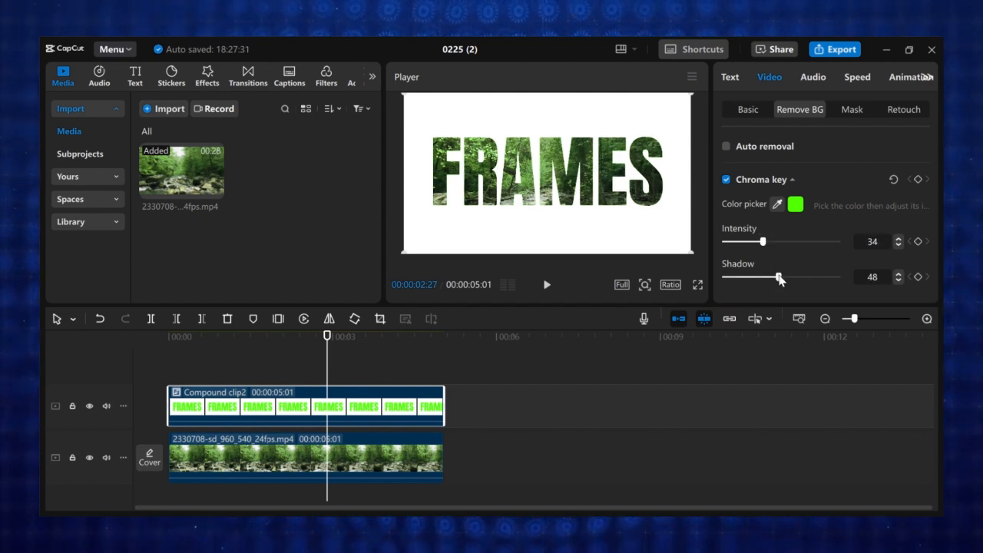
pyautogui.click(470, 402)
pyautogui.press('space')
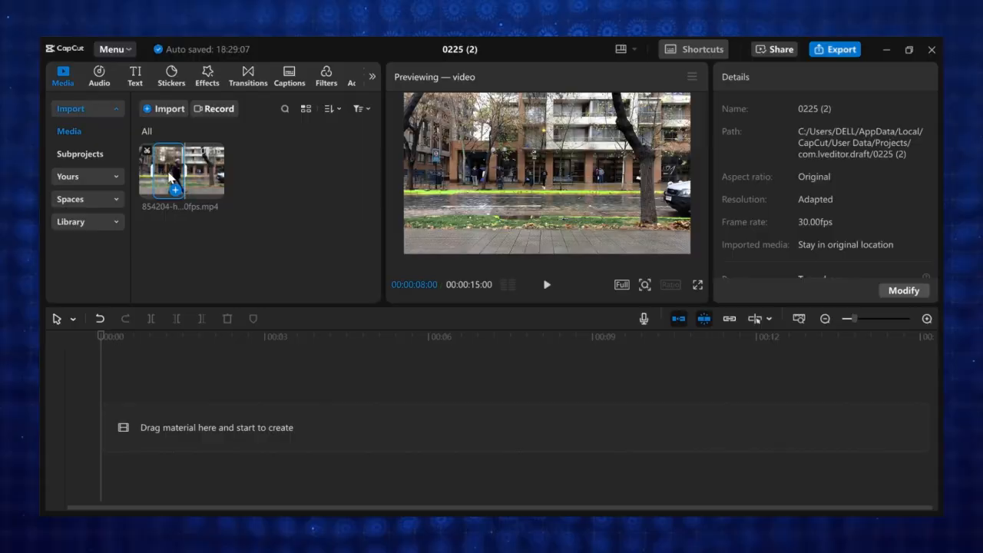
# Step: Add the selected part of the street video to the empty timeline and overlay a default text reading "FUSION FRAMES"
pyautogui.moveTo(169, 177); pyautogui.dragTo(178, 436)
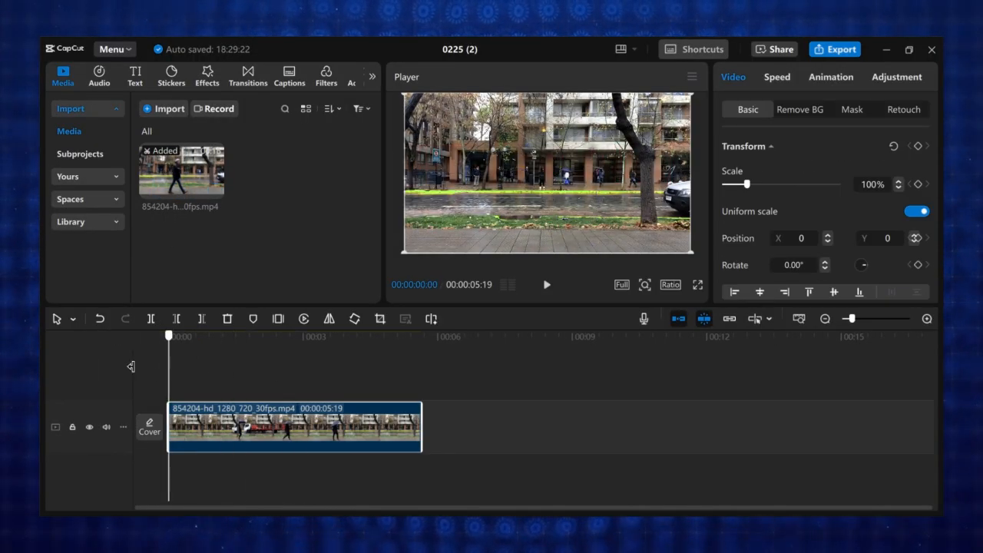
pyautogui.click(136, 76)
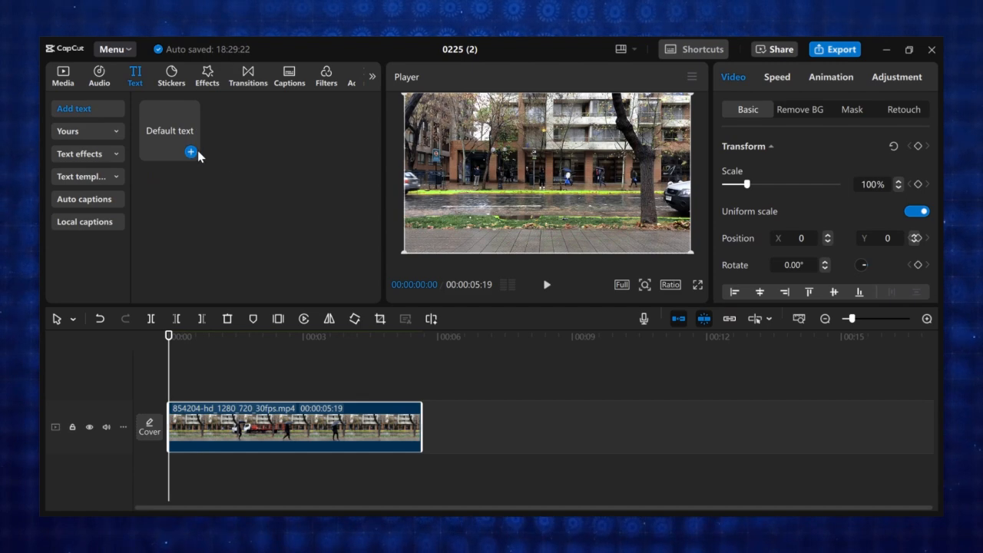
pyautogui.click(191, 152)
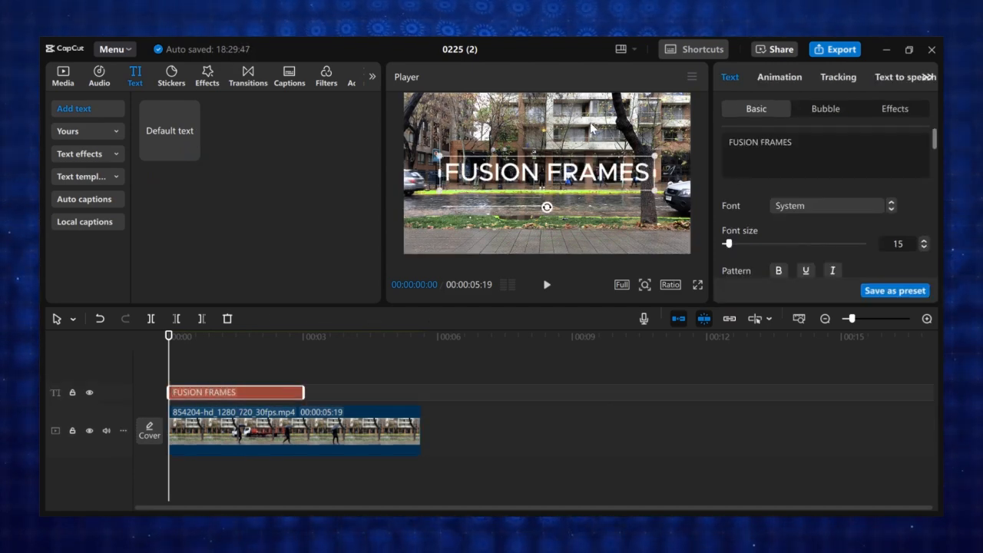
# Step: Set the FUSION FRAMES text's font to Anton and centre it horizontally, slightly below the middle of the frame
pyautogui.click(830, 205)
pyautogui.click(829, 156)
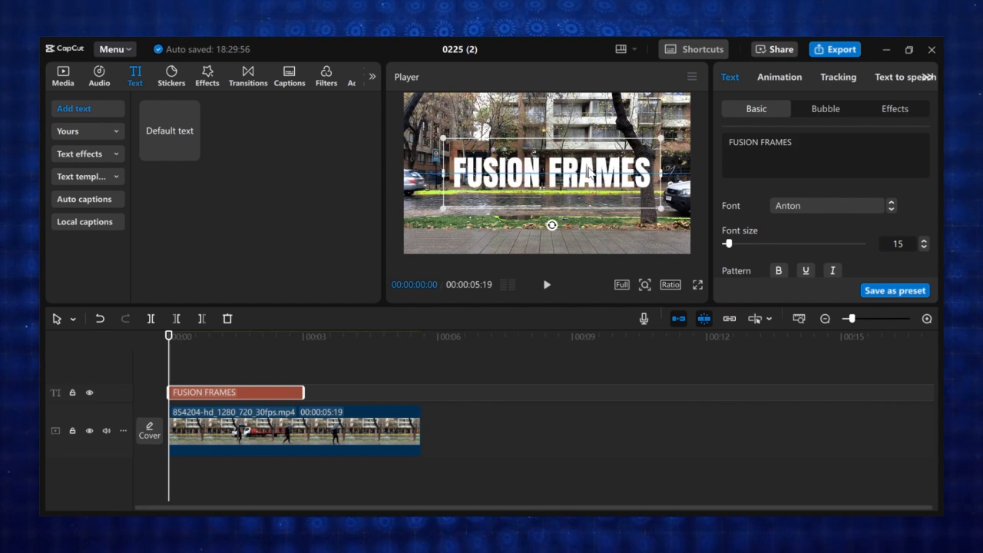
pyautogui.moveTo(587, 172); pyautogui.dragTo(587, 176)
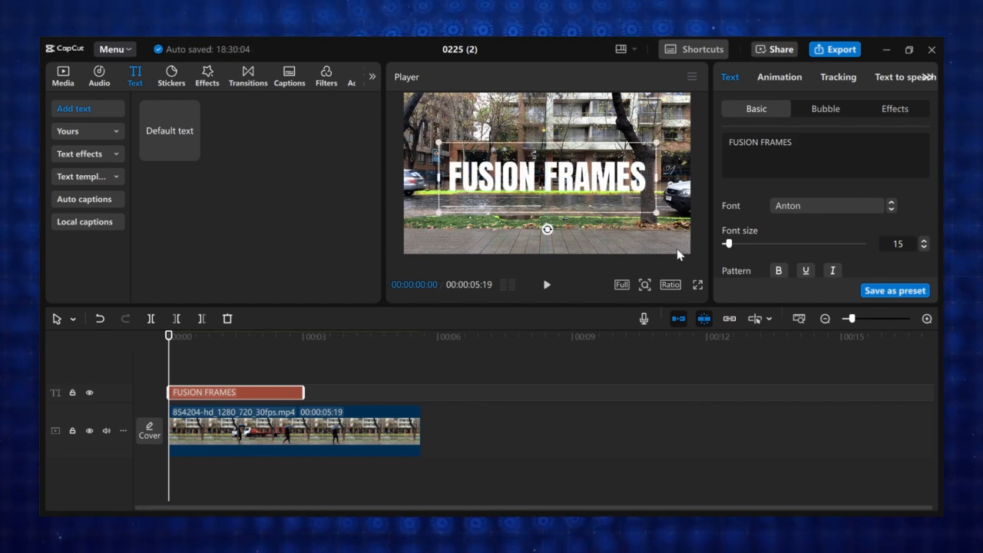
# Step: Extend the text clip to the street video's length and turn on a black text shadow at 37% opacity
pyautogui.scroll(-5, 768, 230)
pyautogui.click(724, 220)
pyautogui.scroll(-1, 802, 245)
pyautogui.moveTo(776, 230); pyautogui.dragTo(765, 235)
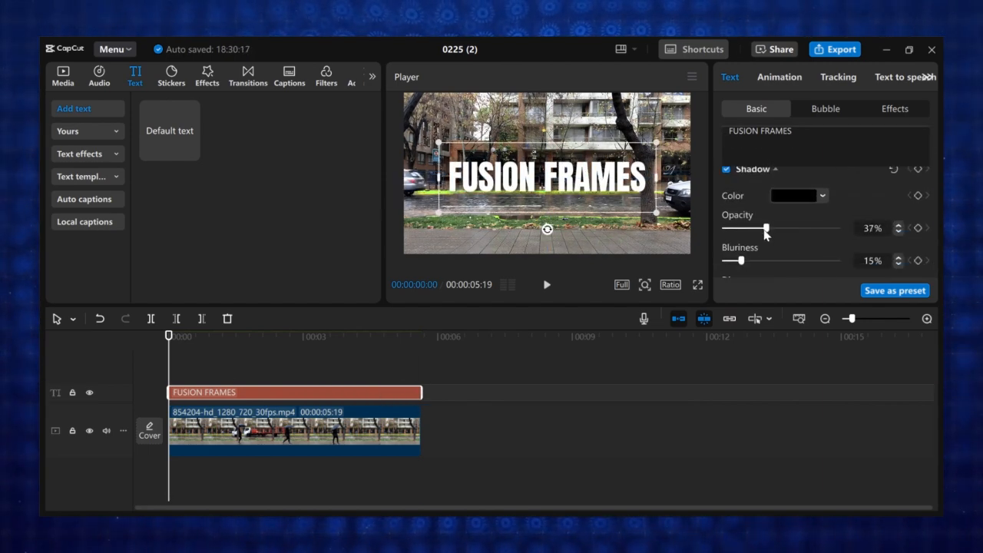
# Step: Change the FUSION FRAMES text colour to pale green, hex DBE7D1
pyautogui.scroll(6, 803, 220)
pyautogui.click(794, 222)
pyautogui.click(752, 250)
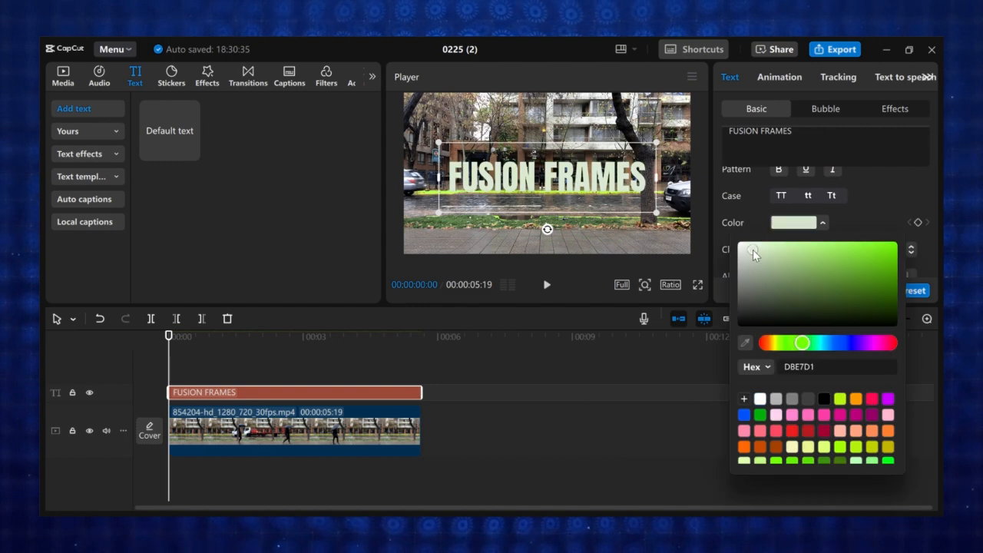
# Step: Convert the FUSION FRAMES text into a compound clip and play the timeline from the start
pyautogui.click(362, 374)
pyautogui.rightClick(332, 394)
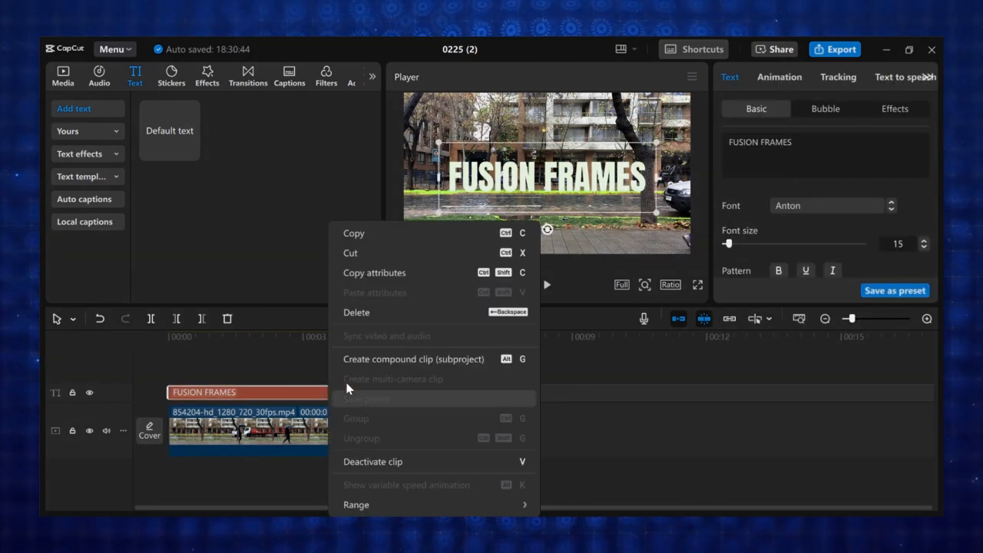
pyautogui.click(367, 363)
pyautogui.moveTo(363, 356); pyautogui.dragTo(162, 368)
pyautogui.press('space')
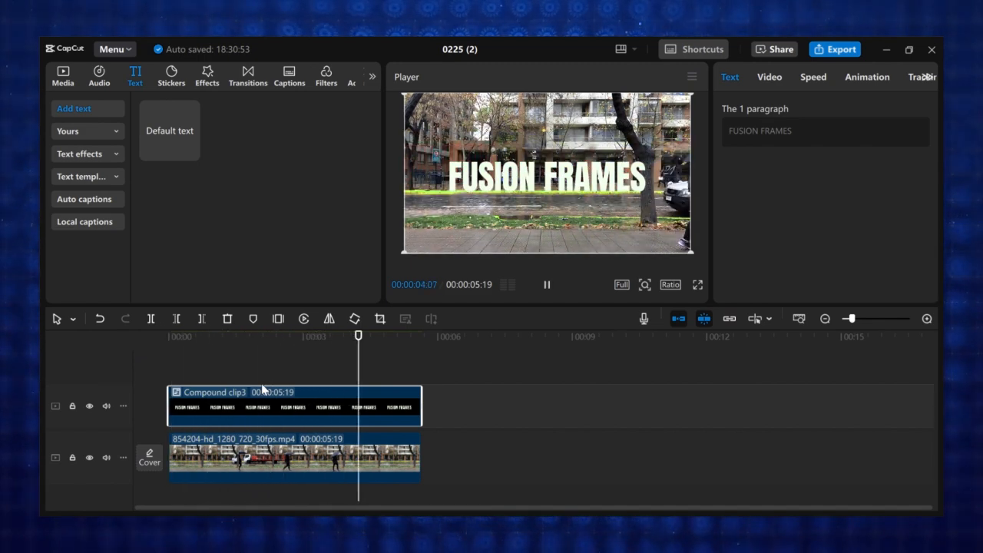
# Step: Duplicate the street video onto a track above the FUSION FRAMES compound clip and remove the copy's background with Auto removal
pyautogui.press('space')
pyautogui.click(299, 453)
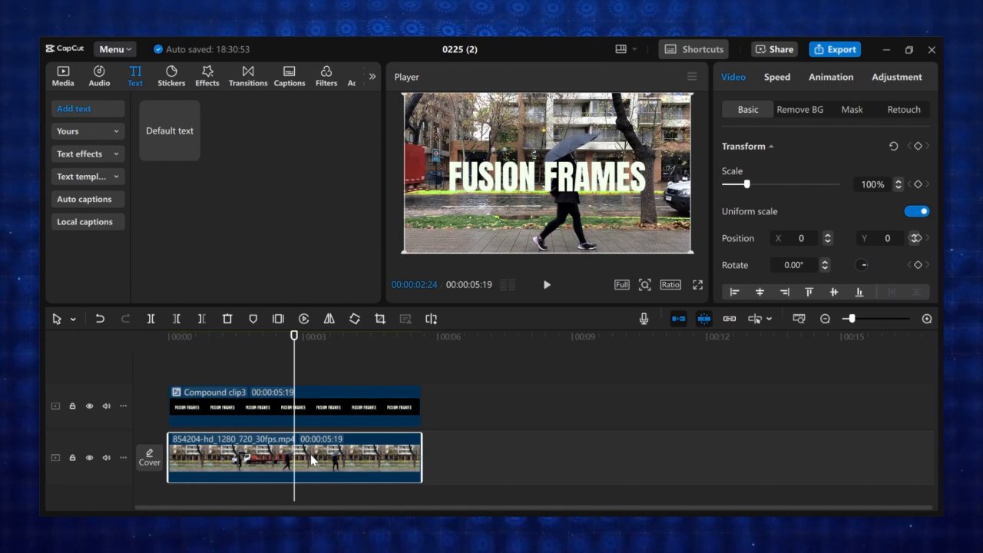
pyautogui.moveTo(310, 454); pyautogui.dragTo(299, 357)
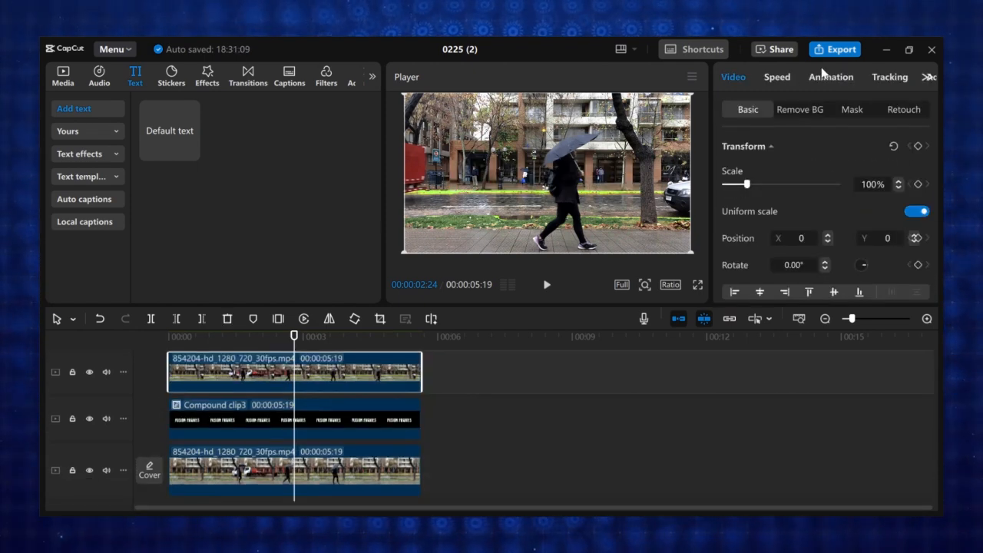
pyautogui.click(800, 111)
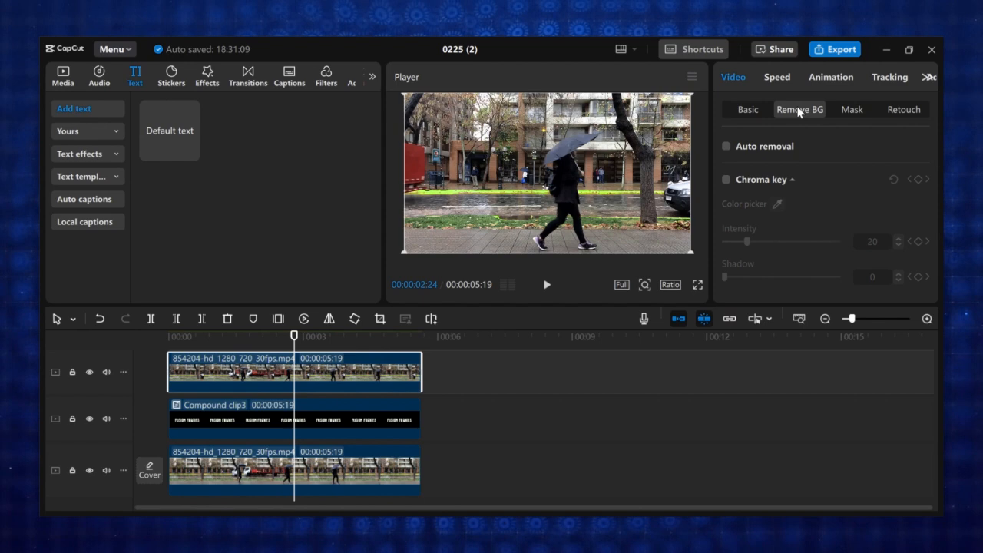
pyautogui.click(726, 146)
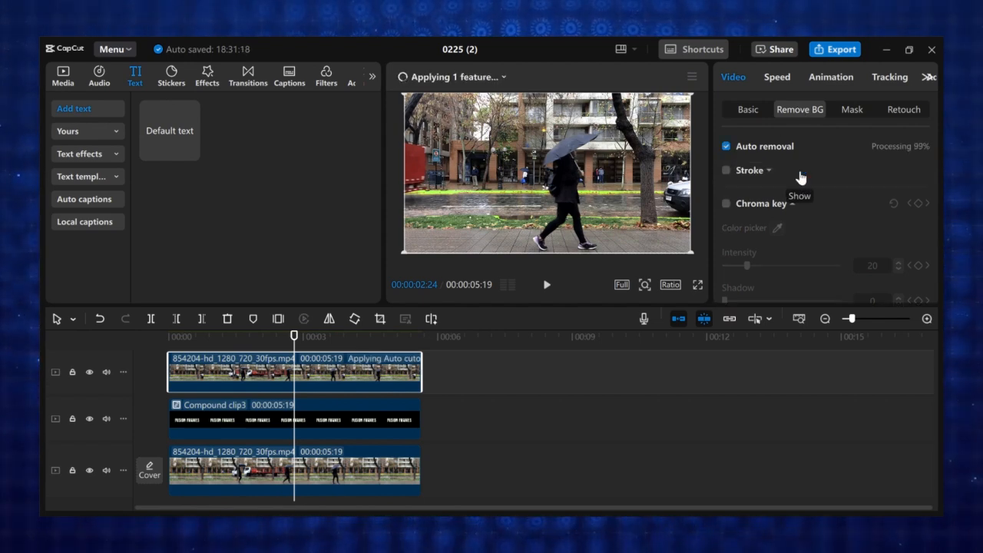
# Step: Apply a Split mask to the FUSION FRAMES compound clip, rotated to 90° and moved just before the first letter
pyautogui.click(184, 419)
pyautogui.click(771, 80)
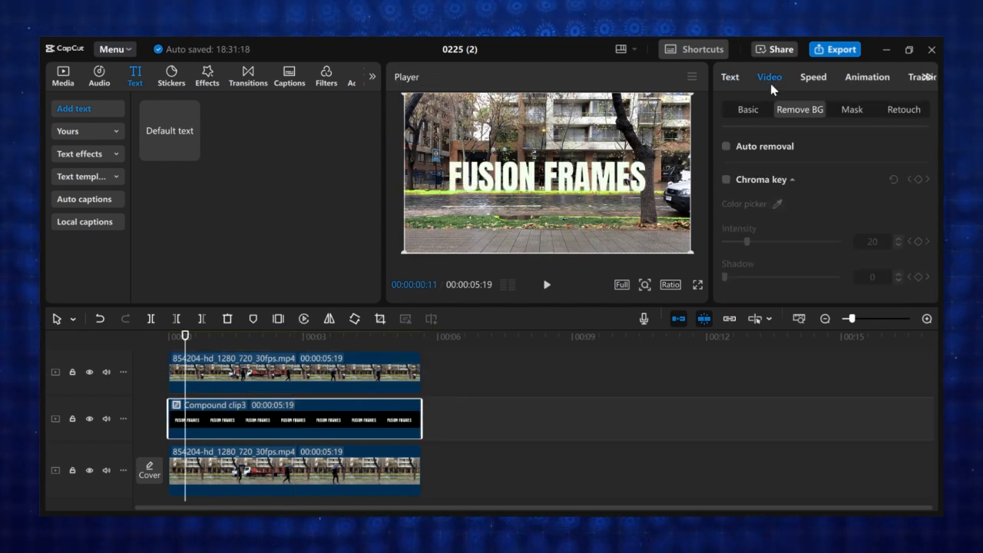
pyautogui.click(852, 109)
pyautogui.click(746, 167)
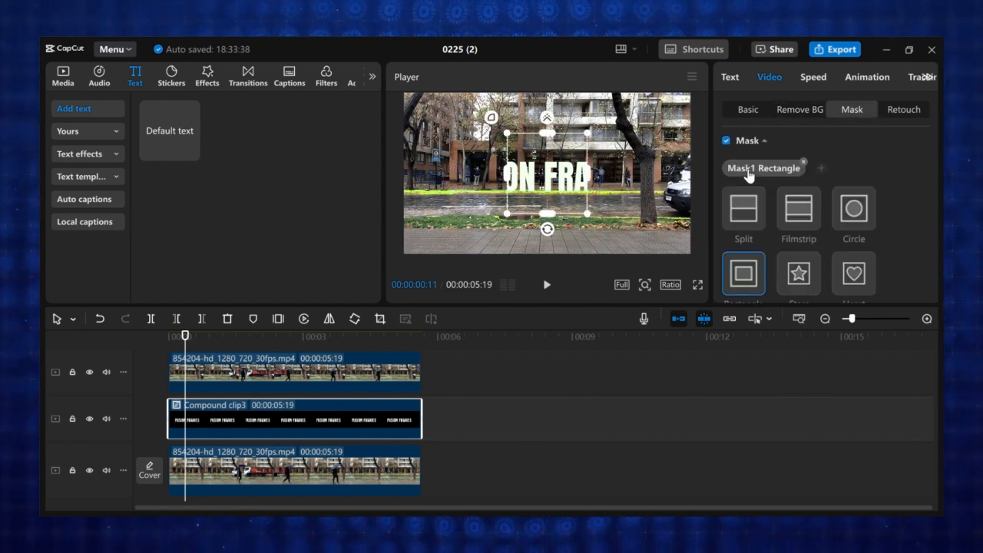
pyautogui.click(757, 212)
pyautogui.moveTo(546, 189); pyautogui.dragTo(596, 175)
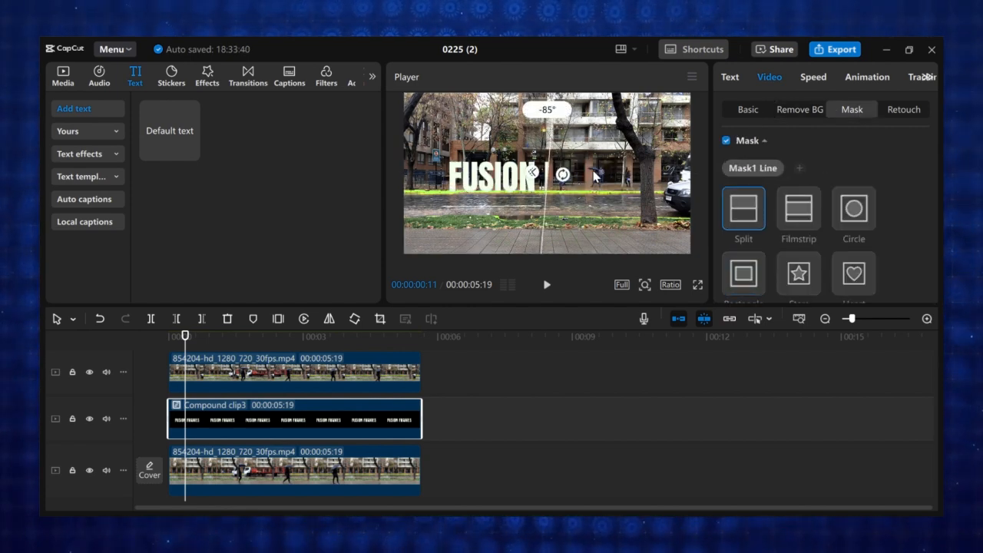
pyautogui.moveTo(562, 211); pyautogui.dragTo(523, 182)
pyautogui.moveTo(544, 216); pyautogui.dragTo(425, 200)
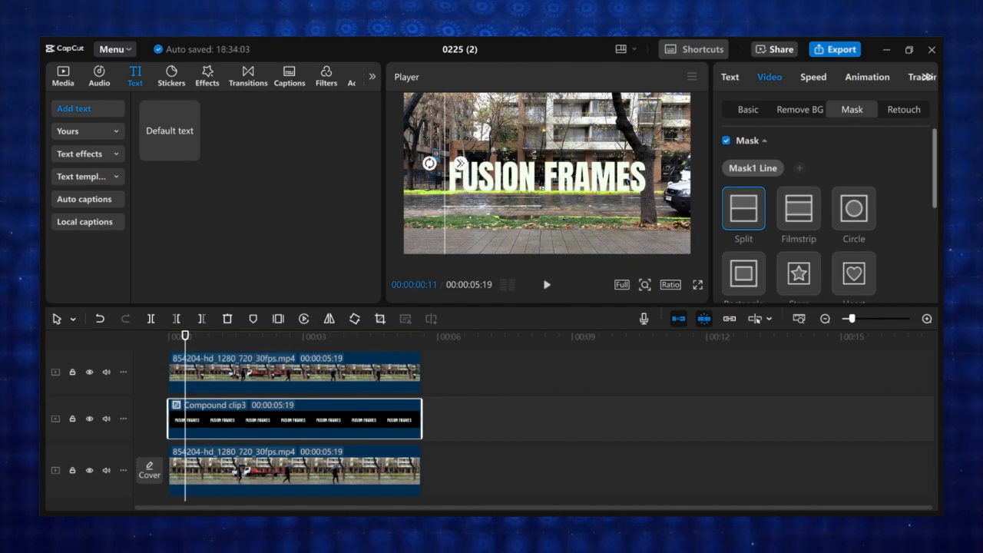
# Step: Keyframe the mask settings at 00:00:00:11, then shift the mask line at three successive times to follow the pedestrian to about X 110
pyautogui.scroll(-5, 808, 177)
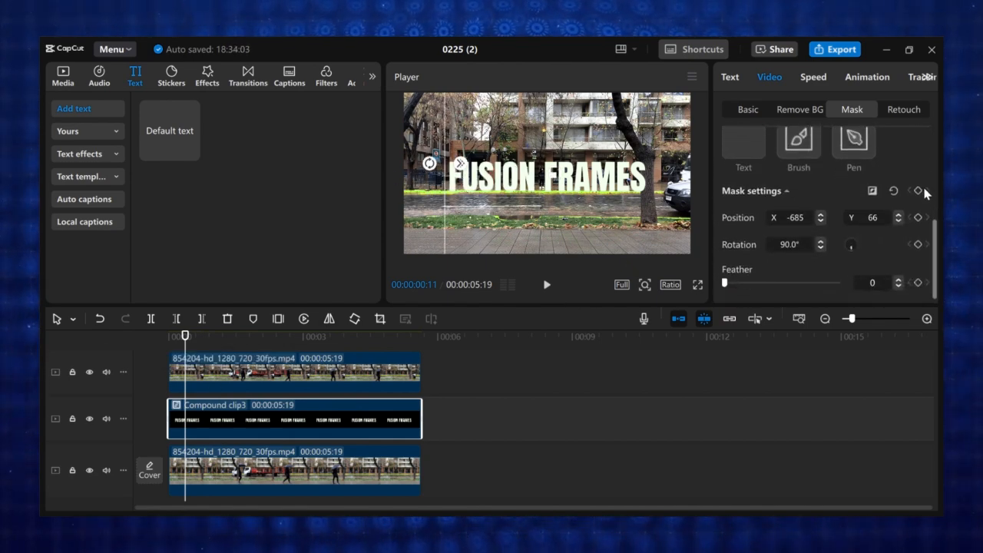
pyautogui.click(919, 191)
pyautogui.click(235, 377)
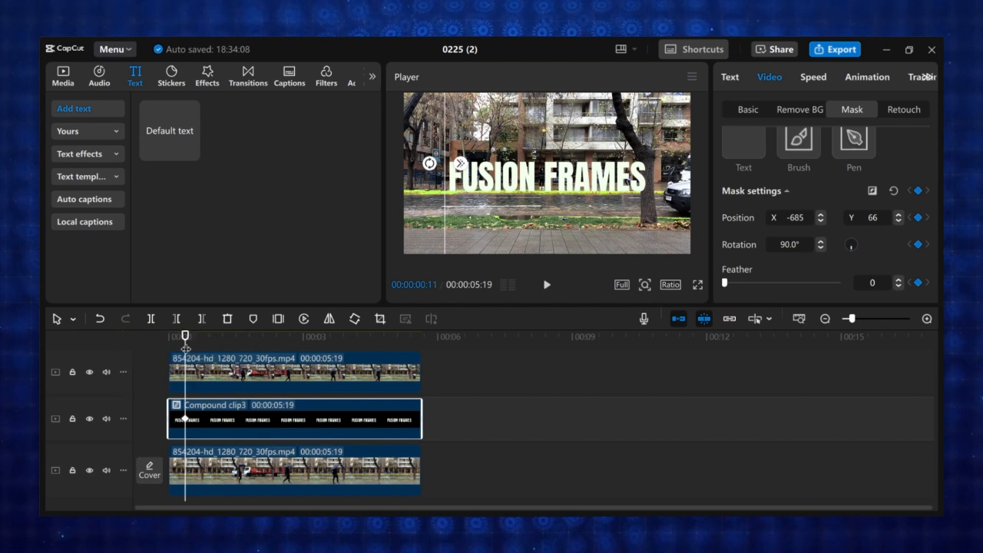
pyautogui.moveTo(185, 338); pyautogui.dragTo(249, 345)
pyautogui.moveTo(446, 185); pyautogui.dragTo(468, 194)
pyautogui.moveTo(249, 346); pyautogui.dragTo(265, 346)
pyautogui.moveTo(469, 194); pyautogui.dragTo(504, 199)
pyautogui.moveTo(265, 346); pyautogui.dragTo(294, 347)
pyautogui.moveTo(503, 177); pyautogui.dragTo(564, 193)
# Step: Keep advancing the mask line with the pedestrian from 00:00:03:06 until it passes the last letter, then preview the animation
pyautogui.moveTo(294, 346); pyautogui.dragTo(313, 346)
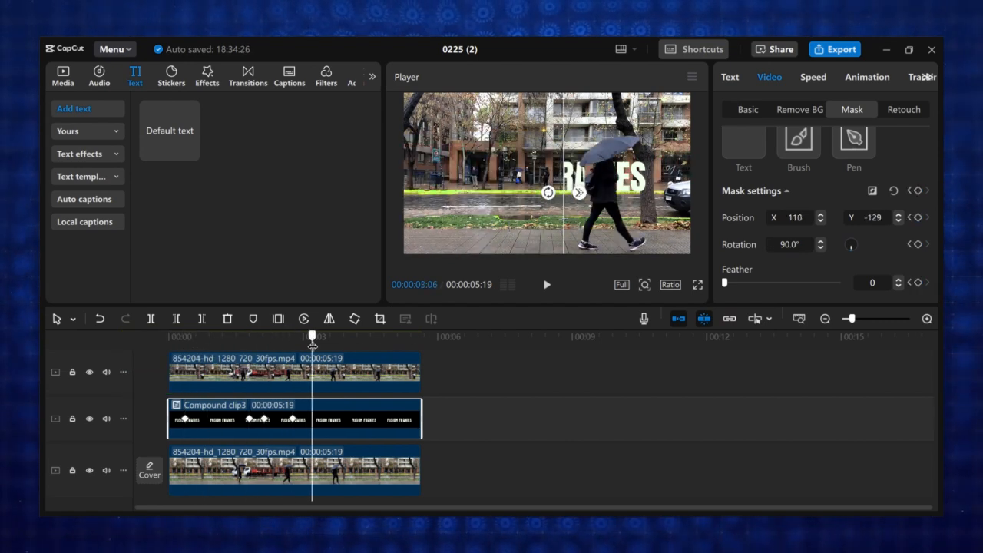
pyautogui.moveTo(564, 193); pyautogui.dragTo(599, 193)
pyautogui.moveTo(312, 346)
pyautogui.mouseDown()
pyautogui.moveTo(345, 345)
pyautogui.moveTo(328, 345)
pyautogui.mouseUp()
pyautogui.moveTo(599, 193); pyautogui.dragTo(647, 200)
pyautogui.moveTo(329, 341); pyautogui.dragTo(341, 342)
pyautogui.moveTo(646, 200); pyautogui.dragTo(665, 205)
pyautogui.moveTo(347, 341); pyautogui.dragTo(203, 338)
pyautogui.click(547, 284)
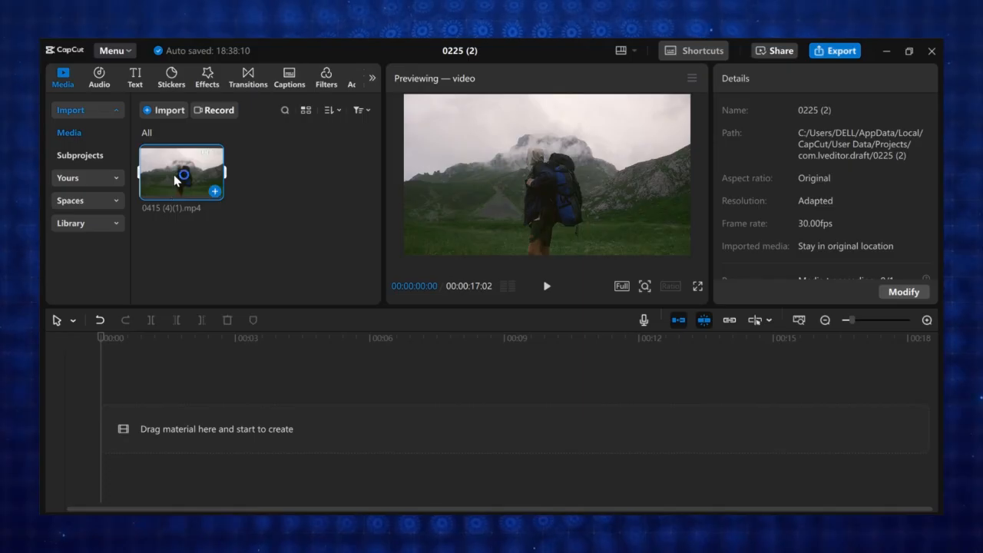
# Step: Place the hiker video 0415 (4)(1).mp4 on the timeline and add a text clip reading FUSION over its full length
pyautogui.moveTo(173, 174); pyautogui.dragTo(181, 422)
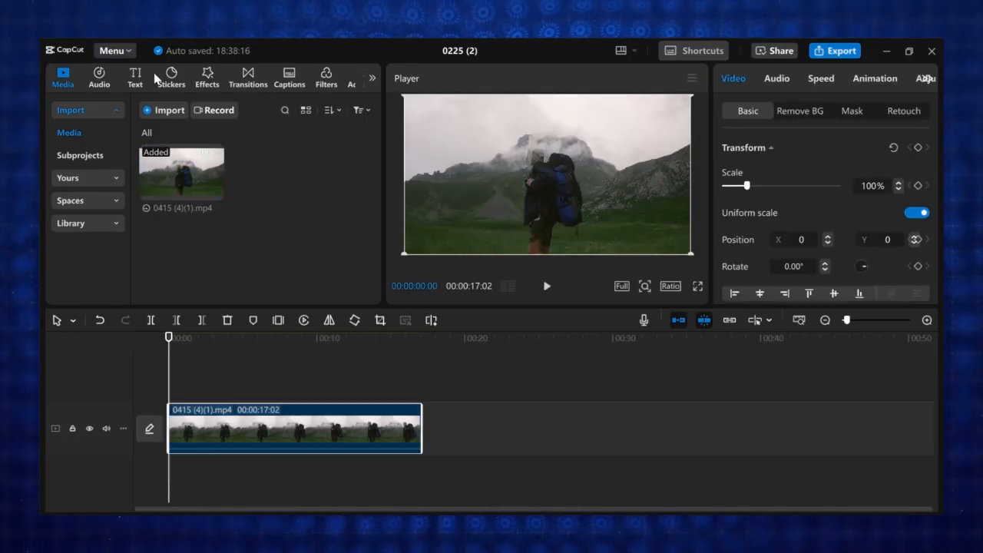
pyautogui.click(142, 76)
pyautogui.click(191, 153)
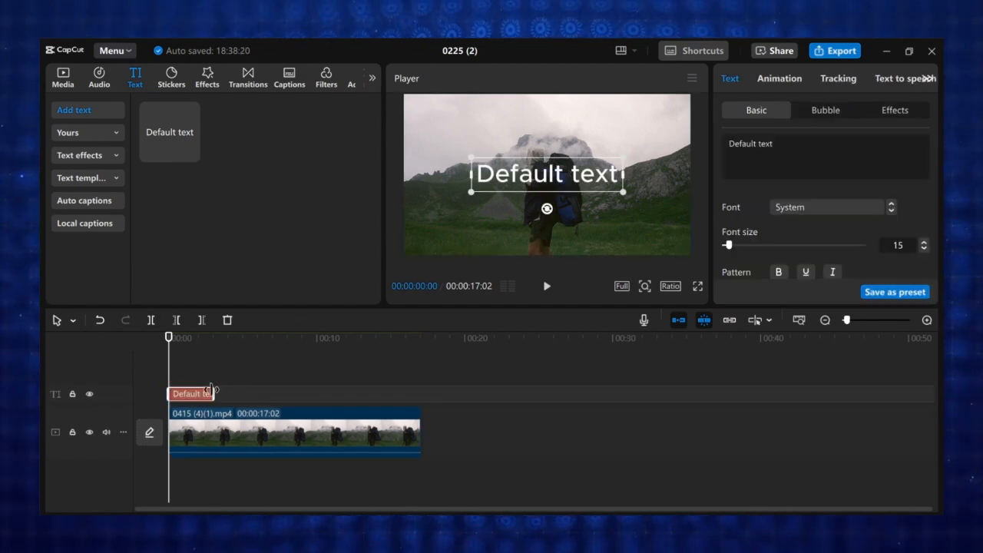
pyautogui.moveTo(211, 390); pyautogui.dragTo(421, 393)
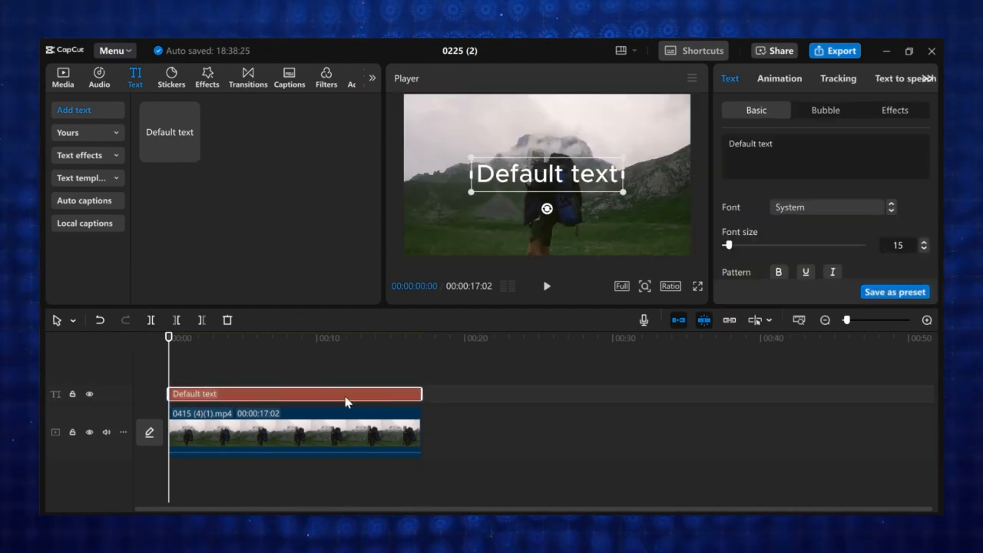
pyautogui.write('FUSION')
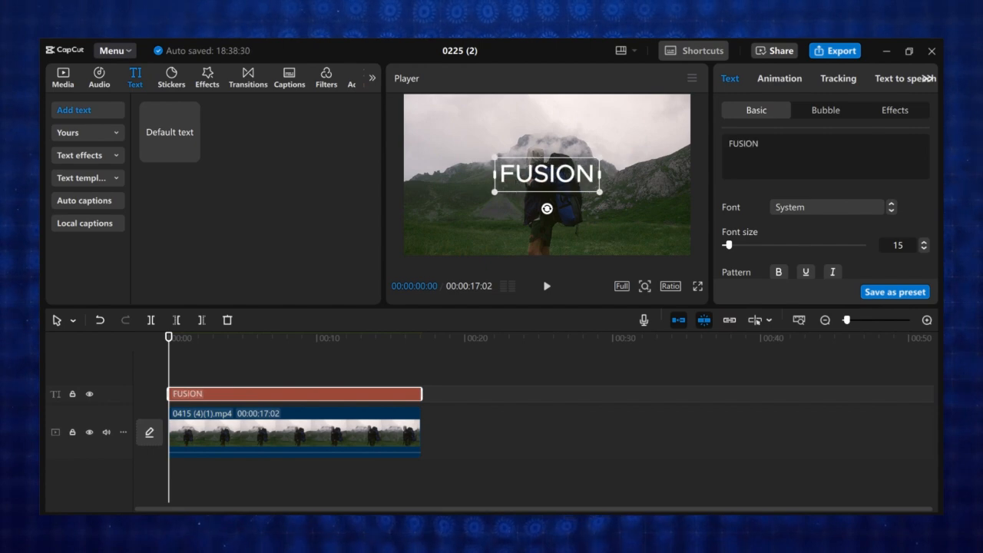
# Step: Set the FUSION text's font to Anton and enlarge it across the hiker, slightly below the middle of the frame
pyautogui.click(866, 207)
pyautogui.click(842, 161)
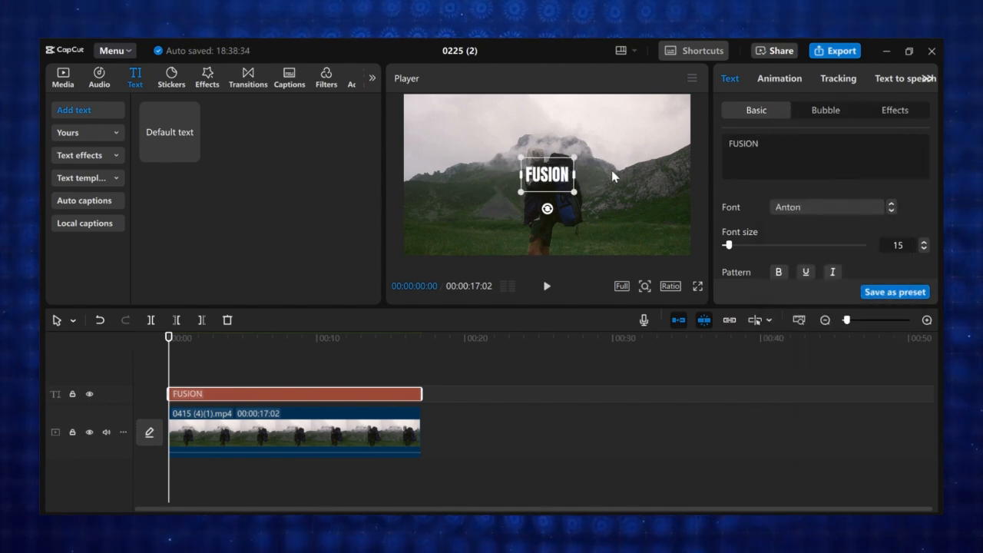
pyautogui.moveTo(573, 193); pyautogui.dragTo(567, 223)
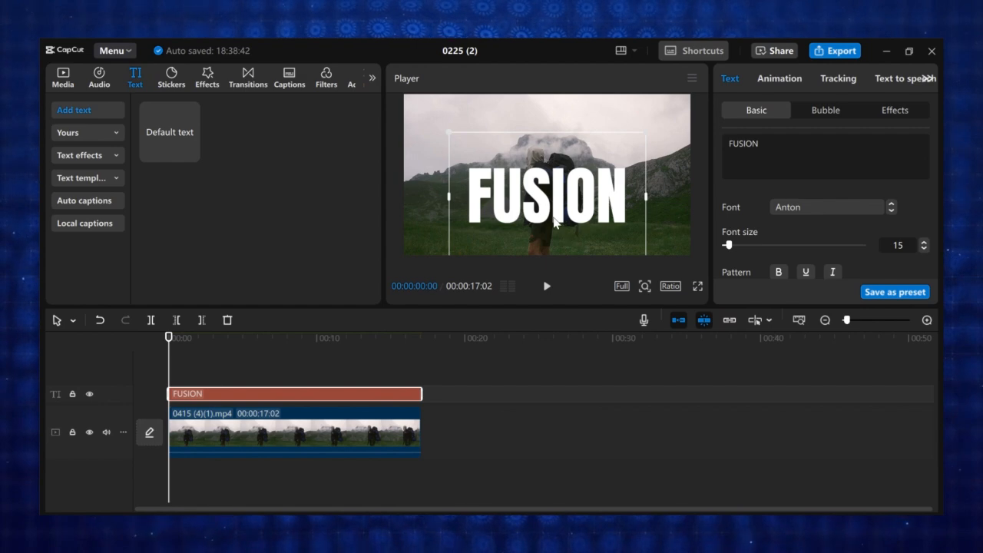
# Step: Change the FUSION text colour to light green, hex CBF9A8
pyautogui.scroll(-1, 819, 249)
pyautogui.click(794, 274)
pyautogui.click(785, 322)
pyautogui.click(791, 300)
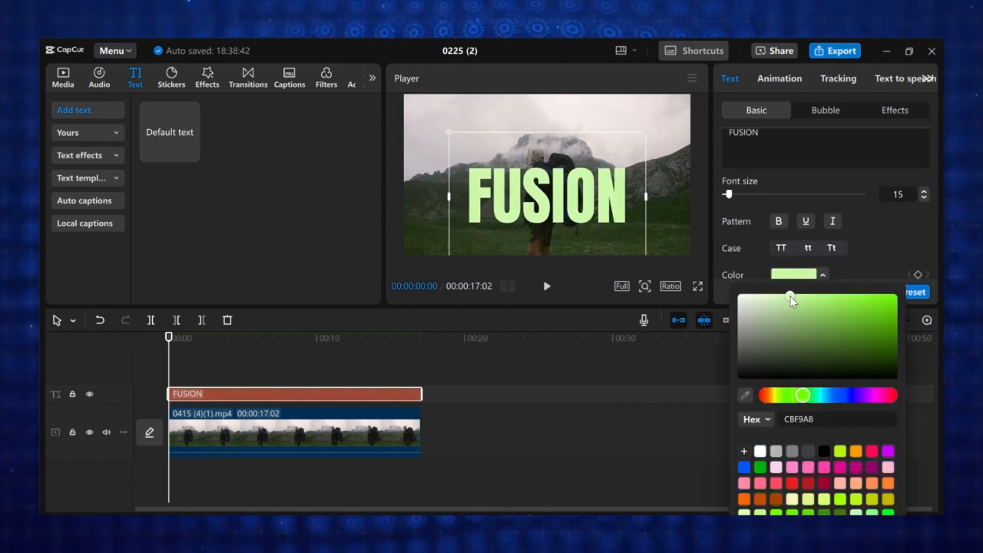
pyautogui.click(467, 392)
# Step: Apply the Blur Left entrance animation to the FUSION text with a duration of 0.5s
pyautogui.click(288, 394)
pyautogui.moveTo(180, 338); pyautogui.dragTo(199, 338)
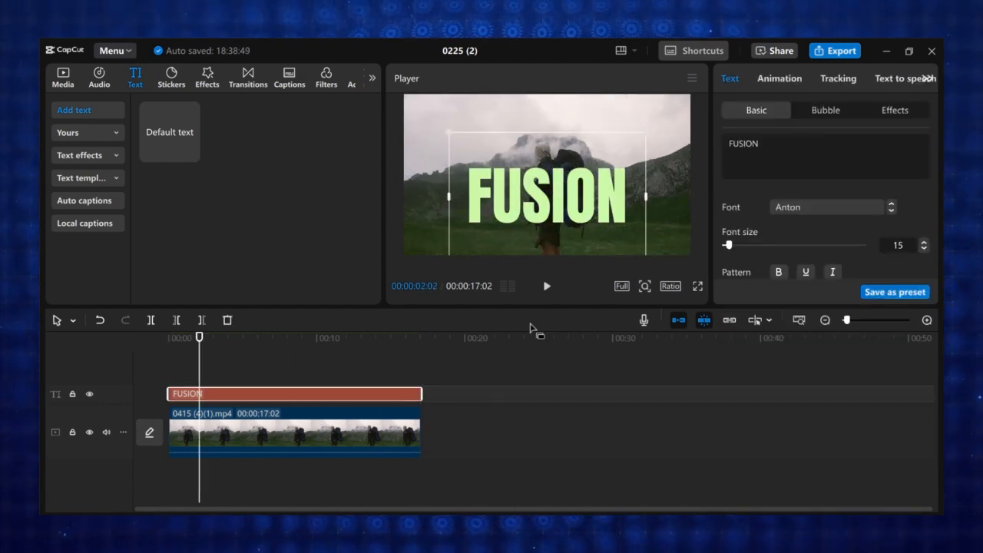
pyautogui.click(785, 77)
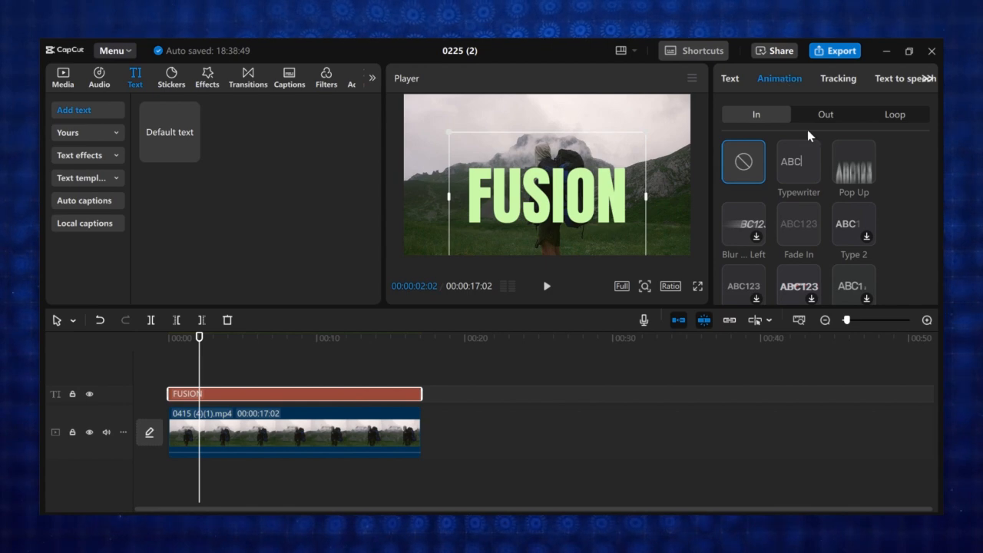
pyautogui.scroll(-1, 775, 215)
pyautogui.scroll(1, 745, 239)
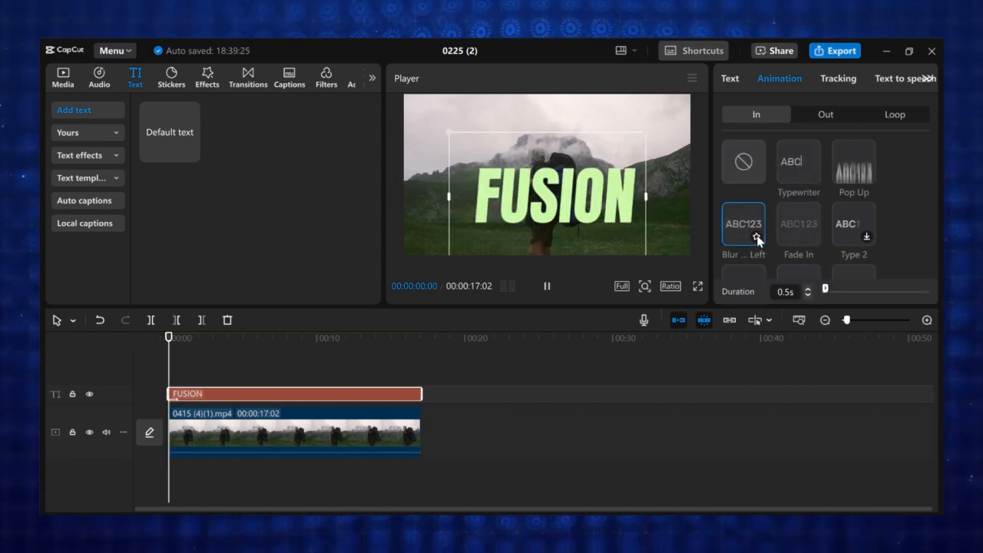
# Step: Duplicate the hiker video onto a track above the FUSION text and turn on Auto removal for the copy's background
pyautogui.click(273, 449)
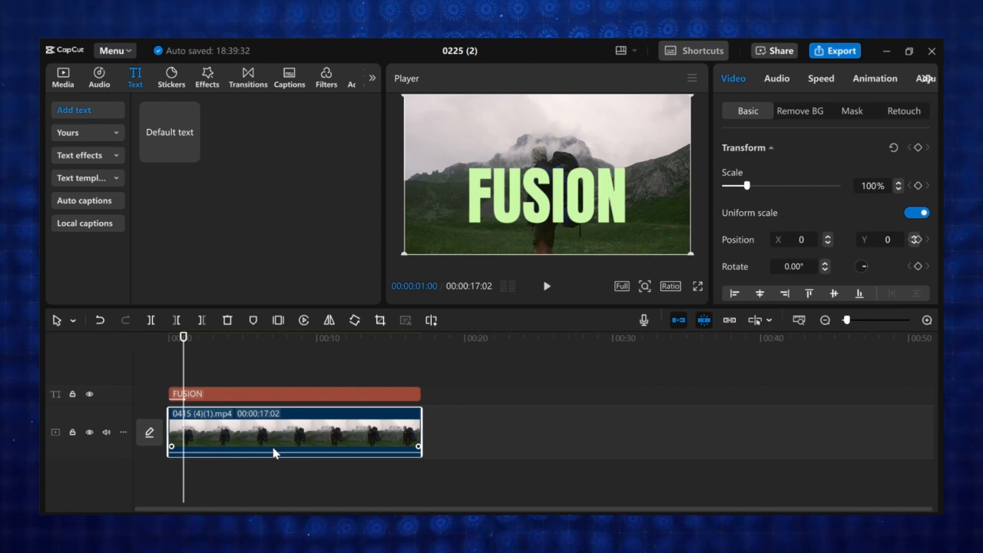
pyautogui.moveTo(271, 360); pyautogui.dragTo(270, 359)
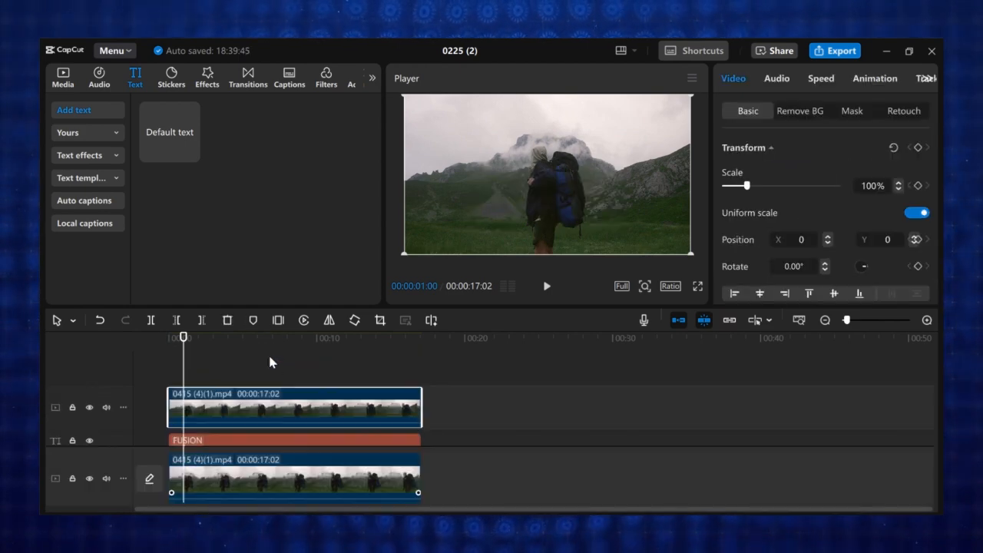
pyautogui.click(812, 115)
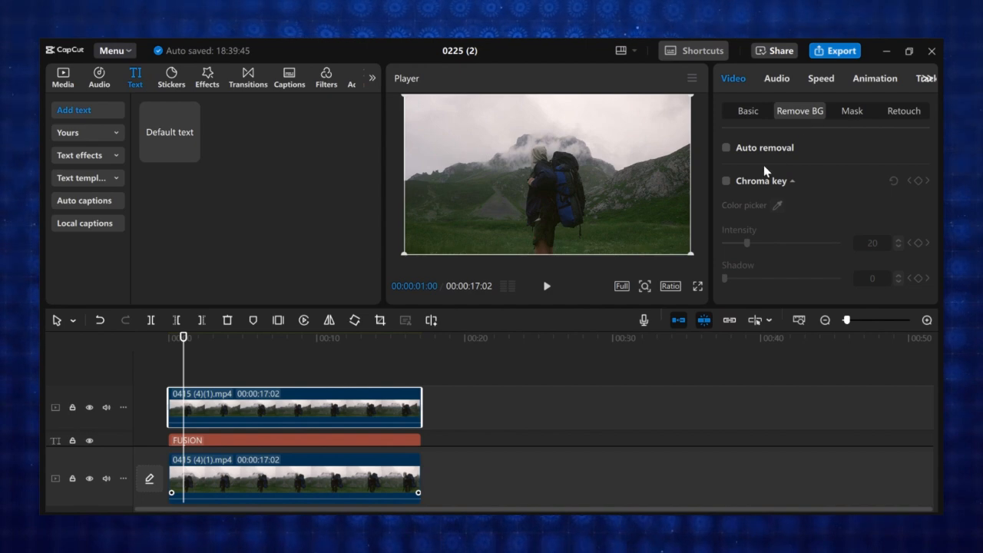
pyautogui.click(726, 149)
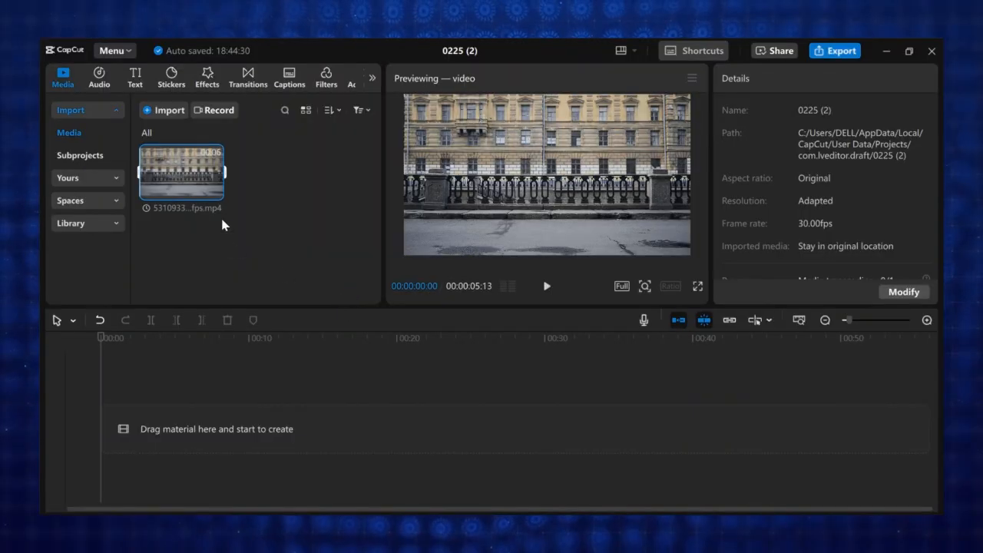
# Step: Place the 5310933 street video on the timeline and add a text clip reading WORKOUT over its full length
pyautogui.moveTo(184, 172); pyautogui.dragTo(184, 416)
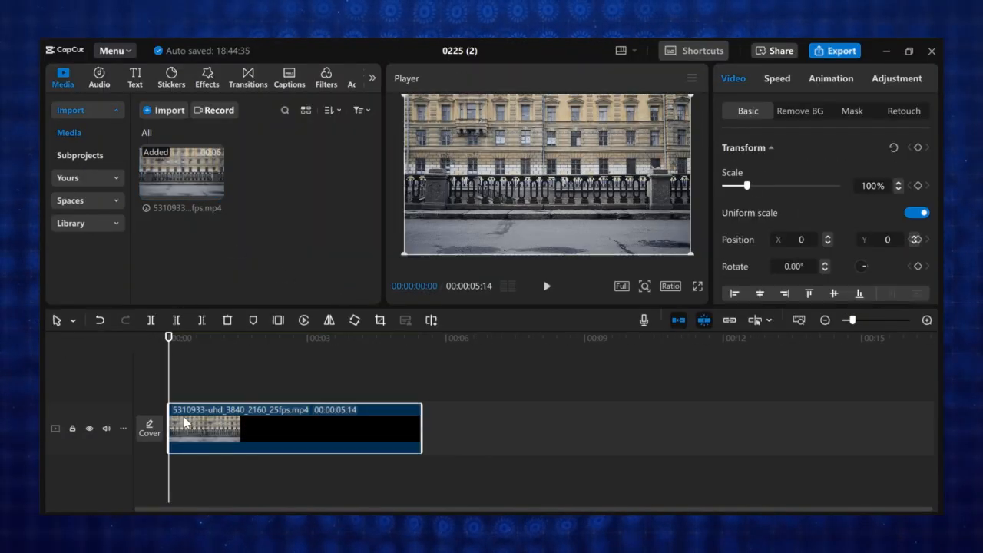
pyautogui.click(134, 77)
pyautogui.click(190, 154)
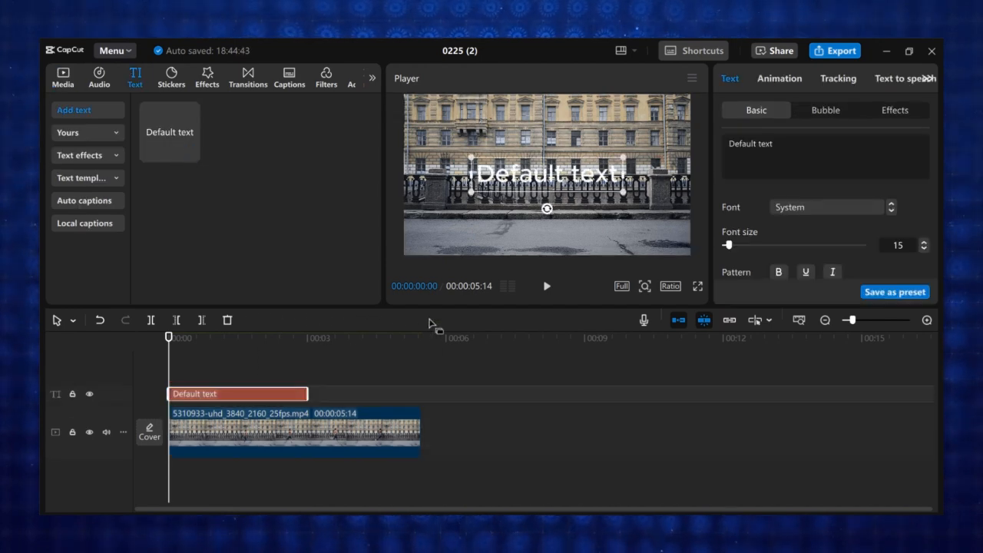
pyautogui.moveTo(306, 397); pyautogui.dragTo(422, 396)
pyautogui.moveTo(773, 144); pyautogui.dragTo(717, 143)
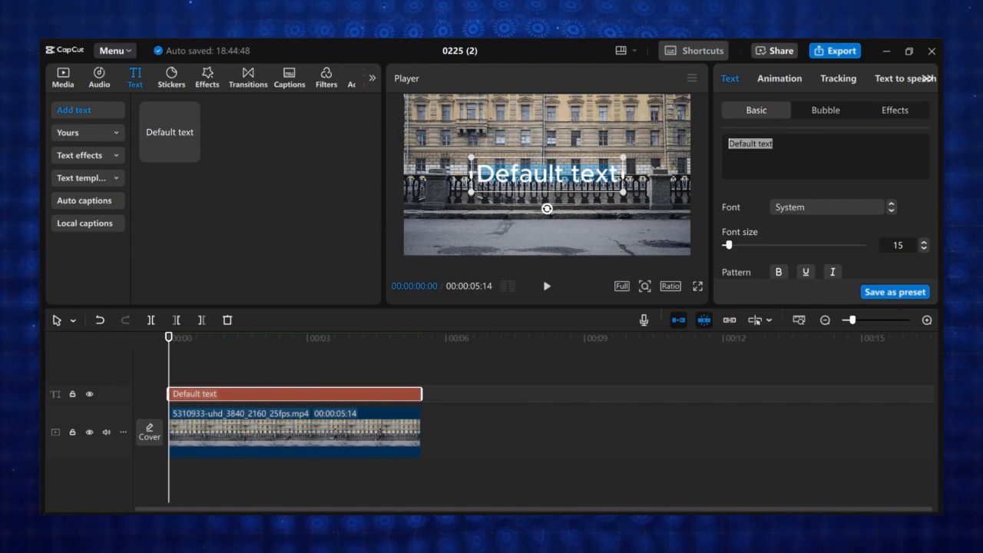
pyautogui.write('WORKOUT')
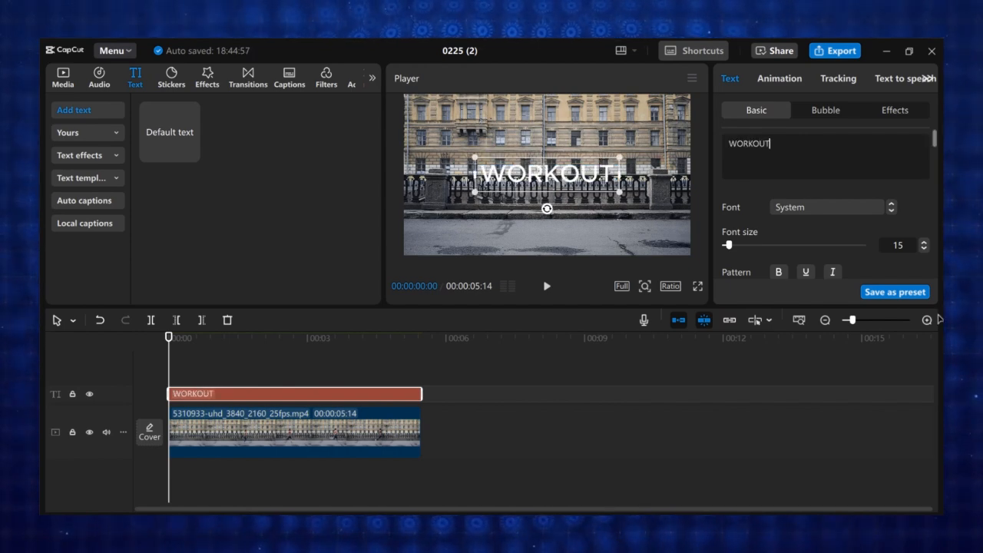
# Step: Set the WORKOUT text's font to Anton, then enlarge it and centre it slightly below the middle of the frame
pyautogui.click(795, 204)
pyautogui.click(823, 163)
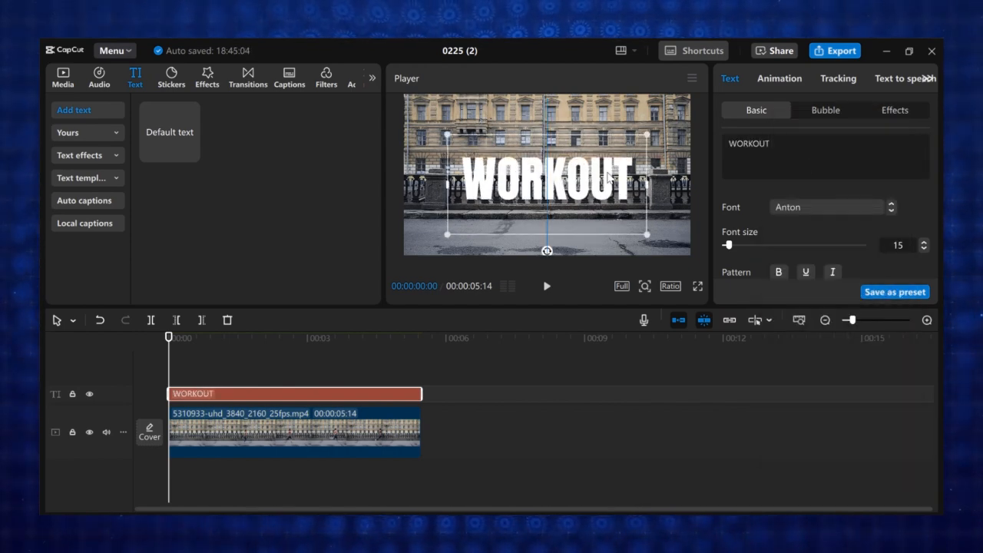
pyautogui.press('space')
pyautogui.press('space')
# Step: Change the WORKOUT text colour to a bright yellow-green
pyautogui.scroll(-4, 824, 224)
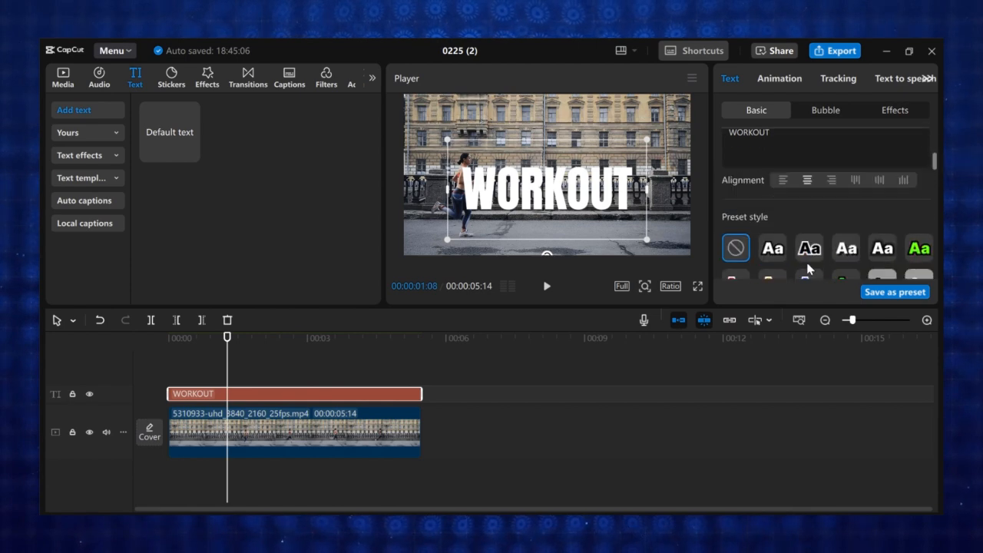
pyautogui.scroll(2, 807, 268)
pyautogui.click(822, 233)
pyautogui.click(790, 283)
pyautogui.moveTo(805, 353); pyautogui.dragTo(786, 356)
pyautogui.moveTo(791, 284); pyautogui.dragTo(893, 228)
pyautogui.click(893, 223)
# Step: Turn on the shadow for the WORKOUT text
pyautogui.scroll(-6, 769, 261)
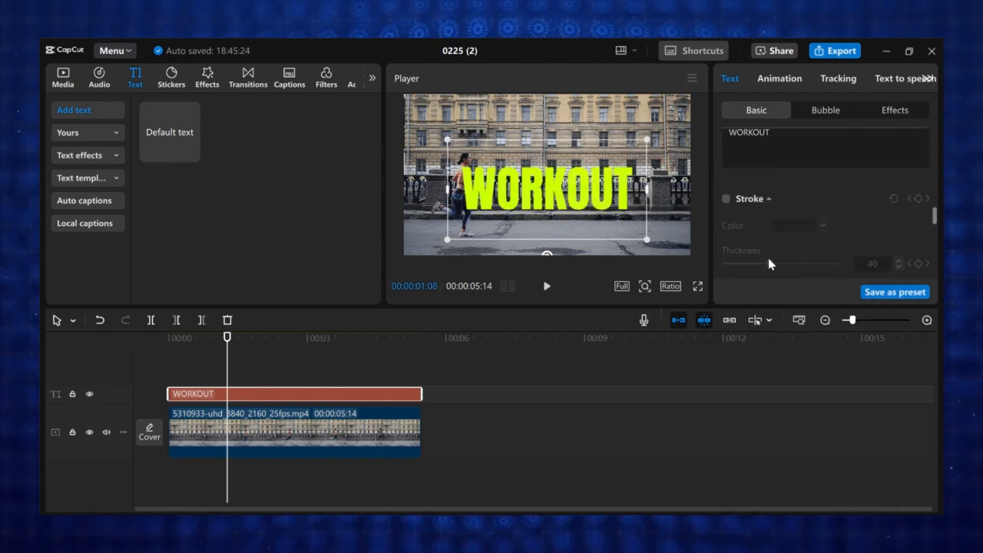
pyautogui.scroll(-3, 771, 264)
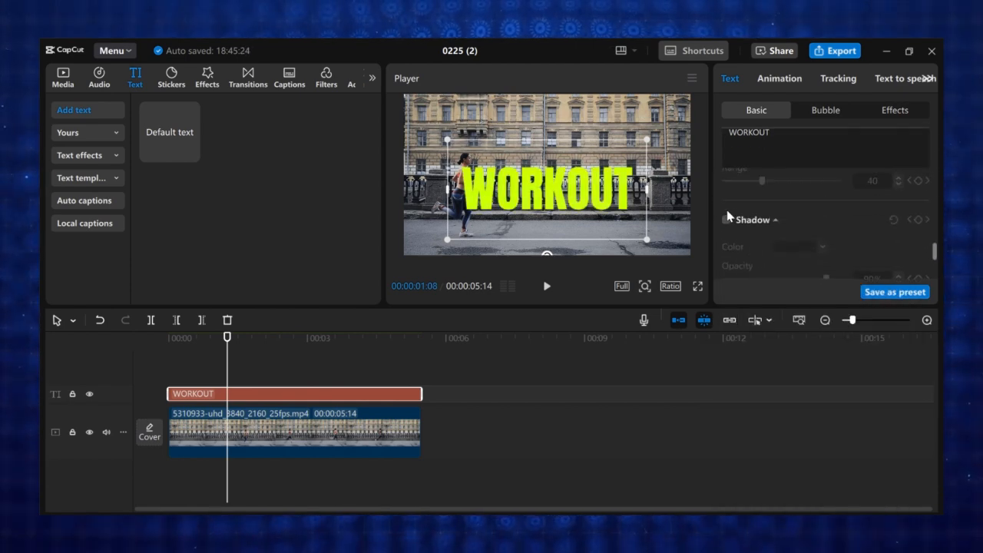
pyautogui.click(727, 219)
pyautogui.scroll(-1, 762, 237)
# Step: Duplicate the runner video onto a track above the WORKOUT text and open the copy's background removal settings
pyautogui.click(243, 431)
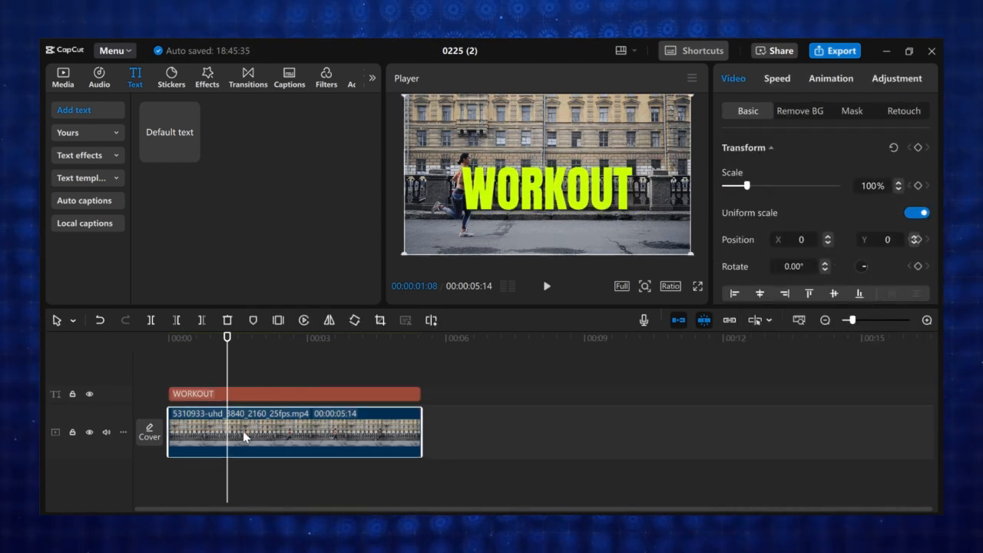
pyautogui.moveTo(243, 431); pyautogui.dragTo(238, 347)
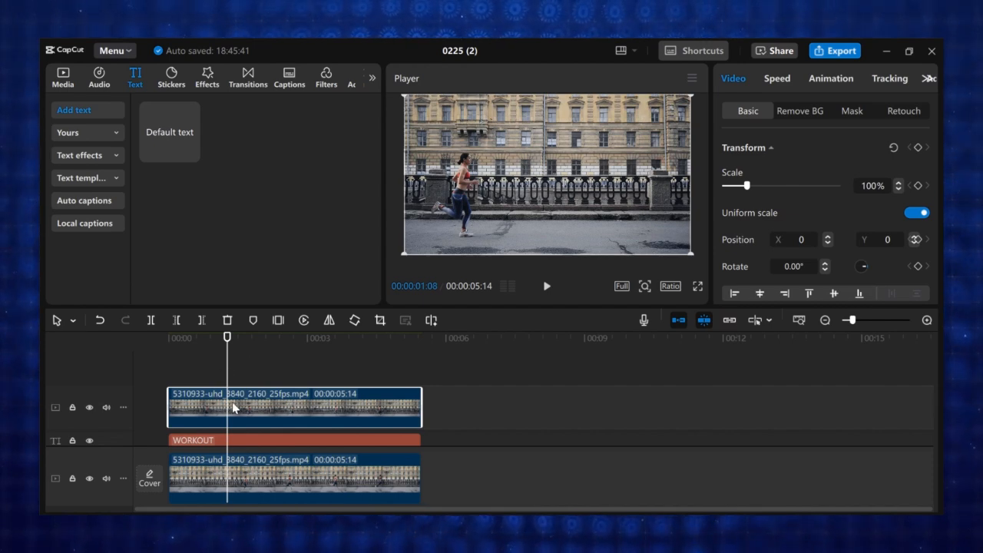
pyautogui.click(792, 113)
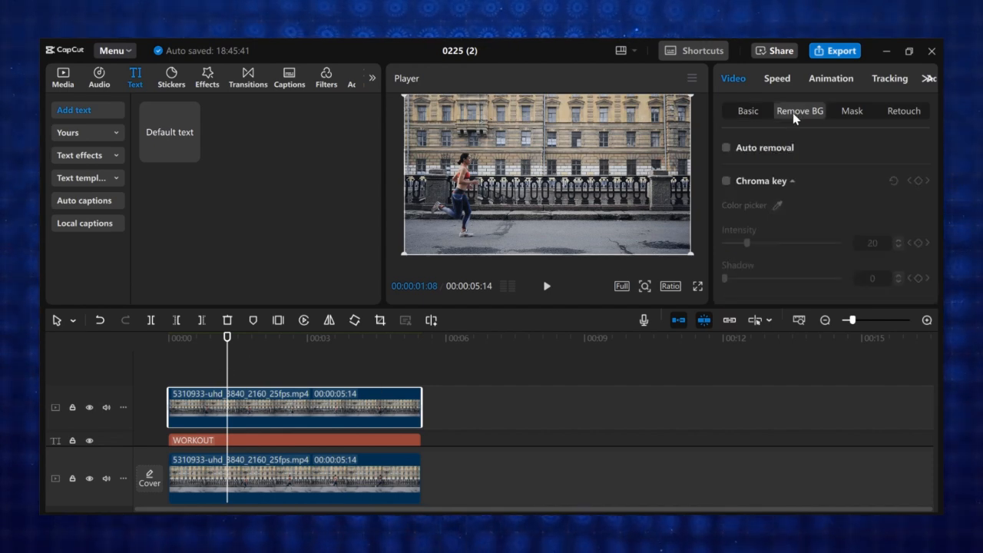
# Step: Apply Auto removal to the upper runner clip's background and convert the WORKOUT text into a compound clip
pyautogui.click(727, 148)
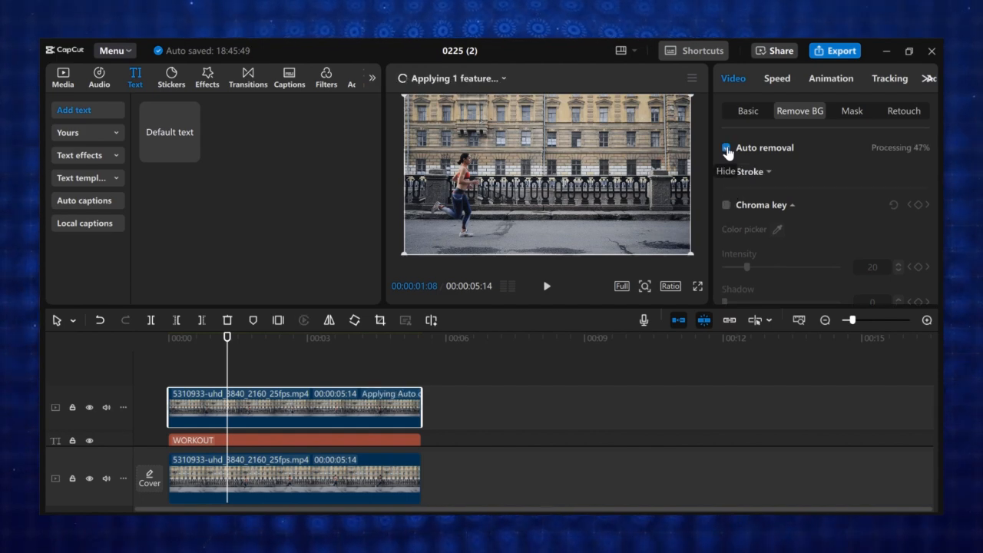
pyautogui.click(263, 429)
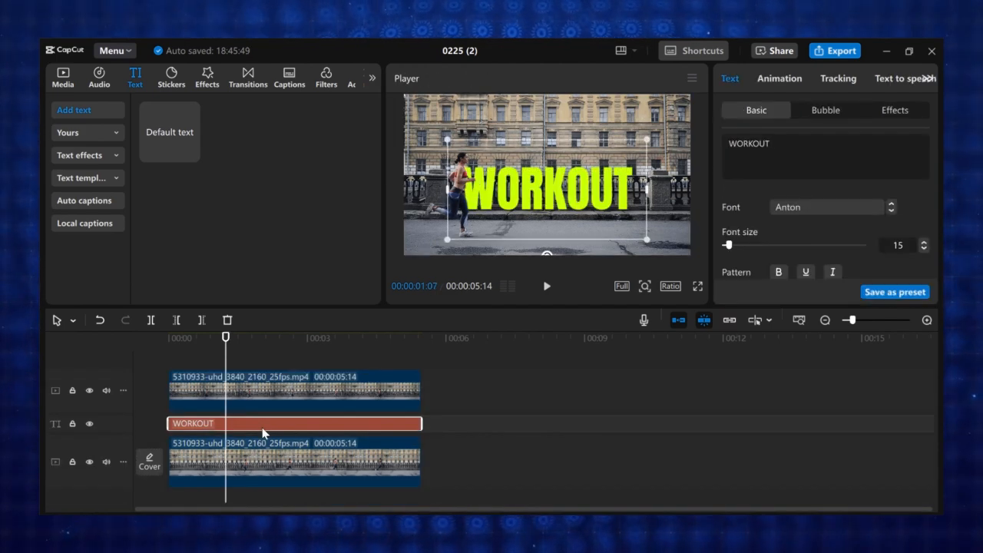
pyautogui.rightClick(263, 433)
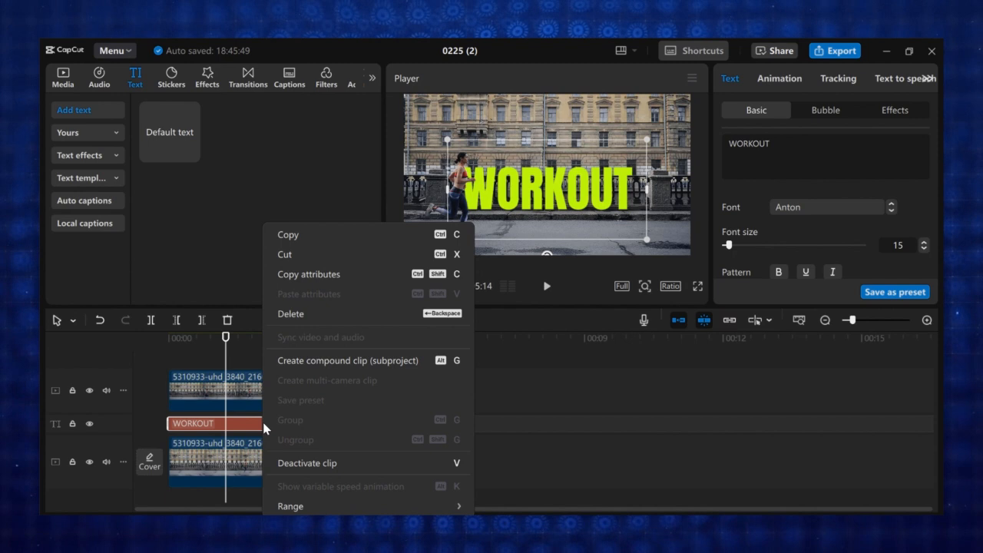
pyautogui.click(315, 364)
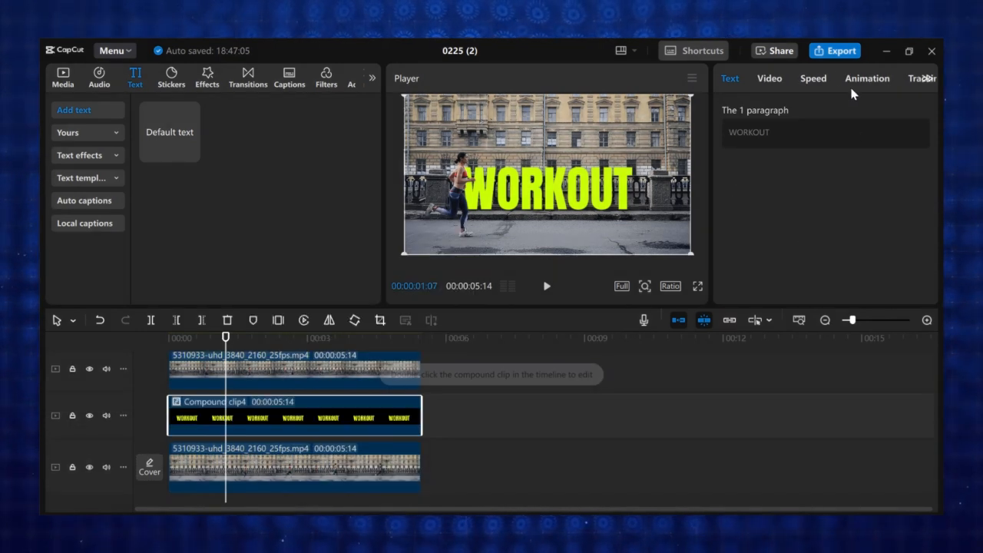
# Step: Add a Split mask to the WORKOUT compound clip, rotate it to -90° and place its edge on the runner at about X -606
pyautogui.click(758, 77)
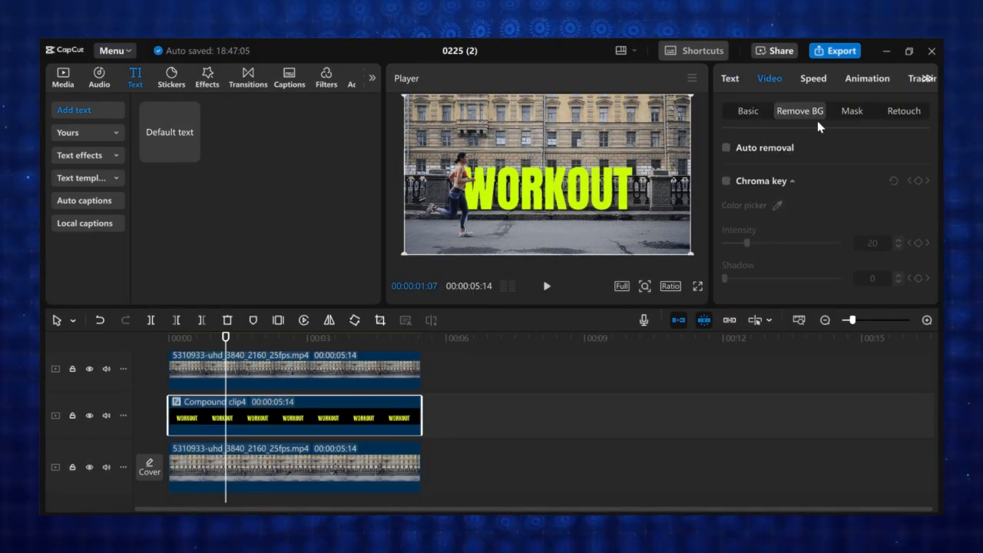
pyautogui.click(853, 112)
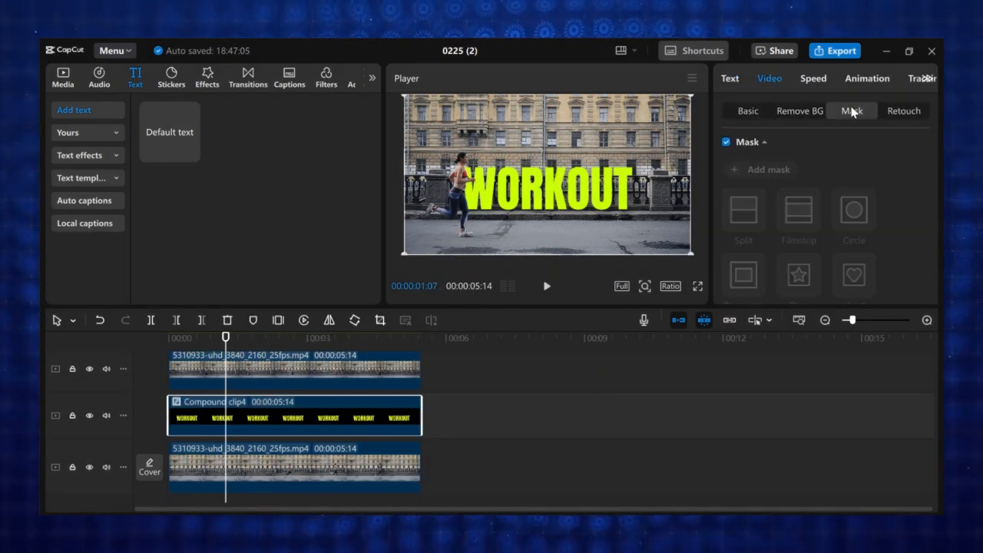
pyautogui.click(747, 171)
pyautogui.click(744, 227)
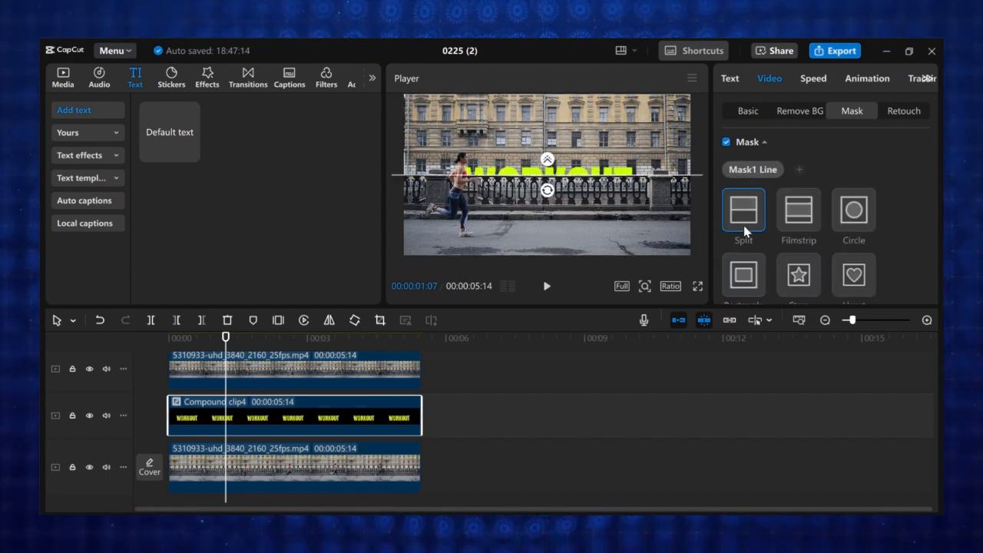
pyautogui.moveTo(547, 190); pyautogui.dragTo(576, 182)
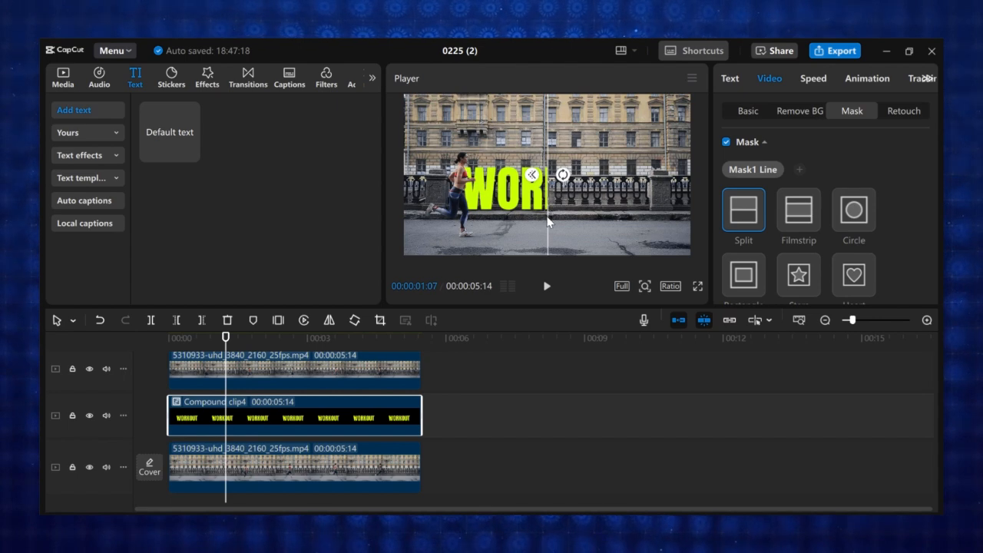
pyautogui.moveTo(527, 219); pyautogui.dragTo(461, 218)
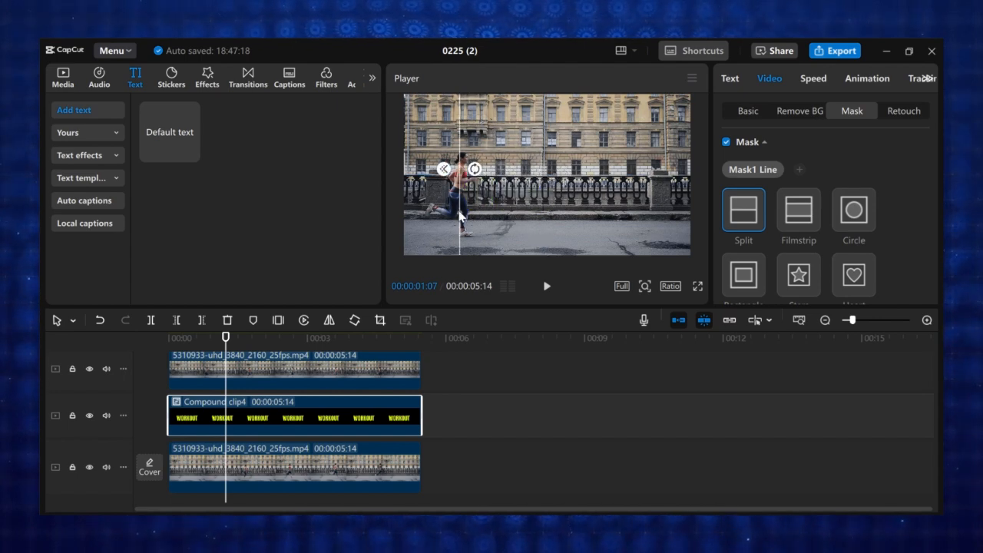
# Step: Keyframe the Split mask from 00:00:01:07 onward, moving its edge with the runner across the WORKOUT text
pyautogui.scroll(-5, 838, 214)
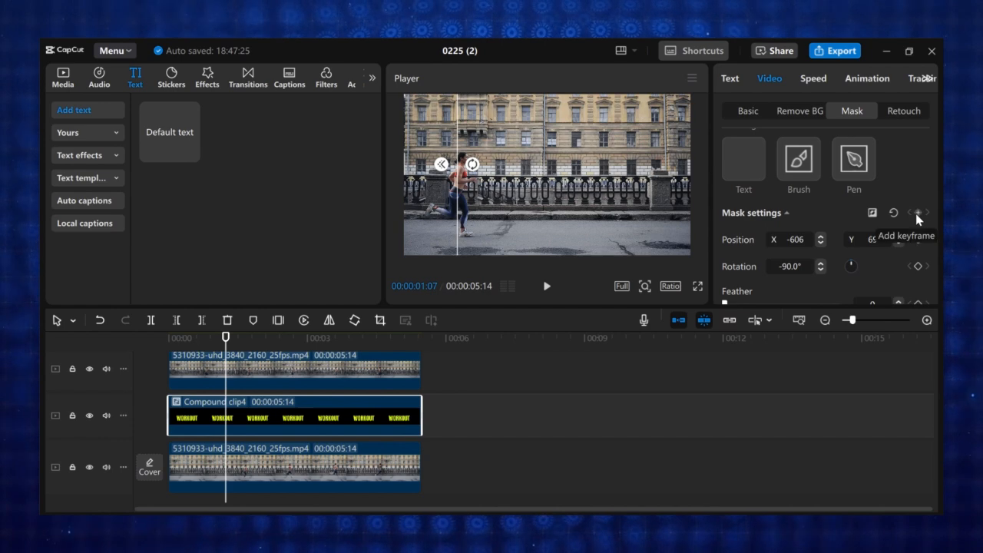
pyautogui.click(917, 213)
pyautogui.press('Right')
pyautogui.press('Right')
pyautogui.moveTo(461, 219); pyautogui.dragTo(661, 223)
pyautogui.press('Right')
pyautogui.press('Right')
pyautogui.press('Right')
pyautogui.press('Right')
pyautogui.press('Right')
pyautogui.press('Right')
# Step: Play the sequence from the start to check the WORKOUT text reveal behind the runner
pyautogui.press('Home')
pyautogui.press('space')
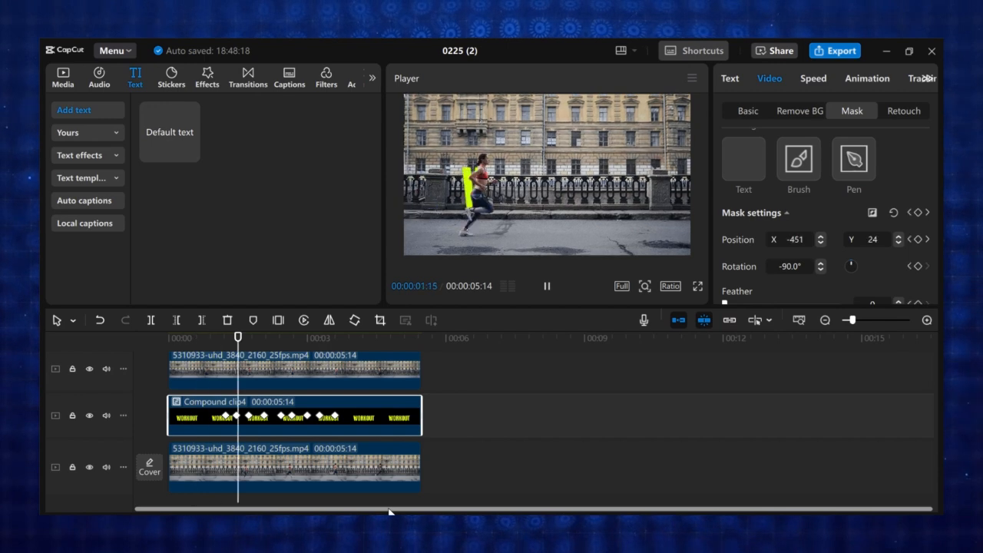
pyautogui.press('space')
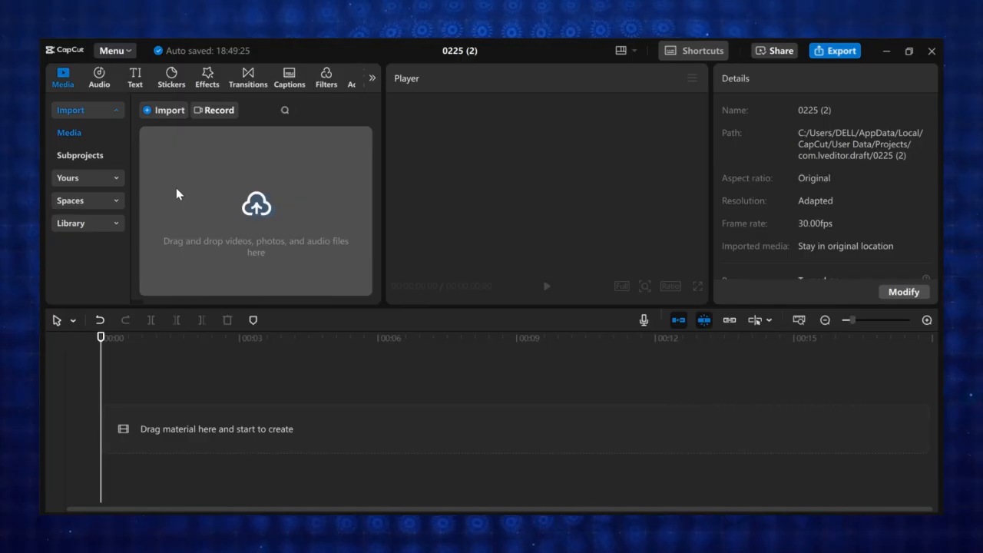
# Step: Add a default text clip reading FUSION FRAMES and set its font to Anton
pyautogui.click(143, 73)
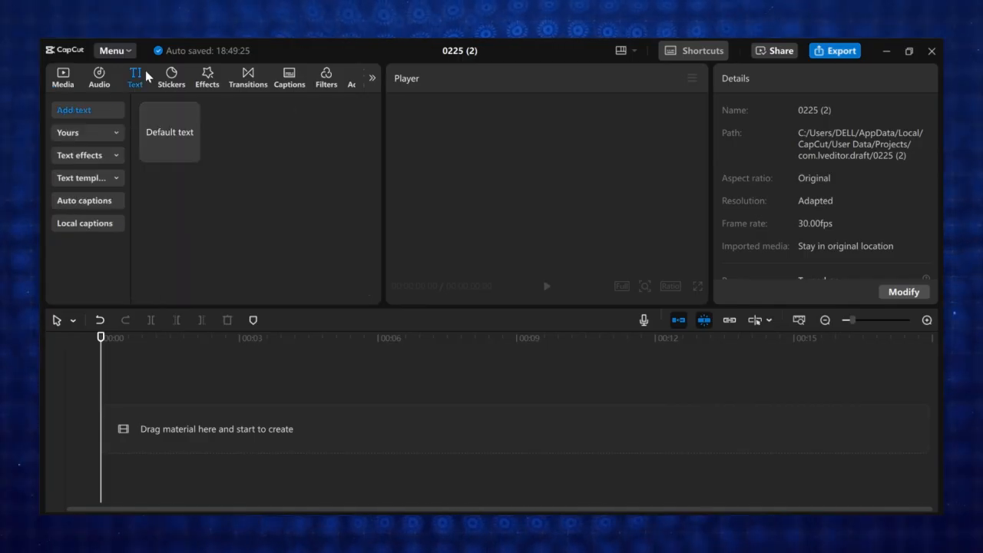
pyautogui.click(191, 154)
pyautogui.write('F')
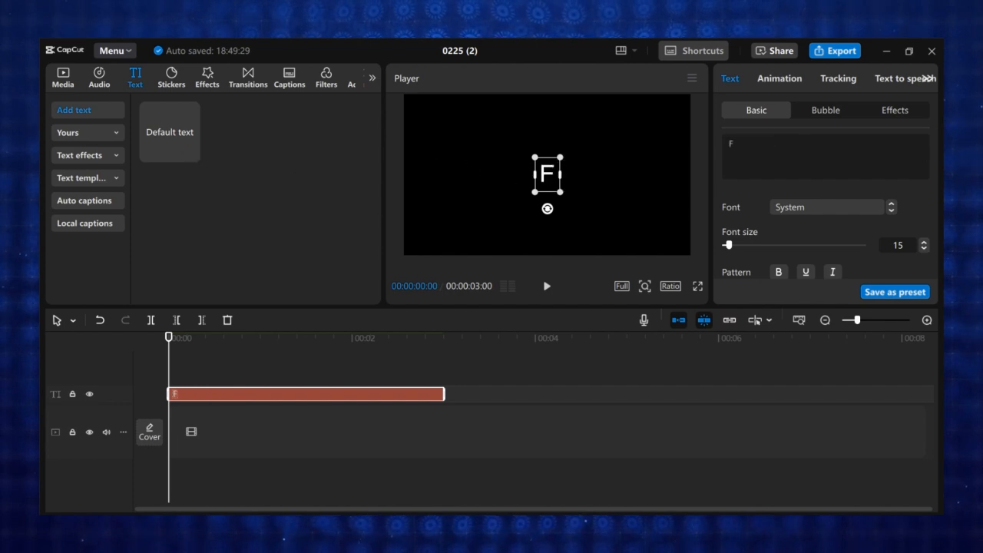
pyautogui.write('USION FRAMES')
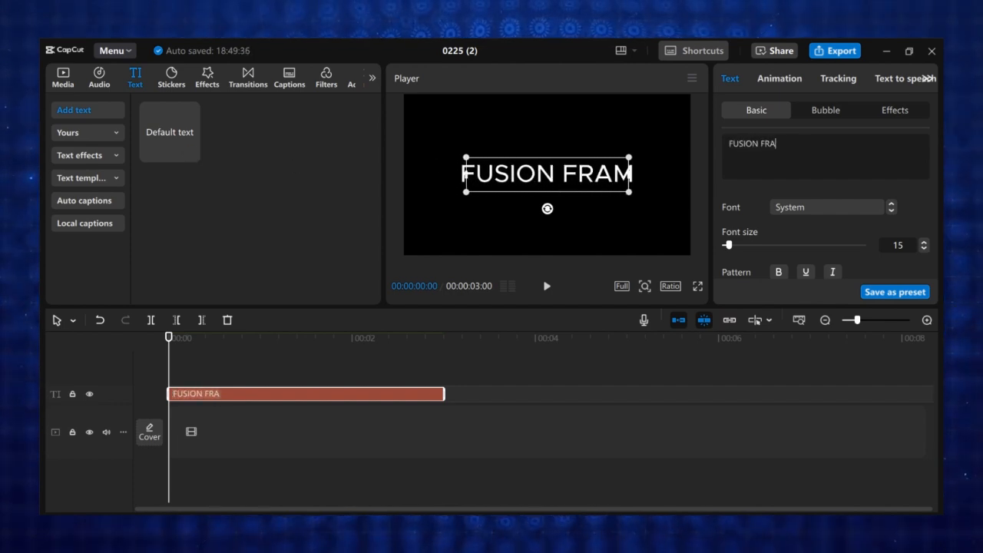
pyautogui.click(870, 213)
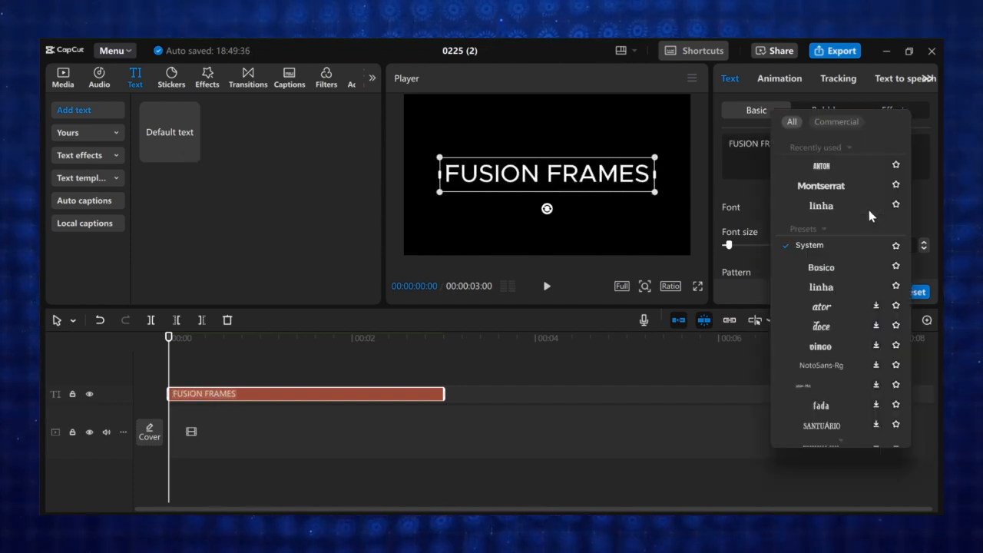
pyautogui.click(868, 210)
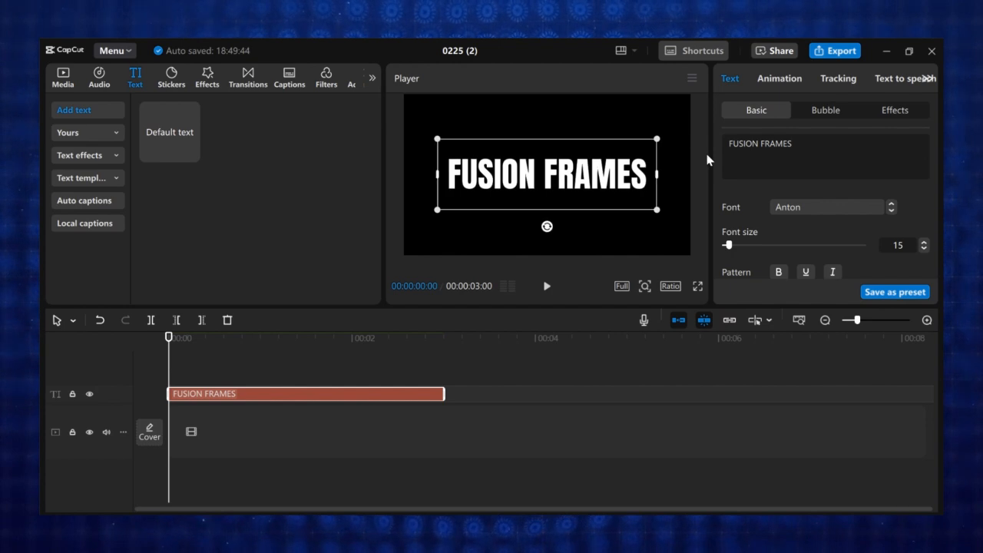
# Step: Convert the FUSION FRAMES text clip into a compound clip
pyautogui.scroll(-3, 822, 234)
pyautogui.rightClick(211, 394)
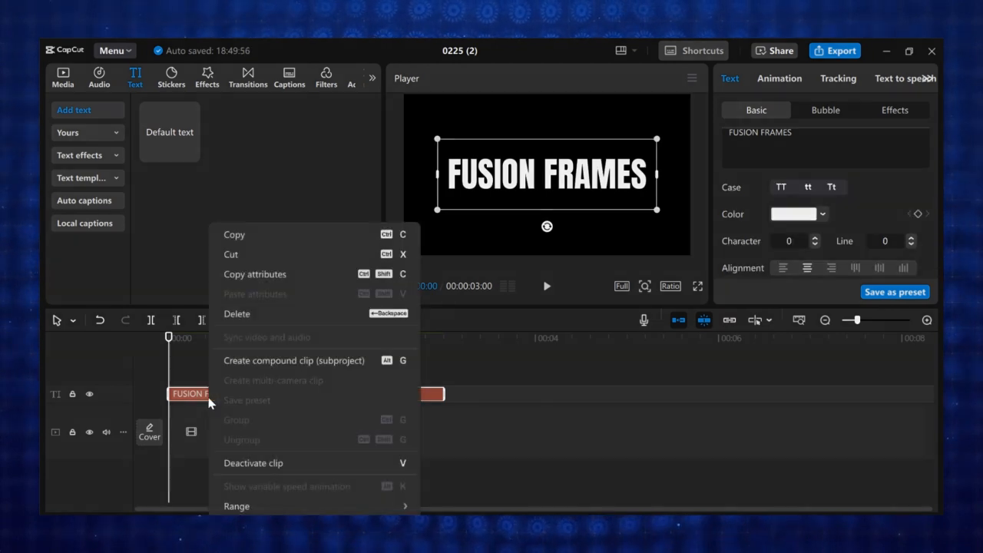
pyautogui.click(232, 361)
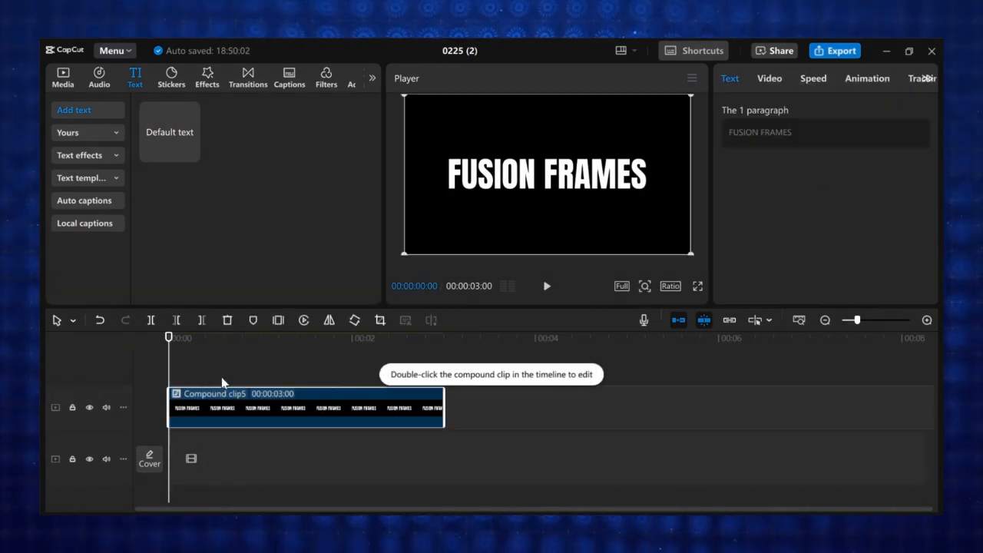
# Step: Add a Filmstrip mask to the FUSION FRAMES compound clip
pyautogui.click(775, 80)
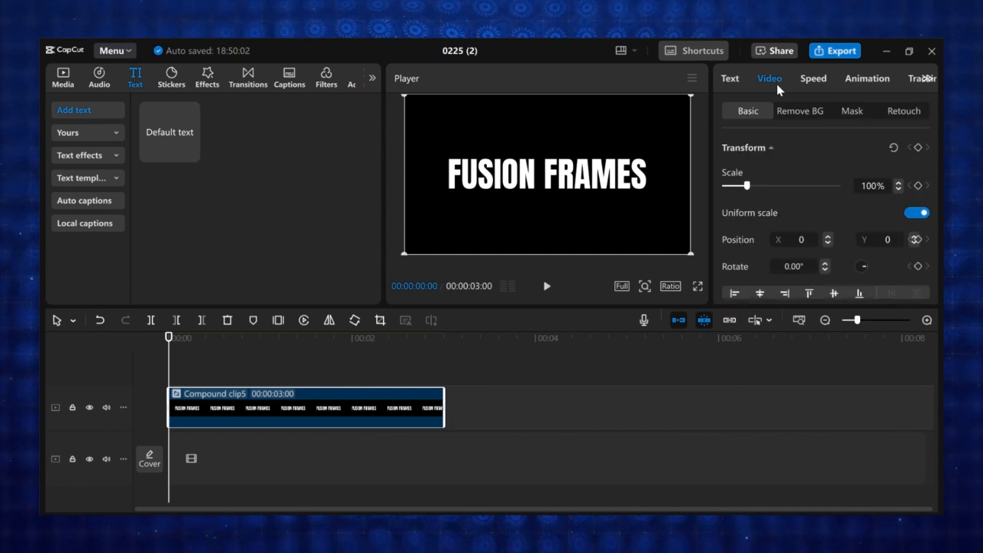
pyautogui.click(800, 111)
pyautogui.click(853, 110)
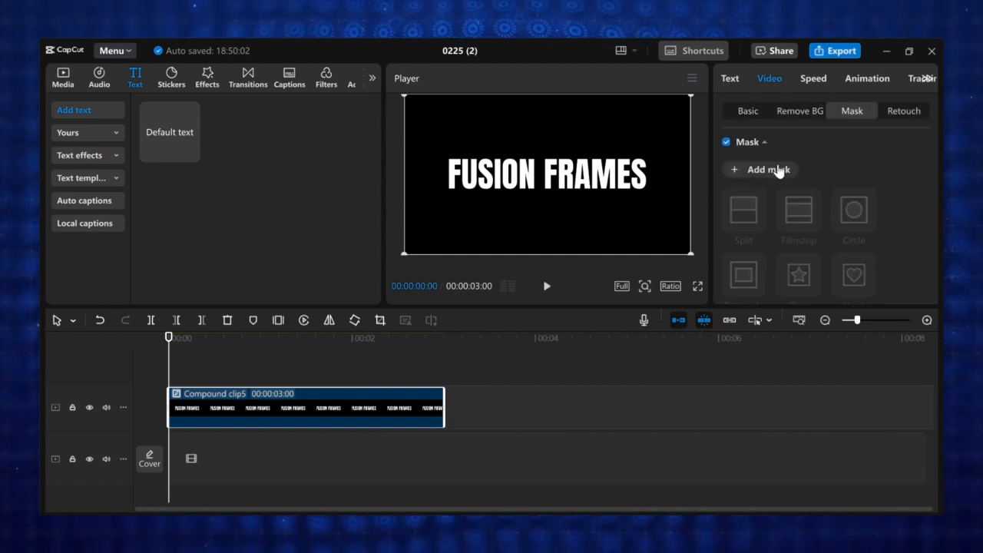
pyautogui.click(768, 170)
pyautogui.click(799, 212)
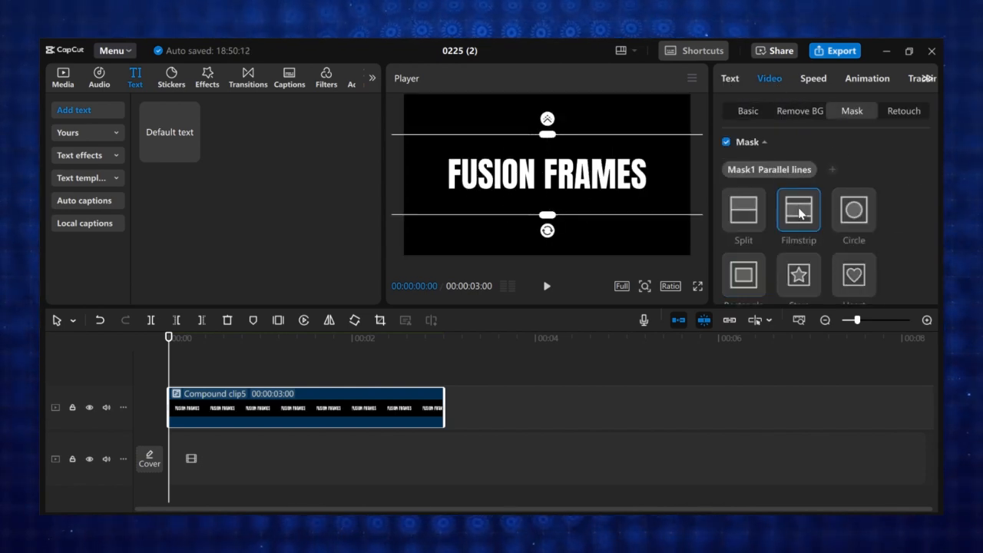
# Step: Narrow the Filmstrip mask to about 224, rotate it to -67°, move it off-frame to about X -953, Y 470, and keyframe it at the clip's start
pyautogui.moveTo(558, 228); pyautogui.dragTo(530, 179)
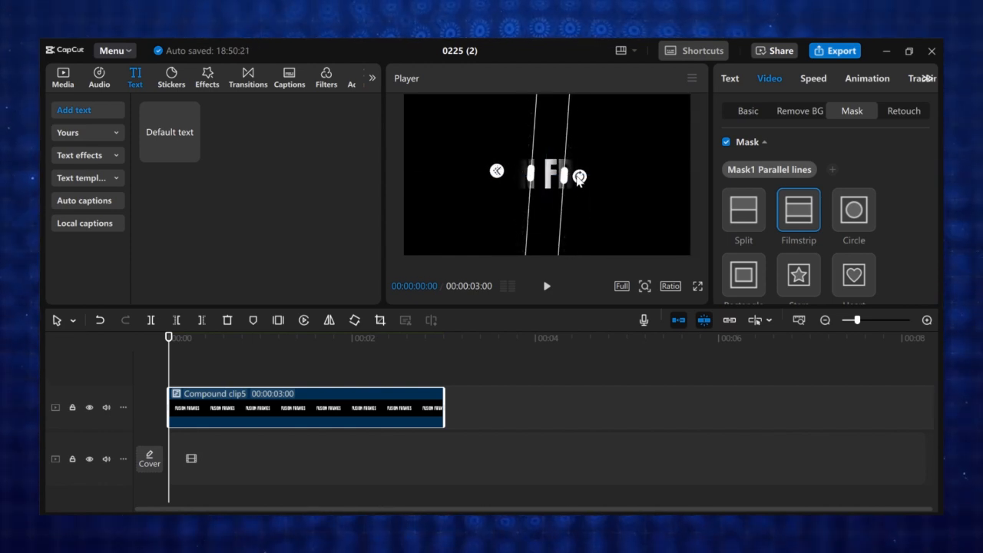
pyautogui.moveTo(579, 178); pyautogui.dragTo(400, 141)
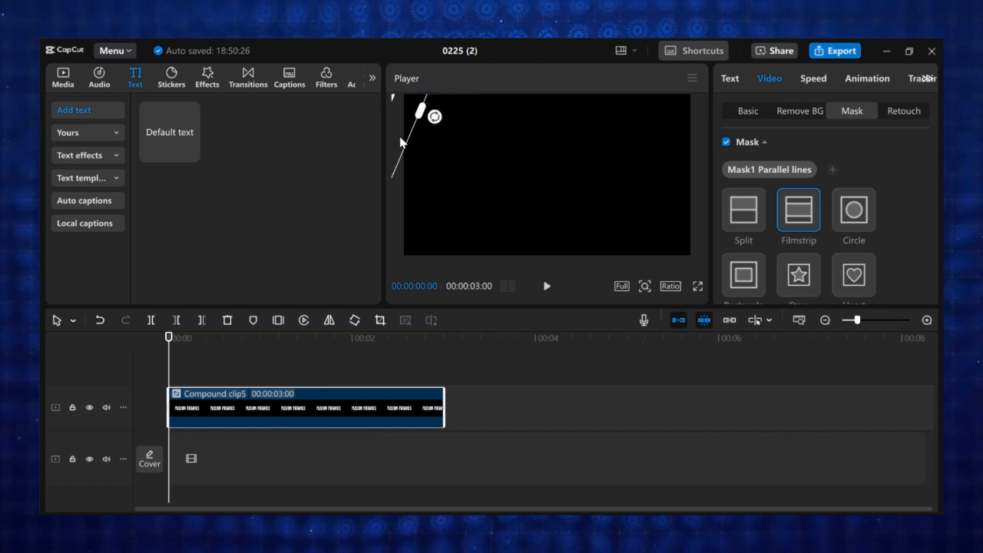
pyautogui.scroll(-5, 860, 245)
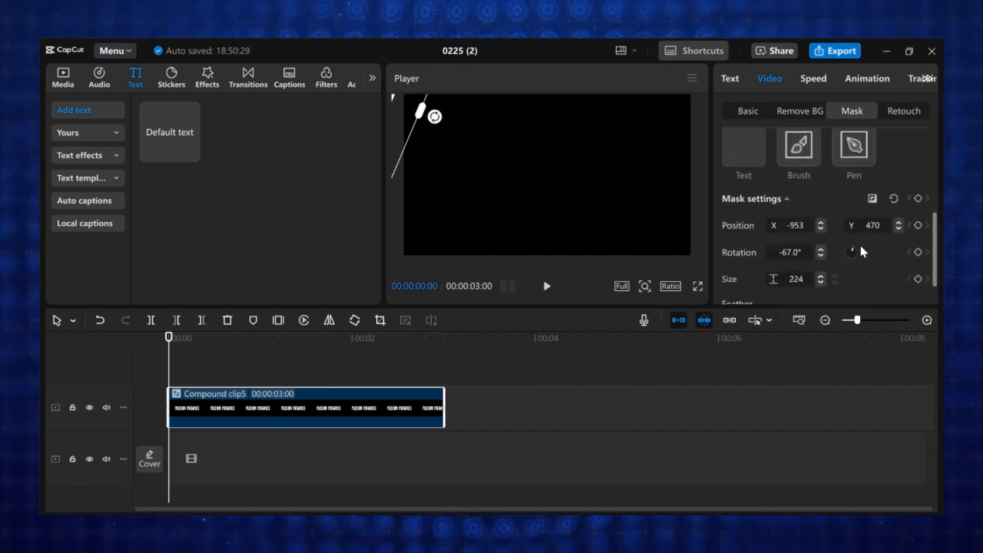
pyautogui.click(919, 199)
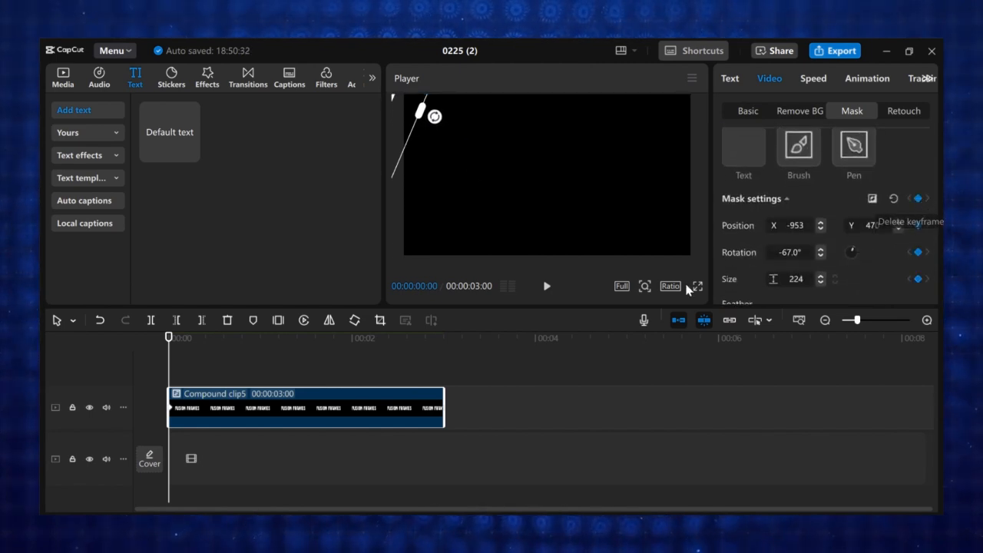
# Step: Keyframe the mask to about X 960, Y -258 at 00:00:00:19, X 0, Y -110 at 00:00:01:09, and size 3096 at 00:00:01:29
pyautogui.moveTo(170, 363); pyautogui.dragTo(224, 370)
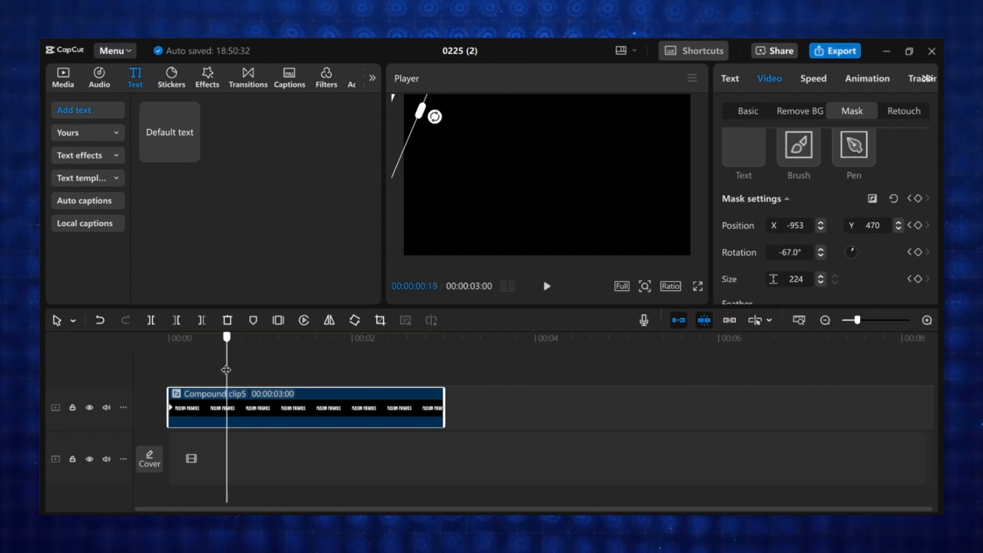
pyautogui.moveTo(396, 149); pyautogui.dragTo(728, 256)
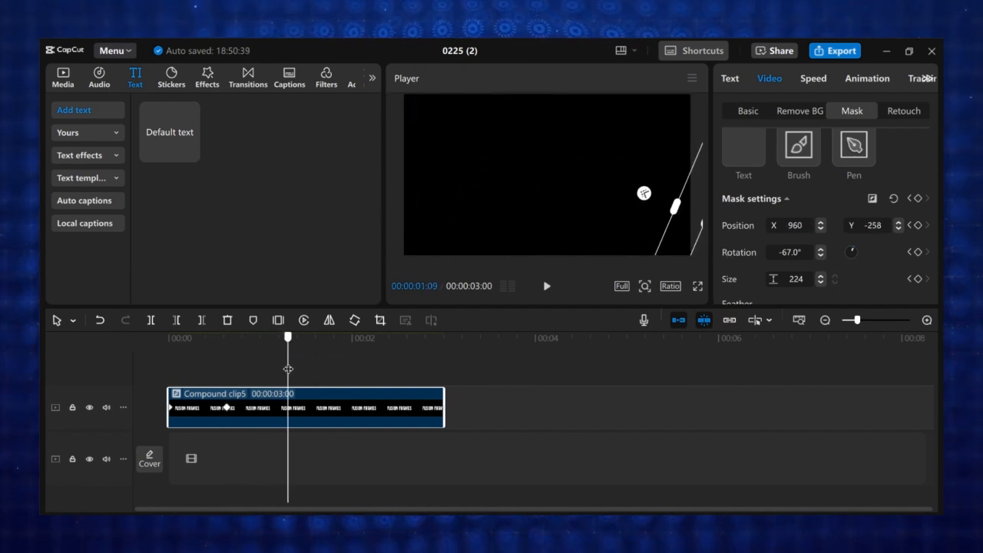
pyautogui.moveTo(659, 238); pyautogui.dragTo(543, 222)
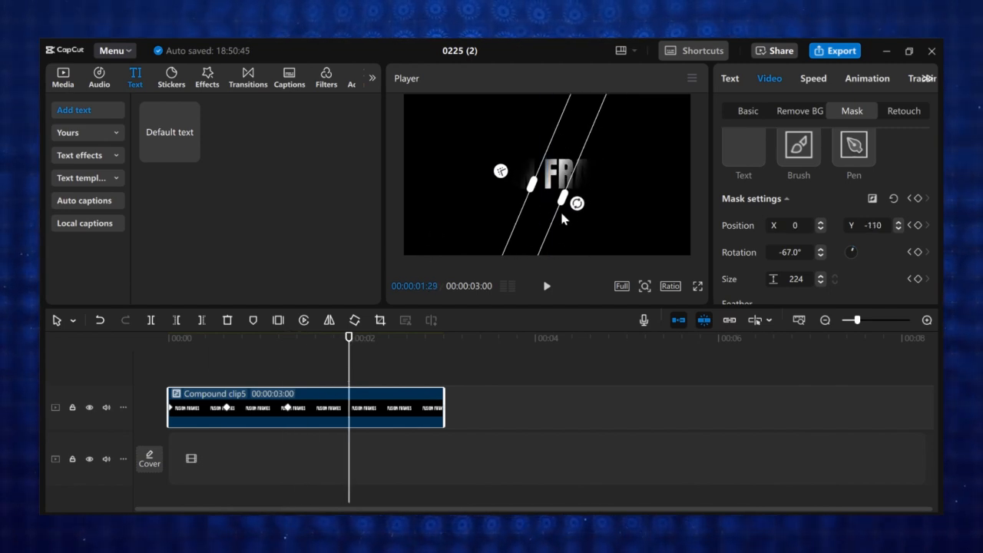
pyautogui.moveTo(565, 200); pyautogui.dragTo(727, 254)
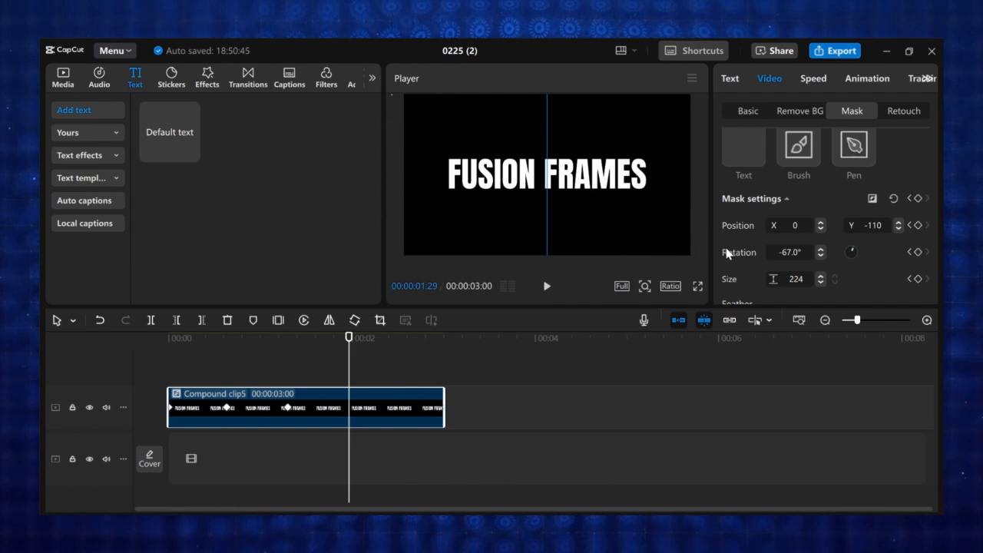
# Step: Play the FUSION FRAMES clip from the start to check the mask animation
pyautogui.moveTo(351, 351); pyautogui.dragTo(127, 371)
pyautogui.press('space')
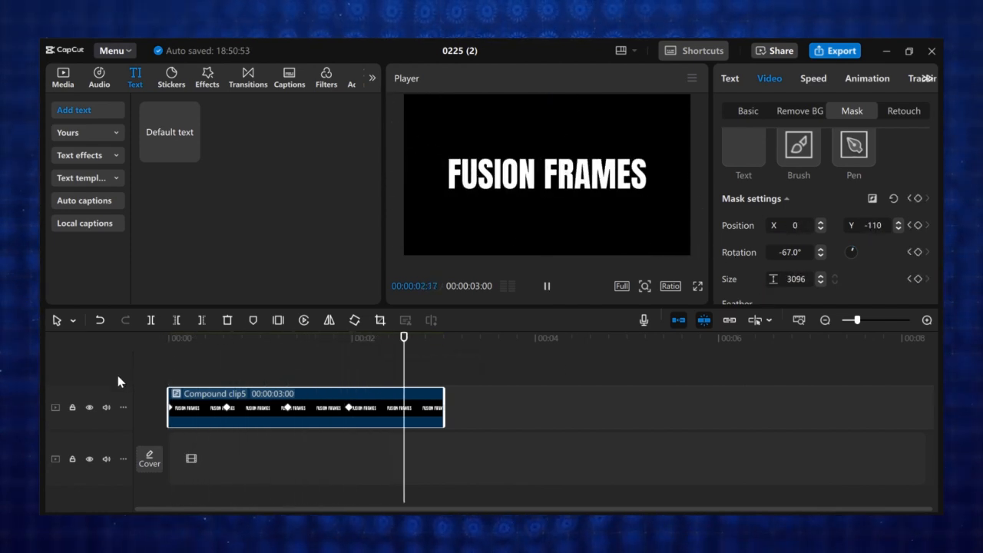
pyautogui.press('space')
# Step: Set the Filmstrip mask's size to about 281 at the 00:00:00:19 keyframe and about 324 at the 00:00:01:09 keyframe
pyautogui.moveTo(423, 364); pyautogui.dragTo(228, 392)
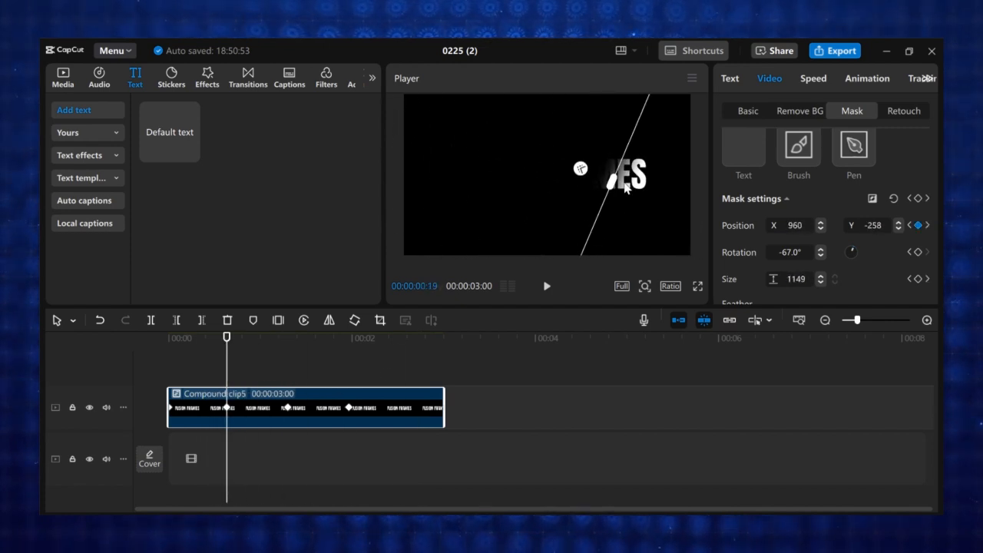
pyautogui.moveTo(626, 186); pyautogui.dragTo(663, 207)
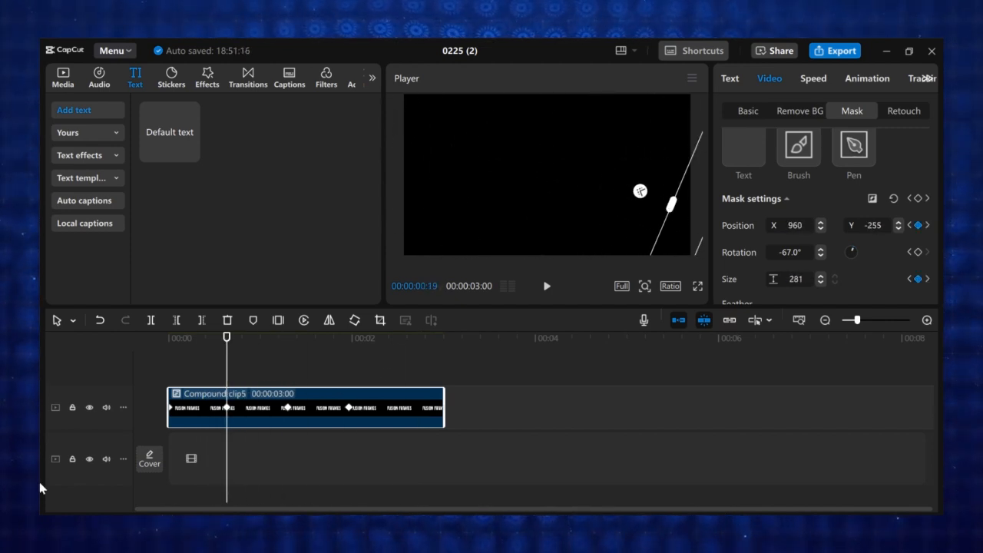
pyautogui.moveTo(237, 356); pyautogui.dragTo(286, 361)
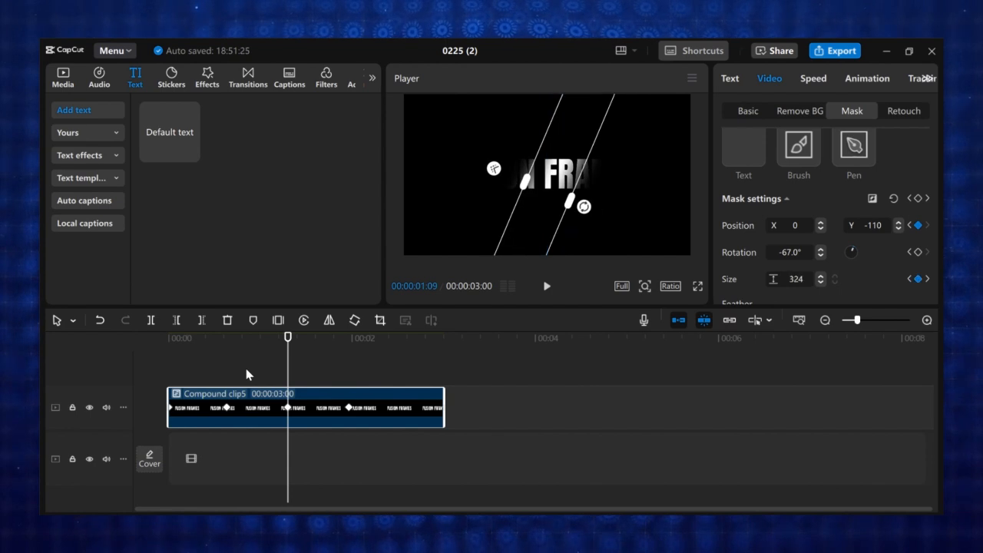
pyautogui.click(368, 411)
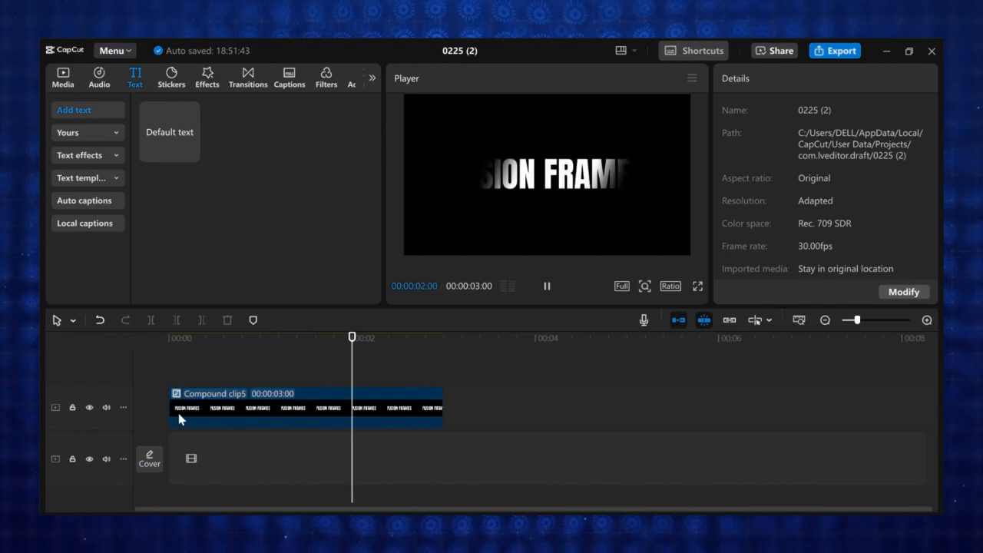
pyautogui.click(304, 419)
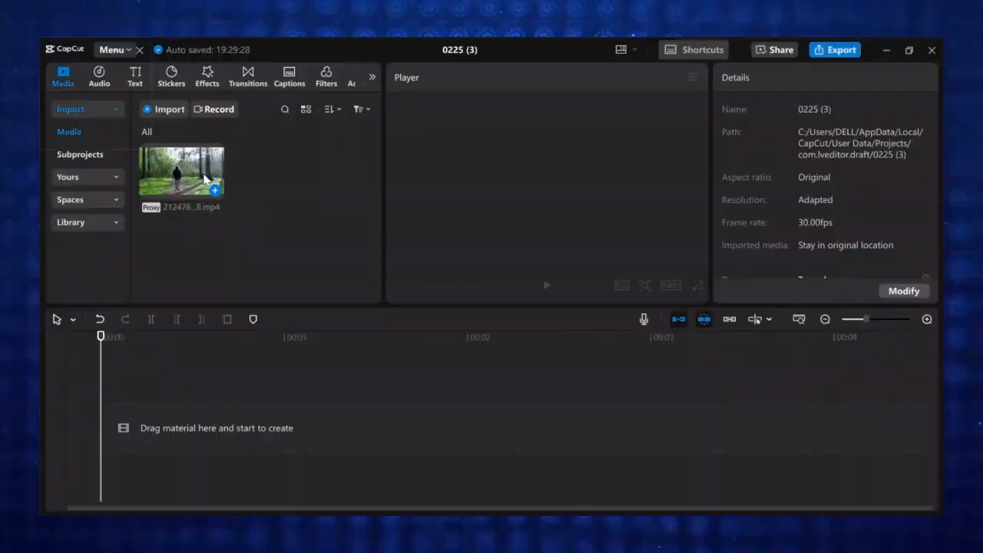
# Step: Place the forest walking video on the timeline and add a default text from its start, extended to the video's full length
pyautogui.moveTo(204, 179); pyautogui.dragTo(184, 419)
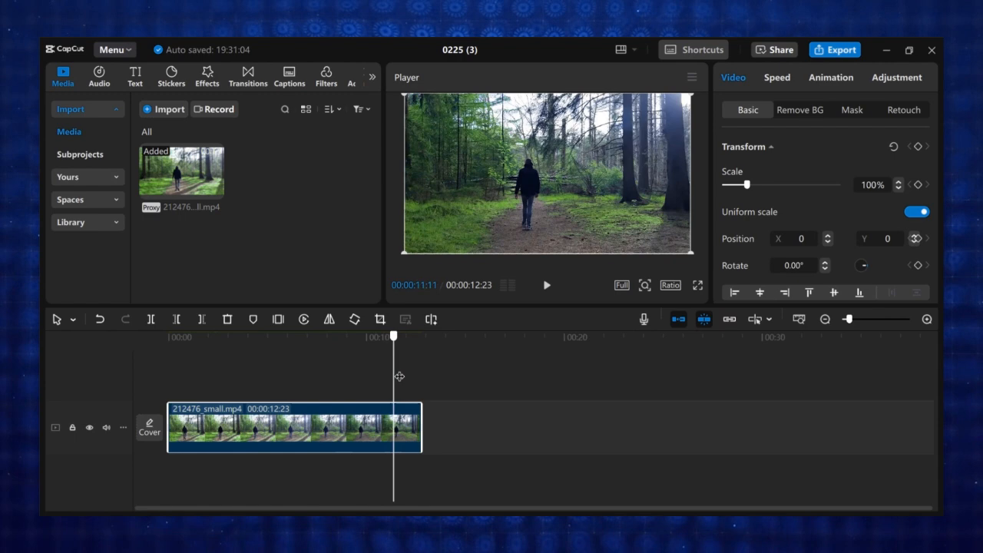
pyautogui.click(169, 372)
pyautogui.click(136, 76)
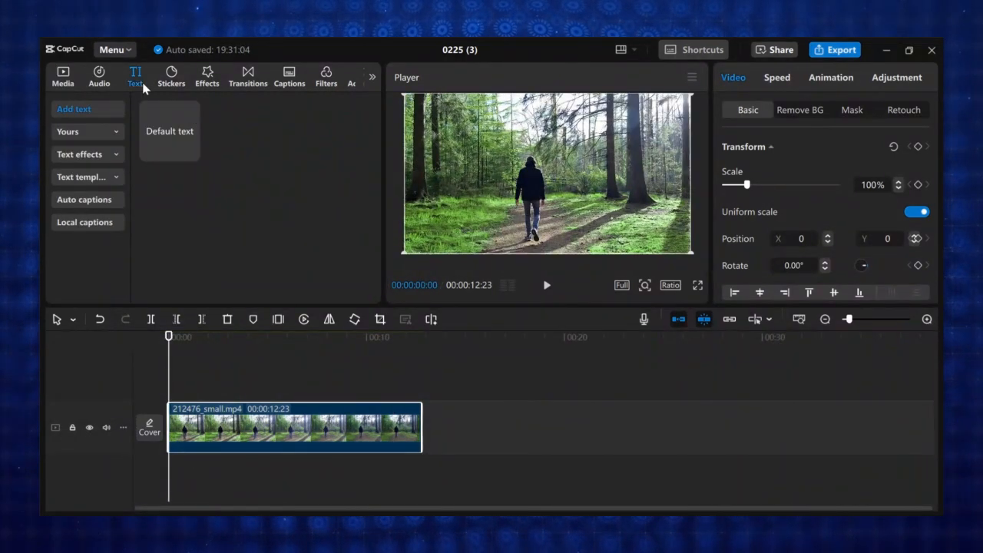
pyautogui.click(190, 153)
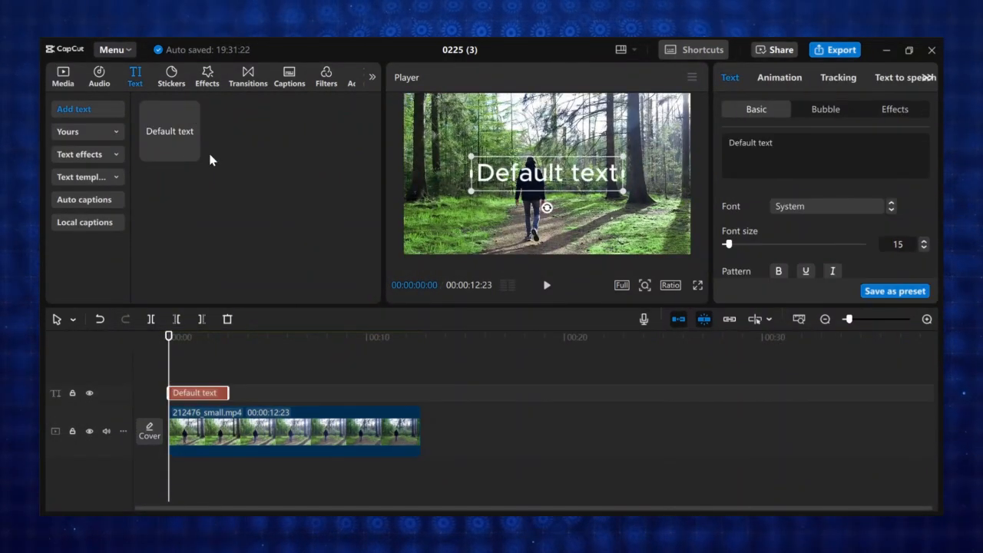
pyautogui.moveTo(228, 388); pyautogui.dragTo(422, 391)
# Step: Replace the default text with the walker's first name, apply the bold condensed Anton font, and place the label up and left of him
pyautogui.hotkey('ctrl', 'a')
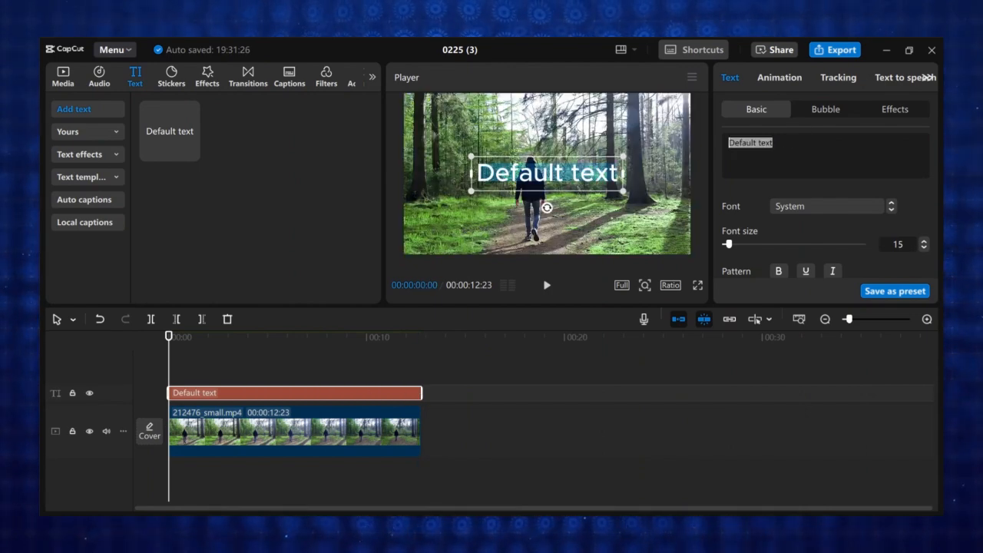
pyautogui.write('ERIC')
pyautogui.click(830, 206)
pyautogui.click(825, 160)
pyautogui.click(830, 206)
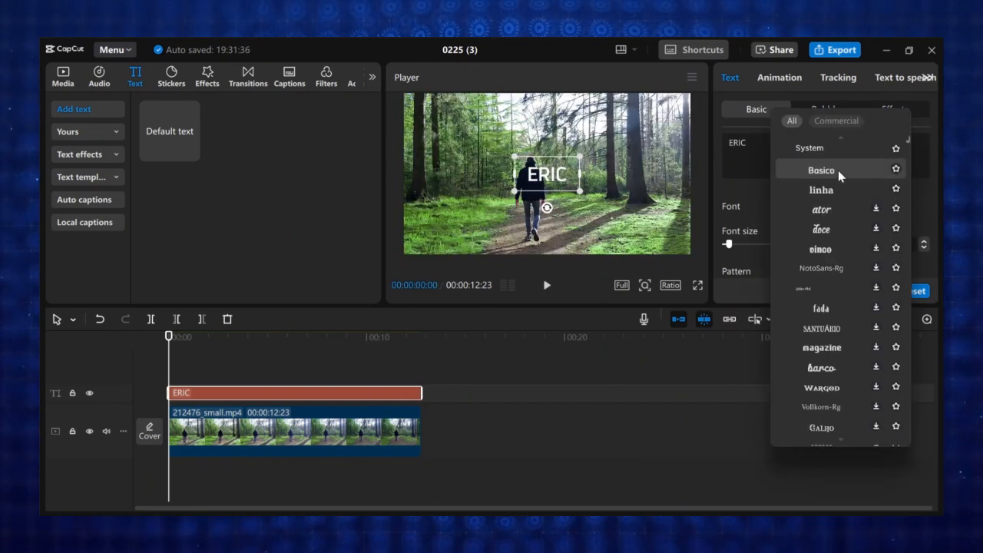
pyautogui.click(838, 169)
pyautogui.moveTo(567, 188); pyautogui.dragTo(507, 166)
# Step: Set the name label's text color to red
pyautogui.scroll(-3, 832, 249)
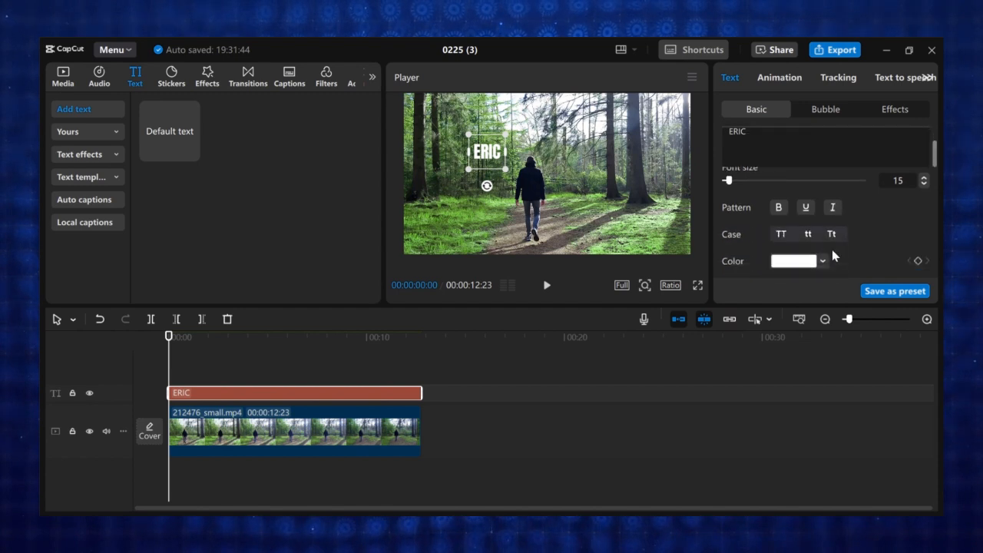
pyautogui.click(793, 227)
pyautogui.click(878, 246)
pyautogui.click(905, 243)
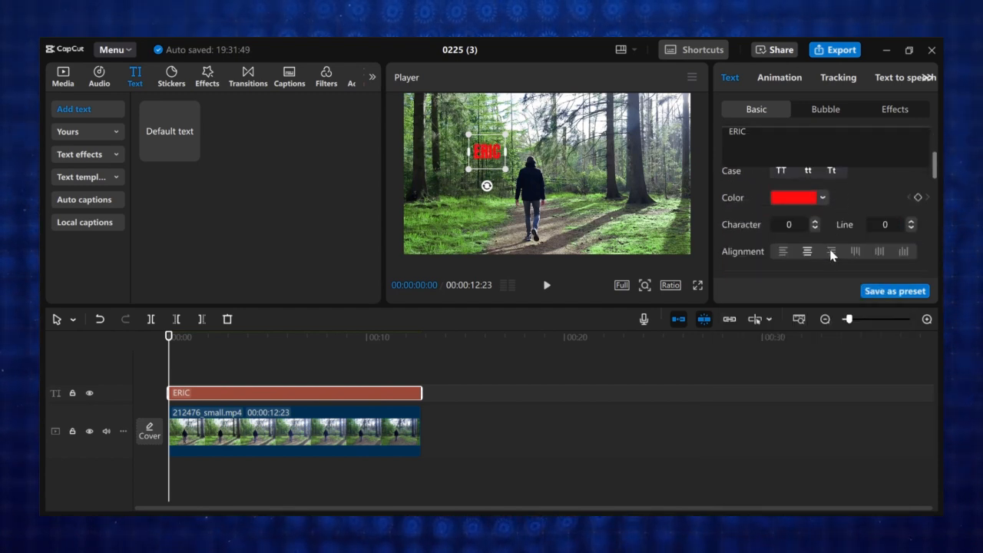
# Step: Apply the bright green preset style with a black outline to the name label and nudge it slightly up and left
pyautogui.scroll(-3, 866, 235)
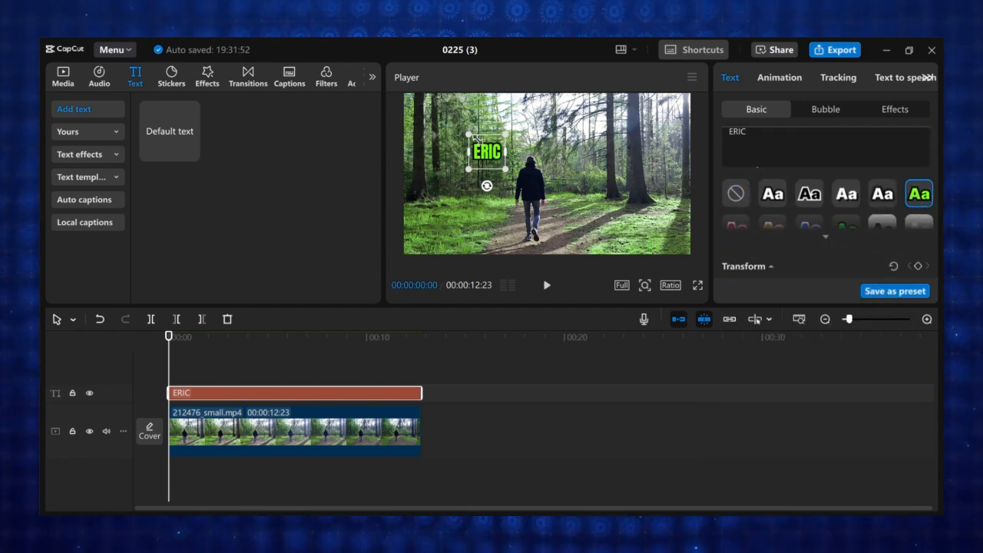
pyautogui.moveTo(485, 161); pyautogui.dragTo(479, 153)
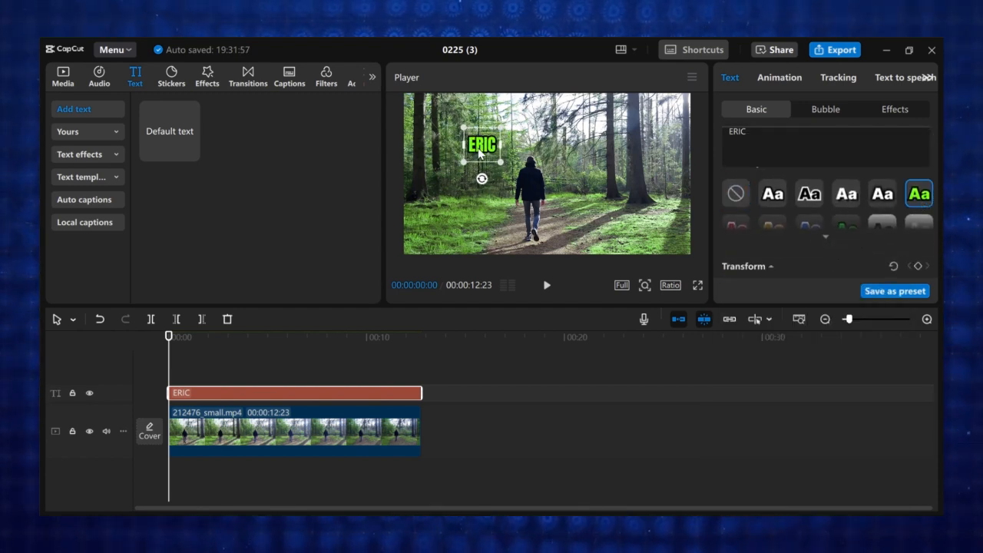
# Step: Motion-track the name label to the walking man's upper body in both directions and play the video from the start
pyautogui.click(841, 79)
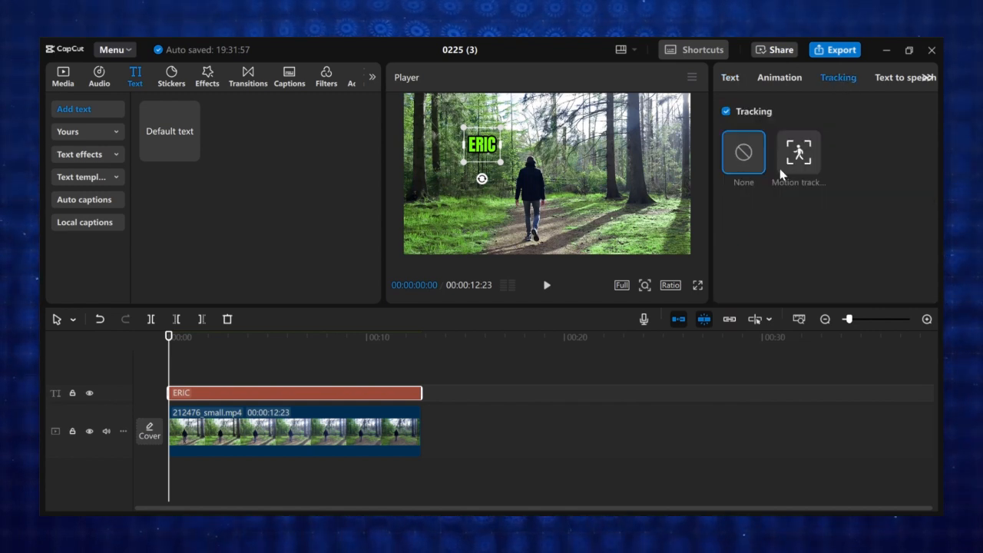
pyautogui.click(796, 151)
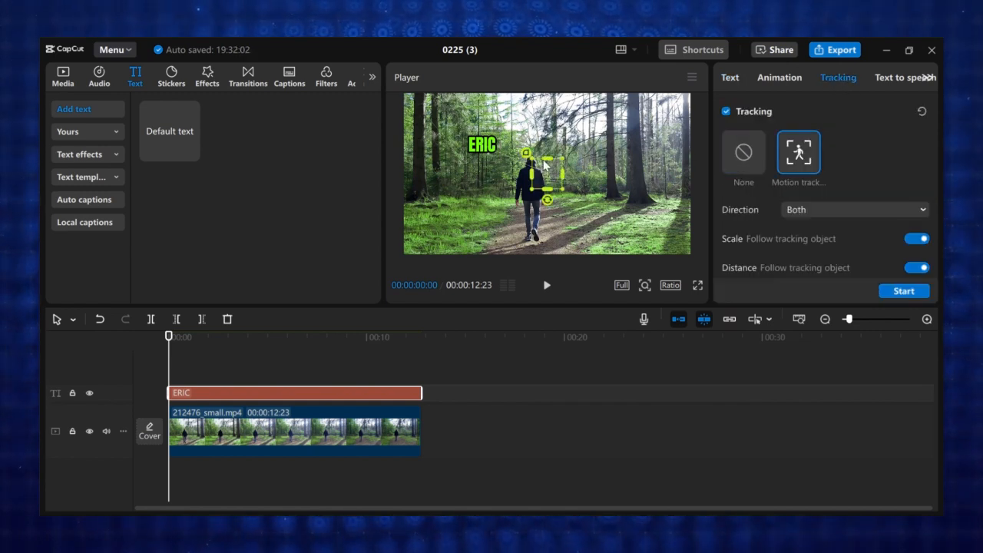
pyautogui.moveTo(544, 163); pyautogui.dragTo(528, 166)
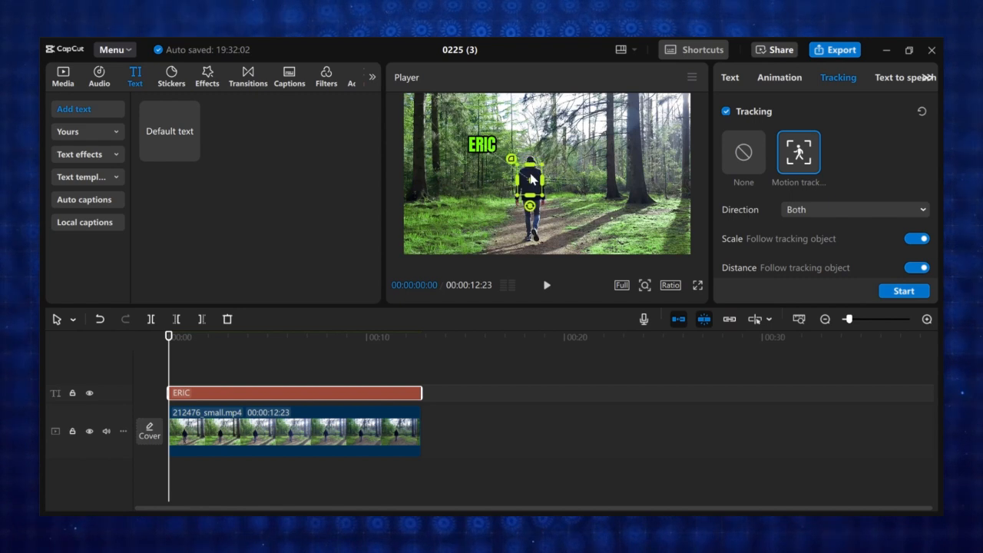
pyautogui.click(893, 292)
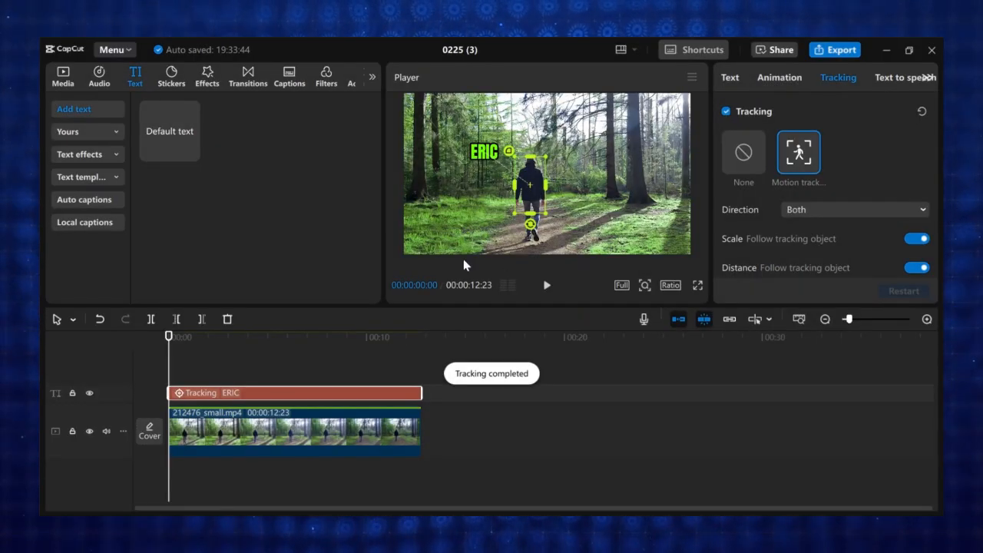
pyautogui.click(176, 353)
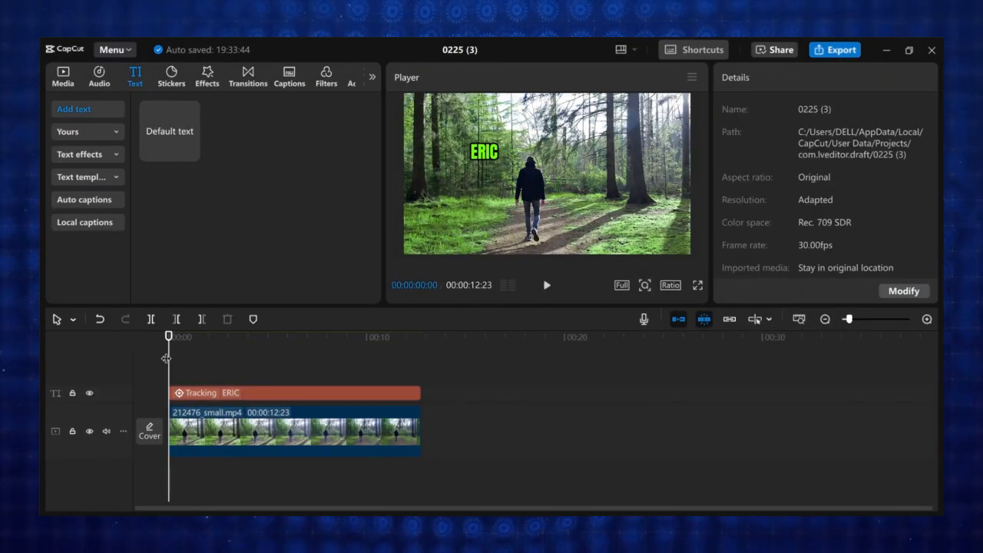
pyautogui.press('space')
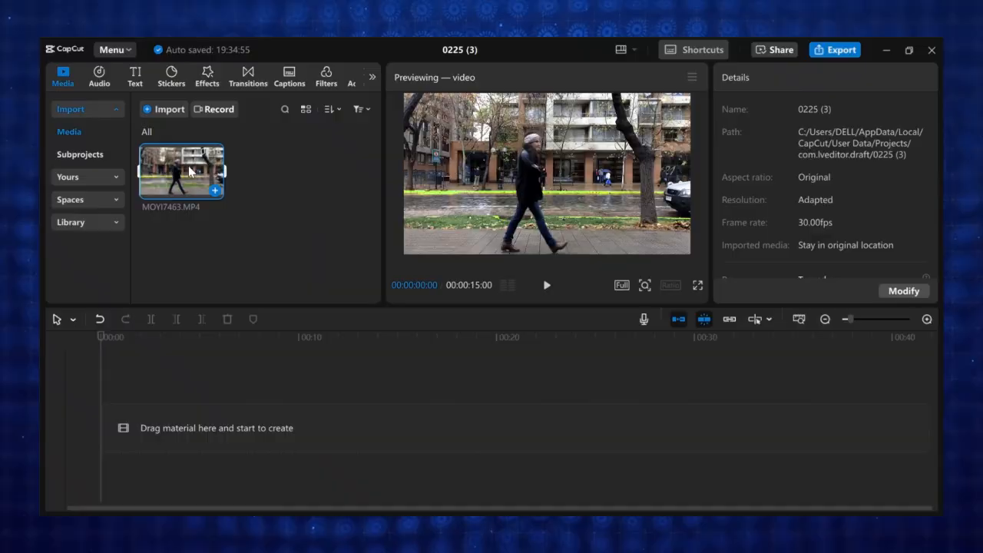
# Step: Place MOYI7463.MP4 on the timeline and add a default text from its start, extended to the video's full length
pyautogui.moveTo(181, 170); pyautogui.dragTo(196, 431)
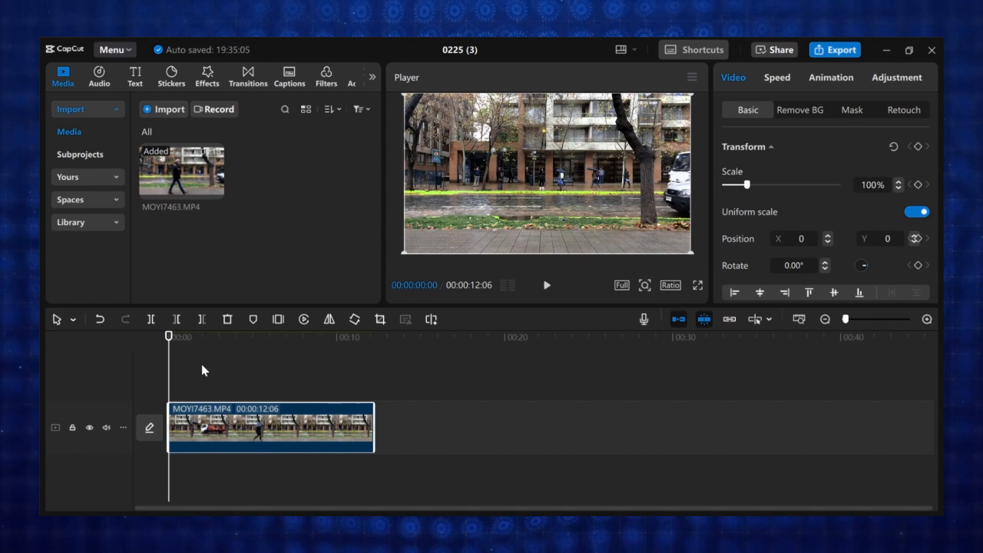
pyautogui.click(136, 80)
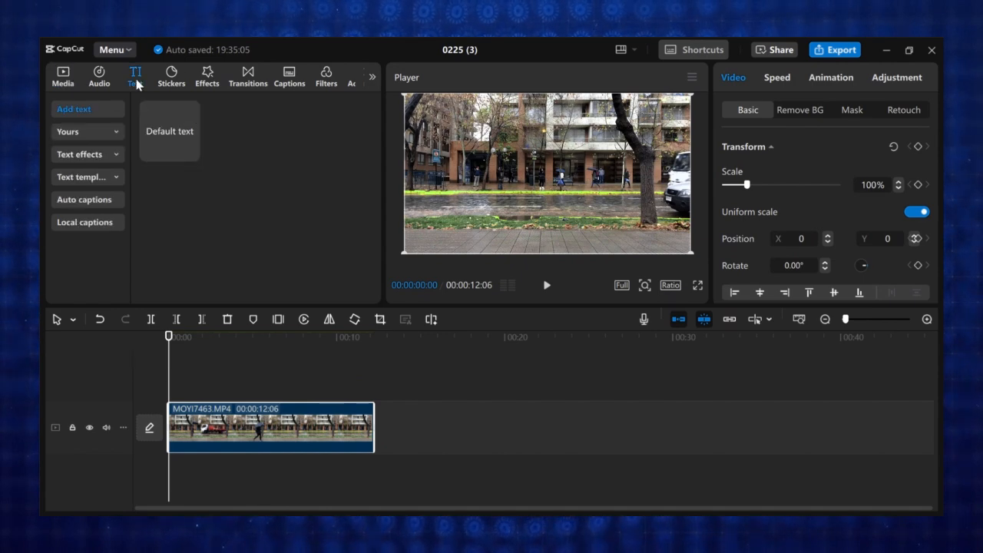
pyautogui.click(190, 154)
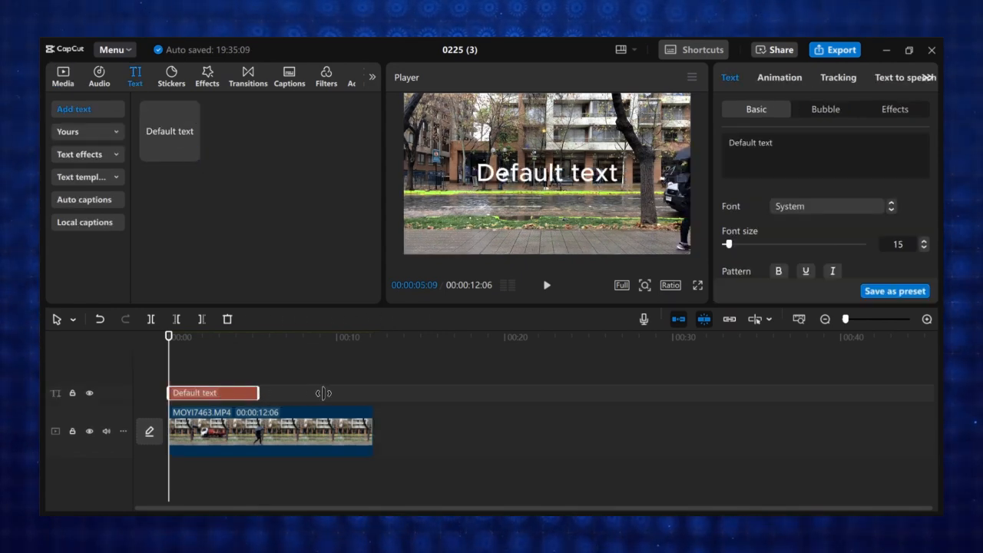
pyautogui.moveTo(323, 393); pyautogui.dragTo(383, 392)
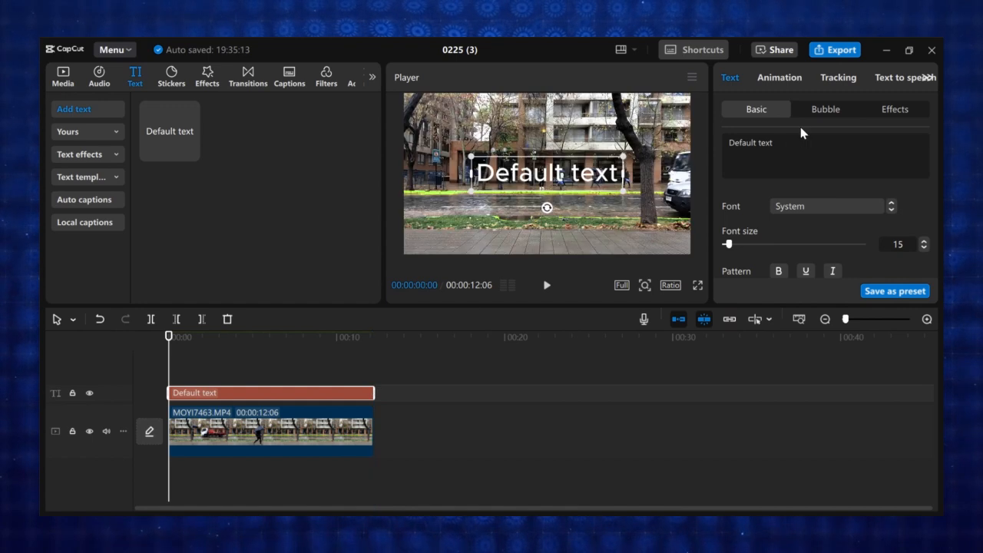
# Step: Change the text to FUSION FRAMES and set its font to Anton
pyautogui.click(725, 140)
pyautogui.write('FUSION FRAMES')
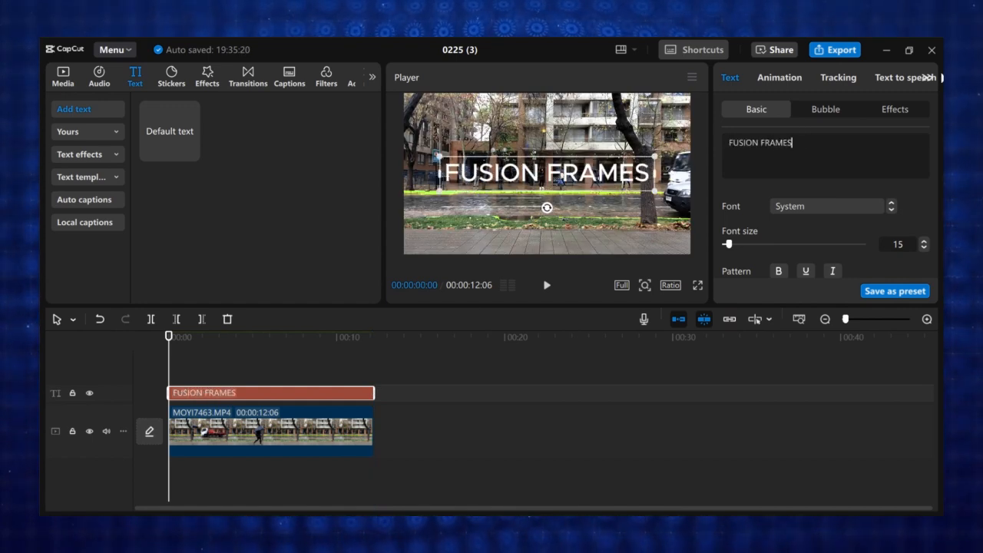
pyautogui.click(829, 206)
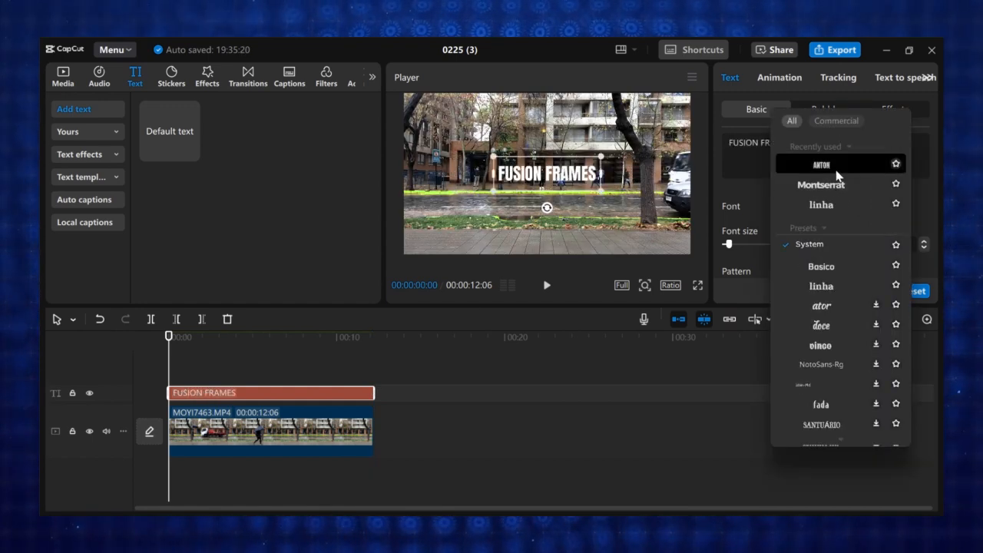
pyautogui.click(822, 165)
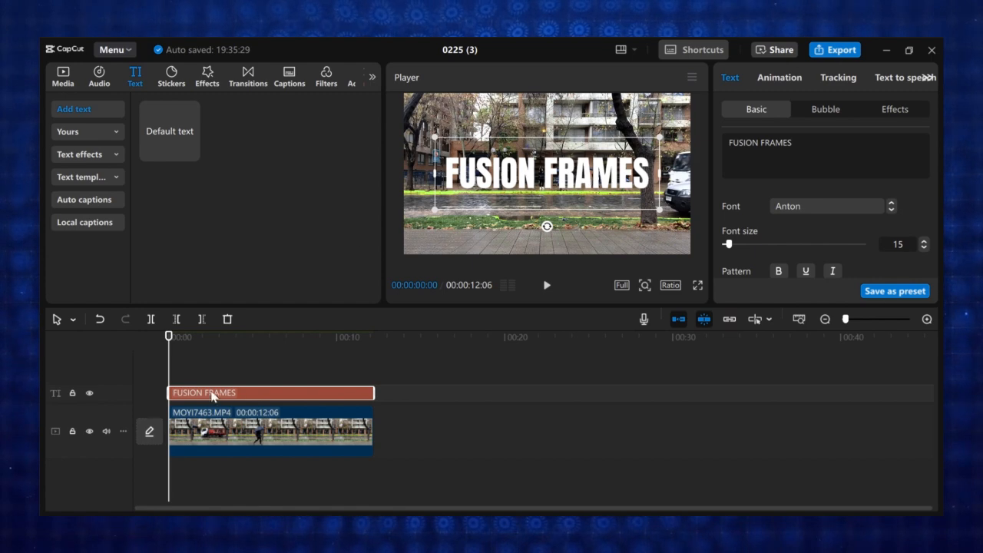
# Step: Scale the title to 209%, move it off the frame's left side to X -3306, and keyframe its position at 00:00:00:26
pyautogui.moveTo(569, 205); pyautogui.dragTo(347, 175)
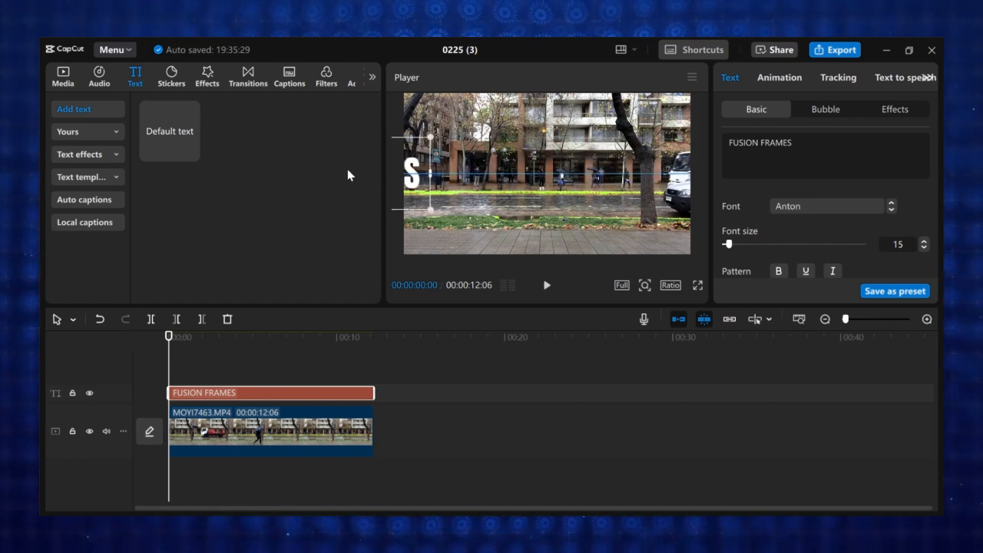
pyautogui.moveTo(170, 355); pyautogui.dragTo(184, 365)
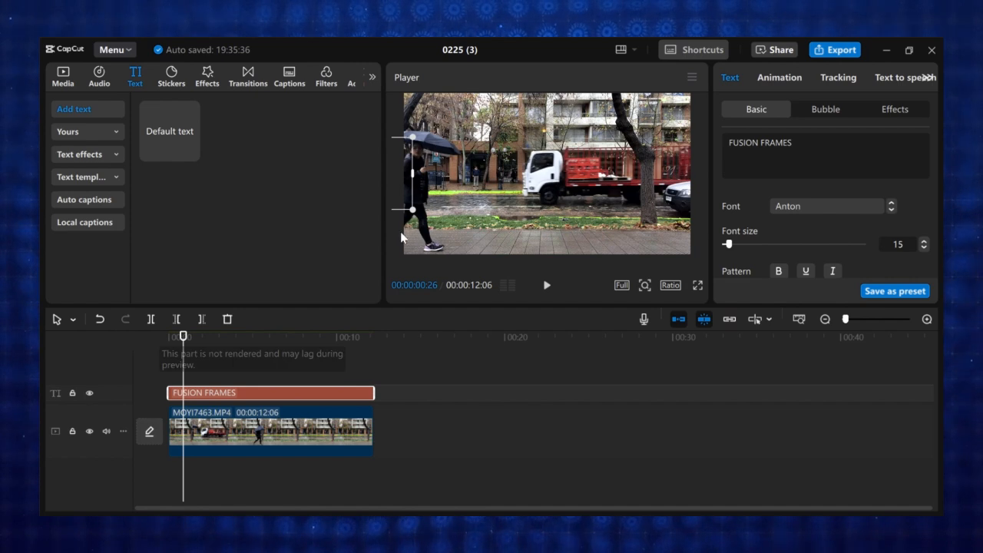
pyautogui.scroll(-5, 851, 233)
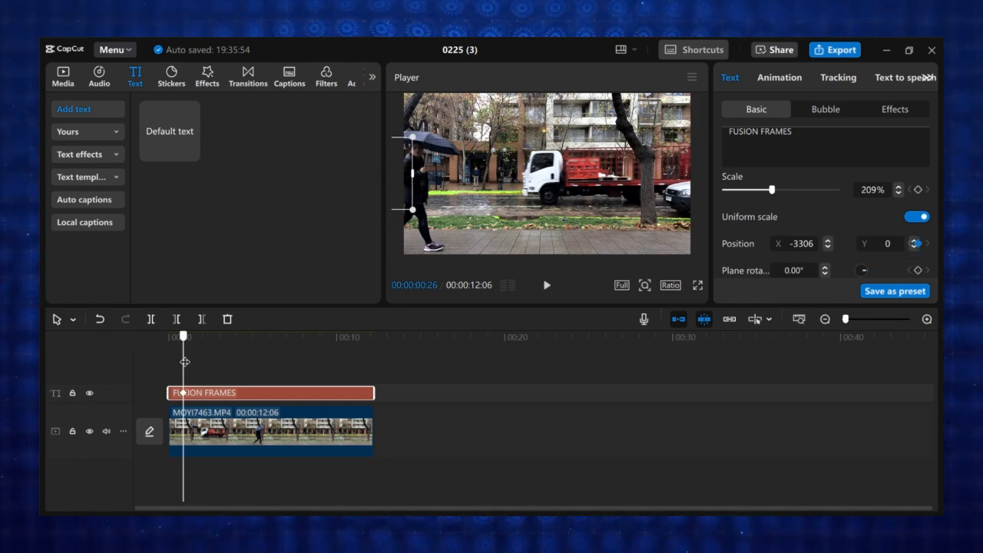
# Step: Keyframe the title's position to X -2529 at 00:00:01:14, and keep advancing it behind the umbrella walker until X -189
pyautogui.moveTo(184, 361); pyautogui.dragTo(193, 362)
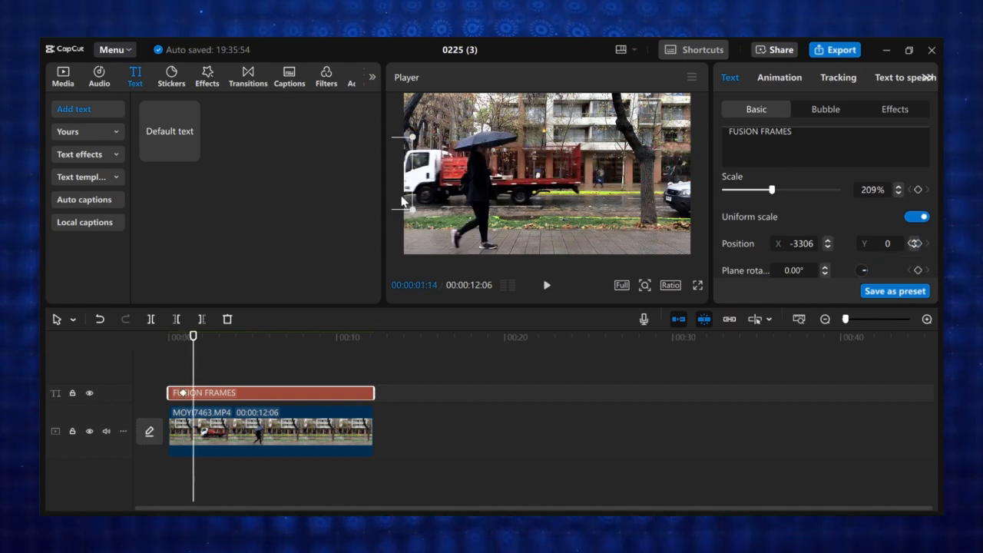
pyautogui.moveTo(402, 202); pyautogui.dragTo(461, 201)
pyautogui.moveTo(190, 361); pyautogui.dragTo(206, 361)
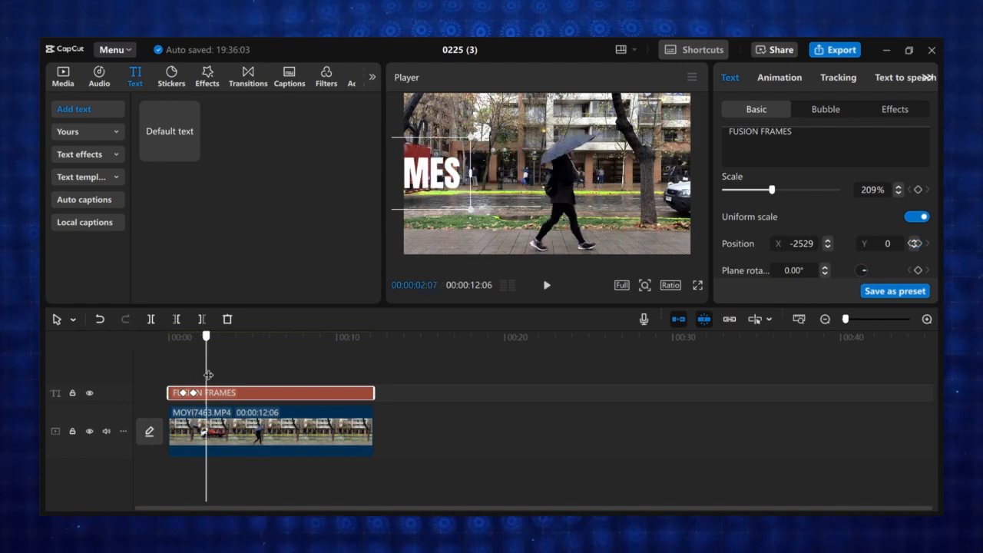
pyautogui.moveTo(436, 193); pyautogui.dragTo(558, 192)
# Step: Play the street clip from the start to check the title's slide-in behind the walker
pyautogui.moveTo(229, 373); pyautogui.dragTo(160, 361)
pyautogui.press('space')
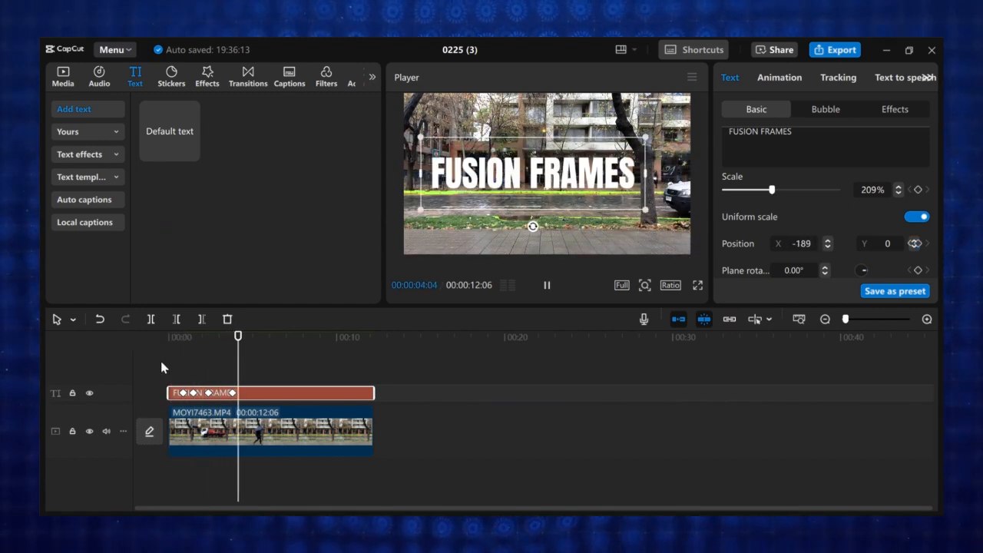
pyautogui.press('space')
# Step: Recolor the FUSION FRAMES title, trying light green and a blue hue
pyautogui.scroll(-2, 830, 238)
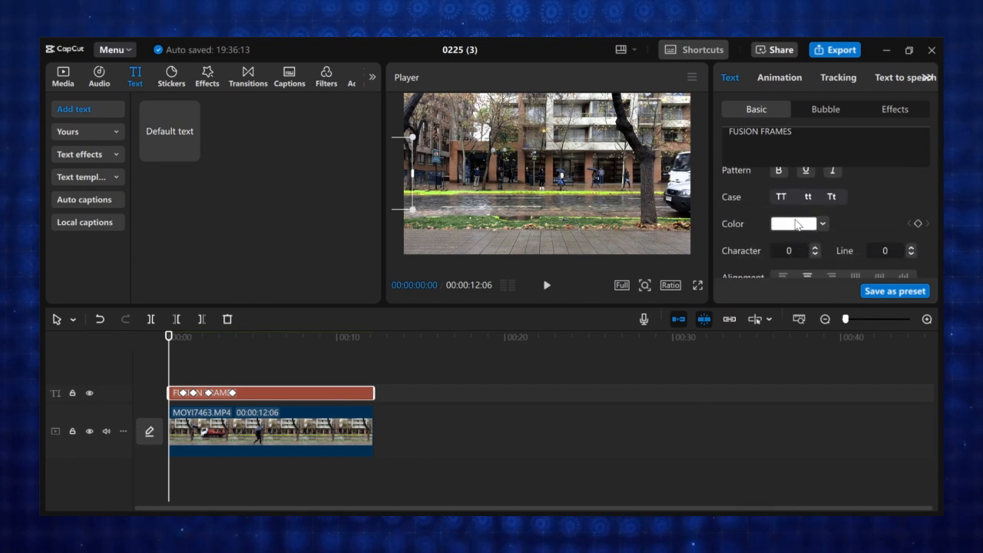
pyautogui.click(794, 224)
pyautogui.click(773, 239)
pyautogui.click(794, 224)
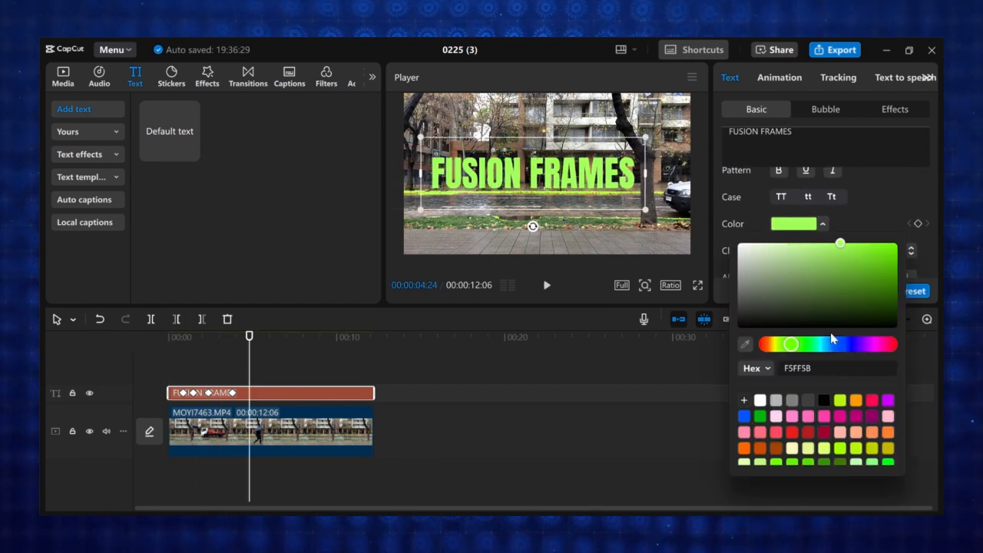
pyautogui.click(834, 342)
pyautogui.click(860, 285)
pyautogui.click(909, 237)
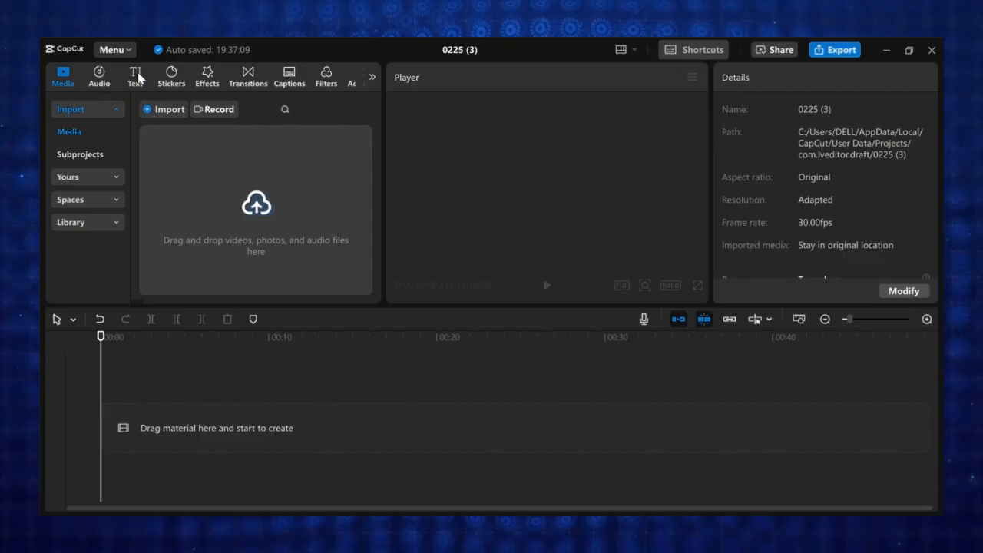
# Step: Add a default text to the empty timeline and extend its duration to about five seconds
pyautogui.click(136, 75)
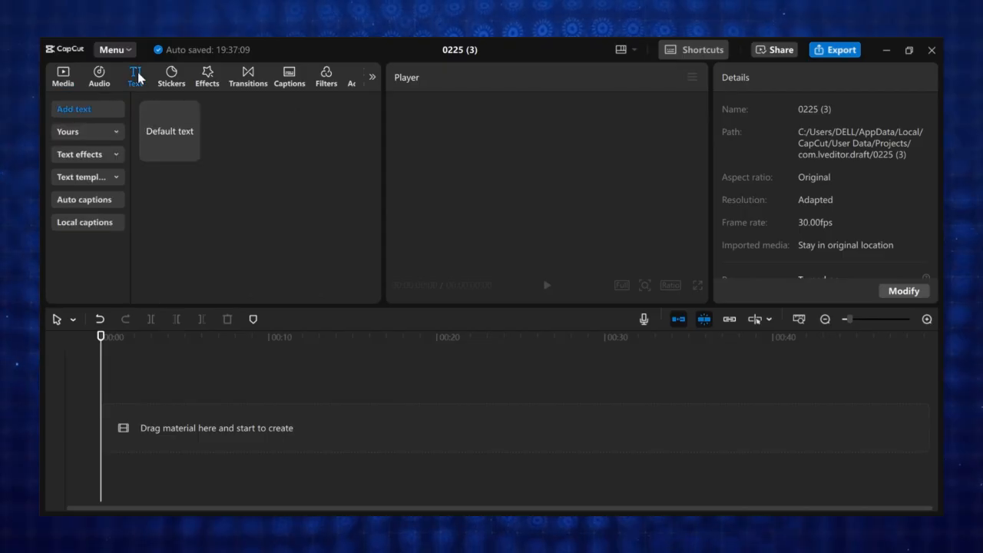
pyautogui.click(191, 153)
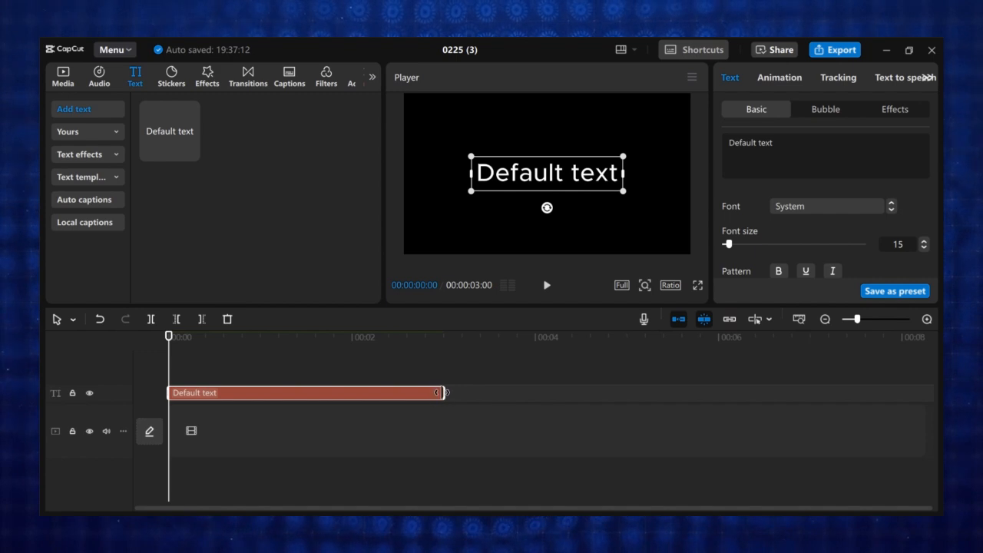
pyautogui.moveTo(444, 392); pyautogui.dragTo(504, 396)
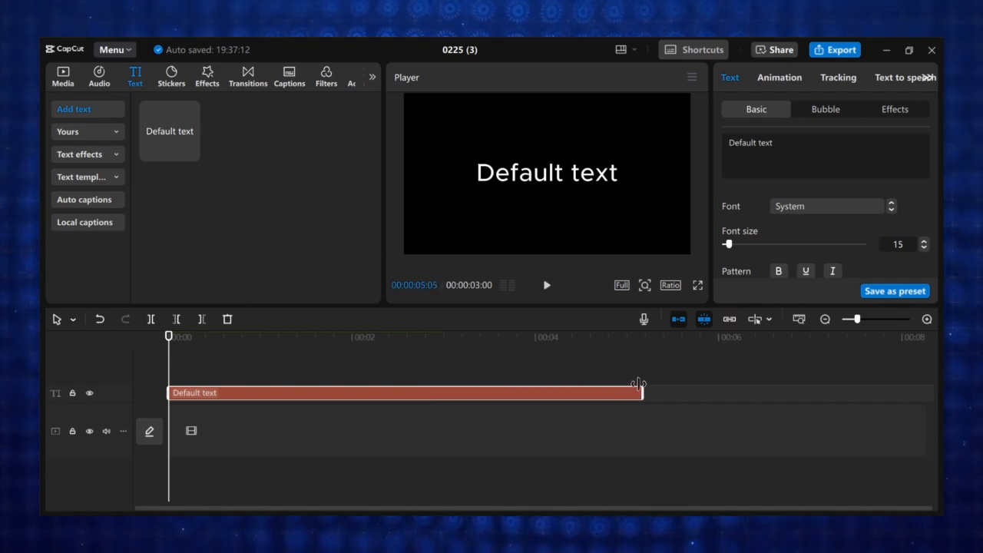
# Step: Replace the default text with FUSION and set its font to Anton
pyautogui.moveTo(638, 384); pyautogui.dragTo(635, 391)
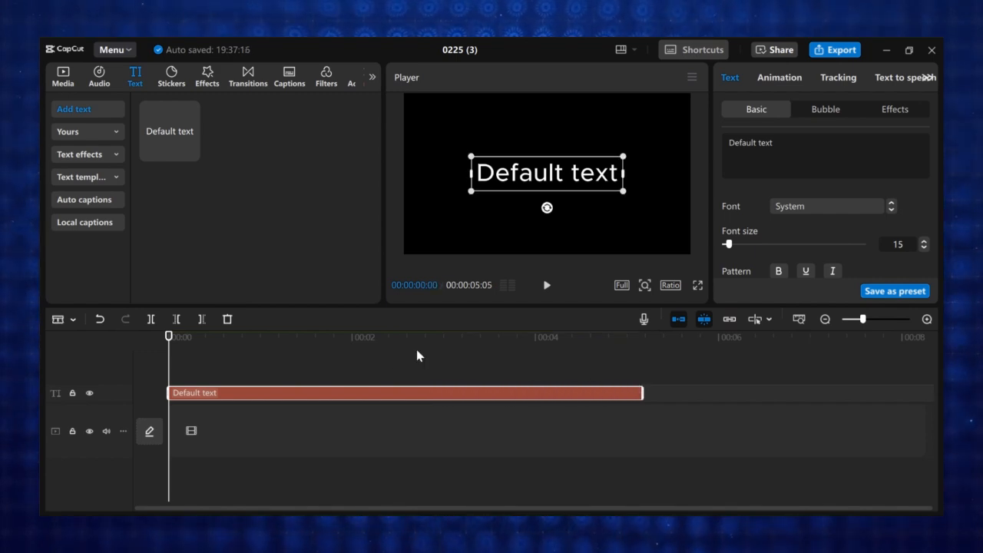
pyautogui.click(901, 149)
pyautogui.hotkey('ctrl', 'a')
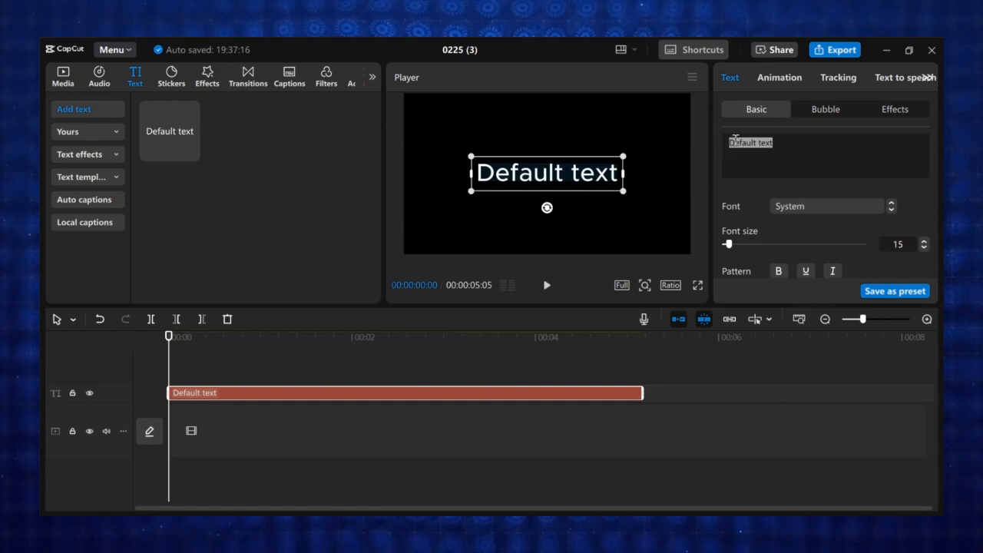
pyautogui.write('FUSION')
pyautogui.click(822, 205)
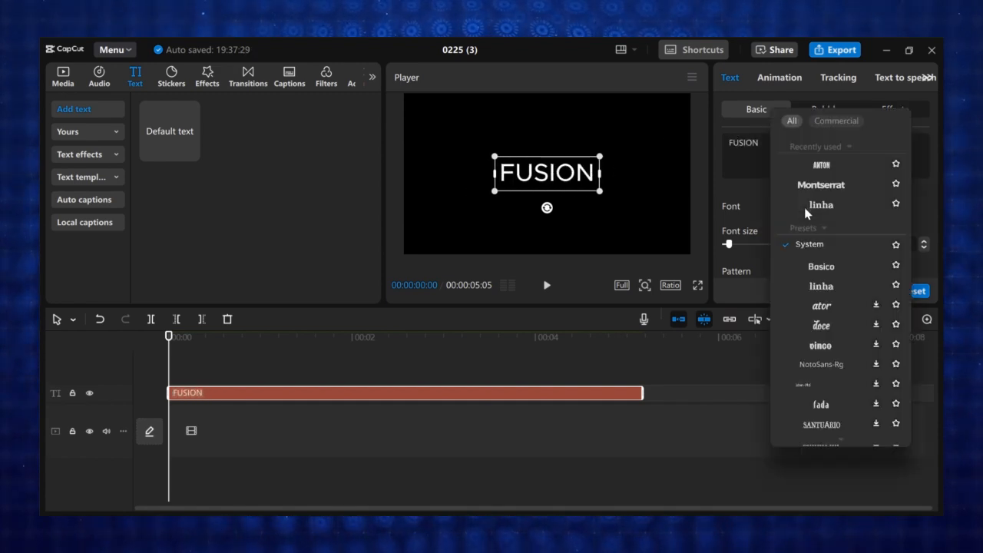
pyautogui.click(823, 161)
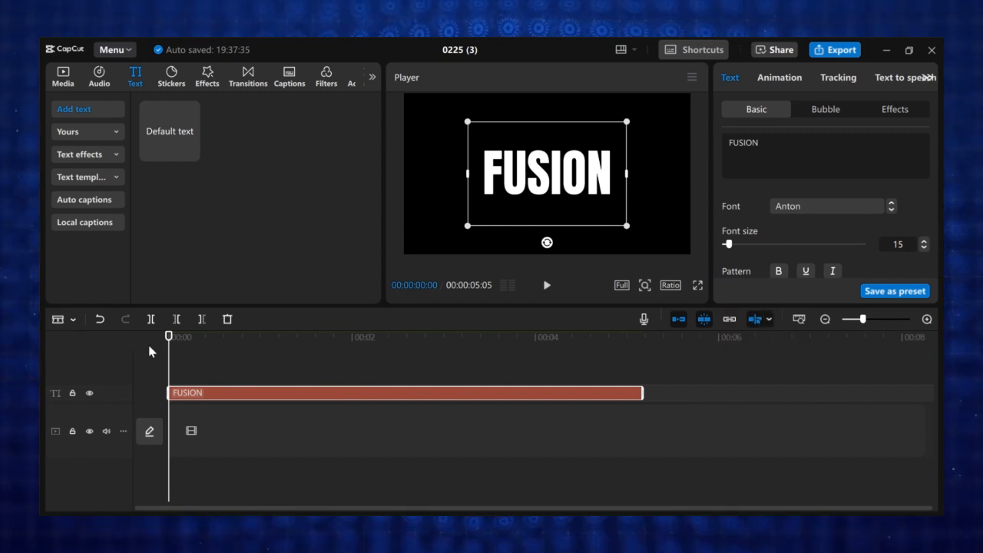
# Step: Split the FUSION text clip into a row of short segments over roughly its first two and a half seconds
pyautogui.click(182, 393)
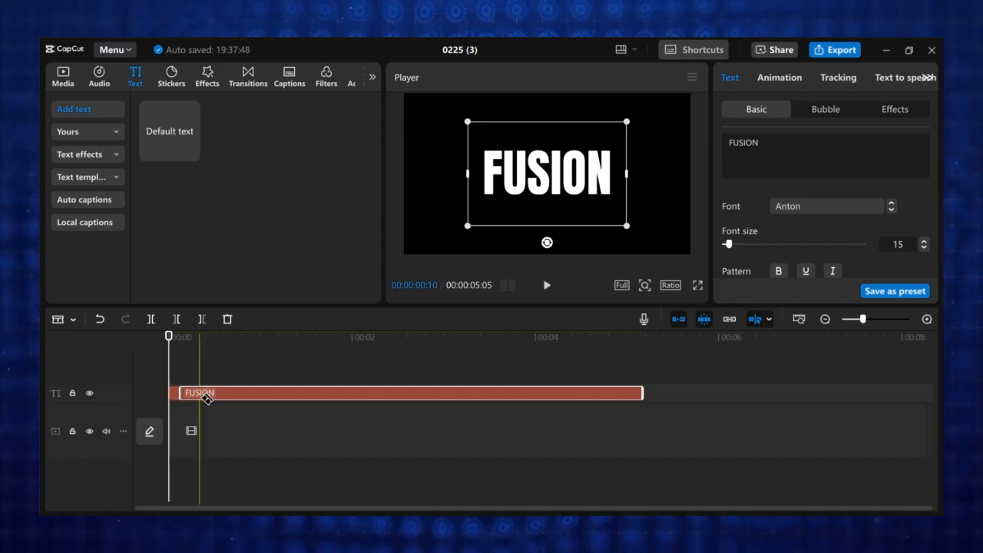
pyautogui.click(206, 393)
pyautogui.click(226, 393)
pyautogui.click(245, 394)
pyautogui.click(263, 393)
pyautogui.click(281, 393)
pyautogui.click(300, 393)
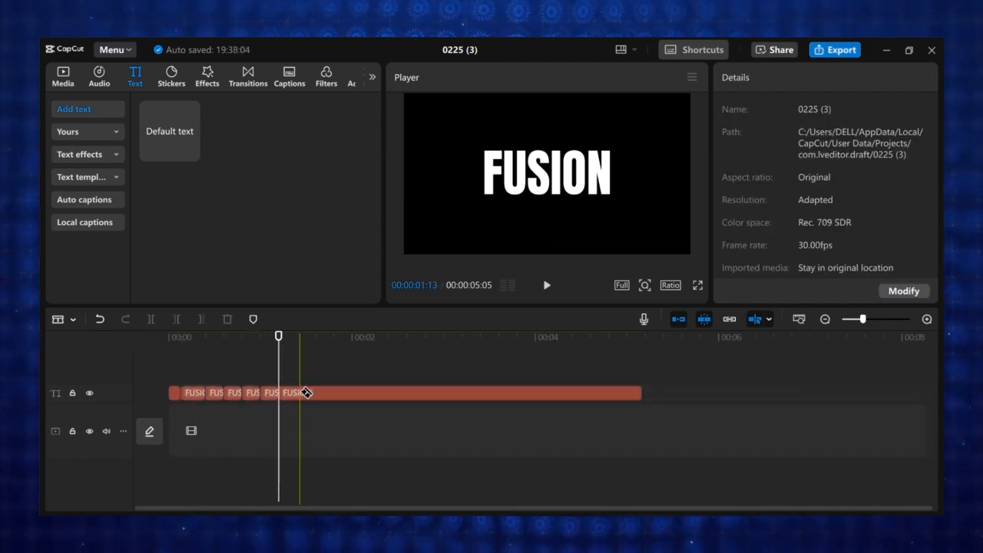
pyautogui.click(317, 394)
pyautogui.click(353, 393)
pyautogui.click(368, 393)
pyautogui.click(387, 393)
pyautogui.click(408, 393)
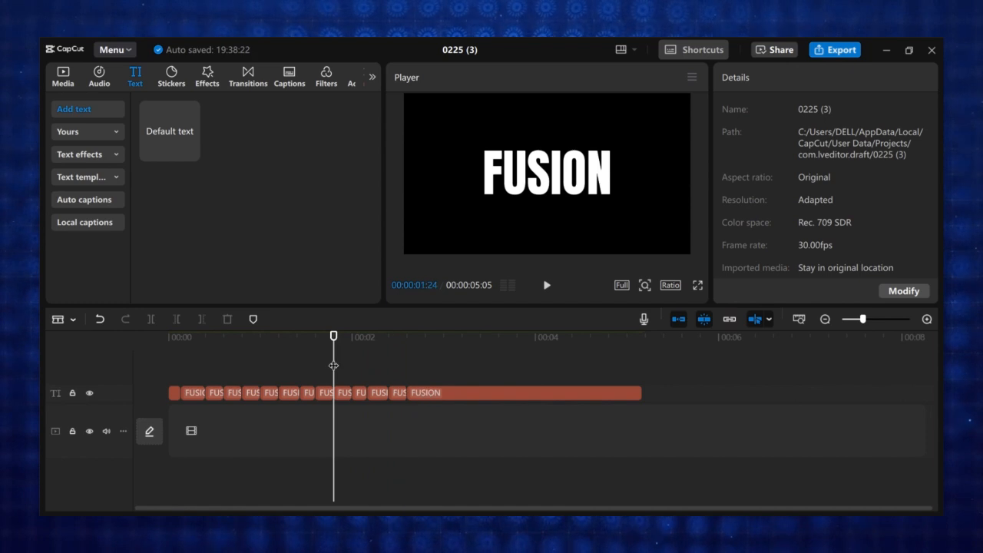
# Step: Delete every other short FUSION segment, starting with the second one, to leave regular gaps for a flicker
pyautogui.press('Home')
pyautogui.press('a')
pyautogui.click(192, 392)
pyautogui.press('Delete')
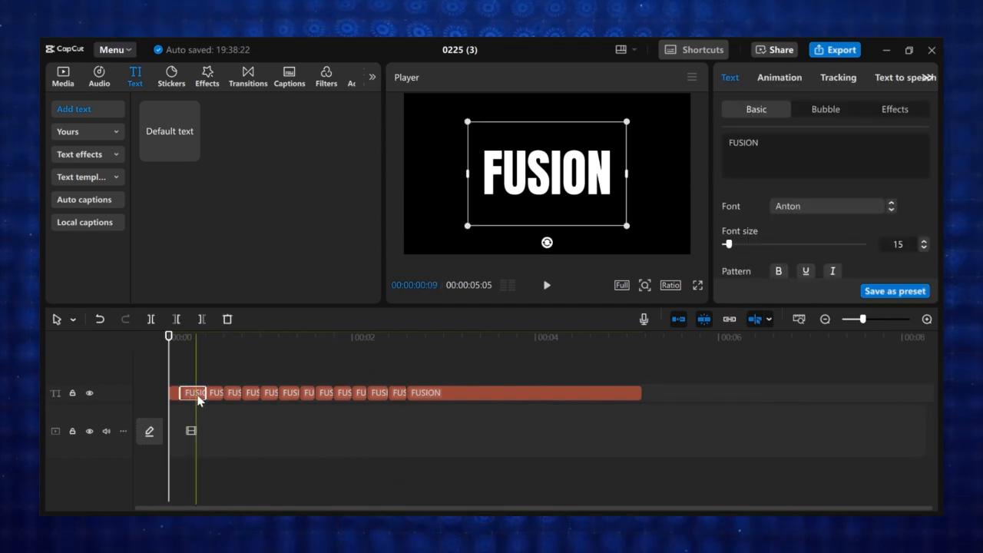
pyautogui.click(233, 392)
pyautogui.press('Delete')
pyautogui.click(306, 393)
pyautogui.press('Delete')
pyautogui.click(345, 392)
pyautogui.press('Delete')
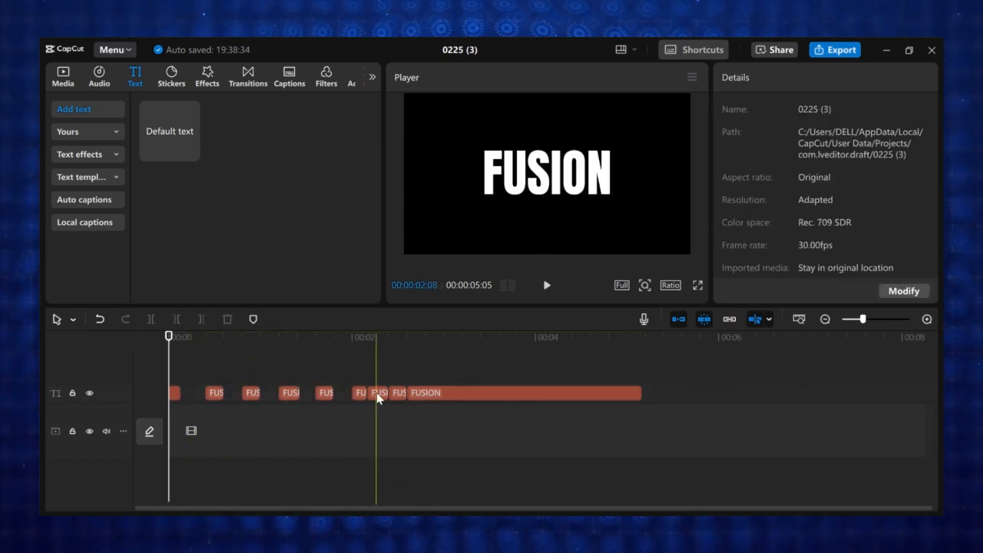
pyautogui.click(377, 392)
pyautogui.press('Delete')
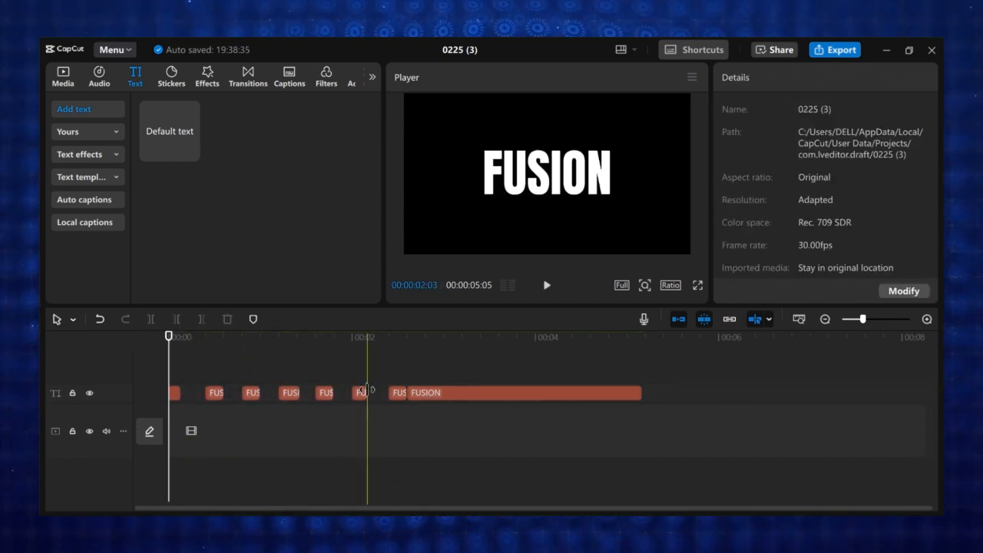
# Step: Split the start of the remaining long FUSION clip into six more short segments, ending just before 00:04
pyautogui.press('b')
pyautogui.click(425, 394)
pyautogui.click(443, 394)
pyautogui.click(462, 394)
pyautogui.click(477, 394)
pyautogui.click(495, 393)
pyautogui.click(517, 394)
pyautogui.press('a')
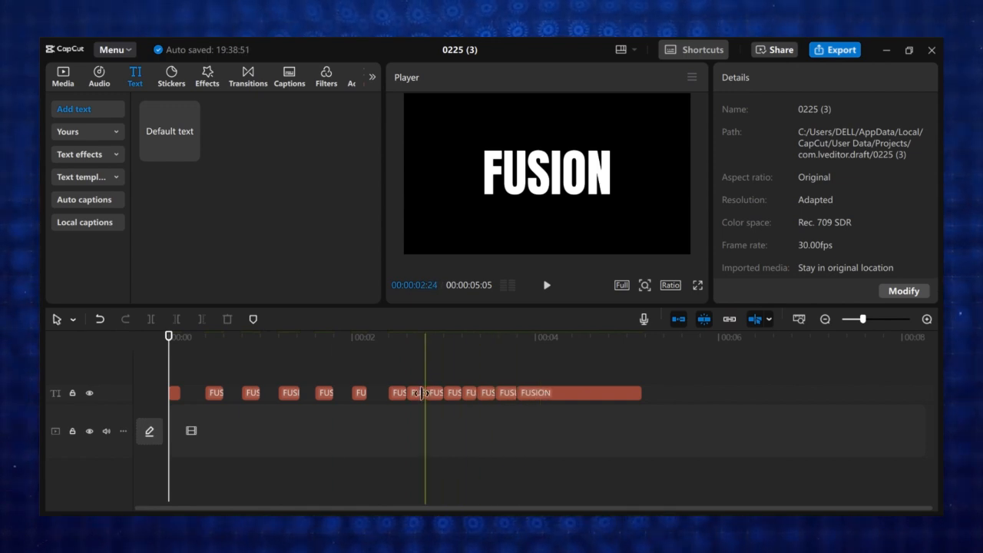
# Step: Delete alternate segments in the newly split stretch before the long final clip, and play the flicker
pyautogui.click(417, 393)
pyautogui.press('Delete')
pyautogui.click(453, 393)
pyautogui.press('Delete')
pyautogui.click(536, 398)
pyautogui.press('q')
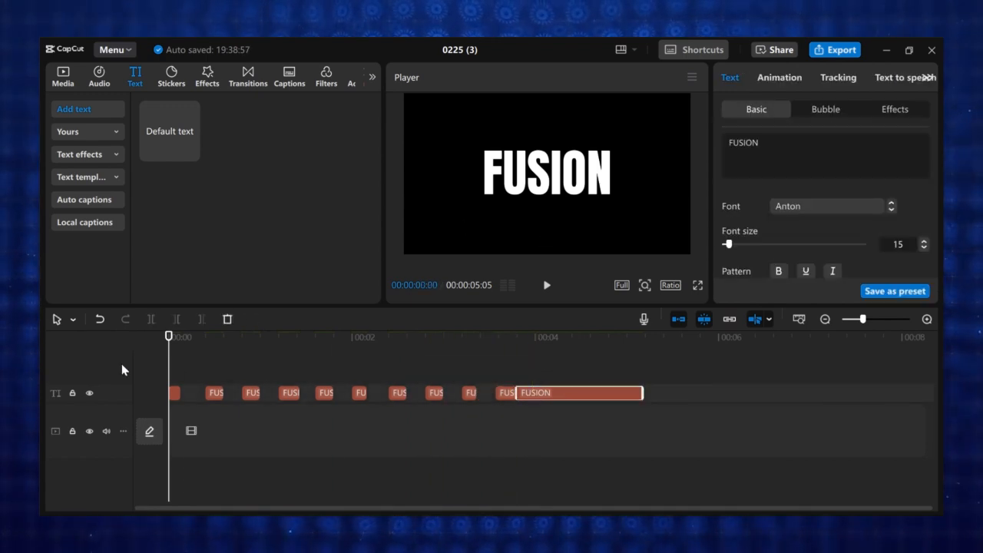
pyautogui.press('space')
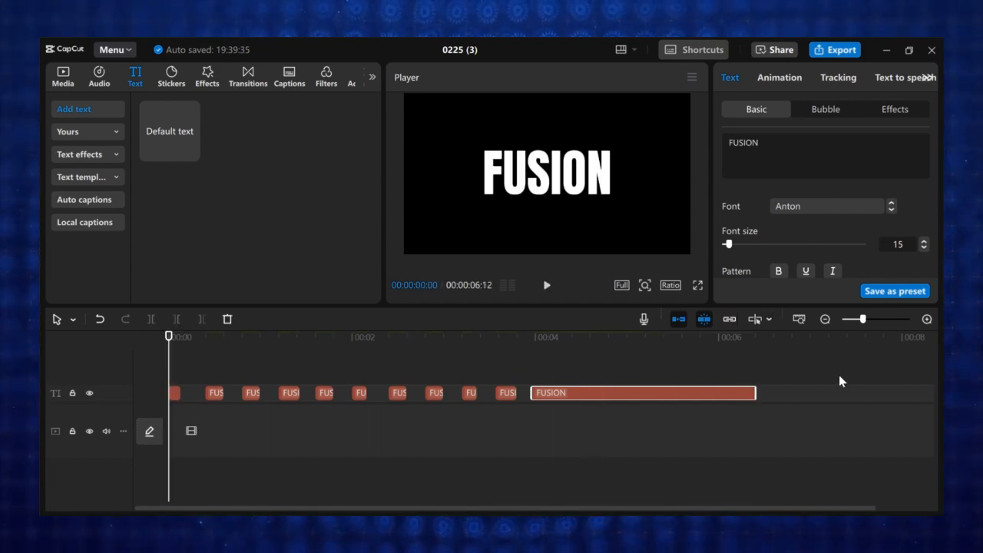
# Step: Combine all the FUSION segments into one compound clip and increase its standard playback speed
pyautogui.moveTo(839, 375); pyautogui.dragTo(145, 414)
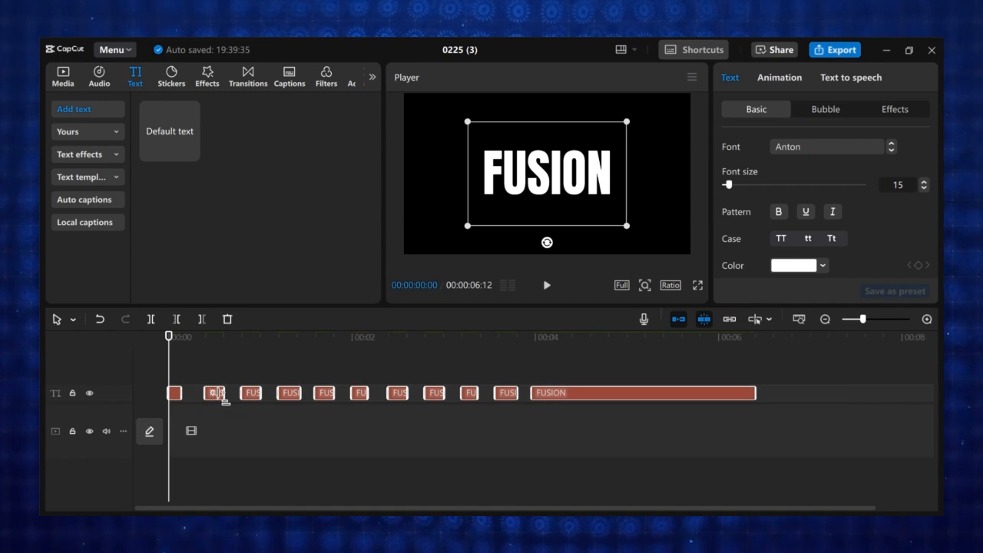
pyautogui.rightClick(578, 395)
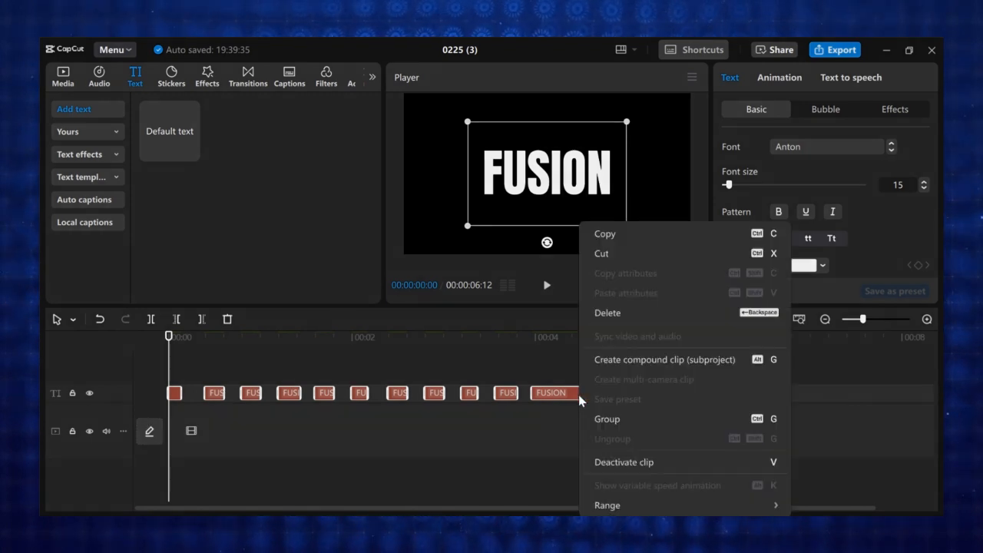
pyautogui.click(608, 358)
pyautogui.click(811, 78)
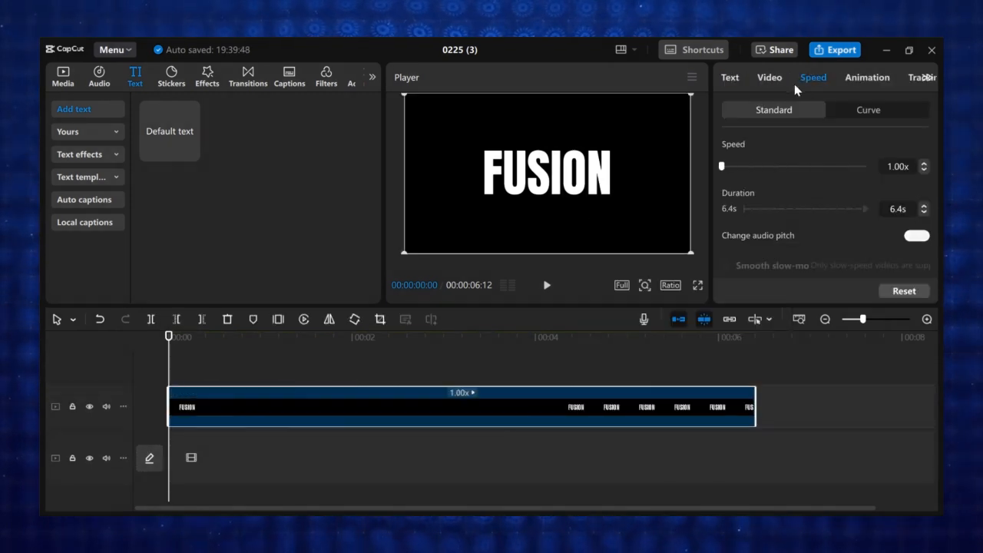
pyautogui.moveTo(768, 165); pyautogui.dragTo(780, 167)
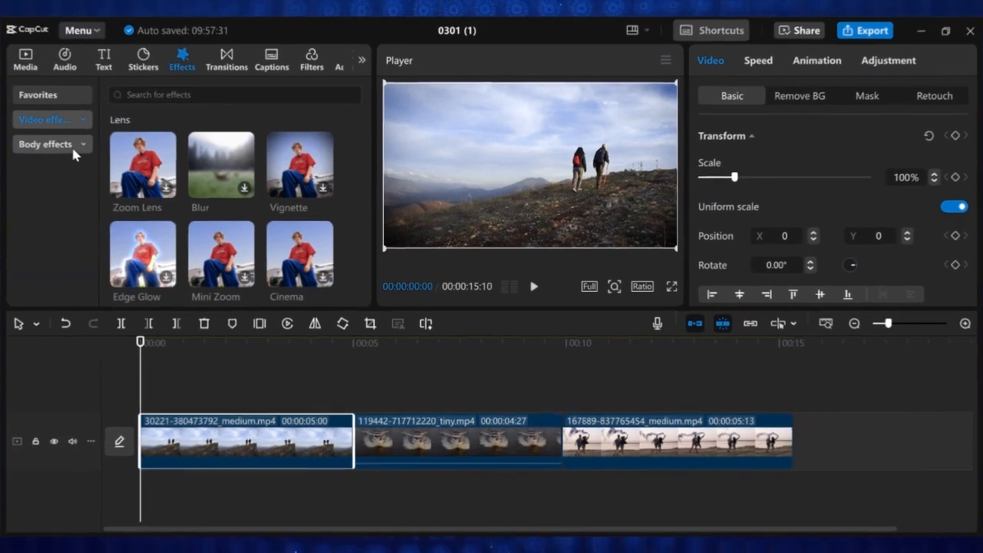
# Step: Browse the Clone and Trending categories of the body effects
pyautogui.click(91, 156)
pyautogui.click(66, 197)
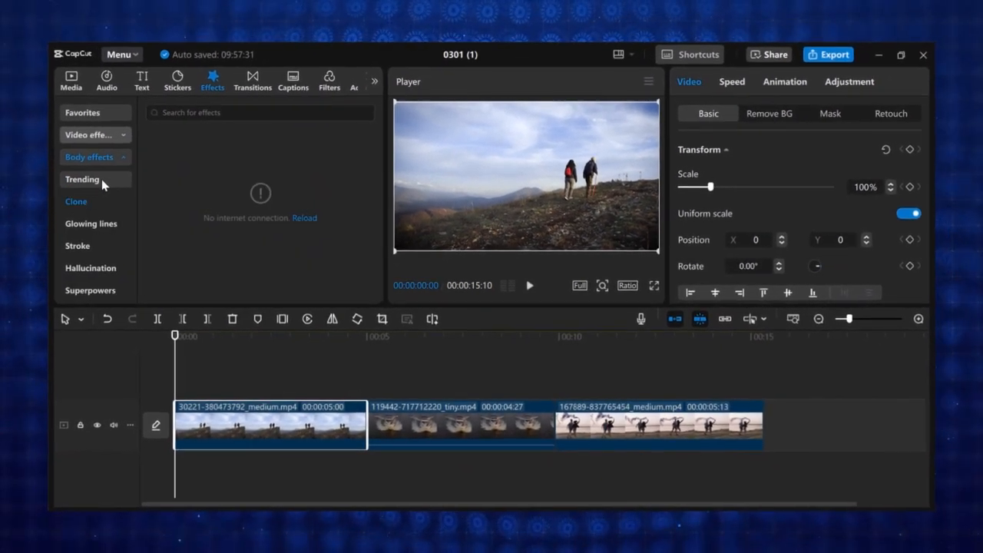
pyautogui.click(75, 174)
# Step: Download the Pull in transition, and place a Woosh transition with a longer duration between the second and third clips
pyautogui.click(267, 170)
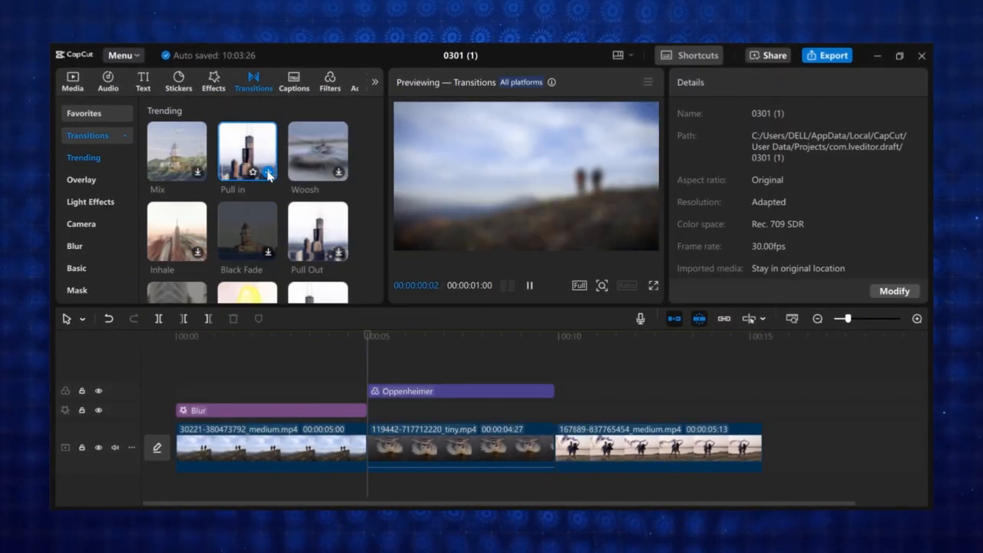
pyautogui.click(268, 170)
pyautogui.moveTo(316, 153); pyautogui.dragTo(554, 444)
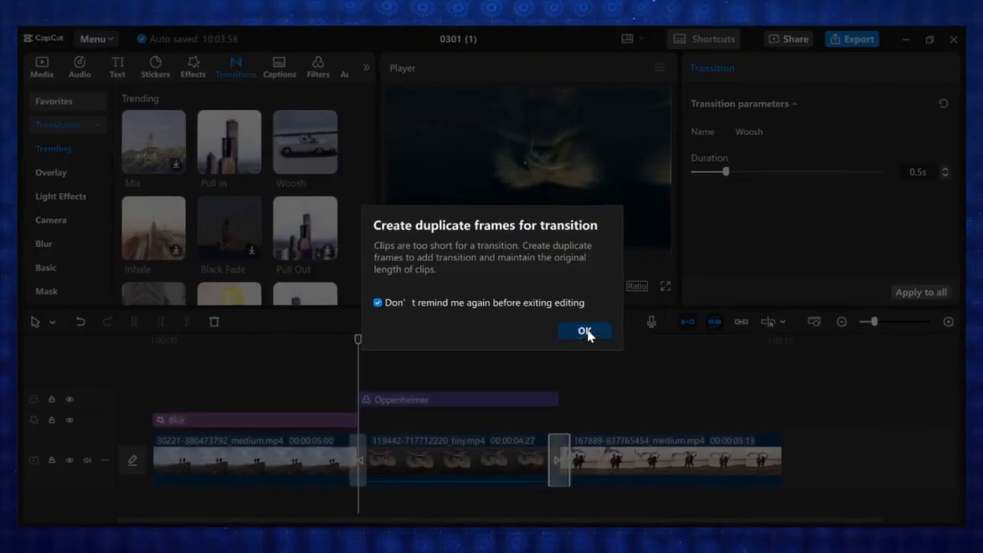
pyautogui.click(576, 324)
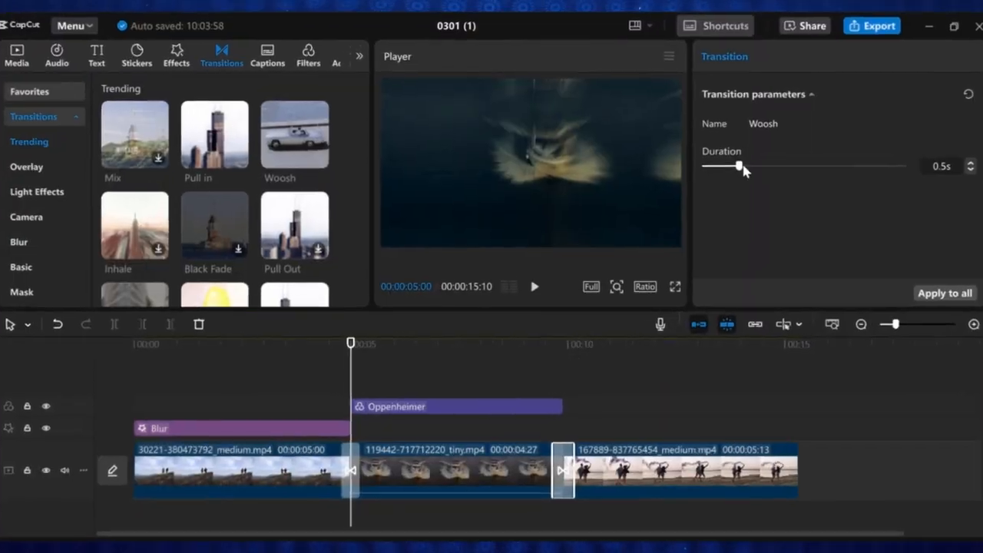
pyautogui.moveTo(739, 166); pyautogui.dragTo(826, 160)
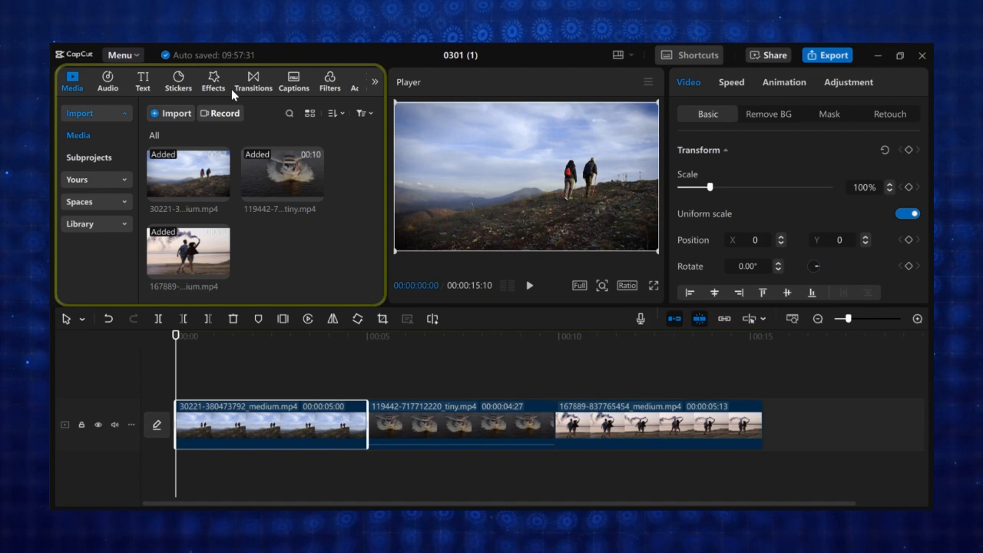
# Step: Look through the Lens video effects and the body effects available for the clips
pyautogui.click(217, 83)
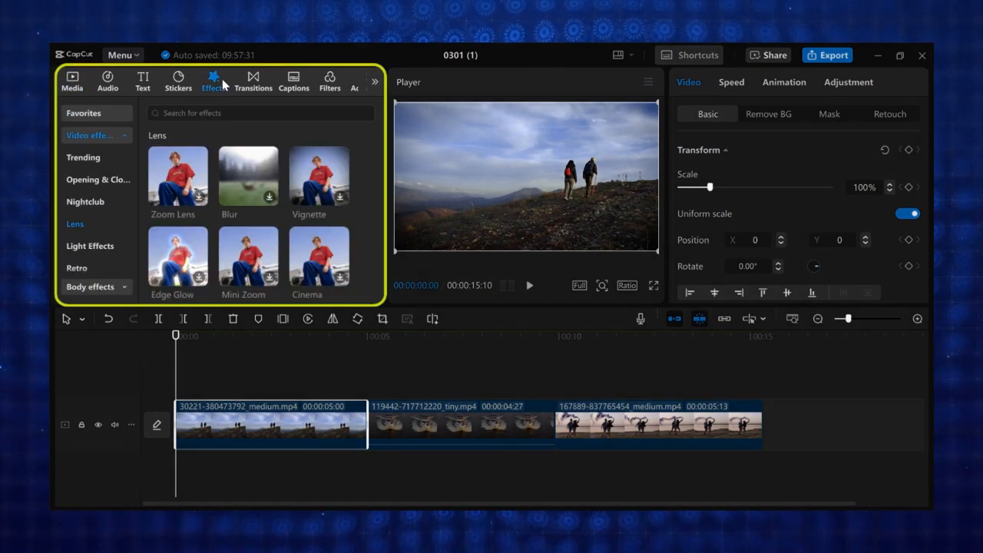
pyautogui.click(121, 137)
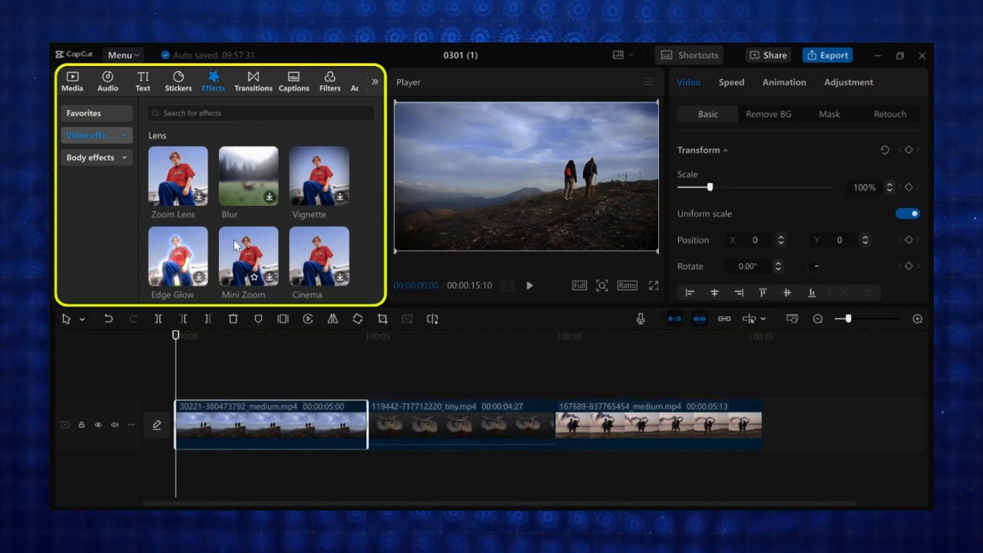
pyautogui.scroll(-3, 236, 243)
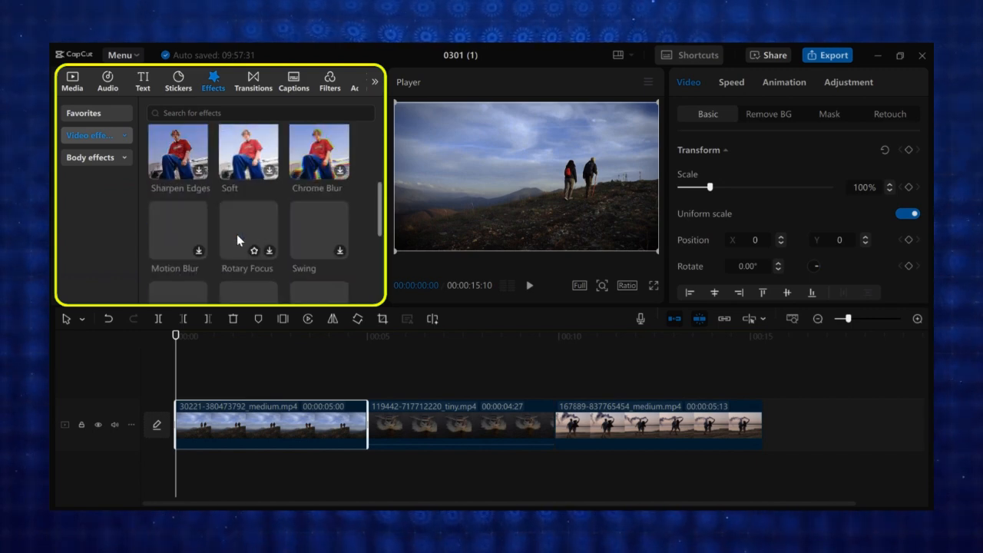
pyautogui.scroll(3, 238, 241)
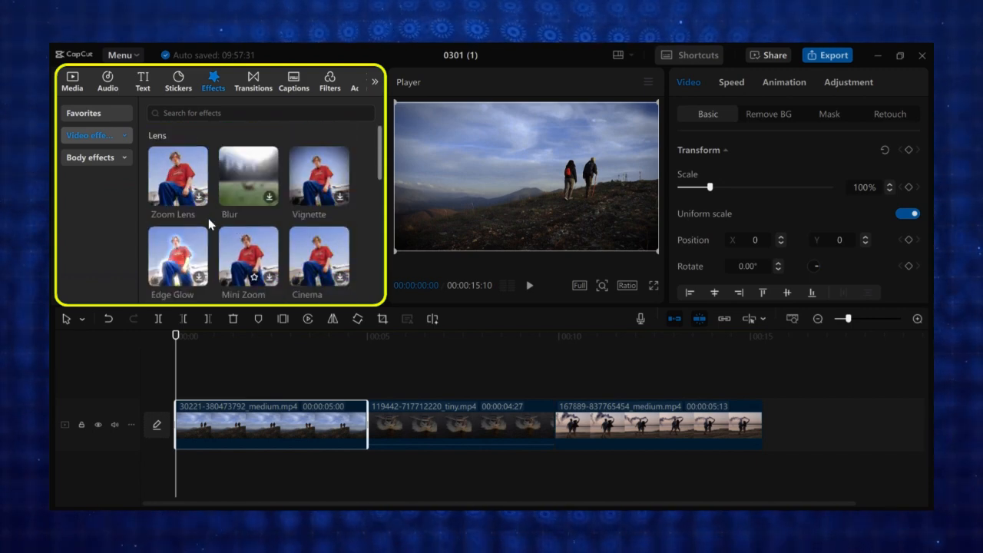
pyautogui.click(90, 158)
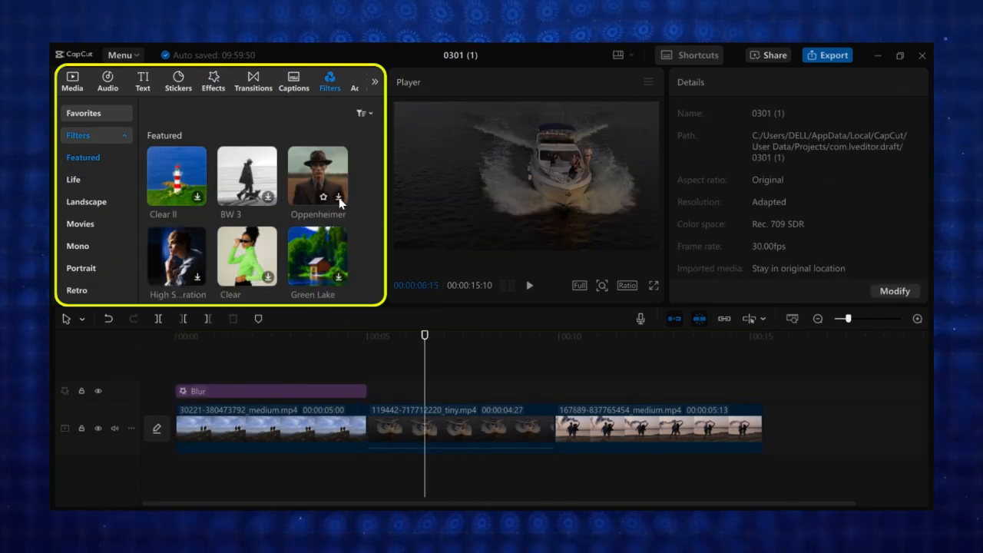
# Step: Download the Oppenheimer filter from the Featured filters
pyautogui.click(338, 197)
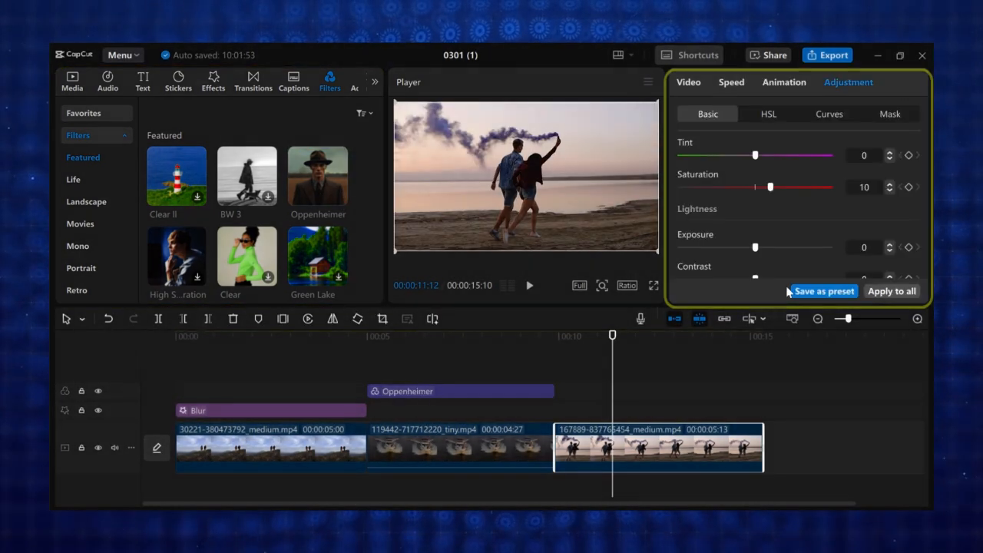
# Step: Adjust the beach couple clip to temperature 22, tint -9 and saturation 24, and lower one of its lightness settings
pyautogui.moveTo(777, 187); pyautogui.dragTo(791, 192)
pyautogui.moveTo(771, 155); pyautogui.dragTo(787, 178)
pyautogui.scroll(2, 757, 176)
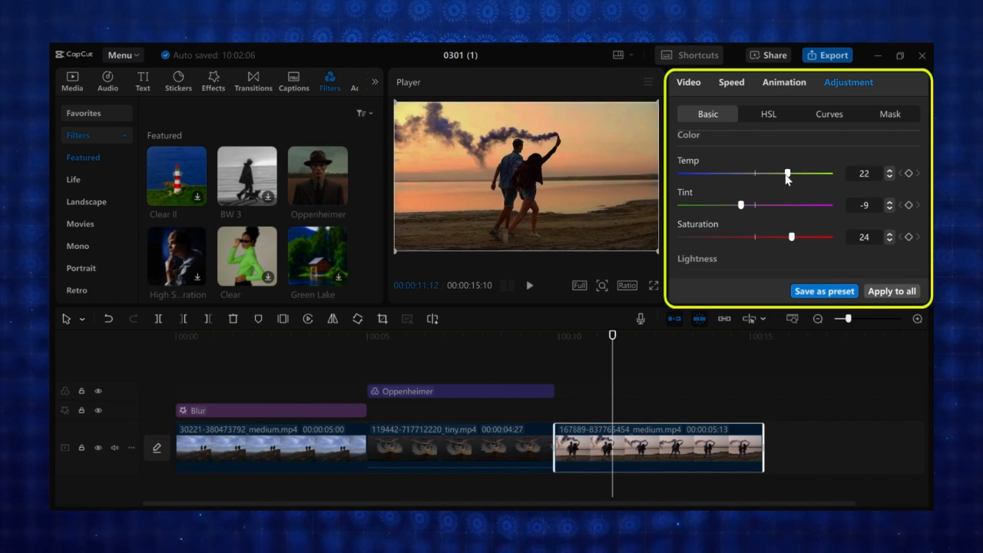
pyautogui.scroll(-3, 768, 222)
pyautogui.scroll(2, 762, 212)
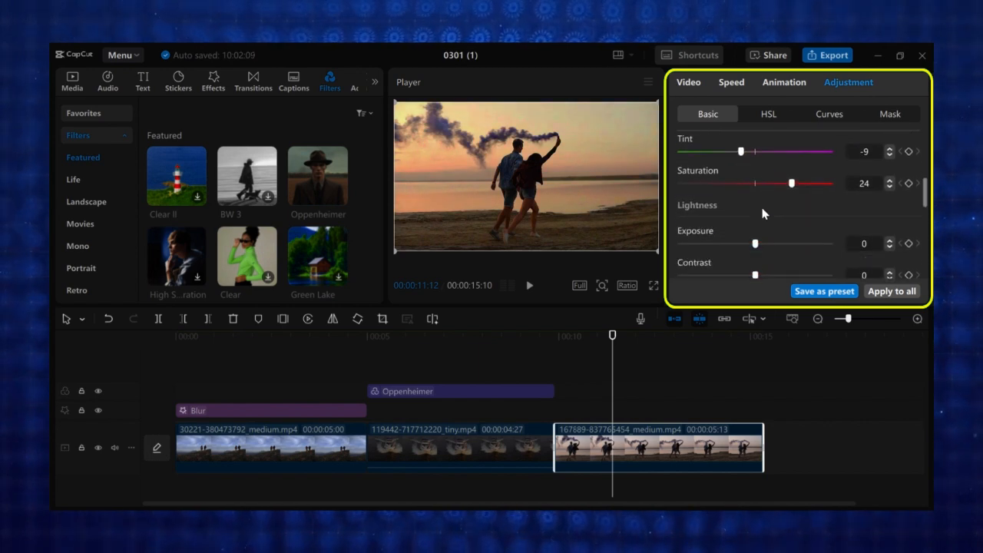
pyautogui.scroll(-2, 760, 208)
pyautogui.moveTo(755, 174); pyautogui.dragTo(736, 178)
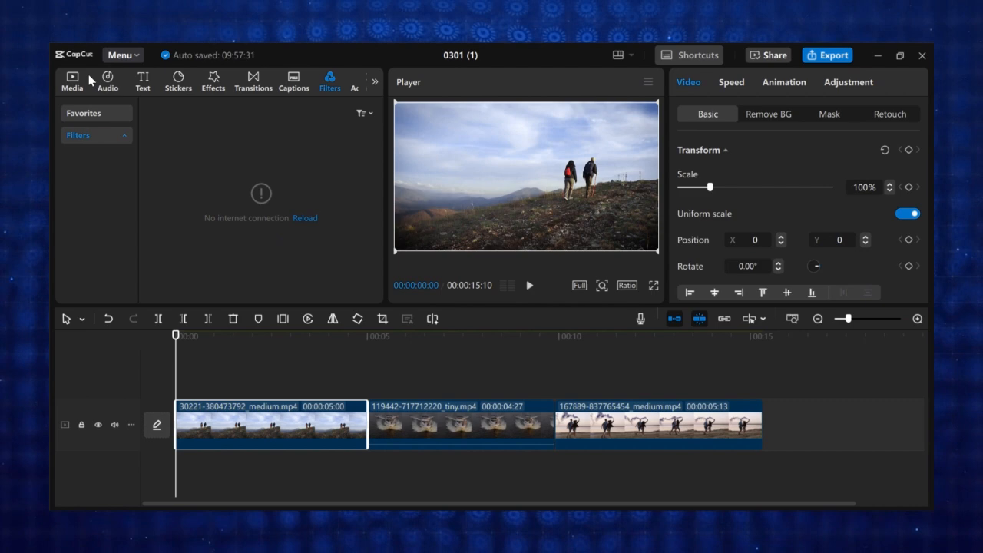
# Step: Review the imported media and the Trending body effects, and open the Lens category of video effects
pyautogui.click(76, 80)
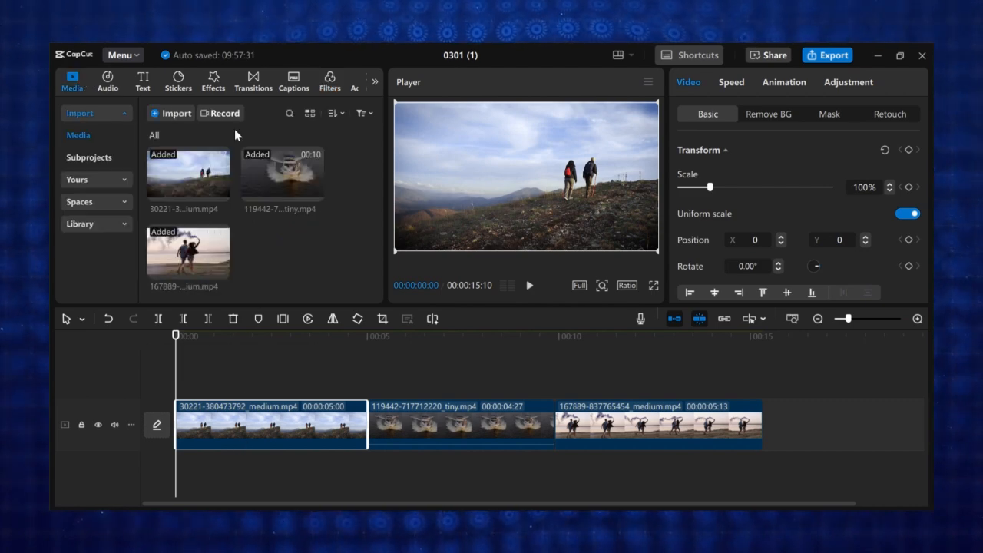
pyautogui.click(215, 80)
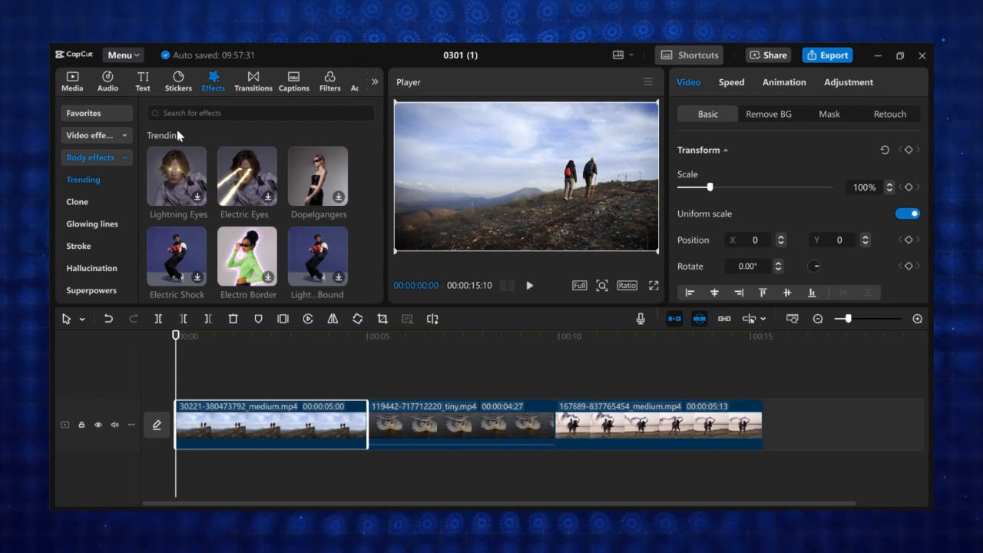
pyautogui.click(115, 157)
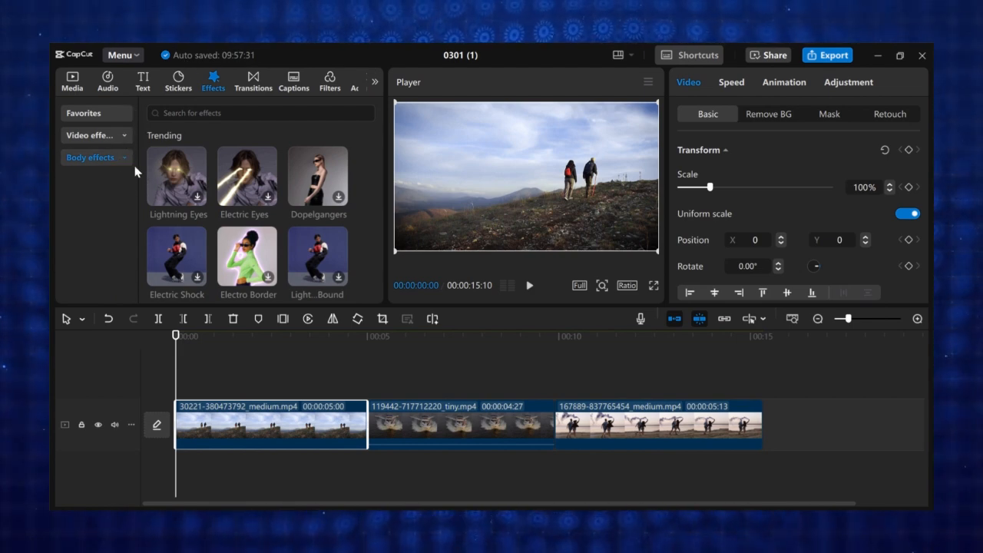
pyautogui.click(119, 135)
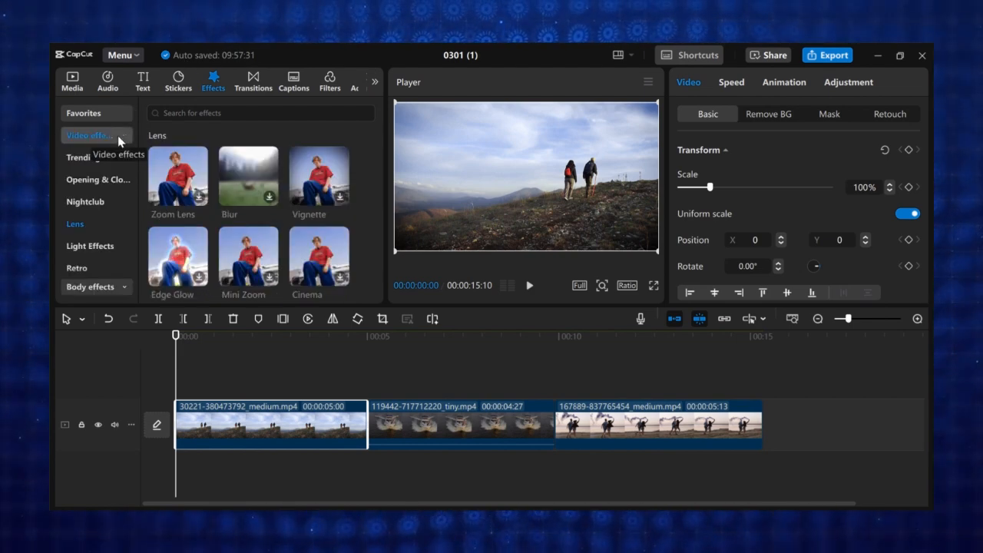
# Step: Add the Blur lens effect over the full length of the mountain clip and set its blur to 71
pyautogui.click(270, 197)
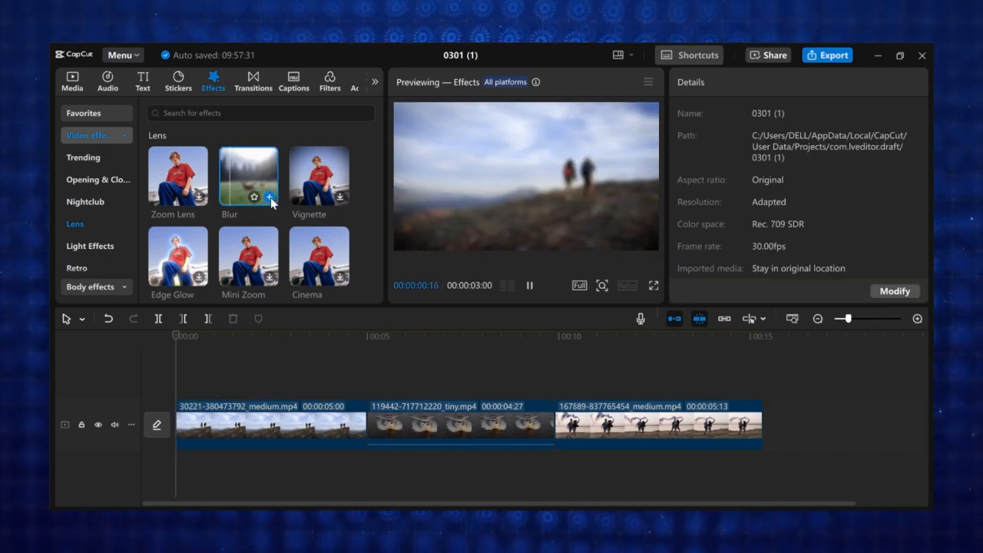
pyautogui.moveTo(266, 197); pyautogui.dragTo(206, 393)
pyautogui.moveTo(290, 393); pyautogui.dragTo(369, 391)
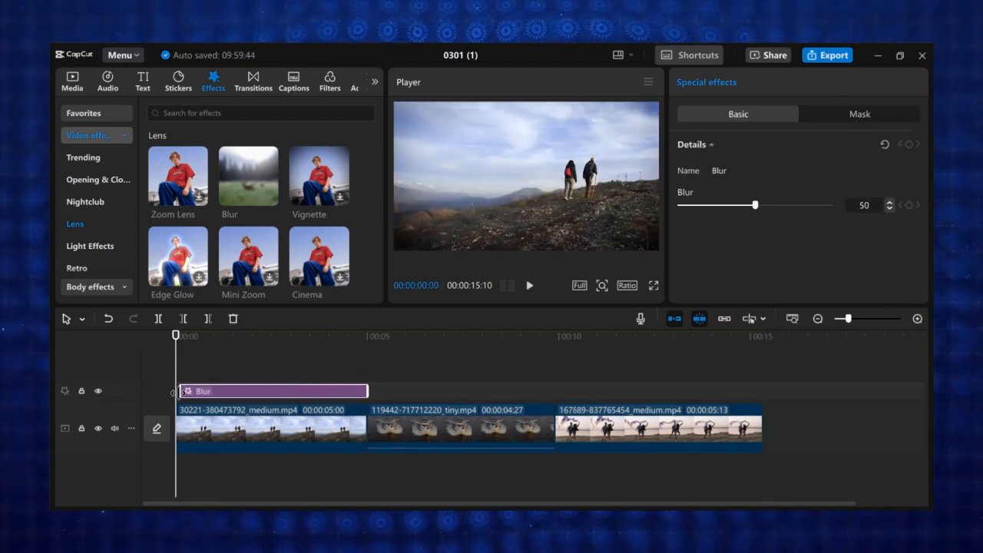
pyautogui.moveTo(178, 392); pyautogui.dragTo(158, 392)
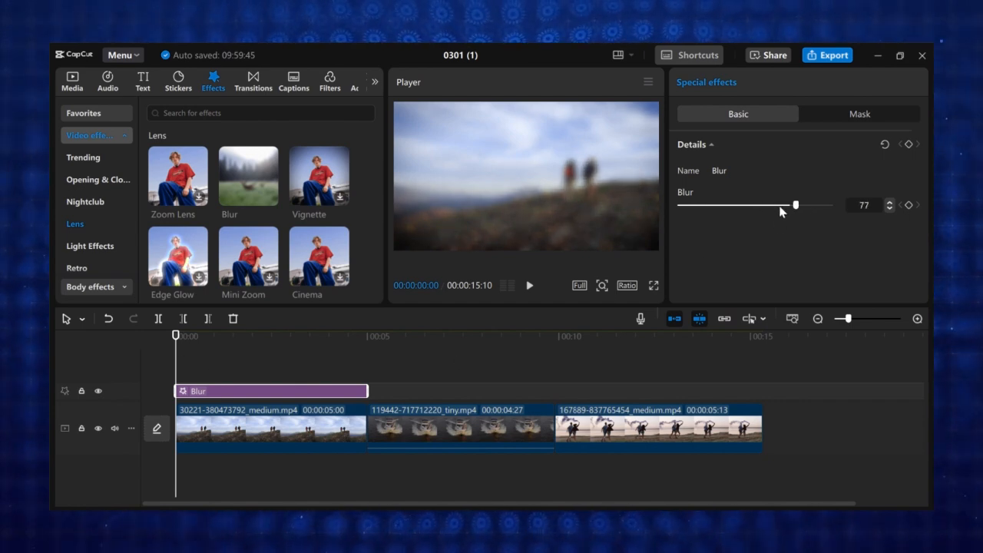
pyautogui.moveTo(782, 211); pyautogui.dragTo(746, 215)
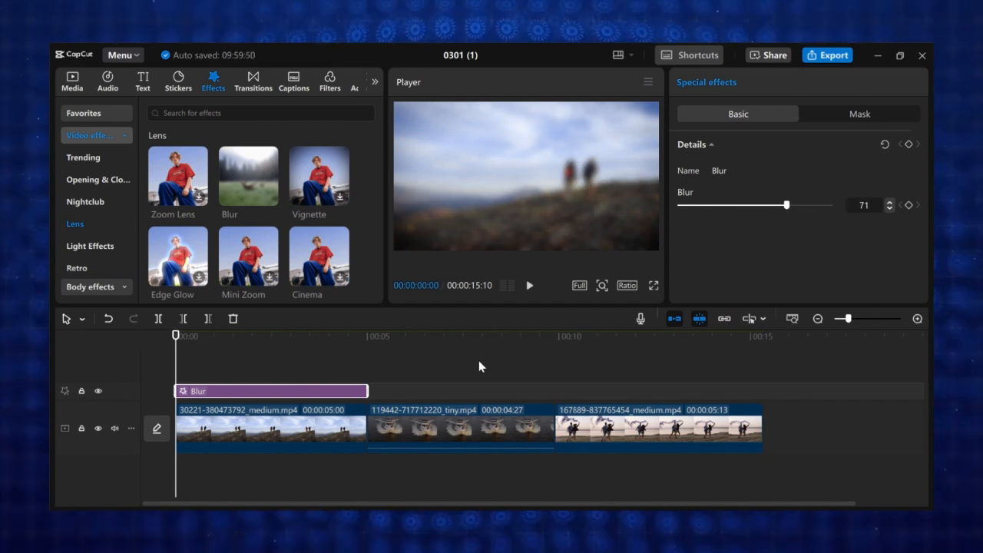
# Step: Add the Oppenheimer filter over the full length of the boat clip with intensity 100
pyautogui.click(425, 380)
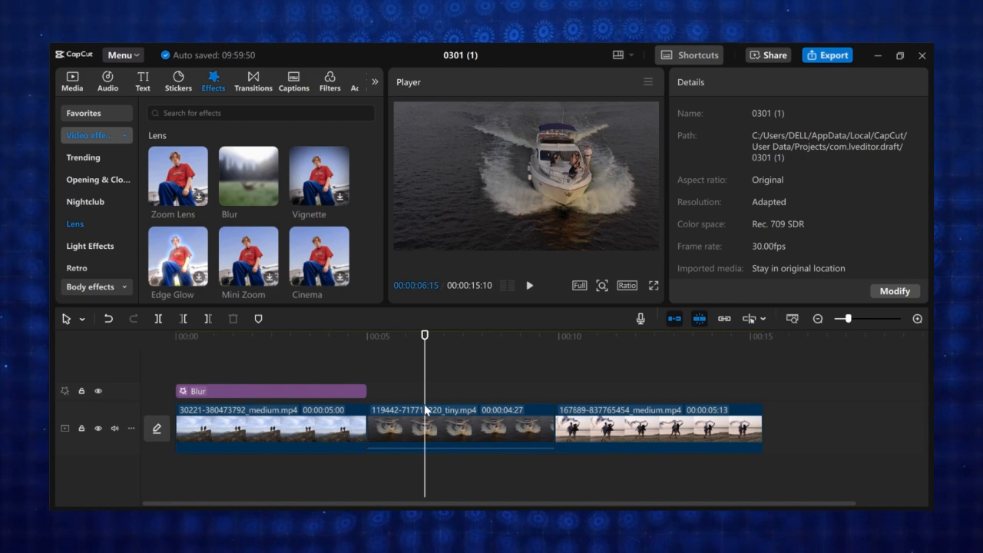
pyautogui.click(328, 83)
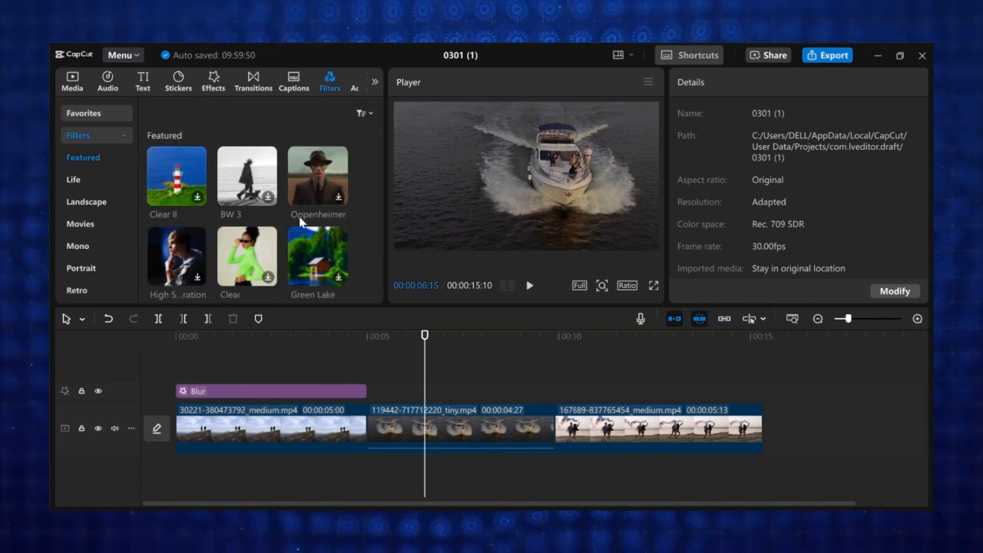
pyautogui.click(339, 198)
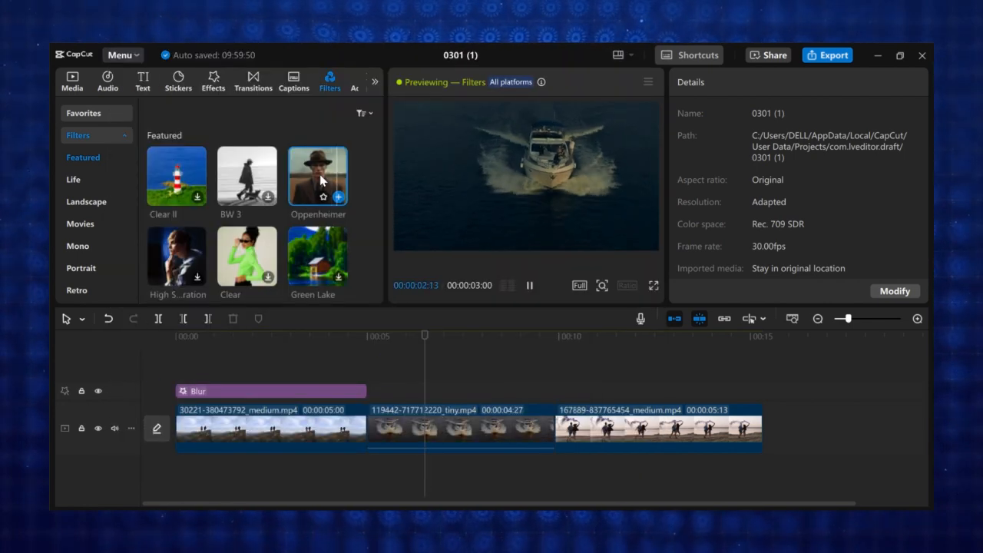
pyautogui.moveTo(320, 180); pyautogui.dragTo(365, 391)
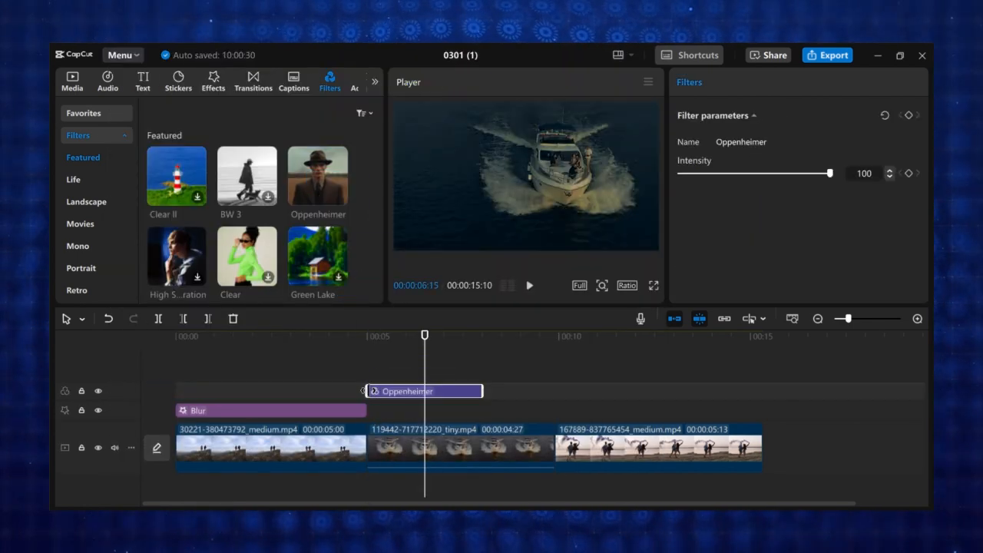
pyautogui.moveTo(482, 388); pyautogui.dragTo(550, 387)
pyautogui.click(504, 337)
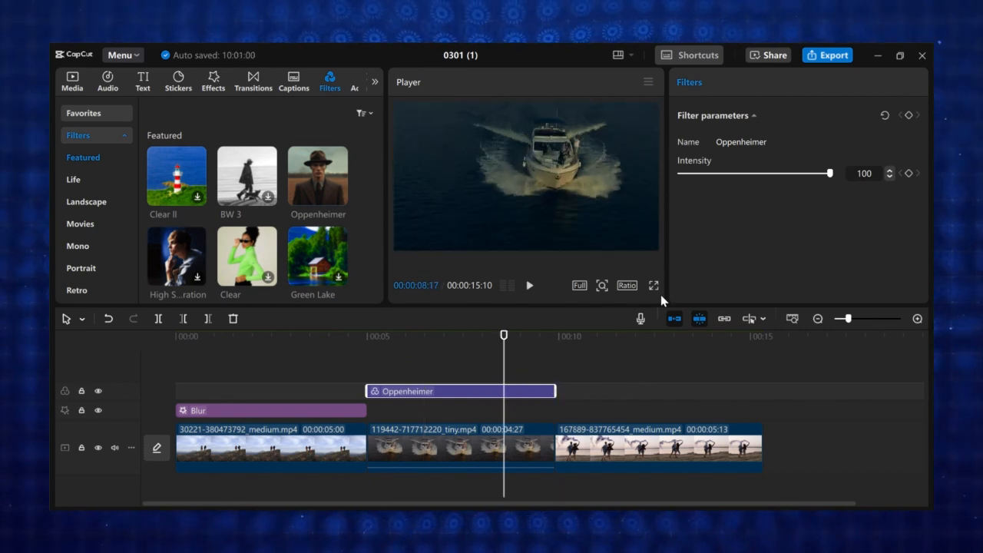
pyautogui.moveTo(832, 182)
pyautogui.mouseDown()
pyautogui.moveTo(746, 189)
pyautogui.moveTo(834, 180)
pyautogui.mouseUp()
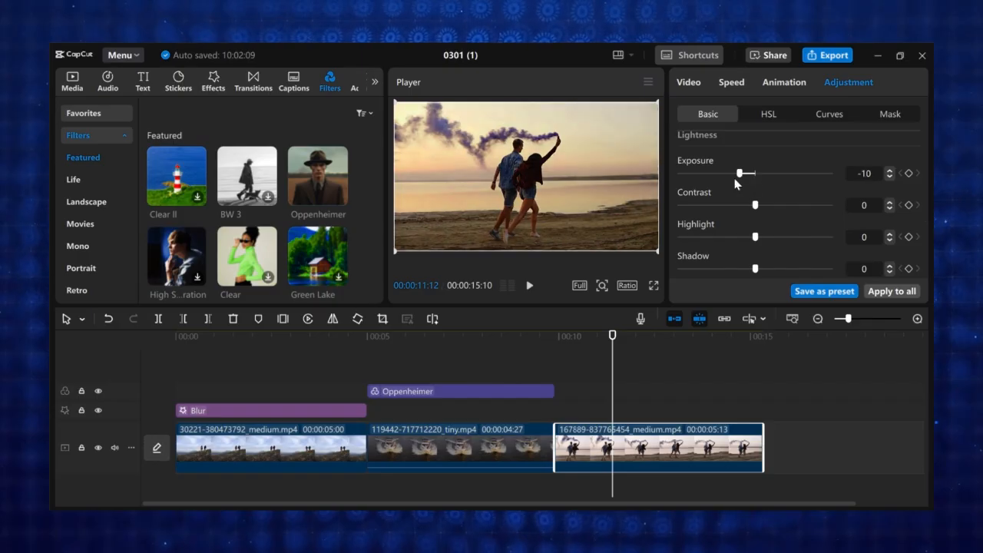
# Step: Raise the exposure and lower the highlight of the beach couple clip
pyautogui.moveTo(742, 173); pyautogui.dragTo(769, 174)
pyautogui.moveTo(755, 237); pyautogui.dragTo(740, 237)
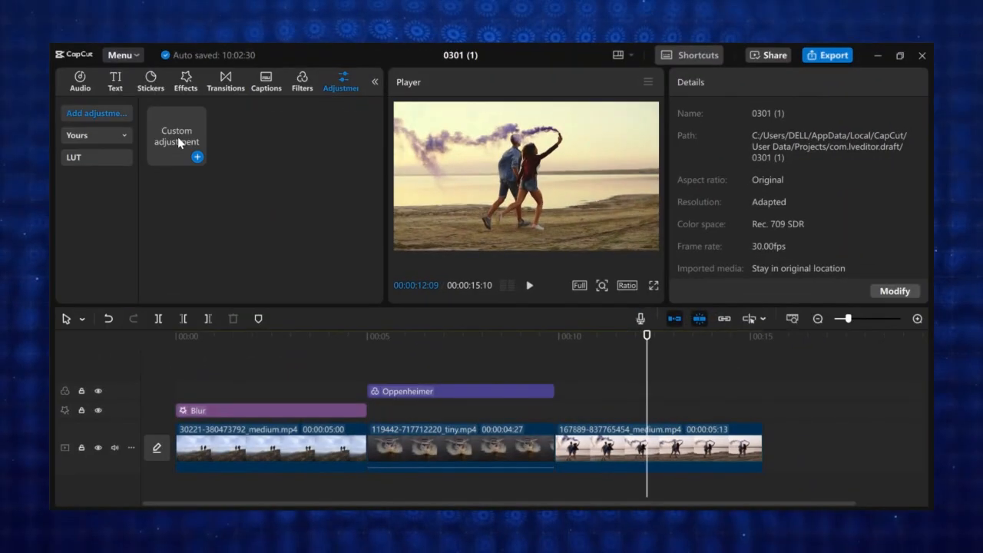
# Step: Add a custom adjustment layer over the end of the beach couple clip with saturation 12, exposure 10 and contrast -8
pyautogui.moveTo(178, 138); pyautogui.dragTo(664, 422)
pyautogui.click(694, 413)
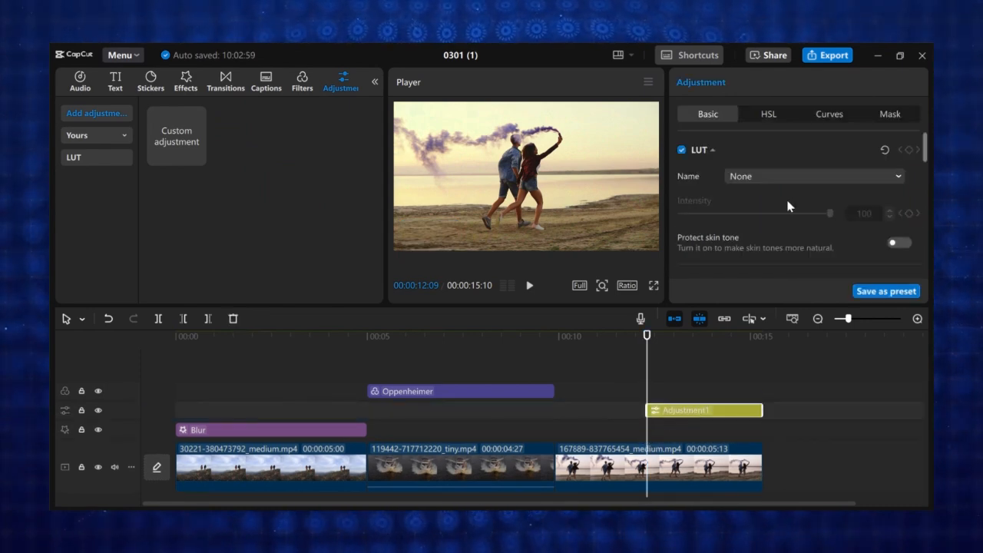
pyautogui.scroll(-3, 789, 206)
pyautogui.moveTo(757, 214)
pyautogui.mouseDown()
pyautogui.moveTo(779, 225)
pyautogui.moveTo(771, 213)
pyautogui.mouseUp()
pyautogui.scroll(-2, 771, 285)
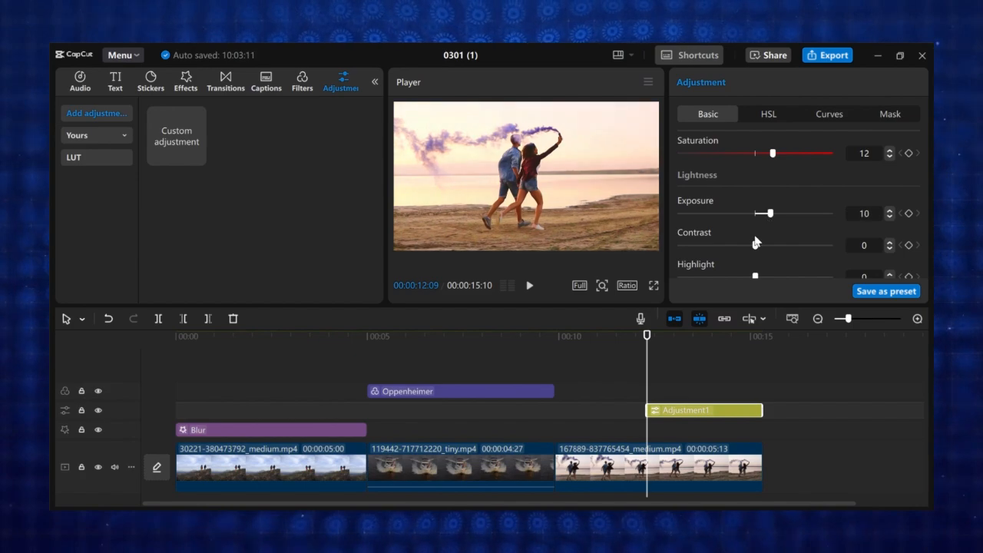
pyautogui.moveTo(756, 245); pyautogui.dragTo(742, 246)
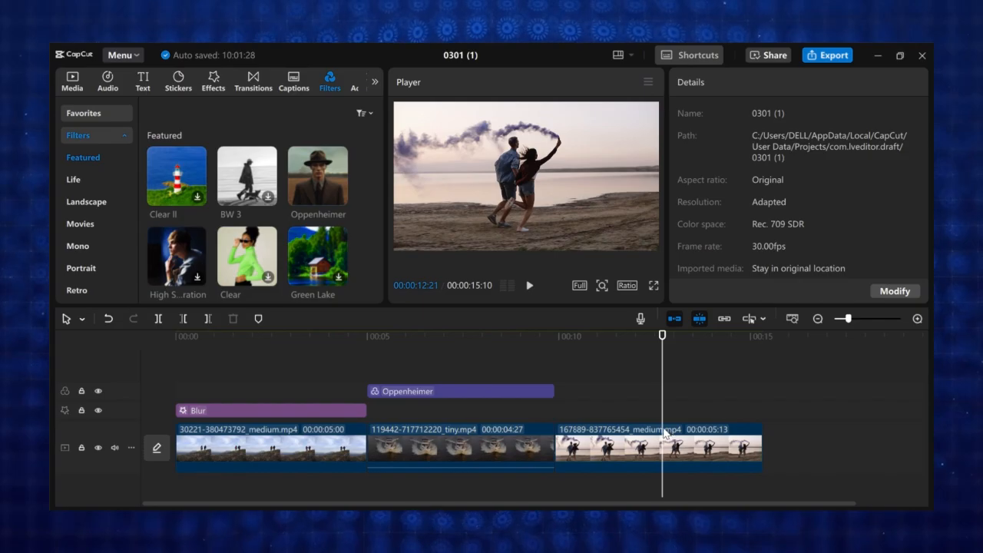
# Step: Set the beach couple clip's color adjustments to temperature 22, tint -9 and saturation 24
pyautogui.click(662, 434)
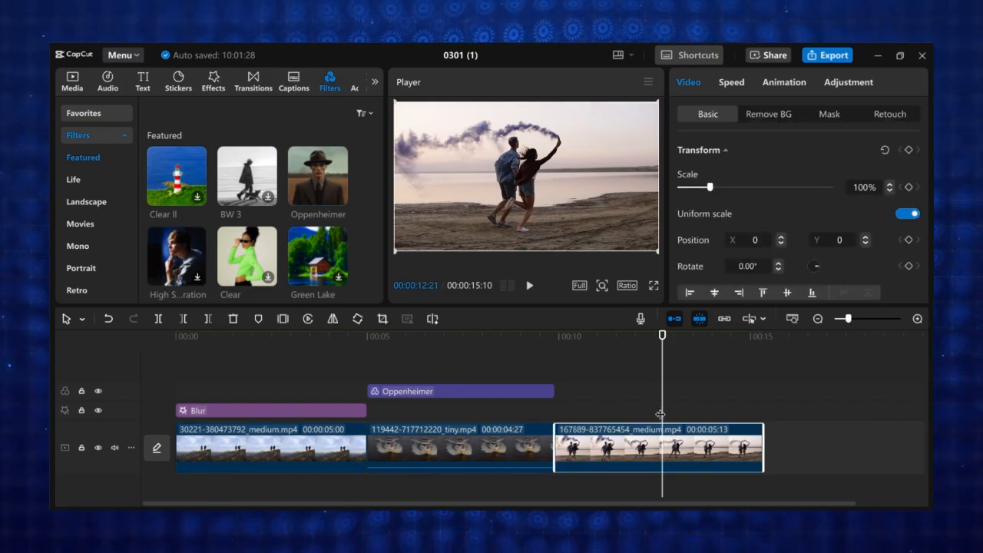
pyautogui.click(839, 83)
pyautogui.moveTo(755, 186); pyautogui.dragTo(815, 186)
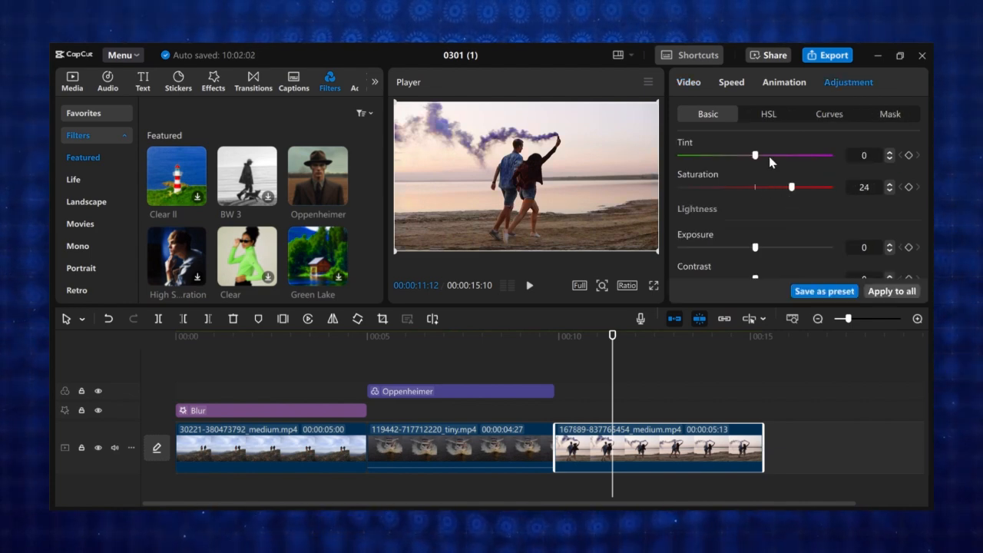
pyautogui.scroll(2, 752, 181)
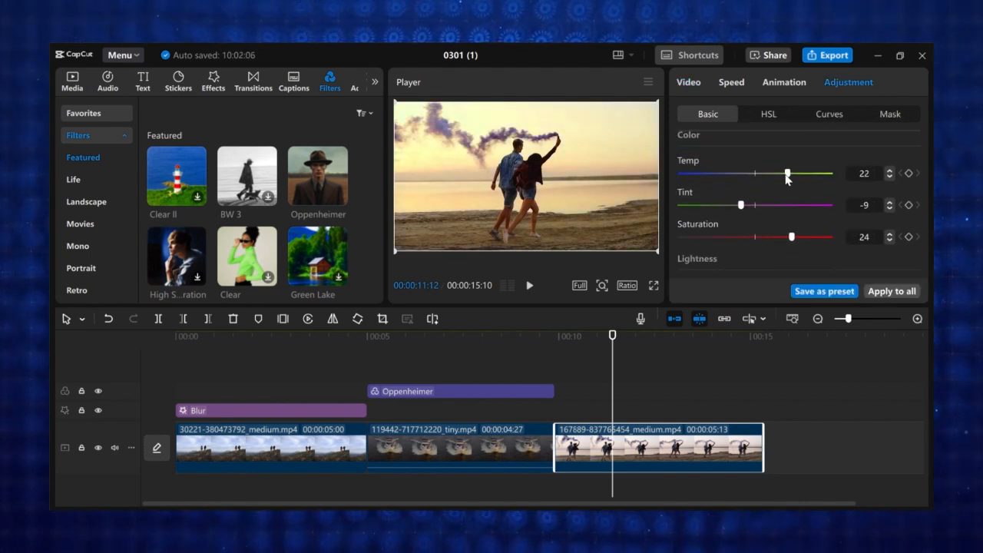
pyautogui.scroll(-2, 768, 221)
pyautogui.scroll(2, 766, 215)
pyautogui.scroll(-2, 760, 192)
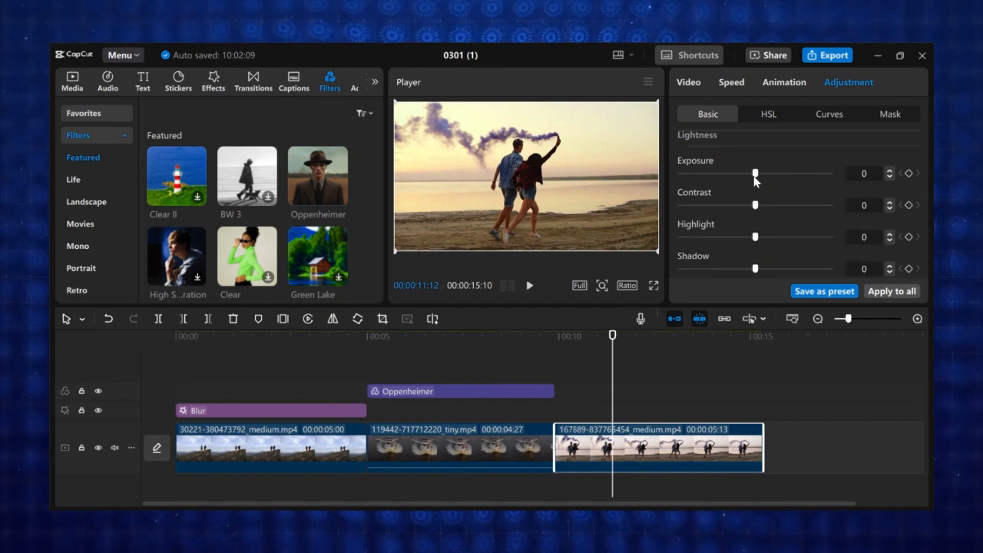
# Step: Set the beach couple clip's contrast to -10 and raise its exposure and highlight
pyautogui.moveTo(755, 174); pyautogui.dragTo(737, 175)
pyautogui.moveTo(761, 206); pyautogui.dragTo(742, 207)
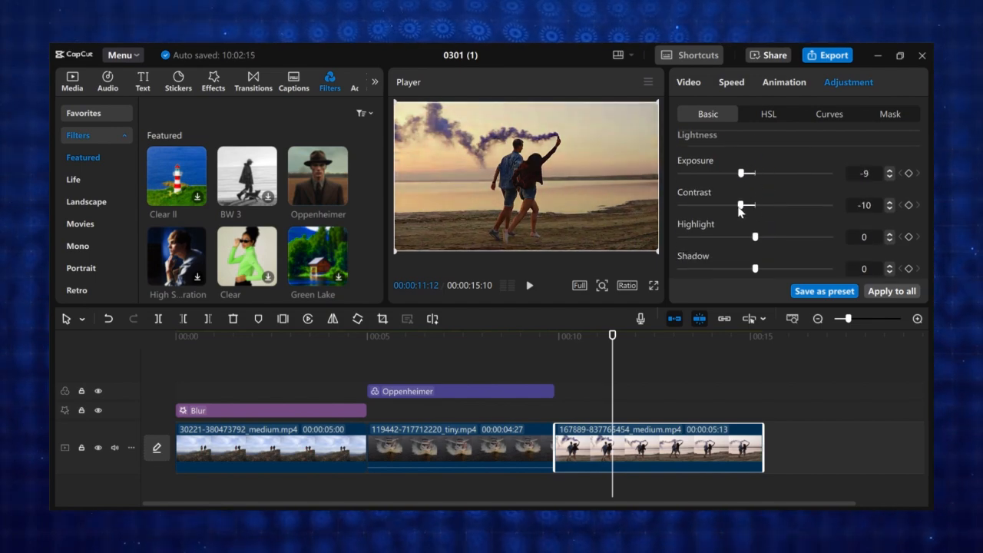
pyautogui.moveTo(742, 173); pyautogui.dragTo(766, 176)
pyautogui.moveTo(755, 236); pyautogui.dragTo(773, 241)
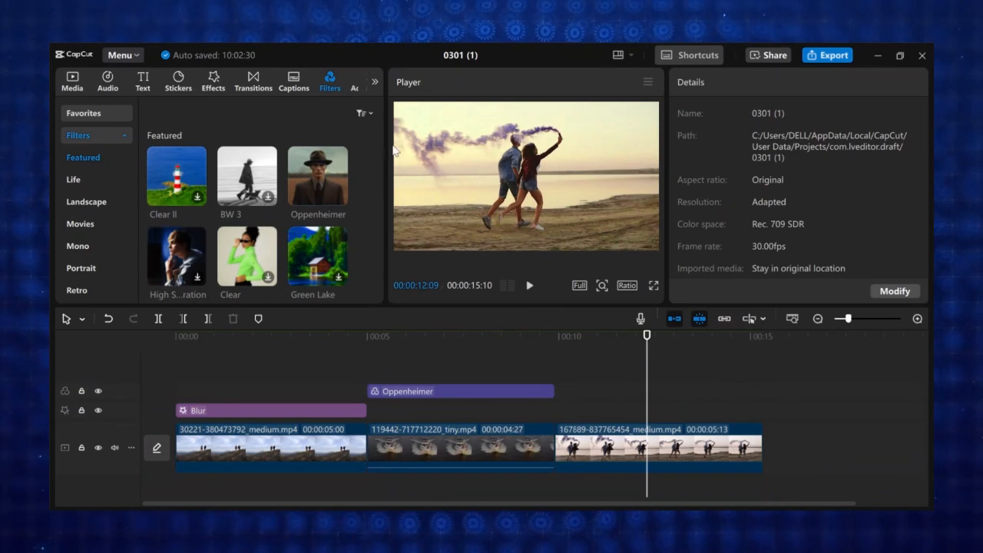
# Step: Place a custom adjustment layer above the beach couple clip, from 00:00:12:09 to the clip's end
pyautogui.click(372, 85)
pyautogui.click(349, 85)
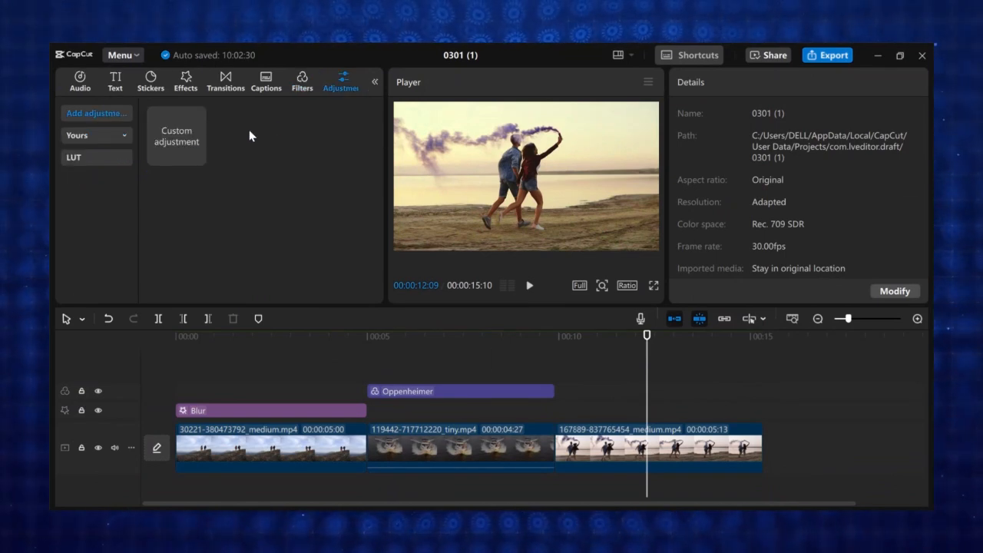
pyautogui.moveTo(175, 136); pyautogui.dragTo(645, 419)
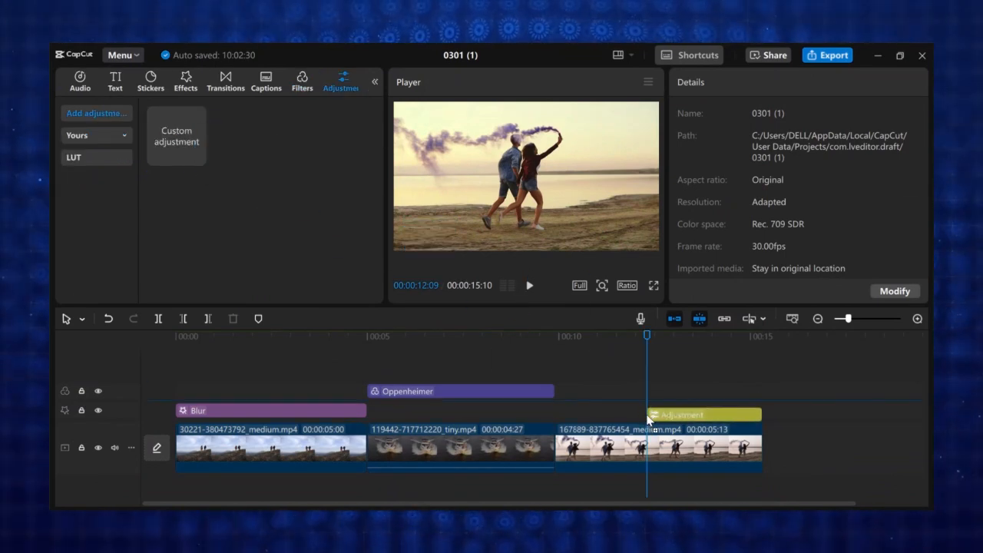
pyautogui.click(694, 412)
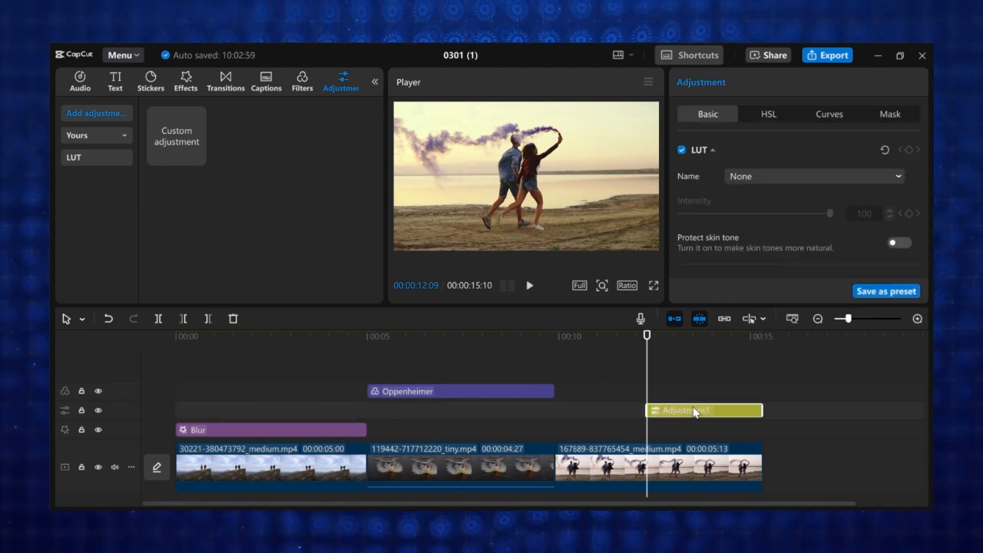
# Step: Set the adjustment layer to tint 16, saturation 12, exposure 10 and contrast -8
pyautogui.scroll(-4, 789, 206)
pyautogui.moveTo(755, 214); pyautogui.dragTo(780, 225)
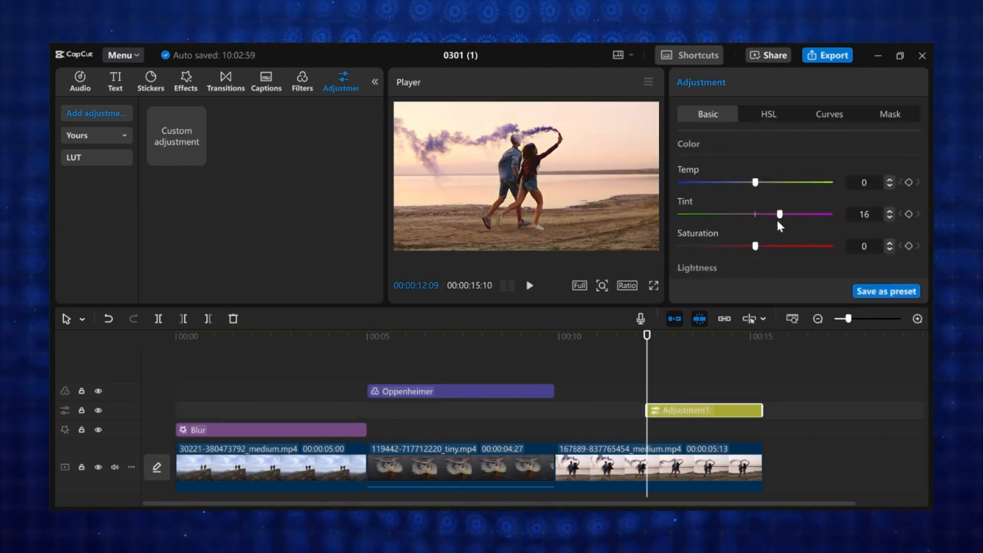
pyautogui.scroll(-3, 771, 260)
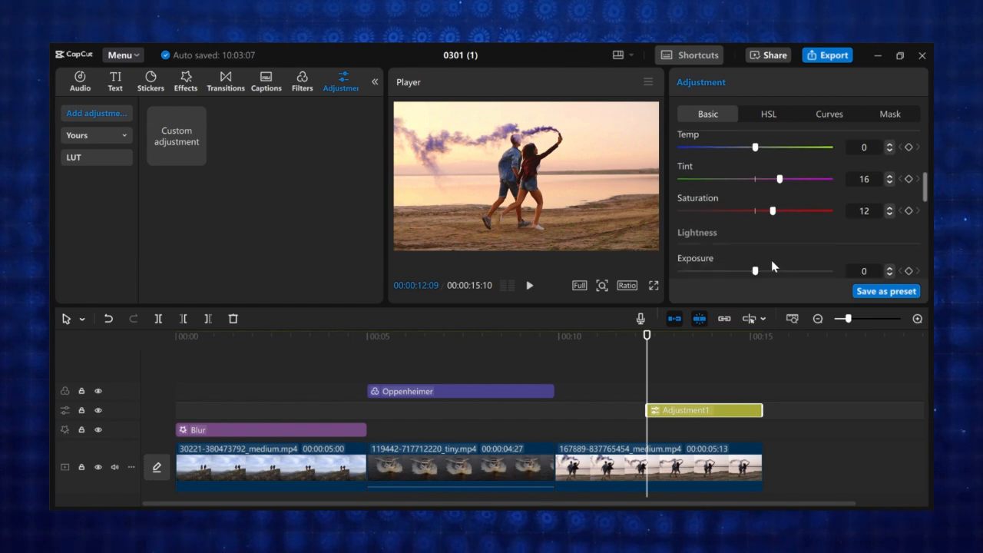
pyautogui.moveTo(755, 214); pyautogui.dragTo(742, 246)
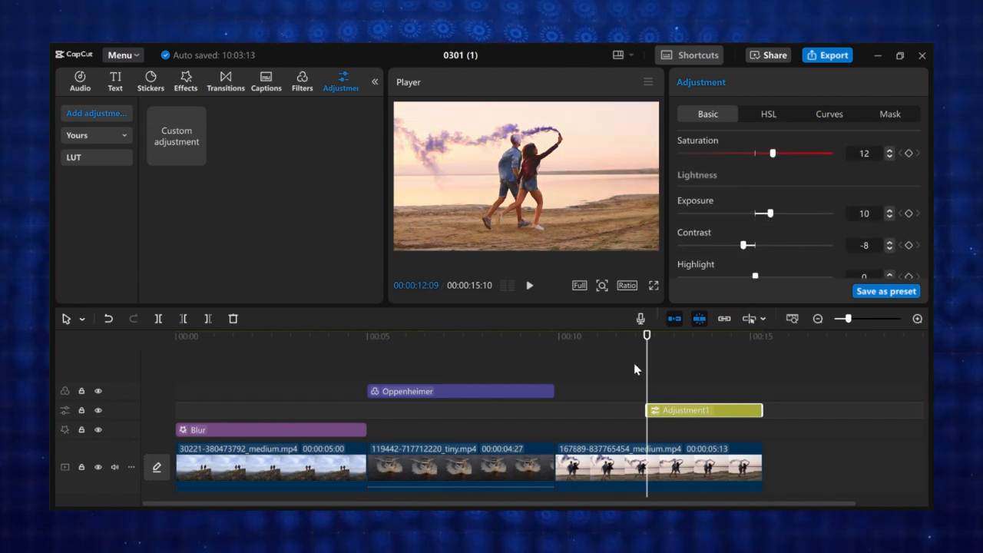
# Step: Try resizing the end of the adjustment layer, preview the clip beneath it, and delete the layer
pyautogui.moveTo(761, 408)
pyautogui.mouseDown()
pyautogui.moveTo(686, 408)
pyautogui.moveTo(748, 405)
pyautogui.mouseUp()
pyautogui.moveTo(755, 405); pyautogui.dragTo(758, 410)
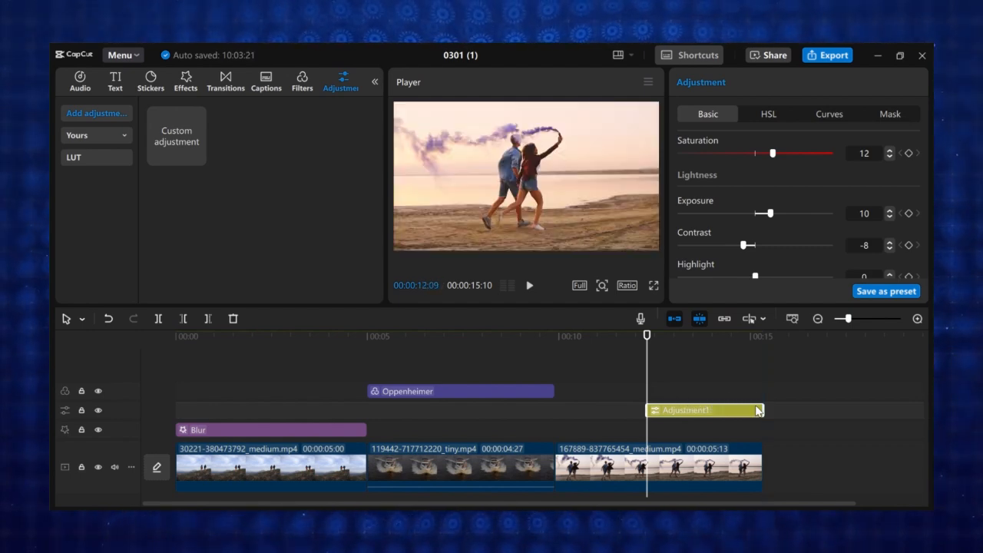
pyautogui.moveTo(650, 359); pyautogui.dragTo(705, 394)
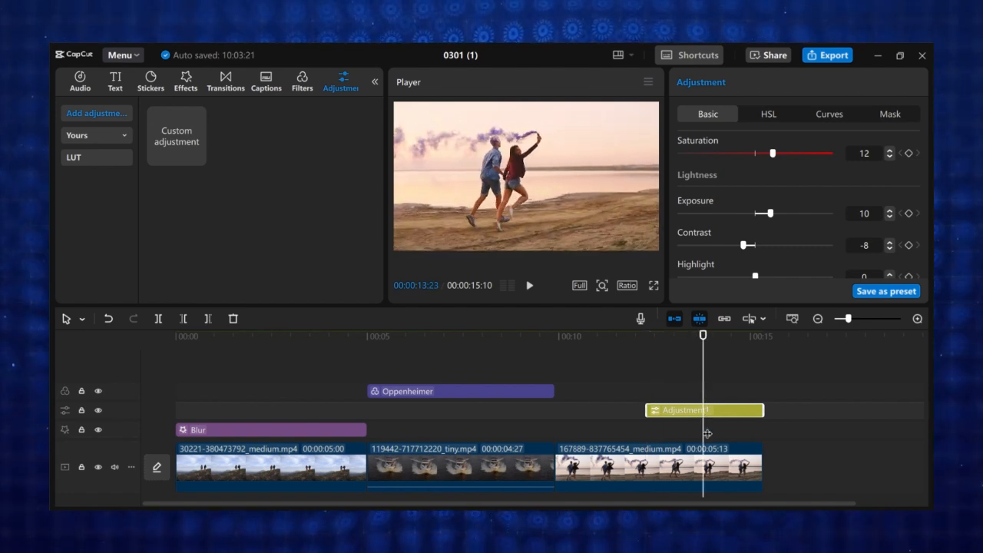
pyautogui.press('Delete')
# Step: Download the Pull in transition and apply it between the mountain and boat clips
pyautogui.moveTo(703, 395); pyautogui.dragTo(345, 399)
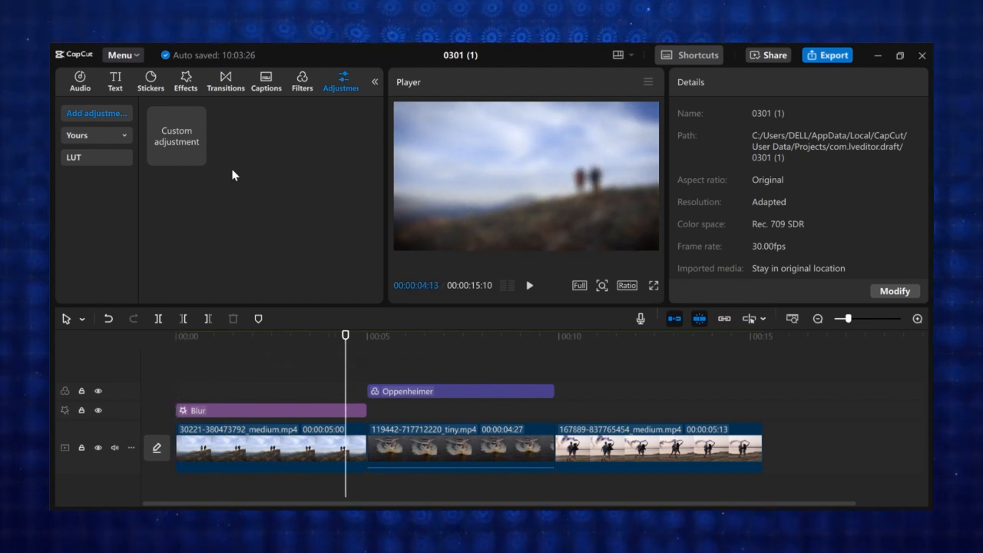
pyautogui.click(78, 83)
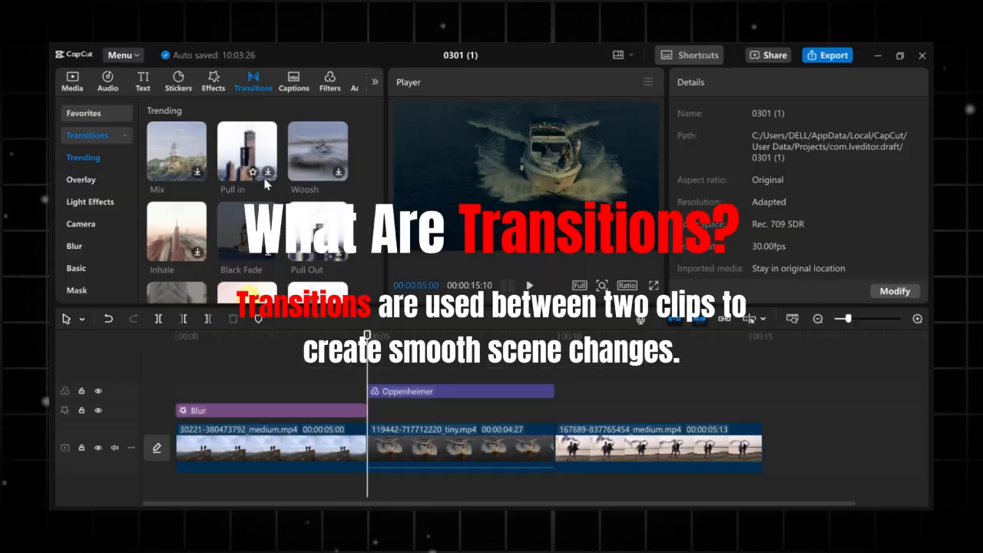
pyautogui.click(269, 175)
pyautogui.click(269, 173)
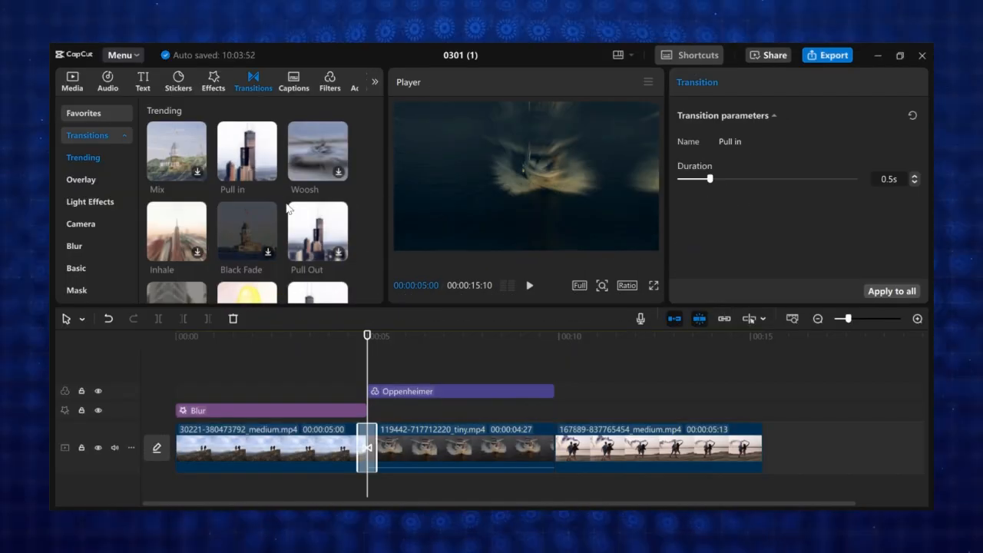
# Step: Add the Woosh transition between the boat and beach couple clips, accepting duplicate frames, and lengthen its duration
pyautogui.click(339, 180)
pyautogui.moveTo(339, 180); pyautogui.dragTo(552, 437)
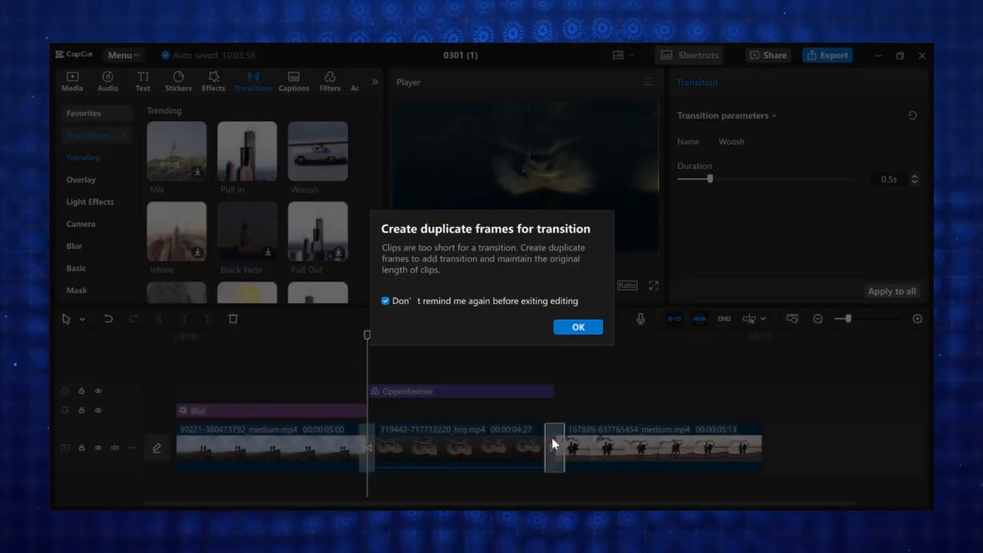
pyautogui.click(575, 328)
pyautogui.moveTo(713, 181); pyautogui.dragTo(740, 182)
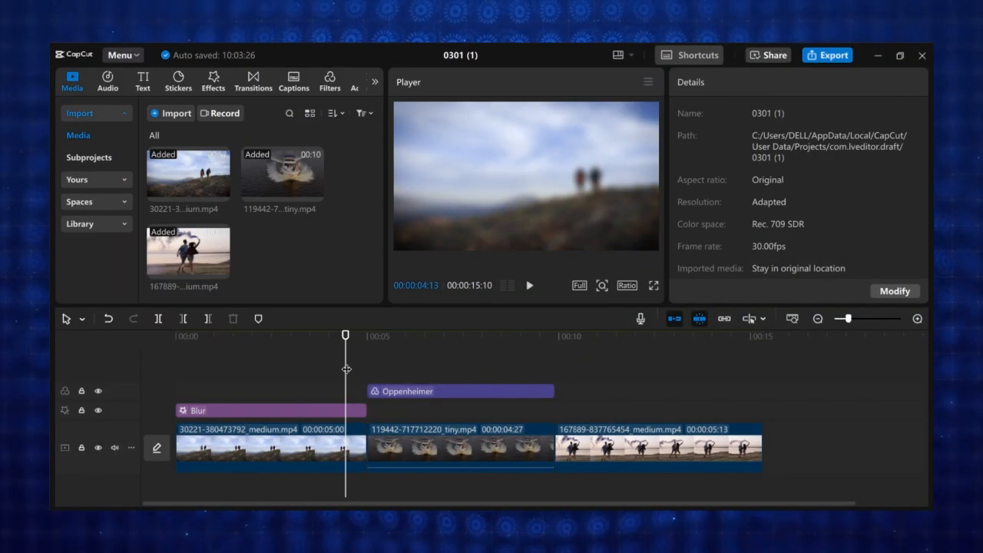
# Step: Position the playhead at the cut between the mountain and boat clips and apply the Pull in transition there
pyautogui.moveTo(353, 371); pyautogui.dragTo(367, 376)
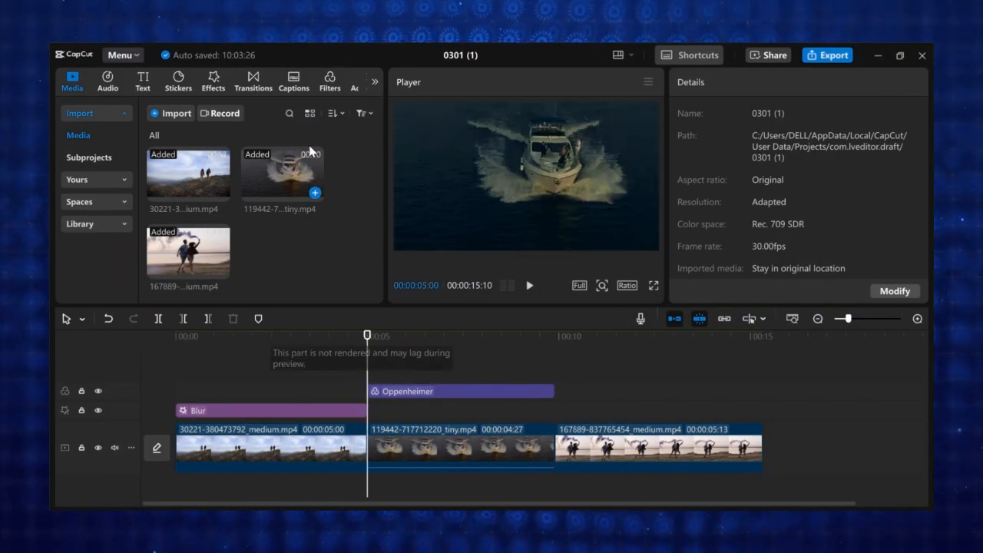
pyautogui.click(250, 78)
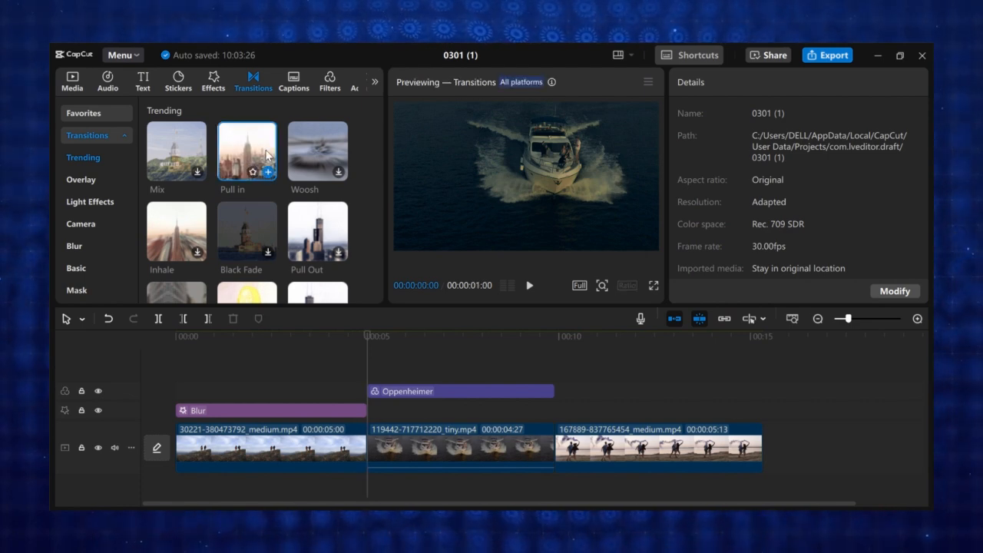
pyautogui.click(268, 172)
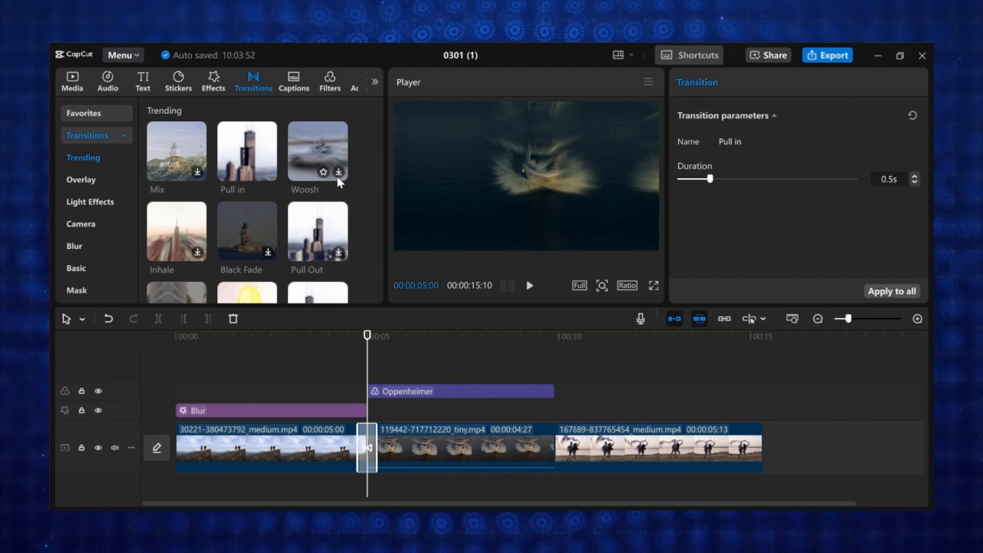
# Step: Place the Woosh transition between the boat and beach couple clips, accept the duplicate frames, and adjust the transition duration
pyautogui.click(339, 172)
pyautogui.moveTo(323, 170); pyautogui.dragTo(510, 399)
pyautogui.moveTo(547, 437); pyautogui.dragTo(548, 438)
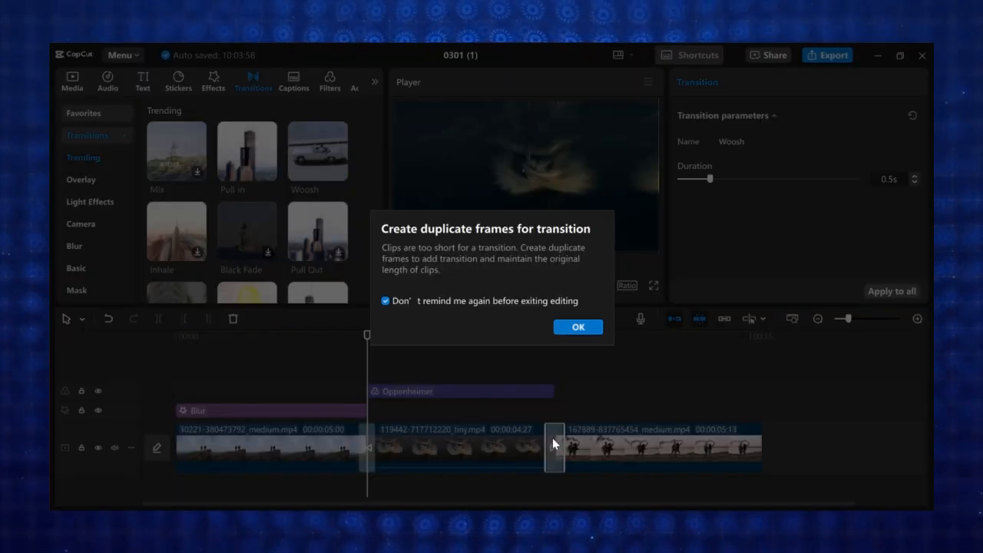
pyautogui.click(578, 327)
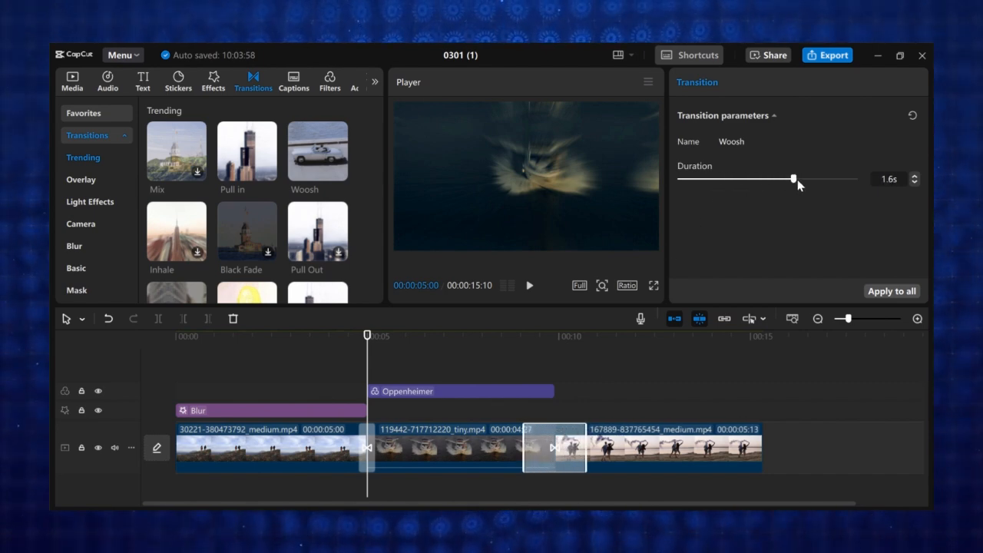
pyautogui.moveTo(747, 187); pyautogui.dragTo(736, 188)
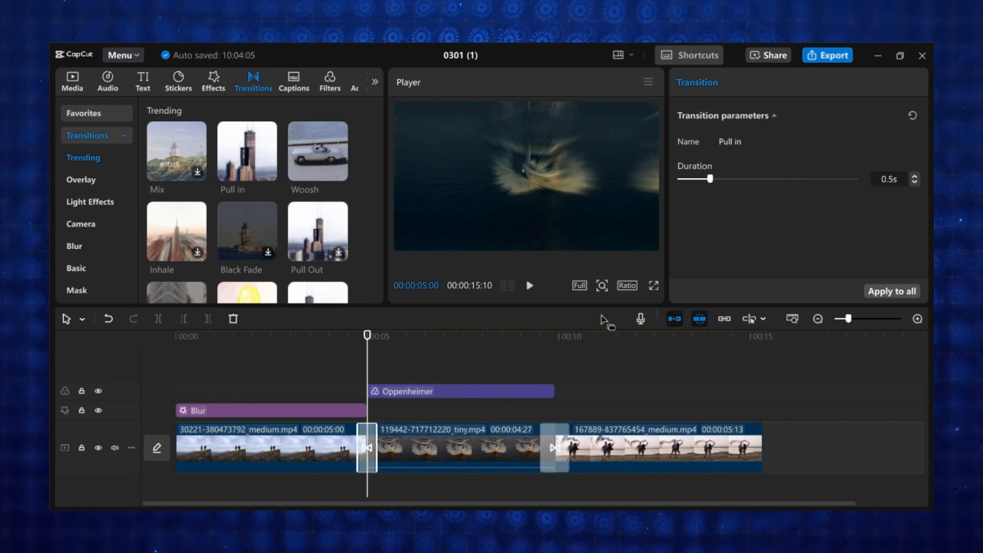
pyautogui.moveTo(759, 196); pyautogui.dragTo(742, 202)
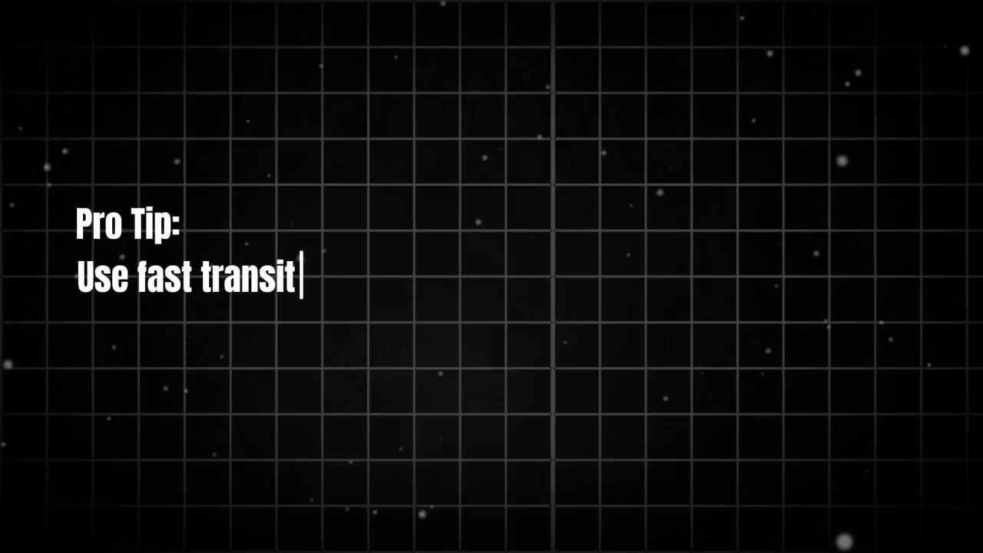
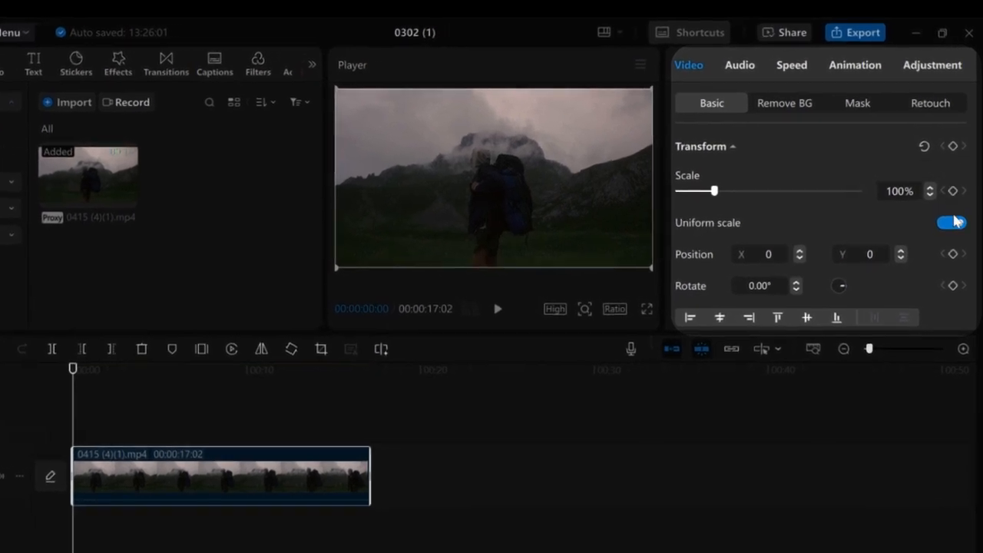
# Step: Add keyframes at the hiker clip's start for its transform, basic audio and circle mask settings
pyautogui.click(953, 150)
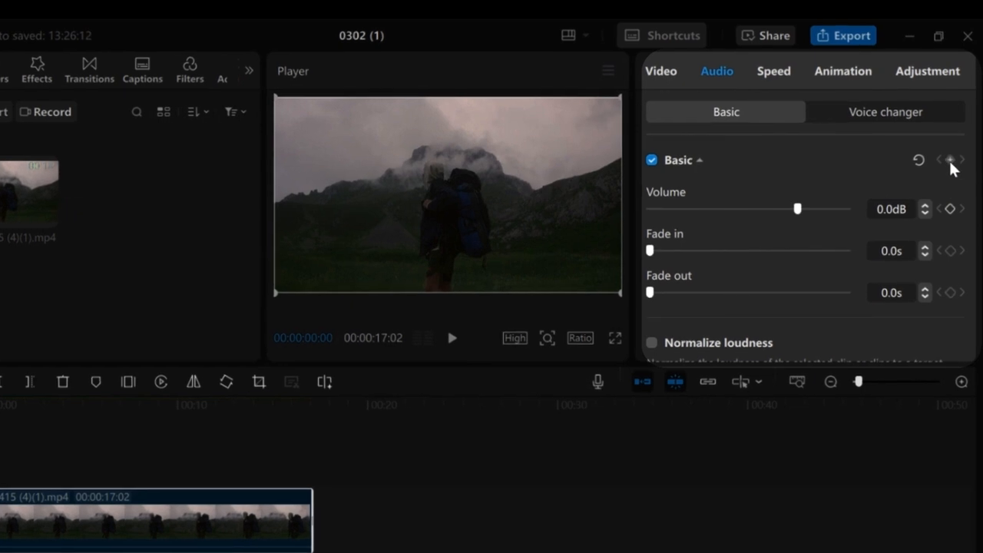
pyautogui.click(948, 161)
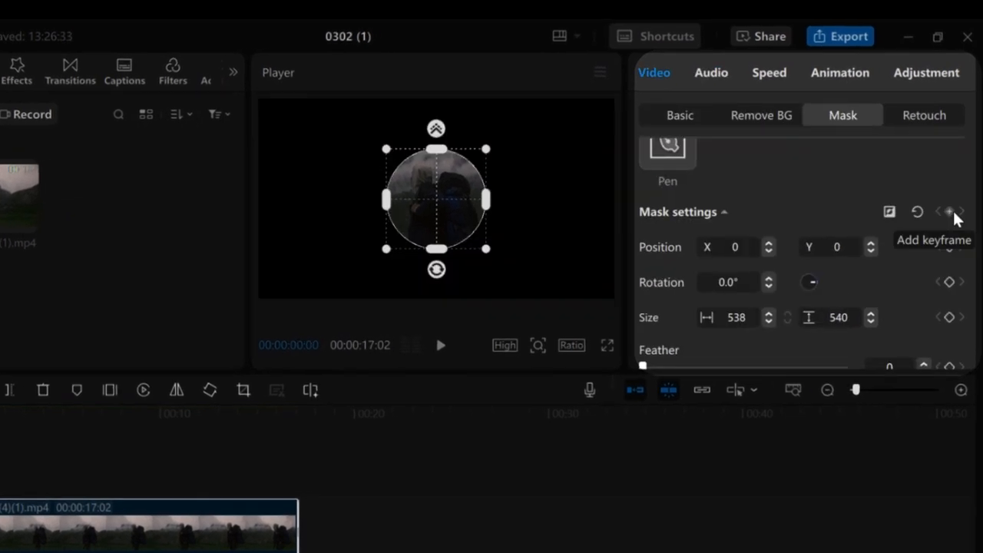
pyautogui.click(951, 212)
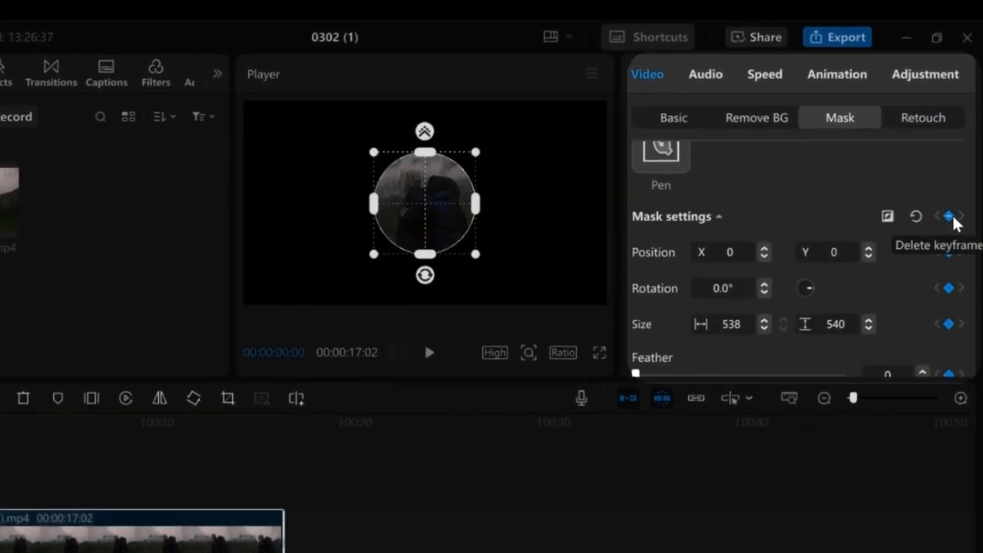
pyautogui.scroll(-2, 951, 250)
pyautogui.scroll(1, 950, 230)
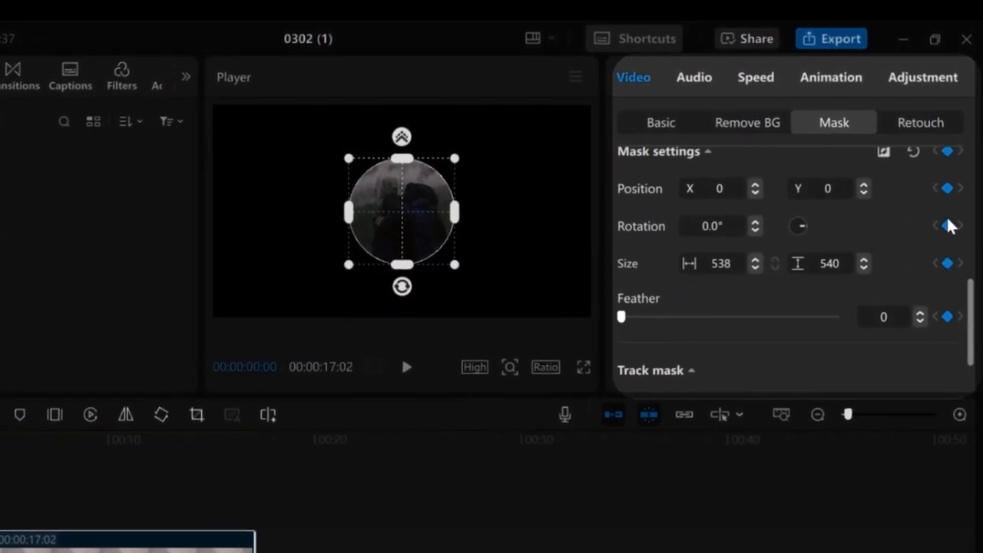
pyautogui.scroll(2, 949, 231)
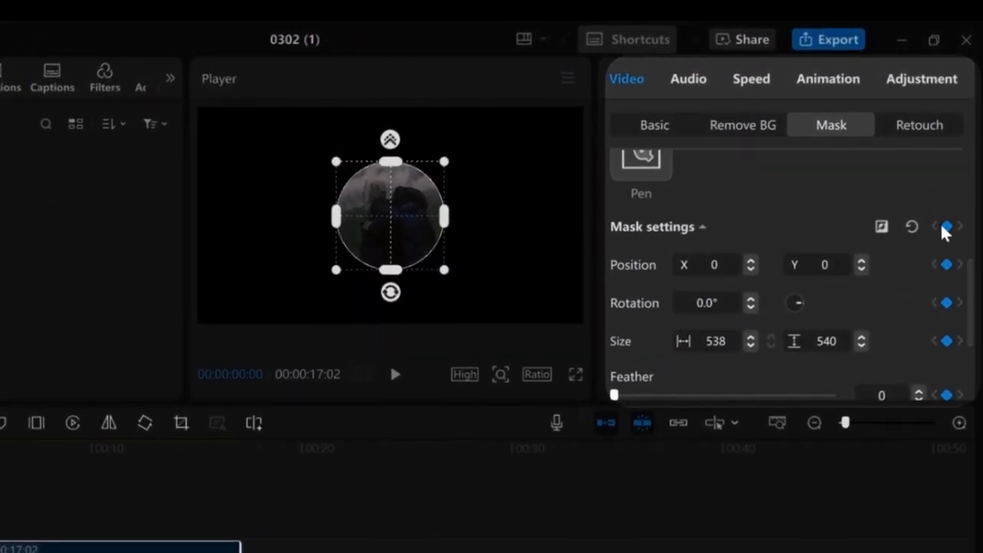
pyautogui.scroll(3, 860, 261)
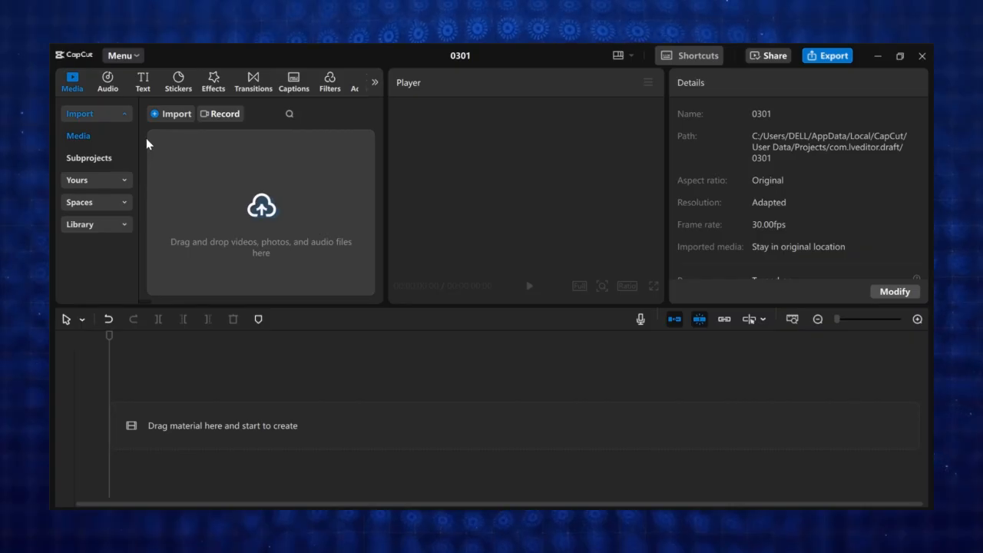
# Step: Add a default text clip in project 0301, change its wording to FUSION, and set the font to Anton
pyautogui.click(142, 83)
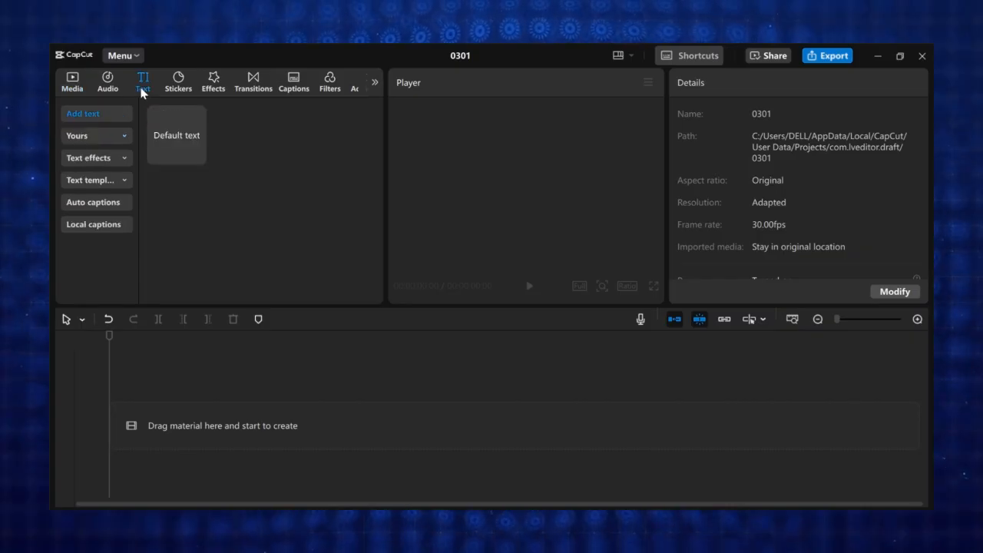
pyautogui.click(196, 157)
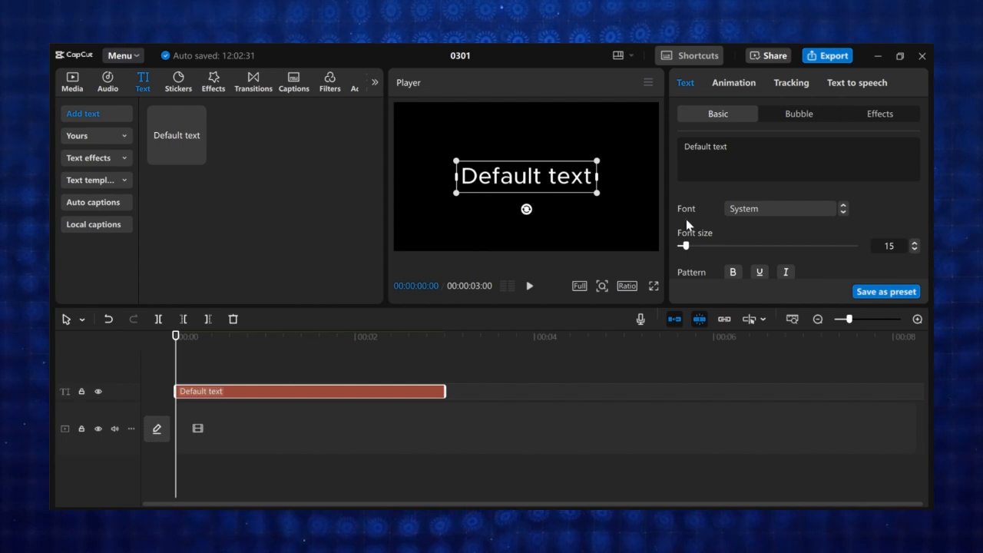
pyautogui.write('FUSION')
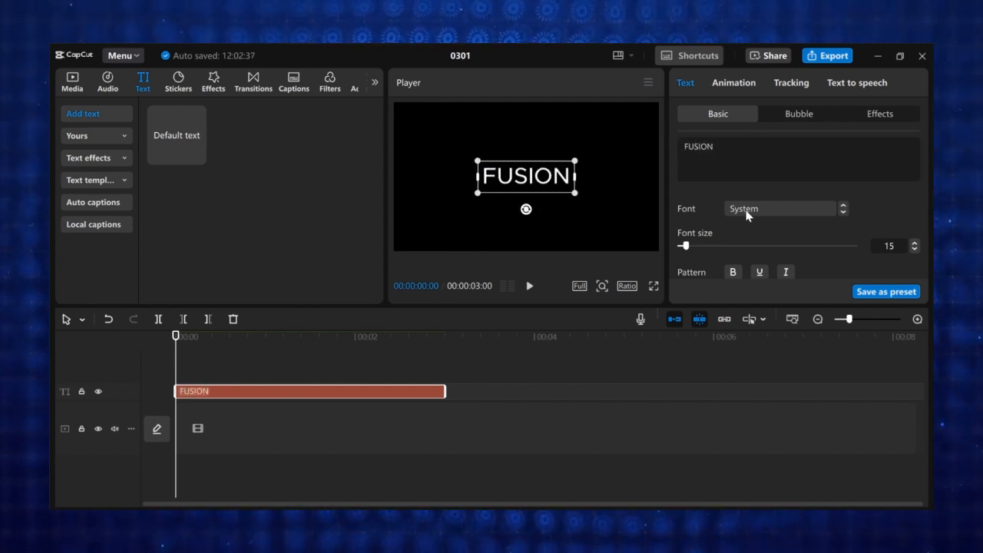
pyautogui.click(747, 216)
pyautogui.click(791, 166)
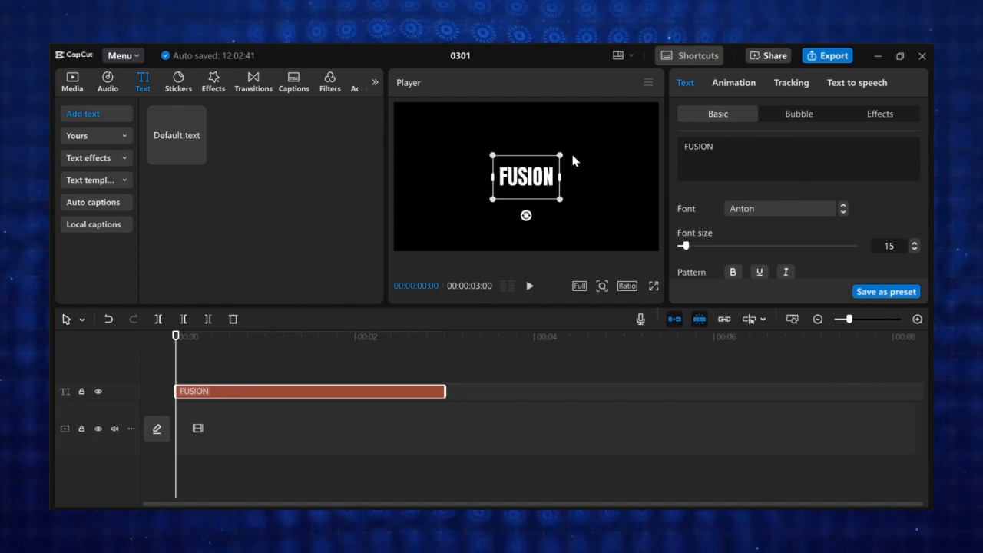
pyautogui.click(780, 208)
pyautogui.click(766, 169)
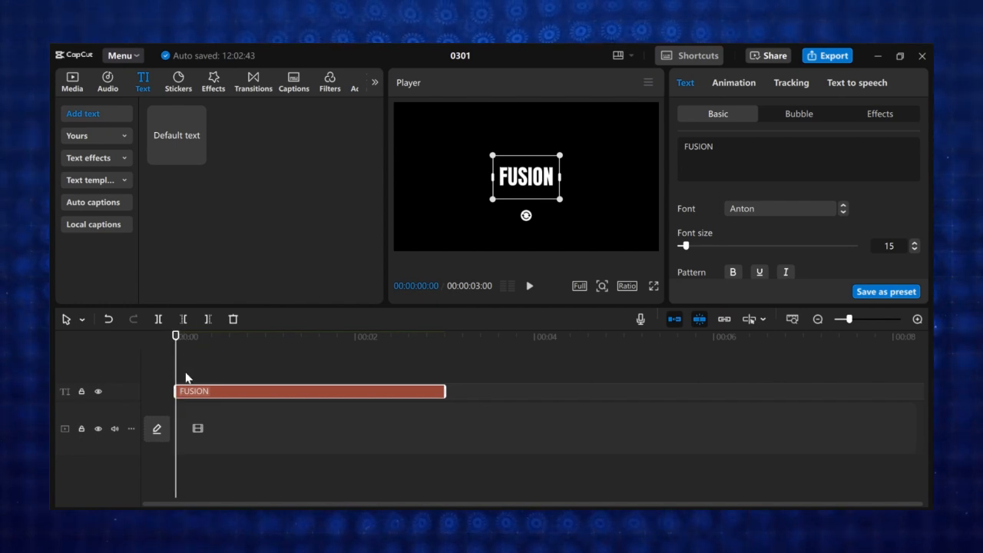
# Step: Keyframe the FUSION text's scale at 136% at the start and enlarge the text to 407% at 3 seconds
pyautogui.scroll(-10, 794, 188)
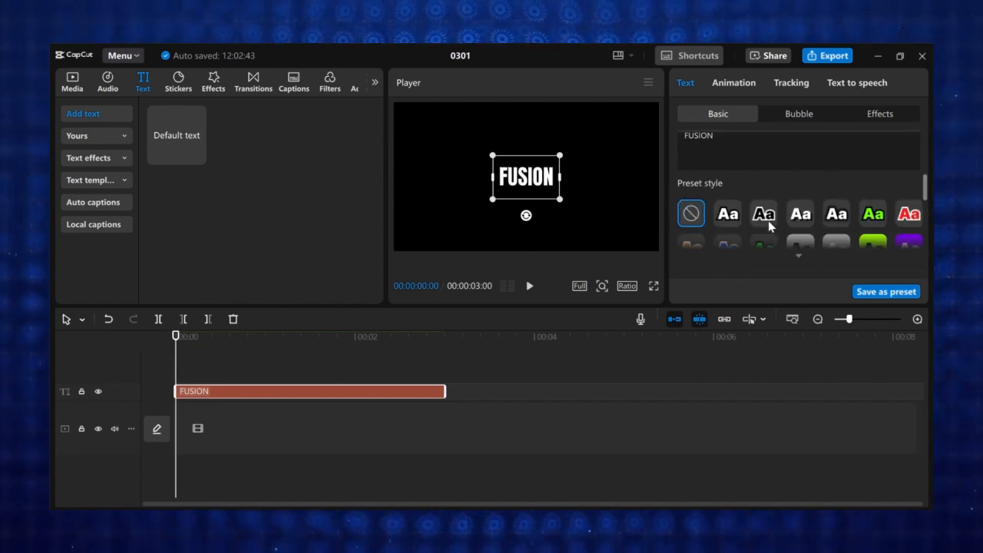
pyautogui.scroll(3, 768, 220)
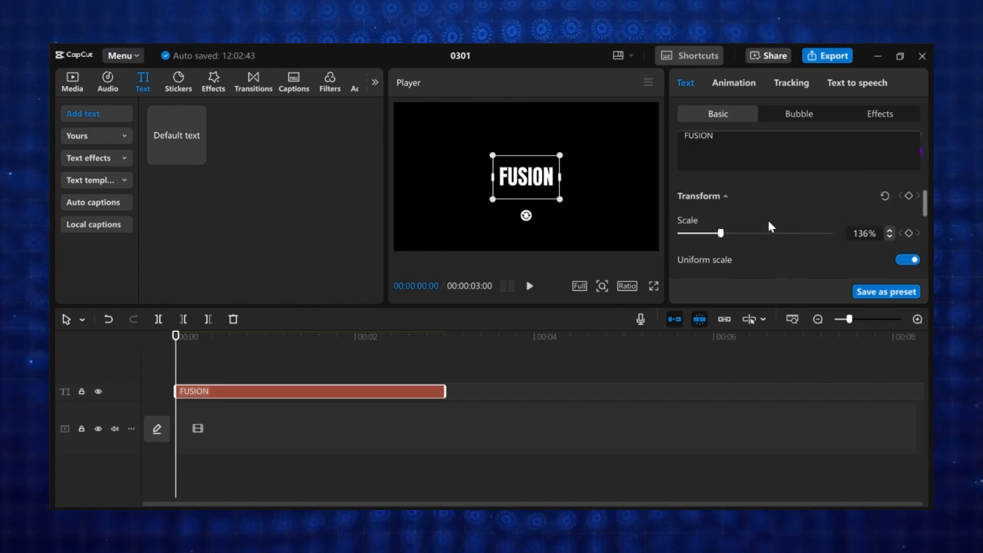
pyautogui.scroll(-2, 768, 220)
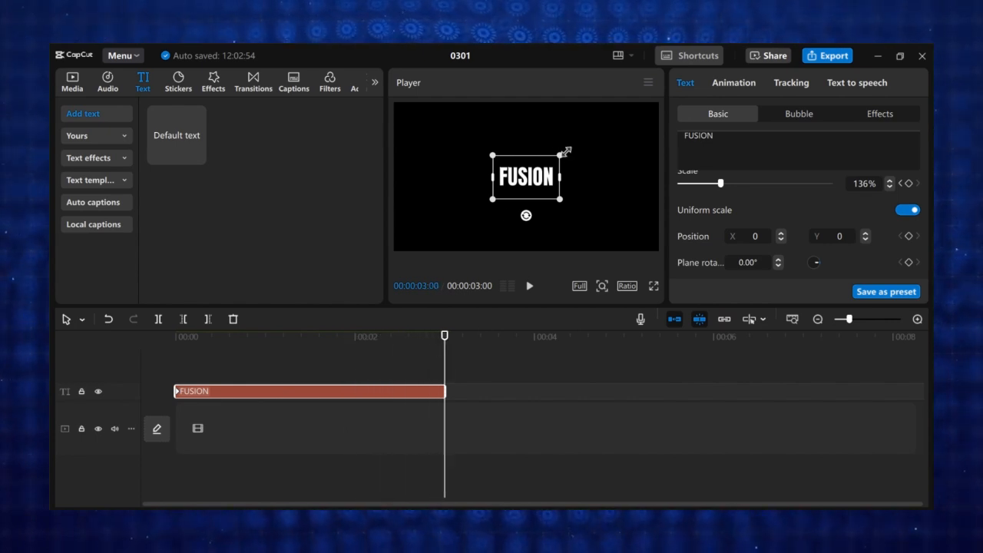
pyautogui.moveTo(579, 147); pyautogui.dragTo(687, 112)
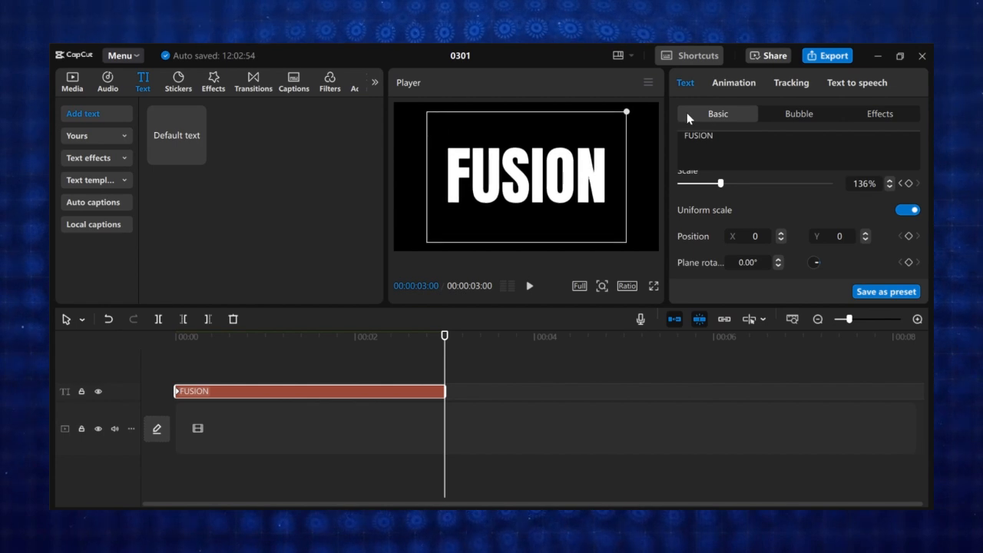
# Step: Preview the FUSION text's scale-up animation from the start of the timeline
pyautogui.moveTo(445, 338); pyautogui.dragTo(131, 350)
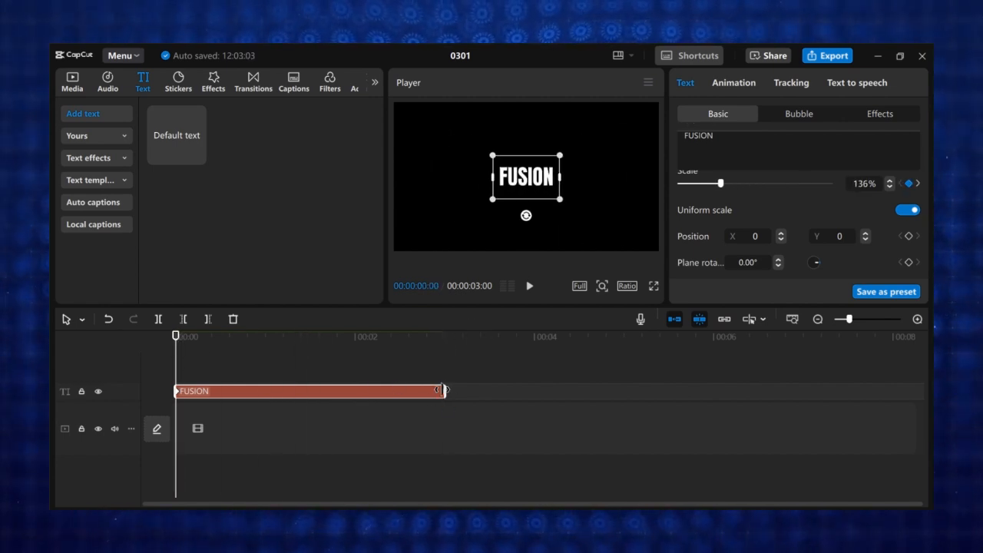
pyautogui.press('space')
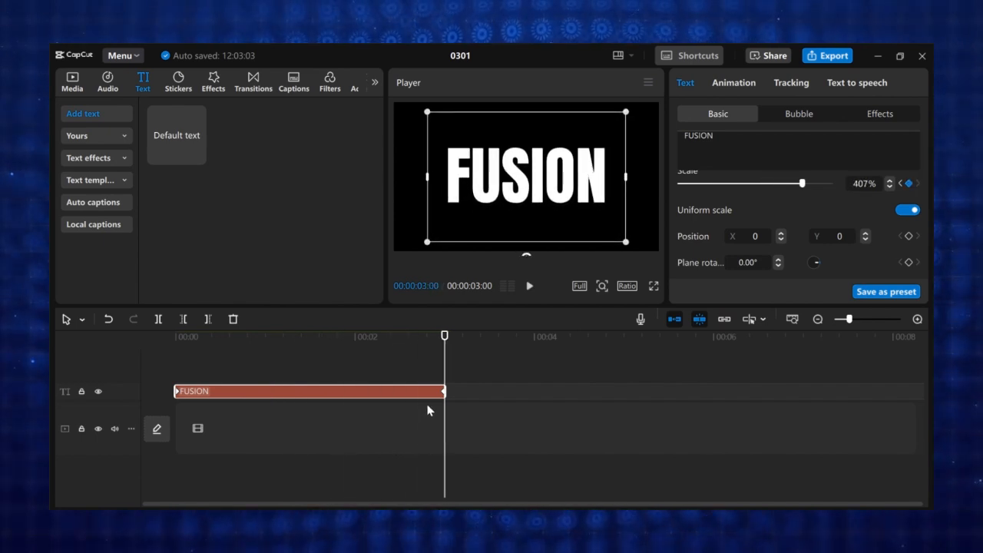
pyautogui.moveTo(444, 350); pyautogui.dragTo(177, 361)
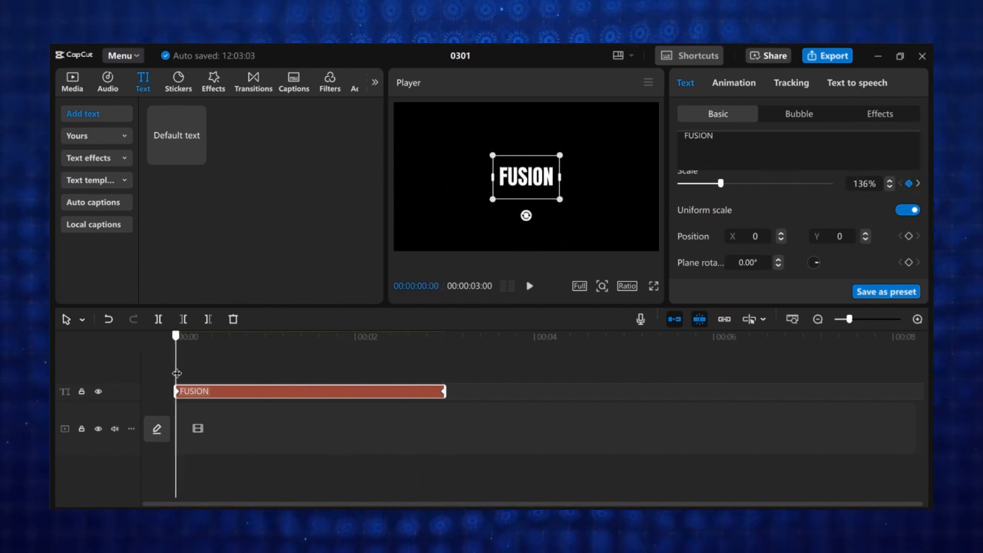
pyautogui.press('space')
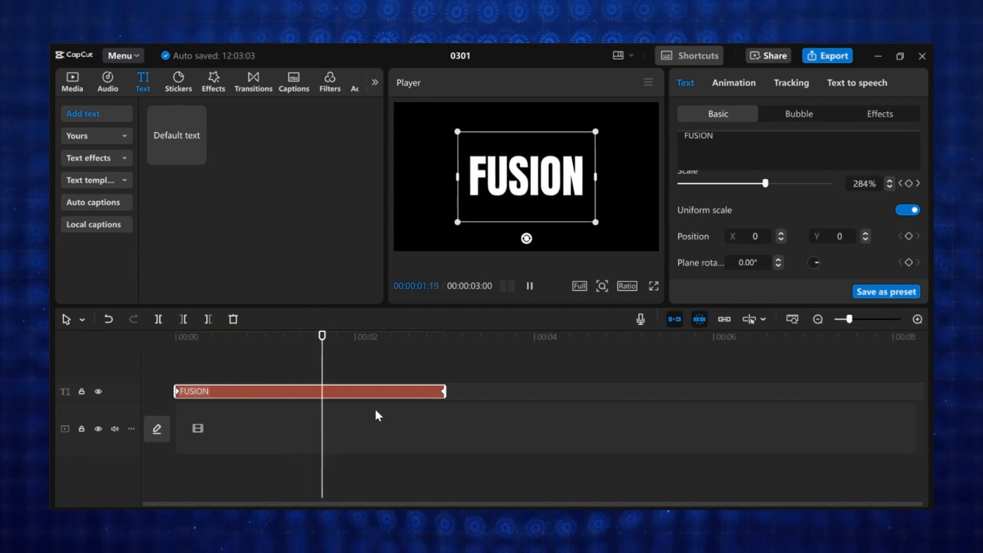
pyautogui.press('space')
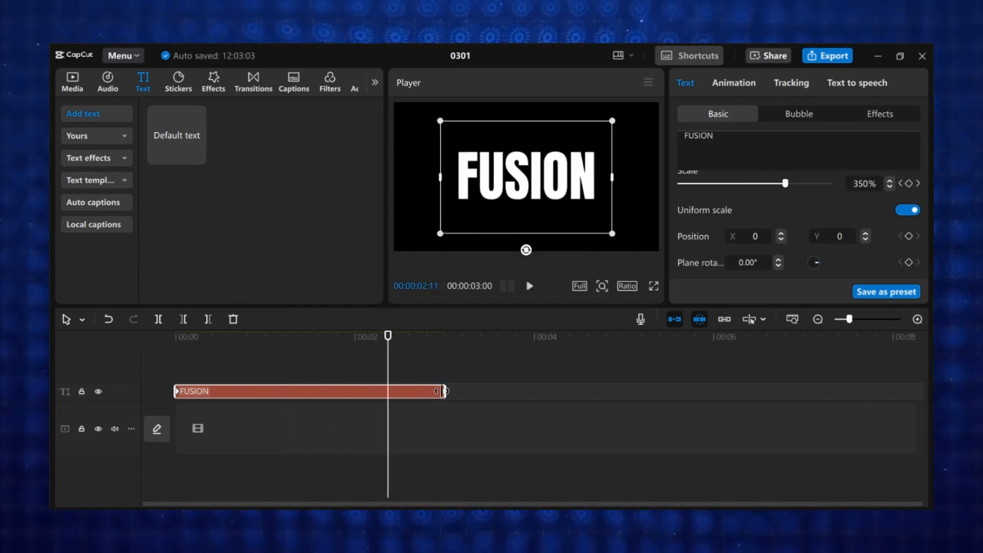
# Step: Extend the FUSION clip's end to 00:00:03:03, move its second scale keyframe to under 1 second, and preview the faster growth
pyautogui.moveTo(443, 392); pyautogui.dragTo(445, 393)
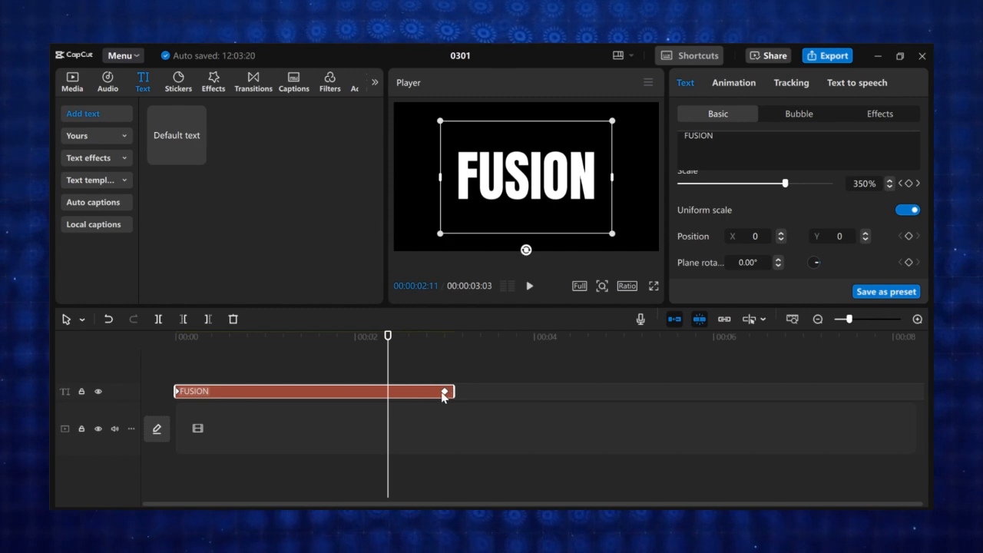
pyautogui.click(444, 393)
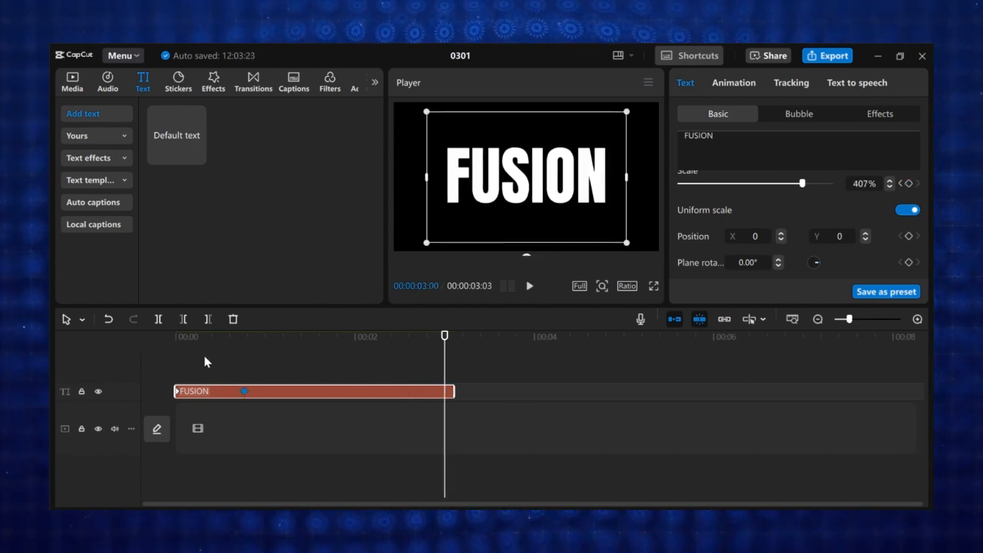
pyautogui.click(180, 347)
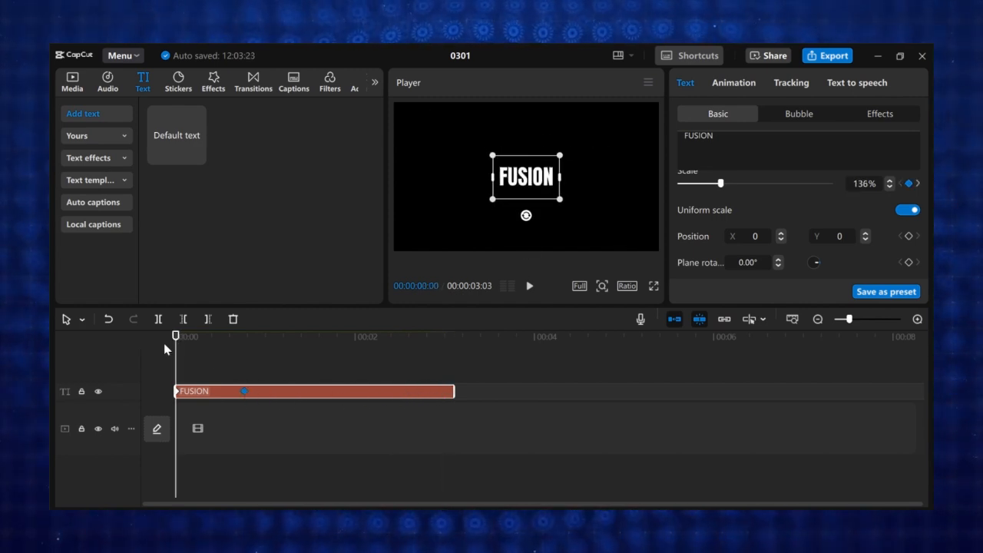
pyautogui.press('space')
# Step: Move the second scale keyframe to 00:00:01:24, preview the animation, and shift the keyframe back to under 1 second
pyautogui.moveTo(245, 391); pyautogui.dragTo(339, 398)
pyautogui.click(176, 361)
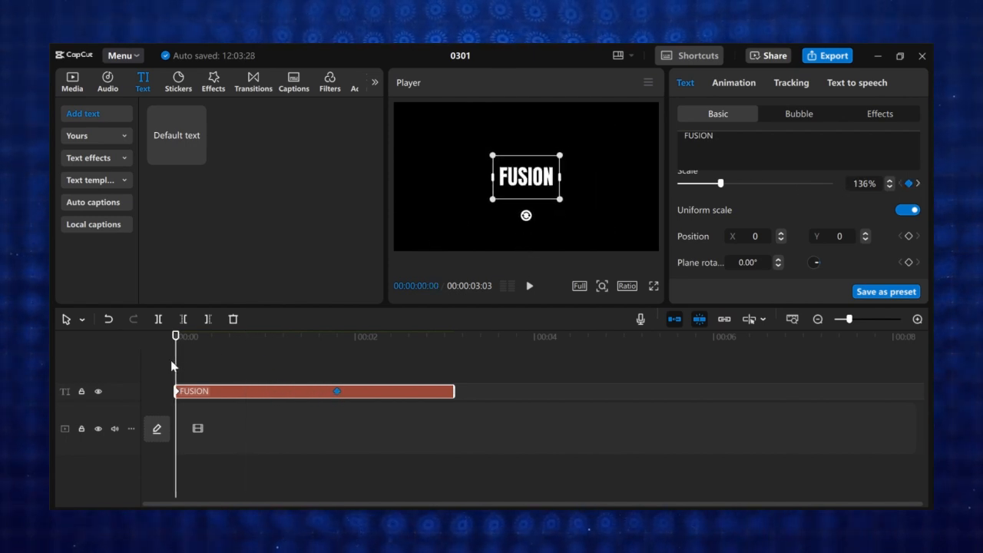
pyautogui.press('space')
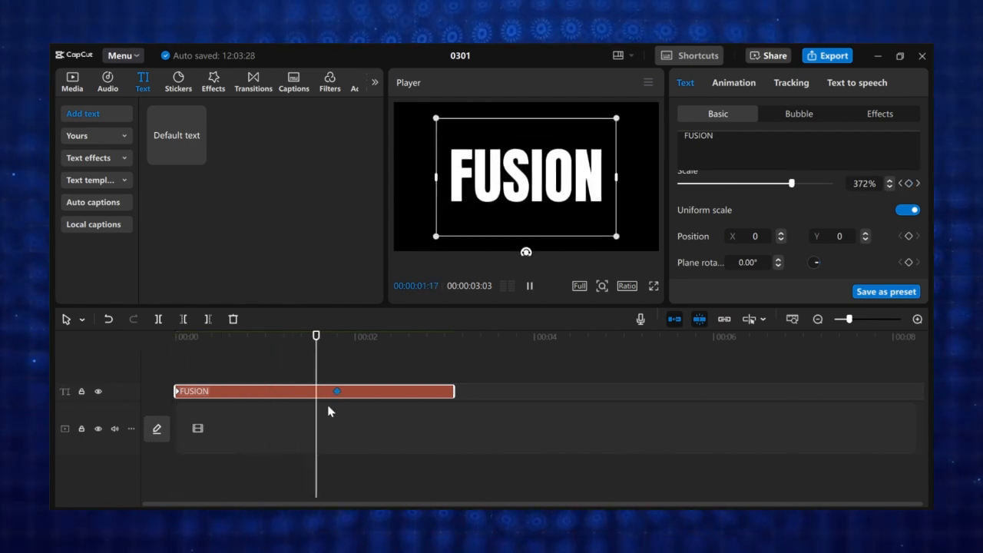
pyautogui.press('space')
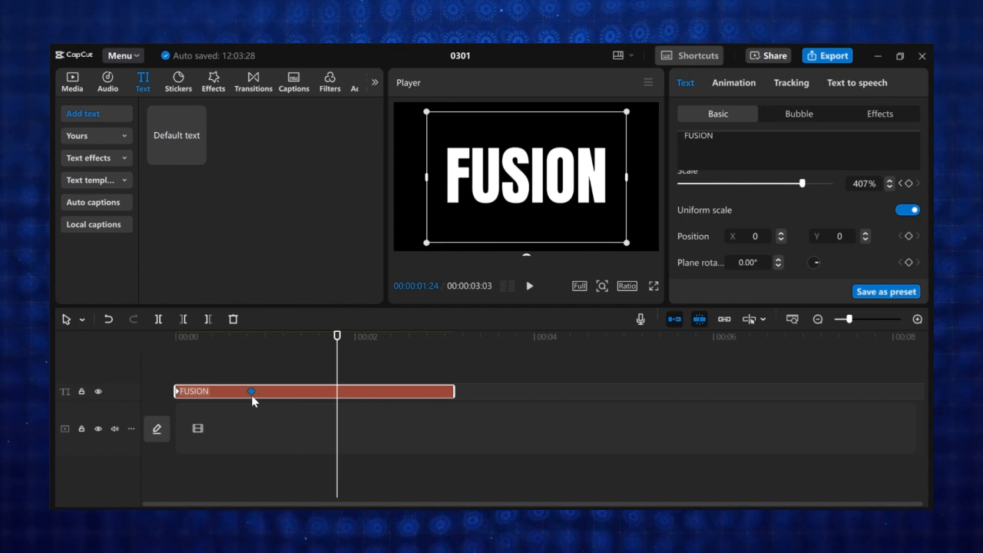
pyautogui.moveTo(211, 356); pyautogui.dragTo(158, 362)
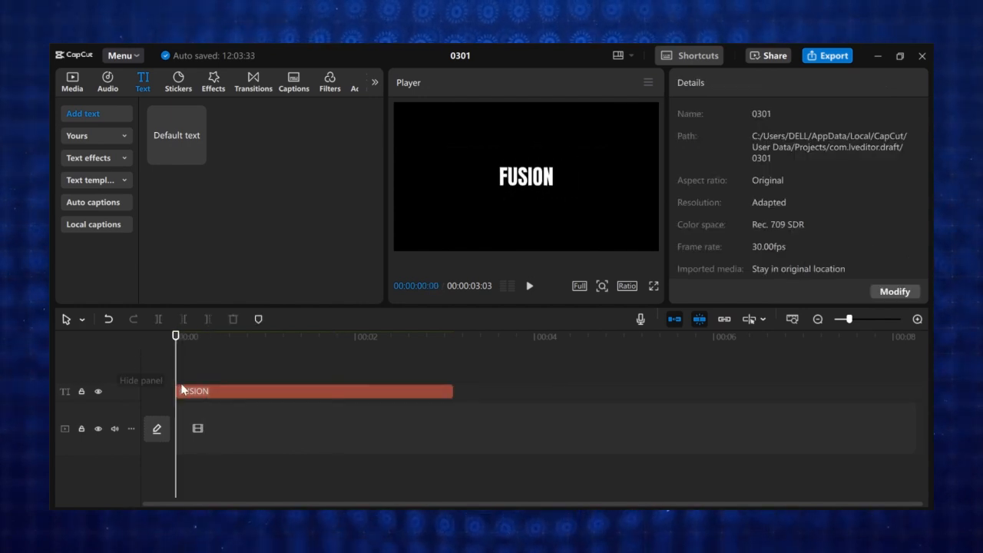
# Step: Preview the FUSION text's growth and move its second scale keyframe earlier, to 00:00:00:21
pyautogui.press('space')
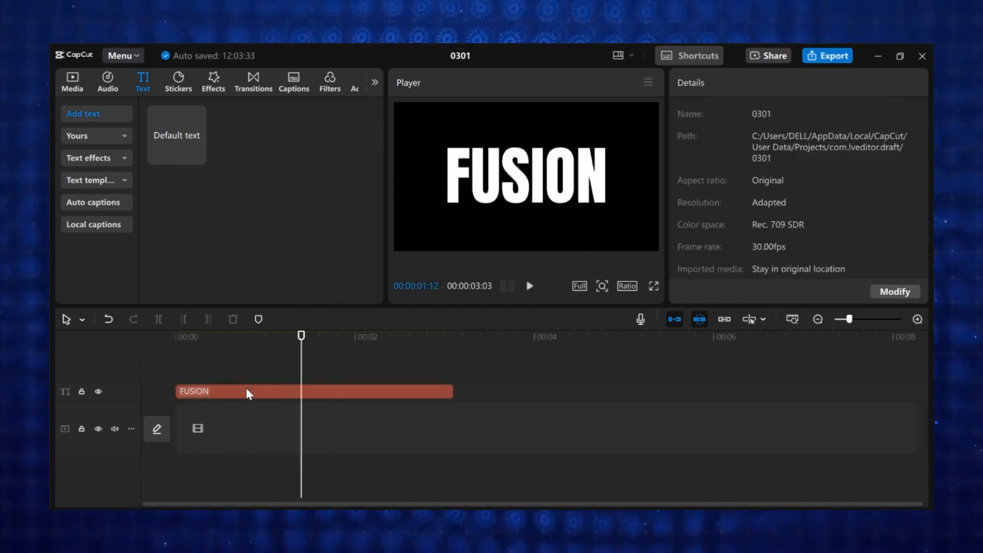
pyautogui.click(247, 392)
pyautogui.moveTo(300, 365); pyautogui.dragTo(175, 376)
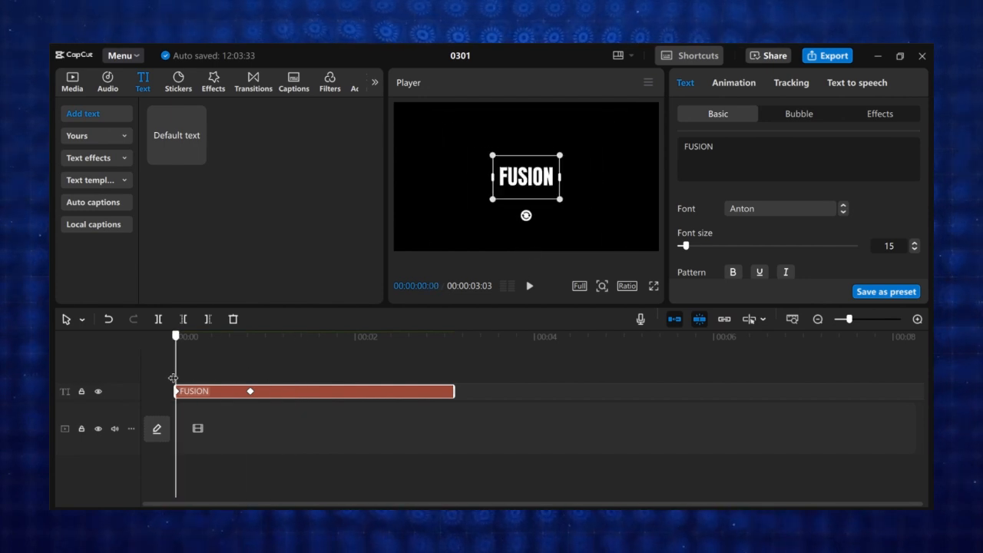
pyautogui.click(248, 393)
pyautogui.click(187, 368)
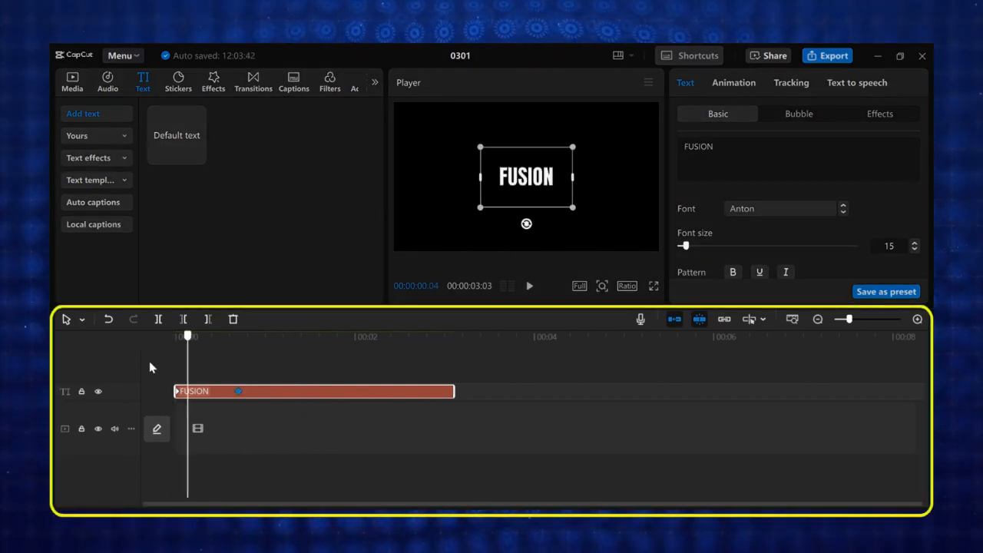
pyautogui.click(150, 367)
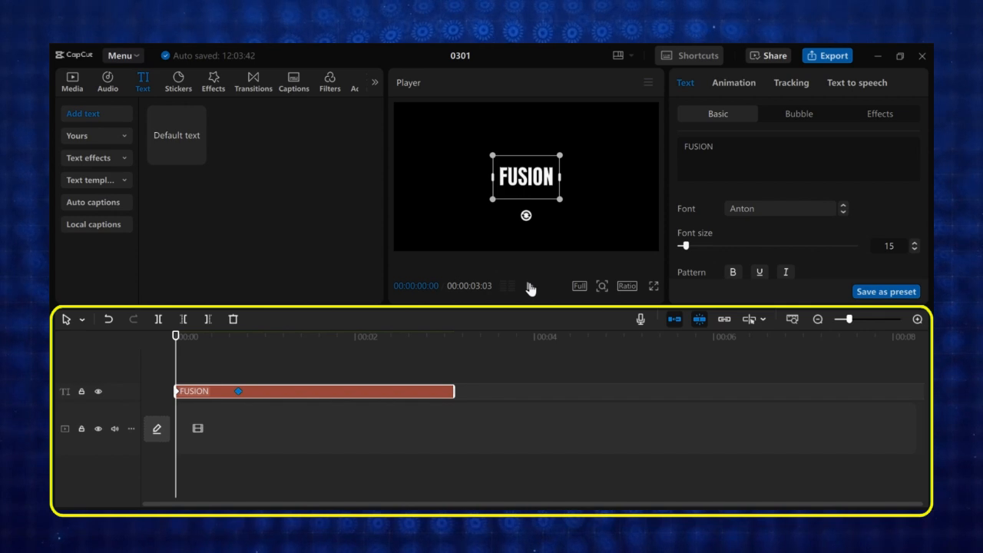
# Step: Show the FUSION clip's variable speed animation graph and select the second keyframe on its scale curve
pyautogui.rightClick(227, 396)
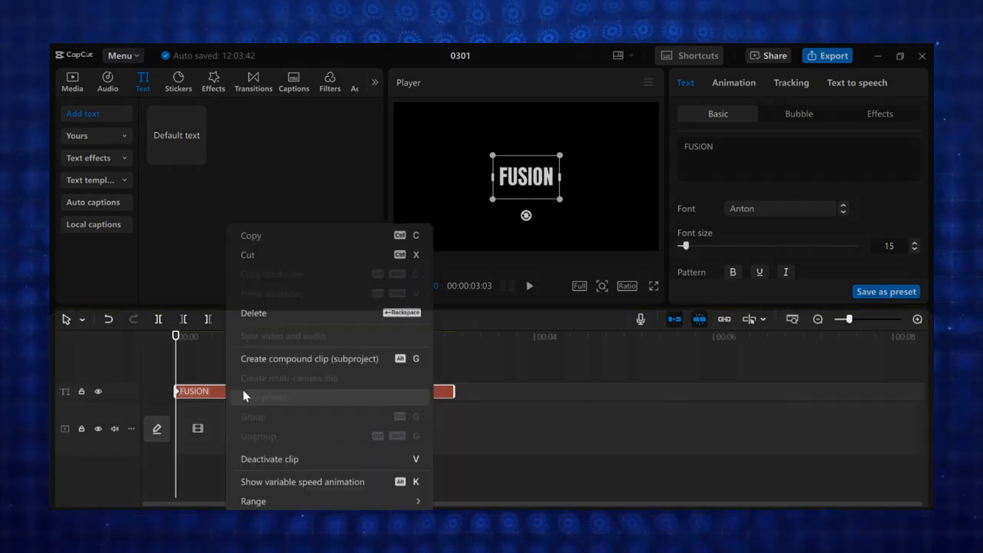
pyautogui.click(293, 479)
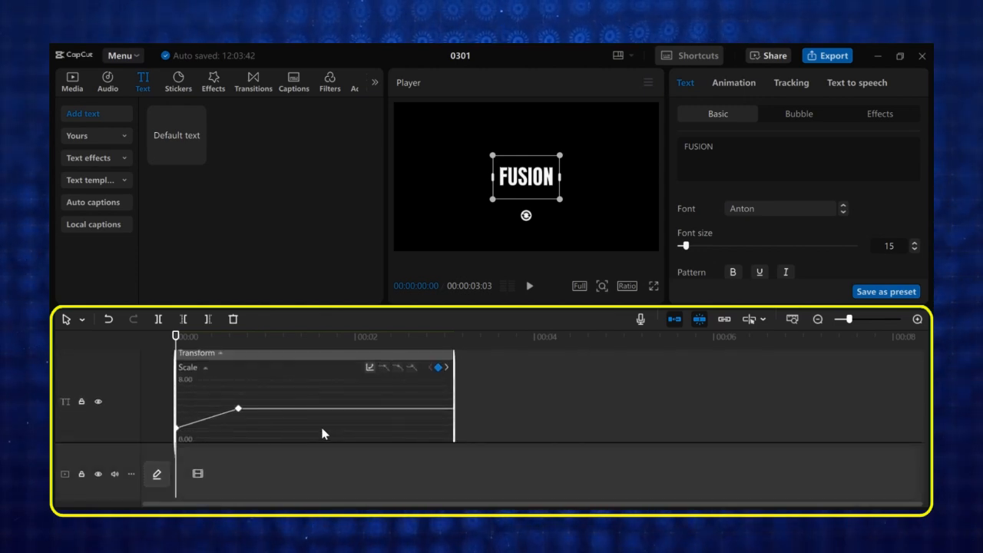
pyautogui.click(238, 409)
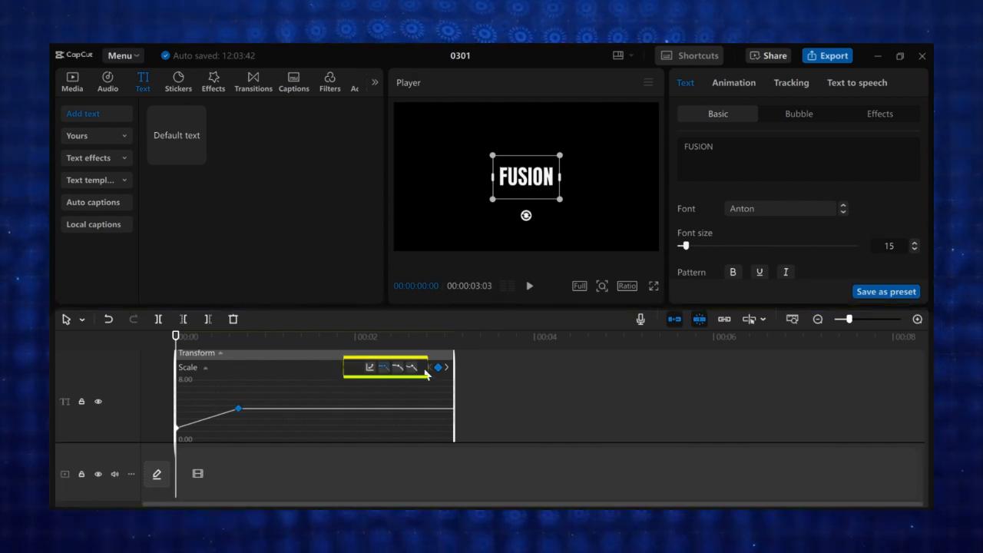
# Step: Try the Ease In, Ease Out and Cubic Out preset curves on the second scale keyframe, and reapply Ease In
pyautogui.click(370, 368)
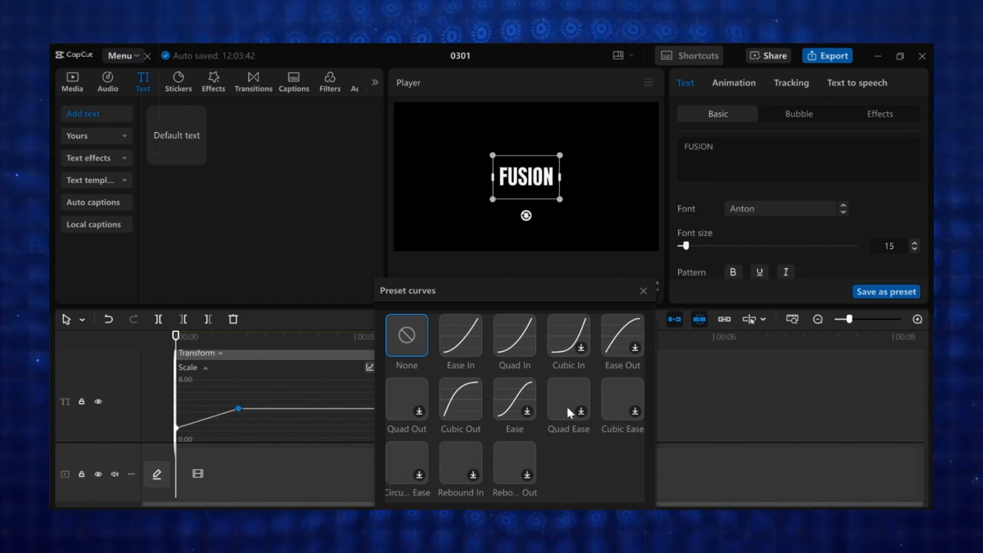
pyautogui.click(457, 348)
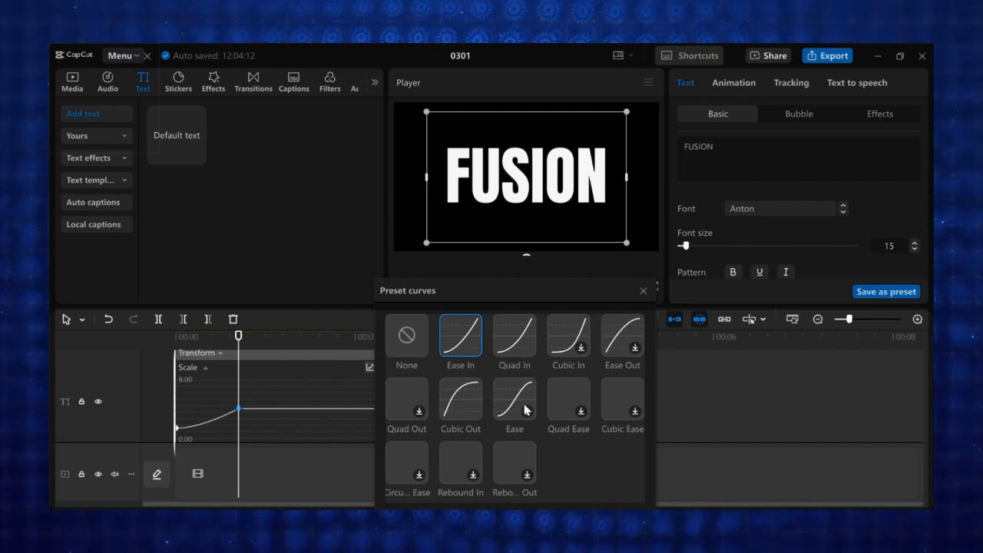
pyautogui.click(635, 351)
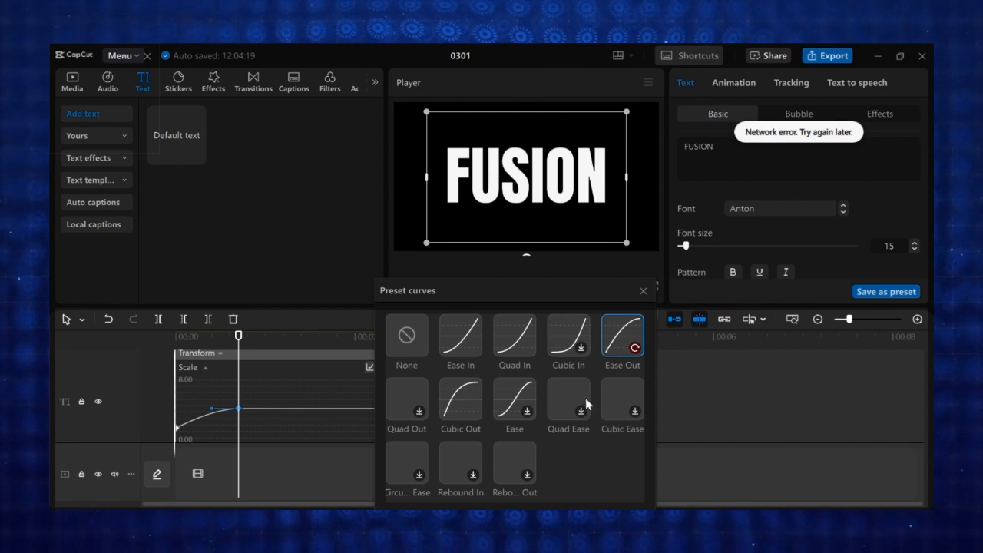
pyautogui.click(467, 395)
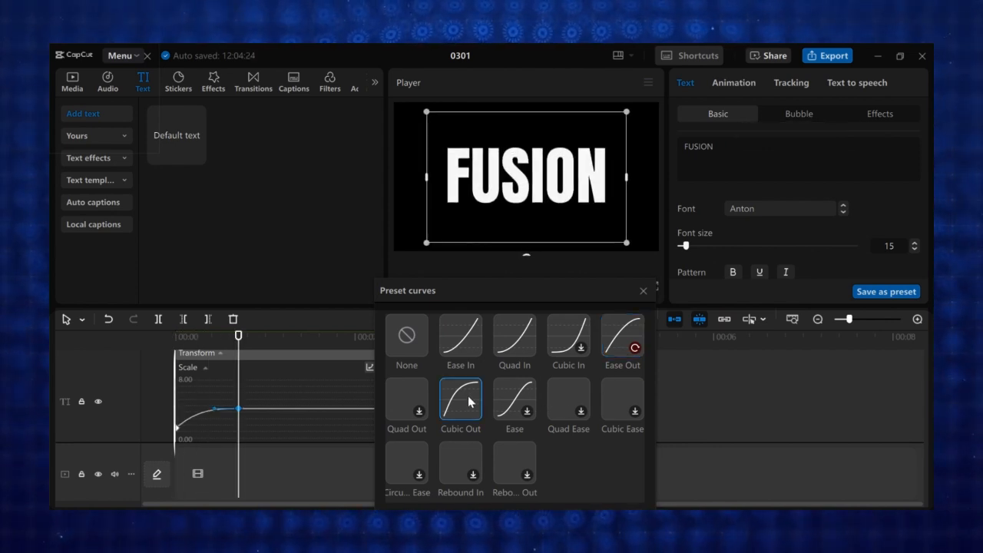
pyautogui.click(463, 347)
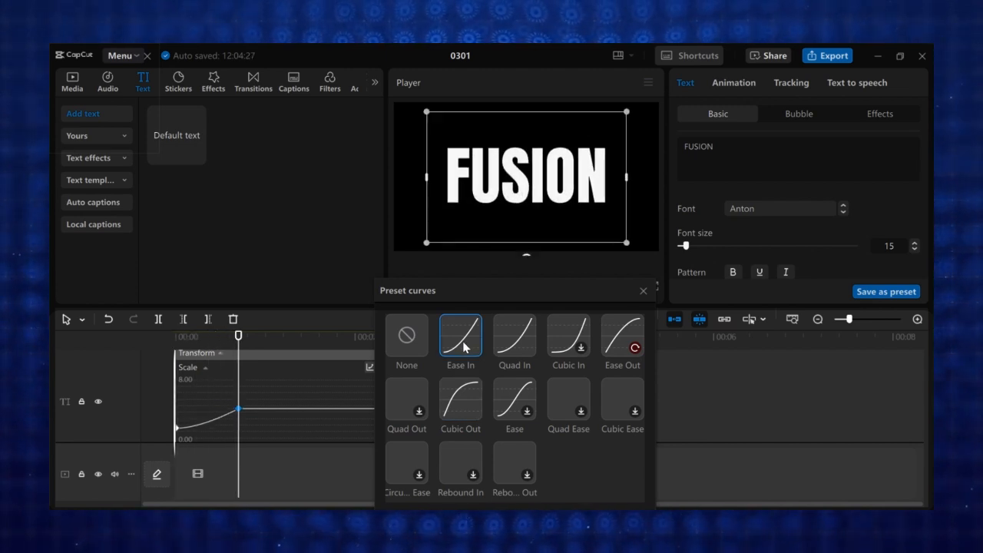
pyautogui.click(643, 290)
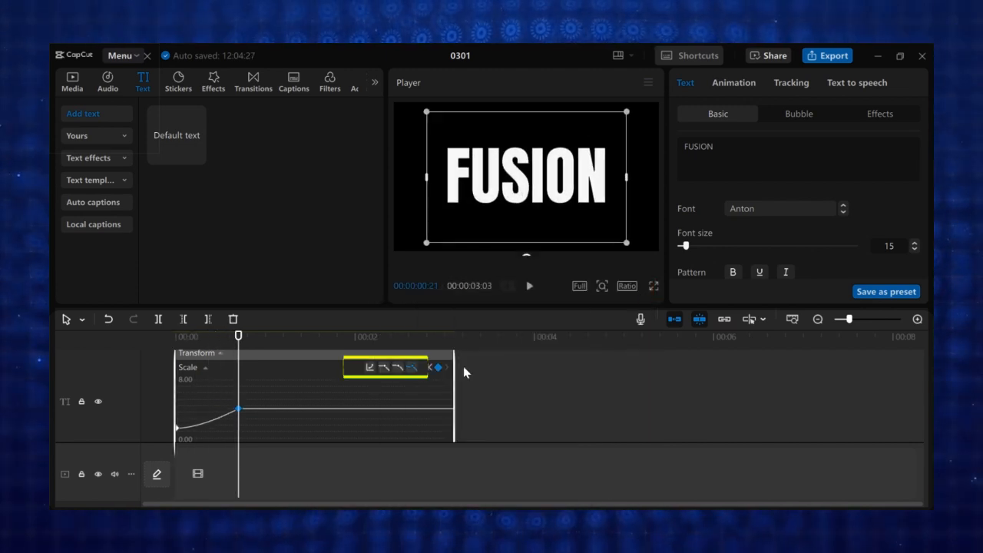
# Step: Smooth the scale curve into the second keyframe and stretch its handle back toward the clip's start
pyautogui.click(401, 369)
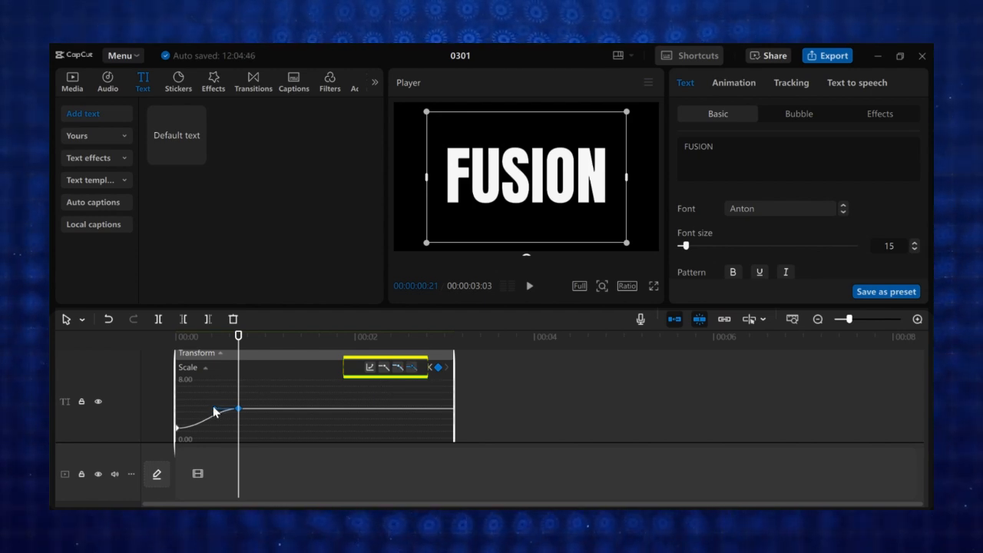
pyautogui.moveTo(213, 412); pyautogui.dragTo(184, 411)
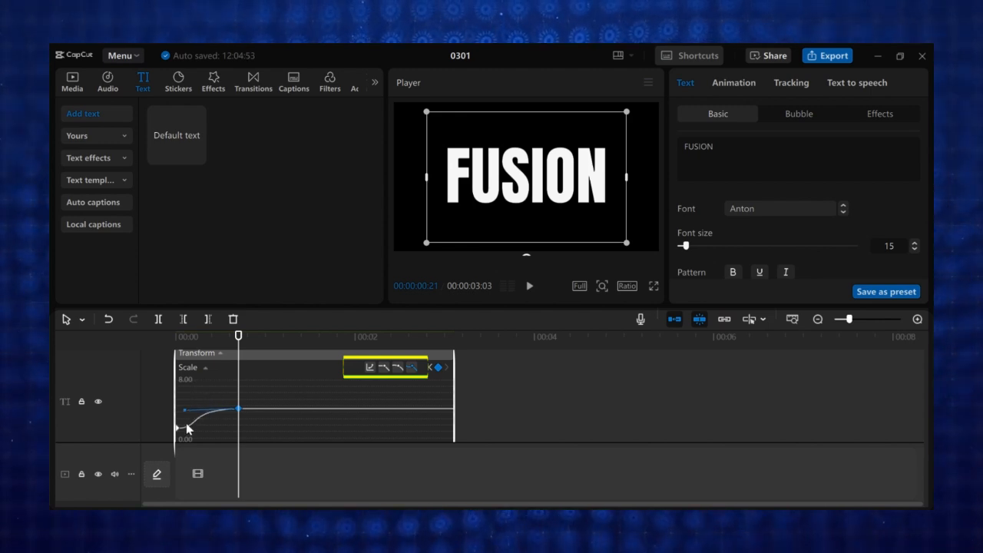
pyautogui.click(177, 428)
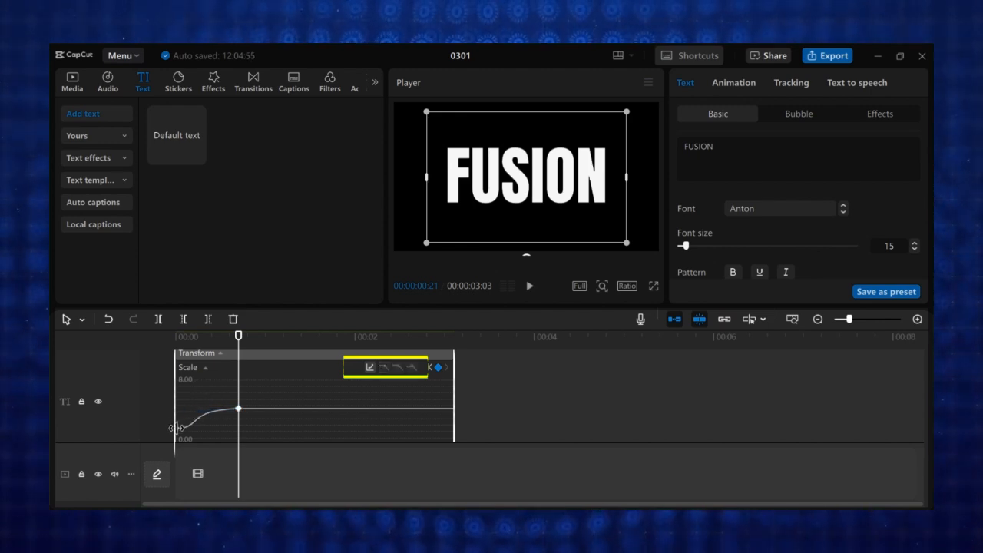
# Step: Move the FUSION text's second scale keyframe slightly later, still under 1 second, and apply the Quad In preset curve
pyautogui.moveTo(240, 413); pyautogui.dragTo(262, 415)
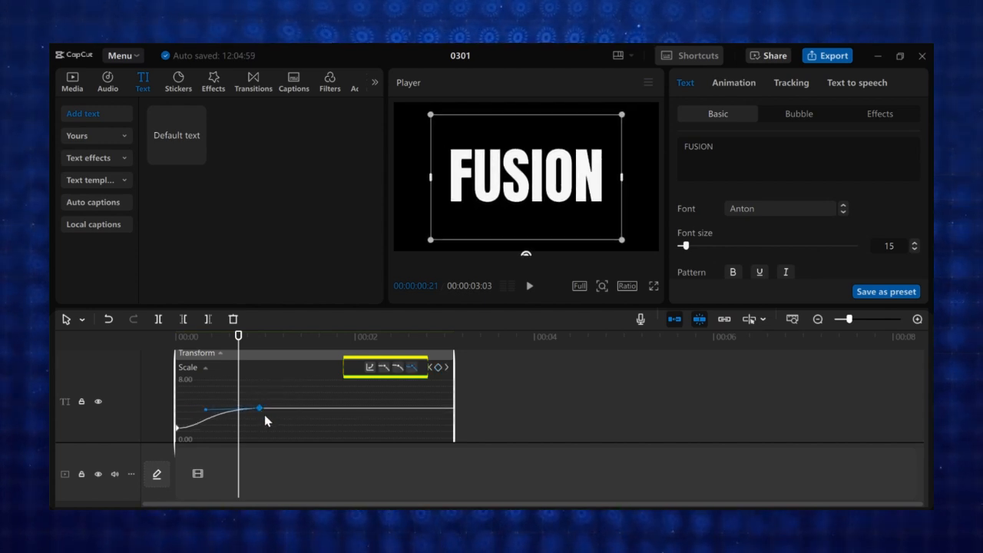
pyautogui.click(370, 367)
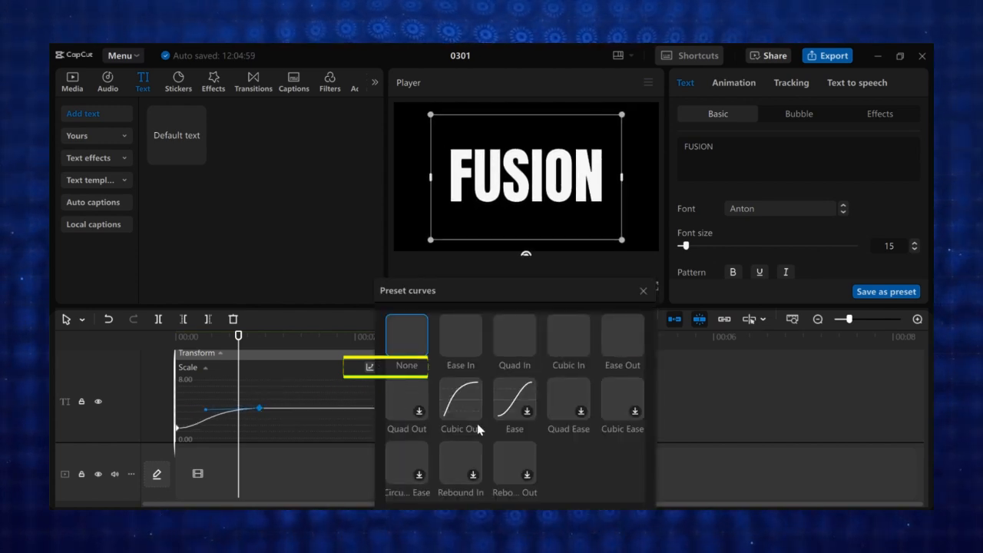
pyautogui.click(513, 348)
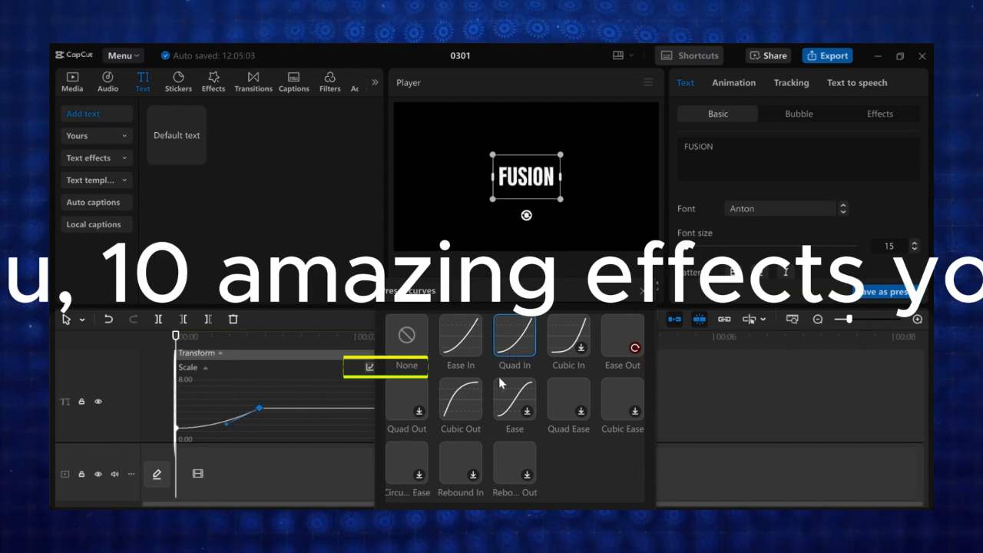
pyautogui.click(642, 291)
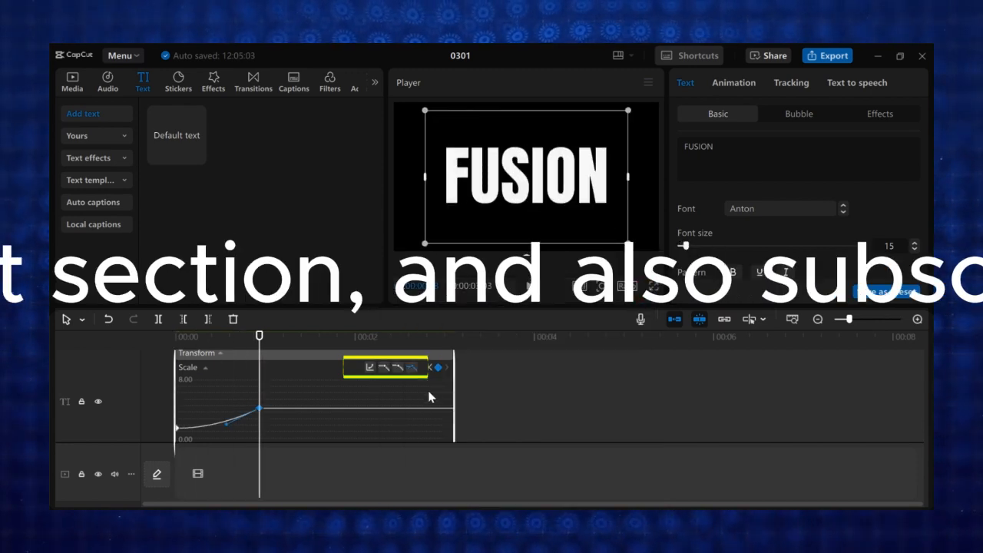
pyautogui.scroll(-1, 433, 396)
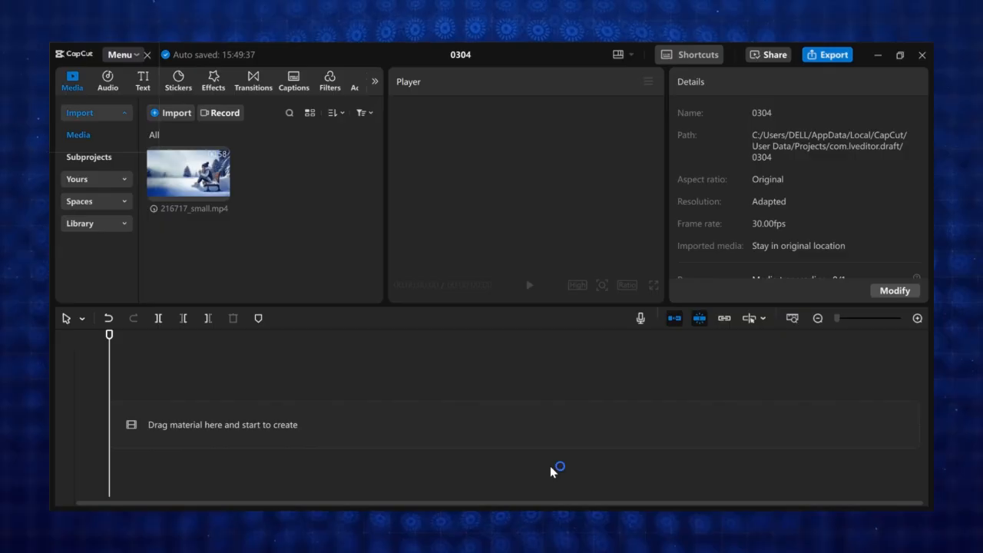
# Step: Place 216717_small.mp4 on the main track of project 0304 and trim its end to 00:00:14:10
pyautogui.moveTo(221, 192); pyautogui.dragTo(170, 401)
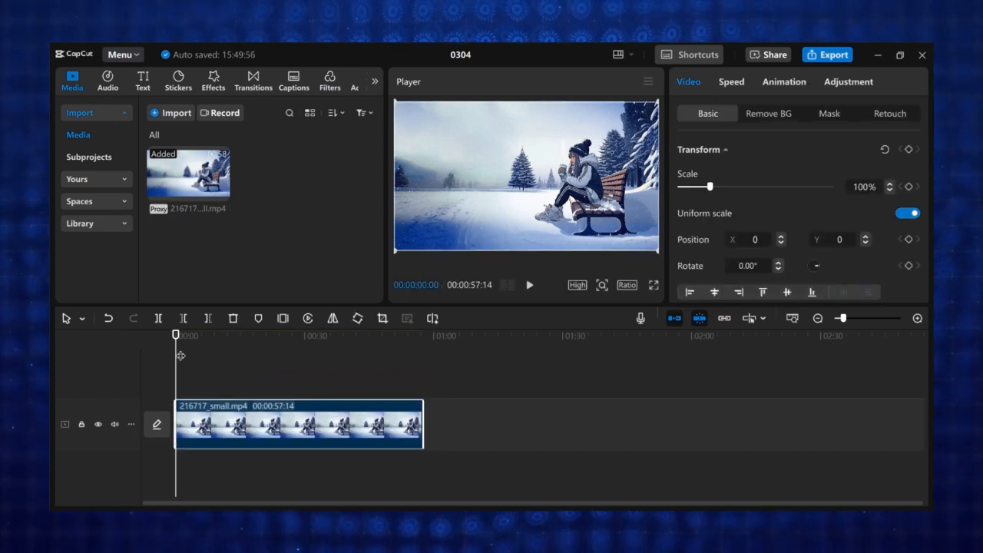
pyautogui.click(238, 338)
pyautogui.press('w')
pyautogui.hotkey('shift', 'z')
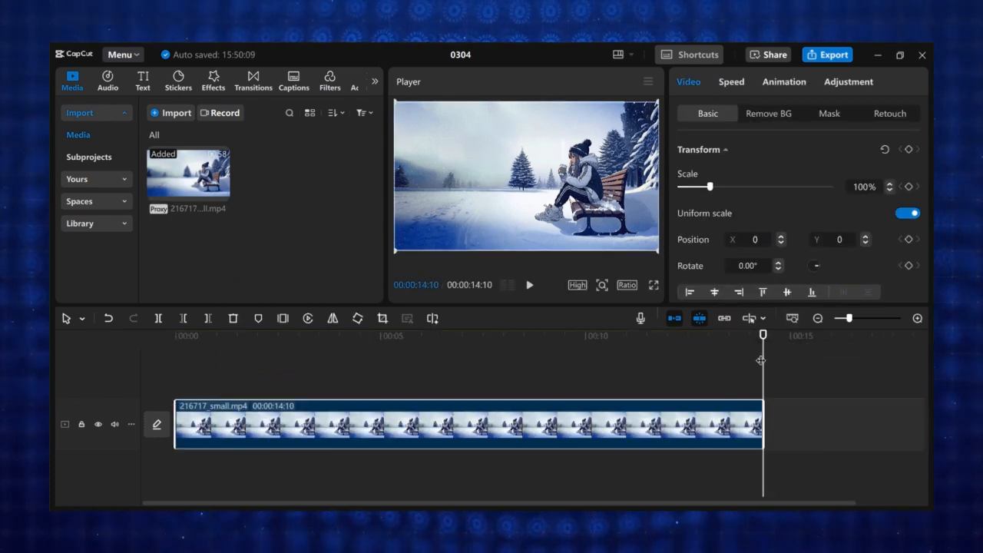
# Step: Keyframe the snow scene clip's scale at 100% at the start and enlarge the clip to 125% at 00:00:04:25
pyautogui.moveTo(760, 360); pyautogui.dragTo(115, 358)
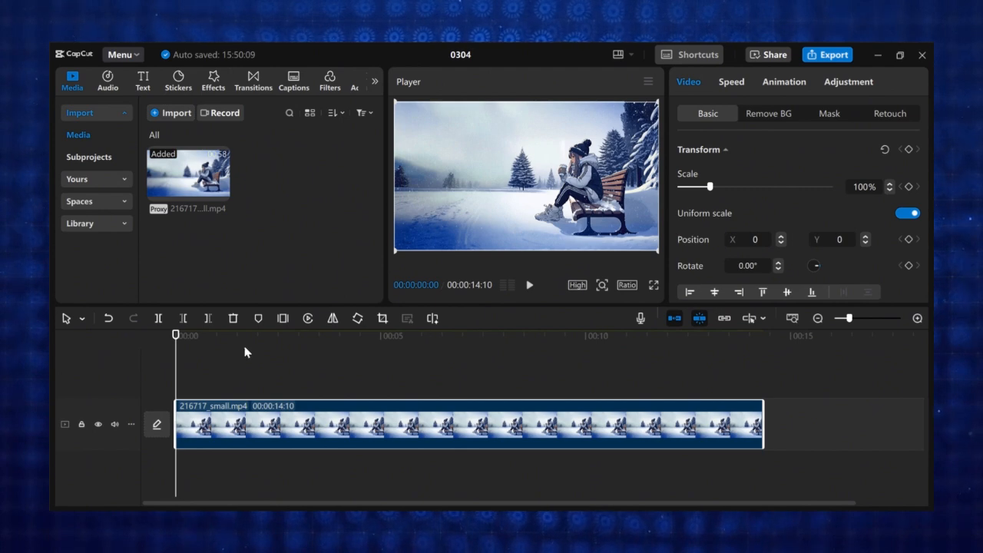
pyautogui.click(910, 187)
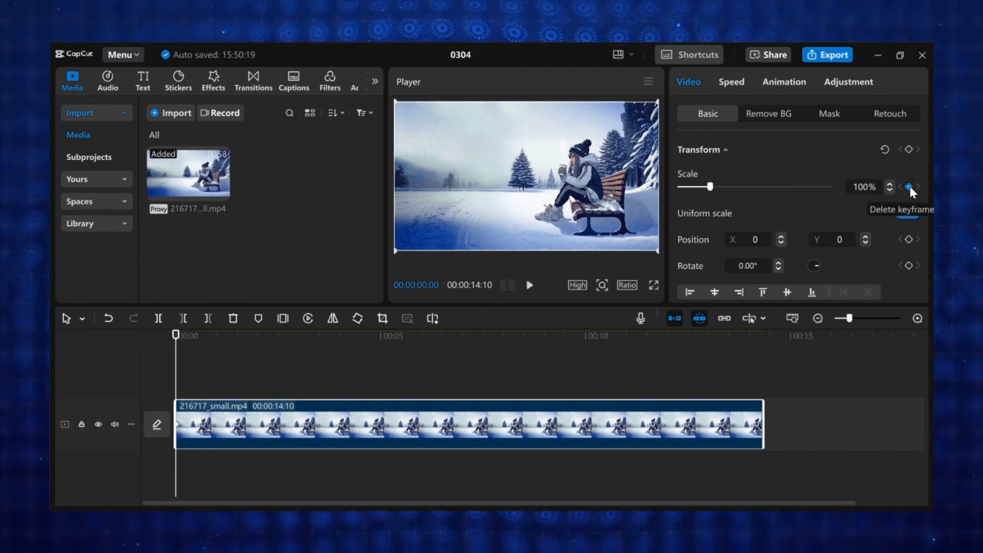
pyautogui.moveTo(176, 335); pyautogui.dragTo(374, 385)
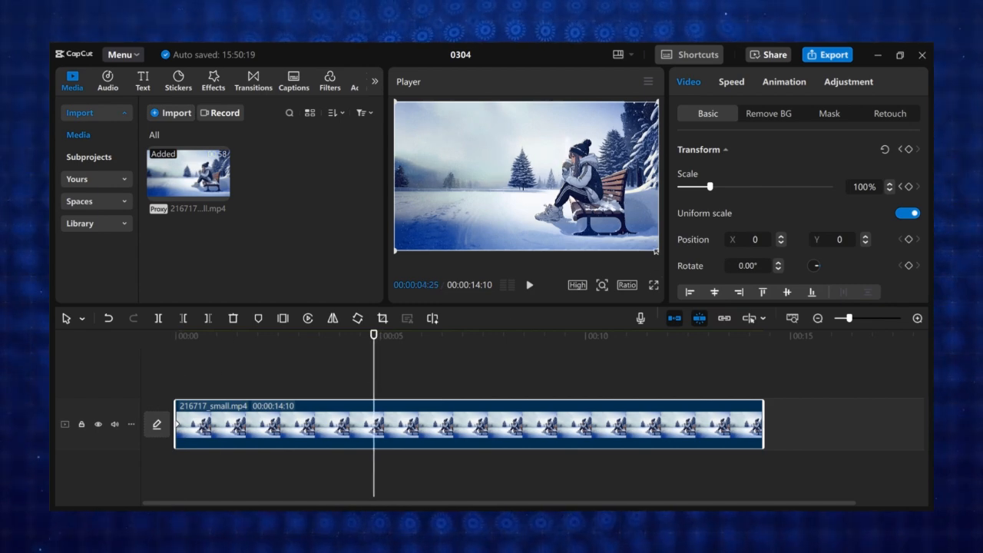
pyautogui.moveTo(656, 251); pyautogui.dragTo(711, 271)
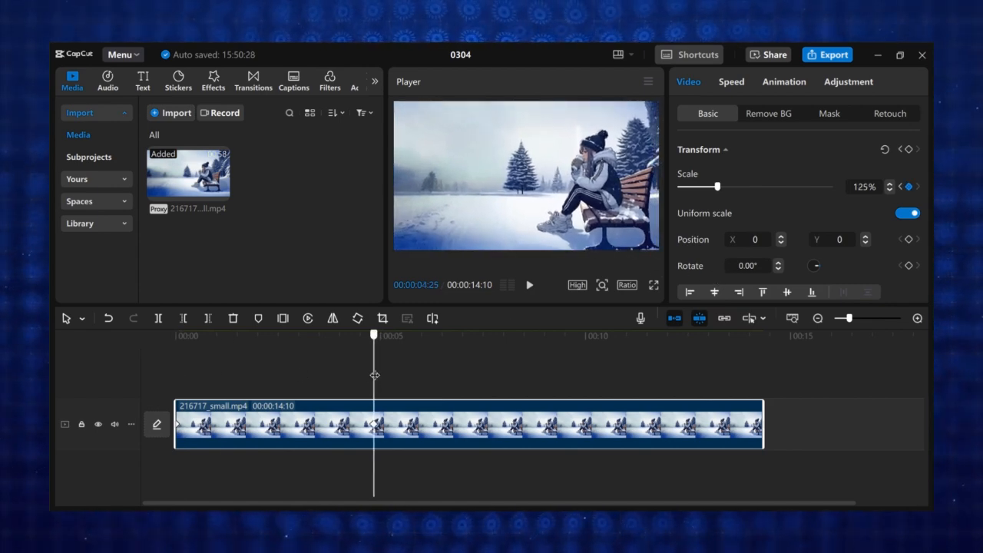
# Step: Preview the snow scene clip's zoom-in from the start of the timeline past its second keyframe
pyautogui.press('Home')
pyautogui.press('space')
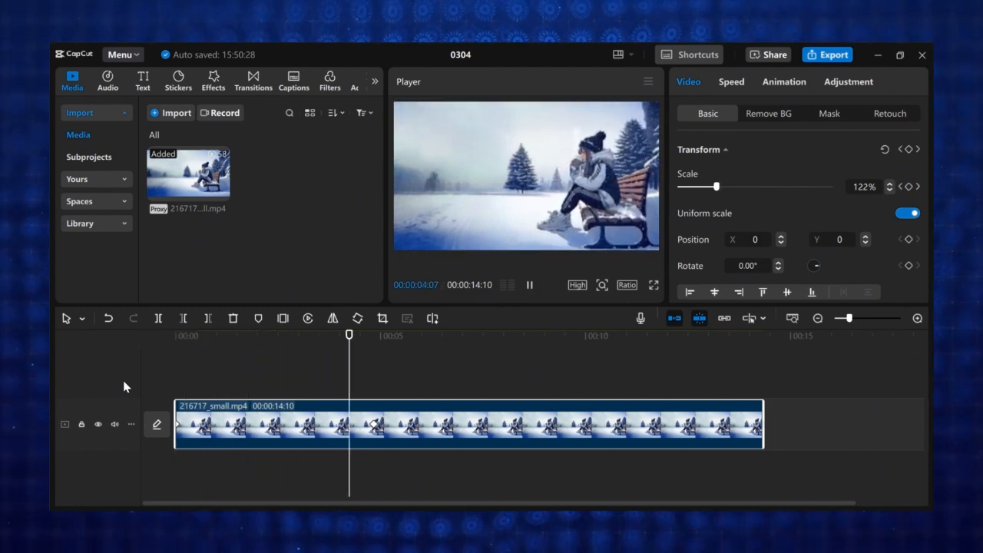
pyautogui.press('space')
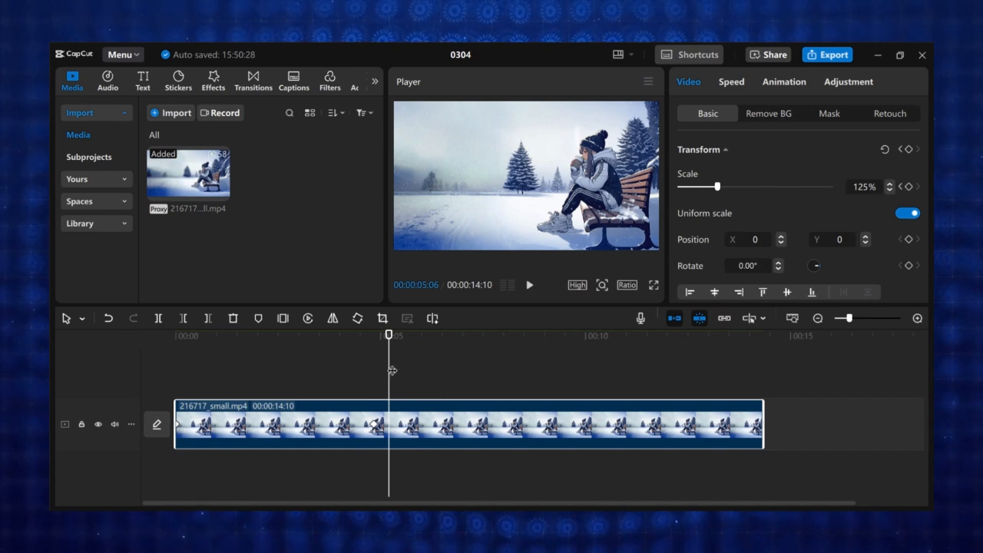
pyautogui.moveTo(392, 370); pyautogui.dragTo(223, 370)
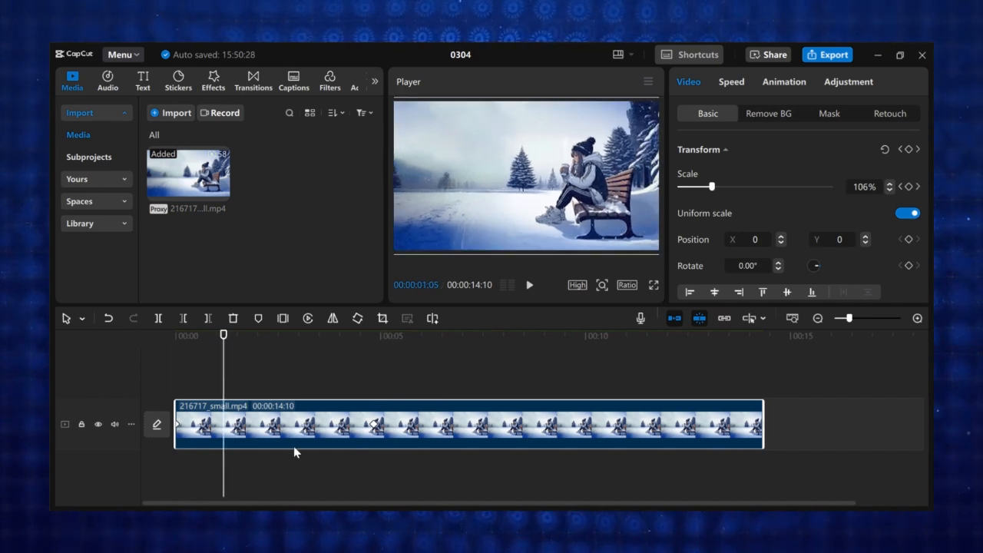
# Step: Move the clip's second scale keyframe earlier, to about 3 seconds, and preview the faster zoom
pyautogui.click(374, 427)
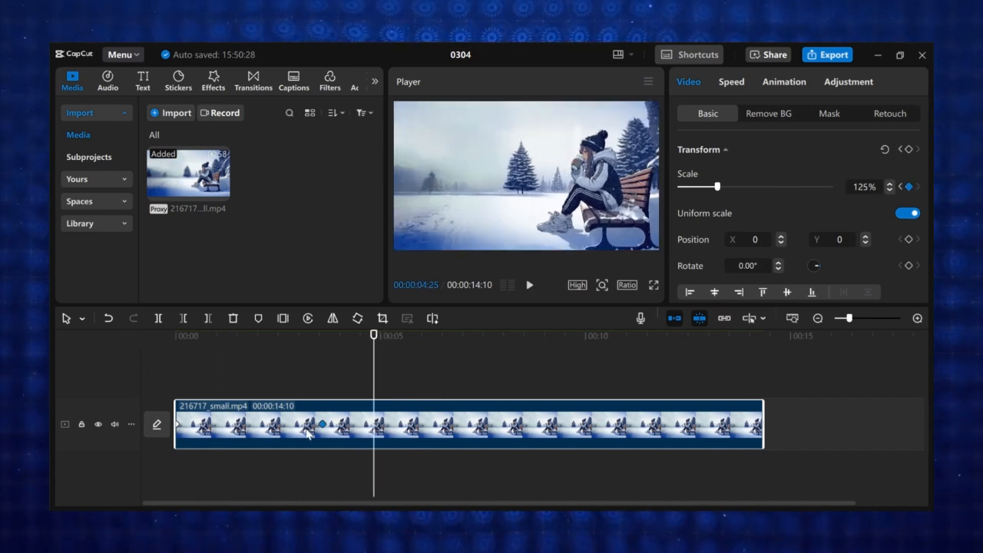
pyautogui.moveTo(196, 371); pyautogui.dragTo(153, 374)
pyautogui.press('space')
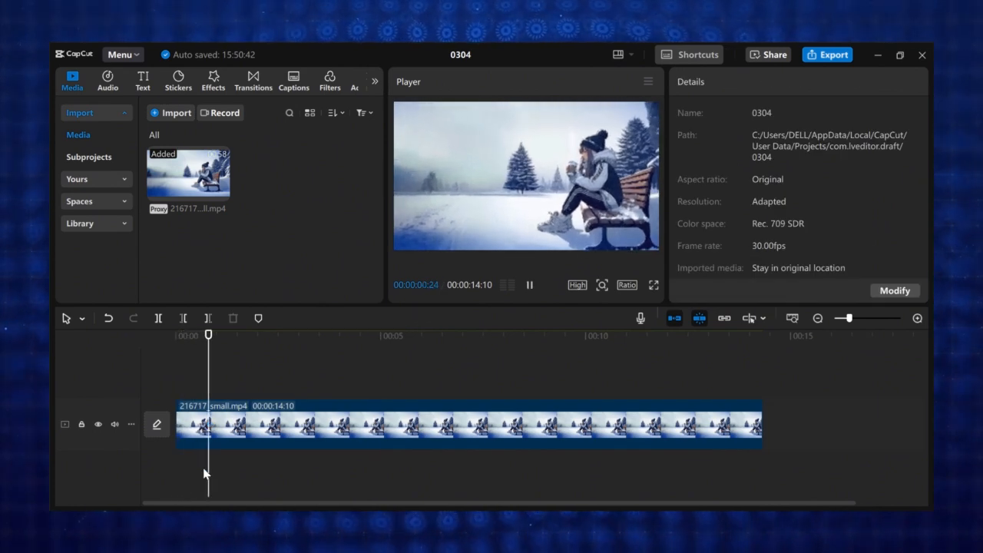
# Step: Show the snow scene clip's variable speed animation graph and select the second keyframe on its scale curve
pyautogui.click(274, 412)
pyautogui.rightClick(277, 428)
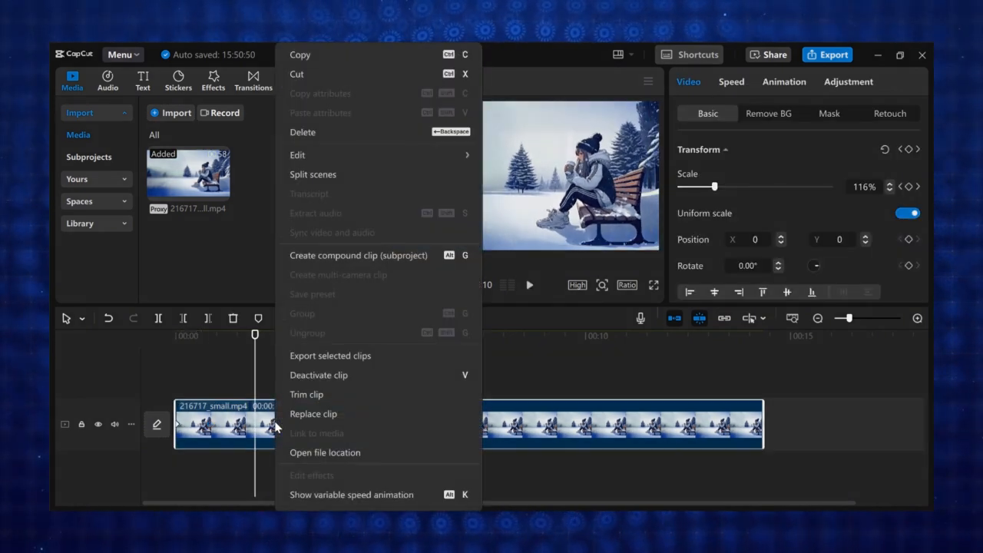
pyautogui.click(313, 482)
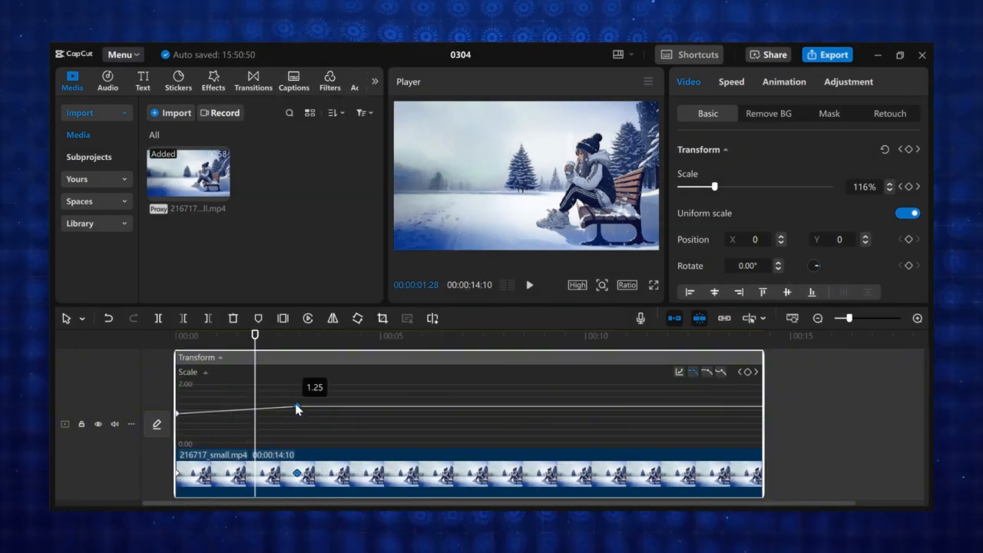
pyautogui.click(298, 407)
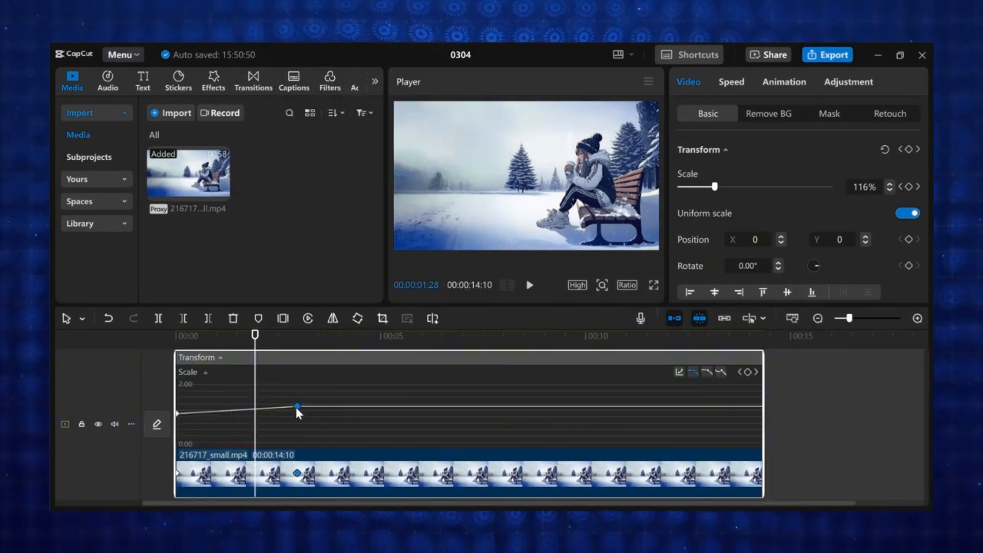
# Step: Apply the Cubic Out preset curve to the second scale keyframe and pull its curve handle toward the first keyframe at value 1.25
pyautogui.click(679, 374)
pyautogui.click(476, 401)
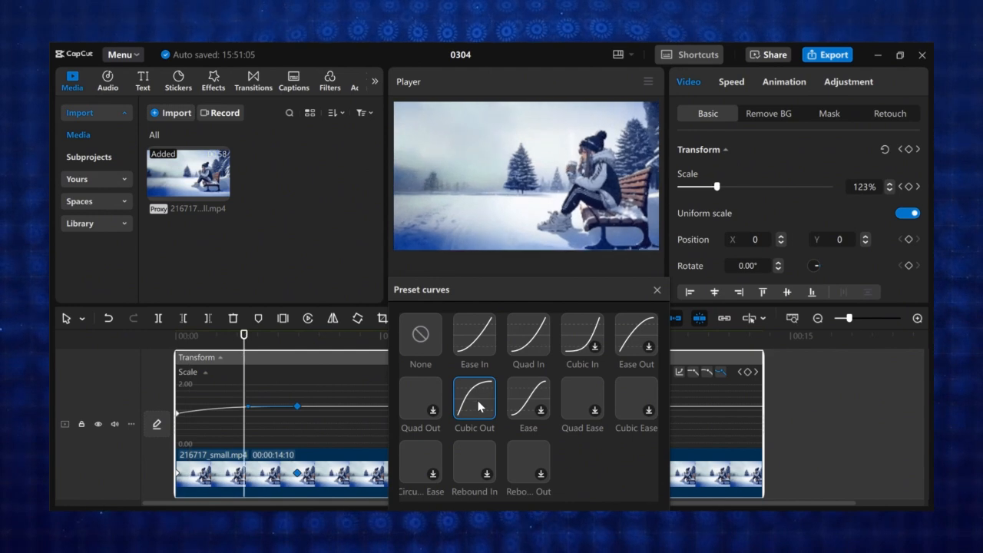
pyautogui.click(658, 290)
pyautogui.moveTo(249, 408); pyautogui.dragTo(222, 406)
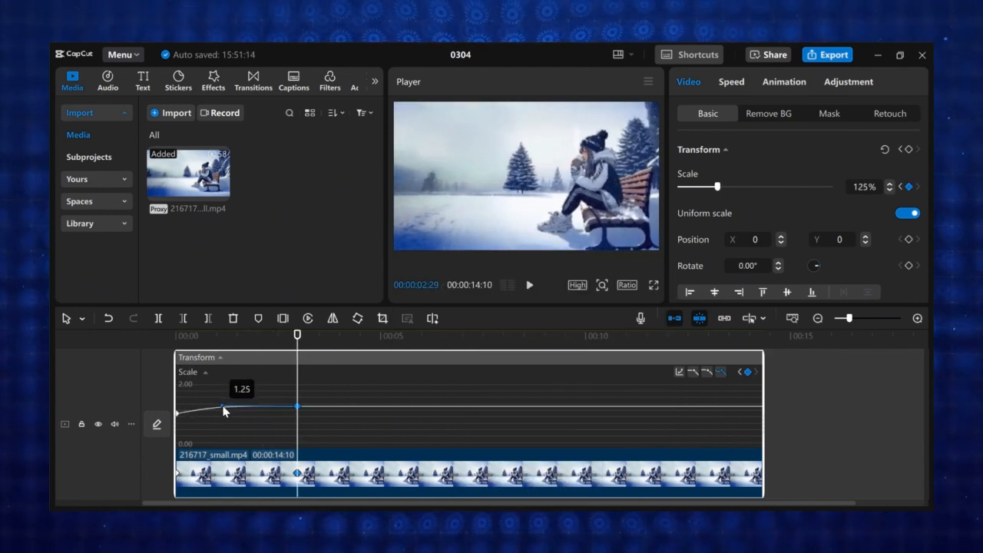
# Step: Hide the snow scene clip's animation graph and preview the eased zoom-in from the start
pyautogui.rightClick(254, 476)
pyautogui.click(265, 495)
pyautogui.press('Home')
pyautogui.press('space')
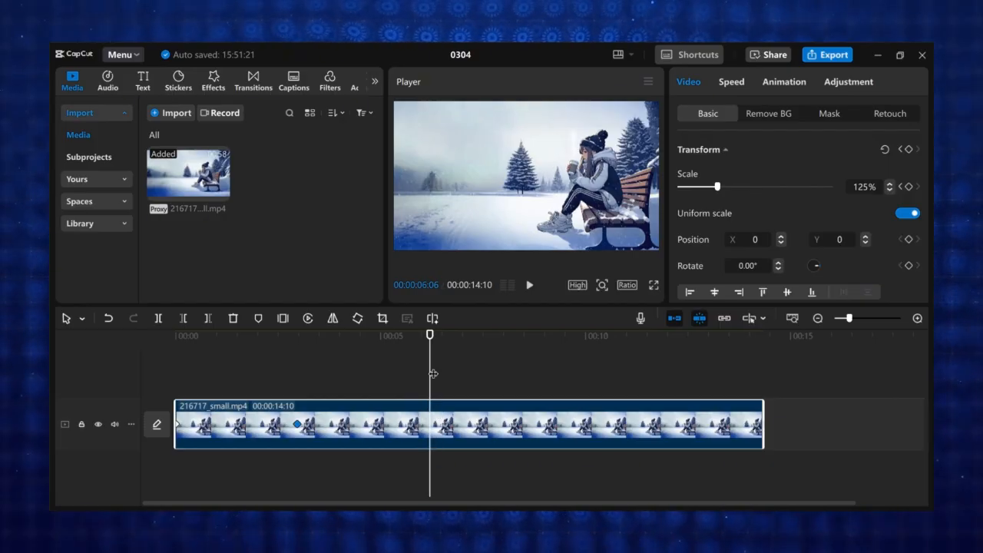
# Step: Keyframe the snow scene clip's scale at 125% at 00:00:05:16 and reduce it to 100% at 00:00:09:03
pyautogui.moveTo(433, 374); pyautogui.dragTo(406, 424)
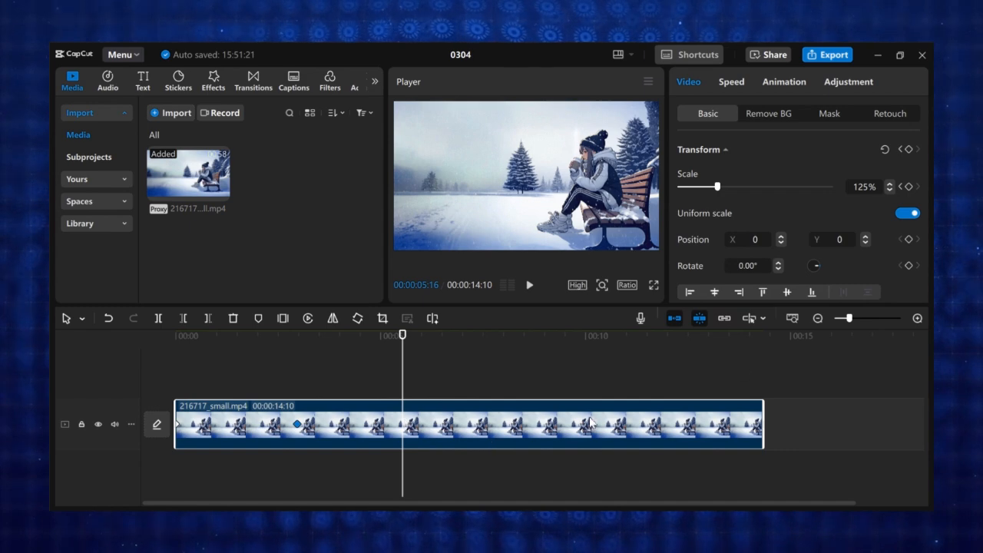
pyautogui.click(909, 187)
pyautogui.moveTo(403, 359); pyautogui.dragTo(549, 396)
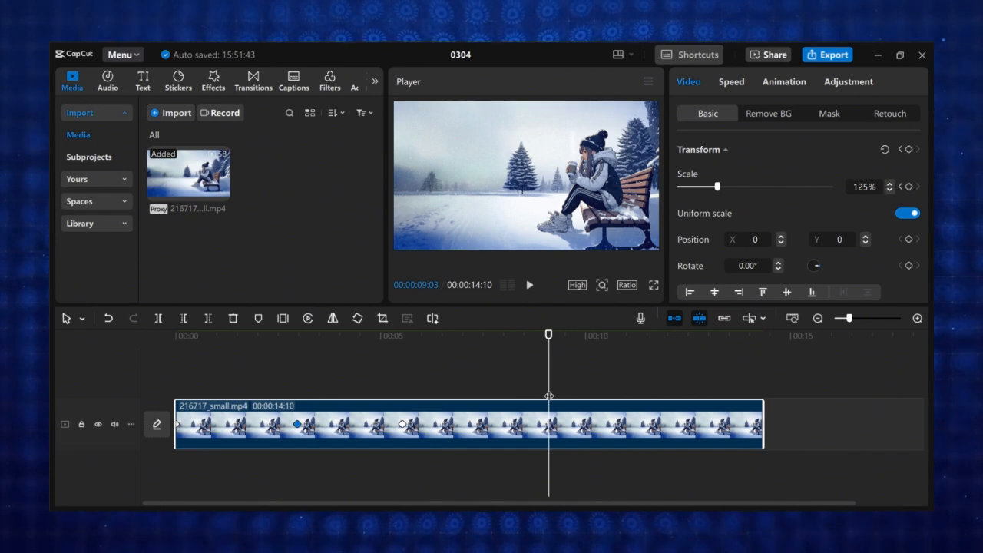
pyautogui.moveTo(718, 186); pyautogui.dragTo(710, 187)
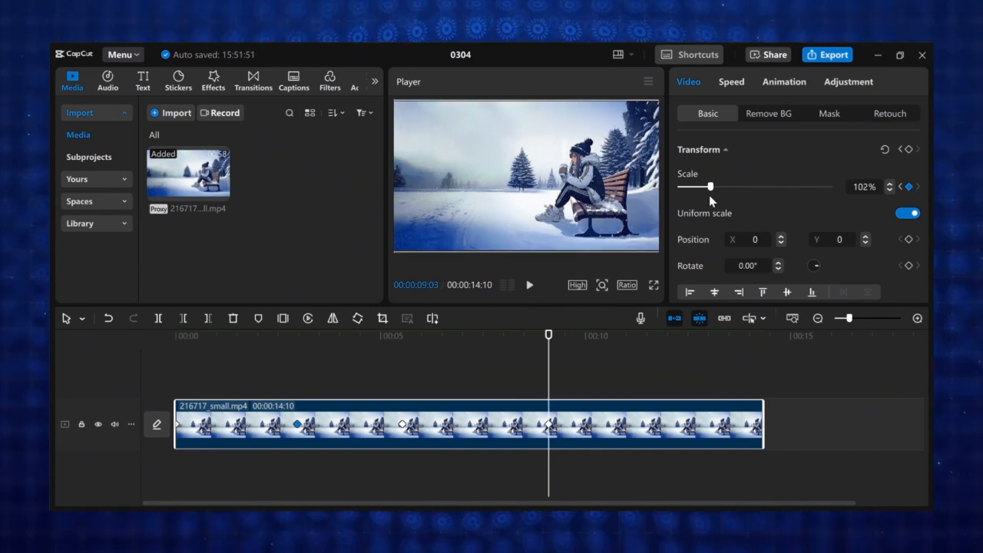
pyautogui.click(892, 190)
pyautogui.click(892, 190)
# Step: Preview the snow scene clip's zoom-out between its third and fourth scale keyframes
pyautogui.moveTo(548, 371); pyautogui.dragTo(392, 388)
pyautogui.press('space')
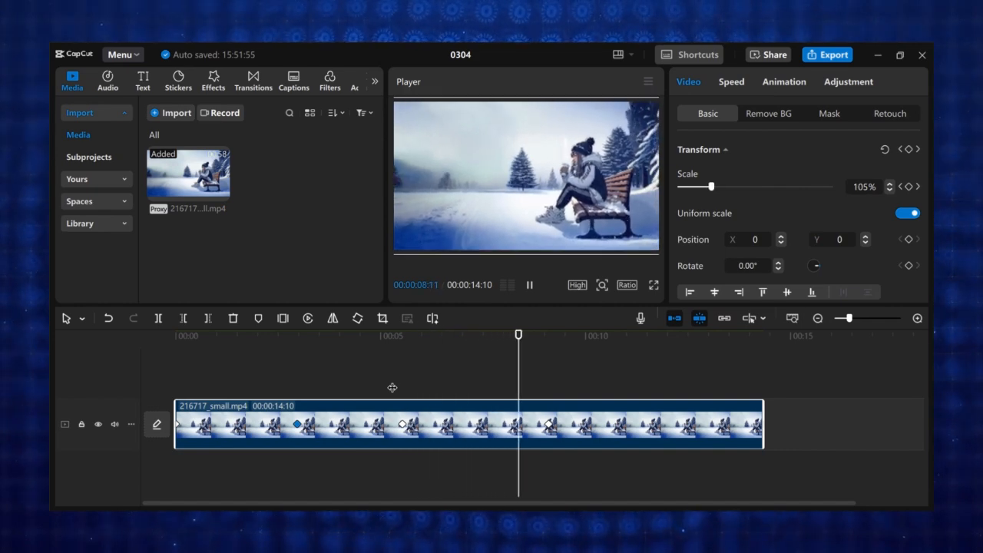
pyautogui.press('space')
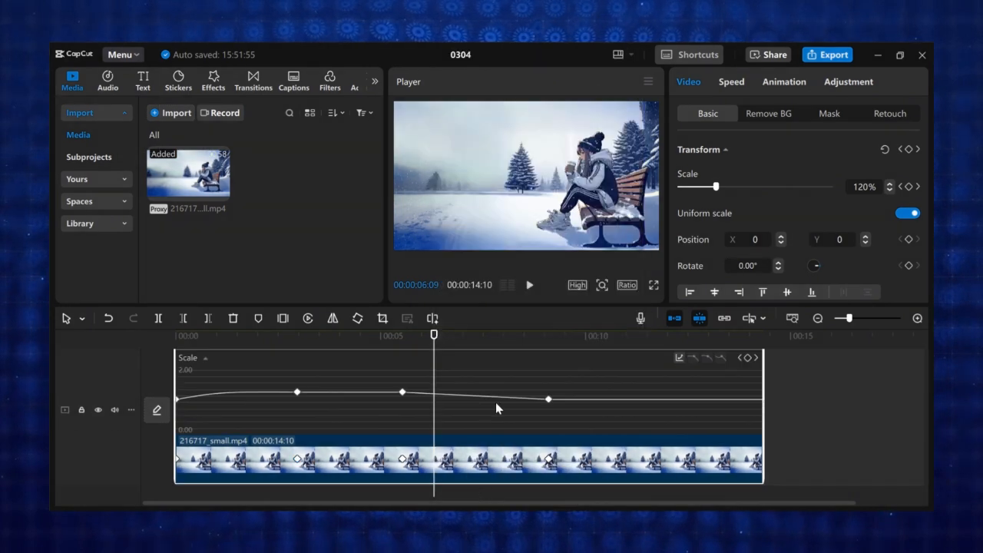
# Step: Apply the Cubic Out preset curve to the last scale keyframe of the snow scene clip
pyautogui.click(549, 409)
pyautogui.click(721, 371)
pyautogui.click(475, 397)
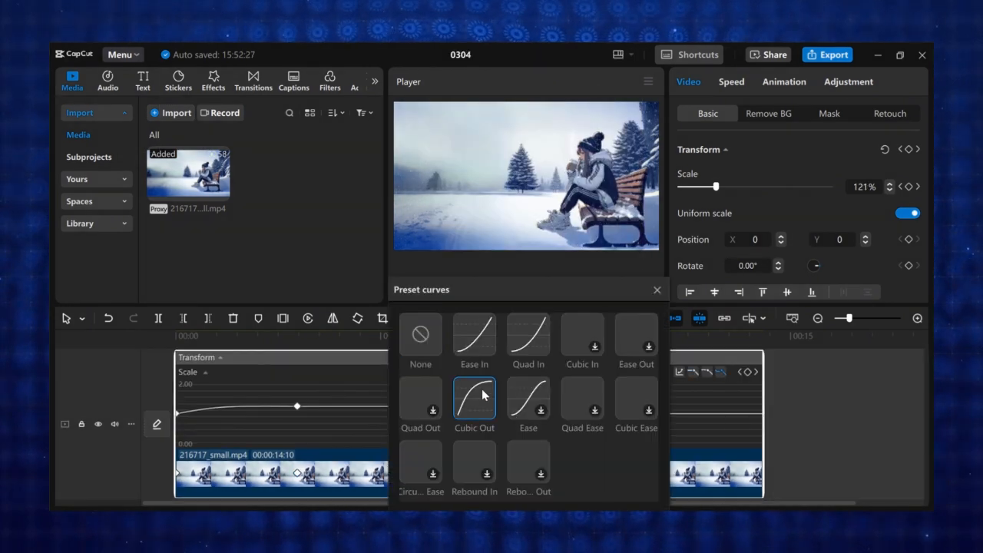
pyautogui.click(657, 290)
pyautogui.click(782, 397)
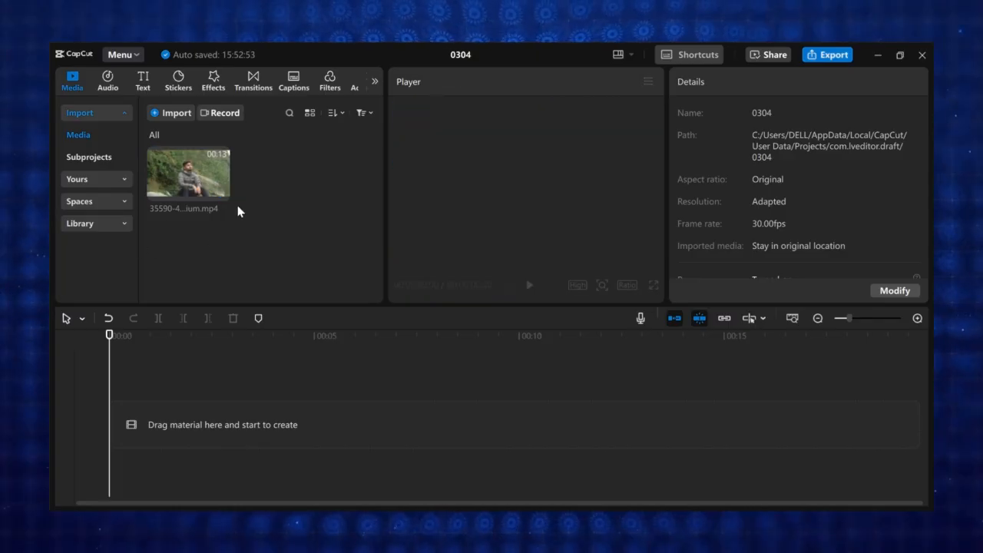
# Step: Place the clip of the seated man on the timeline and keyframe its saturation at 0 at 00:00:01:19
pyautogui.moveTo(189, 177); pyautogui.dragTo(372, 388)
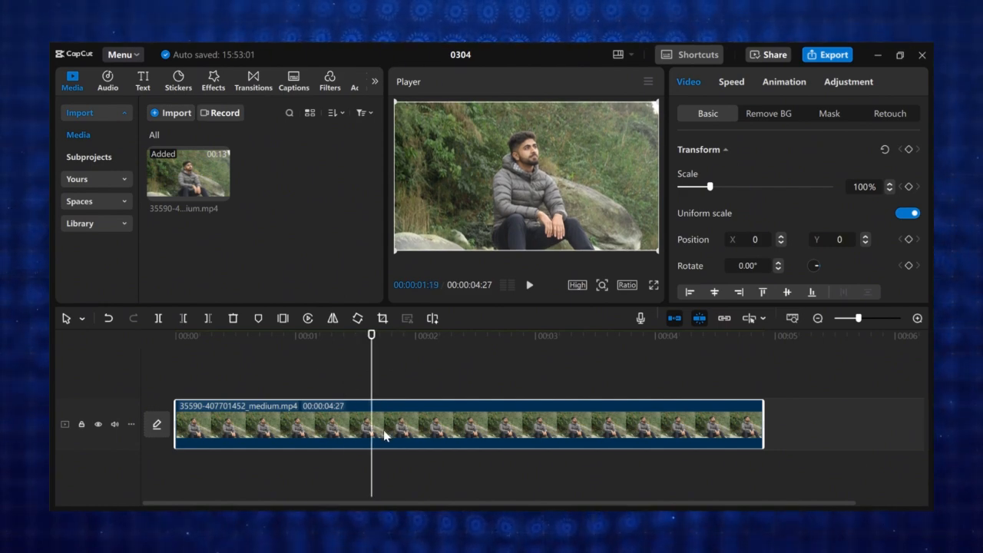
pyautogui.click(869, 83)
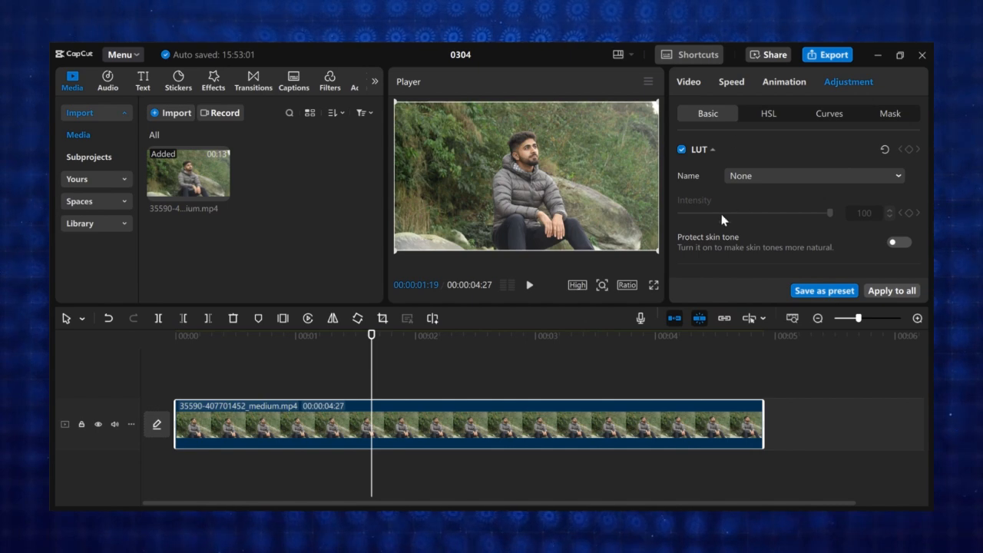
pyautogui.scroll(-5, 760, 201)
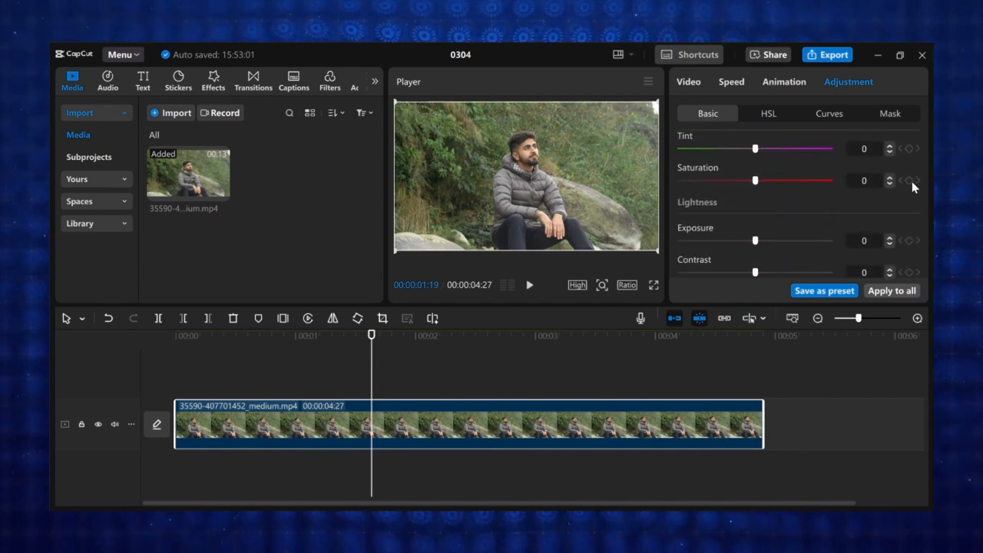
pyautogui.scroll(-1, 844, 200)
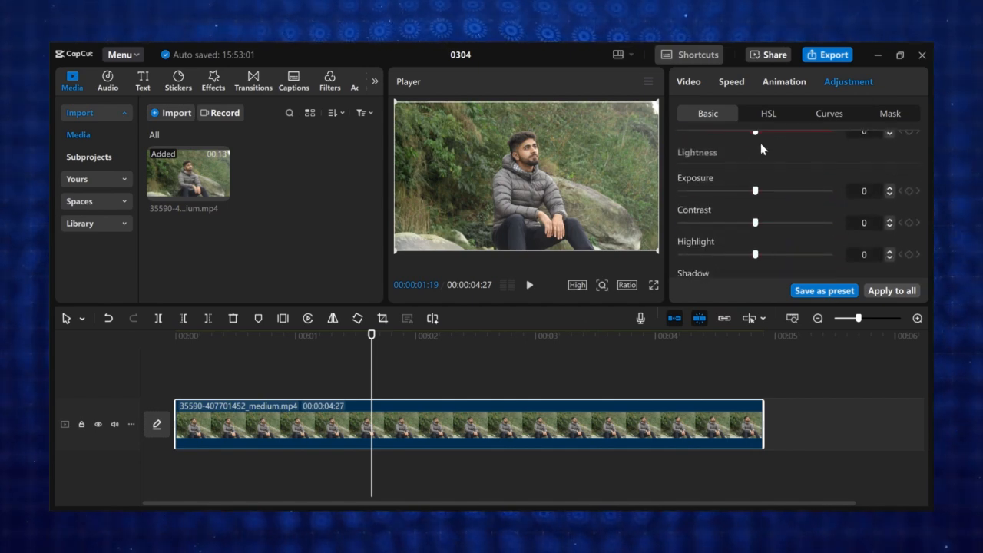
pyautogui.scroll(1, 760, 153)
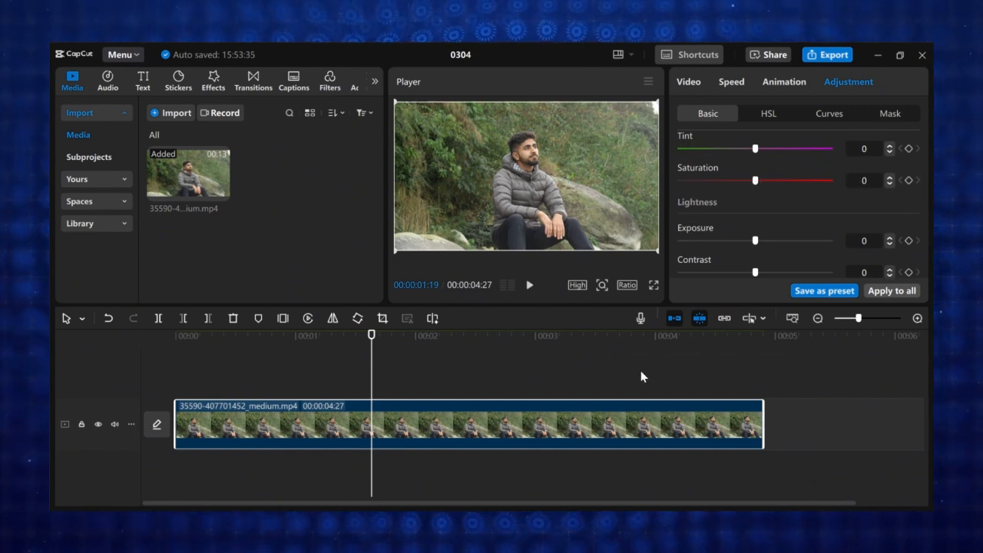
pyautogui.click(909, 182)
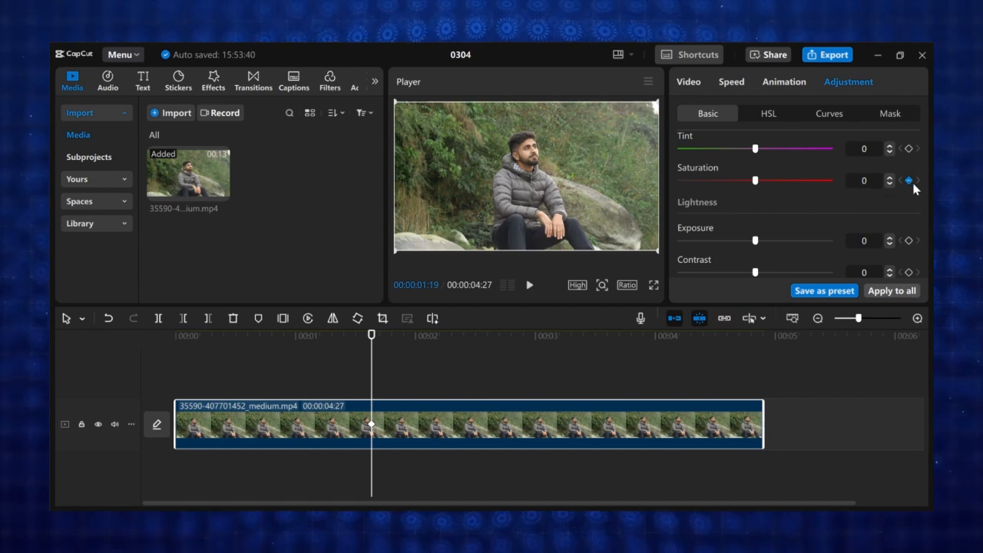
# Step: Lower the clip's saturation to -50 at 00:00:02:28 and preview the fade to black and white
pyautogui.moveTo(371, 362); pyautogui.dragTo(526, 385)
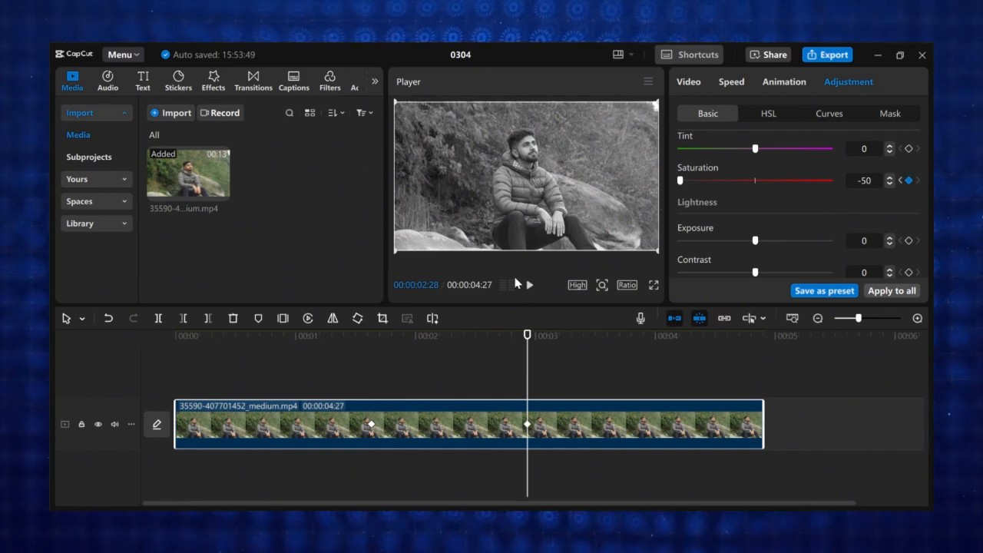
pyautogui.press('Up')
pyautogui.click(529, 286)
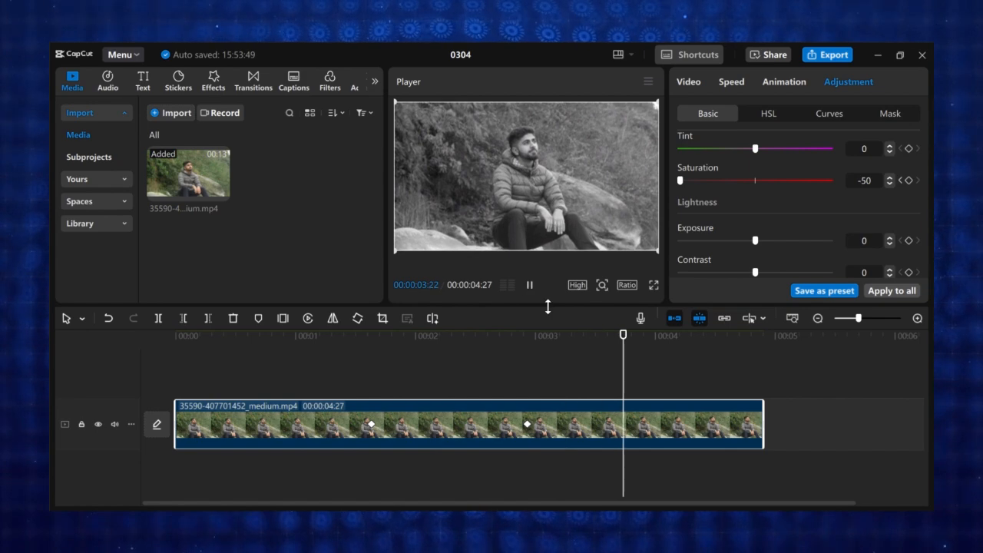
pyautogui.click(540, 365)
# Step: Keyframe exposure and contrast at 0 at 00:00:01:19, and set exposure to -4 and contrast to 24 at 00:00:02:28
pyautogui.click(391, 424)
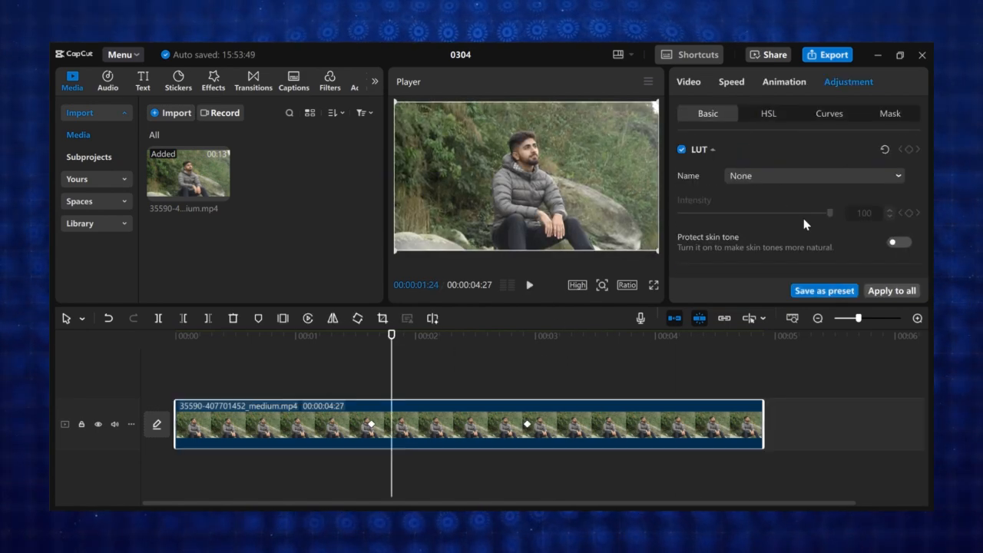
pyautogui.scroll(-6, 785, 213)
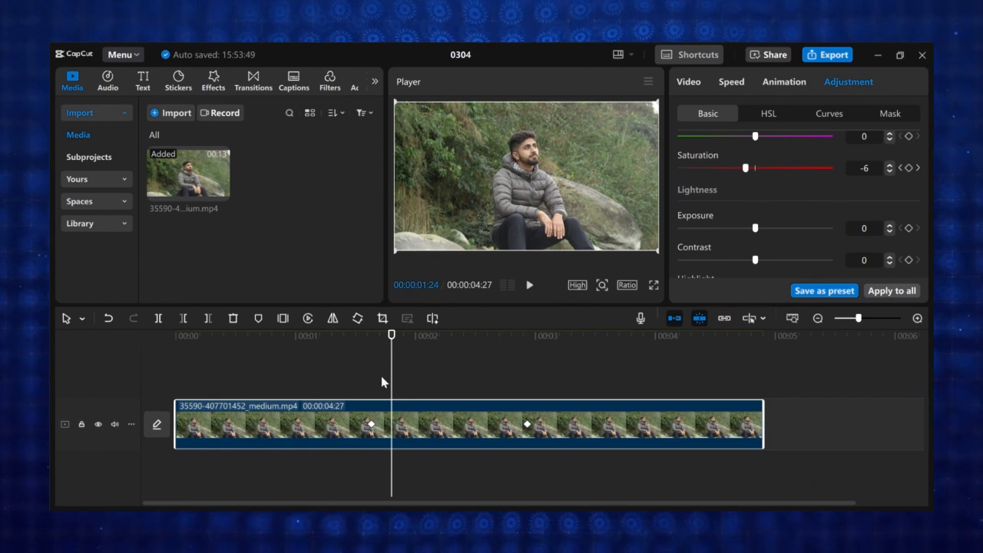
pyautogui.moveTo(389, 365); pyautogui.dragTo(371, 365)
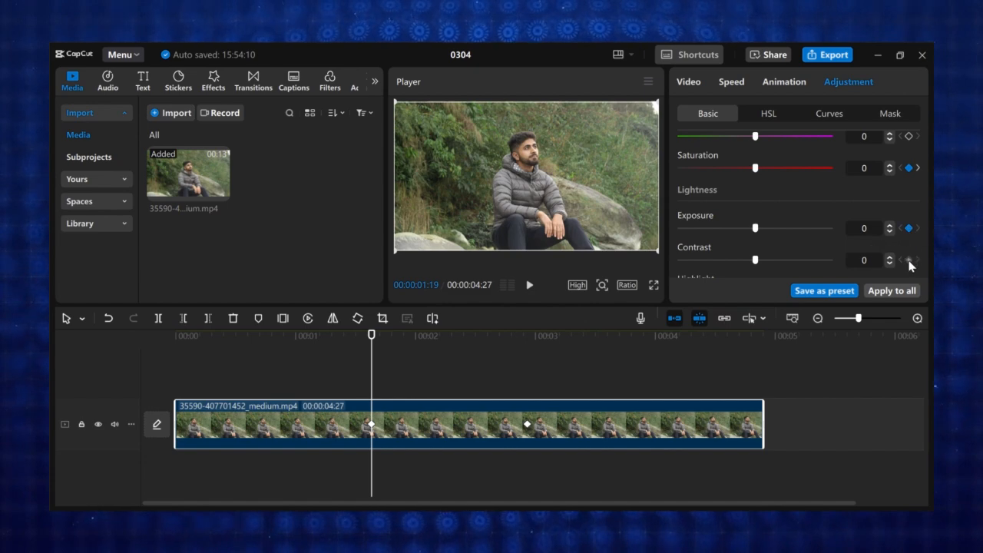
pyautogui.scroll(-1, 906, 239)
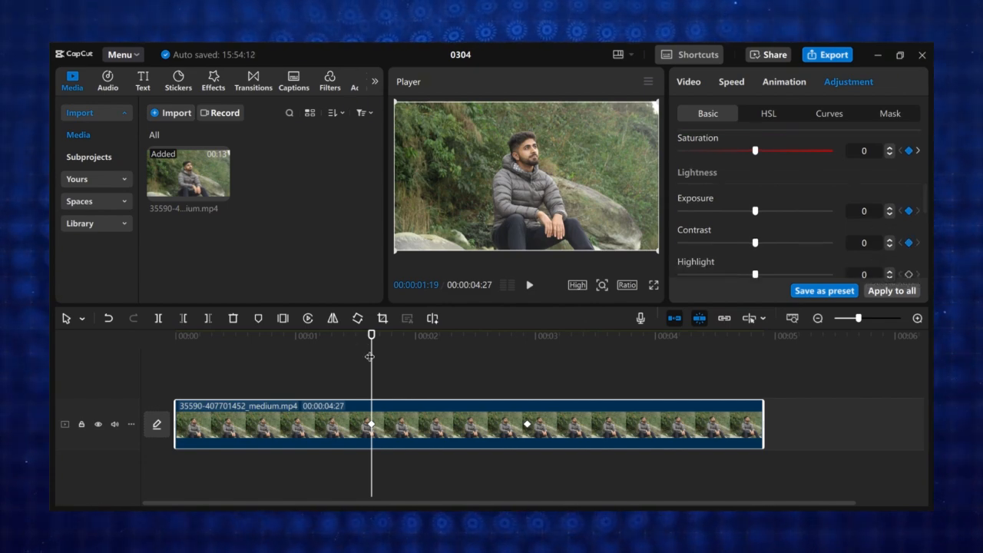
pyautogui.moveTo(380, 370); pyautogui.dragTo(526, 385)
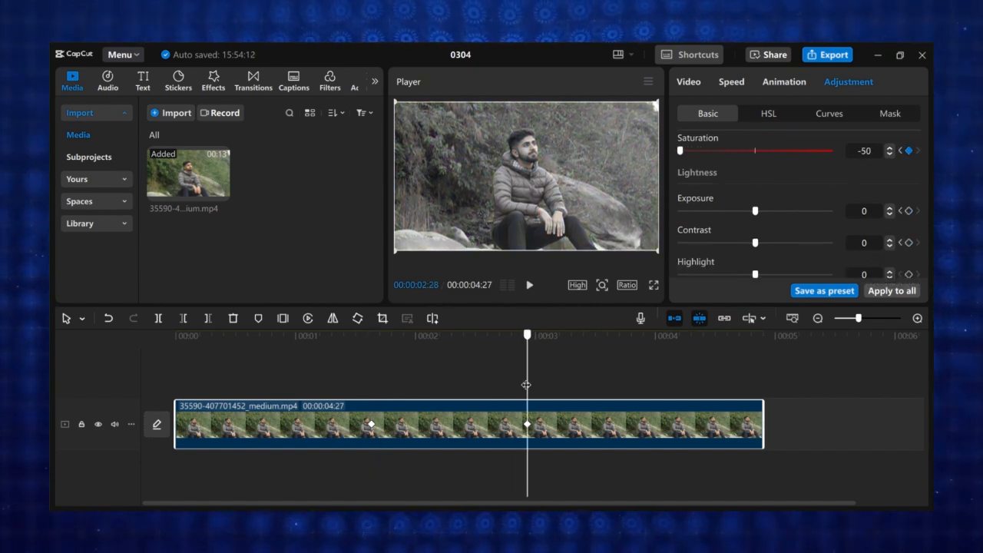
pyautogui.moveTo(756, 211); pyautogui.dragTo(793, 244)
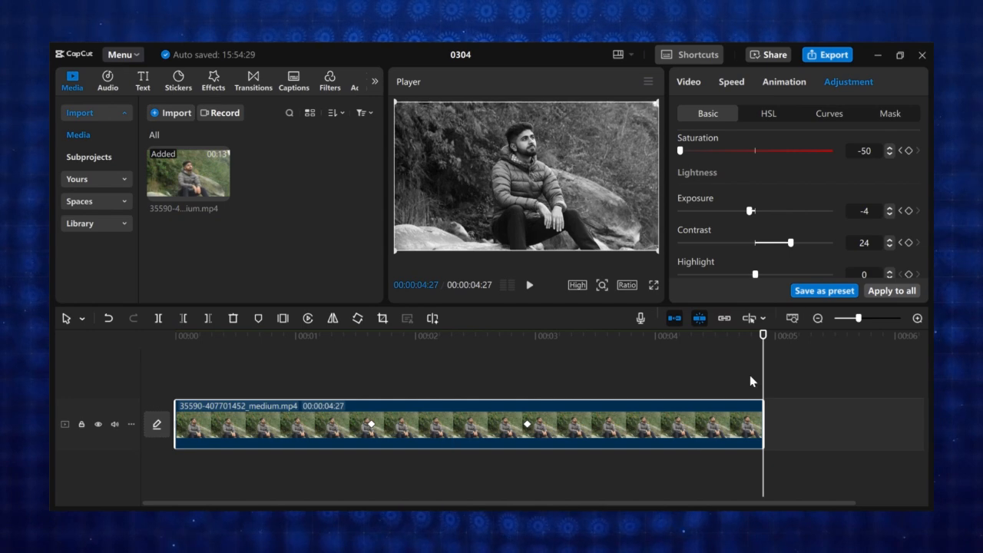
# Step: Examine the clip's saturation, exposure and contrast curves in the variable speed animation graph, selecting the second contrast keyframe, and hide the graph
pyautogui.click(451, 423)
pyautogui.rightClick(480, 427)
pyautogui.click(495, 494)
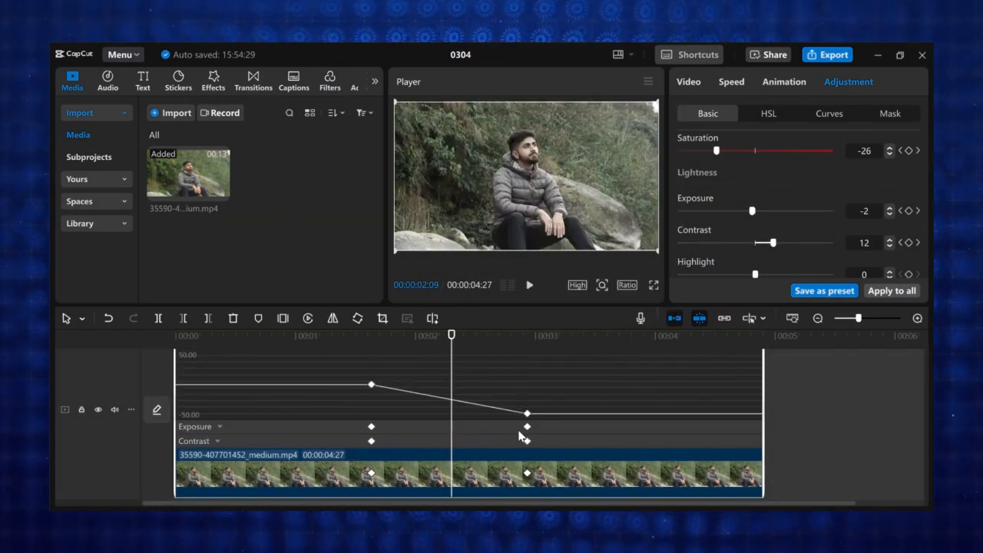
pyautogui.click(214, 428)
pyautogui.scroll(-2, 488, 416)
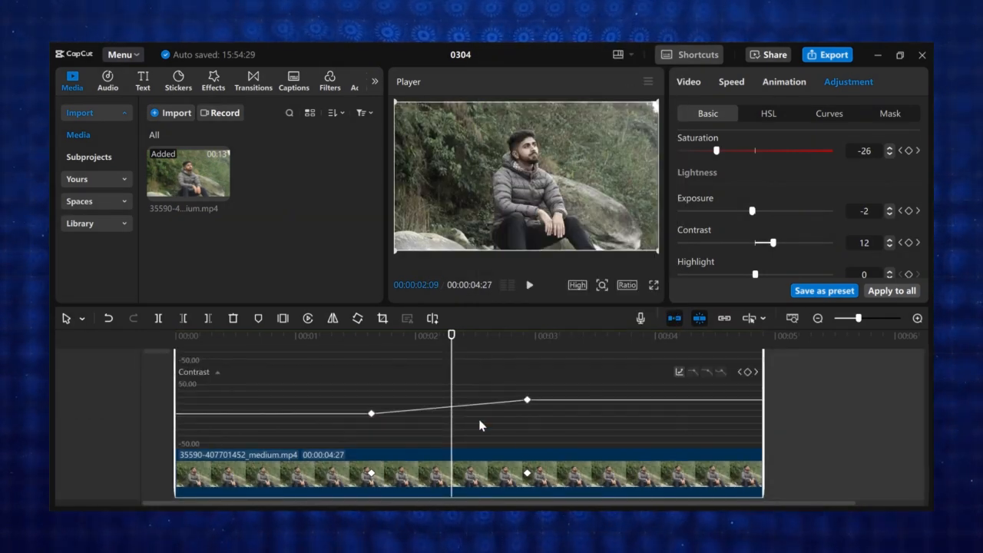
pyautogui.click(527, 474)
pyautogui.click(679, 373)
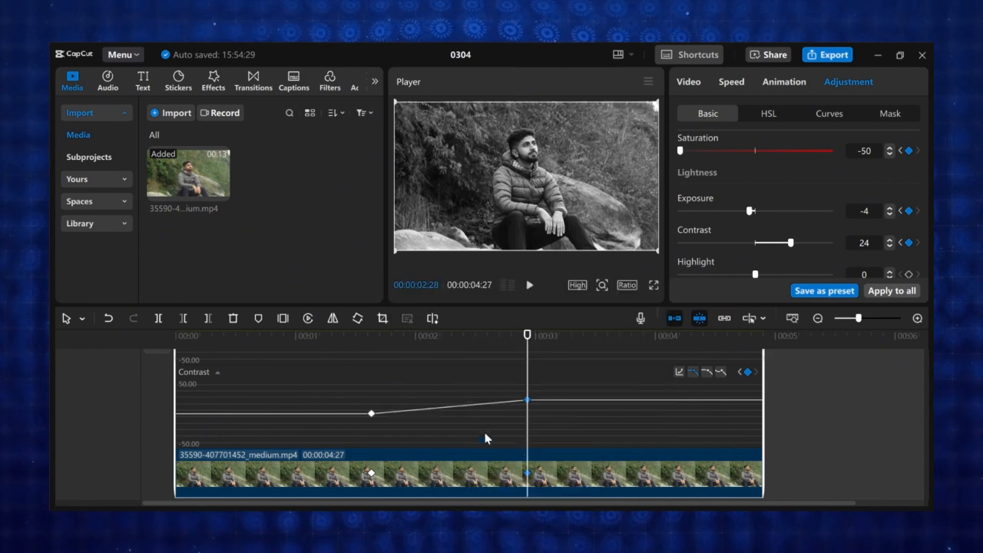
pyautogui.rightClick(420, 455)
pyautogui.click(472, 494)
pyautogui.click(253, 336)
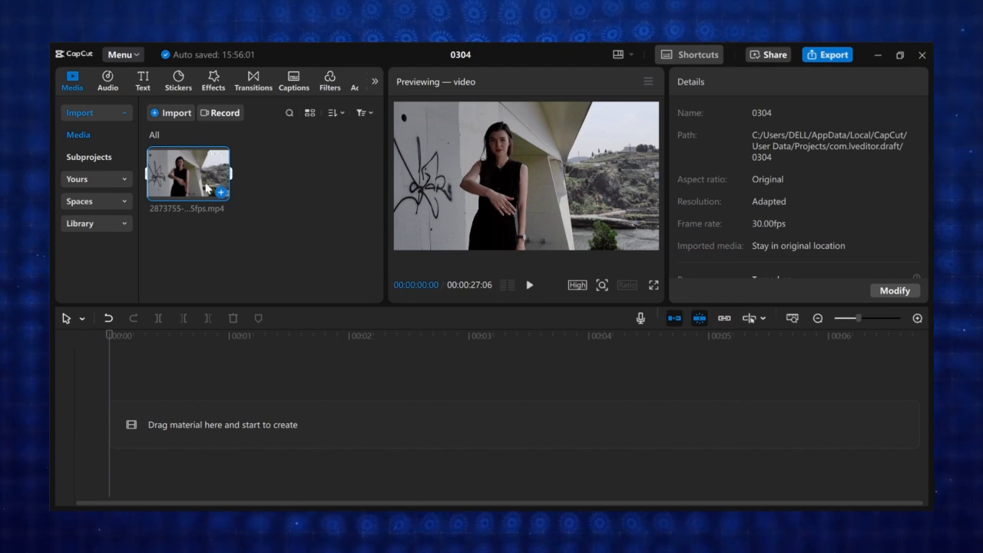
# Step: Place the clip of the woman in black on the timeline and add default text above it spanning the full clip
pyautogui.moveTo(206, 187); pyautogui.dragTo(197, 409)
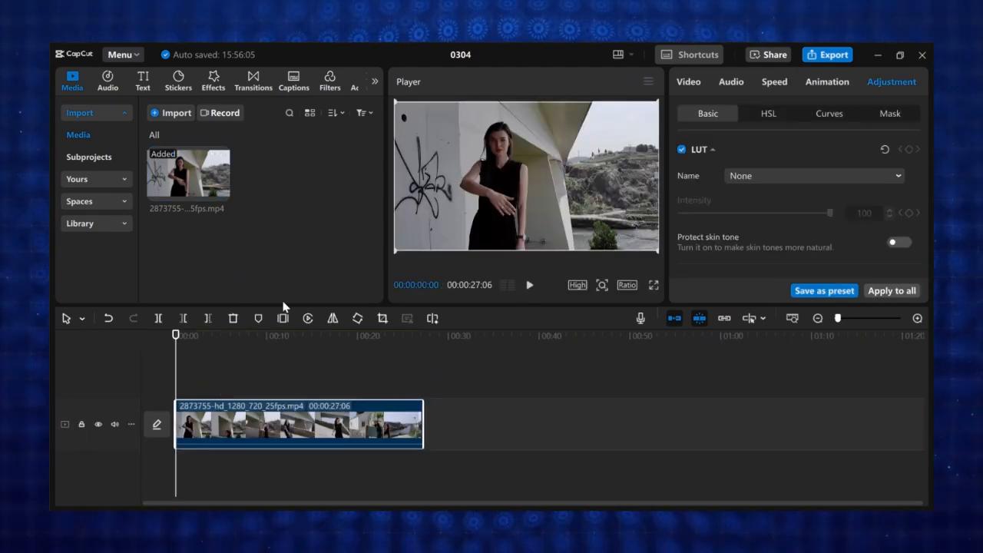
pyautogui.click(142, 85)
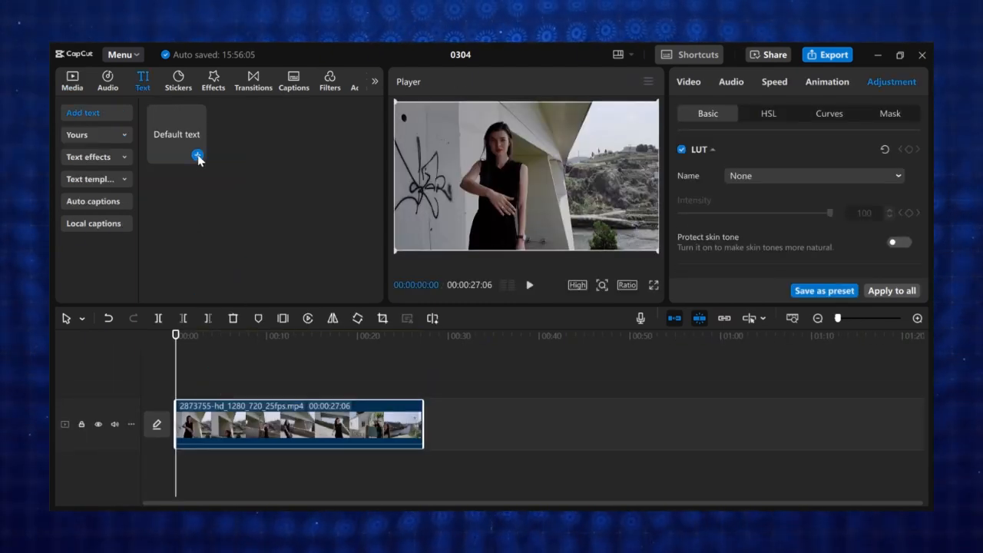
pyautogui.moveTo(198, 158); pyautogui.dragTo(423, 389)
# Step: Replace the default text with "dancer" and convert it to uppercase
pyautogui.click(707, 167)
pyautogui.hotkey('ctrl', 'a')
pyautogui.write('dancers')
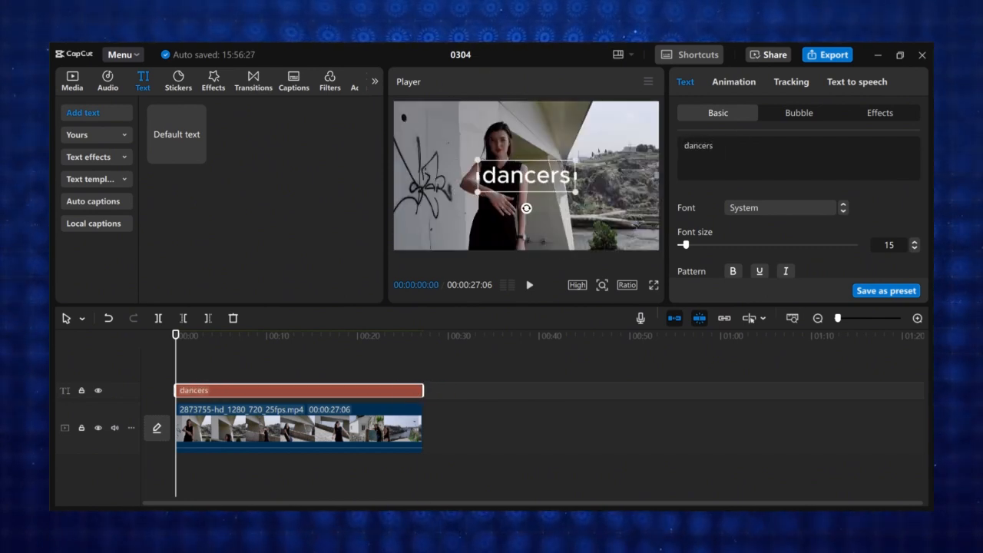
pyautogui.press('BackSpace')
pyautogui.scroll(-2, 744, 236)
pyautogui.click(744, 242)
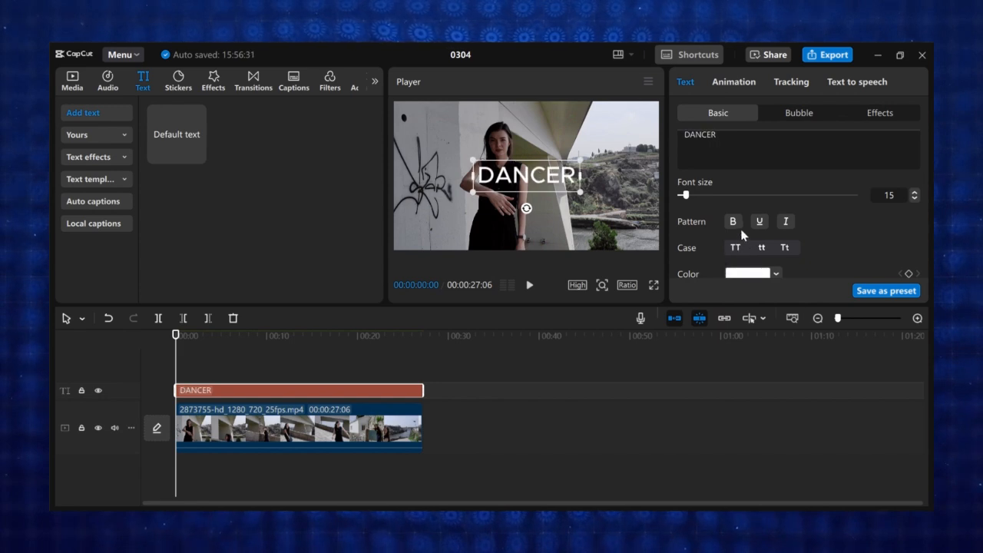
# Step: Style the DANCER text with a heavy condensed font and a green preset with black outline, and position it beside the woman's head
pyautogui.scroll(2, 740, 228)
pyautogui.click(768, 206)
pyautogui.click(768, 164)
pyautogui.scroll(-4, 799, 231)
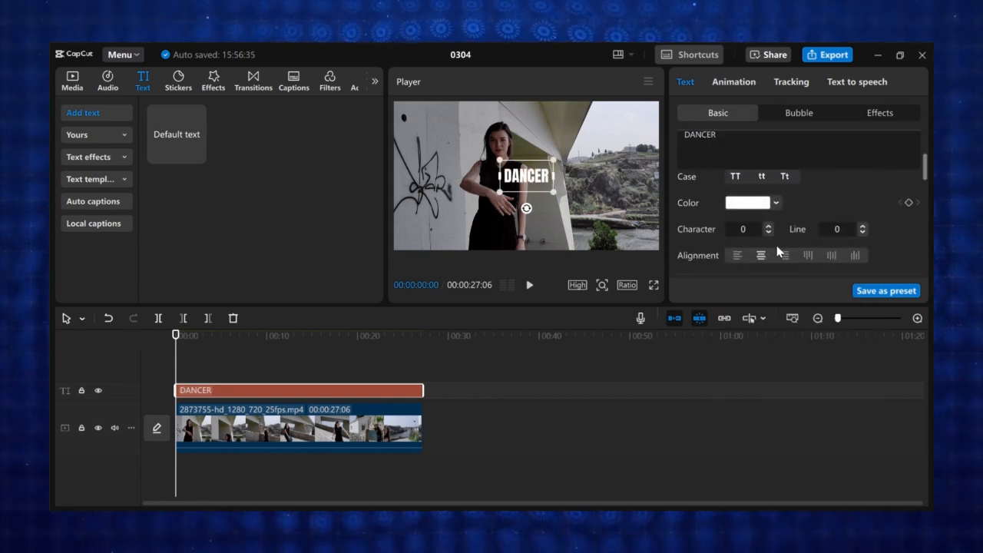
pyautogui.click(874, 177)
pyautogui.moveTo(506, 176)
pyautogui.mouseDown()
pyautogui.moveTo(441, 148)
pyautogui.moveTo(493, 164)
pyautogui.mouseUp()
# Step: Motion track the DANCER text to the woman's head in both directions, with scale and distance following the tracked object
pyautogui.click(791, 81)
pyautogui.click(752, 153)
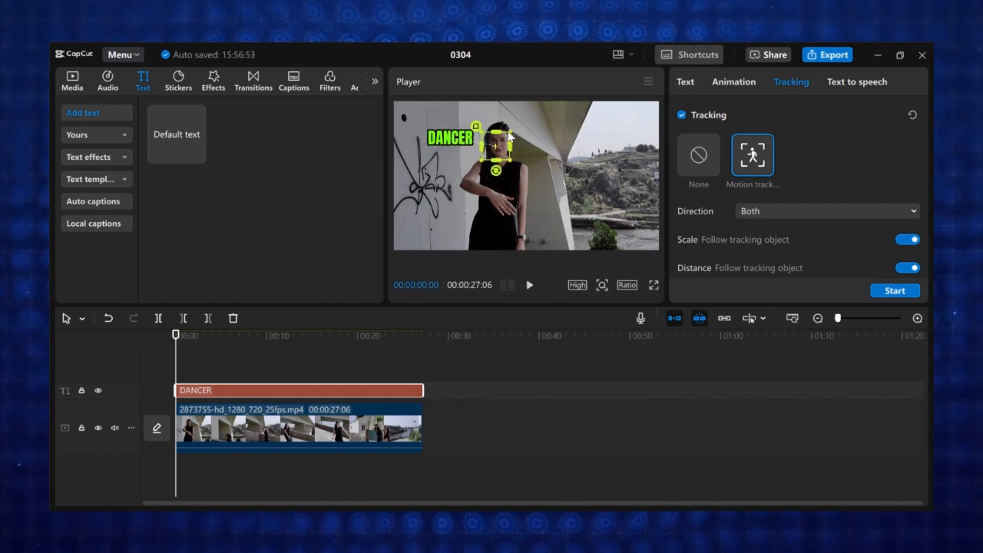
pyautogui.click(894, 291)
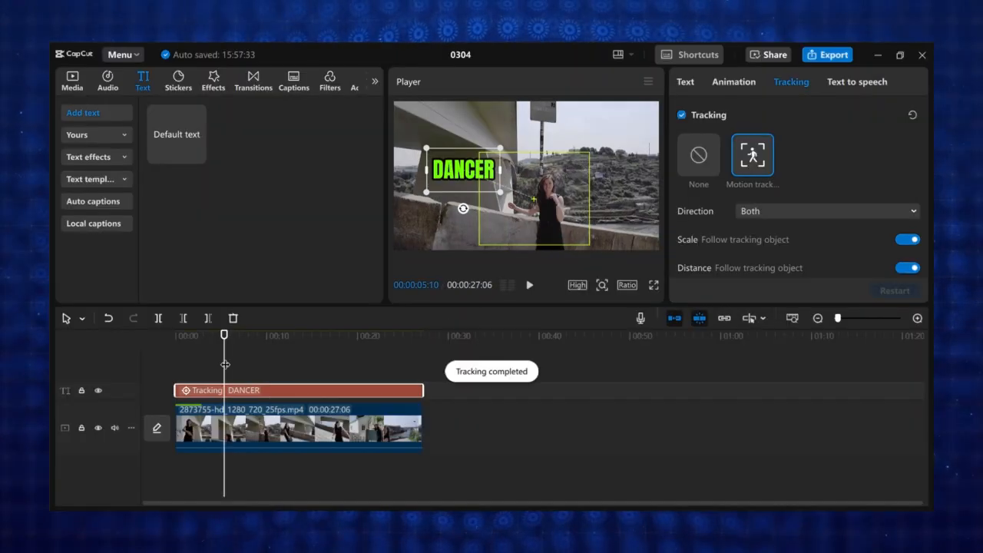
# Step: Undo the motion tracking on the DANCER text and add a transform keyframe to it at the clip's start
pyautogui.hotkey('ctrl', 'z')
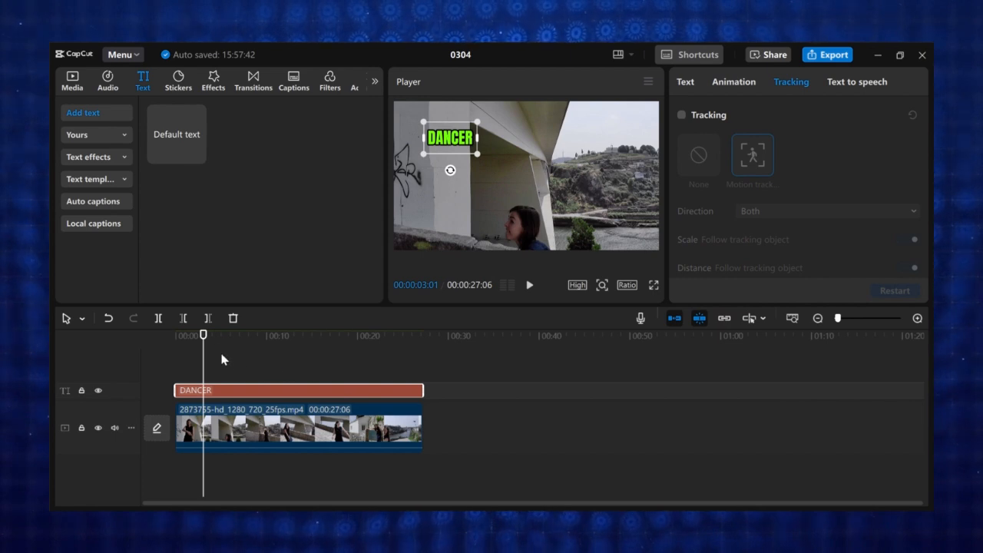
pyautogui.moveTo(209, 352); pyautogui.dragTo(151, 350)
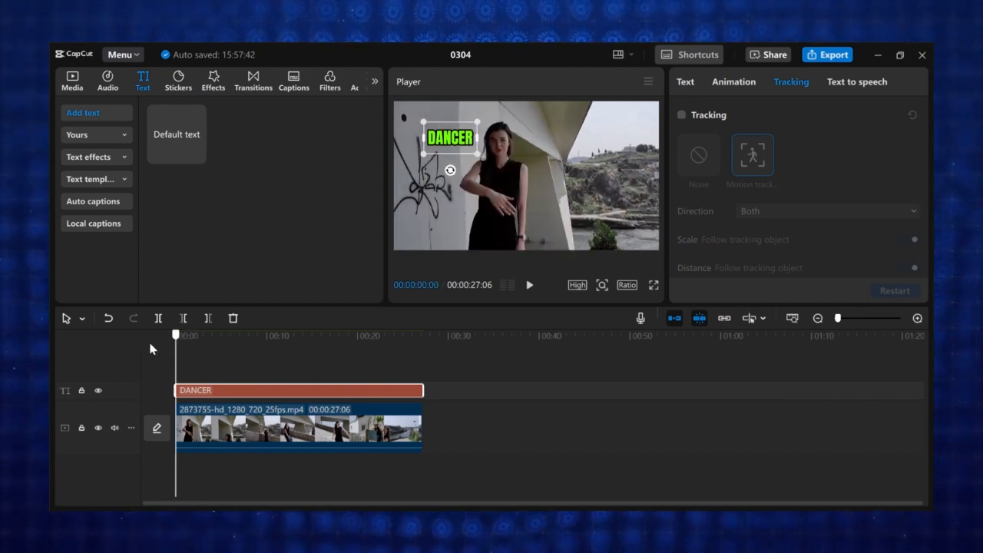
pyautogui.click(683, 83)
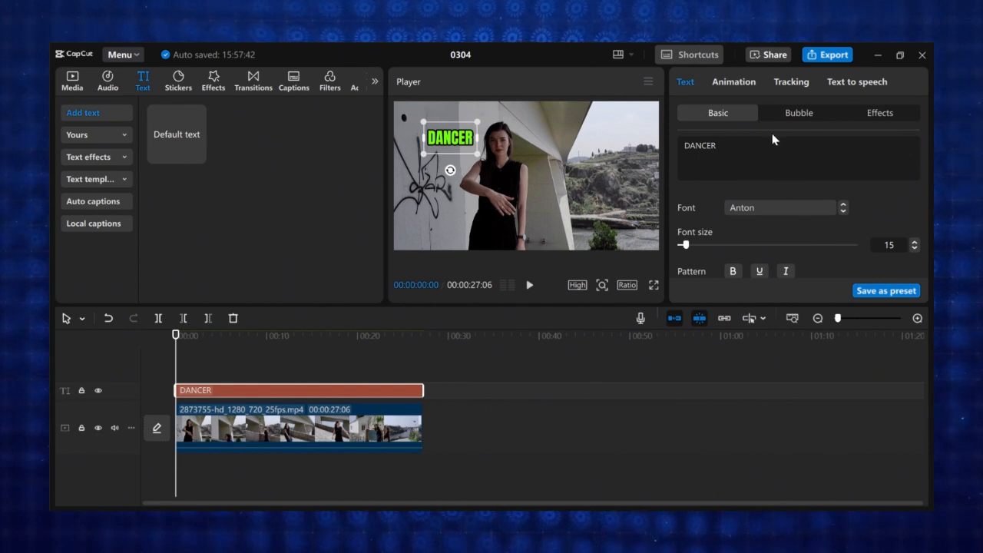
pyautogui.scroll(-6, 749, 199)
pyautogui.scroll(5, 776, 212)
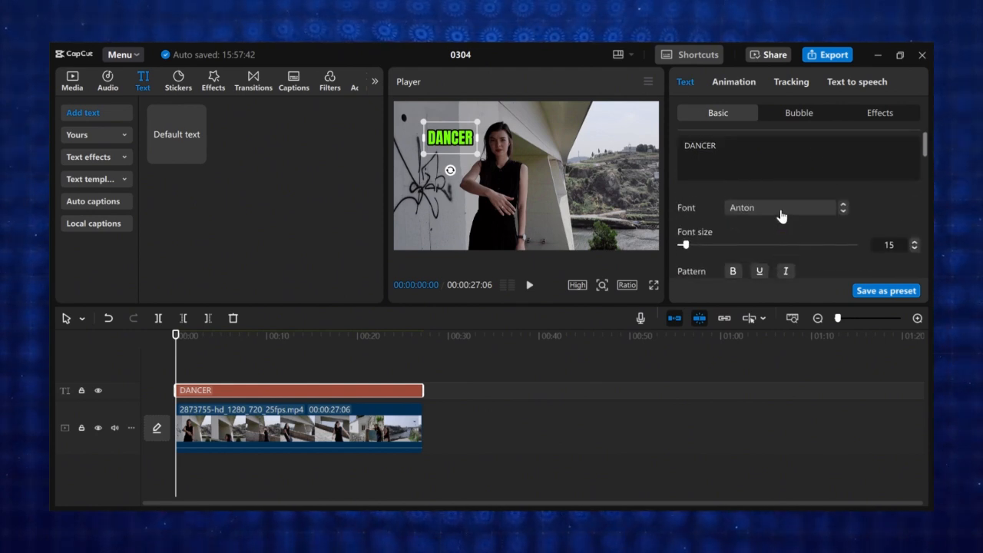
pyautogui.scroll(-5, 779, 215)
pyautogui.scroll(-5, 780, 215)
pyautogui.scroll(2, 782, 215)
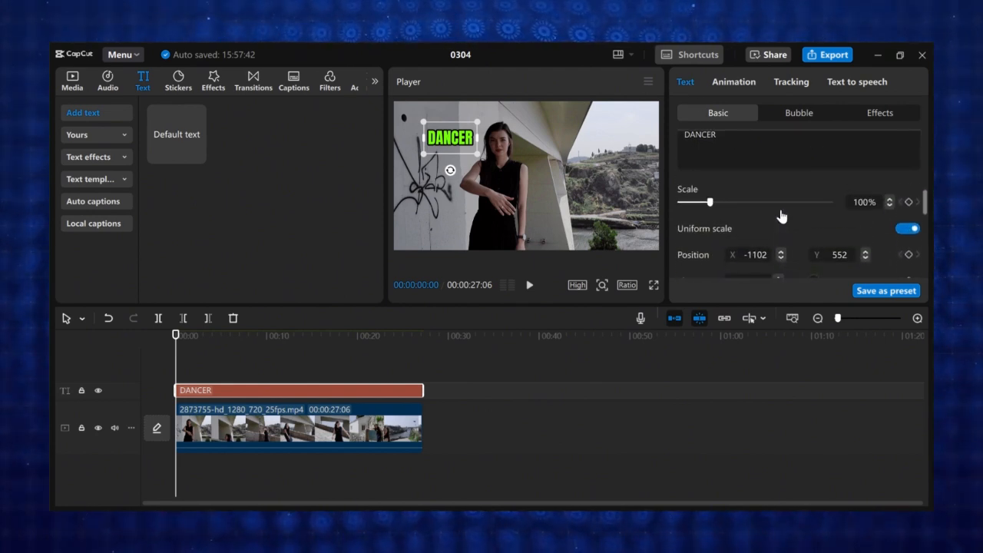
pyautogui.scroll(2, 736, 219)
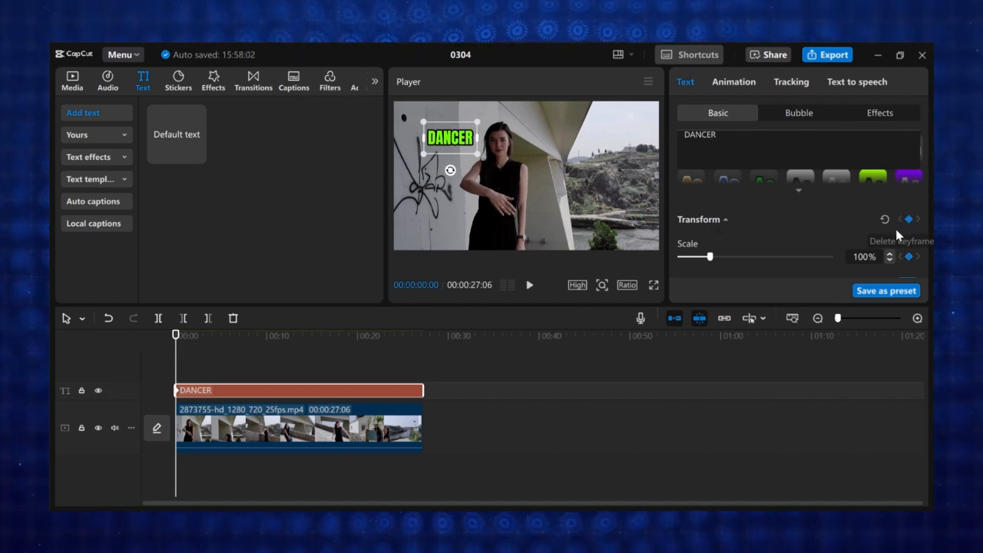
# Step: Keyframe the DANCER text's position beside the woman's head from 00:00:00:11 to 00:00:01:10, ending at X -867, Y 331
pyautogui.scroll(-1, 697, 217)
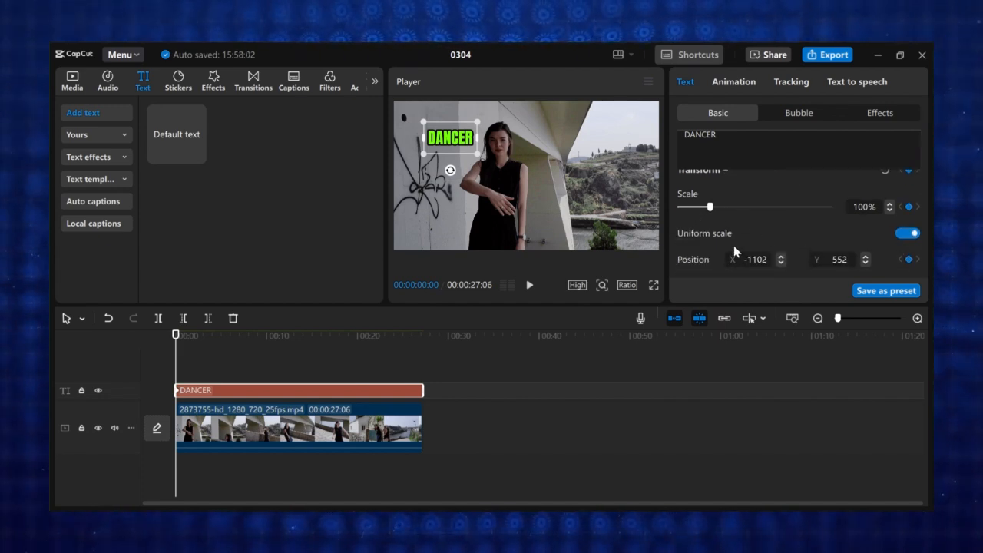
pyautogui.scroll(-2, 734, 245)
pyautogui.scroll(3, 806, 231)
pyautogui.scroll(-2, 881, 214)
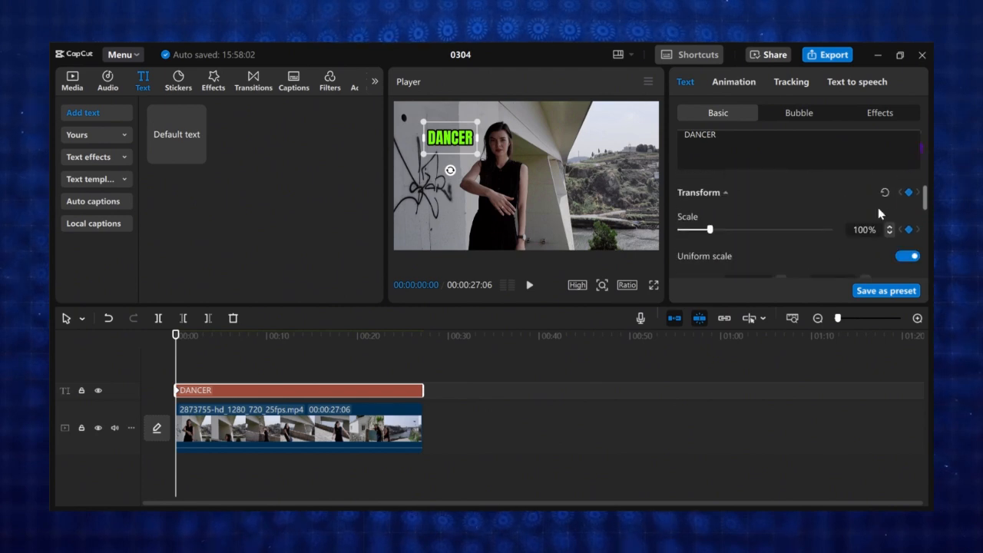
pyautogui.scroll(-1, 902, 261)
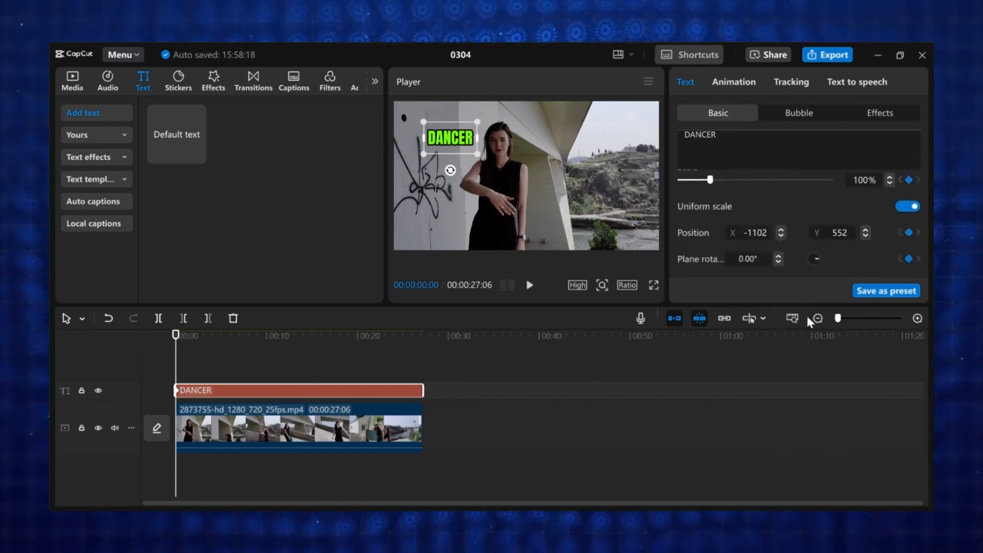
pyautogui.click(917, 318)
pyautogui.click(917, 318)
pyautogui.click(917, 318)
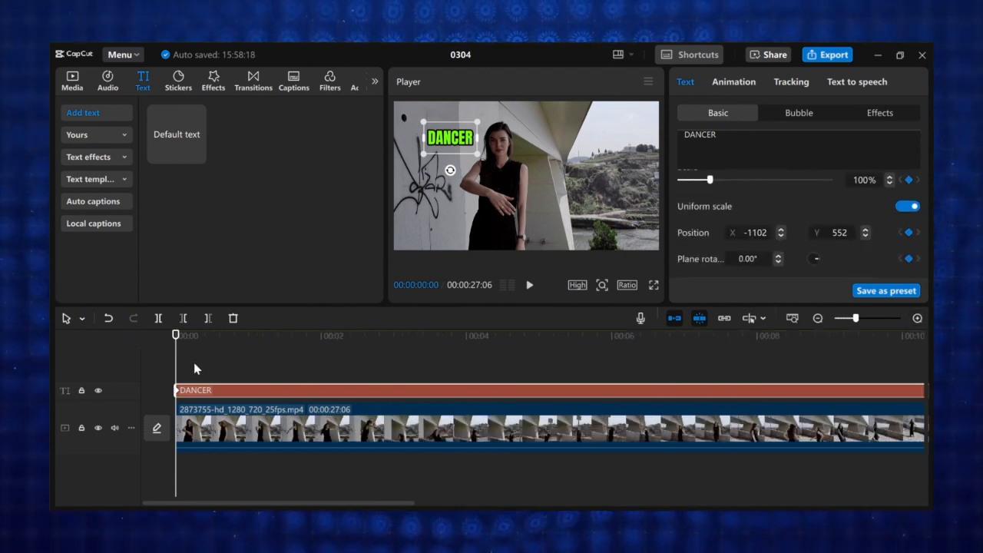
pyautogui.click(202, 338)
pyautogui.moveTo(441, 149); pyautogui.dragTo(438, 154)
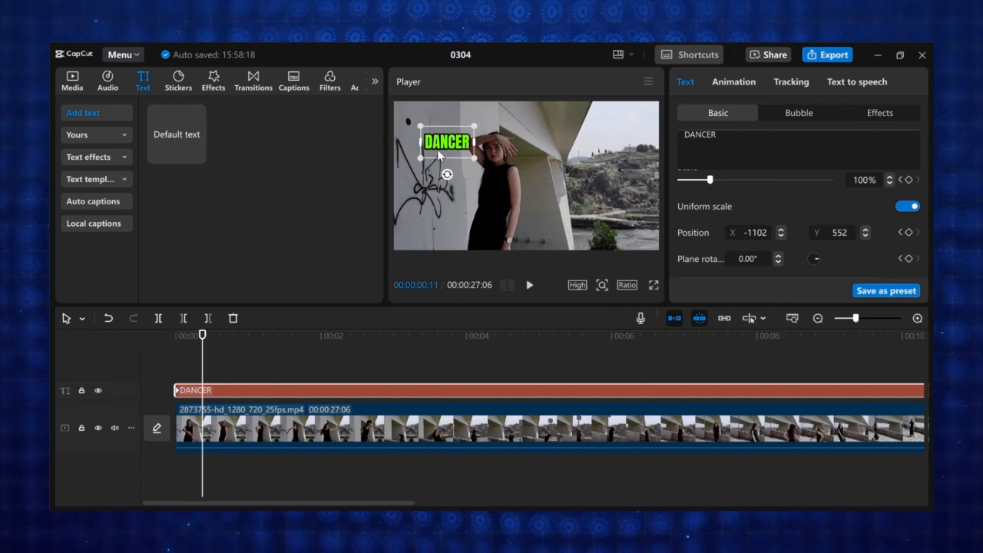
pyautogui.moveTo(204, 354); pyautogui.dragTo(273, 353)
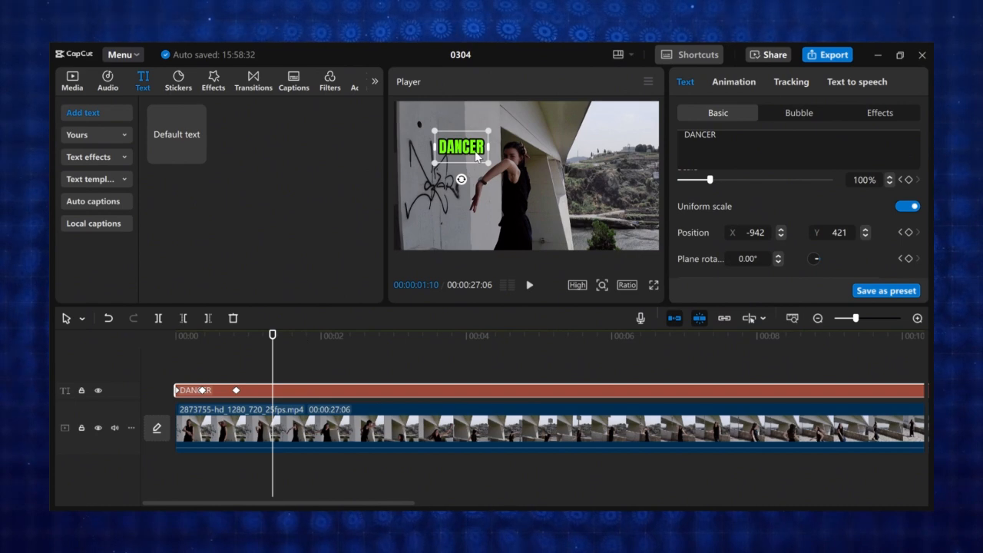
pyautogui.moveTo(475, 150)
pyautogui.mouseDown()
pyautogui.moveTo(480, 143)
pyautogui.moveTo(480, 156)
pyautogui.mouseUp()
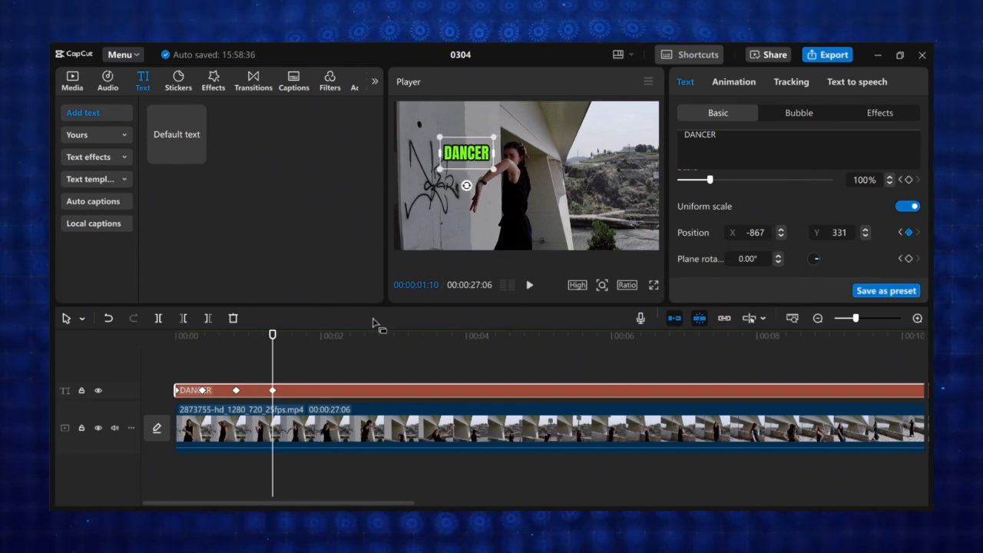
# Step: Continue keyframing the DANCER text's position up to about 8 seconds so it follows the woman's head as she moves
pyautogui.moveTo(273, 353); pyautogui.dragTo(338, 353)
pyautogui.moveTo(466, 153); pyautogui.dragTo(479, 207)
pyautogui.moveTo(338, 354); pyautogui.dragTo(398, 354)
pyautogui.moveTo(510, 201); pyautogui.dragTo(527, 195)
pyautogui.moveTo(510, 353); pyautogui.dragTo(534, 353)
pyautogui.moveTo(621, 350); pyautogui.dragTo(648, 349)
pyautogui.moveTo(723, 351); pyautogui.dragTo(755, 351)
pyautogui.moveTo(530, 165); pyautogui.dragTo(542, 162)
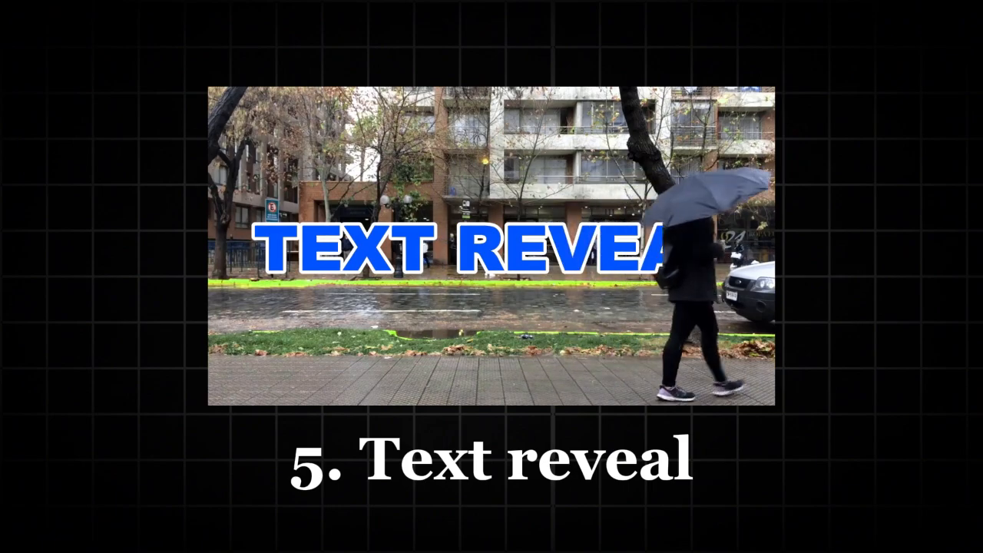
# Step: Place MOYI7463.MP4 on the timeline, play past the umbrella walker's crossing, and trim off everything after 00:00:04:12
pyautogui.moveTo(189, 172); pyautogui.dragTo(198, 414)
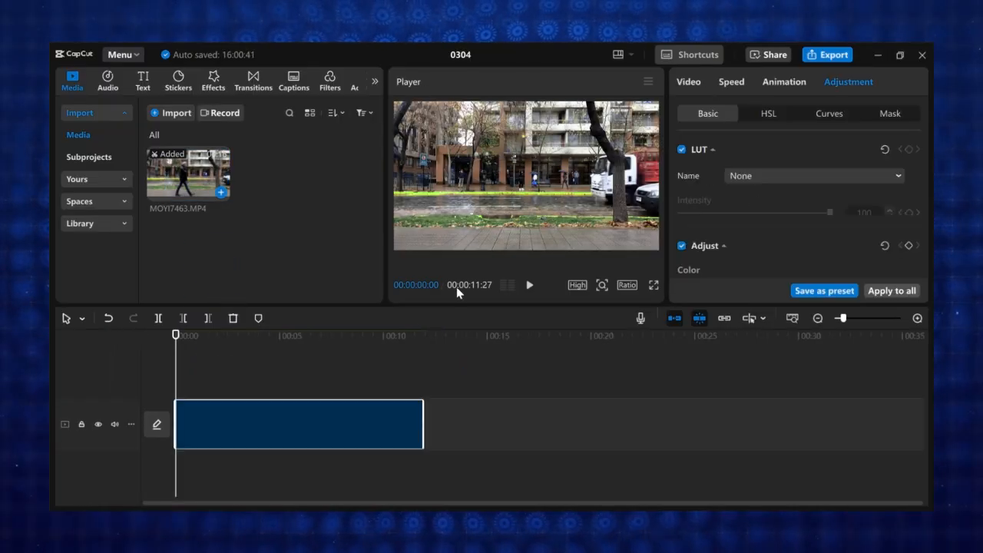
pyautogui.click(529, 285)
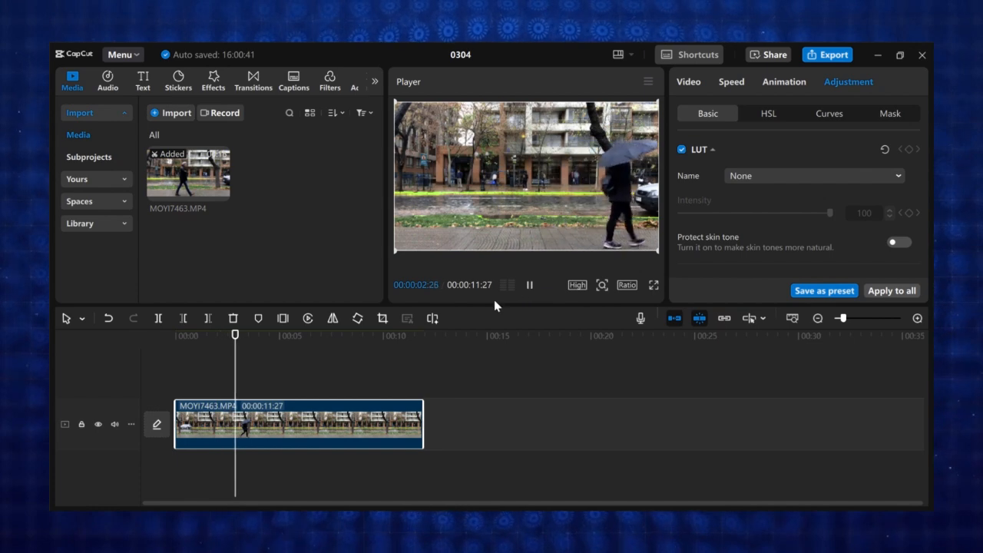
pyautogui.press('space')
pyautogui.press('w')
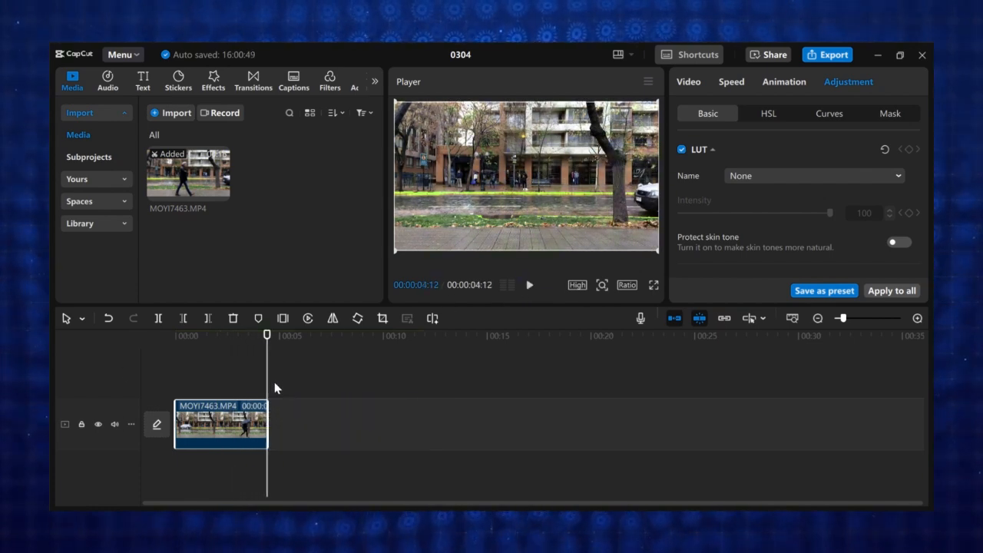
# Step: Add default text above the street clip from its start and extend it to the clip's full length
pyautogui.press('Home')
pyautogui.click(144, 81)
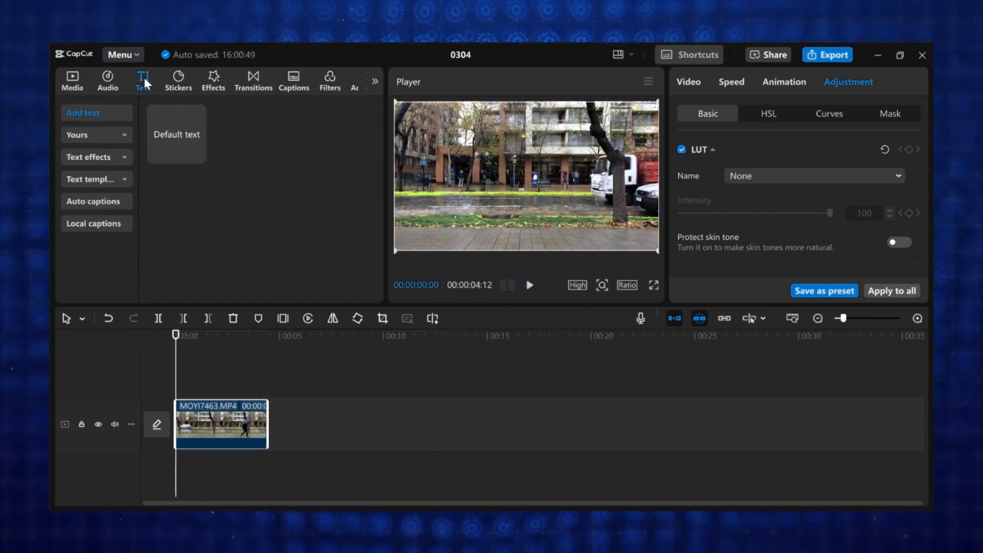
pyautogui.click(198, 155)
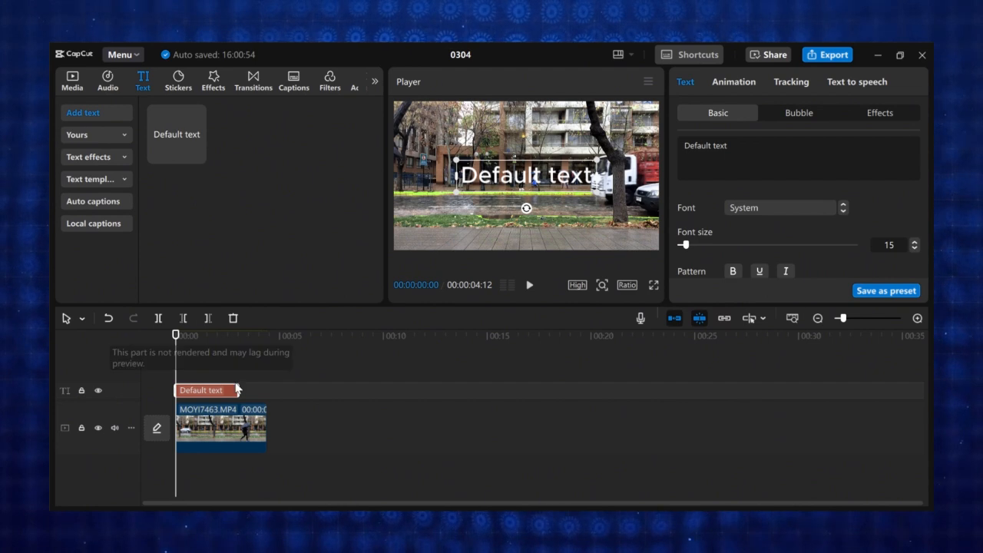
pyautogui.moveTo(238, 388); pyautogui.dragTo(267, 388)
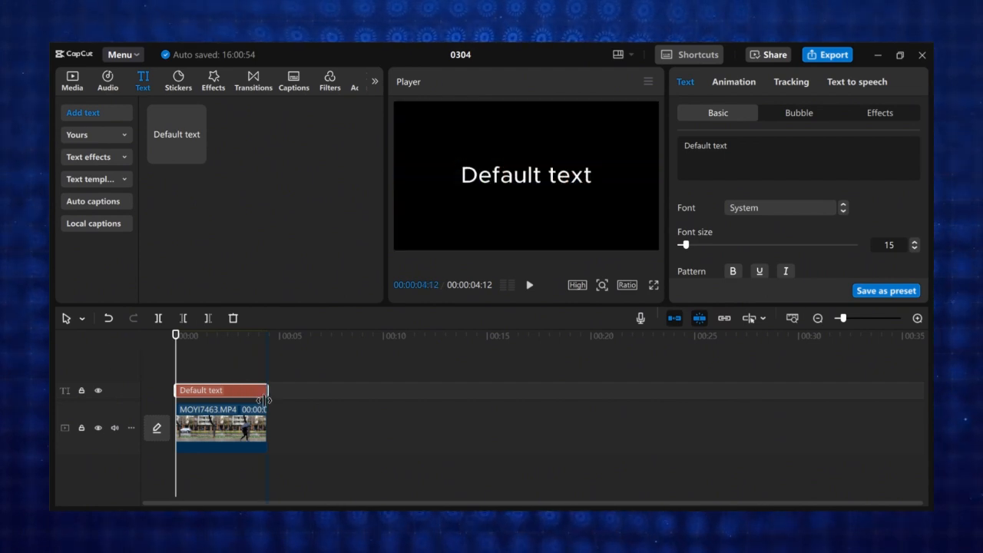
# Step: Replace the default text with "KEYFRAME" and set its font to Anton
pyautogui.moveTo(728, 146); pyautogui.dragTo(674, 149)
pyautogui.write('KEYFRAME')
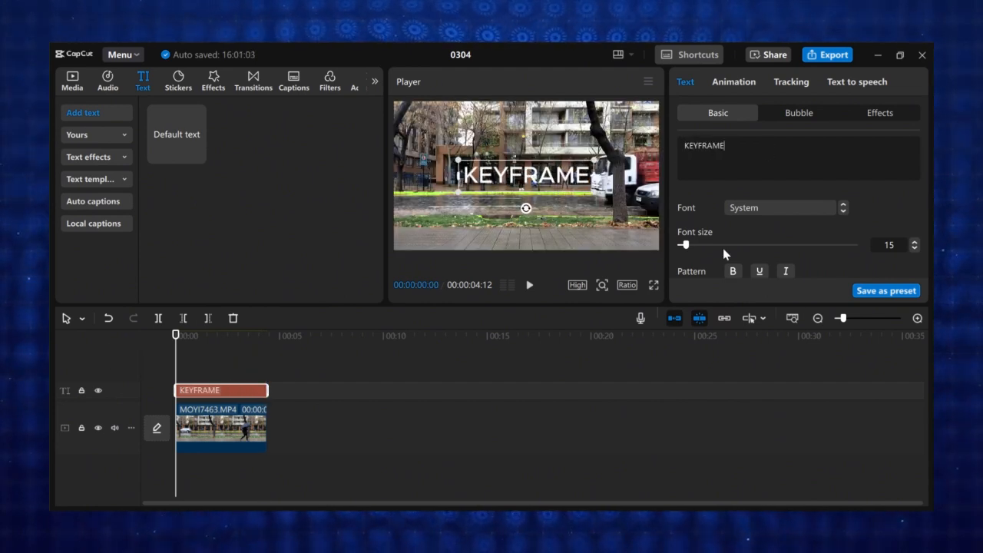
pyautogui.click(753, 208)
pyautogui.click(791, 167)
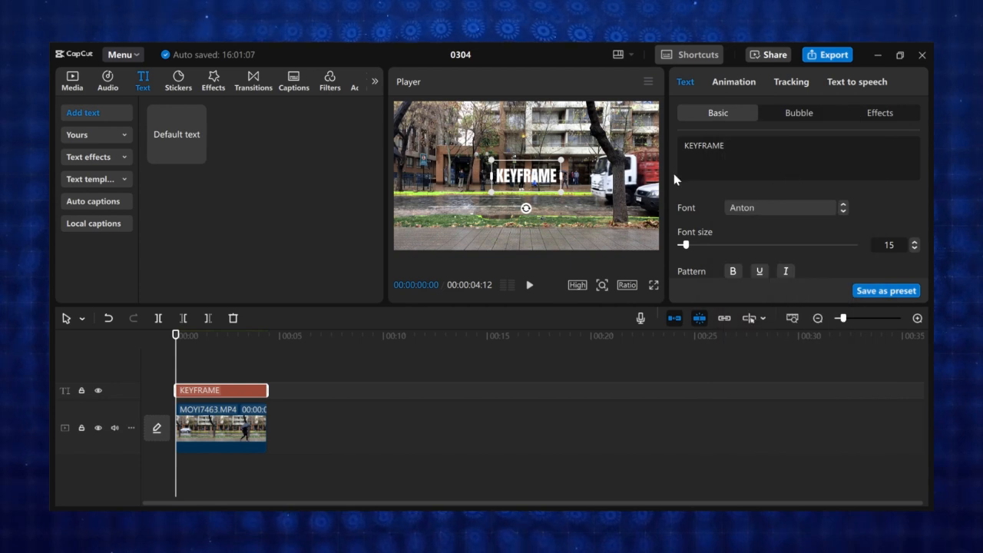
# Step: Enlarge the KEYFRAME text and apply the blue preset style with a white outline
pyautogui.scroll(-3, 793, 229)
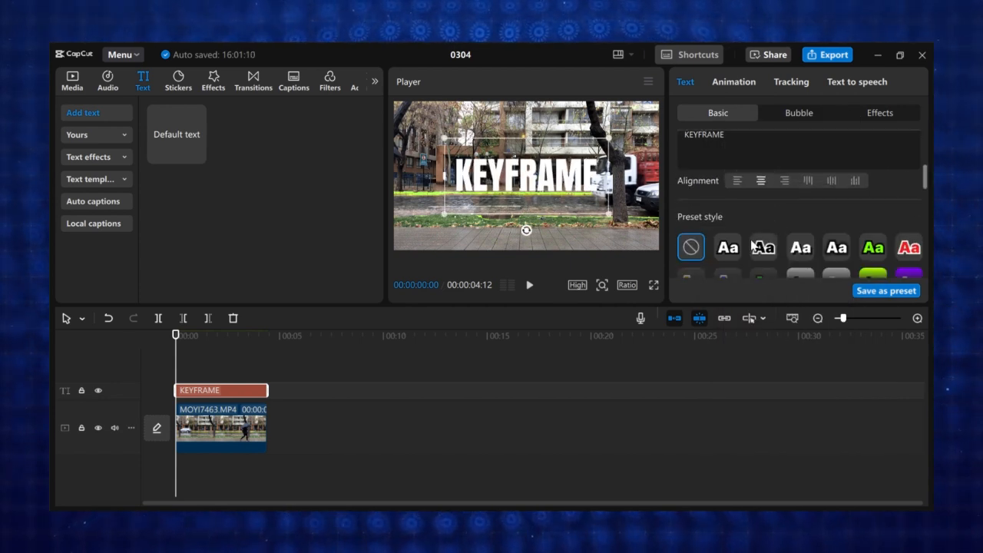
pyautogui.click(873, 247)
pyautogui.click(764, 247)
pyautogui.click(727, 247)
pyautogui.scroll(-1, 730, 238)
pyautogui.click(728, 232)
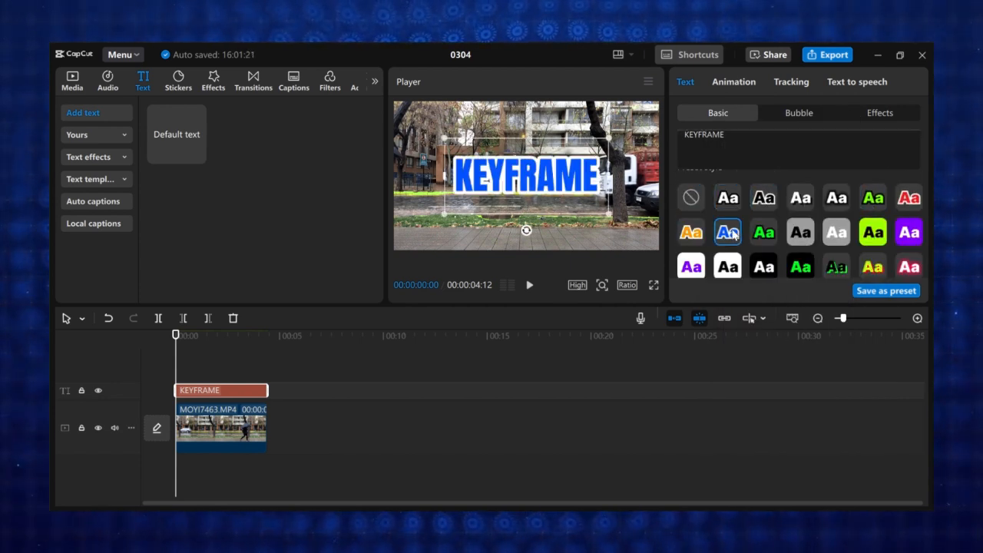
# Step: Duplicate the MOYI7463.MP4 clip onto a new track above the KEYFRAME text, aligned to the start
pyautogui.scroll(5, 316, 430)
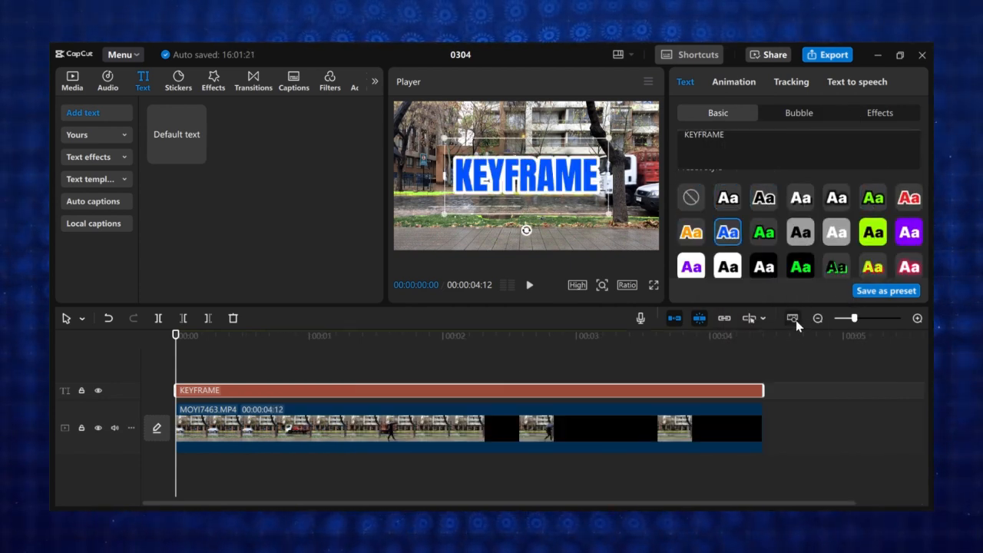
pyautogui.click(276, 427)
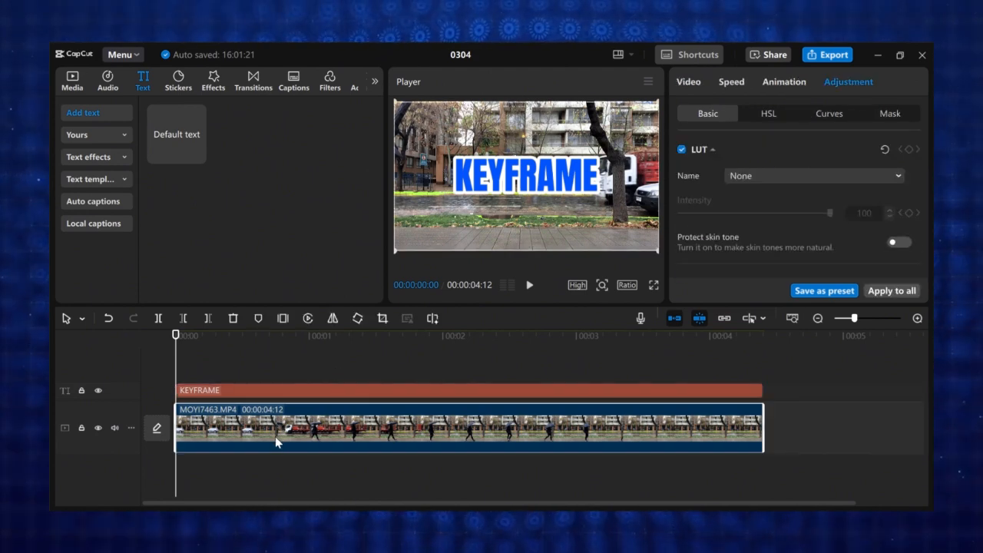
pyautogui.moveTo(275, 436); pyautogui.dragTo(273, 365)
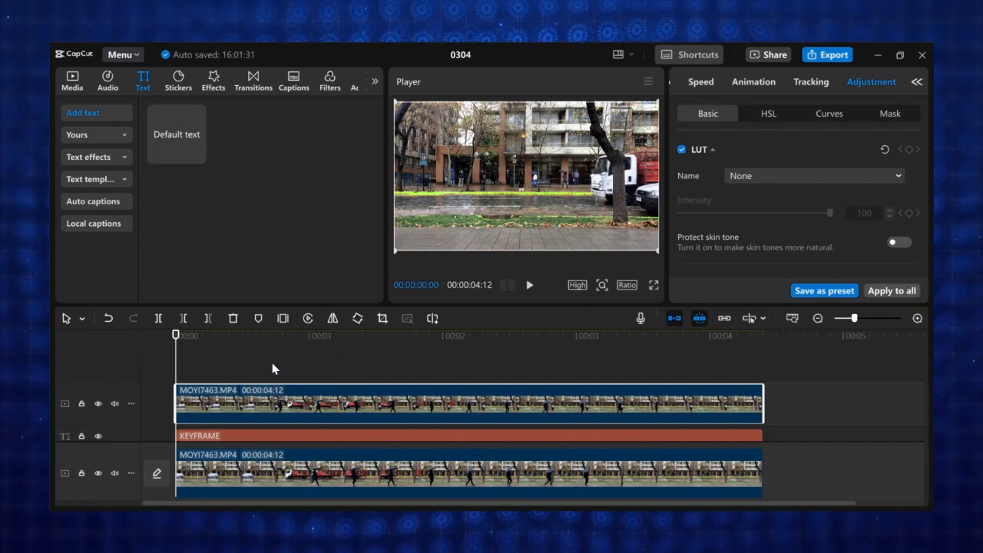
# Step: Apply auto background removal to the upper MOYI7463.MP4 copy and play the result of the walker over the text
pyautogui.click(916, 83)
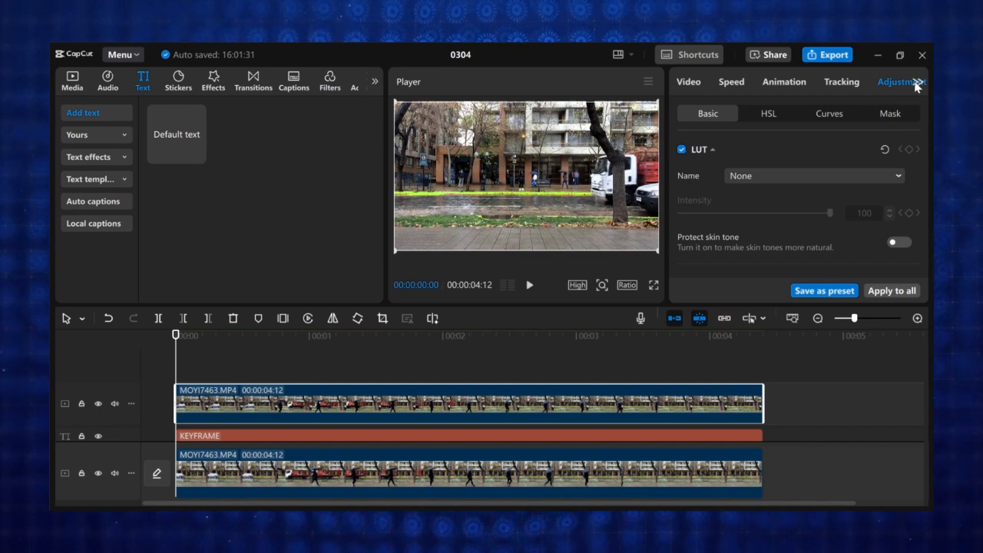
pyautogui.click(689, 83)
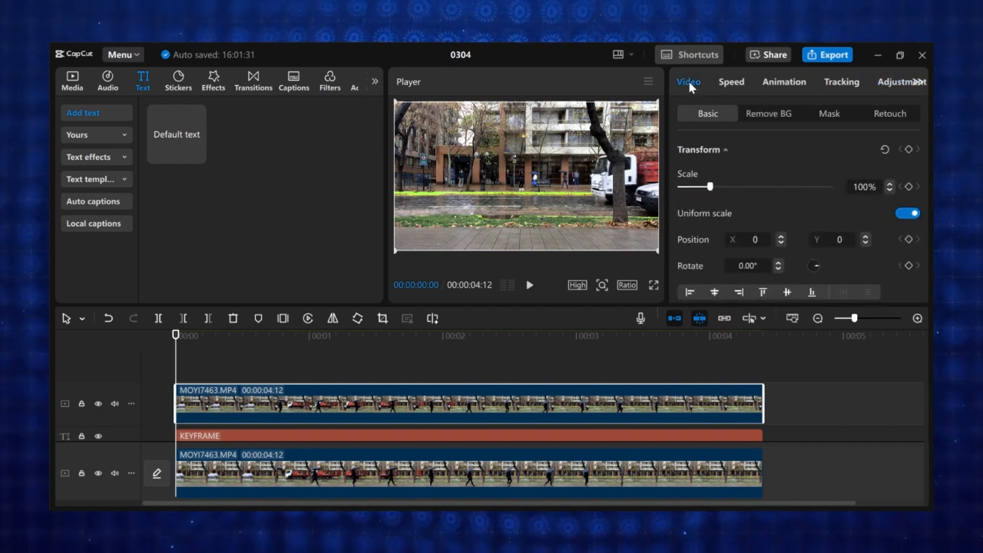
pyautogui.click(769, 114)
pyautogui.click(682, 151)
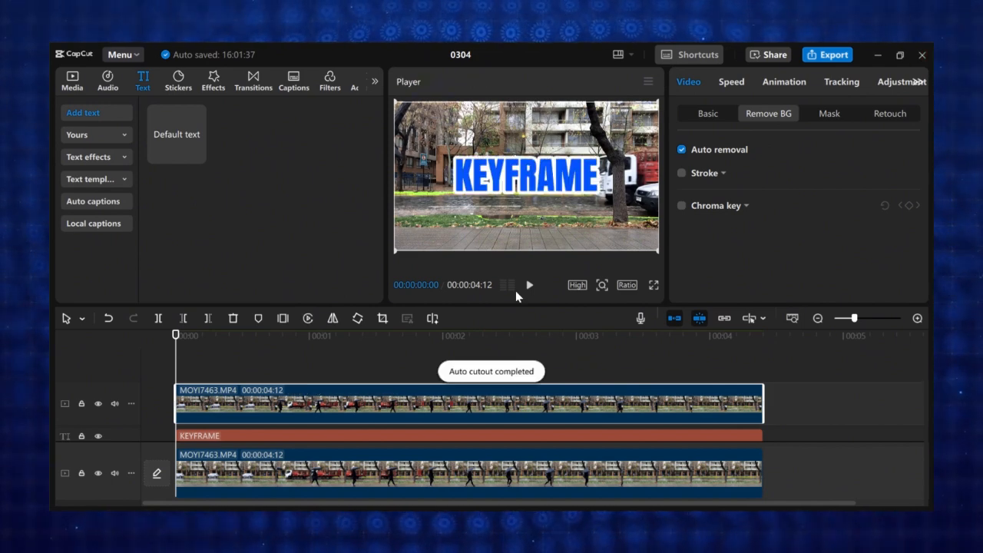
pyautogui.press('space')
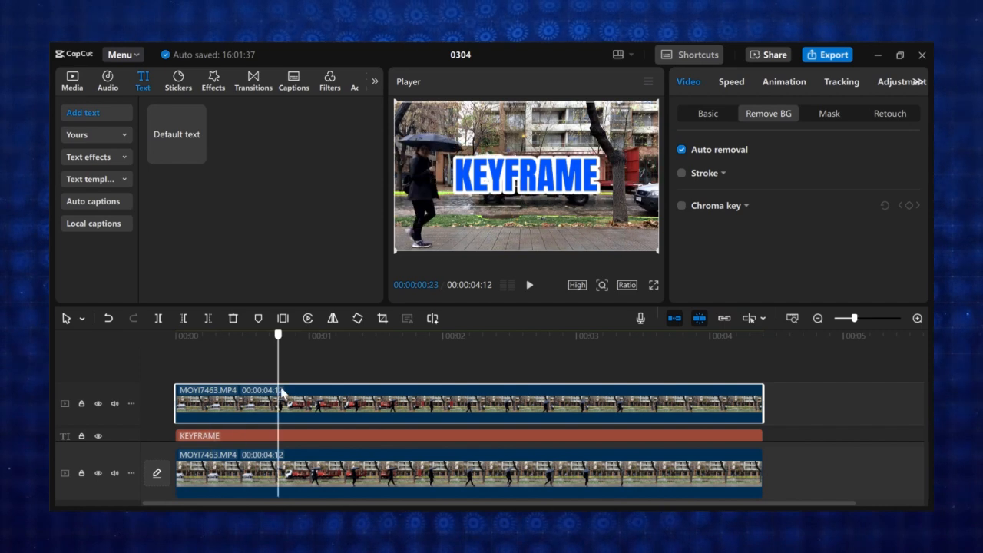
# Step: Convert the KEYFRAME text into a compound clip
pyautogui.click(323, 408)
pyautogui.rightClick(324, 406)
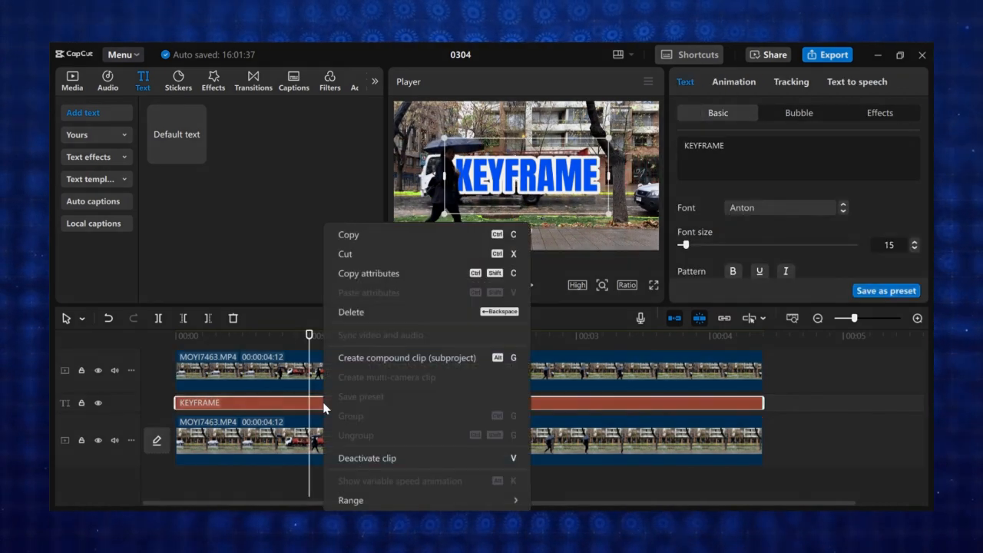
pyautogui.click(378, 364)
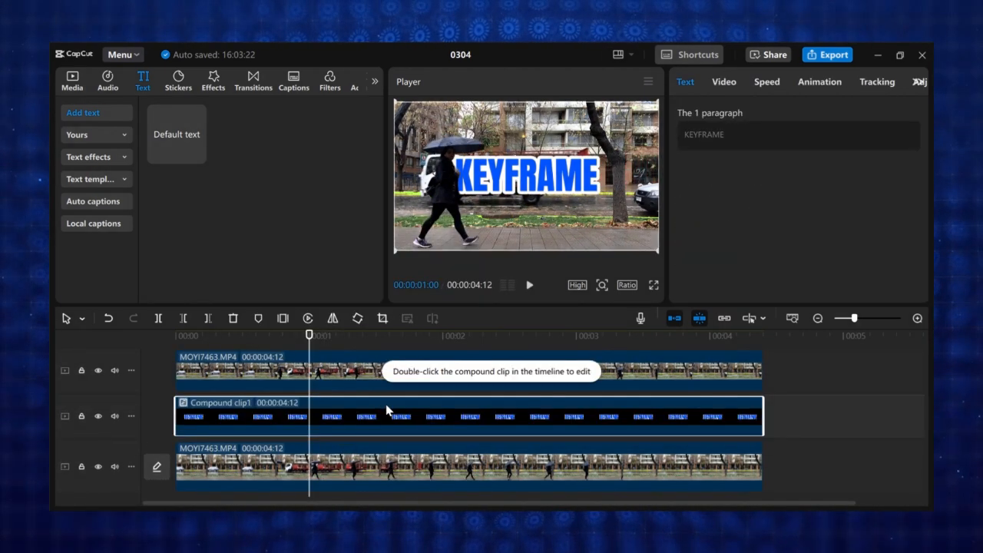
# Step: Add a Split mask to the KEYFRAME compound clip, rotated -90° at X -577, Y 86, and keyframe its settings at 00:00:01:00
pyautogui.click(726, 83)
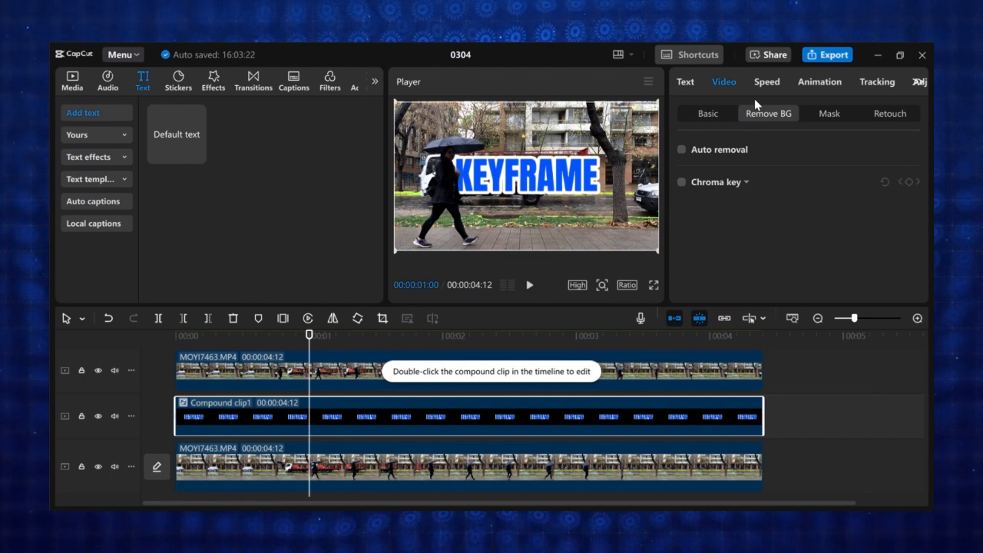
pyautogui.click(835, 113)
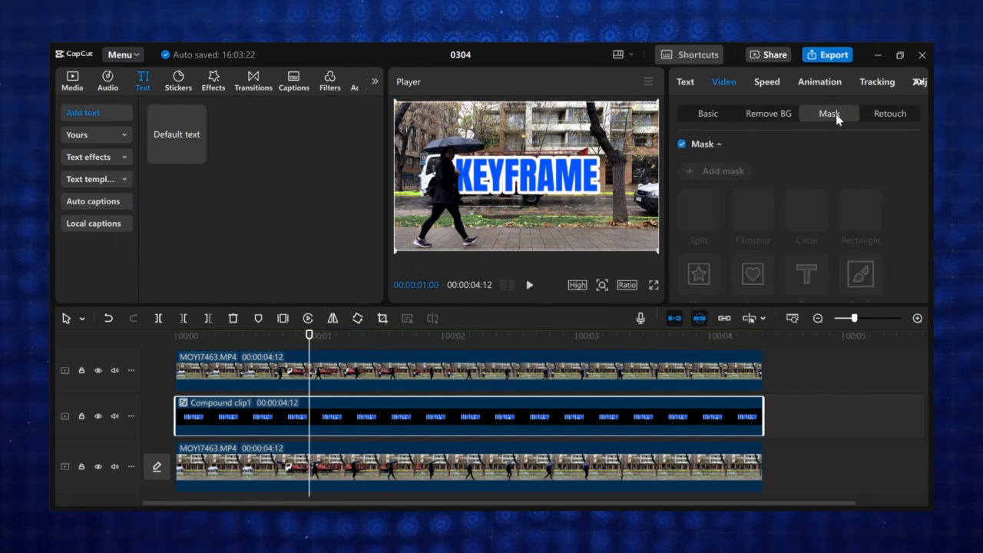
pyautogui.click(726, 172)
pyautogui.click(694, 212)
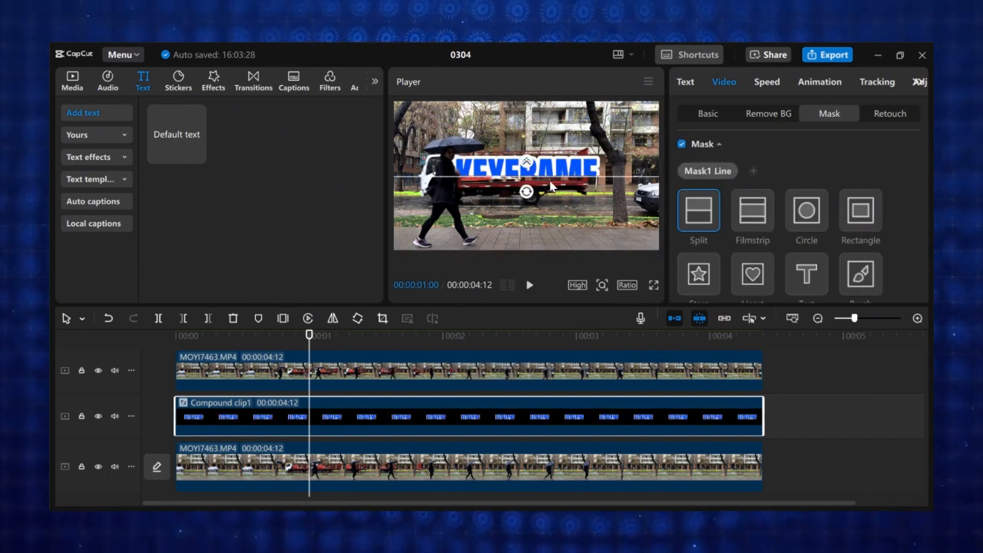
pyautogui.moveTo(526, 193); pyautogui.dragTo(555, 187)
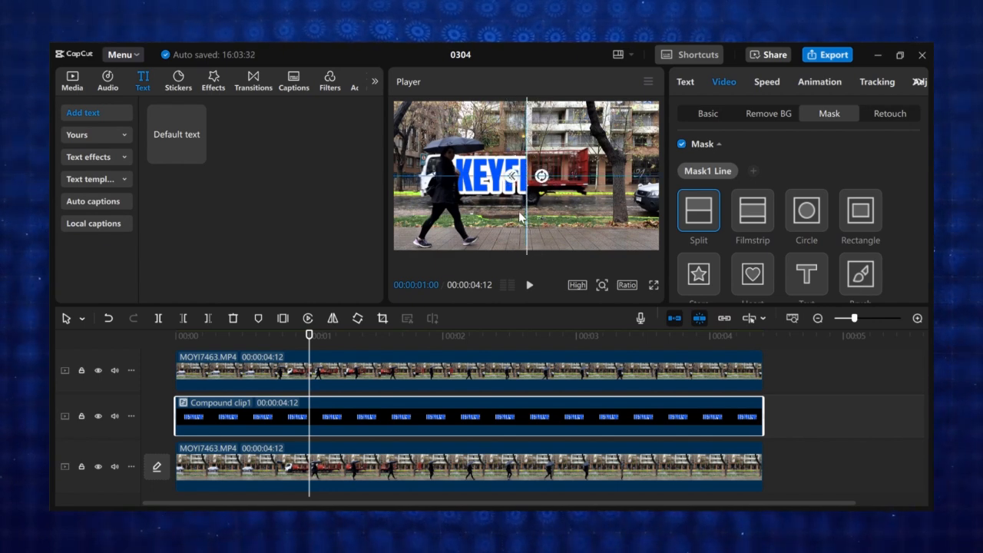
pyautogui.moveTo(520, 217); pyautogui.dragTo(447, 206)
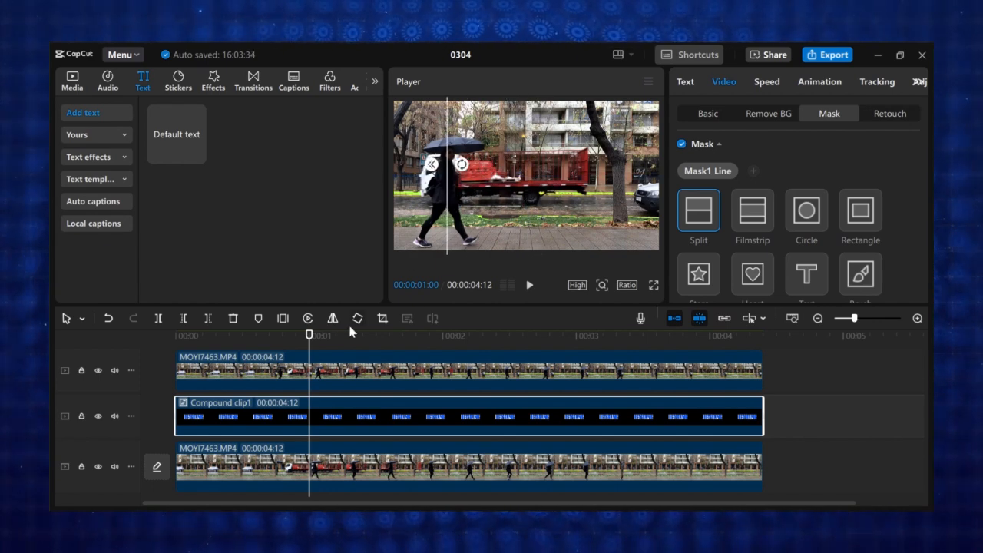
pyautogui.scroll(-5, 791, 259)
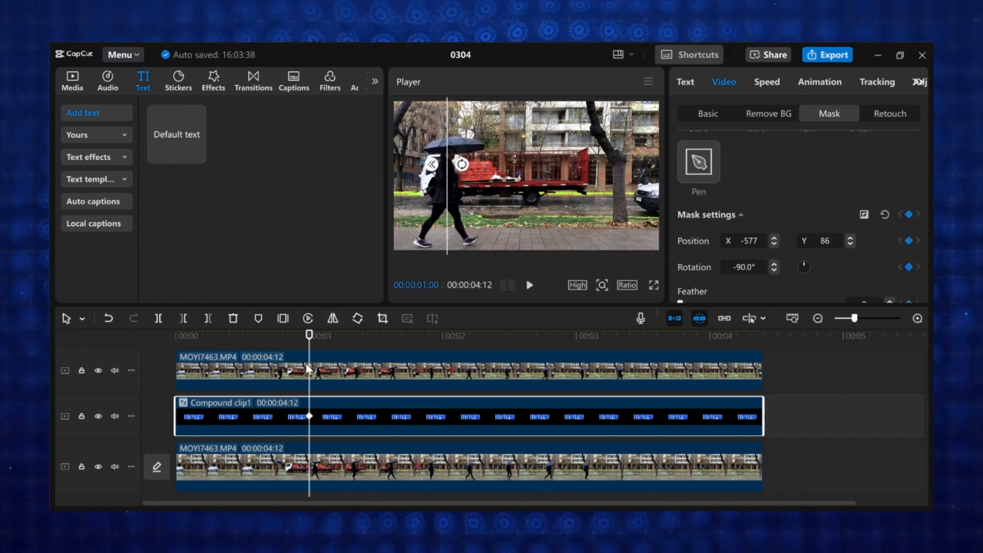
# Step: Keyframe the mask's position along the walker's path, starting with X -460, Y 50 at 00:00:01:06, and play the reveal
pyautogui.moveTo(309, 335); pyautogui.dragTo(336, 335)
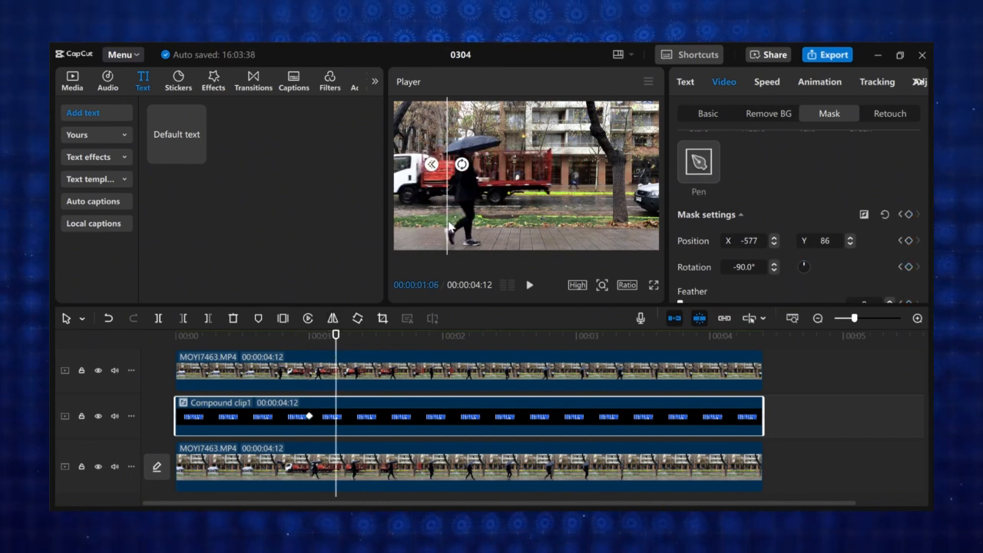
pyautogui.moveTo(449, 228); pyautogui.dragTo(466, 233)
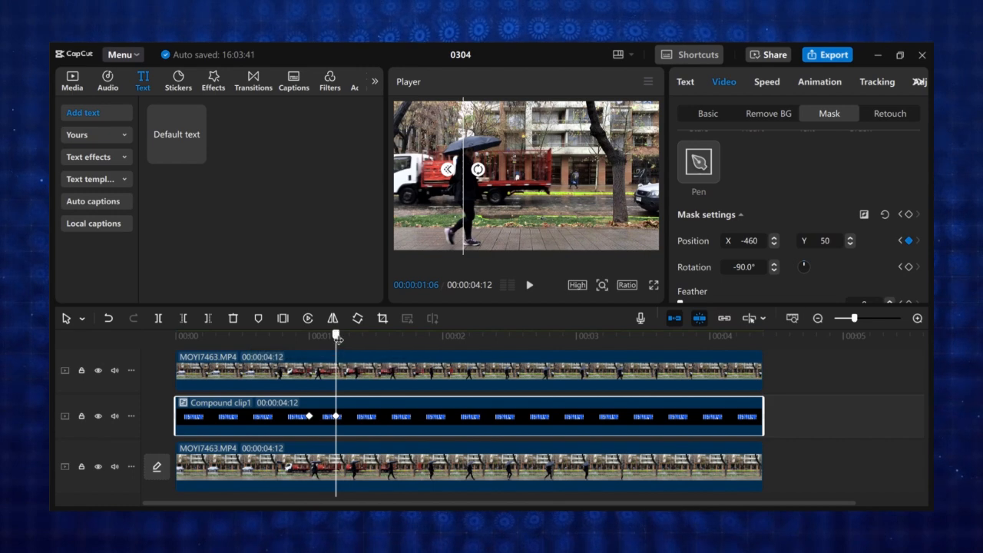
pyautogui.moveTo(337, 335); pyautogui.dragTo(372, 336)
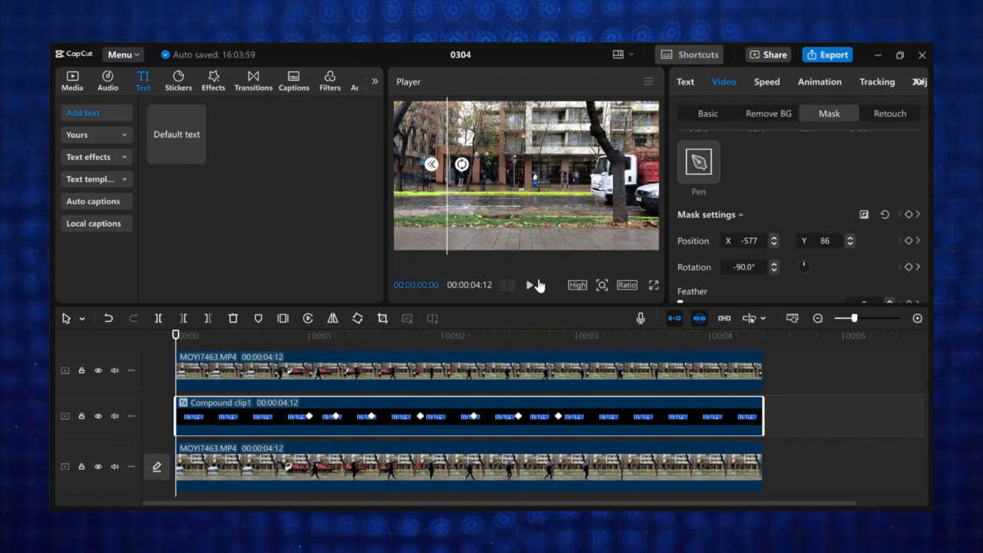
pyautogui.click(538, 285)
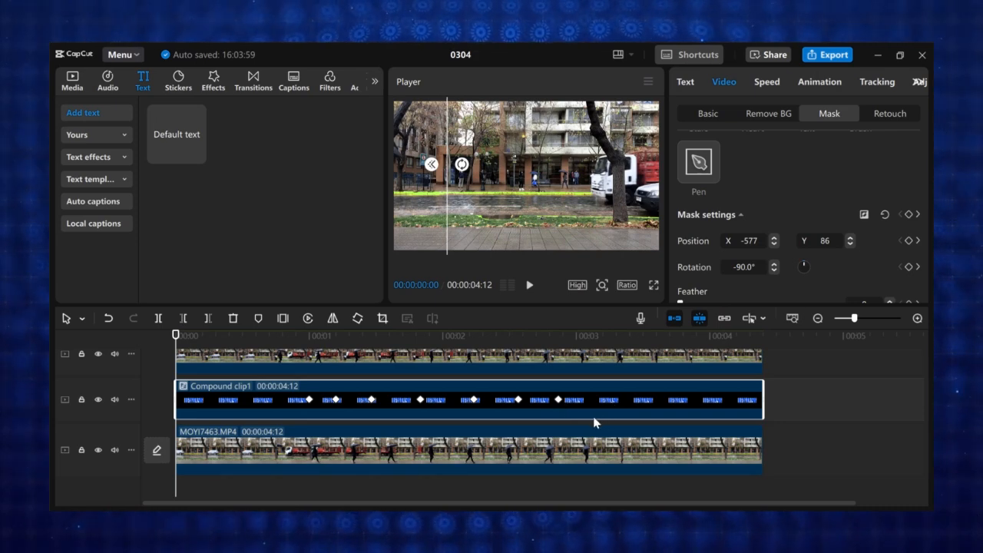
# Step: Remove the KEYFRAME compound clip and place a new default text between the two MOYI7463.MP4 tracks, extended to their full length
pyautogui.hotkey('ctrl', 'z')
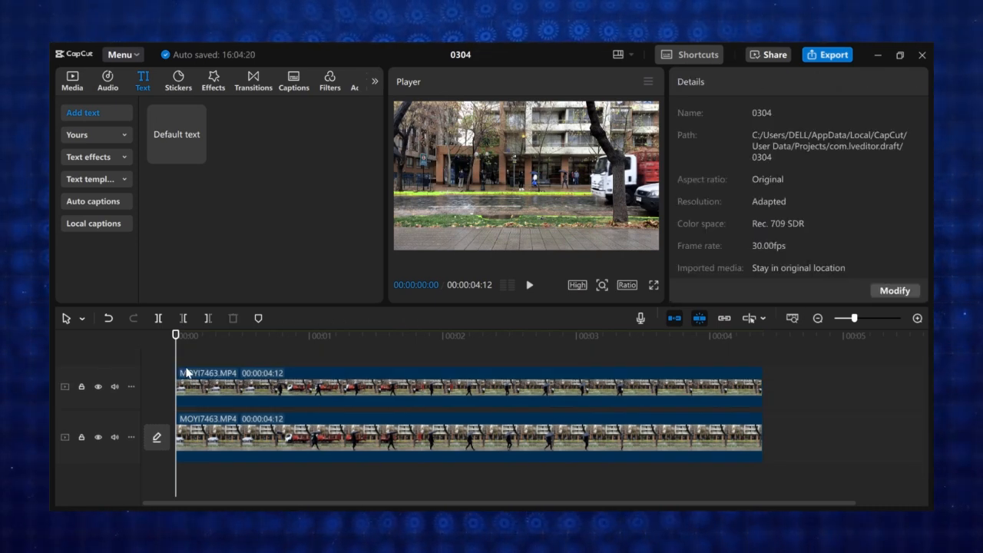
pyautogui.click(197, 155)
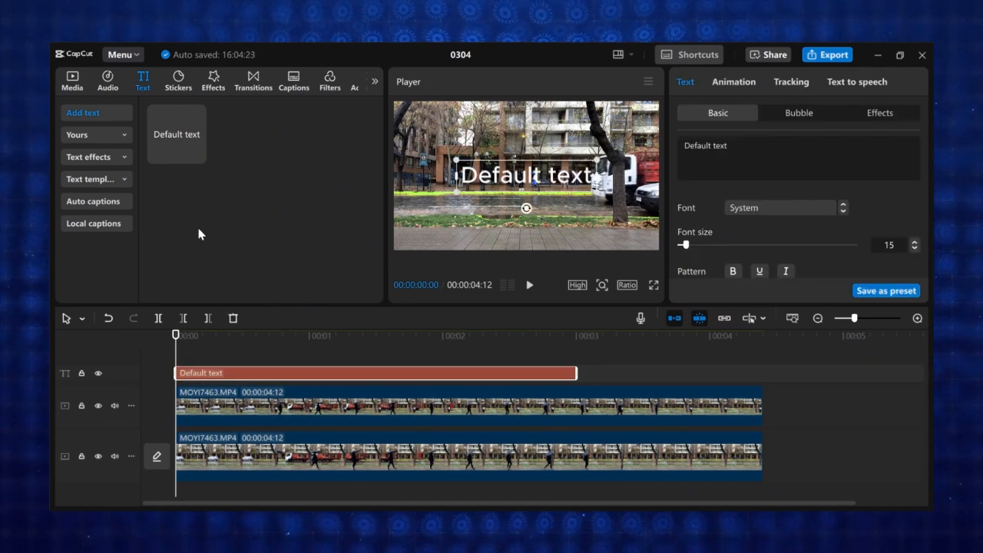
pyautogui.moveTo(251, 380); pyautogui.dragTo(240, 430)
pyautogui.moveTo(583, 418); pyautogui.dragTo(764, 418)
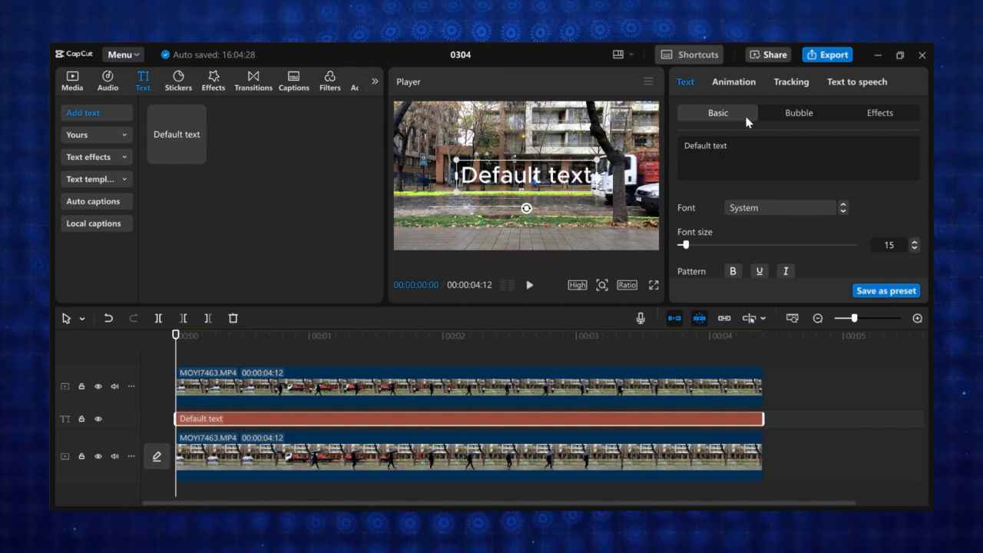
# Step: Change the text to TEXT WIPE in the Anton font, enlarge it and apply the orange preset style with a white outline
pyautogui.write('TEXT WIPE')
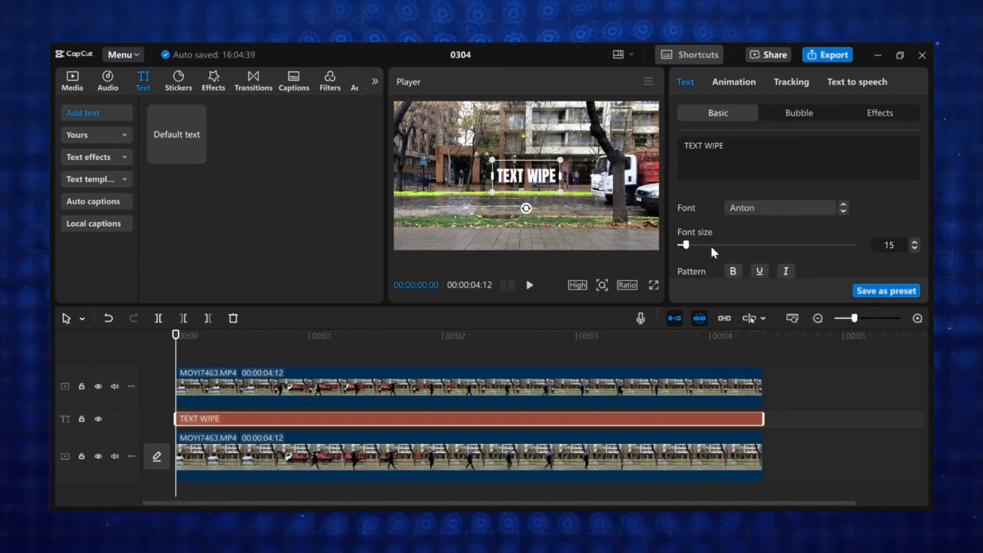
pyautogui.scroll(-3, 712, 252)
pyautogui.click(691, 240)
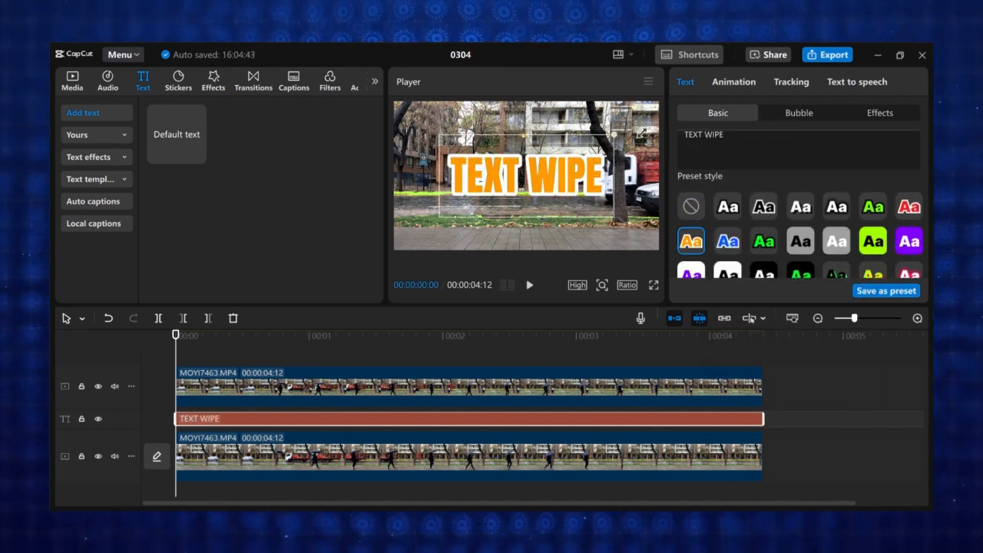
# Step: Place the TEXT WIPE text beside the walker at 00:00:00:27 and convert it into a compound clip
pyautogui.moveTo(176, 343); pyautogui.dragTo(295, 357)
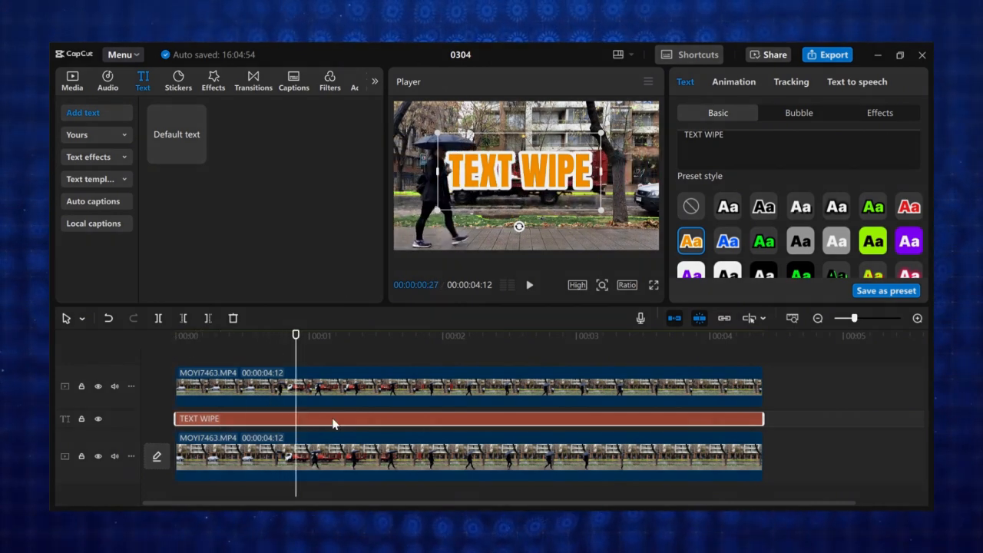
pyautogui.rightClick(332, 423)
pyautogui.click(391, 364)
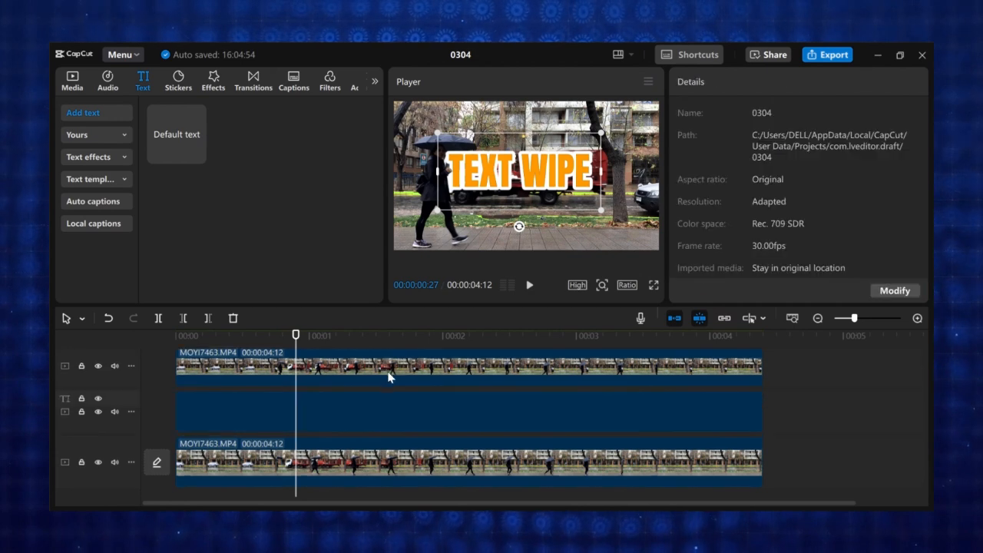
# Step: Add a Split mask to the TEXT WIPE compound clip, rotated 90° at X -654, Y 50, and keyframe its settings at 00:00:00:27
pyautogui.click(375, 408)
pyautogui.click(722, 83)
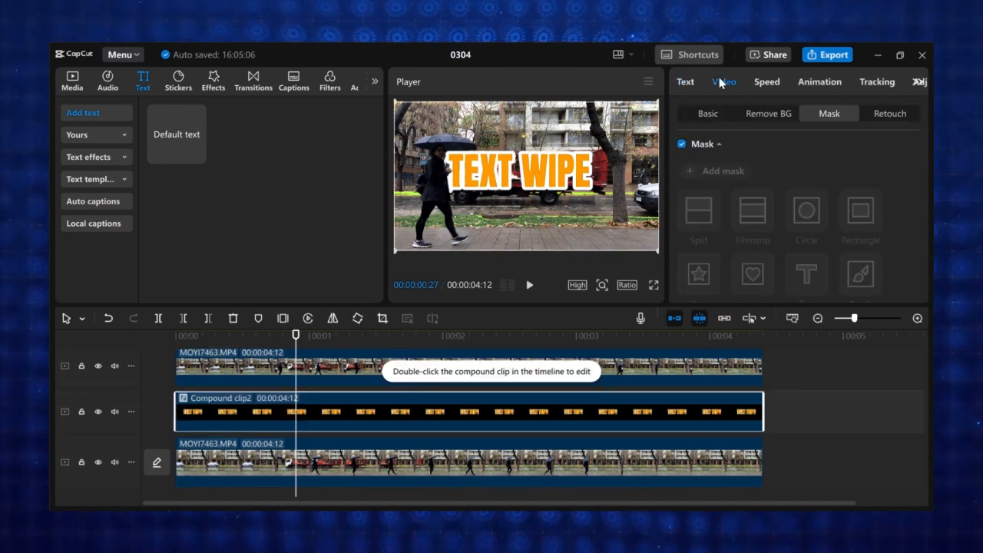
pyautogui.click(814, 114)
pyautogui.click(699, 170)
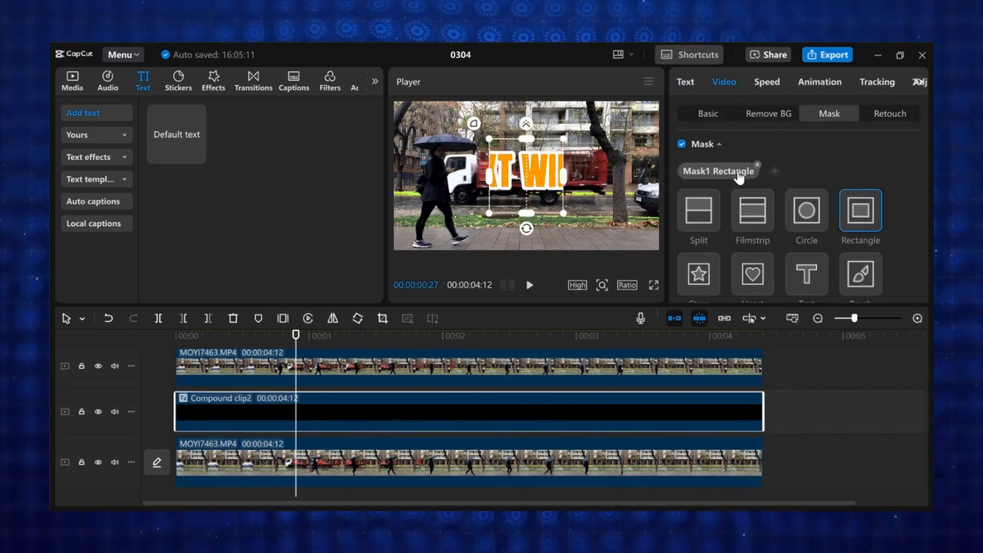
pyautogui.click(700, 212)
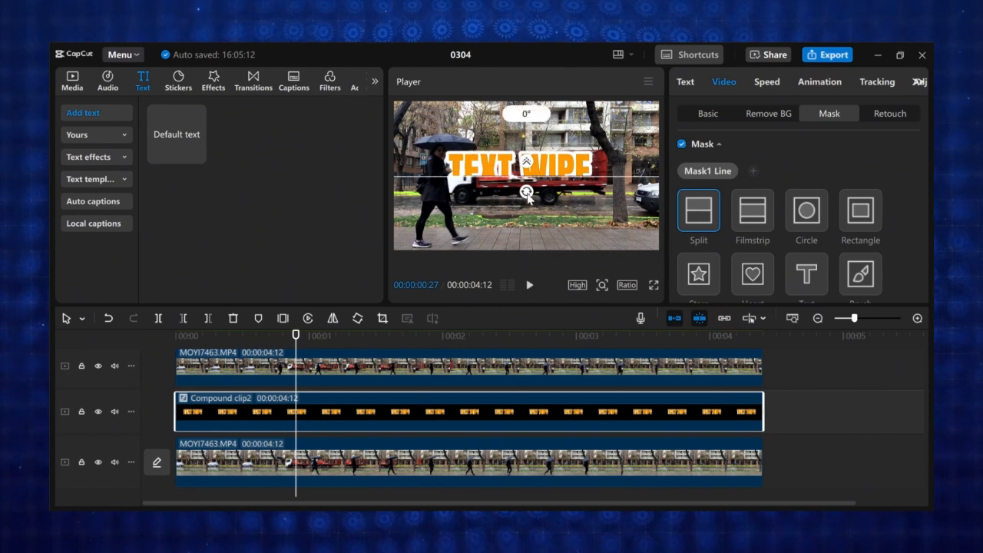
pyautogui.moveTo(528, 197); pyautogui.dragTo(435, 206)
pyautogui.scroll(-4, 859, 206)
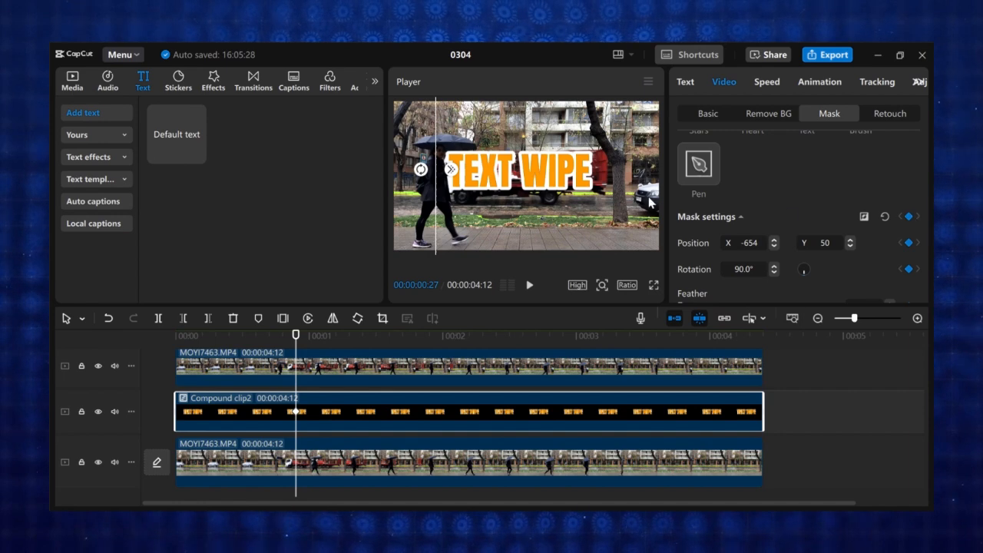
# Step: Keyframe the mask's position at intervals along the walker's path until the text is fully wiped away, and play the result
pyautogui.click(318, 335)
pyautogui.moveTo(435, 205); pyautogui.dragTo(608, 235)
pyautogui.click(341, 335)
pyautogui.click(362, 335)
pyautogui.click(367, 335)
pyautogui.click(401, 336)
pyautogui.click(435, 335)
pyautogui.click(469, 336)
pyautogui.click(492, 336)
pyautogui.click(516, 335)
pyautogui.click(544, 335)
pyautogui.click(581, 336)
pyautogui.click(209, 336)
pyautogui.press('space')
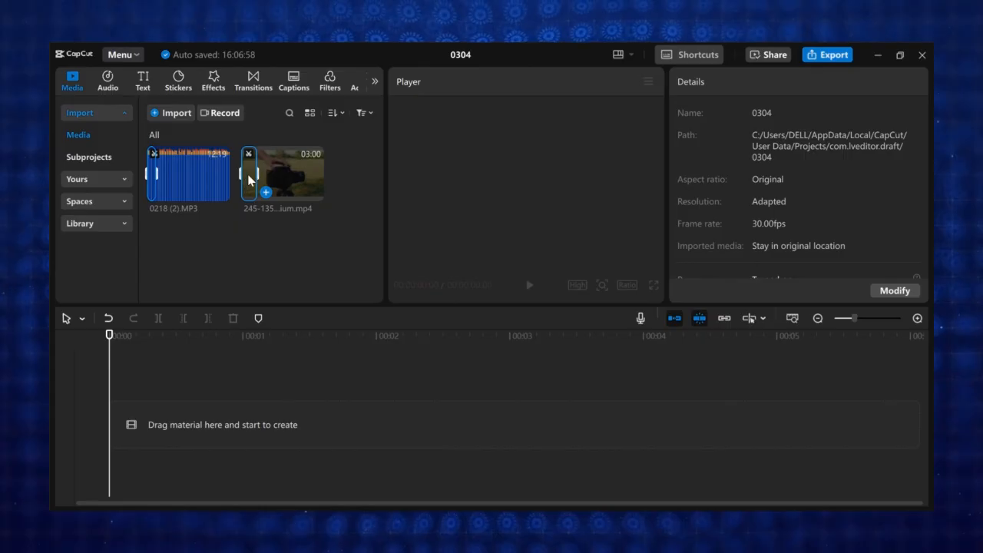
pyautogui.moveTo(249, 178); pyautogui.dragTo(187, 395)
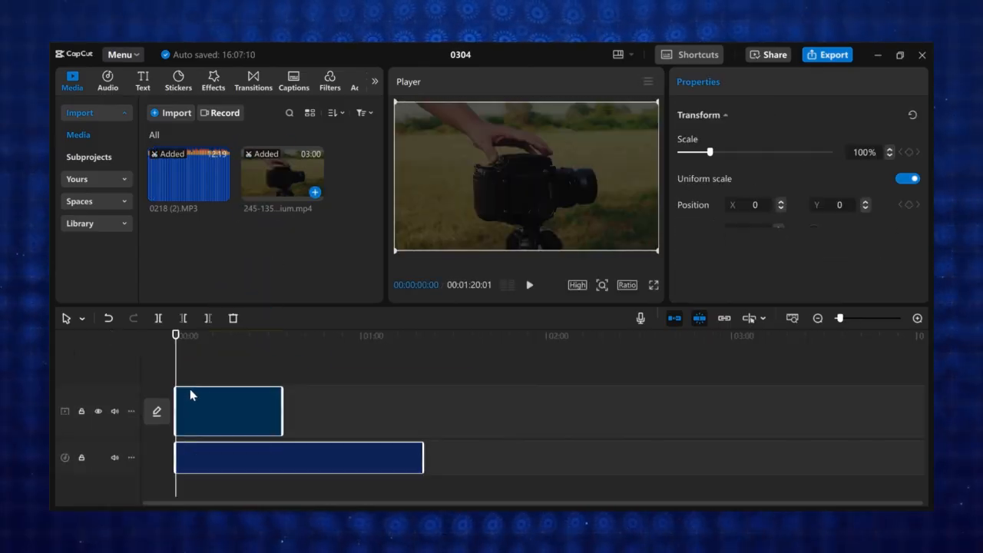
pyautogui.click(301, 394)
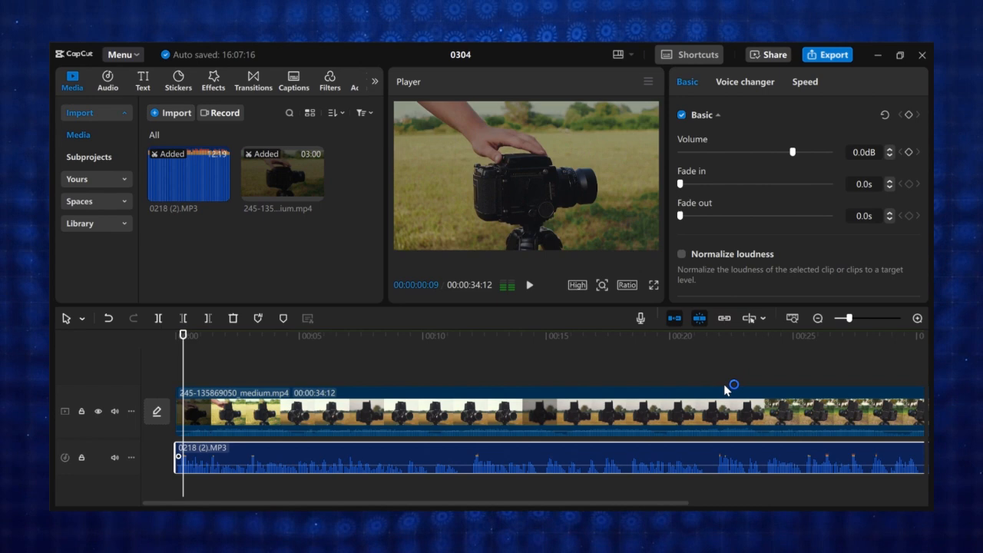
pyautogui.press('space')
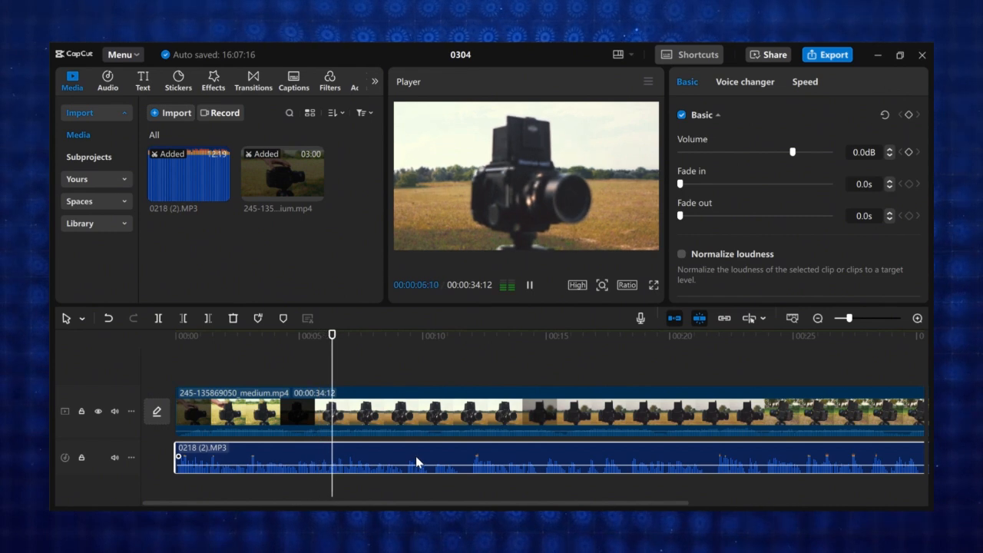
pyautogui.press('space')
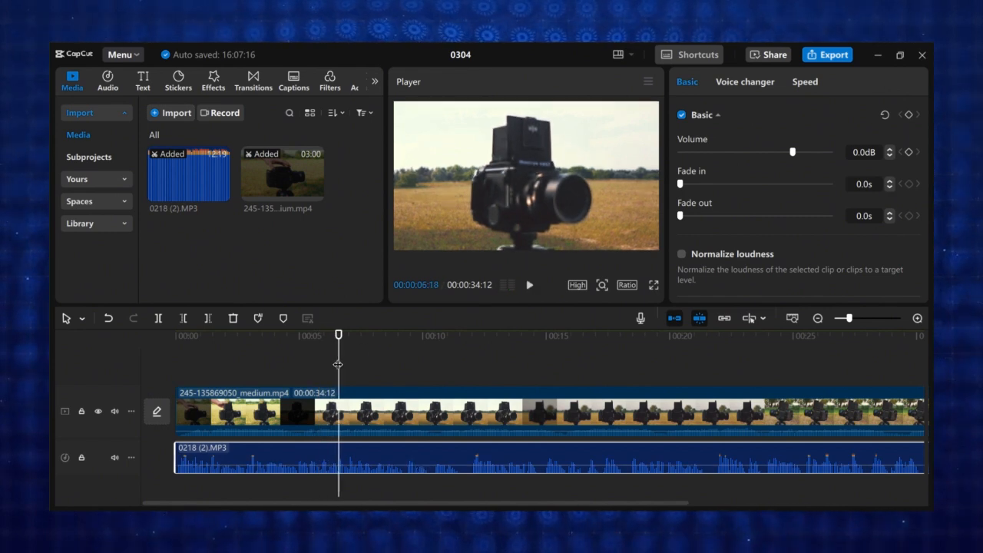
# Step: Add a volume keyframe to the 0218 (2).MP3 audio clip at 00:00:11:27
pyautogui.moveTo(338, 364); pyautogui.dragTo(469, 364)
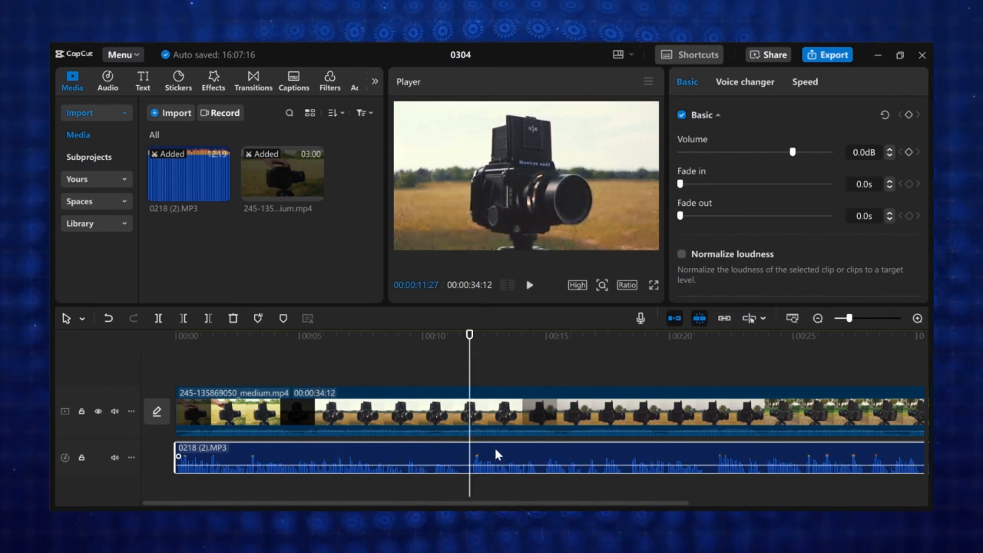
pyautogui.click(504, 422)
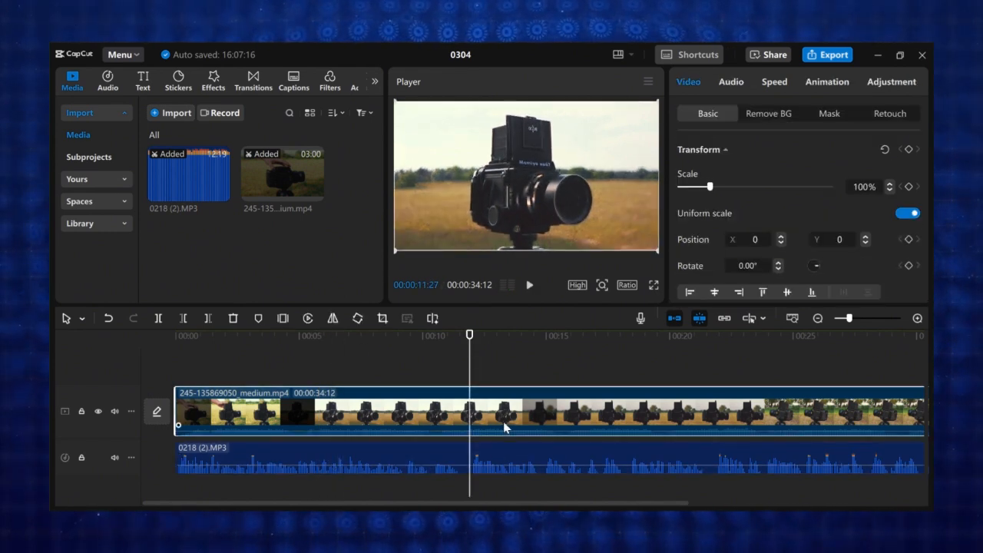
pyautogui.click(546, 452)
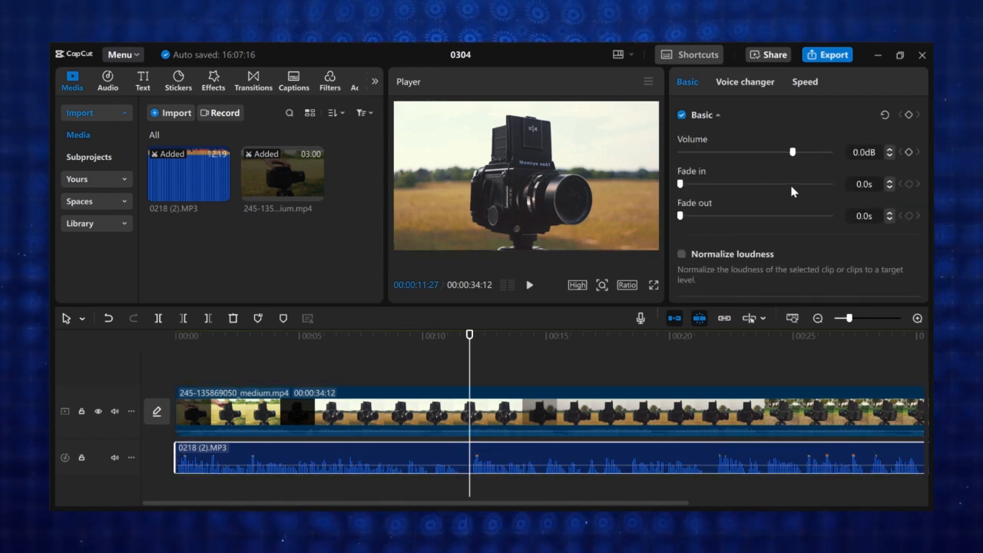
pyautogui.click(908, 152)
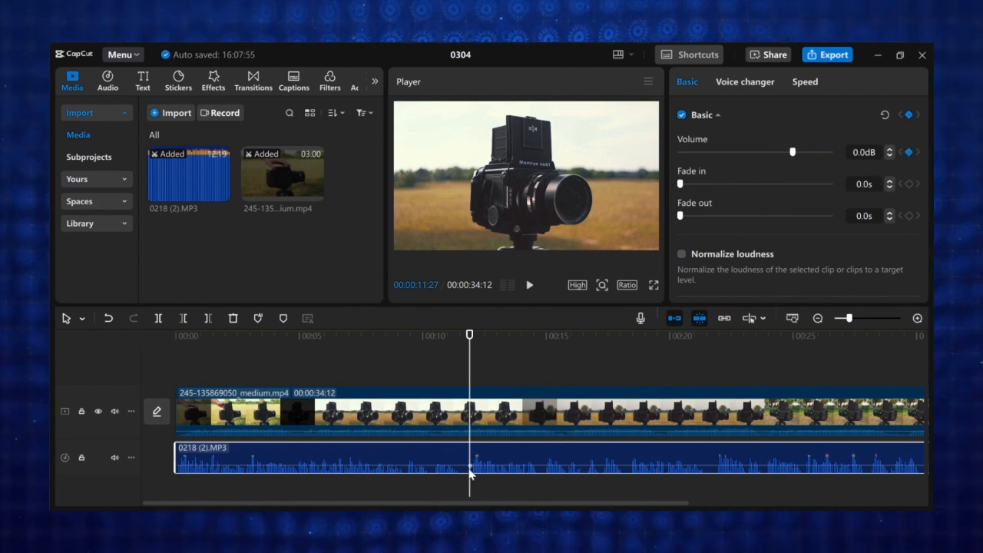
# Step: Lower the audio clip's volume to -∞ dB at 00:00:21:15 and play the fade from the first keyframe
pyautogui.moveTo(470, 353); pyautogui.dragTo(706, 388)
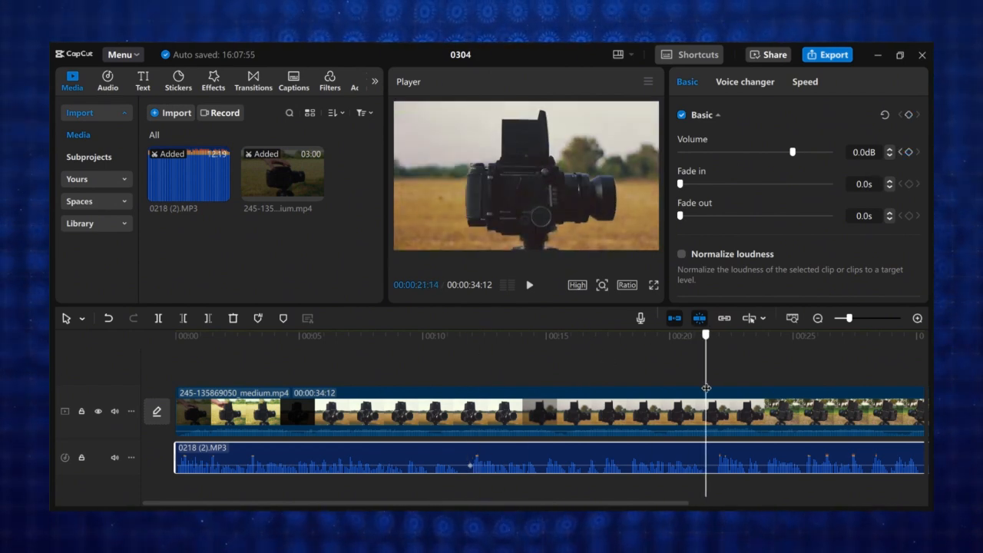
pyautogui.moveTo(793, 151); pyautogui.dragTo(753, 163)
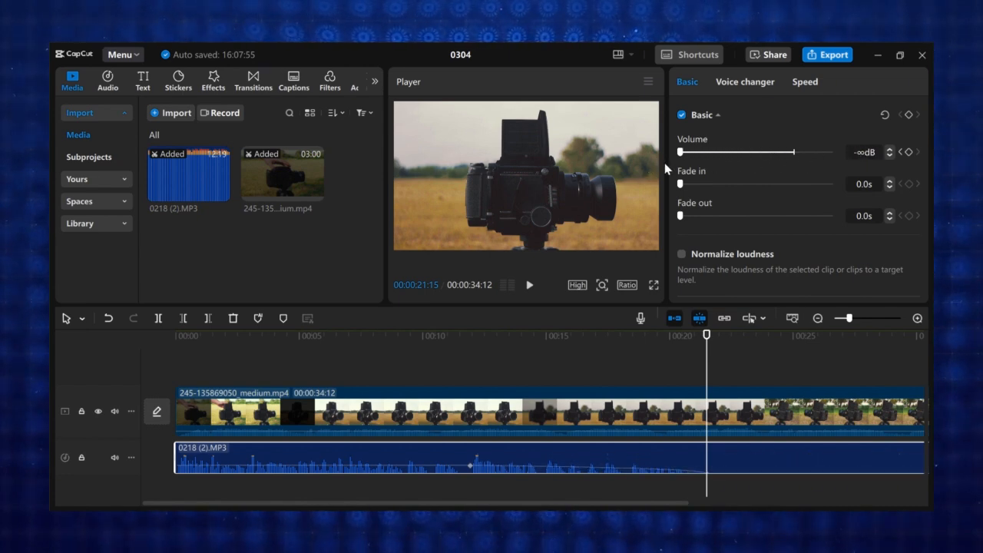
pyautogui.moveTo(714, 379); pyautogui.dragTo(470, 391)
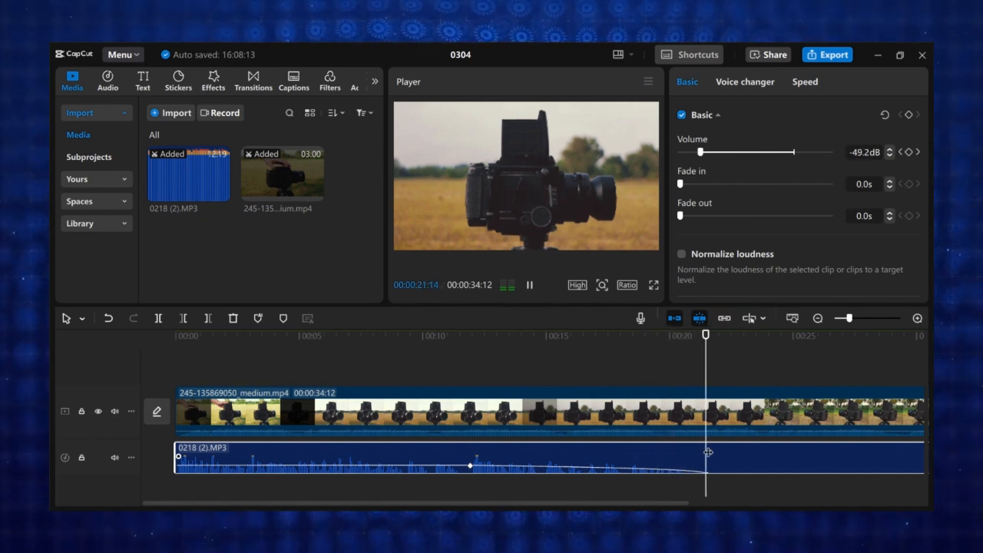
# Step: Raise the 0218 (2).MP3 audio clip's volume again at 00:00:26:10
pyautogui.click(797, 356)
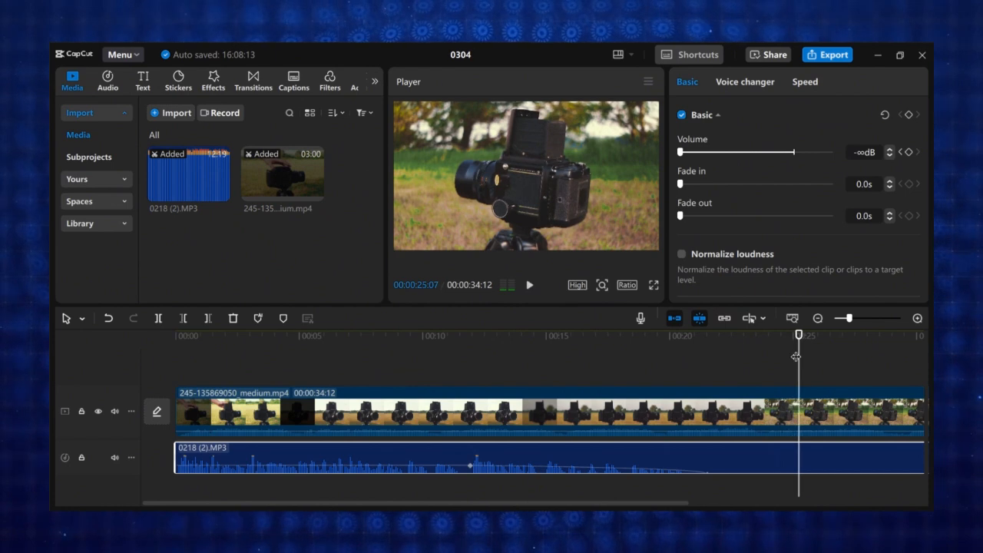
pyautogui.moveTo(800, 364); pyautogui.dragTo(826, 383)
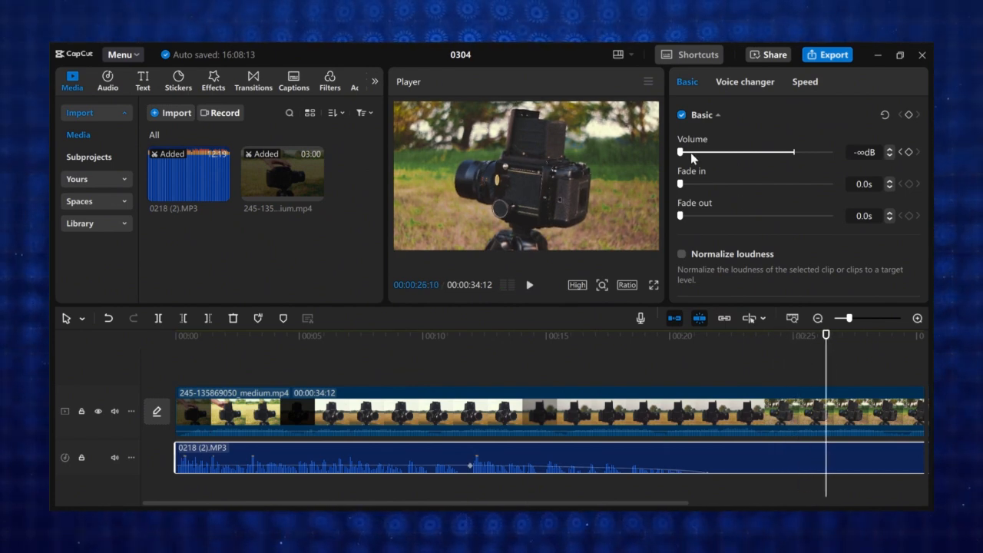
pyautogui.moveTo(683, 153); pyautogui.dragTo(724, 152)
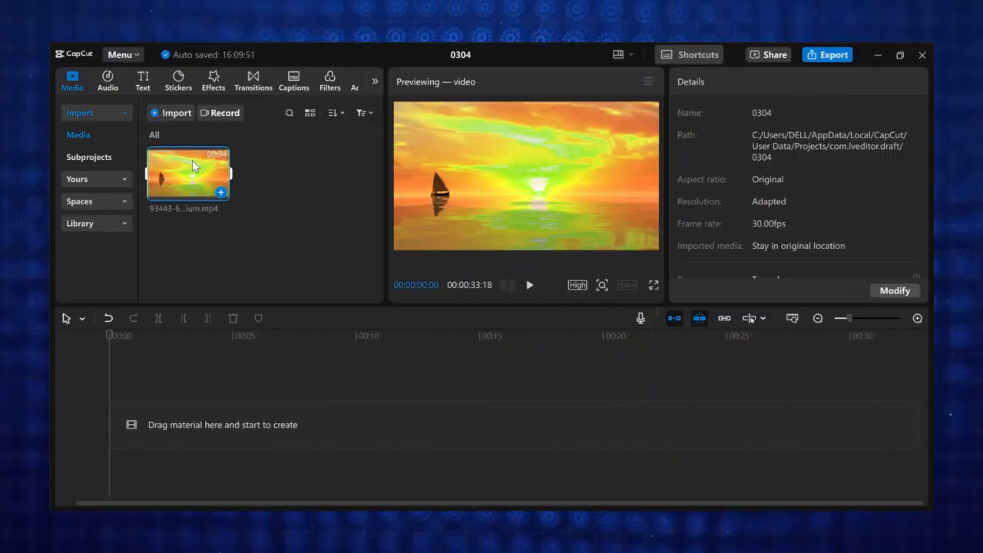
pyautogui.moveTo(192, 166); pyautogui.dragTo(223, 411)
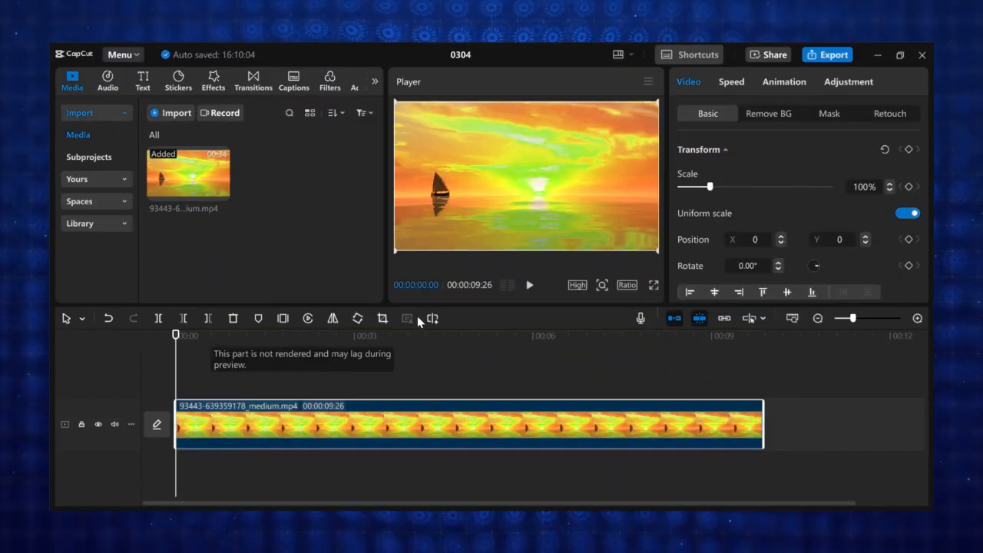
pyautogui.click(529, 289)
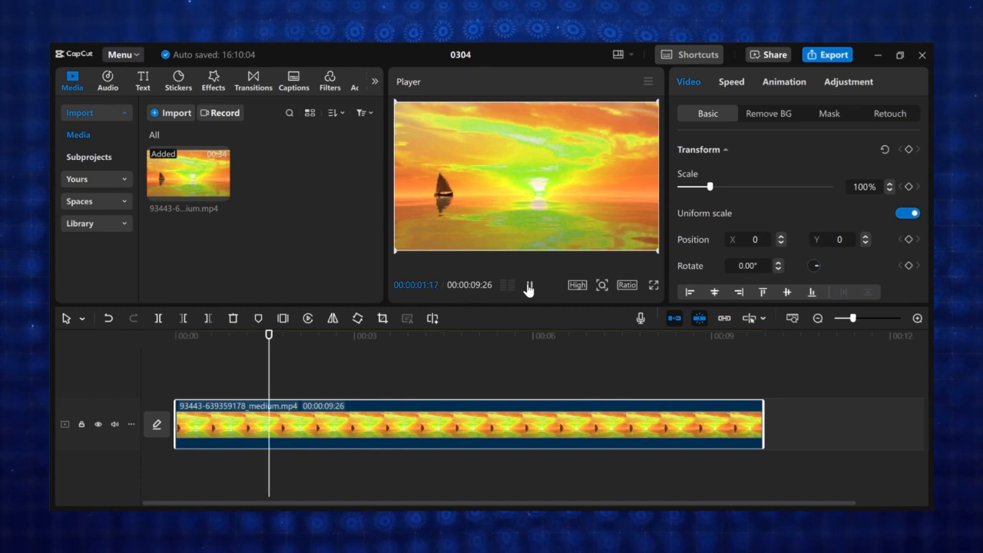
pyautogui.click(223, 378)
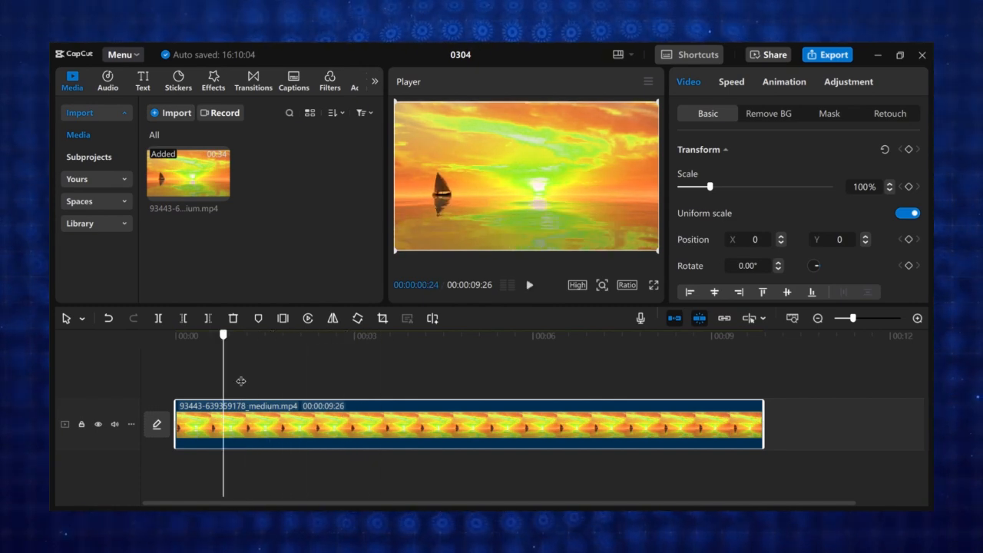
pyautogui.click(245, 388)
pyautogui.moveTo(247, 387); pyautogui.dragTo(172, 405)
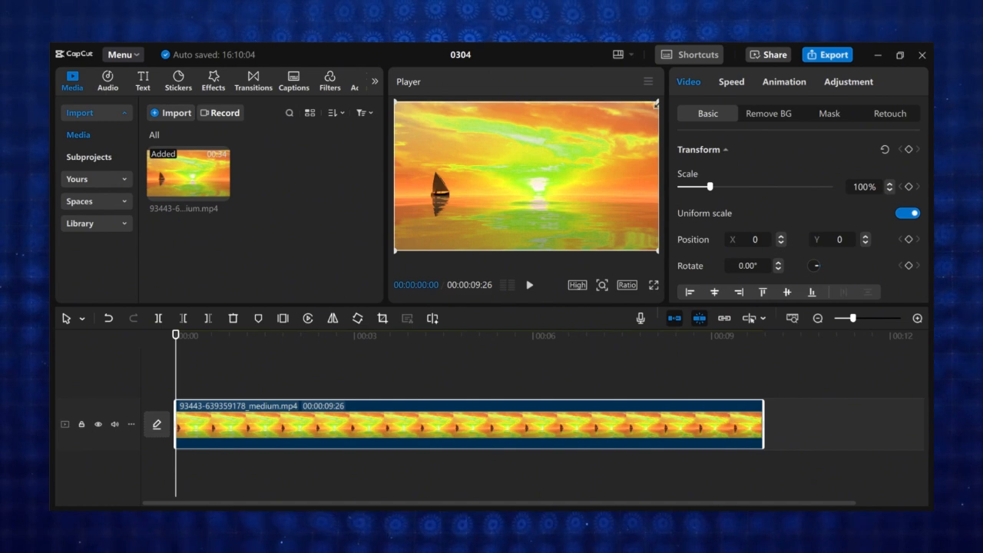
# Step: Enlarge the sunset video to 127%, shift it to X 510, and add a position keyframe at 00:00:00:00
pyautogui.moveTo(657, 103); pyautogui.dragTo(713, 77)
pyautogui.moveTo(558, 165)
pyautogui.mouseDown()
pyautogui.moveTo(515, 163)
pyautogui.moveTo(547, 169)
pyautogui.mouseUp()
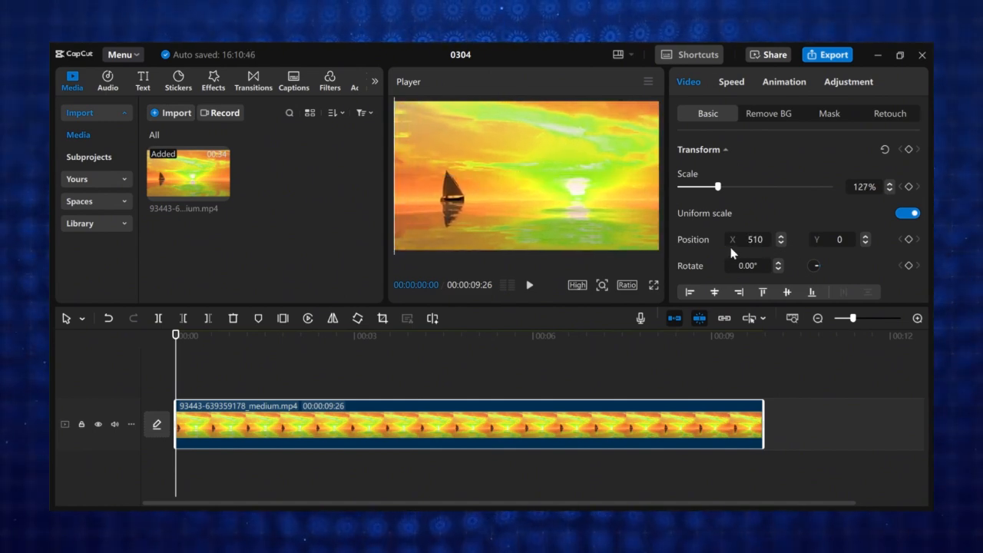
pyautogui.click(910, 239)
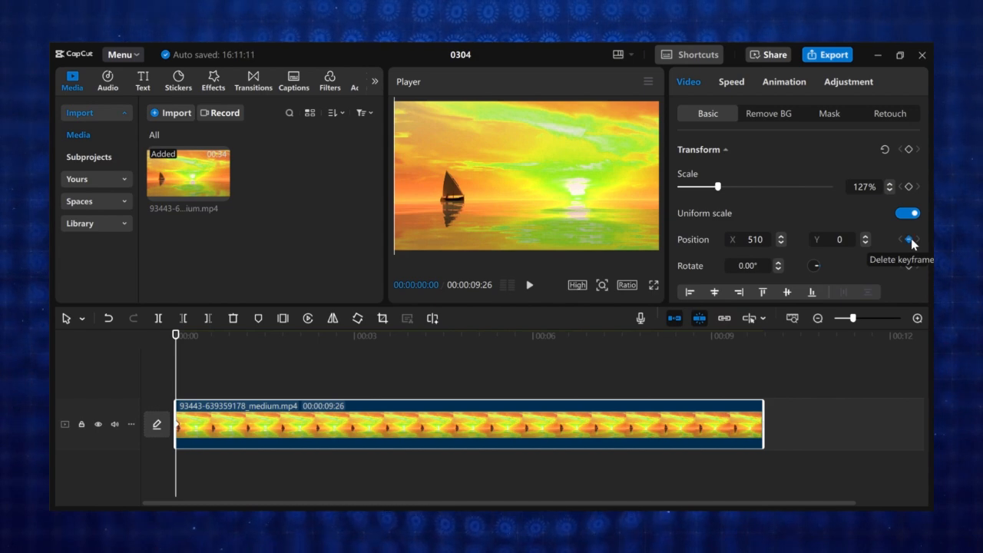
# Step: Keyframe the sunset video's position at X -510 at 00:00:02:27 and play the pan from the start
pyautogui.moveTo(177, 375); pyautogui.dragTo(348, 385)
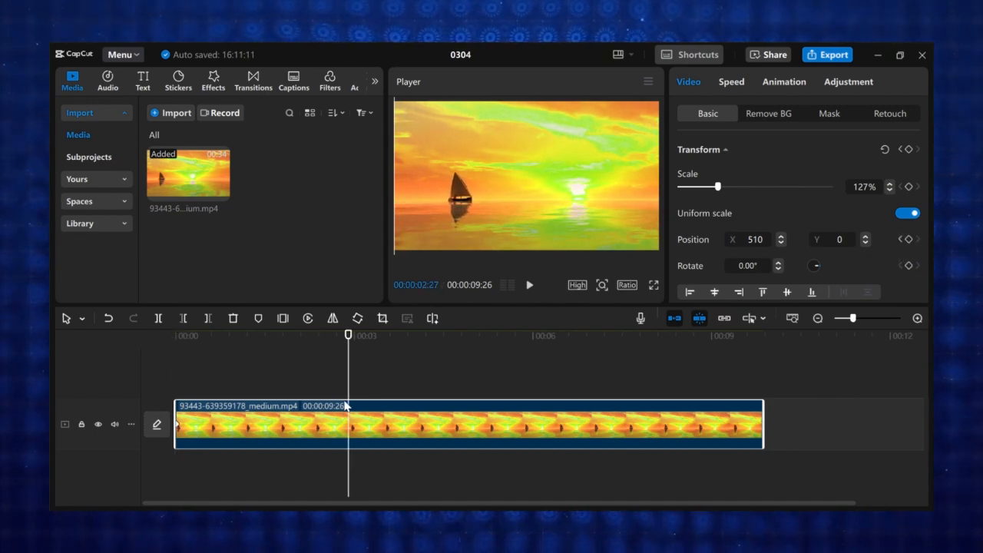
pyautogui.moveTo(571, 212); pyautogui.dragTo(505, 209)
pyautogui.click(159, 351)
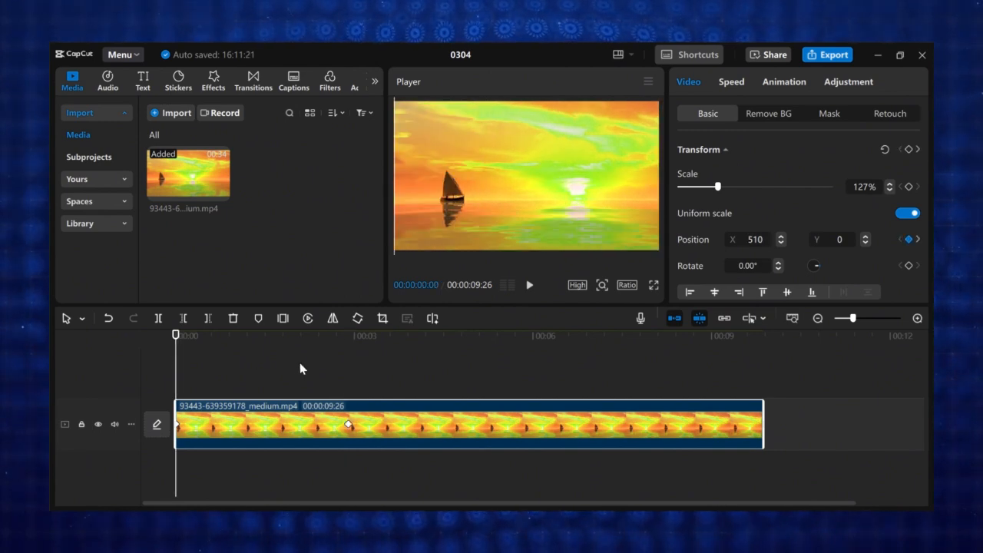
pyautogui.press('space')
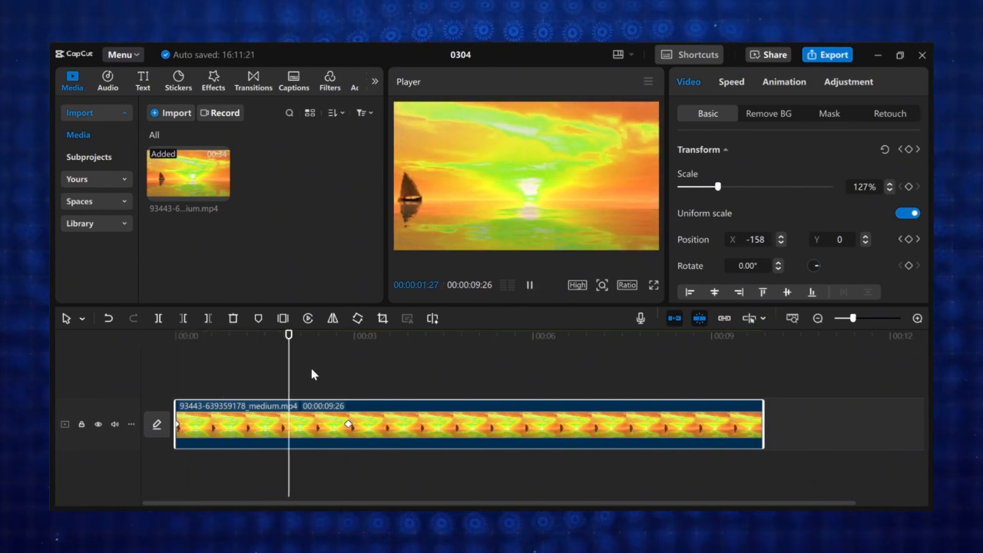
pyautogui.press('space')
pyautogui.click(233, 421)
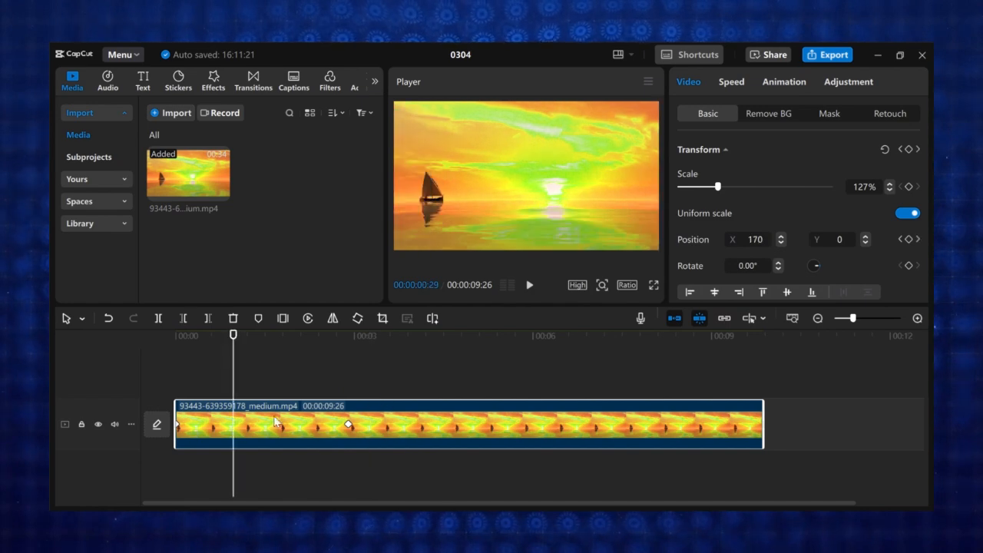
# Step: Move the second position keyframe close to the end of the sunset clip and play the slower pan
pyautogui.click(348, 424)
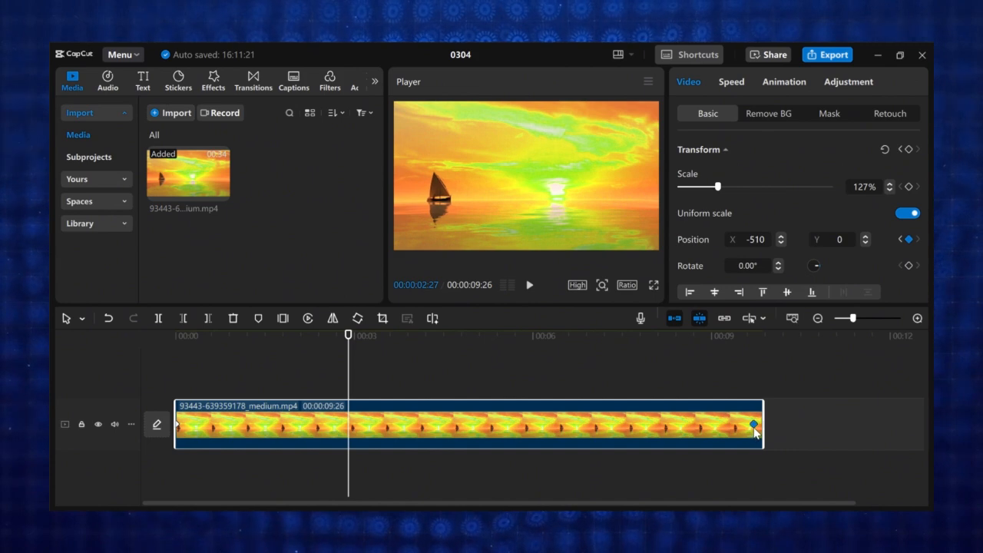
pyautogui.moveTo(343, 374); pyautogui.dragTo(158, 395)
pyautogui.press('space')
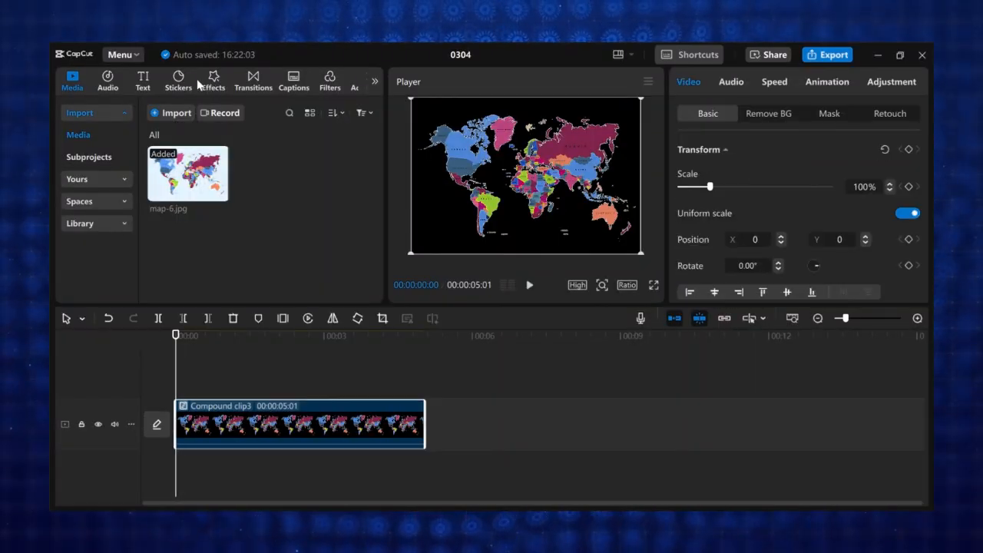
# Step: Add a default text clip over the map for the map clip's full length and replace its text with a row of dashes
pyautogui.click(141, 82)
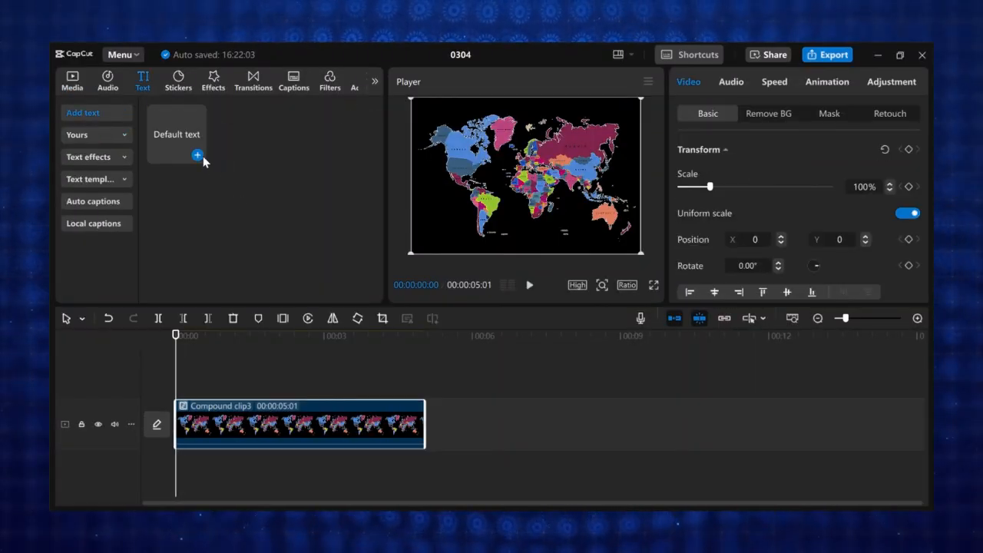
pyautogui.click(198, 156)
pyautogui.moveTo(325, 391); pyautogui.dragTo(421, 388)
pyautogui.press('BackSpace')
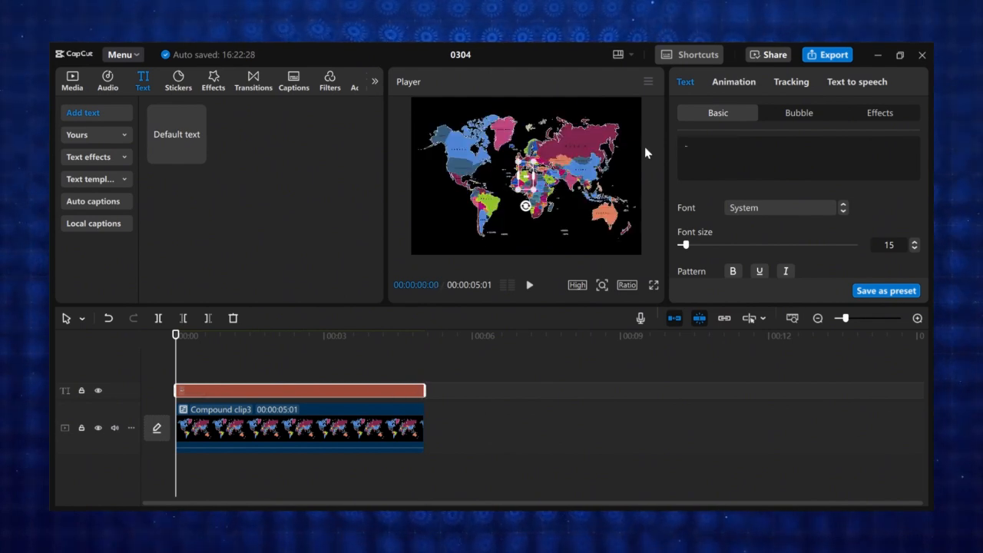
pyautogui.write('------------')
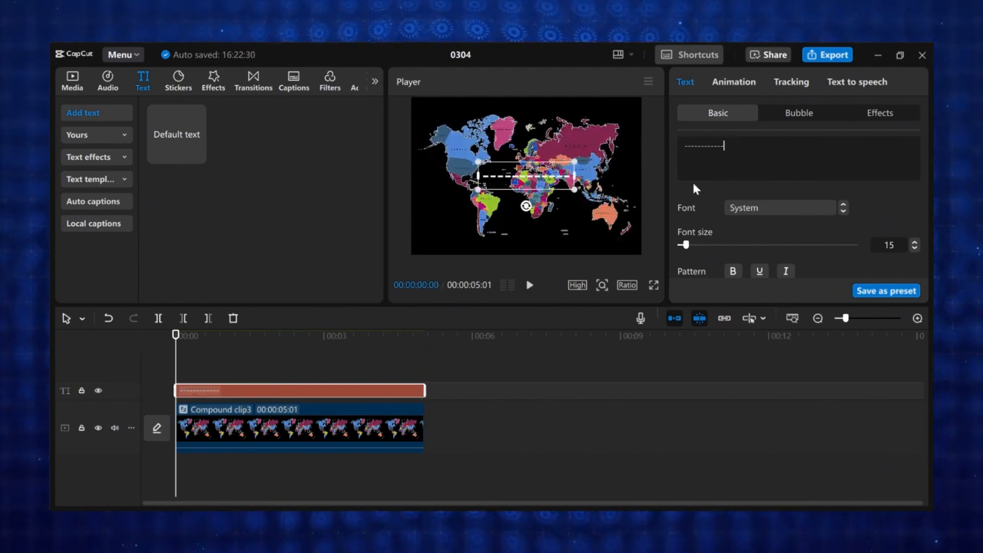
pyautogui.write('--')
# Step: Rotate and place the dashed text between China and Australia, and curve it with a strength of 87°
pyautogui.moveTo(525, 206); pyautogui.dragTo(568, 214)
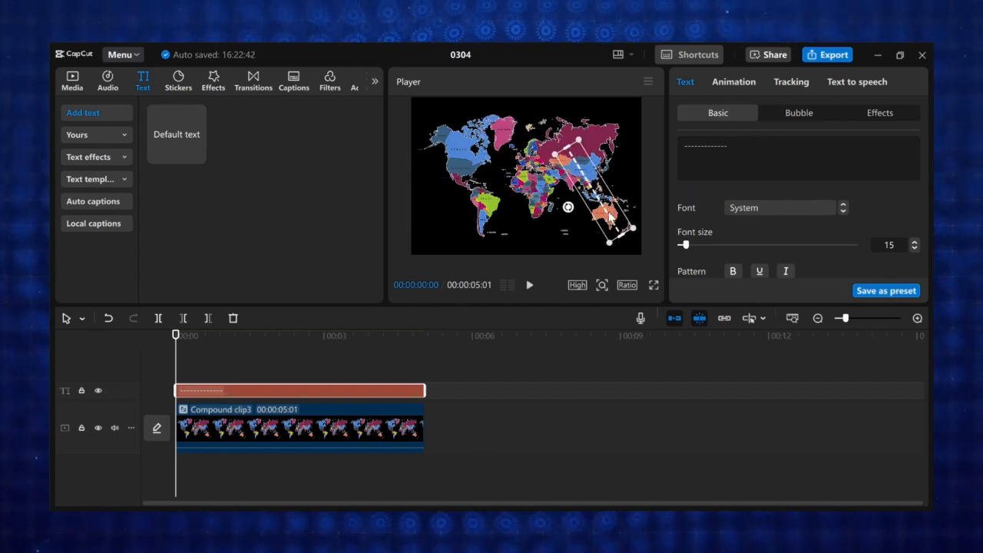
pyautogui.scroll(-8, 752, 225)
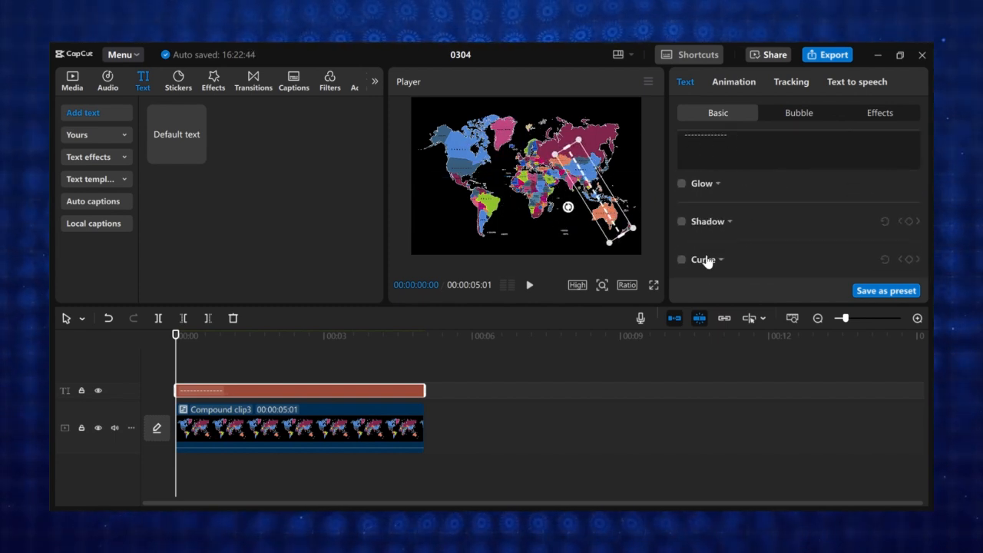
pyautogui.click(682, 260)
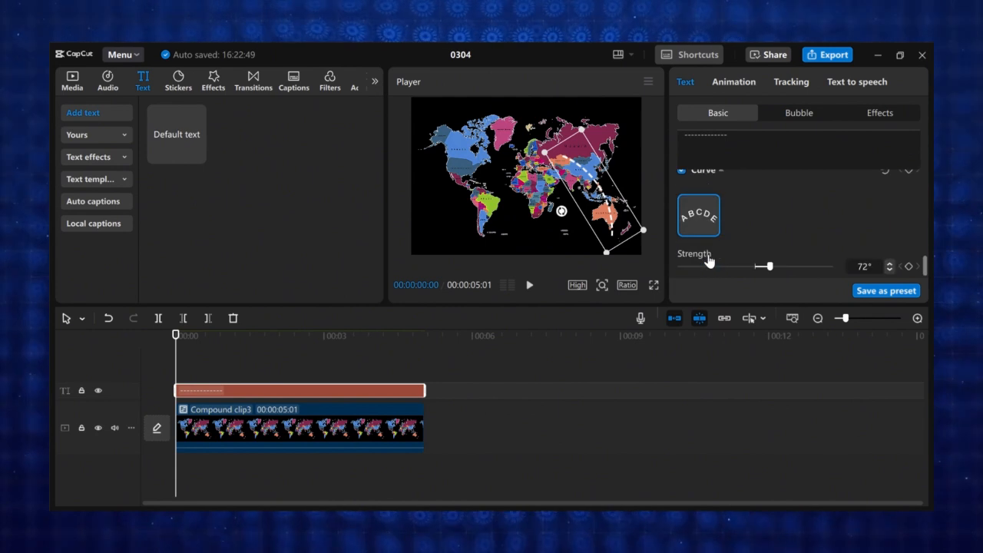
pyautogui.moveTo(770, 261); pyautogui.dragTo(772, 262)
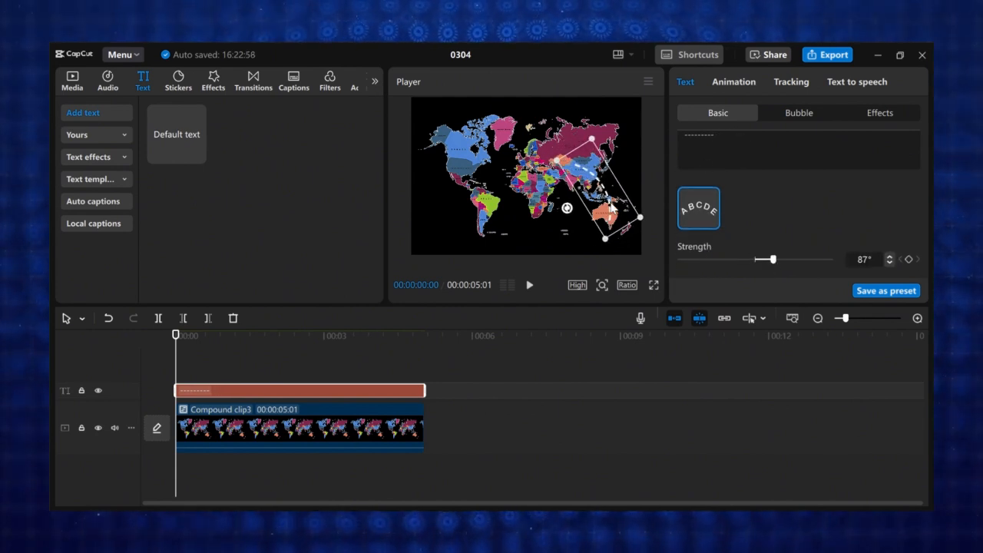
# Step: Turn the dashed text clip into a compound clip
pyautogui.click(602, 285)
pyautogui.moveTo(575, 310); pyautogui.dragTo(592, 309)
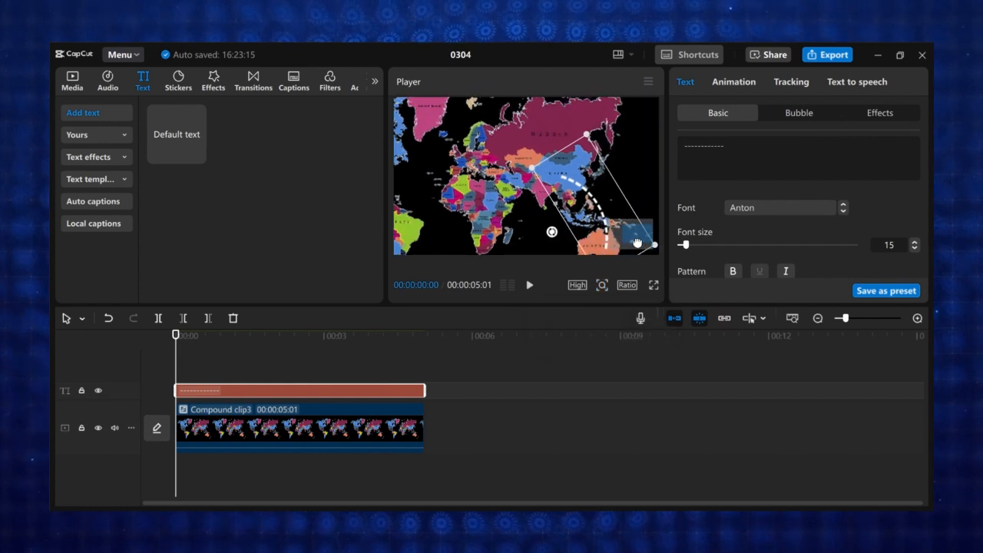
pyautogui.scroll(-2, 639, 244)
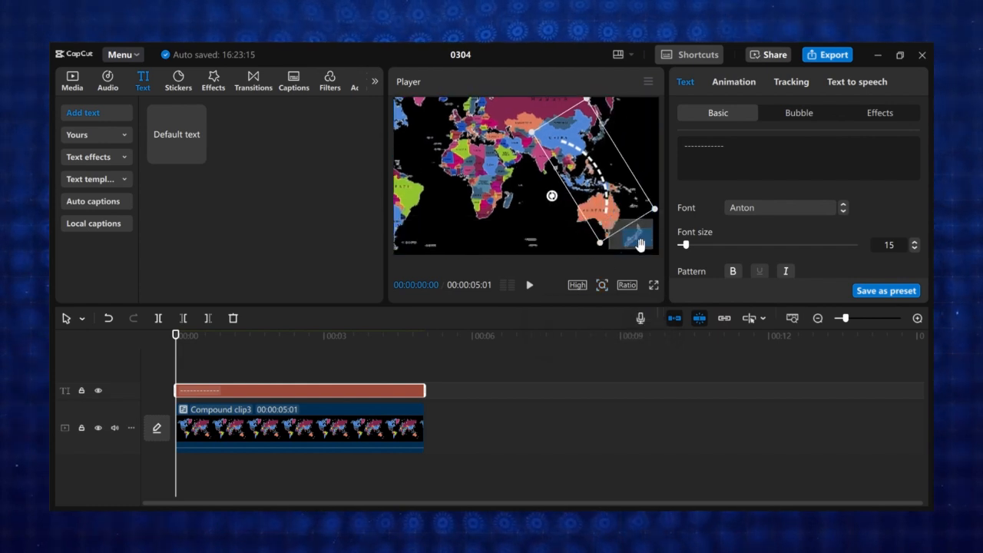
pyautogui.rightClick(333, 395)
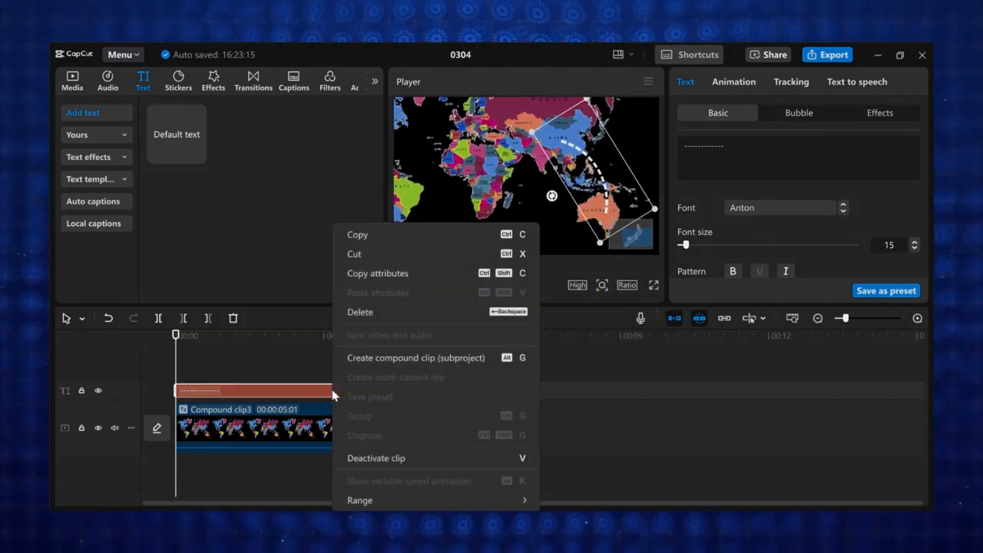
pyautogui.click(371, 356)
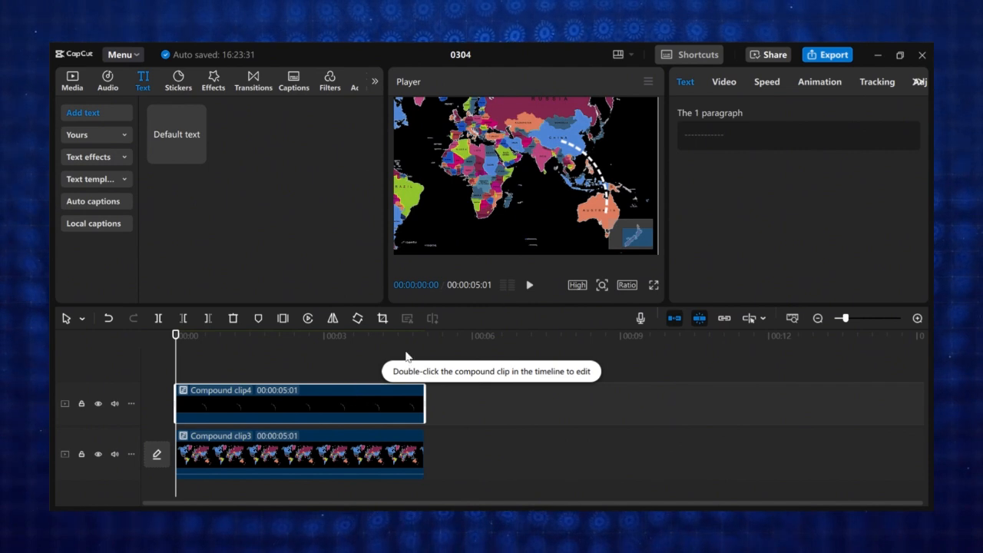
# Step: Apply a Split mask to the dashed-line compound clip
pyautogui.click(734, 86)
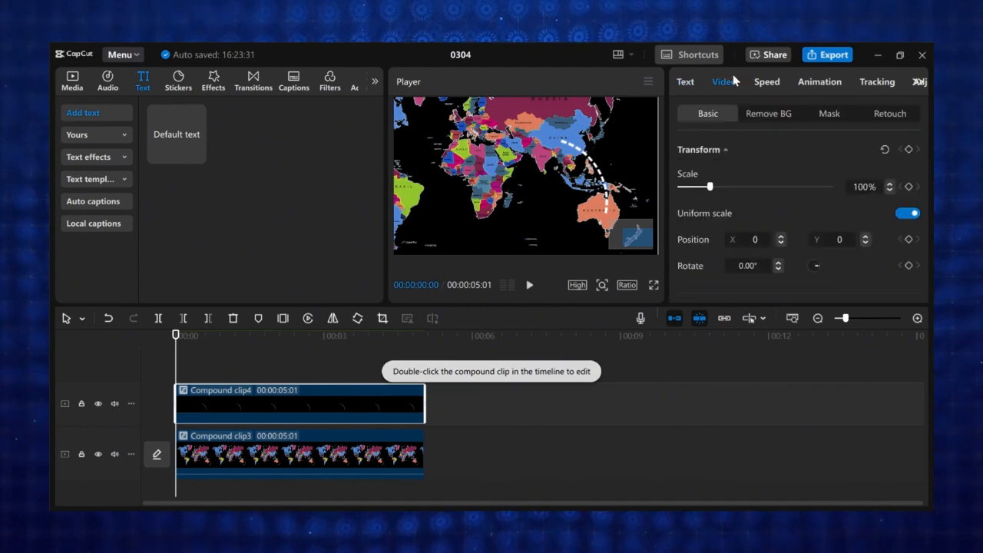
pyautogui.click(827, 113)
pyautogui.click(725, 171)
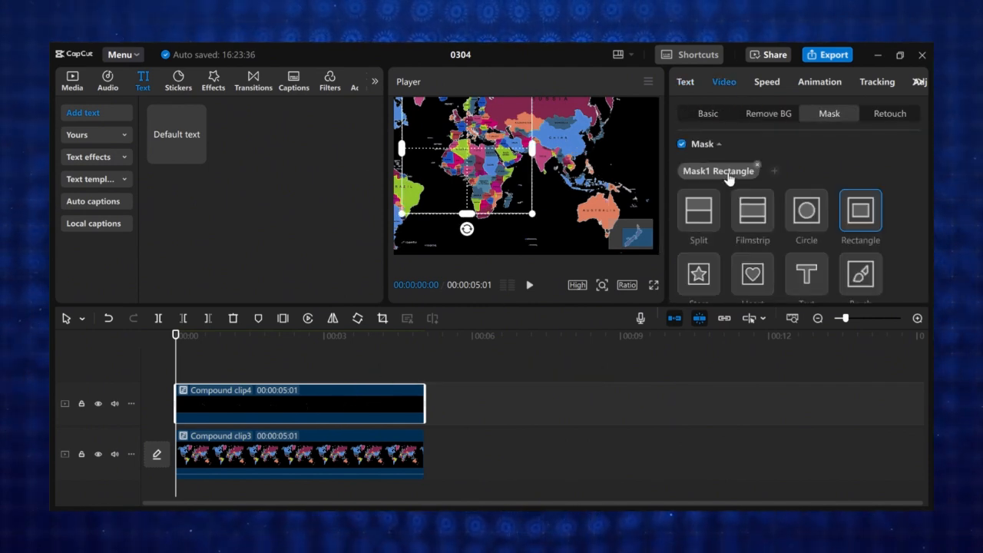
pyautogui.click(712, 219)
# Step: Place the mask line at X 200, Y -401 with 180° rotation, and keyframe all mask settings at 00:00:00:00
pyautogui.moveTo(477, 154); pyautogui.dragTo(507, 213)
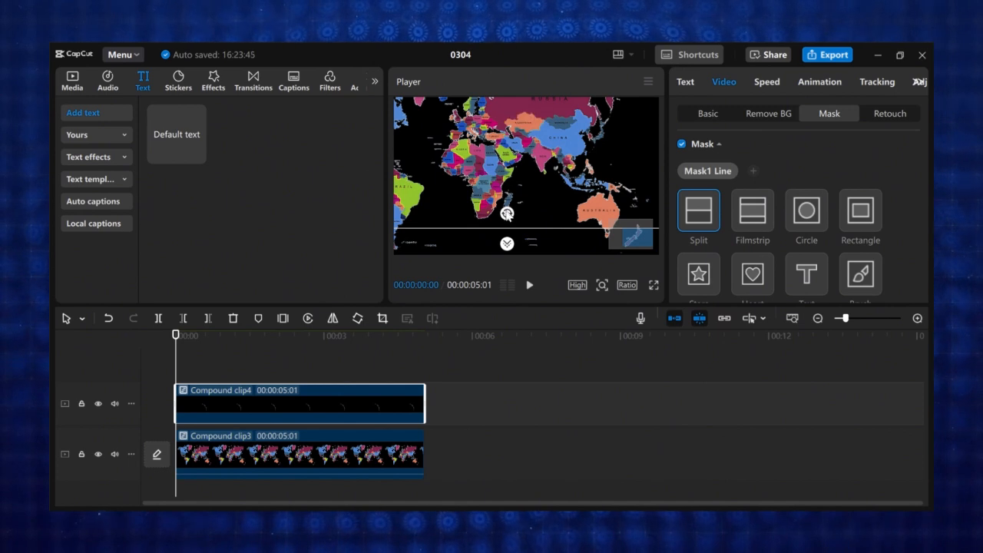
pyautogui.scroll(-3, 713, 222)
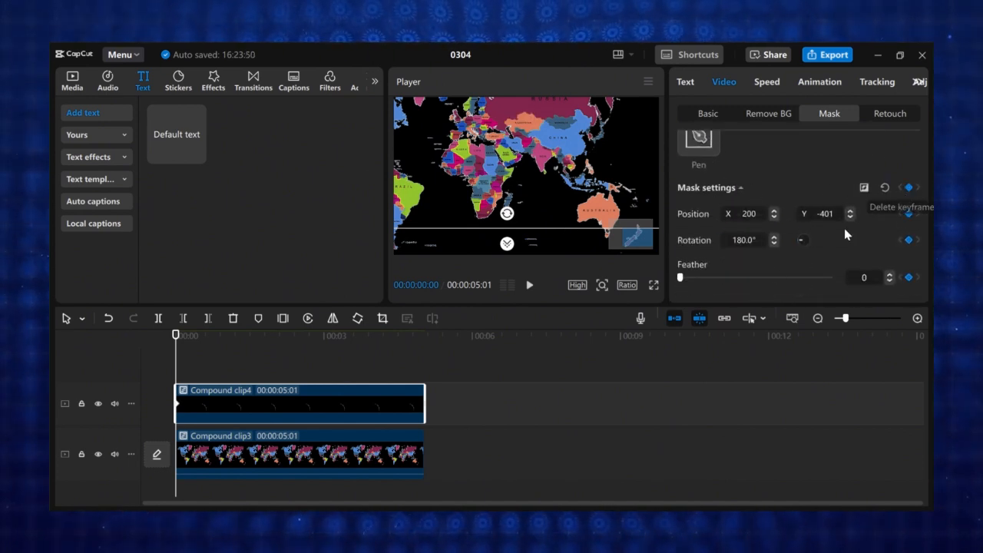
# Step: Rotate the Split mask to 105° at 00:00:04:25 to reveal the whole dashed route
pyautogui.moveTo(198, 354); pyautogui.dragTo(415, 378)
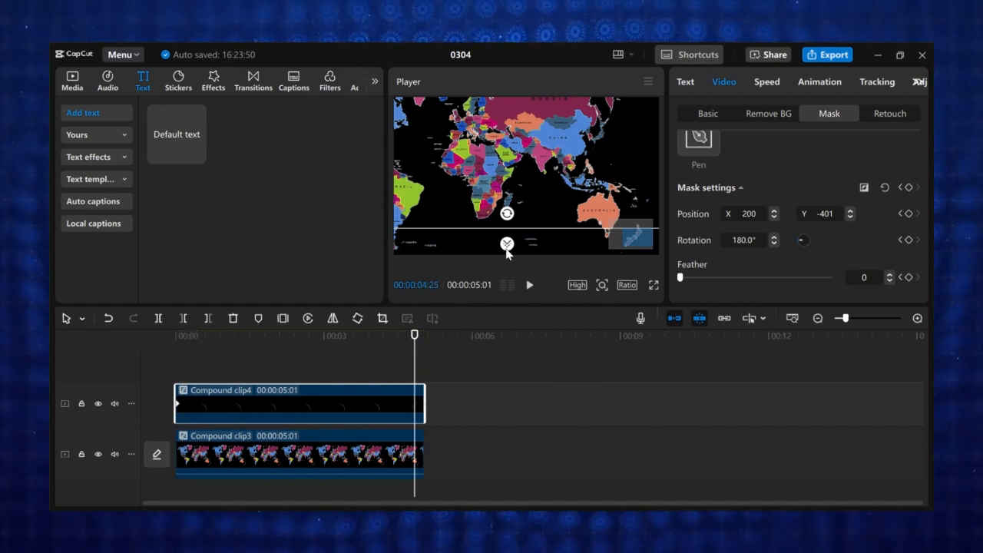
pyautogui.moveTo(507, 216); pyautogui.dragTo(492, 224)
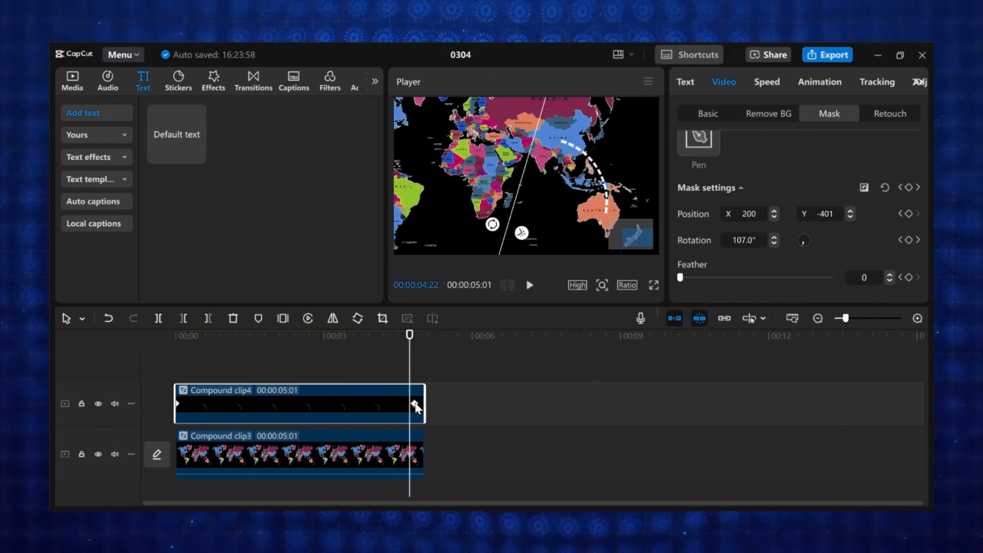
# Step: Move the second mask keyframe earlier, to about 00:00:03:00, and play the route reveal from the start
pyautogui.click(414, 404)
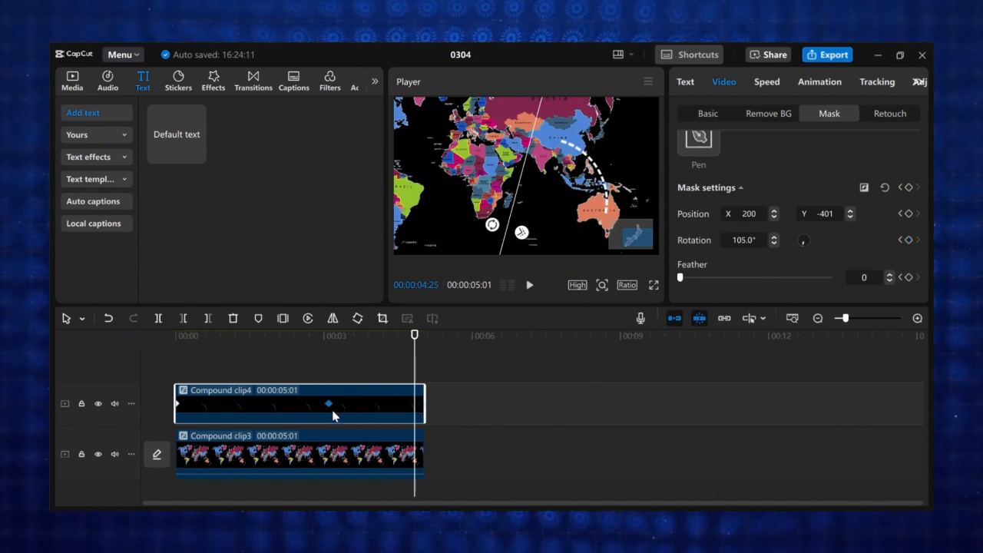
pyautogui.moveTo(287, 359); pyautogui.dragTo(115, 355)
pyautogui.press('space')
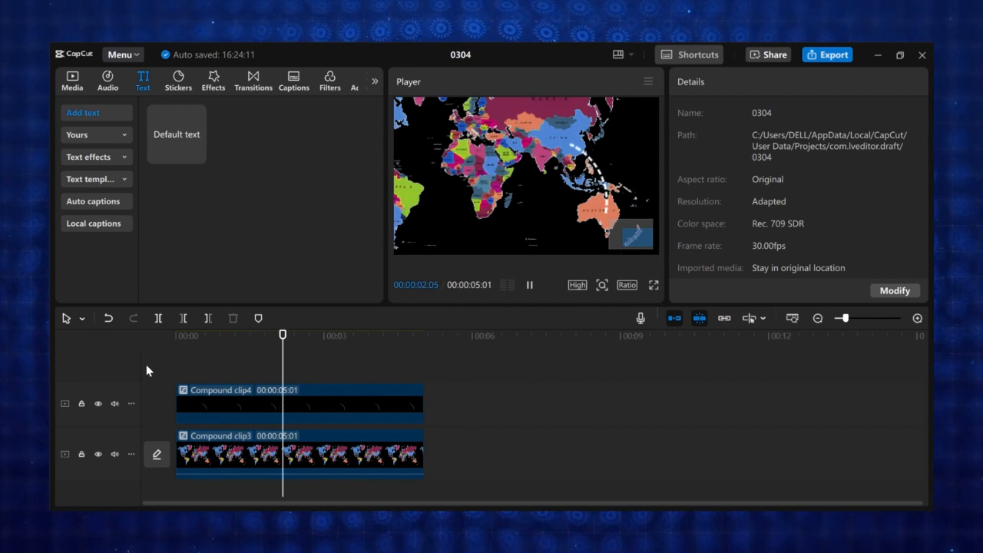
pyautogui.press('space')
# Step: Place the aeroplane image on a new track above the map clips, starting at 00:00:00:00
pyautogui.click(72, 80)
pyautogui.click(282, 173)
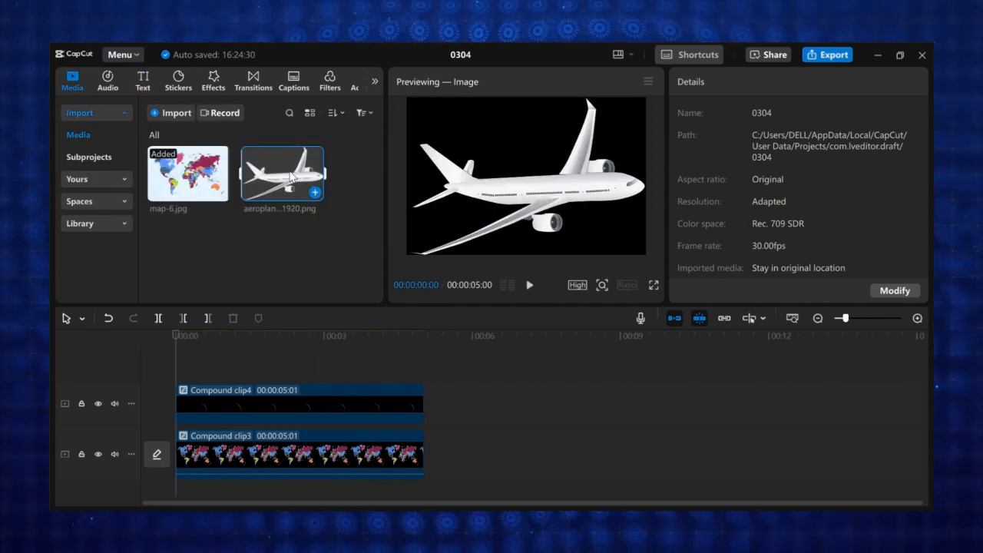
pyautogui.moveTo(282, 173); pyautogui.dragTo(226, 350)
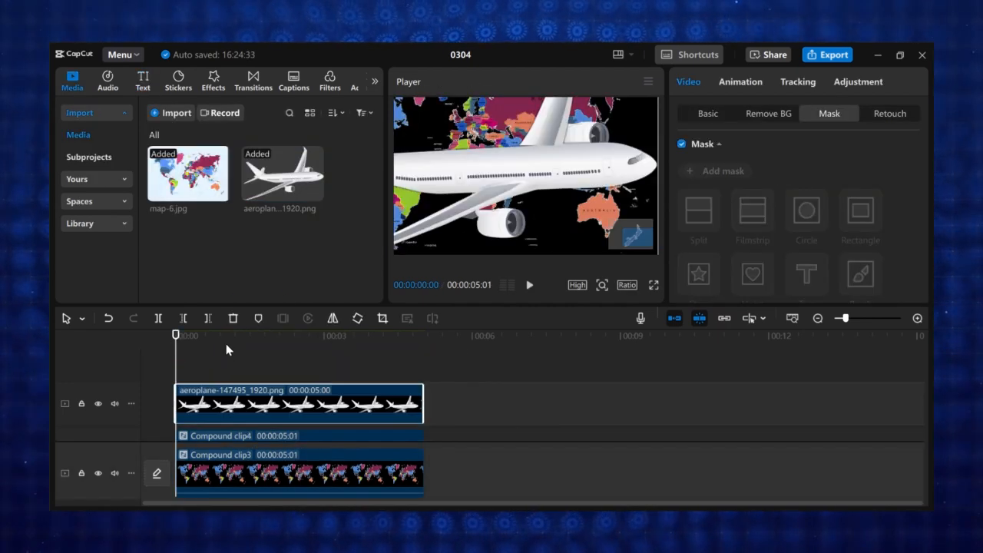
# Step: Scale the airplane to 10%, mirror it, rotate it to 65.02° and position it over Australia at X 1309, Y -402
pyautogui.click(708, 114)
pyautogui.moveTo(709, 187); pyautogui.dragTo(689, 186)
pyautogui.moveTo(466, 146); pyautogui.dragTo(533, 172)
pyautogui.click(331, 319)
pyautogui.moveTo(689, 187); pyautogui.dragTo(682, 187)
pyautogui.moveTo(531, 202); pyautogui.dragTo(507, 187)
pyautogui.moveTo(533, 172); pyautogui.dragTo(598, 187)
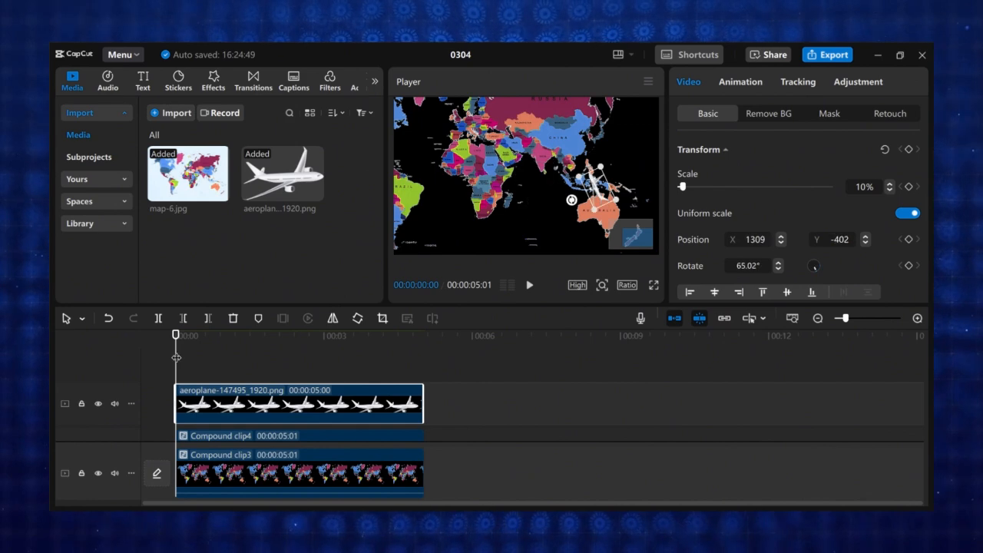
# Step: At 00:00:00:16, keyframe the airplane at the route's start with 7% scale, 106.71° rotation and position X 1413, Y -578
pyautogui.moveTo(176, 336); pyautogui.dragTo(202, 336)
pyautogui.moveTo(577, 219); pyautogui.dragTo(584, 198)
pyautogui.moveTo(682, 186); pyautogui.dragTo(680, 187)
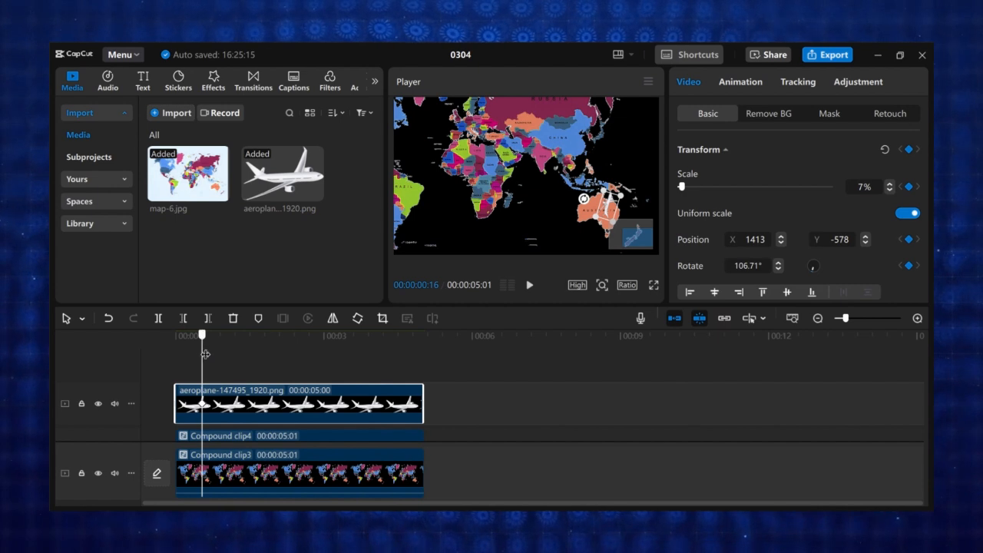
# Step: Keyframe the airplane along the dashed route to China, ending just after 00:00:03:00 near X 949, Y 76 with 8.20° rotation
pyautogui.moveTo(205, 354); pyautogui.dragTo(270, 361)
pyautogui.moveTo(603, 176); pyautogui.dragTo(591, 165)
pyautogui.moveTo(269, 361); pyautogui.dragTo(302, 361)
pyautogui.moveTo(592, 165); pyautogui.dragTo(580, 157)
pyautogui.moveTo(303, 361); pyautogui.dragTo(305, 361)
pyautogui.moveTo(580, 157); pyautogui.dragTo(573, 150)
pyautogui.moveTo(305, 361); pyautogui.dragTo(334, 361)
pyautogui.moveTo(572, 150); pyautogui.dragTo(574, 146)
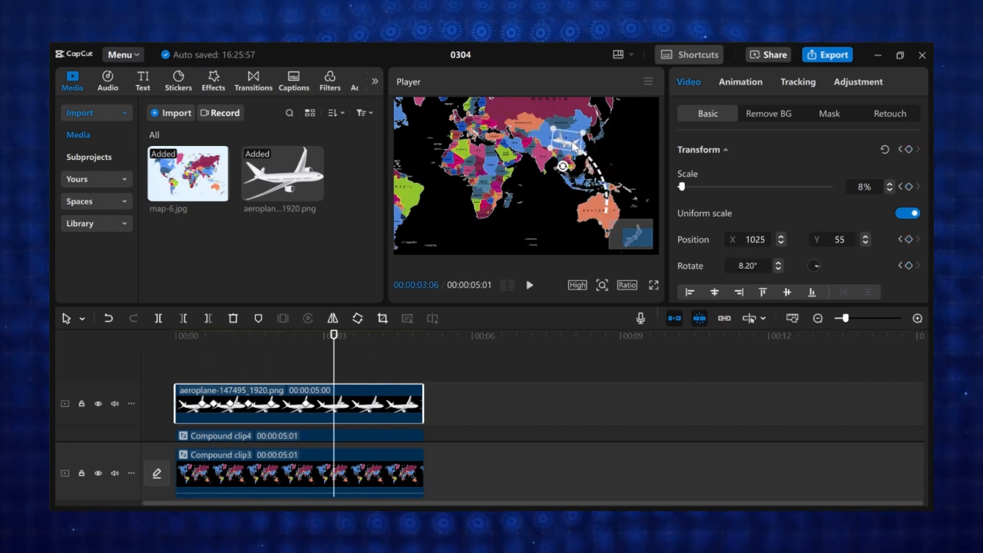
# Step: Play the flight and add in-between position keyframes to follow the route, including X 1261, Y -107 at 00:00:01:21
pyautogui.press('Home')
pyautogui.press('space')
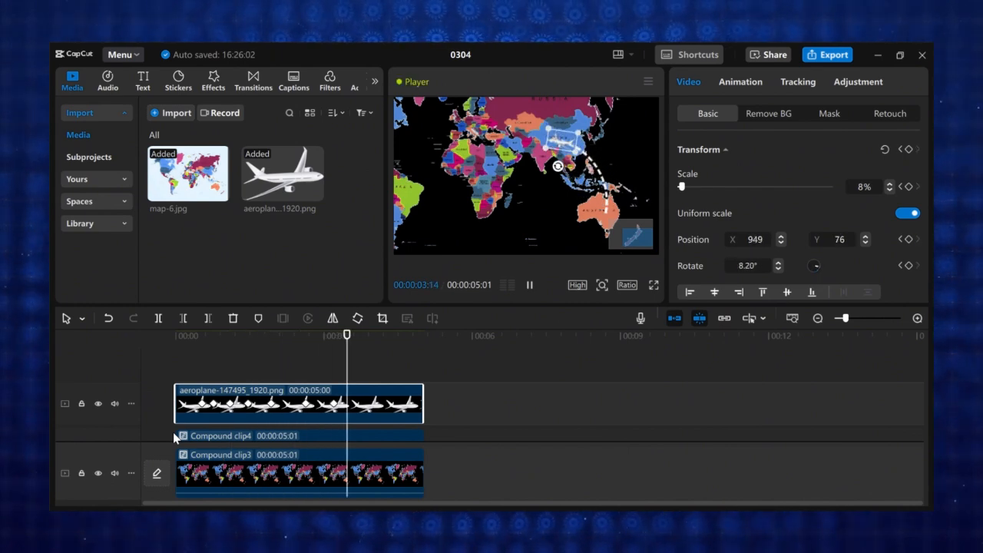
pyautogui.click(256, 336)
pyautogui.scroll(3, 354, 354)
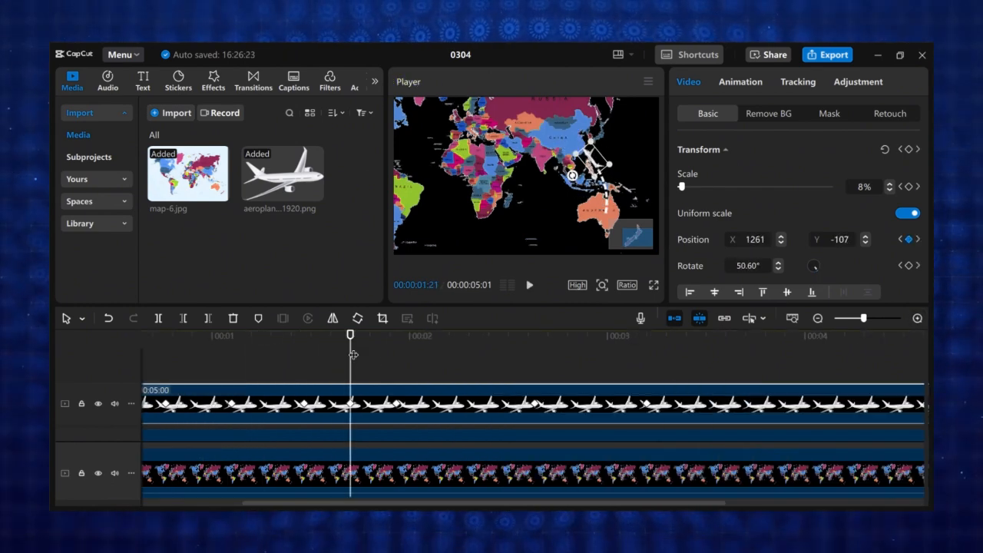
pyautogui.moveTo(353, 355); pyautogui.dragTo(739, 338)
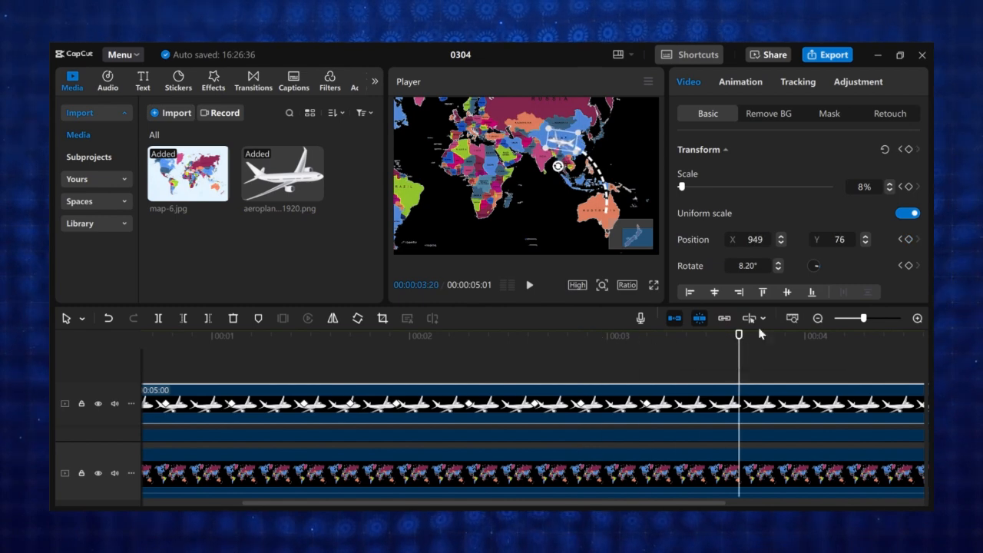
# Step: Deselect the airplane clip and play the finished route animation from the start
pyautogui.scroll(-2, 760, 332)
pyautogui.click(609, 362)
pyautogui.click(200, 374)
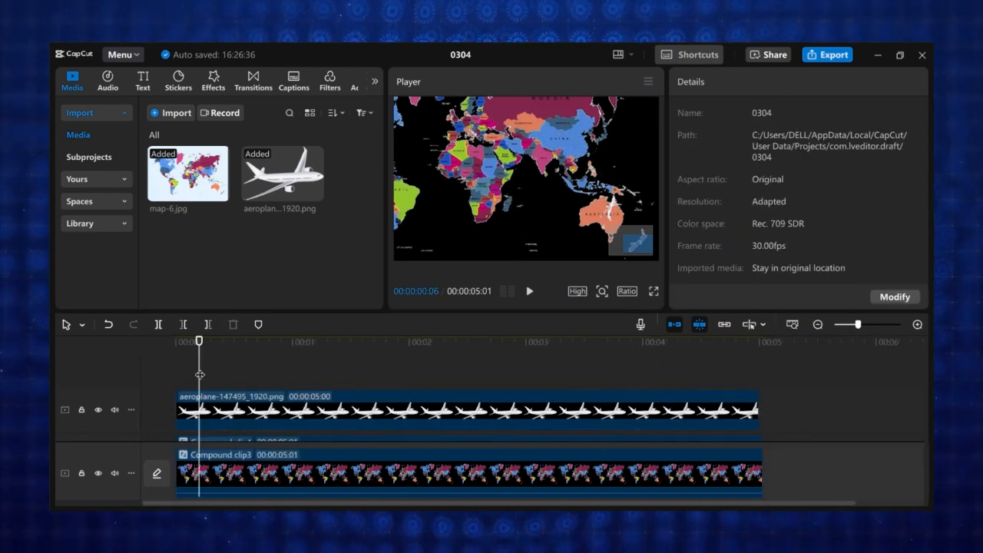
pyautogui.click(178, 374)
pyautogui.press('space')
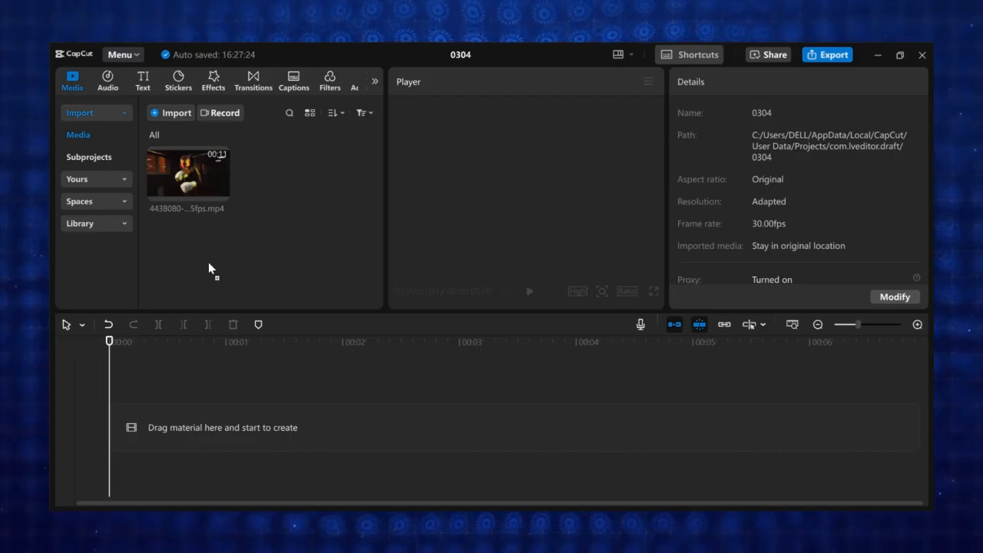
# Step: Add the boxing video to the main track and stack a second copy directly above it
pyautogui.moveTo(209, 262); pyautogui.dragTo(213, 416)
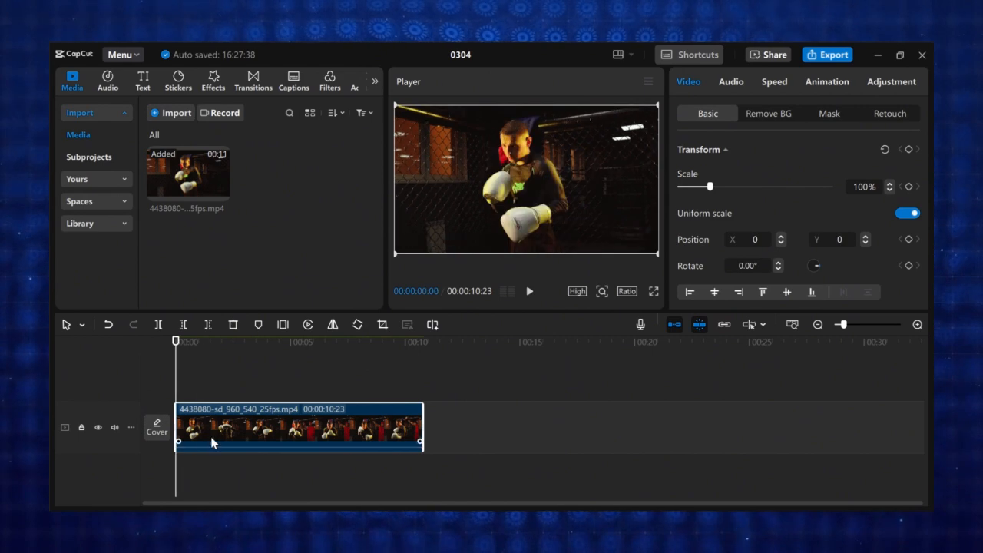
pyautogui.moveTo(188, 172); pyautogui.dragTo(208, 388)
# Step: Apply the Lens Blur effect to the upper boxing clip and set its blur to 57
pyautogui.click(214, 85)
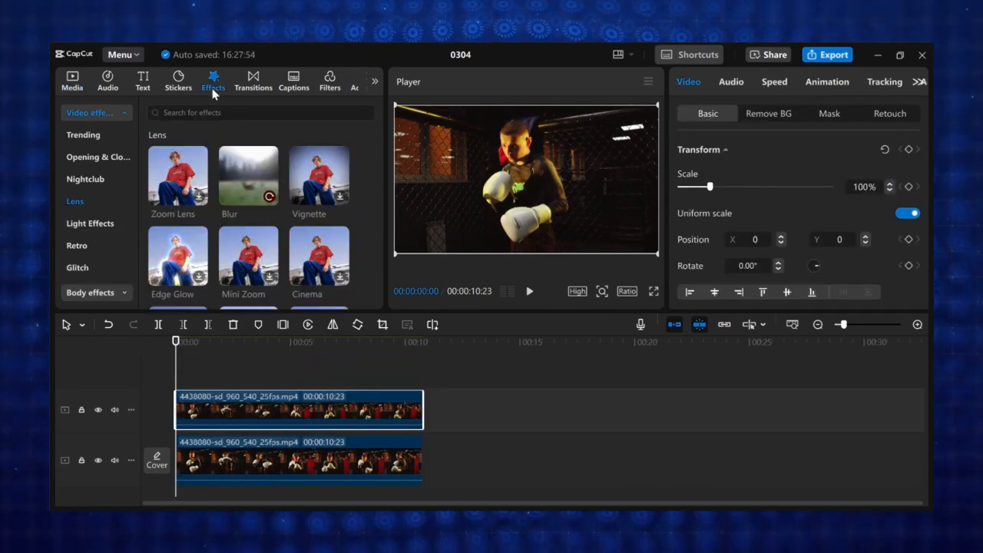
pyautogui.click(265, 198)
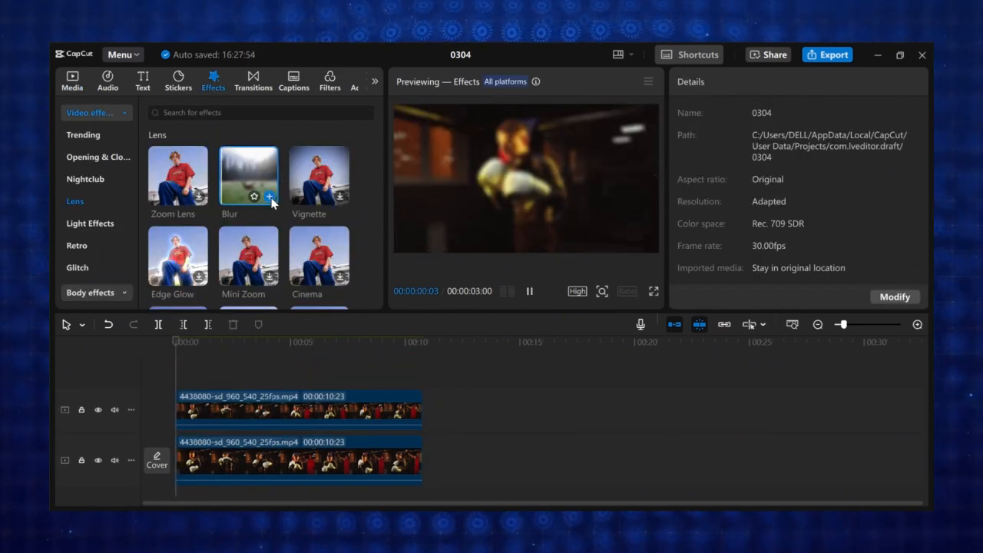
pyautogui.moveTo(261, 196); pyautogui.dragTo(255, 411)
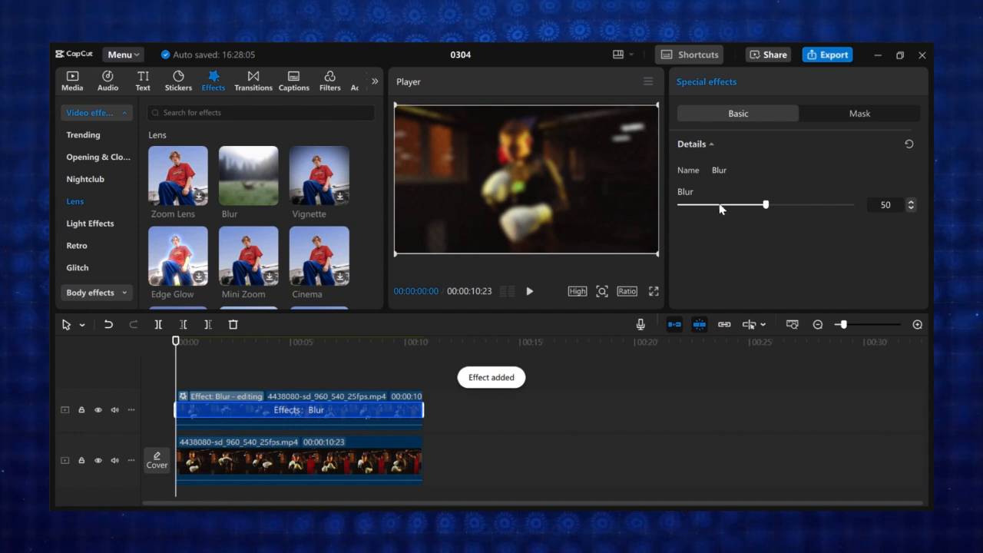
pyautogui.moveTo(765, 205); pyautogui.dragTo(772, 232)
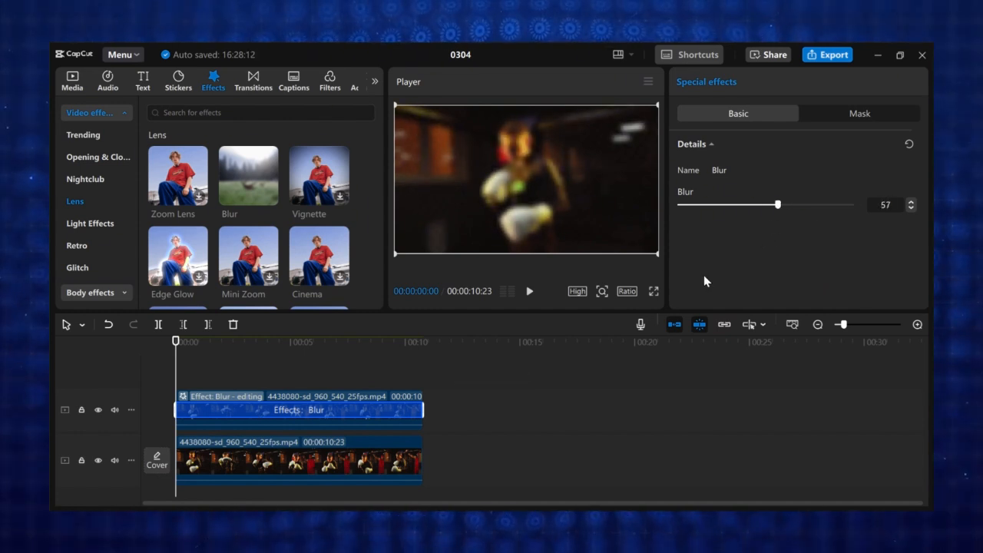
# Step: Add a Circle mask to the blur effect over the boxer's face, about 195 by 196 at X -38, Y 142
pyautogui.click(830, 119)
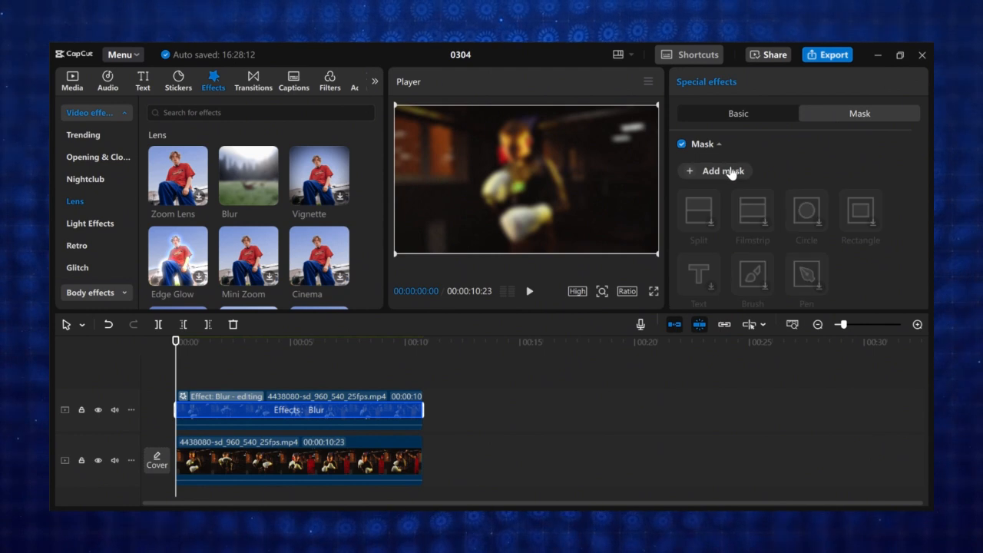
pyautogui.click(732, 172)
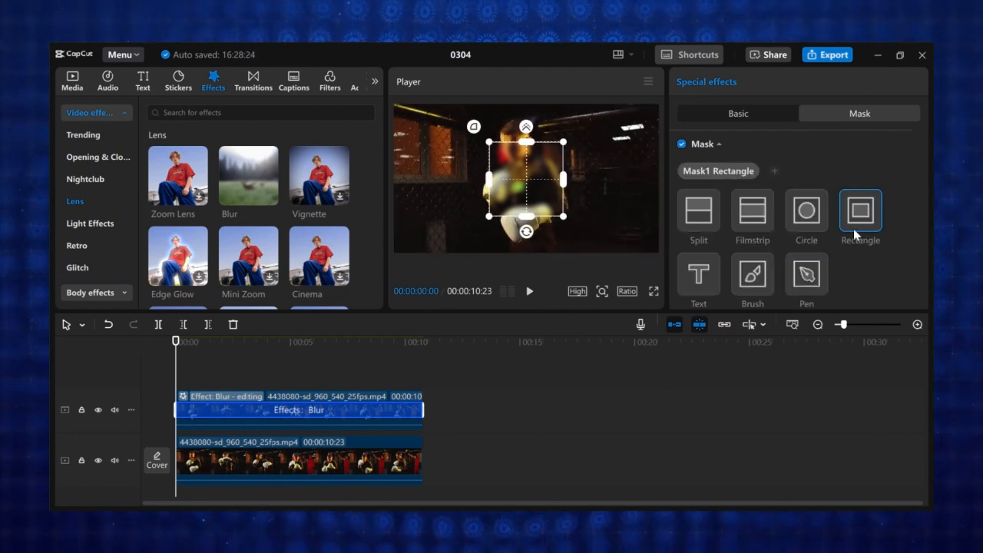
pyautogui.click(806, 210)
pyautogui.moveTo(510, 186); pyautogui.dragTo(506, 155)
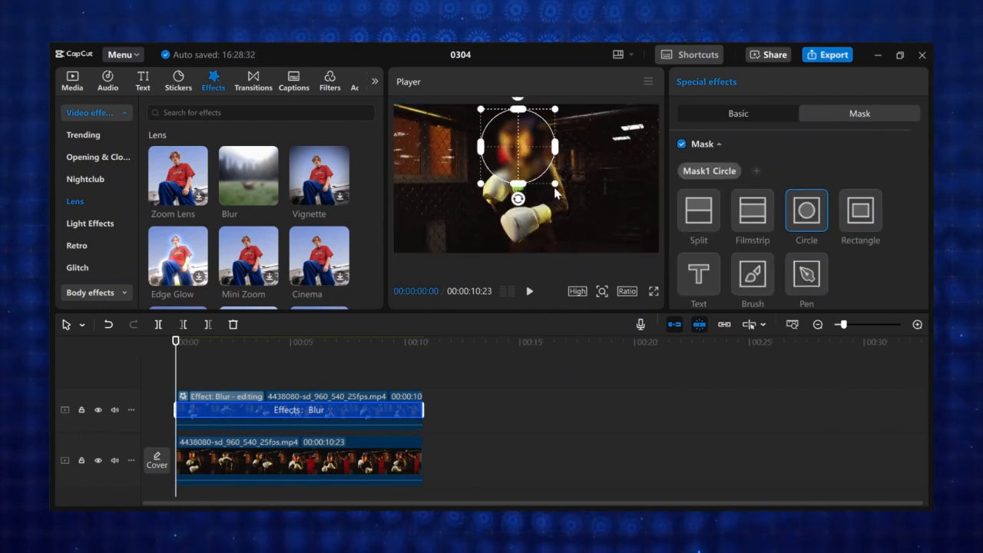
pyautogui.moveTo(555, 186); pyautogui.dragTo(524, 153)
# Step: Feather the circle mask to about 20 and keyframe all mask settings at 00:00:00:00
pyautogui.scroll(-1, 803, 255)
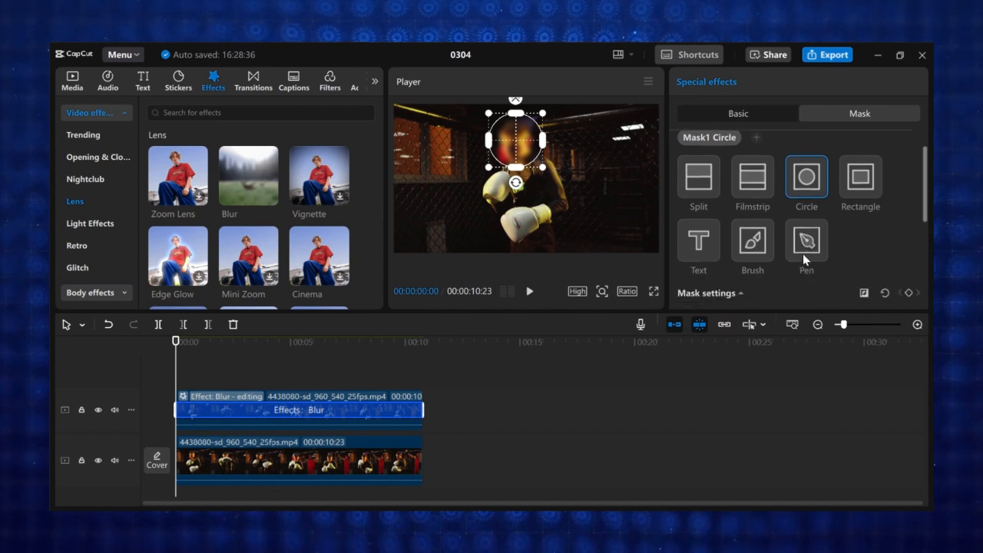
pyautogui.scroll(-3, 802, 254)
pyautogui.click(694, 228)
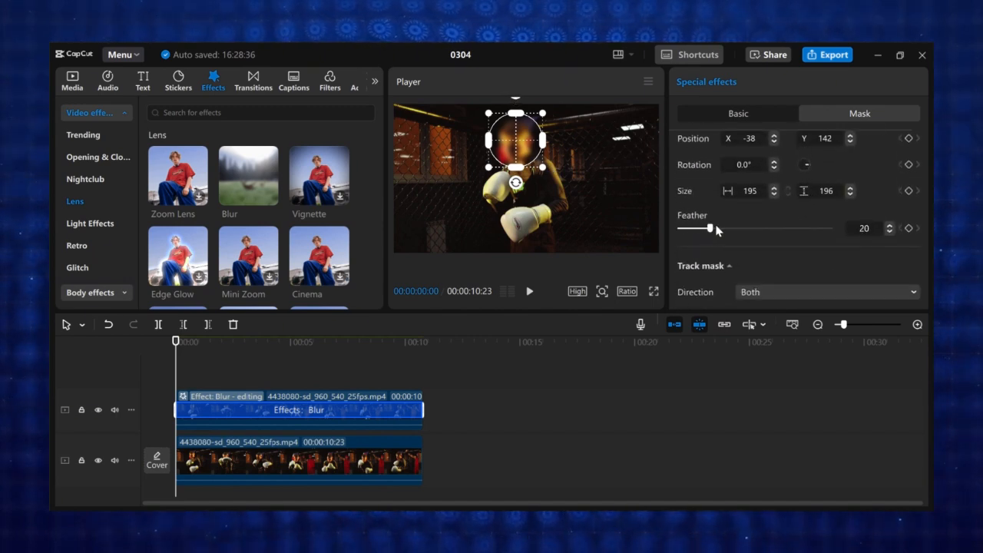
pyautogui.moveTo(718, 230)
pyautogui.mouseDown()
pyautogui.moveTo(786, 228)
pyautogui.moveTo(708, 240)
pyautogui.mouseUp()
pyautogui.scroll(3, 860, 242)
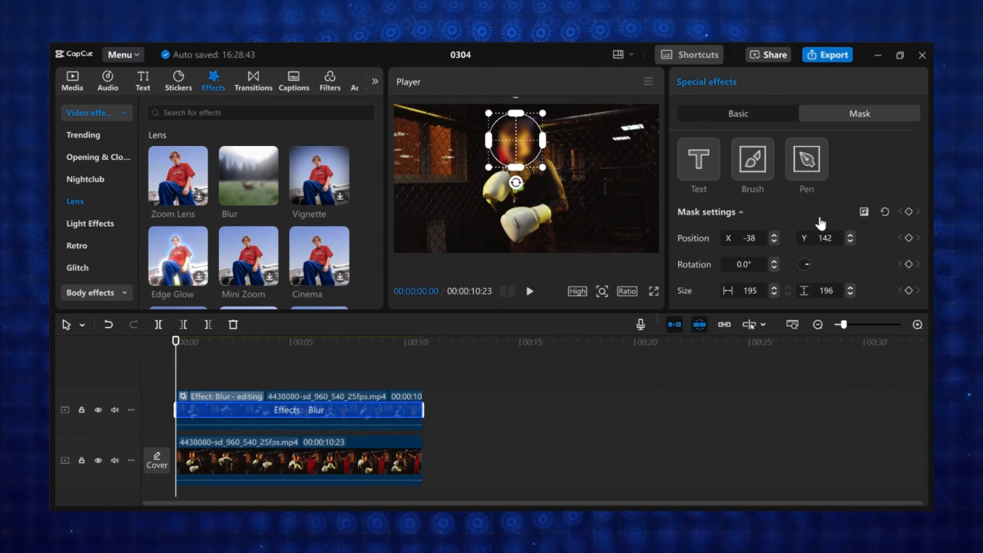
pyautogui.click(908, 211)
# Step: Keyframe the circle mask's position from 00:00:00:15 onward to follow the boxer's face, and play the result from the start
pyautogui.moveTo(173, 374); pyautogui.dragTo(187, 378)
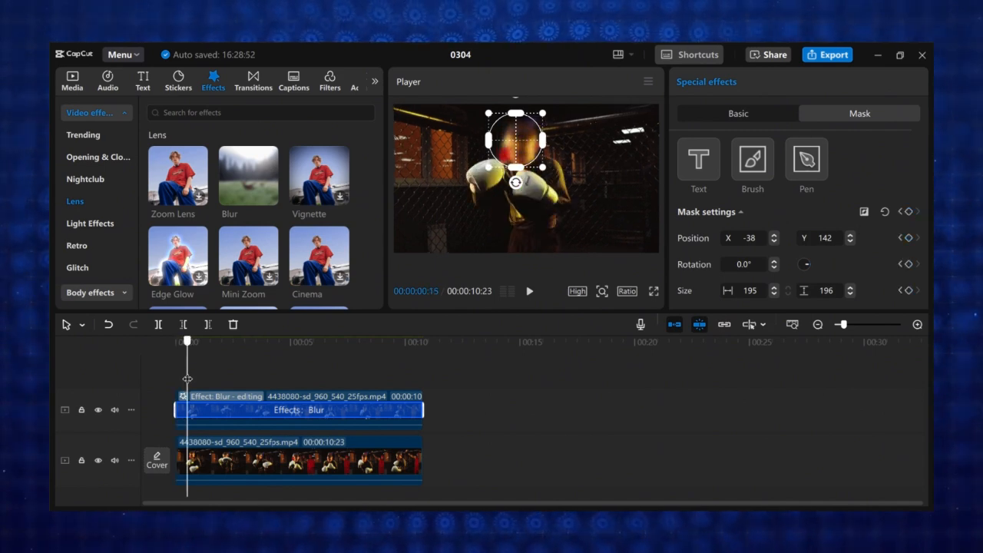
pyautogui.moveTo(516, 140); pyautogui.dragTo(519, 145)
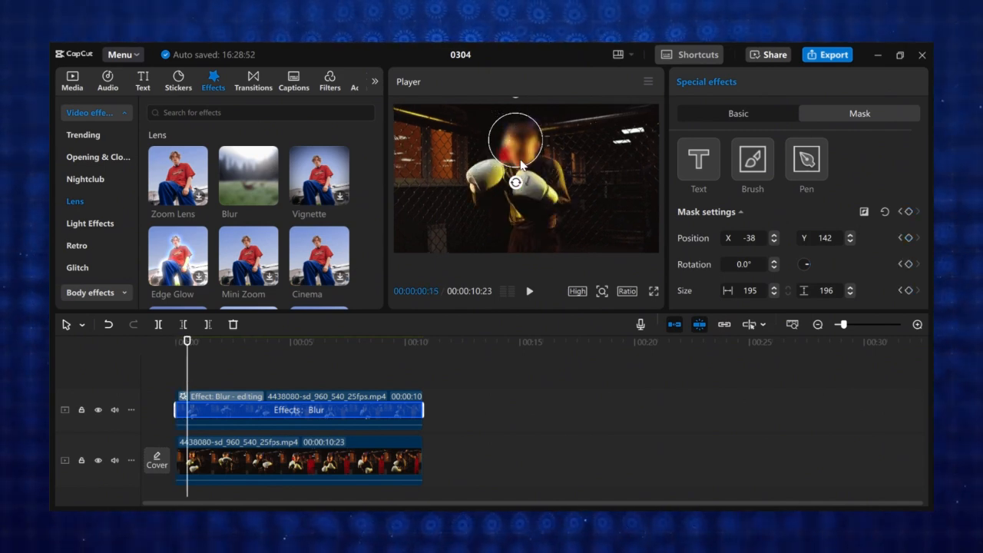
pyautogui.click(191, 373)
pyautogui.moveTo(195, 372); pyautogui.dragTo(300, 360)
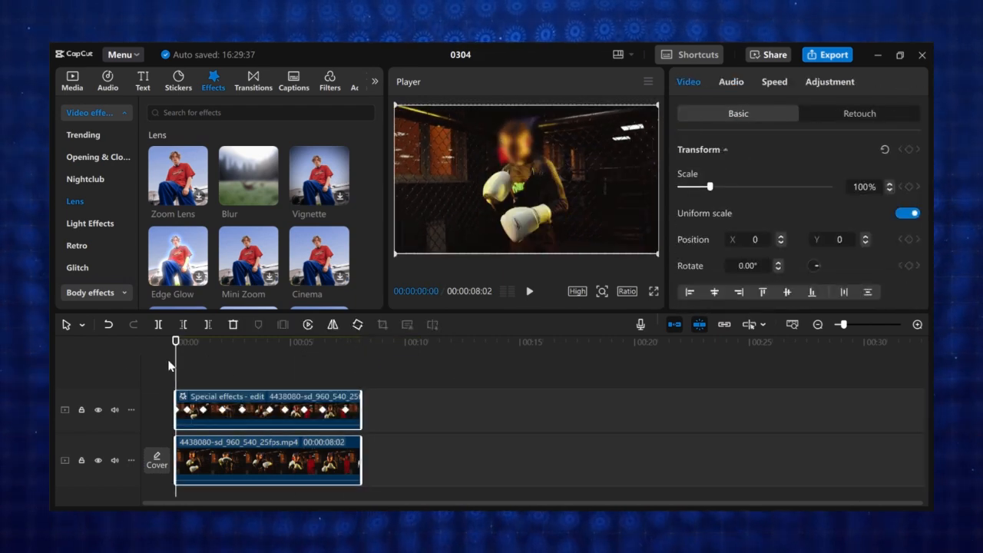
pyautogui.press('space')
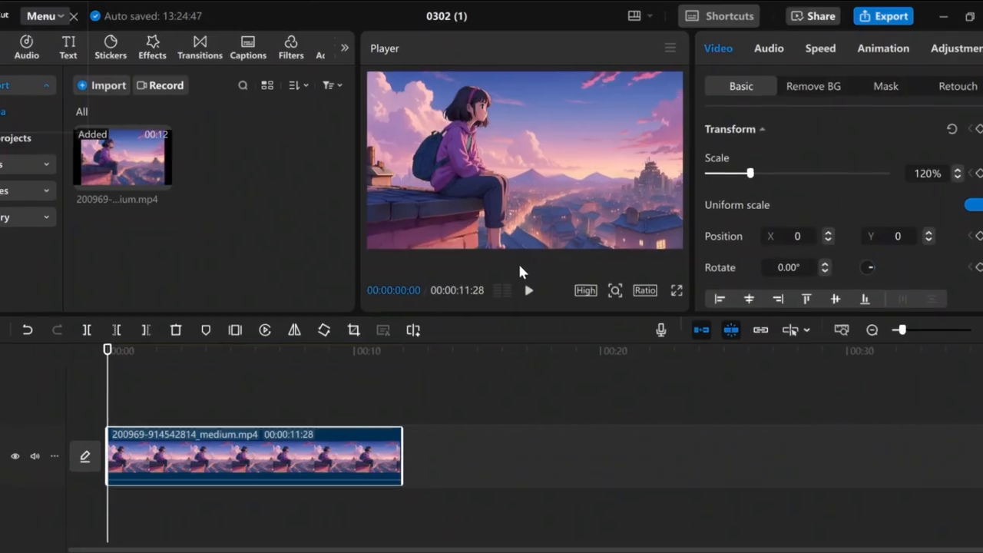
# Step: Add a mask to the rooftop video, try the Split shape with a shifted dividing line, and switch to Filmstrip
pyautogui.click(886, 86)
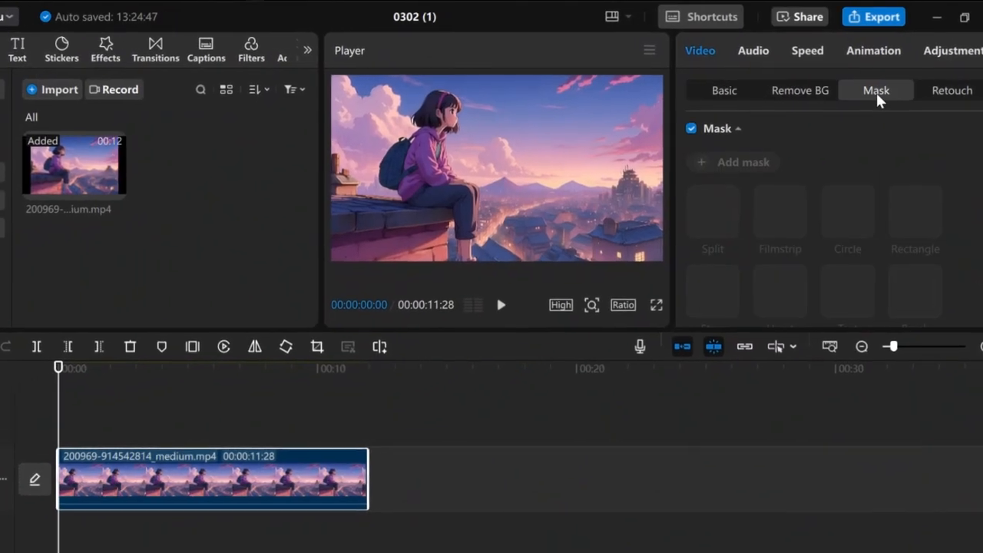
pyautogui.click(751, 153)
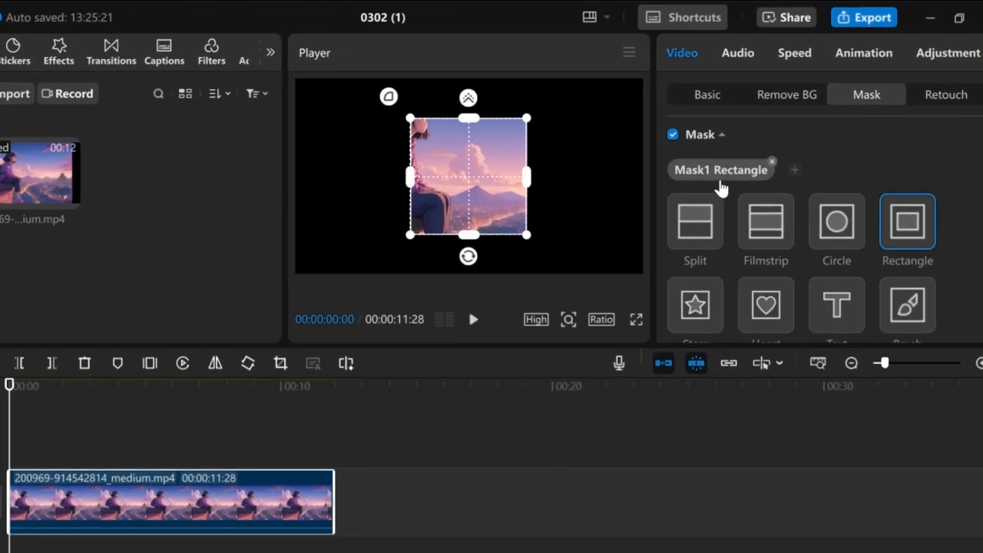
pyautogui.click(695, 221)
pyautogui.moveTo(469, 196); pyautogui.dragTo(490, 177)
pyautogui.click(778, 223)
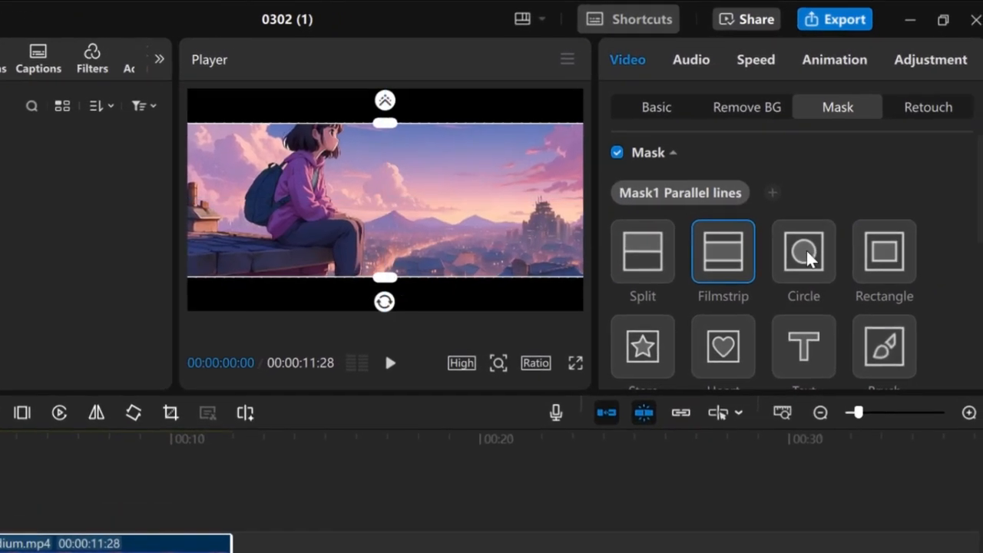
# Step: Try the Circle, Rectangle, Brush and Stars mask shapes on the rooftop video, moving the mask over the girl
pyautogui.click(815, 242)
pyautogui.moveTo(411, 192); pyautogui.dragTo(347, 158)
pyautogui.click(876, 262)
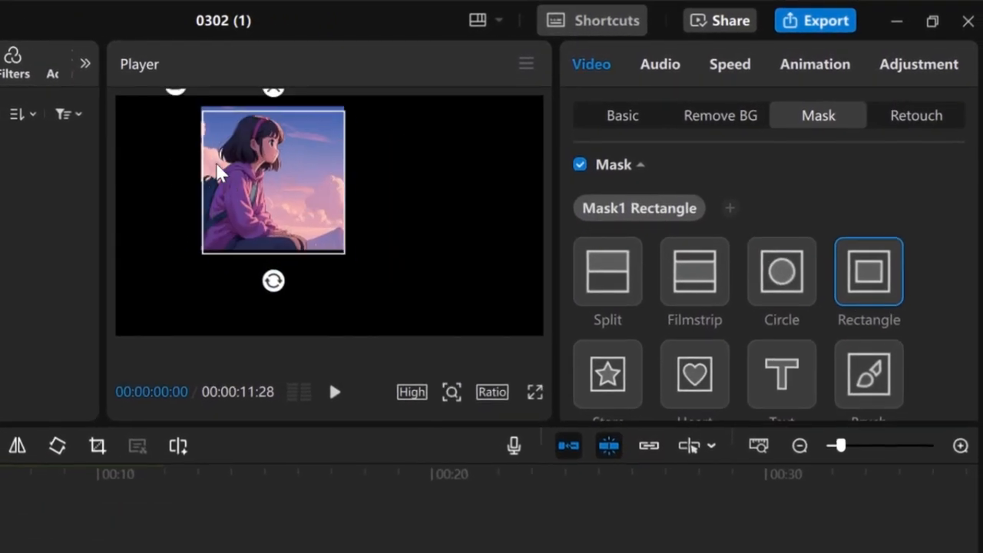
pyautogui.click(877, 361)
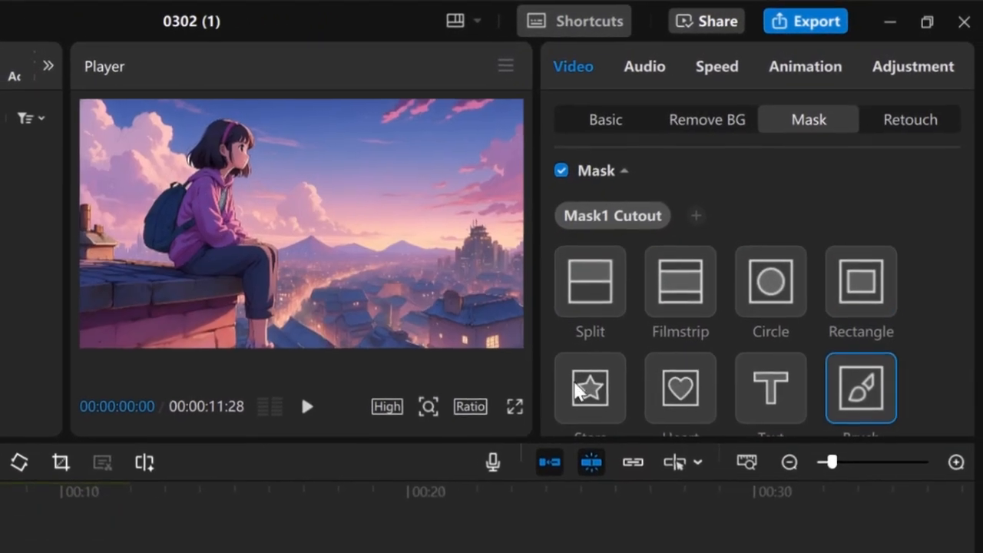
pyautogui.click(581, 389)
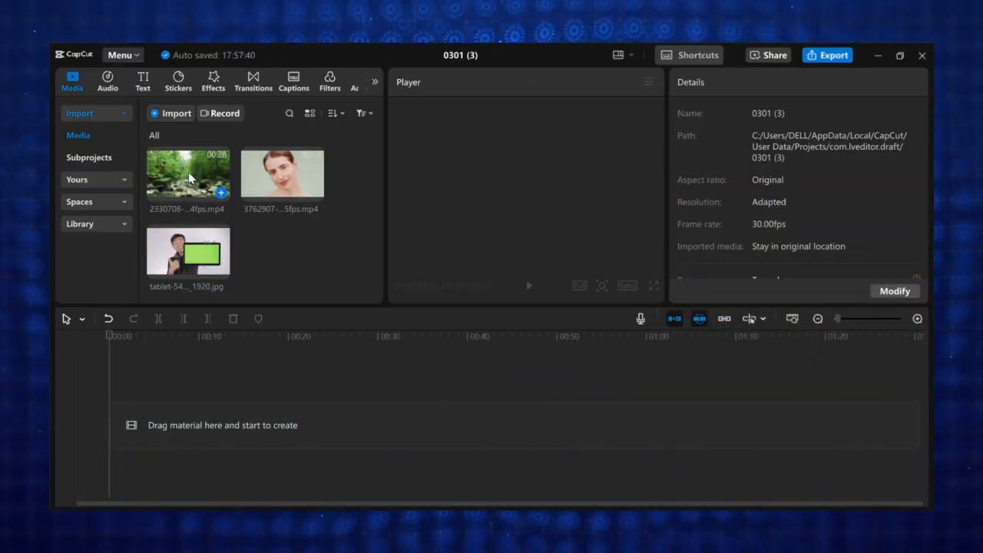
# Step: Add the forest stream video to the timeline and apply a Rectangle mask to it
pyautogui.moveTo(186, 165); pyautogui.dragTo(190, 408)
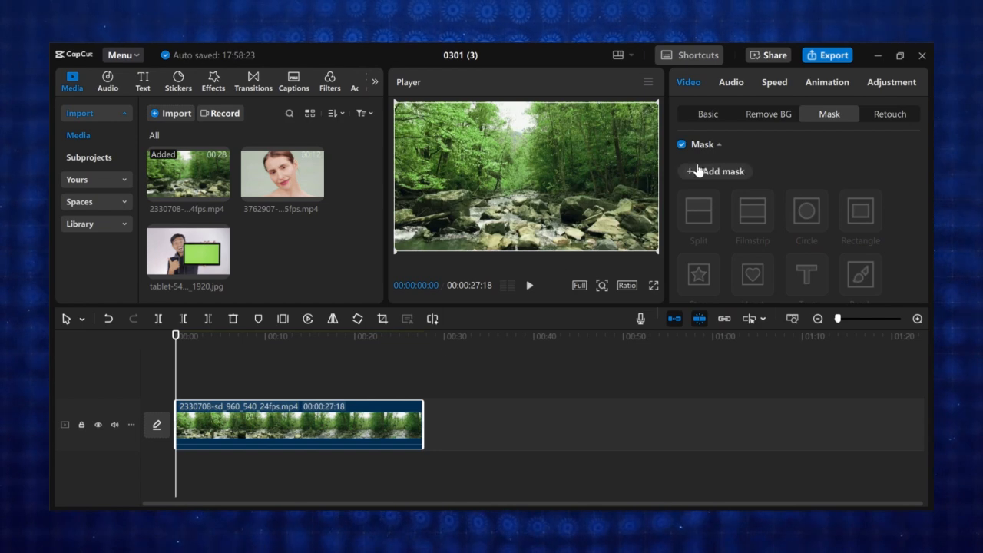
pyautogui.click(714, 114)
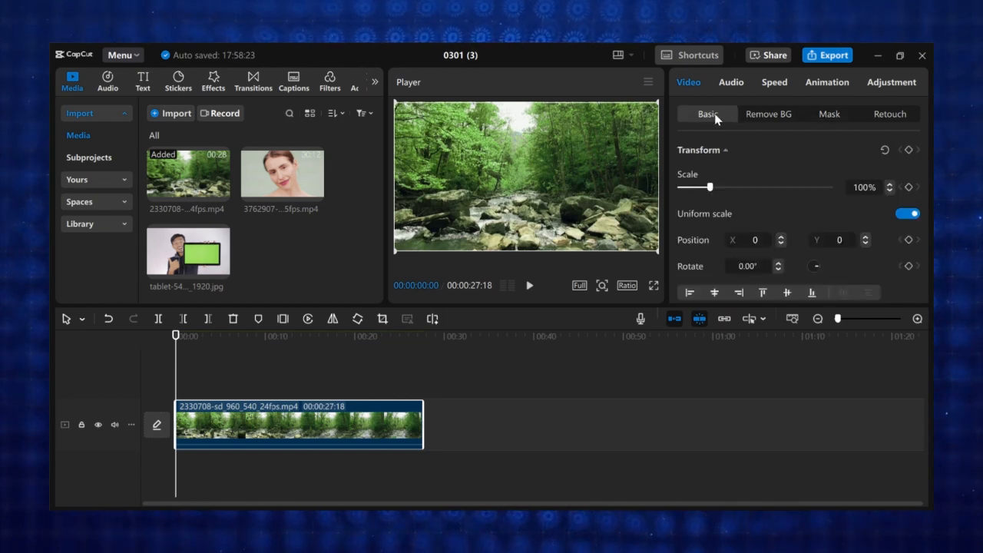
pyautogui.click(845, 115)
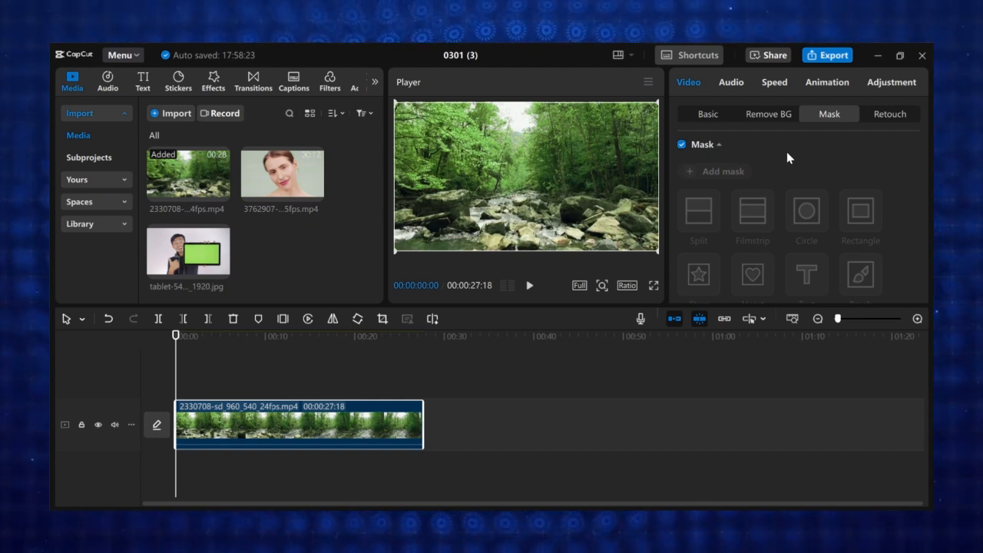
pyautogui.click(722, 173)
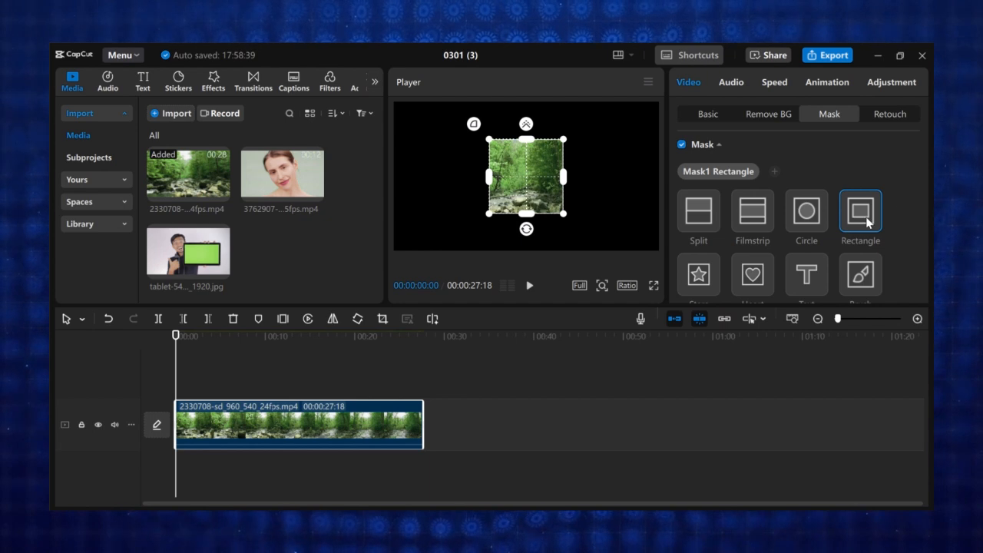
# Step: Try the Split, Filmstrip and Circle mask shapes on the forest stream video and look through the remaining shapes
pyautogui.click(709, 215)
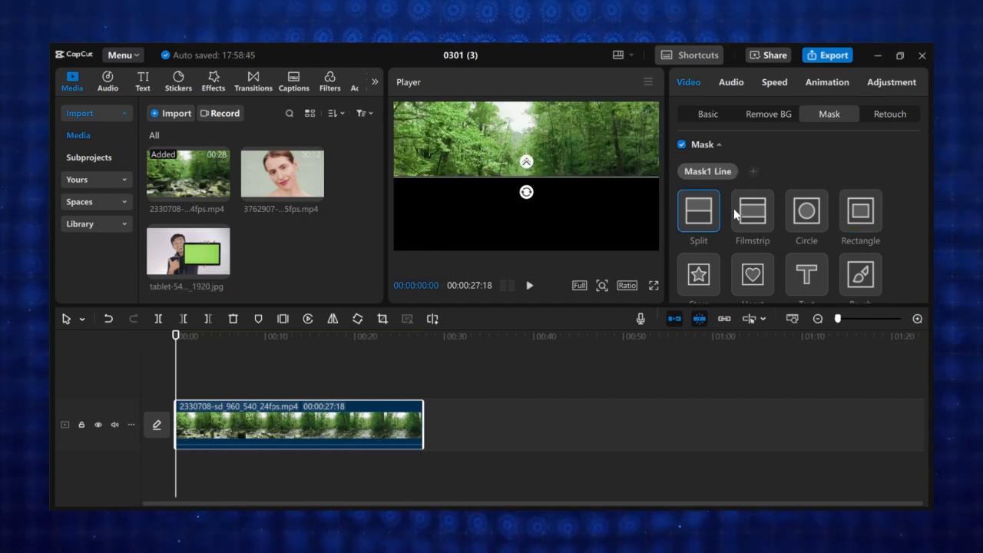
pyautogui.click(756, 215)
pyautogui.click(813, 218)
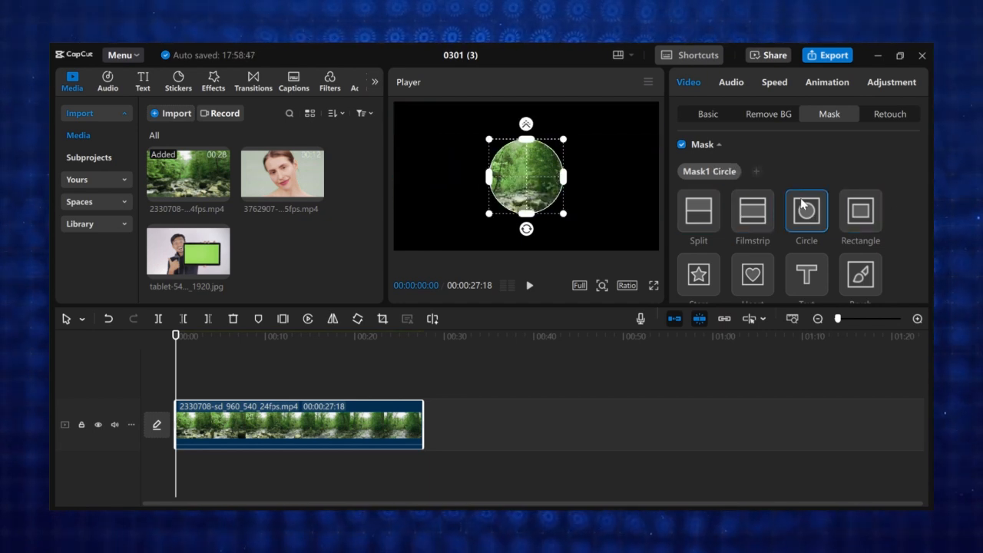
pyautogui.scroll(-5, 779, 197)
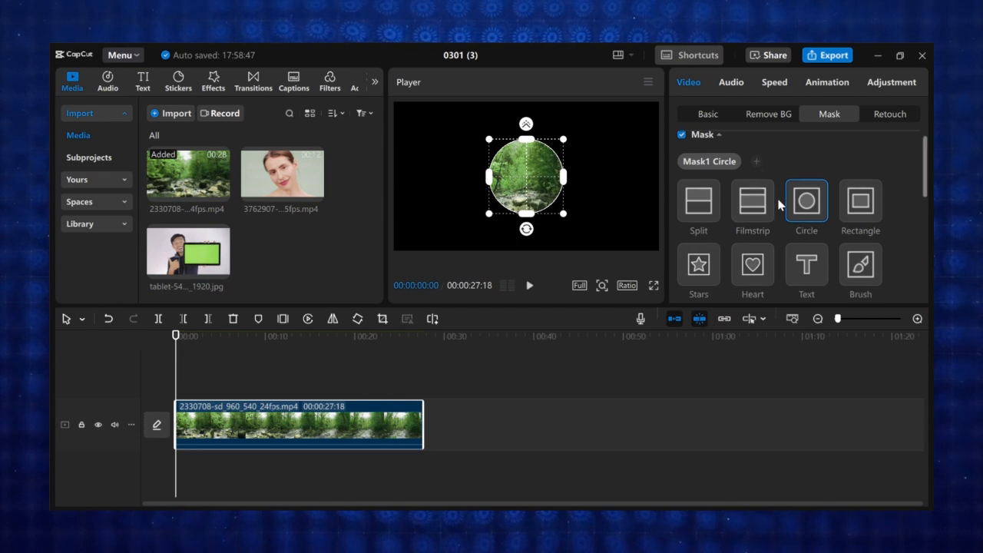
pyautogui.scroll(3, 780, 201)
pyautogui.scroll(2, 779, 204)
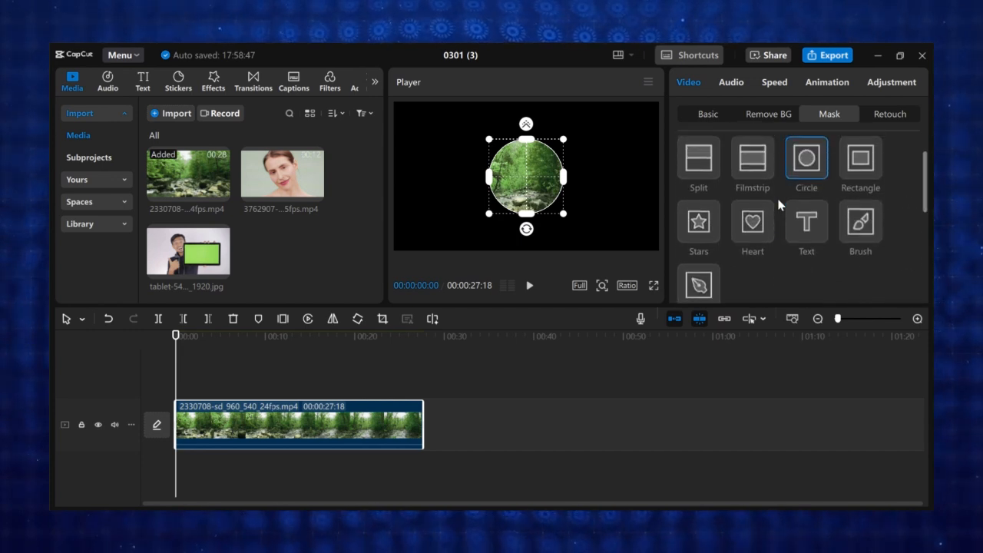
# Step: Try the Split mask with a vertical dividing line and a feathered edge on the forest video, and switch to Filmstrip
pyautogui.click(710, 211)
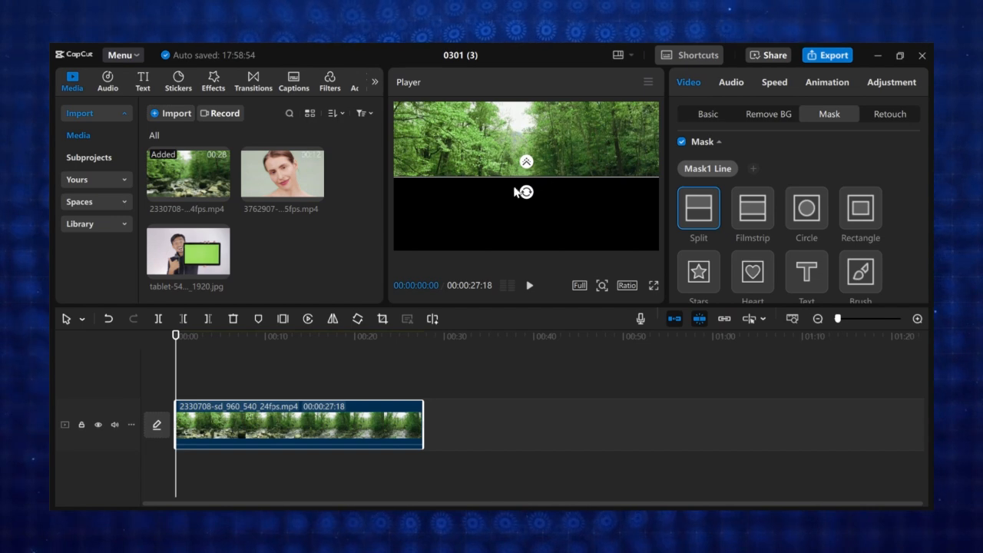
pyautogui.moveTo(527, 183)
pyautogui.mouseDown()
pyautogui.moveTo(530, 147)
pyautogui.moveTo(536, 182)
pyautogui.mouseUp()
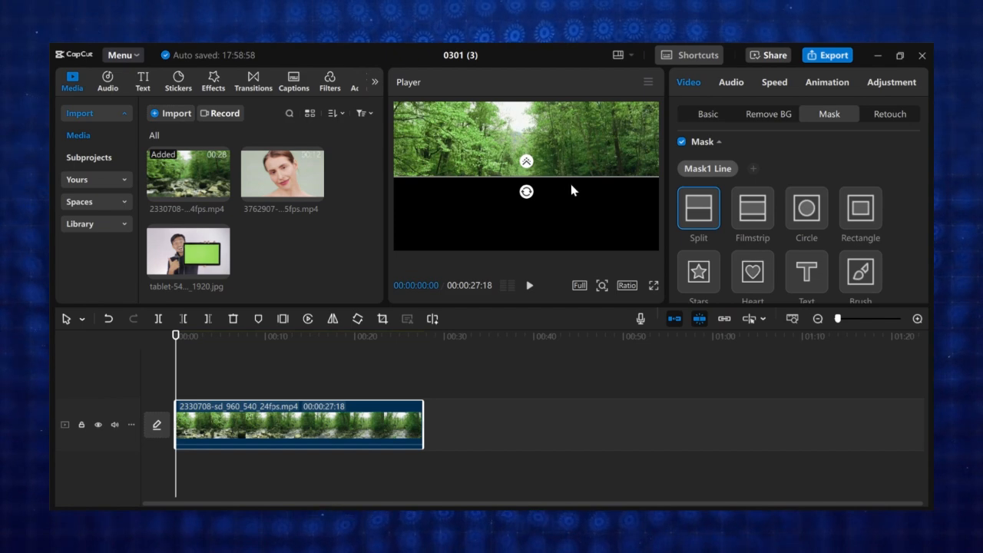
pyautogui.moveTo(527, 193); pyautogui.dragTo(477, 176)
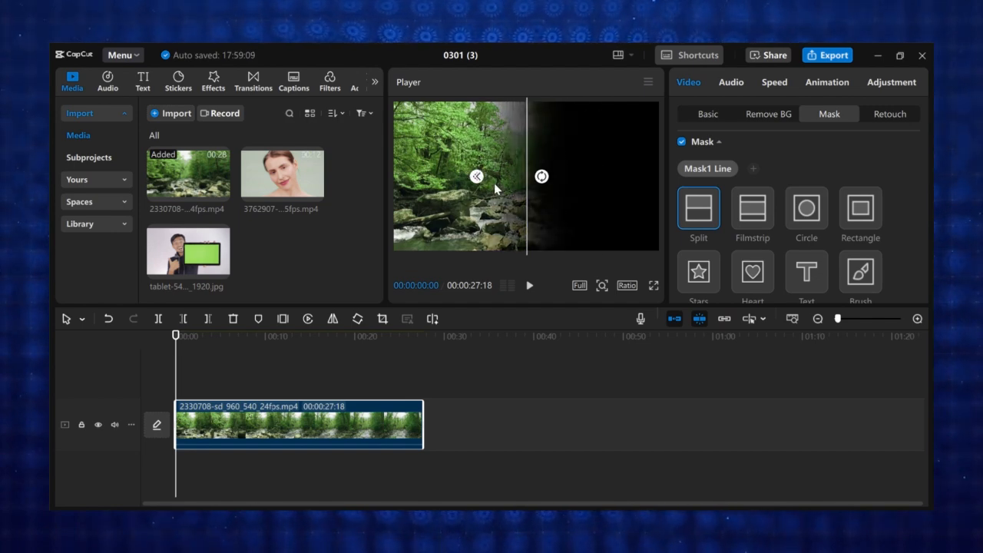
pyautogui.click(757, 208)
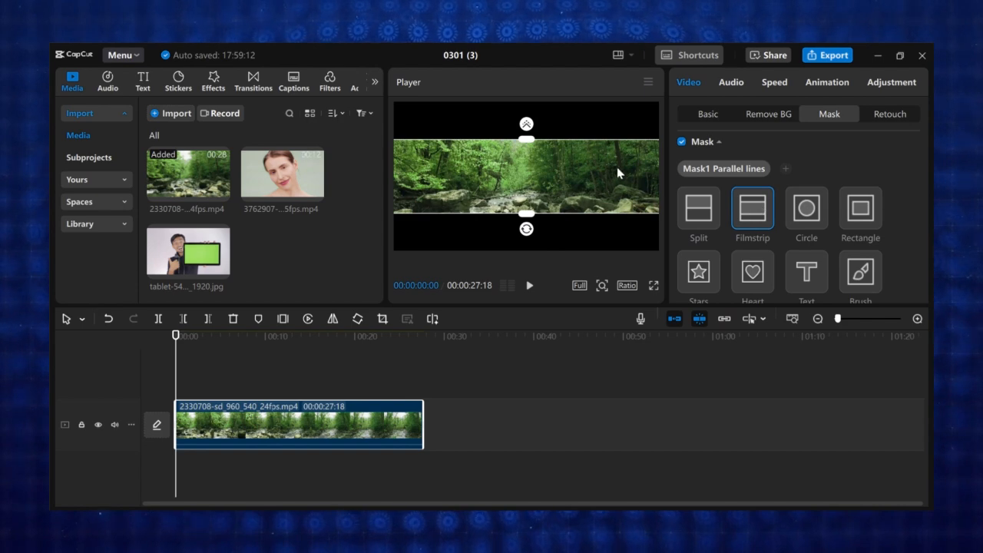
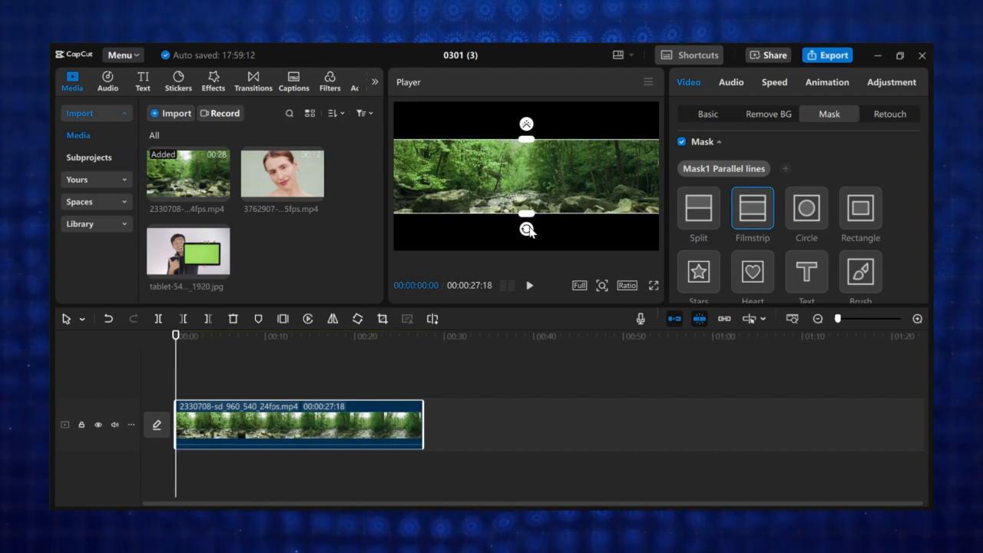
# Step: Rotate the forest clip's filmstrip mask to vertical, and replace it with a slightly enlarged circle mask
pyautogui.moveTo(527, 228); pyautogui.dragTo(609, 192)
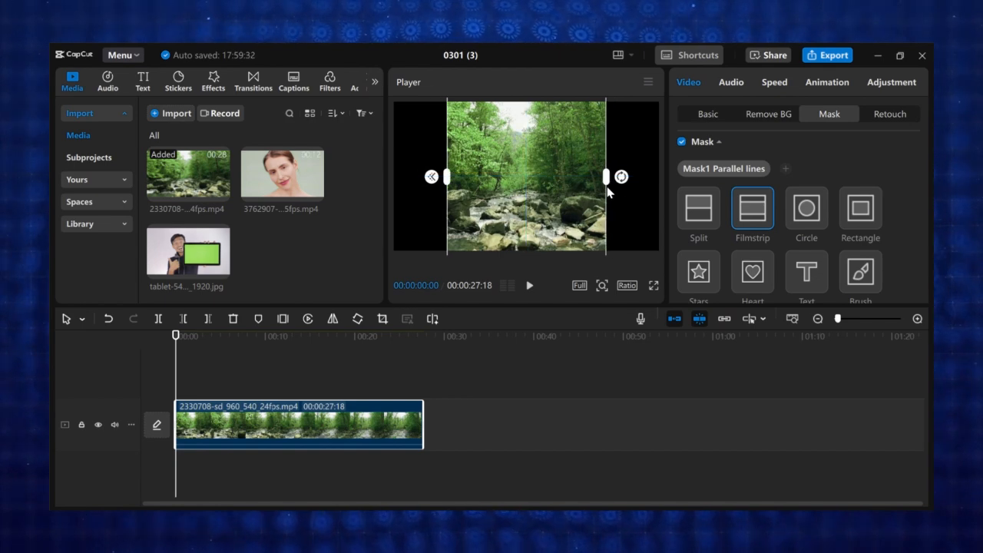
pyautogui.click(804, 213)
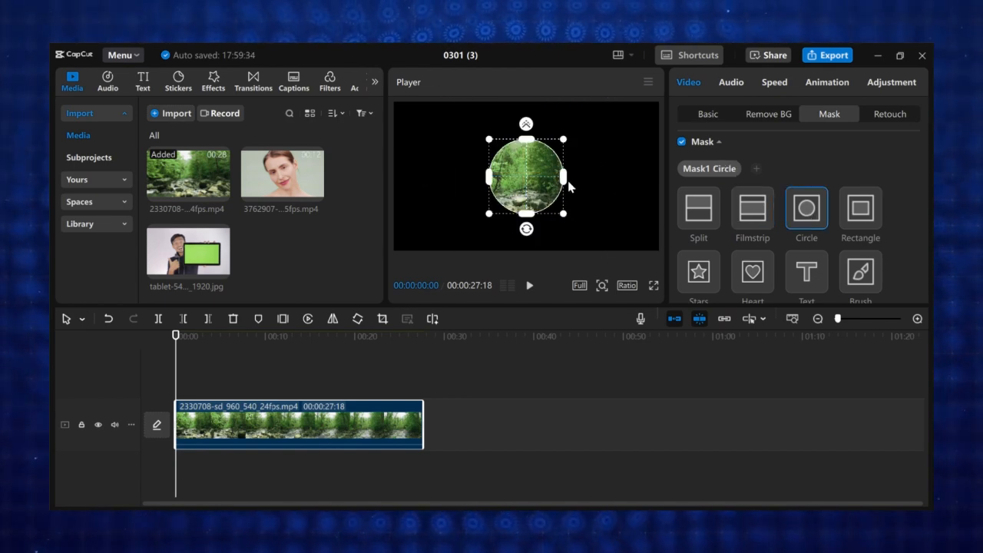
pyautogui.moveTo(565, 214)
pyautogui.mouseDown()
pyautogui.moveTo(588, 232)
pyautogui.moveTo(559, 202)
pyautogui.moveTo(575, 227)
pyautogui.mouseUp()
# Step: Apply a rectangle mask to the forest clip, widen it and round its corners
pyautogui.click(874, 214)
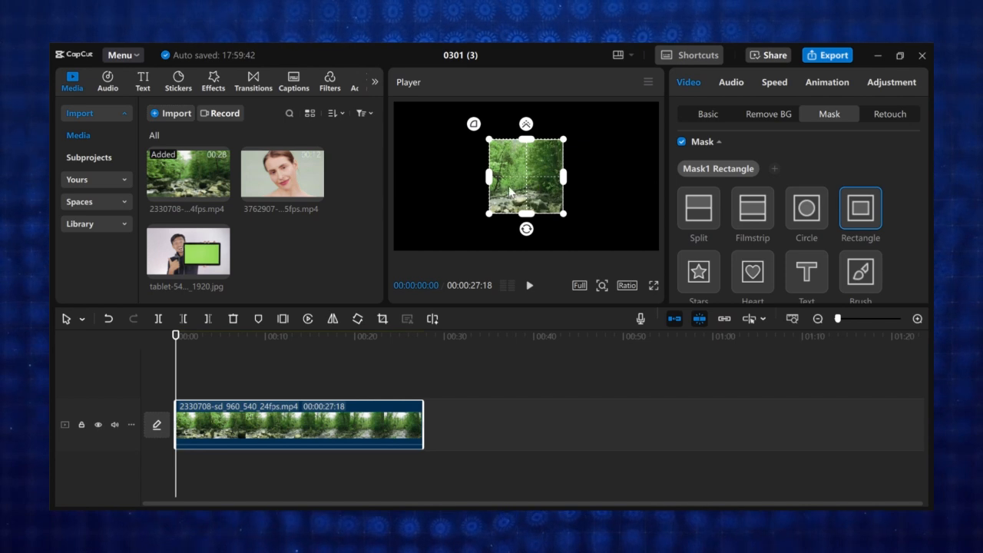
pyautogui.moveTo(564, 218); pyautogui.dragTo(593, 202)
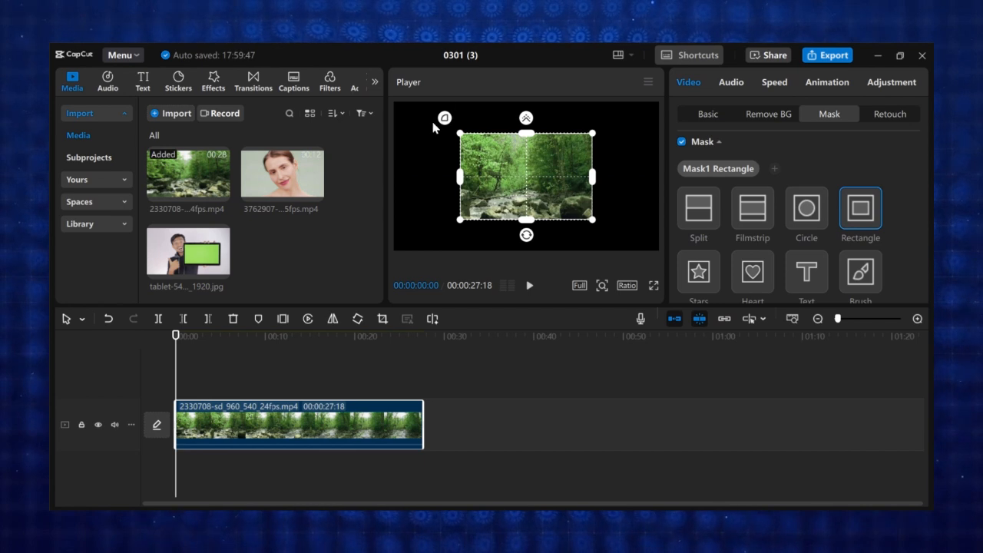
pyautogui.moveTo(434, 123); pyautogui.dragTo(427, 110)
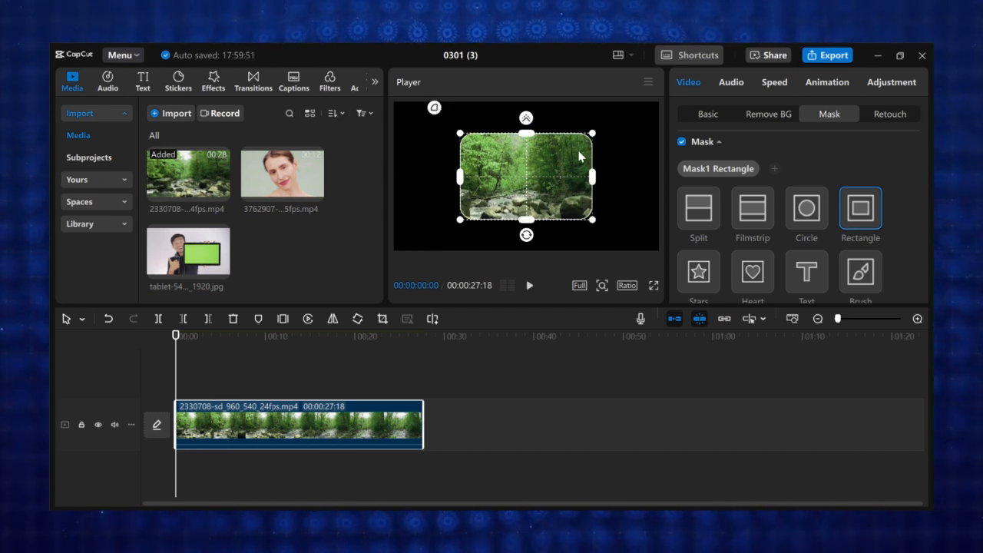
# Step: Try the star mask on the forest clip and replace it with the heart mask
pyautogui.scroll(-1, 753, 193)
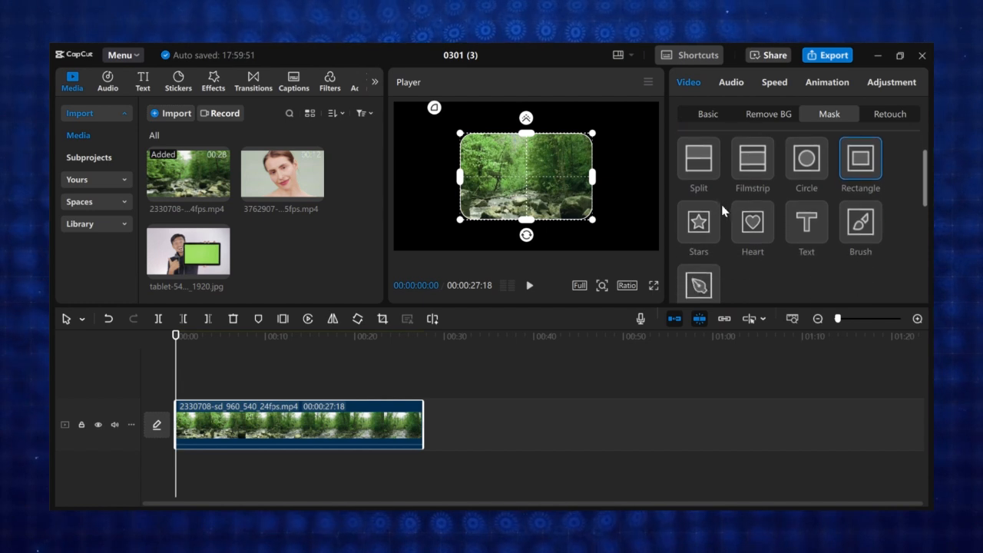
pyautogui.click(699, 222)
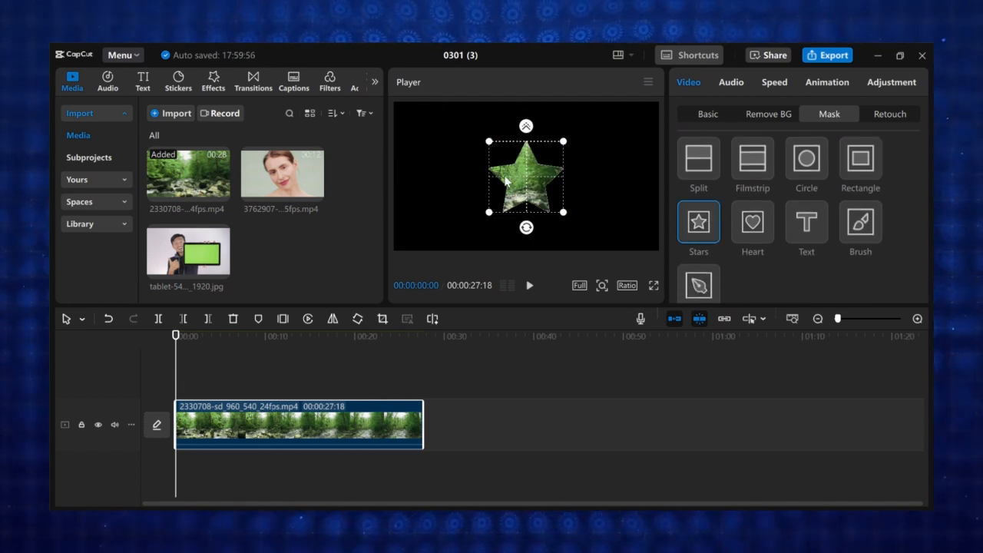
pyautogui.click(755, 225)
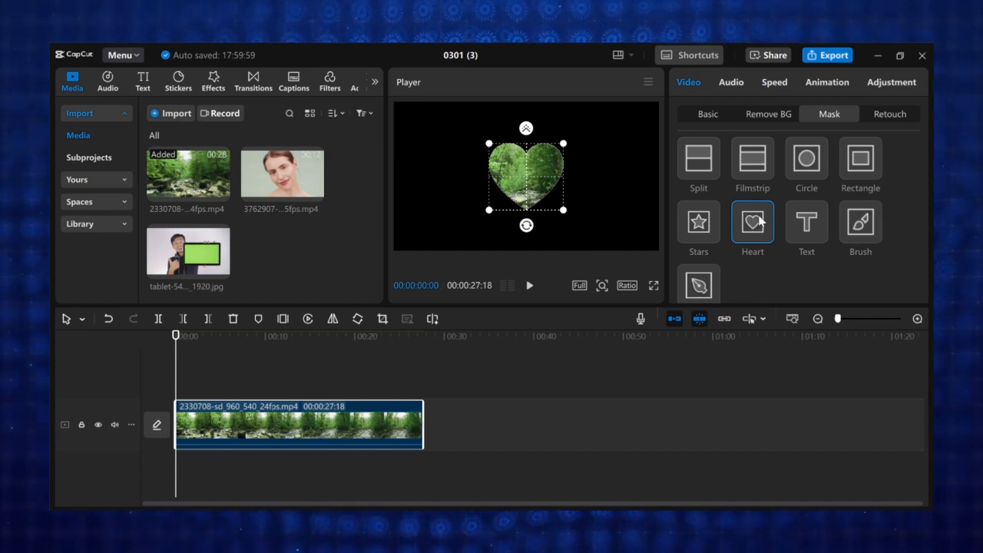
# Step: Move the heart mask to position X 33, Y -16
pyautogui.scroll(-5, 779, 223)
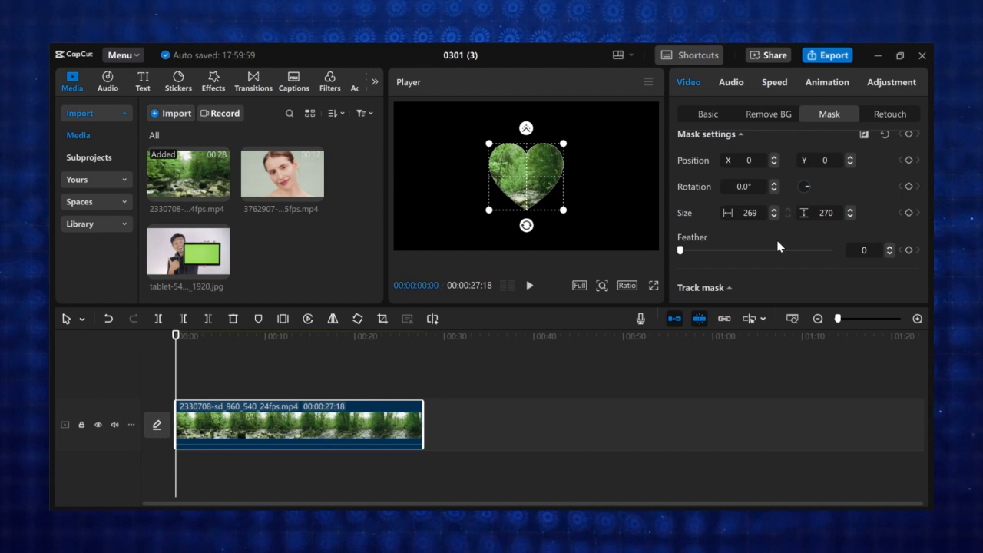
pyautogui.scroll(1, 780, 248)
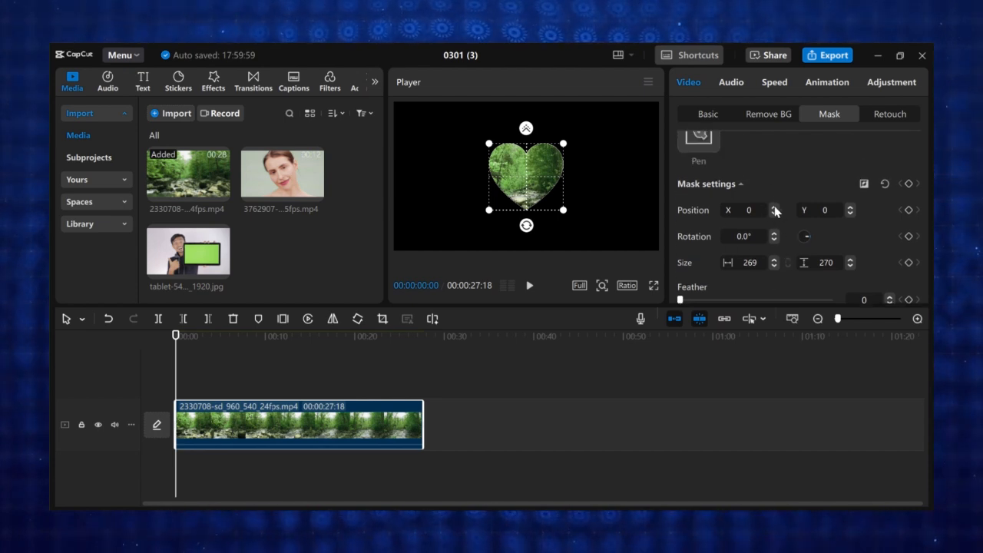
pyautogui.moveTo(774, 212); pyautogui.dragTo(774, 211)
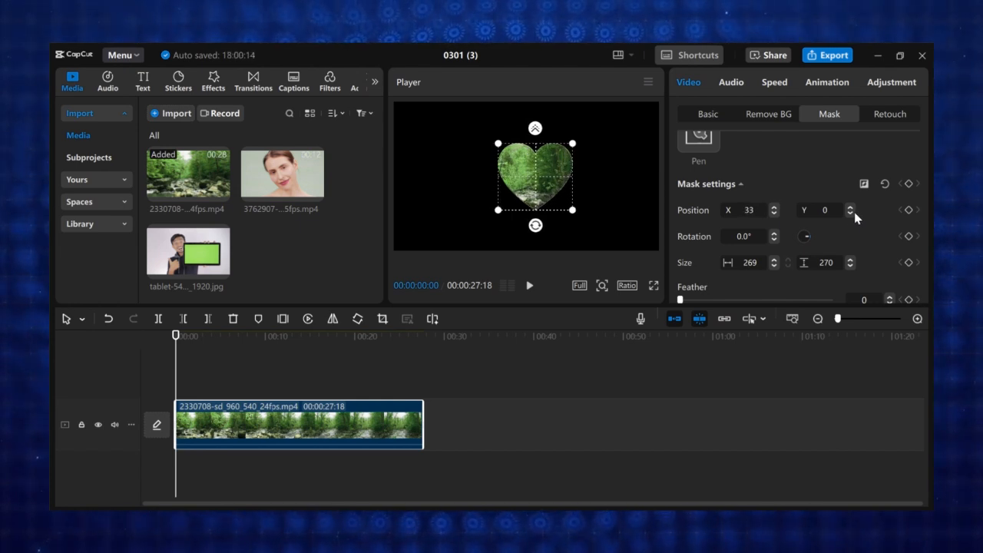
pyautogui.moveTo(853, 213); pyautogui.dragTo(853, 212)
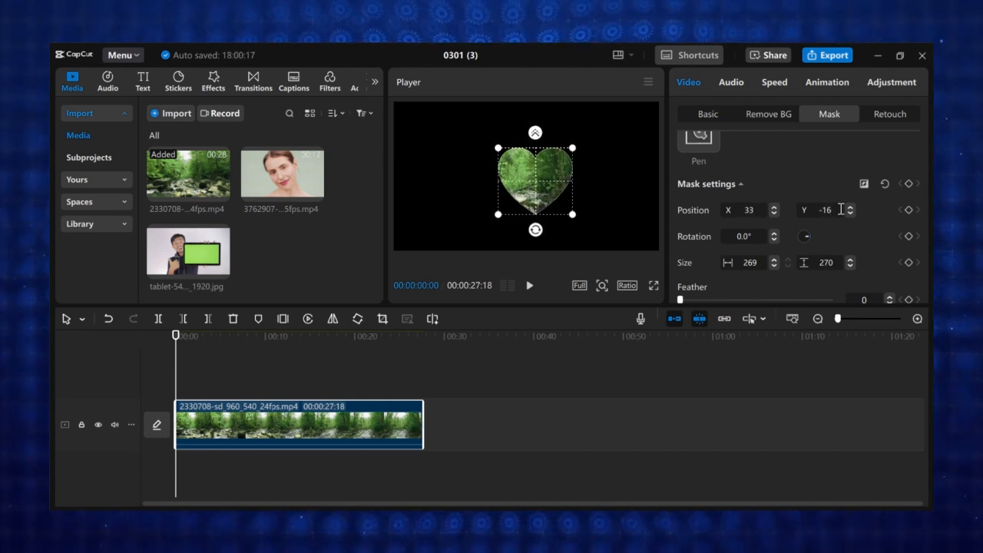
# Step: Reshape the heart mask to rotation 350° and size 334 × 300 at X 14, Y 1, with a feather of 53
pyautogui.moveTo(805, 239); pyautogui.dragTo(808, 234)
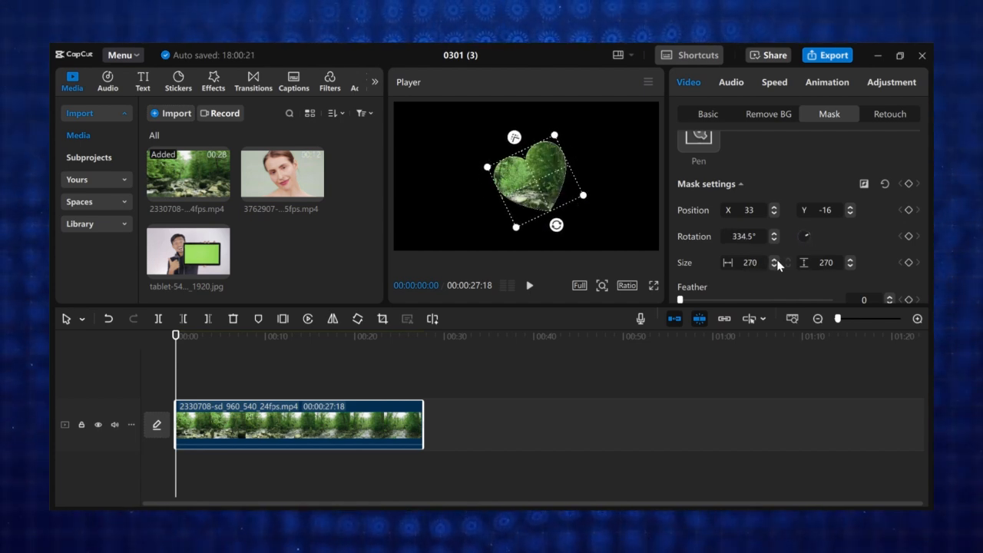
pyautogui.moveTo(777, 262); pyautogui.dragTo(815, 242)
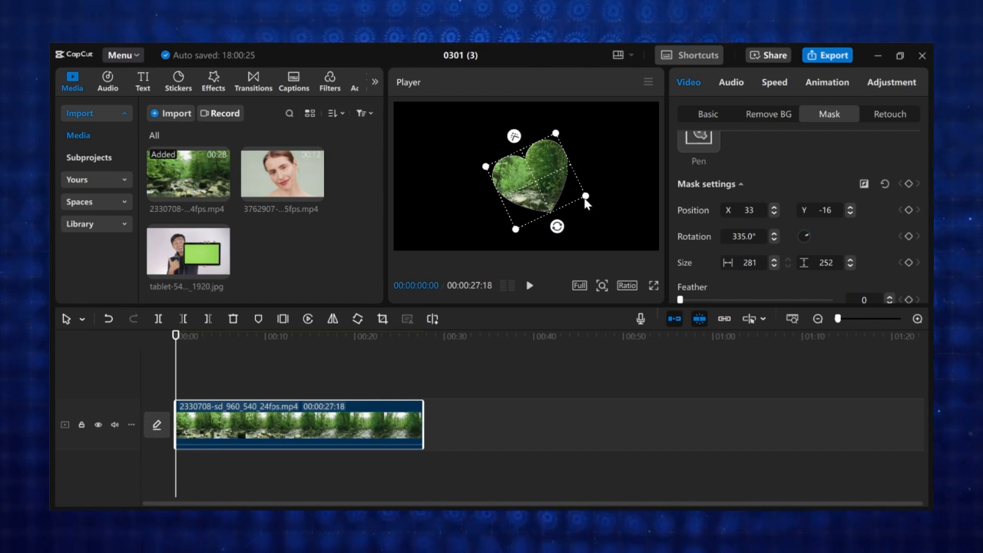
pyautogui.moveTo(585, 201); pyautogui.dragTo(540, 231)
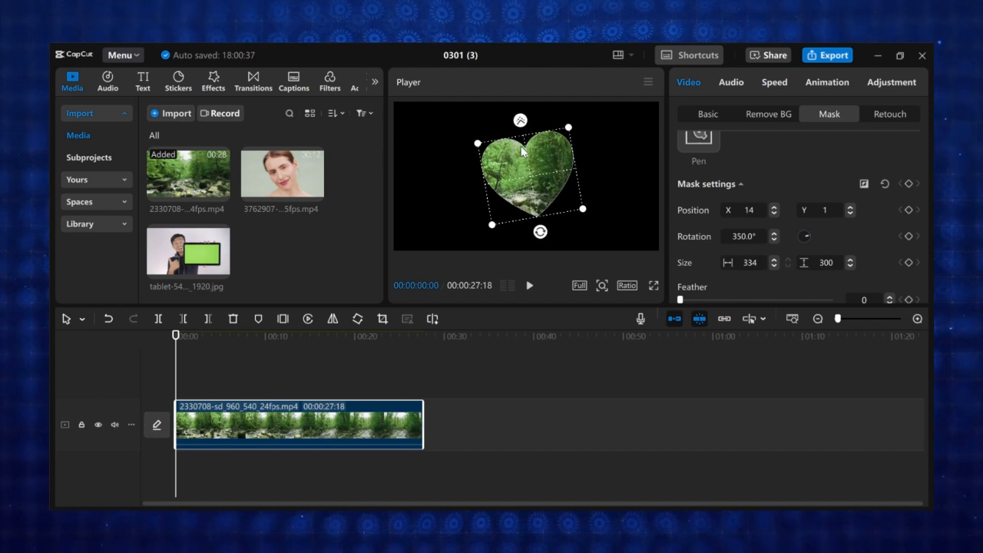
pyautogui.moveTo(525, 115); pyautogui.dragTo(524, 105)
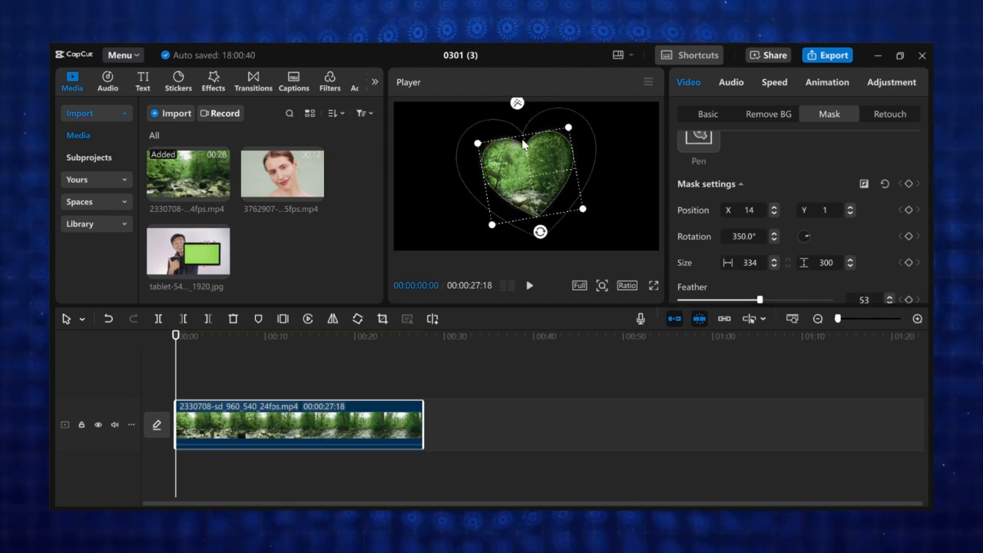
# Step: Reverse the heart mask so that it cuts a heart-shaped hole out of the forest clip
pyautogui.click(864, 185)
pyautogui.click(864, 185)
pyautogui.click(864, 185)
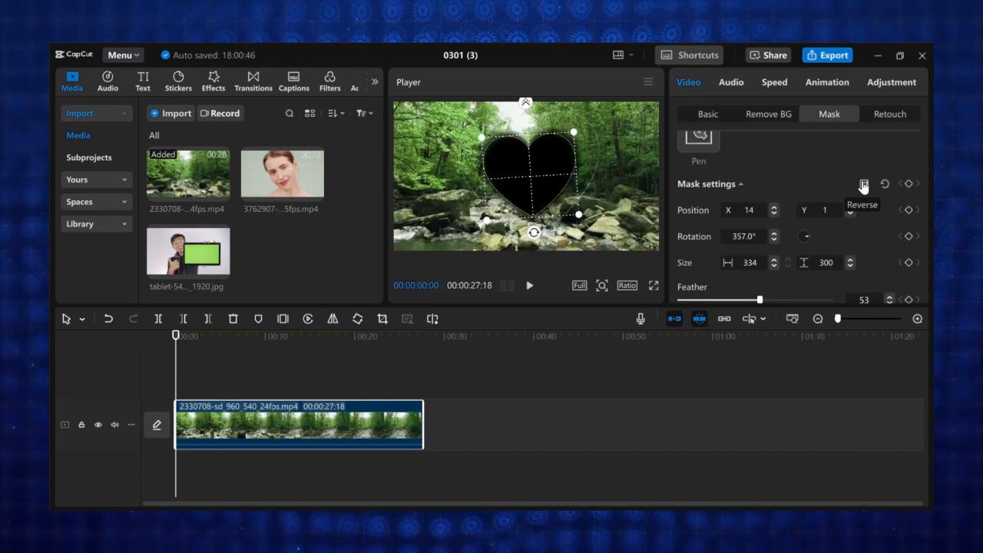
pyautogui.click(864, 186)
pyautogui.click(863, 185)
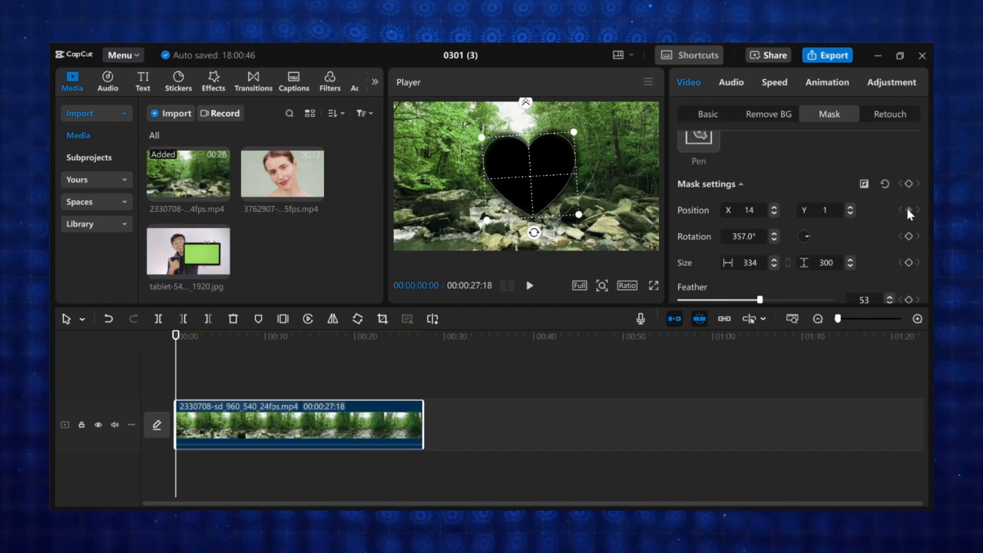
# Step: Try a keyframe on all the mask settings at the clip's start and toggle the mask reversal
pyautogui.click(908, 184)
pyautogui.click(909, 185)
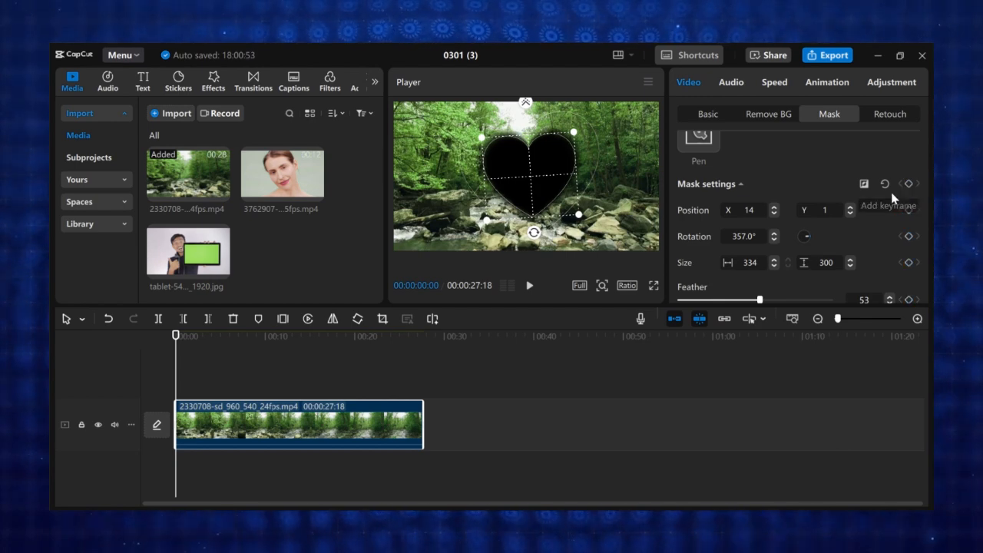
pyautogui.click(864, 185)
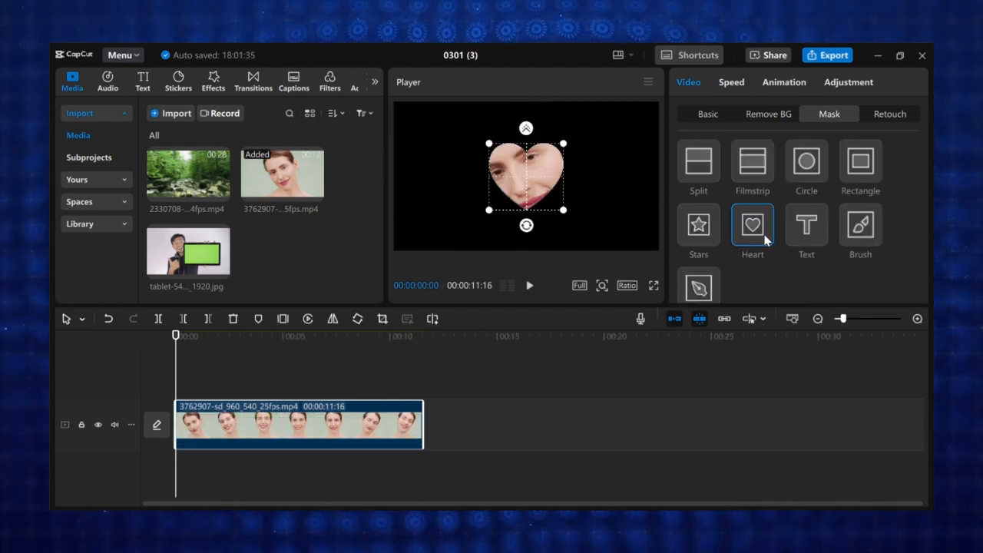
# Step: Try the text, brush and pen masks on the portrait clip in place of the heart mask
pyautogui.scroll(-2, 766, 240)
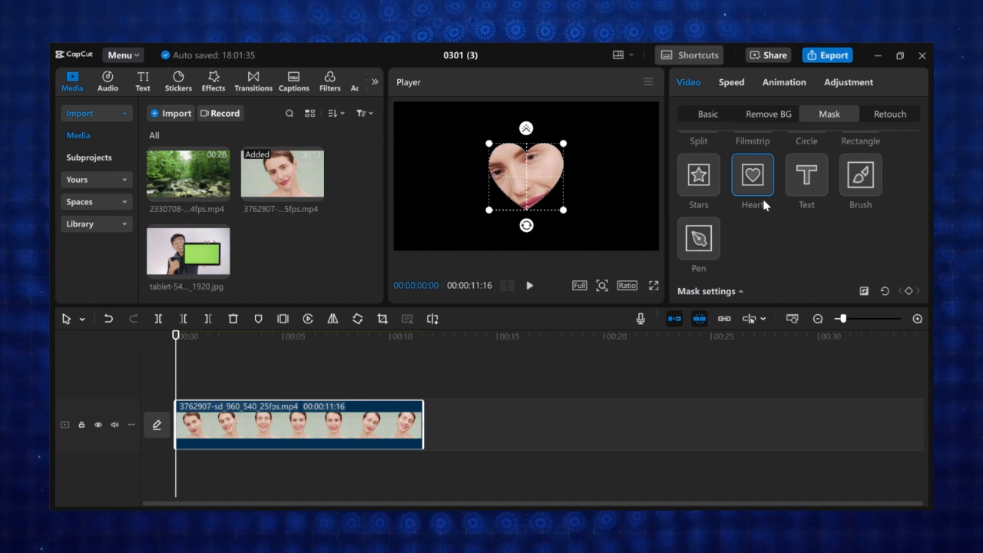
pyautogui.click(806, 176)
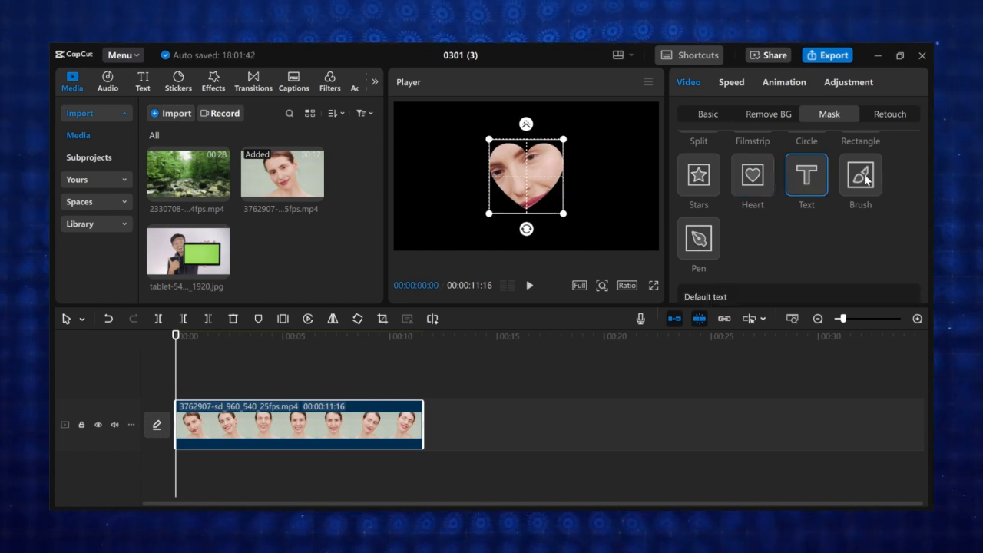
pyautogui.click(864, 177)
pyautogui.click(700, 239)
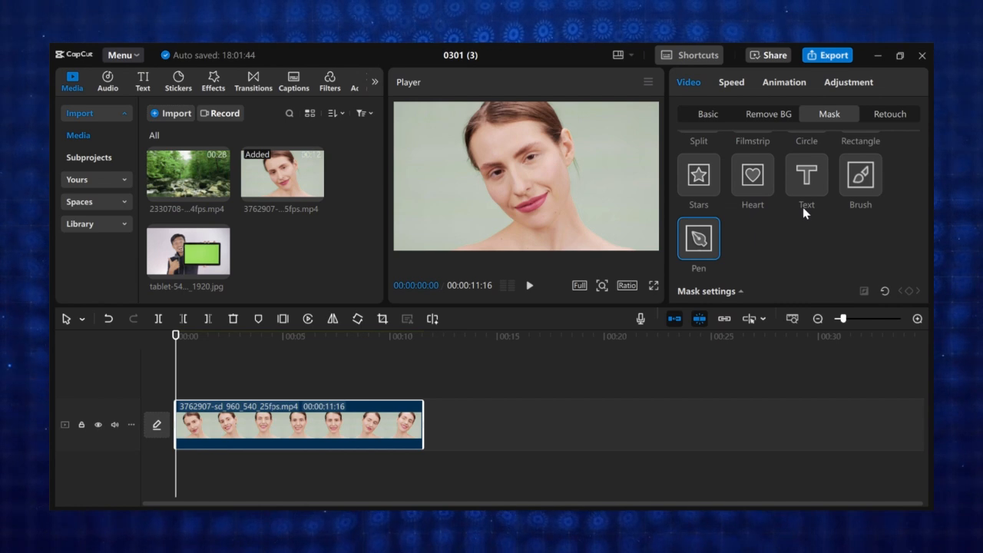
# Step: Apply the brush mask to the portrait clip and paint down the woman's face to isolate her from the background
pyautogui.click(858, 177)
pyautogui.moveTo(530, 108)
pyautogui.mouseDown()
pyautogui.moveTo(509, 129)
pyautogui.moveTo(524, 177)
pyautogui.moveTo(555, 208)
pyautogui.moveTo(535, 261)
pyautogui.moveTo(518, 235)
pyautogui.moveTo(534, 165)
pyautogui.mouseUp()
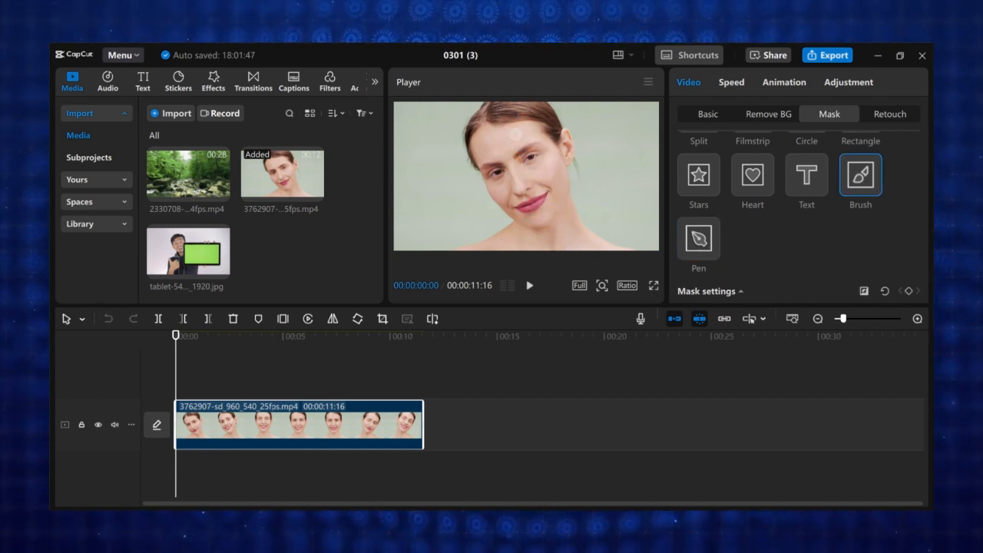
pyautogui.scroll(1, 788, 259)
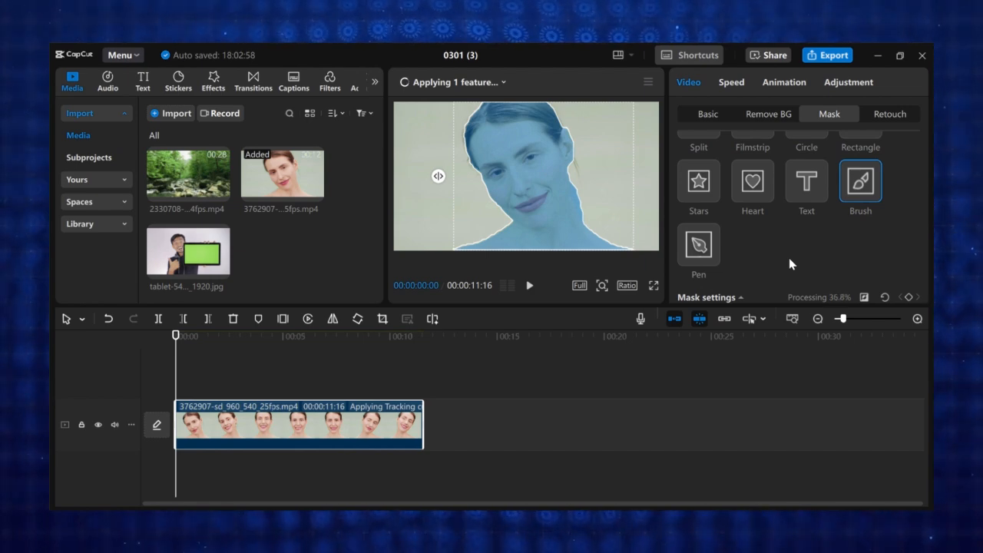
# Step: Test the brush mask's expansion and set its feather to 20
pyautogui.scroll(-4, 802, 257)
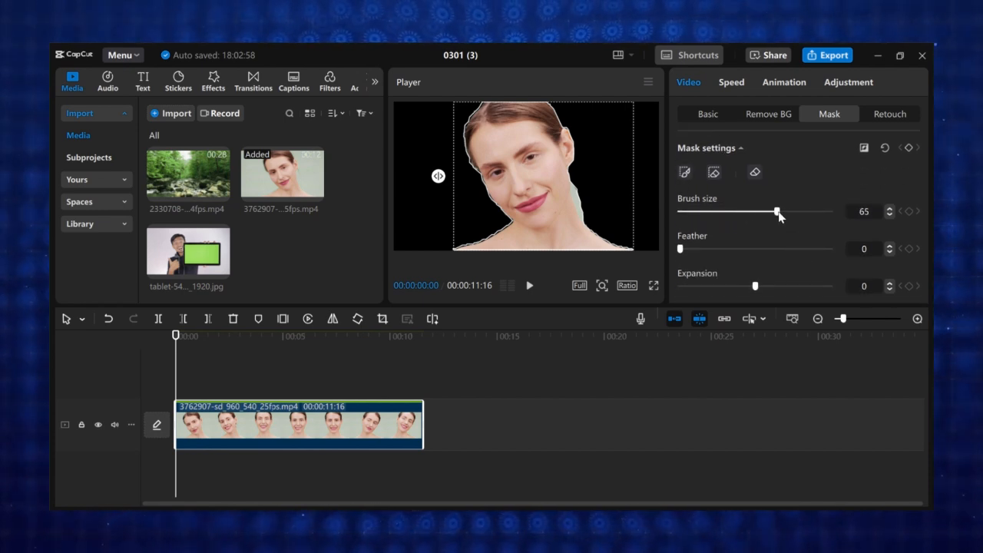
pyautogui.moveTo(689, 249); pyautogui.dragTo(726, 250)
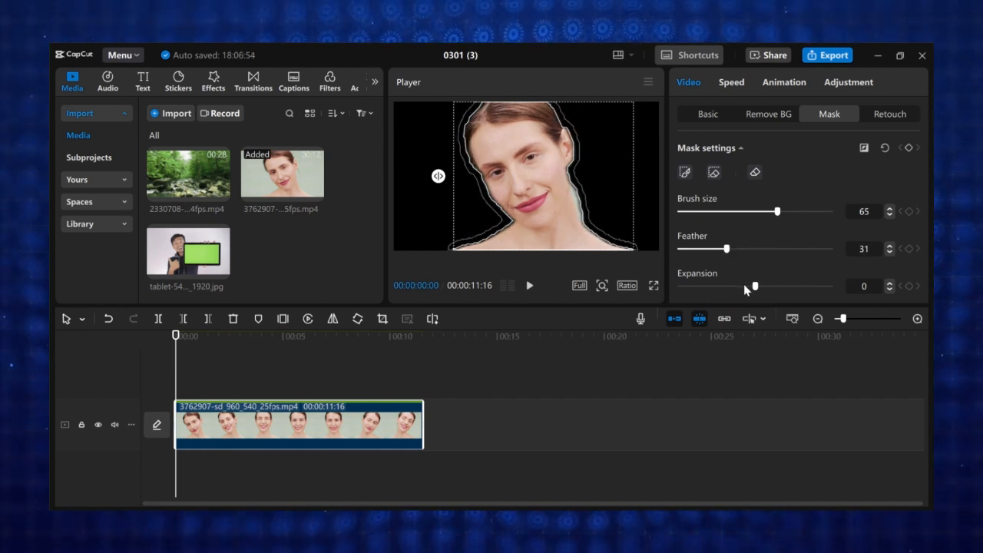
pyautogui.moveTo(760, 289)
pyautogui.mouseDown()
pyautogui.moveTo(801, 289)
pyautogui.moveTo(749, 286)
pyautogui.mouseUp()
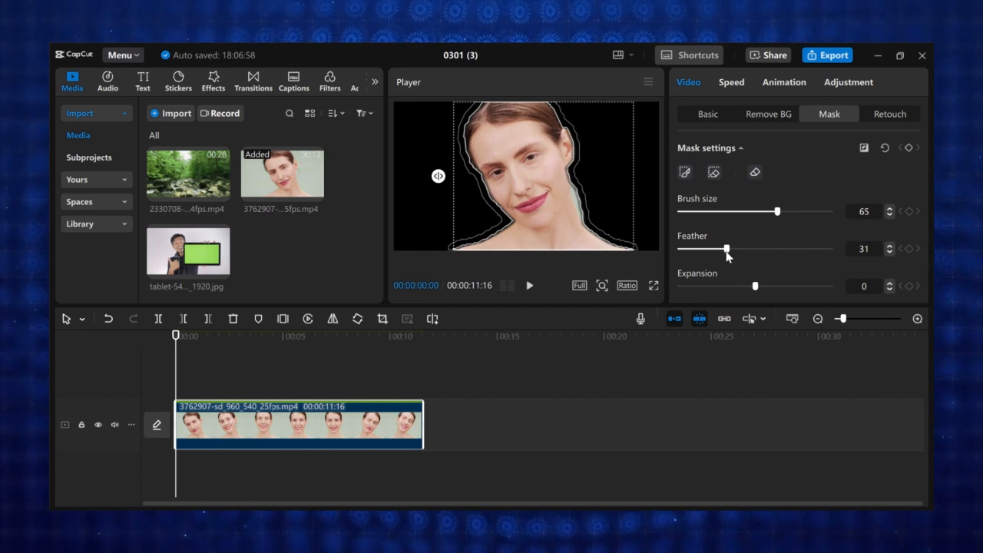
pyautogui.moveTo(727, 252); pyautogui.dragTo(711, 252)
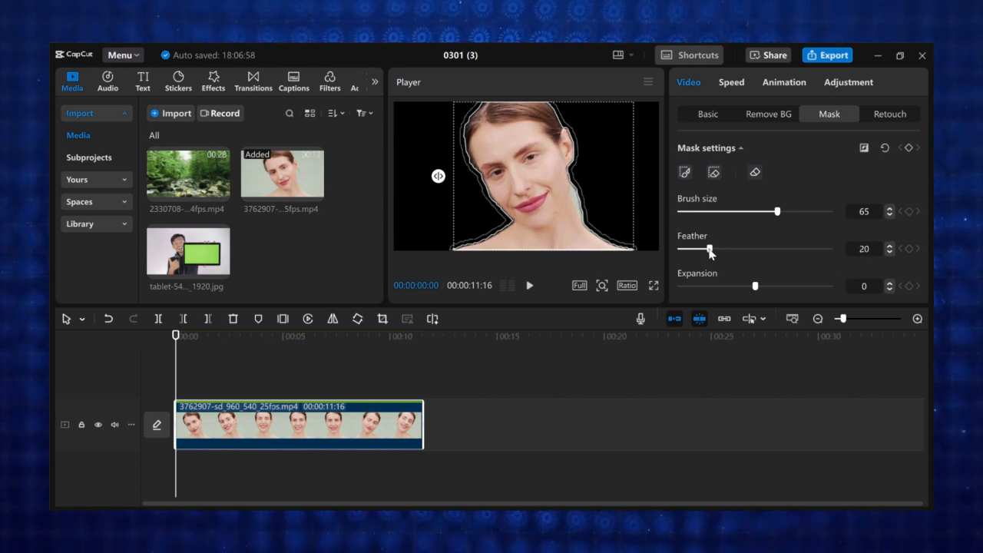
# Step: Remove the leftover background beside the woman's neck and shoulder from the mask with Quick erase
pyautogui.scroll(3, 747, 238)
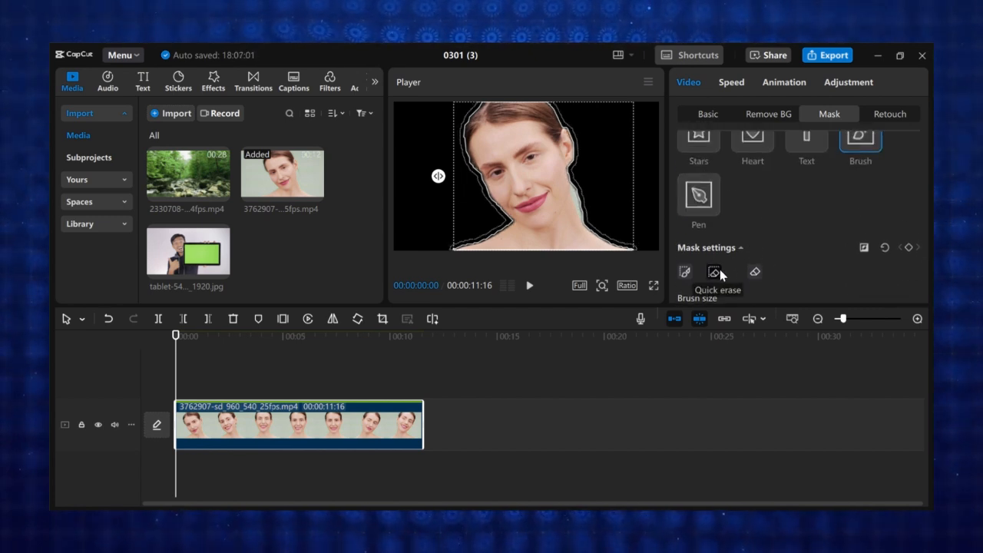
pyautogui.click(712, 273)
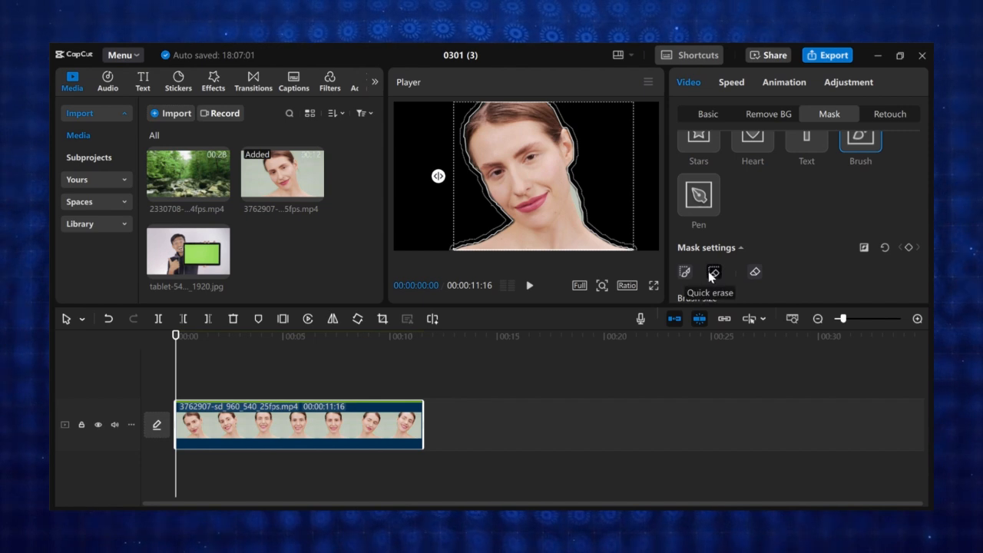
pyautogui.moveTo(578, 184); pyautogui.dragTo(599, 216)
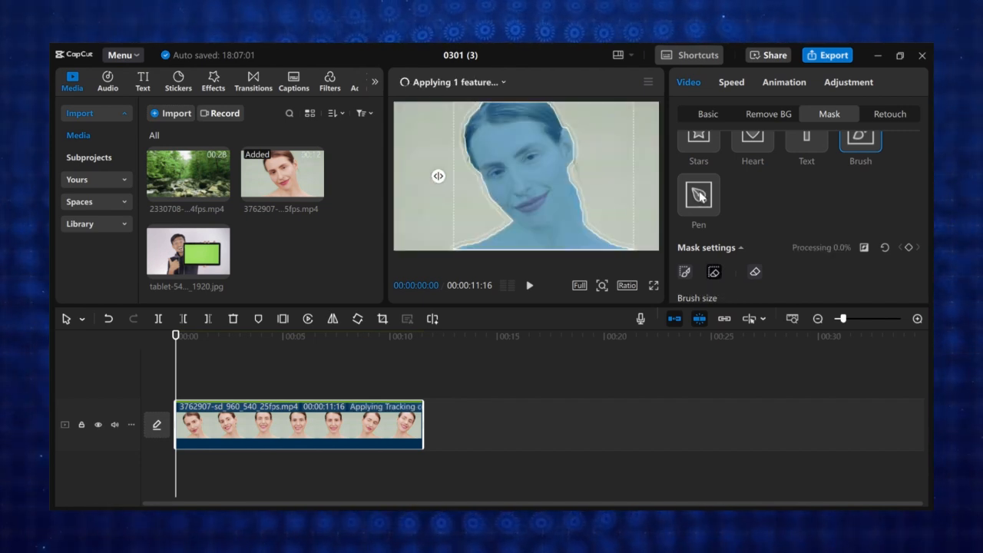
# Step: Return to the mask's painting brush and reduce its brush size
pyautogui.scroll(-3, 751, 240)
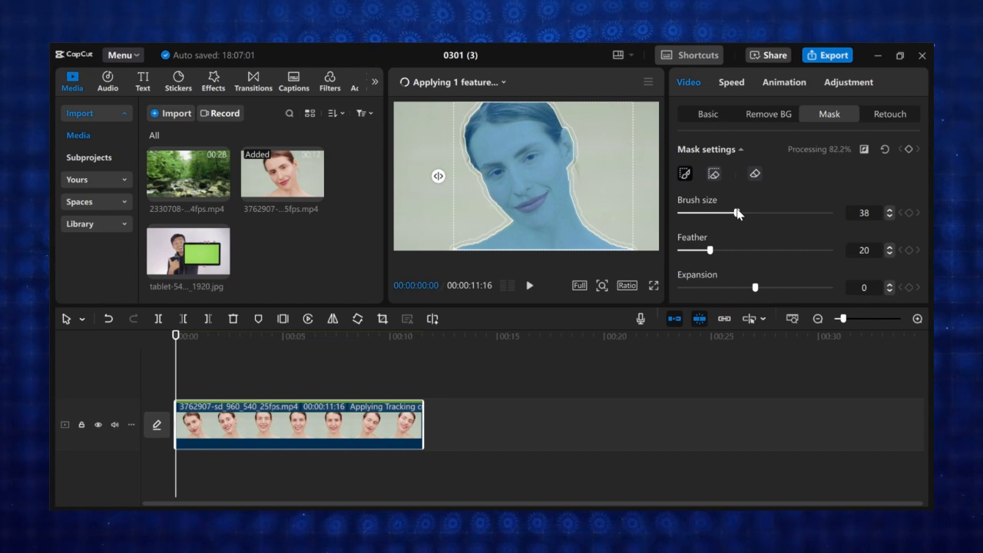
pyautogui.moveTo(738, 213); pyautogui.dragTo(716, 212)
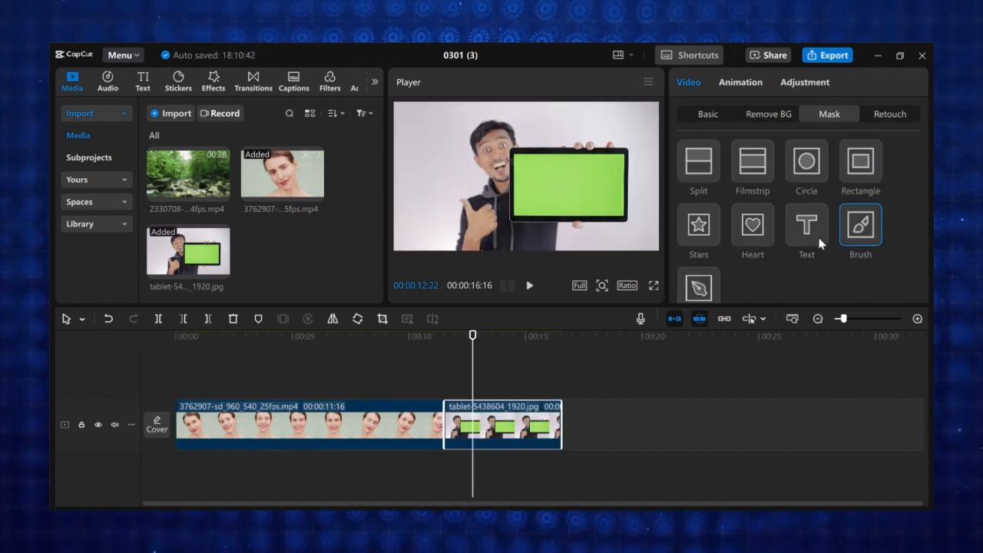
# Step: Replace the tablet photo's mask with a Pen mask outlining the four corners of the green tablet screen
pyautogui.click(699, 286)
pyautogui.click(517, 156)
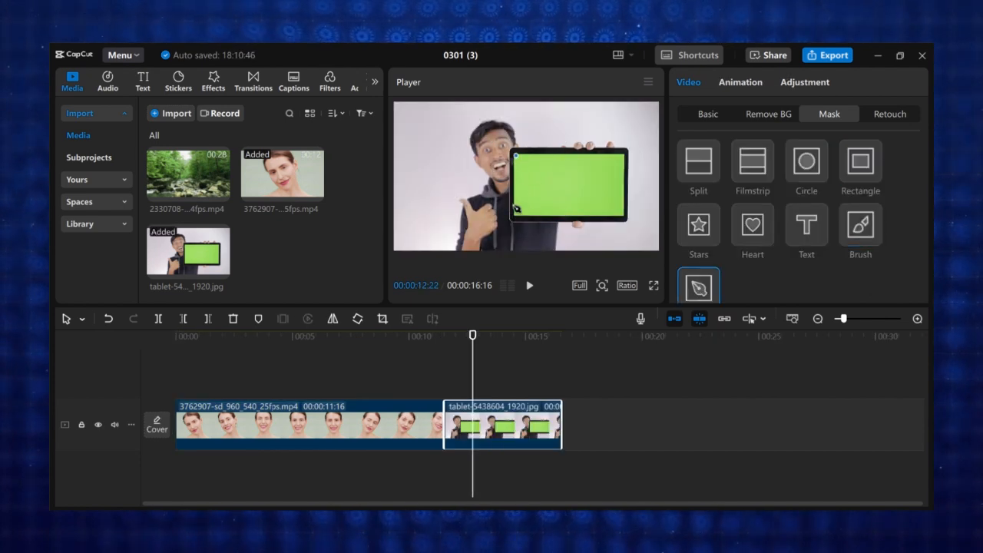
pyautogui.click(516, 220)
pyautogui.click(625, 219)
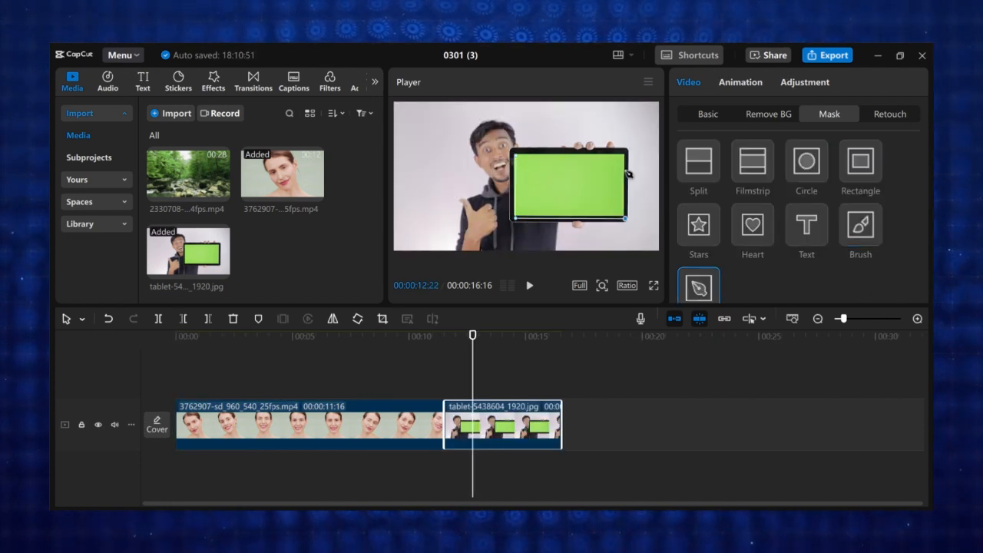
pyautogui.click(627, 154)
pyautogui.click(516, 156)
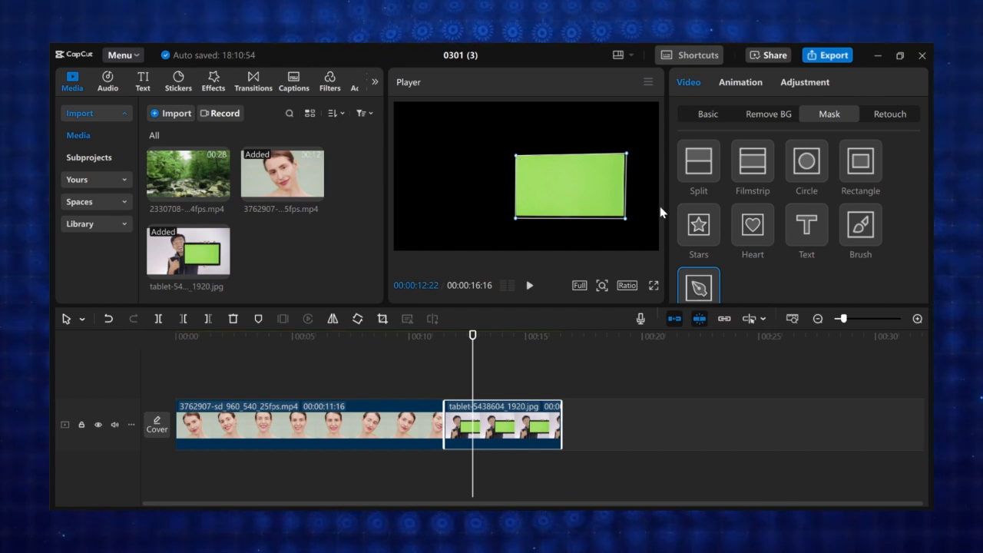
# Step: Test the feather and expansion settings on the Pen mask around the tablet screen
pyautogui.scroll(-5, 736, 240)
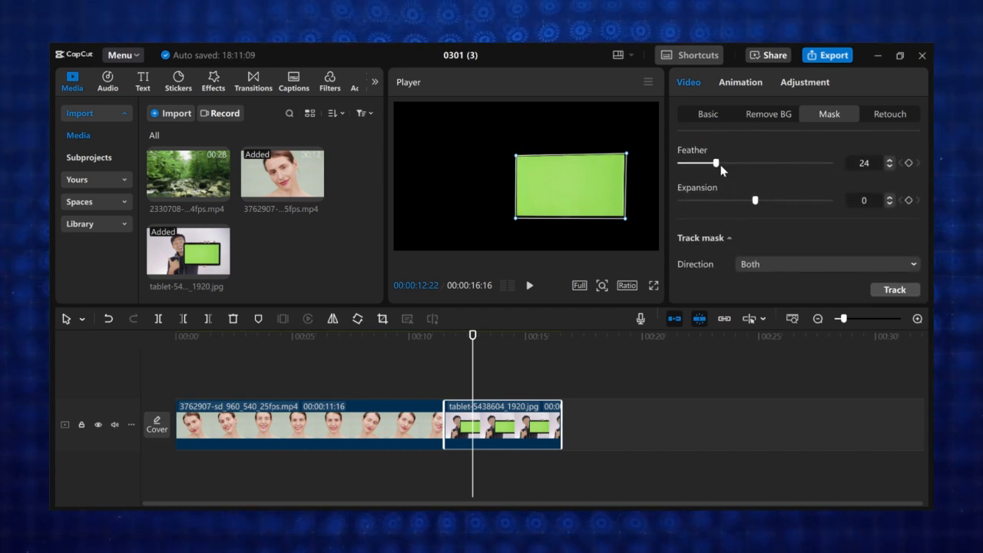
pyautogui.moveTo(716, 164)
pyautogui.mouseDown()
pyautogui.moveTo(790, 166)
pyautogui.moveTo(707, 175)
pyautogui.mouseUp()
pyautogui.moveTo(755, 201)
pyautogui.mouseDown()
pyautogui.moveTo(785, 203)
pyautogui.moveTo(755, 204)
pyautogui.mouseUp()
pyautogui.scroll(5, 714, 236)
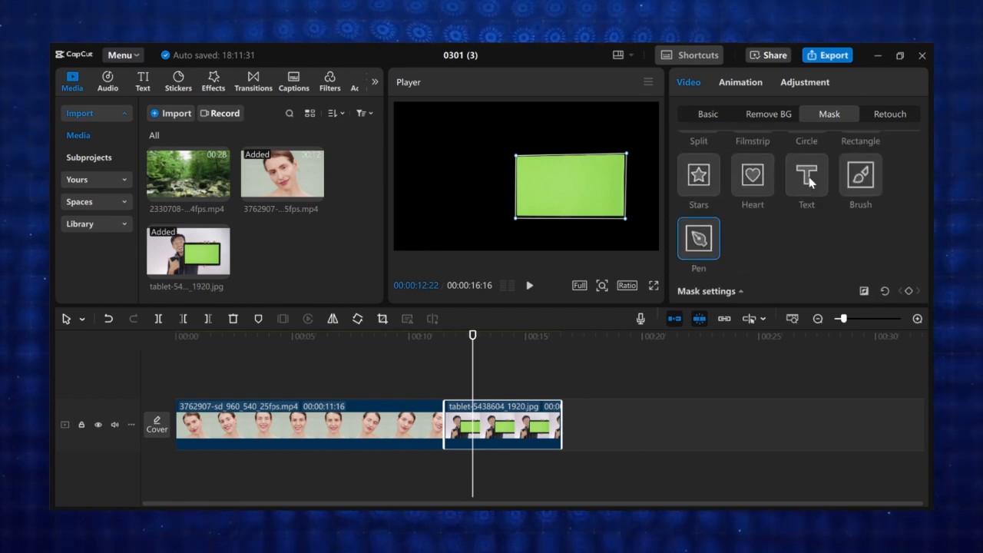
# Step: Switch the tablet photo to a Text mask, move it to X 46, Y 43, and set its zoom to 122%
pyautogui.click(807, 180)
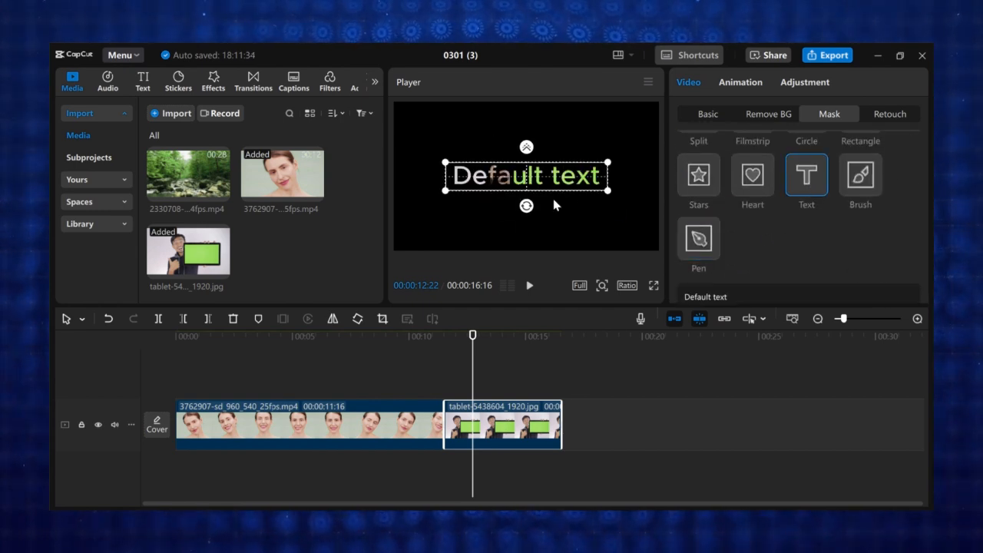
pyautogui.moveTo(606, 165); pyautogui.dragTo(616, 158)
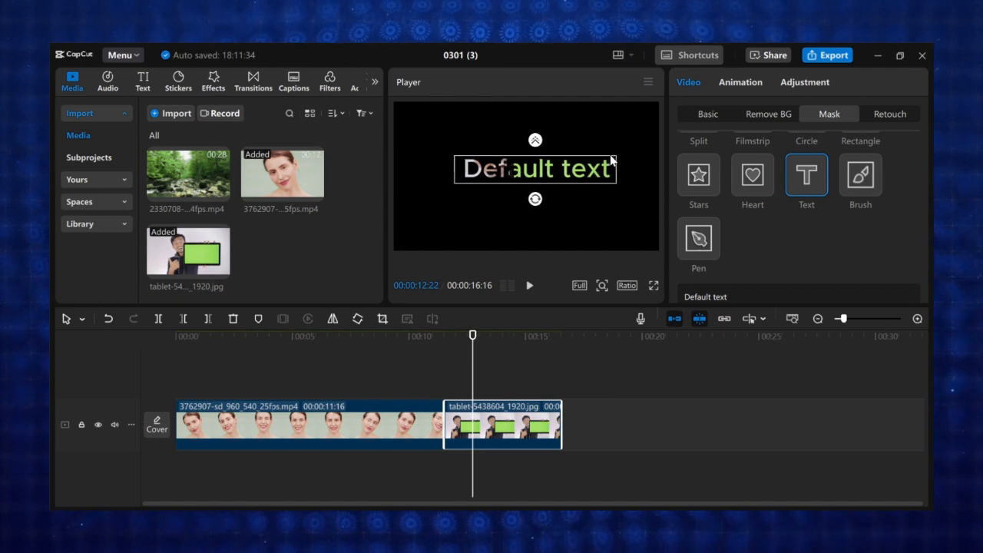
pyautogui.scroll(-6, 742, 203)
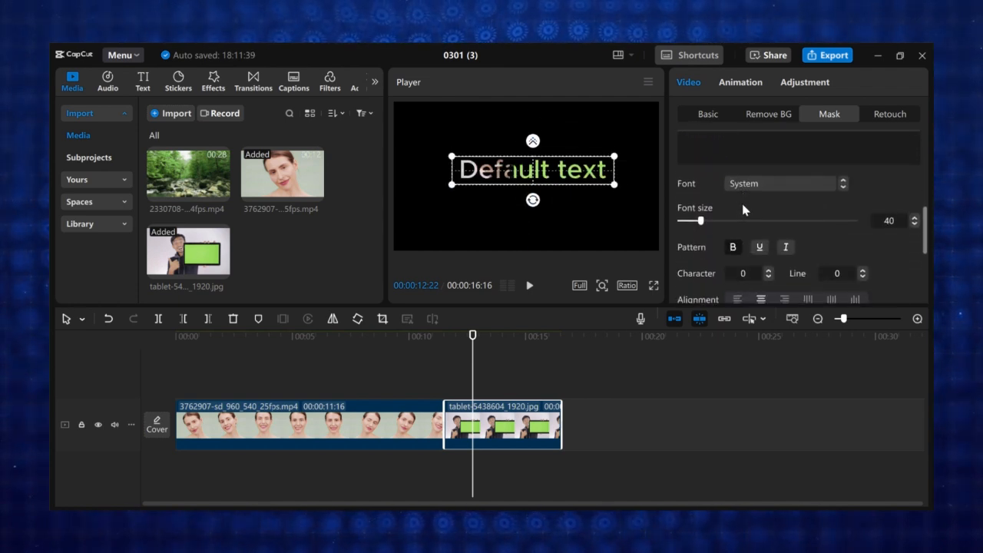
pyautogui.scroll(-2, 755, 232)
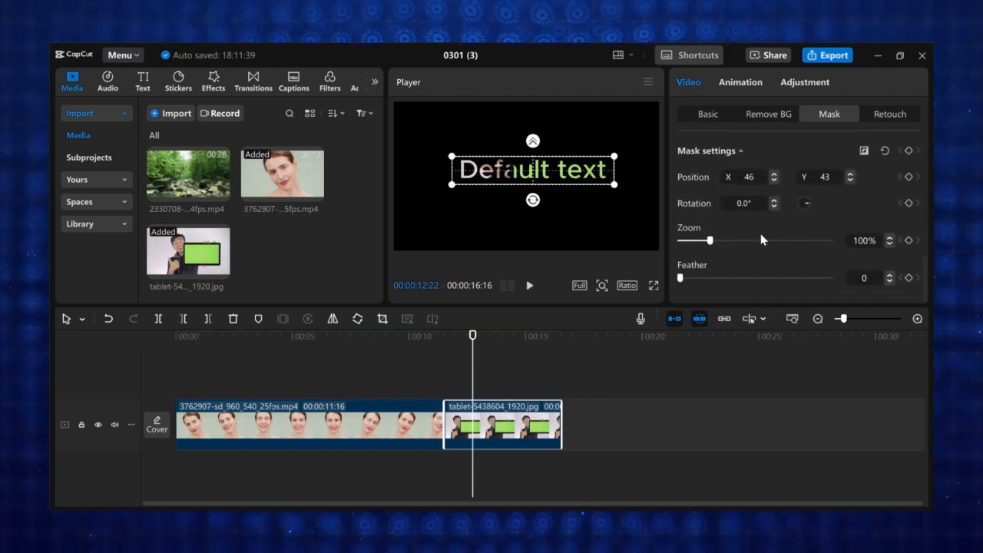
pyautogui.moveTo(708, 240)
pyautogui.mouseDown()
pyautogui.moveTo(735, 240)
pyautogui.moveTo(716, 240)
pyautogui.mouseUp()
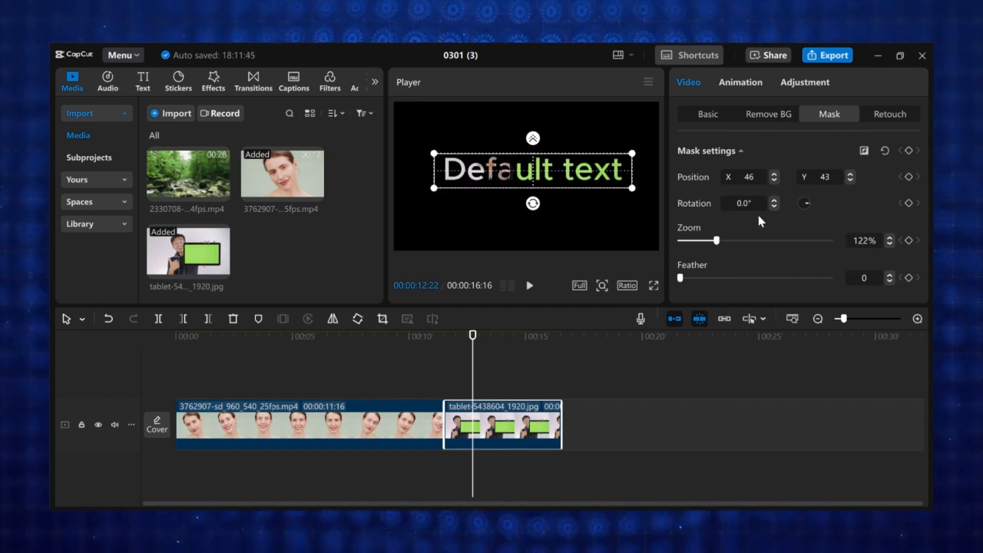
# Step: Add a second mask to the tablet photo as a Circle and adjust its placement over the tablet
pyautogui.scroll(2, 758, 221)
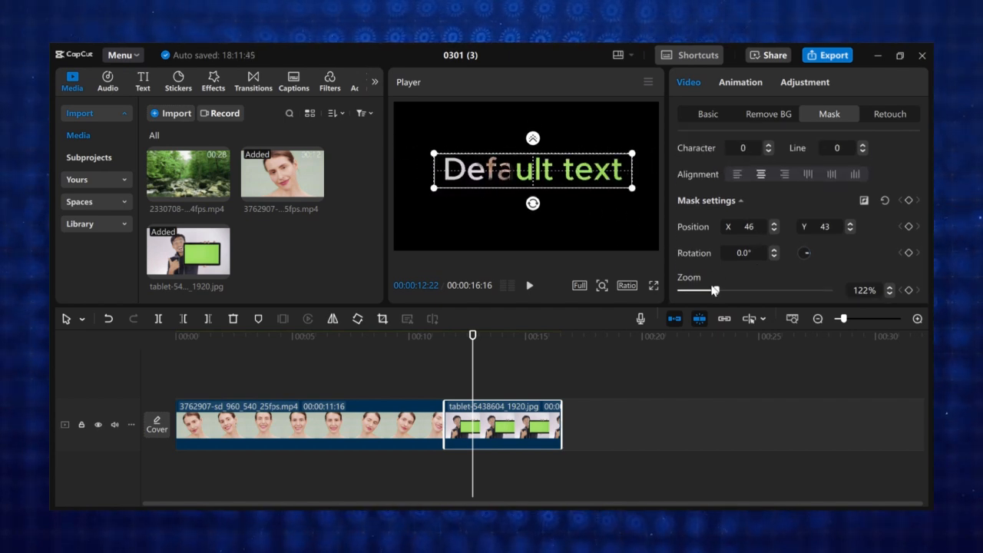
pyautogui.scroll(5, 709, 273)
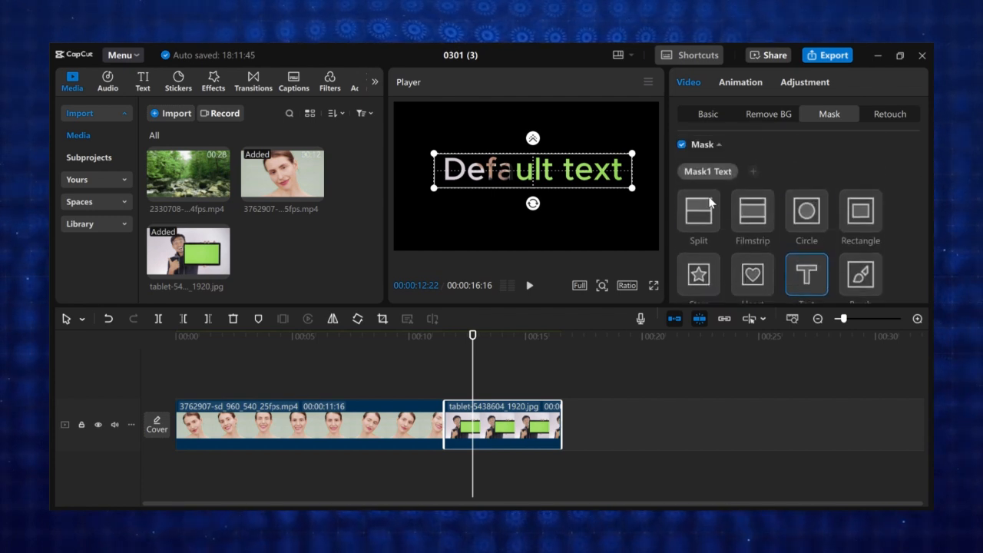
pyautogui.click(753, 171)
pyautogui.click(804, 215)
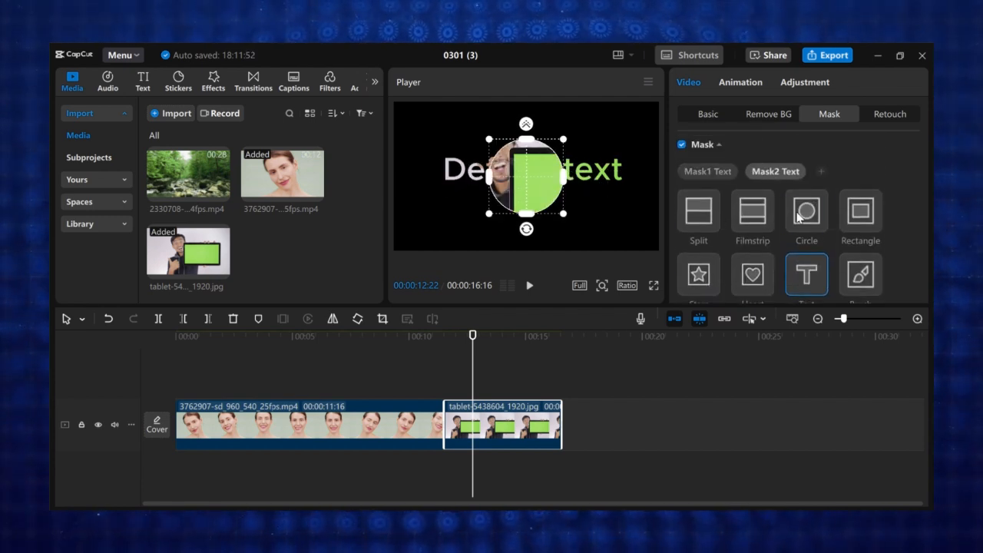
pyautogui.moveTo(549, 203); pyautogui.dragTo(563, 216)
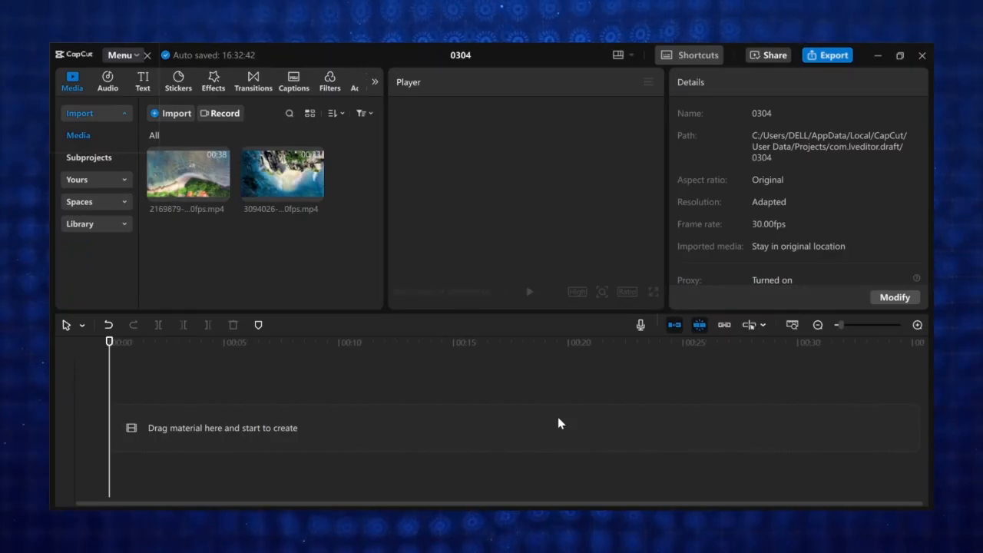
# Step: In project 0304, place the 2169879 beach clip shifted to X -1087 and layer the 3094026 clip on a track above it
pyautogui.moveTo(190, 175); pyautogui.dragTo(196, 425)
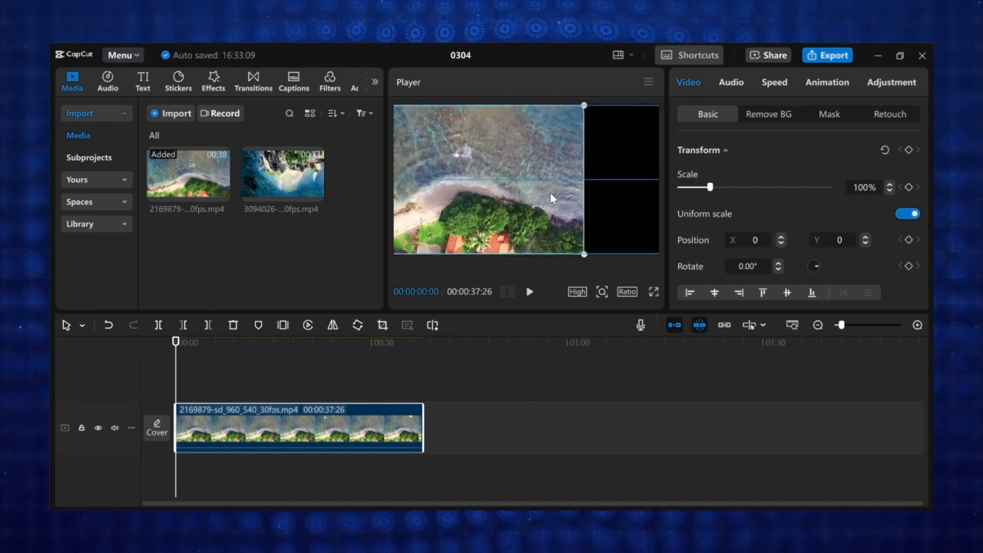
pyautogui.moveTo(550, 198); pyautogui.dragTo(550, 197)
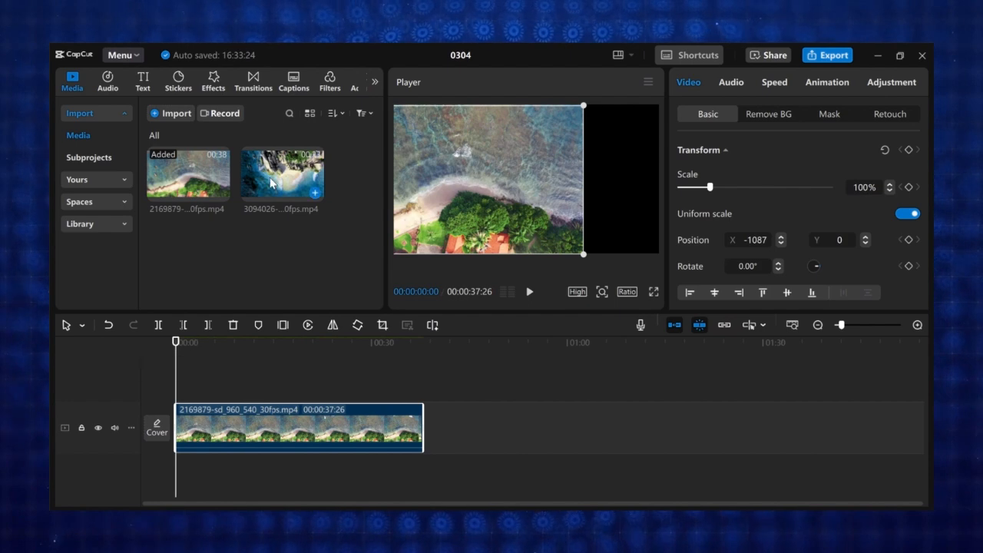
pyautogui.moveTo(270, 183); pyautogui.dragTo(173, 374)
# Step: Trim the end of the lower beach clip to match the end of the upper clip
pyautogui.click(319, 372)
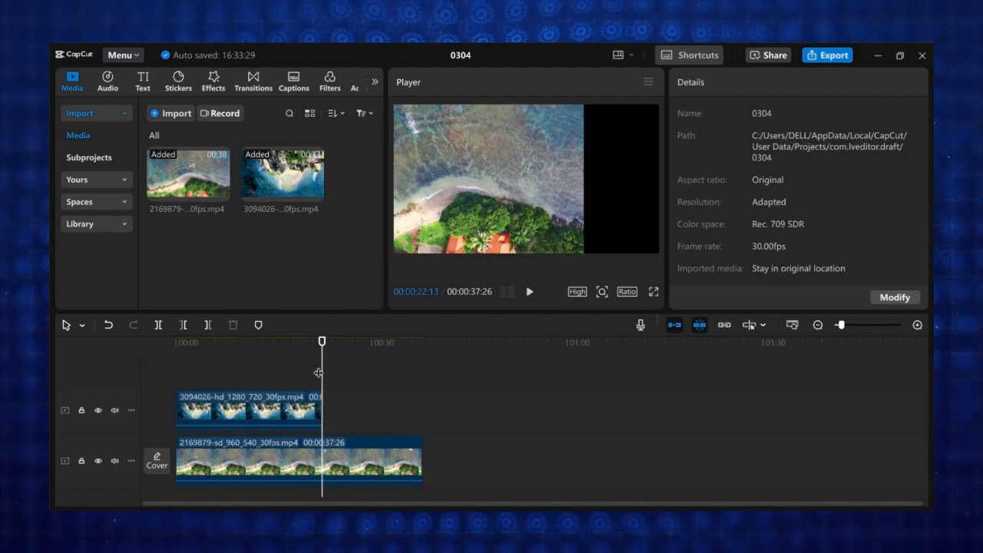
pyautogui.click(319, 456)
pyautogui.press('w')
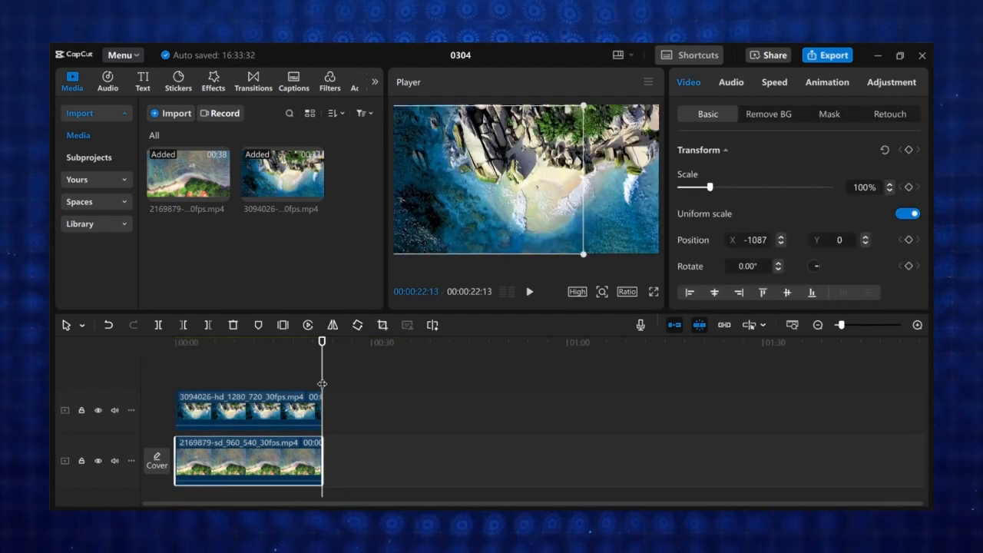
# Step: Shift the upper clip to X 606 and give it a Split mask turned vertical, showing only the right part of the frame
pyautogui.click(296, 411)
pyautogui.moveTo(533, 236); pyautogui.dragTo(574, 237)
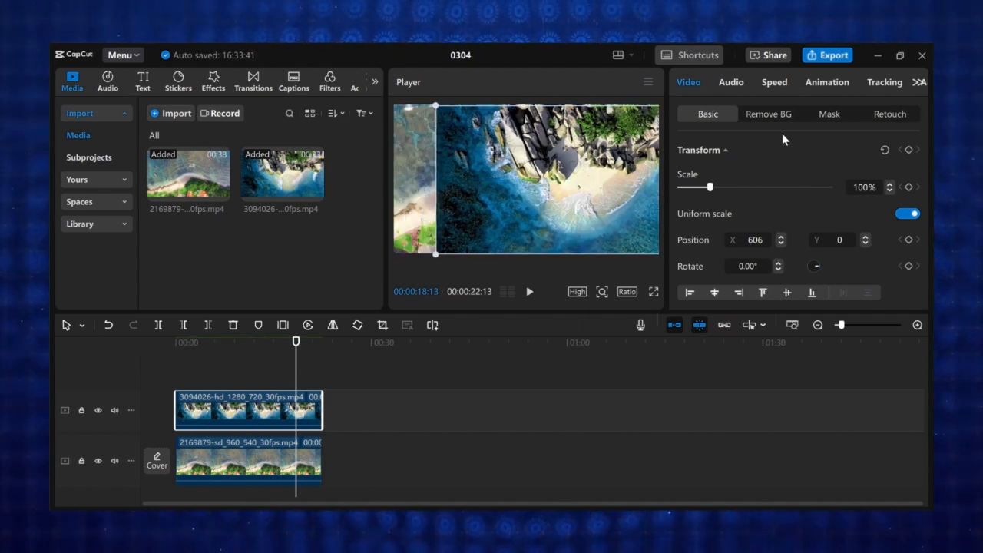
pyautogui.click(829, 114)
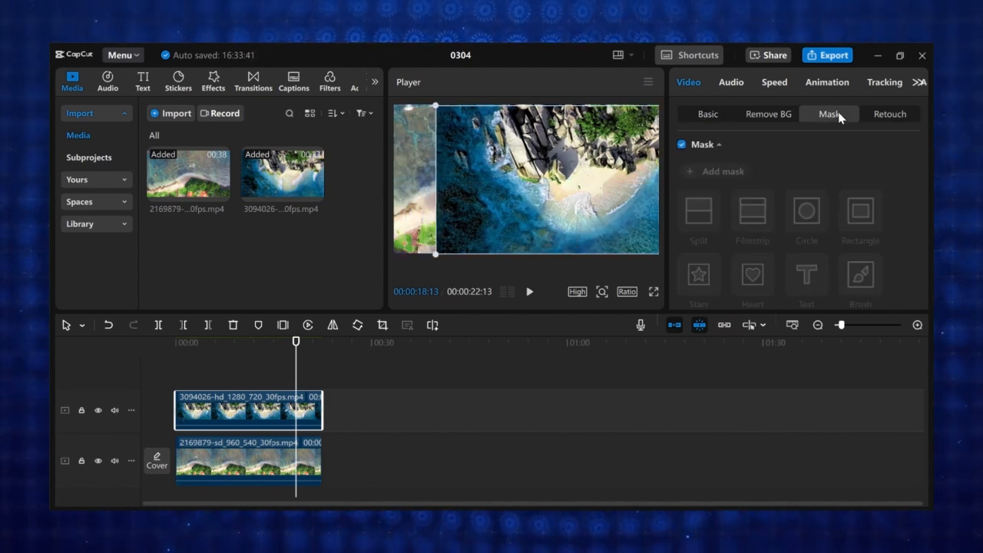
pyautogui.click(728, 173)
pyautogui.click(705, 211)
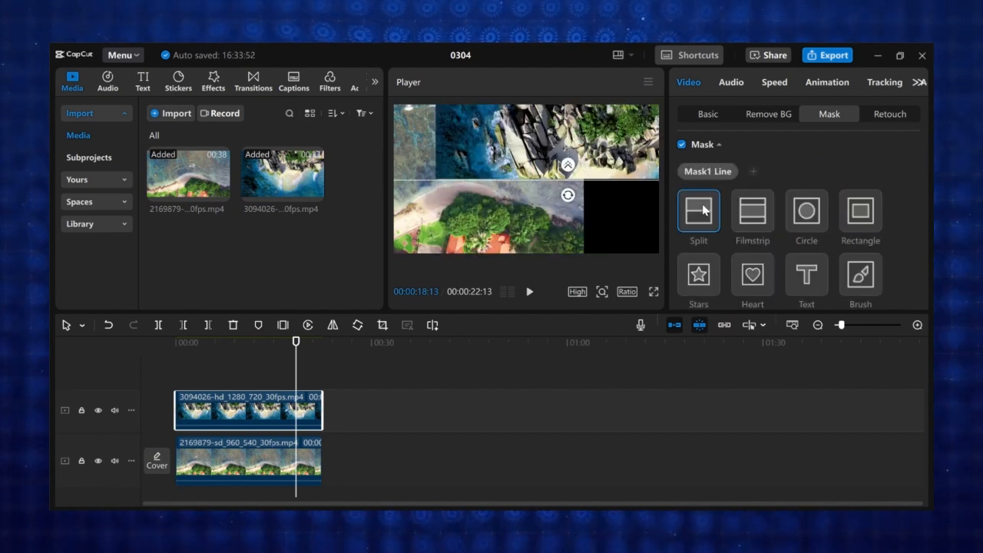
pyautogui.moveTo(572, 199); pyautogui.dragTo(553, 182)
pyautogui.moveTo(566, 214); pyautogui.dragTo(538, 207)
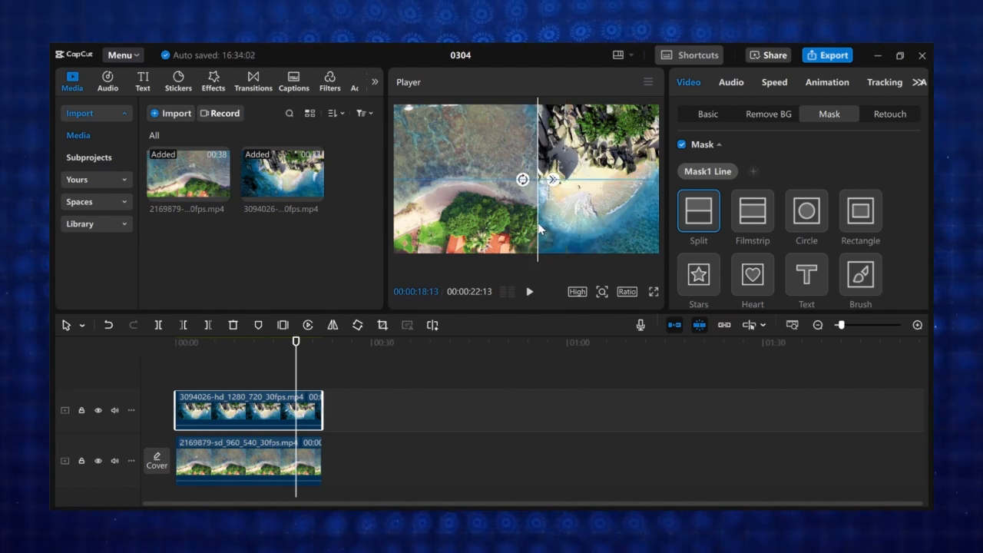
# Step: Apply a vertical Split mask to the lower clip that shows its left part and leaves a thin gap beside the upper clip
pyautogui.click(249, 444)
pyautogui.click(724, 172)
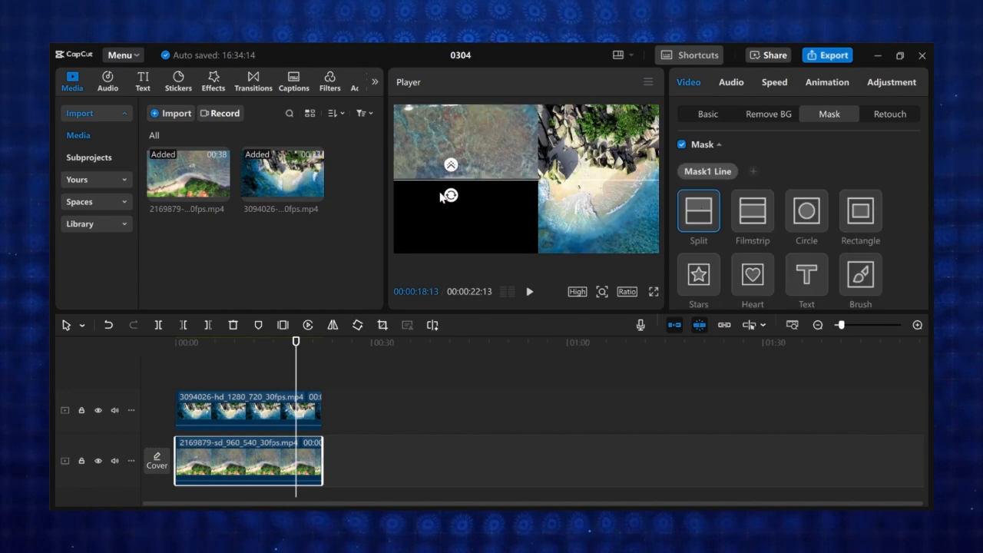
pyautogui.moveTo(461, 192); pyautogui.dragTo(536, 222)
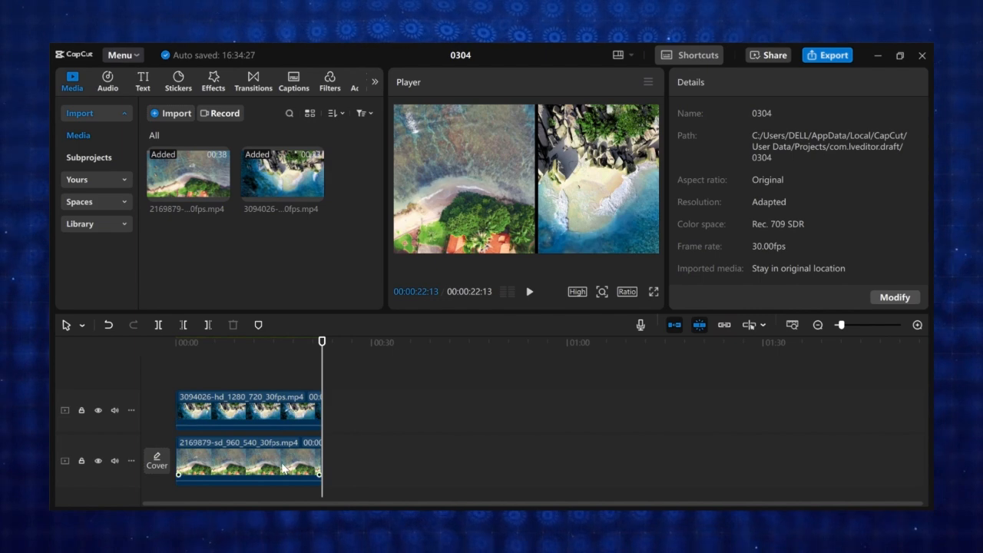
# Step: Set the lower clip's canvas to Color and choose purple to fill the gap between the two clips
pyautogui.click(235, 467)
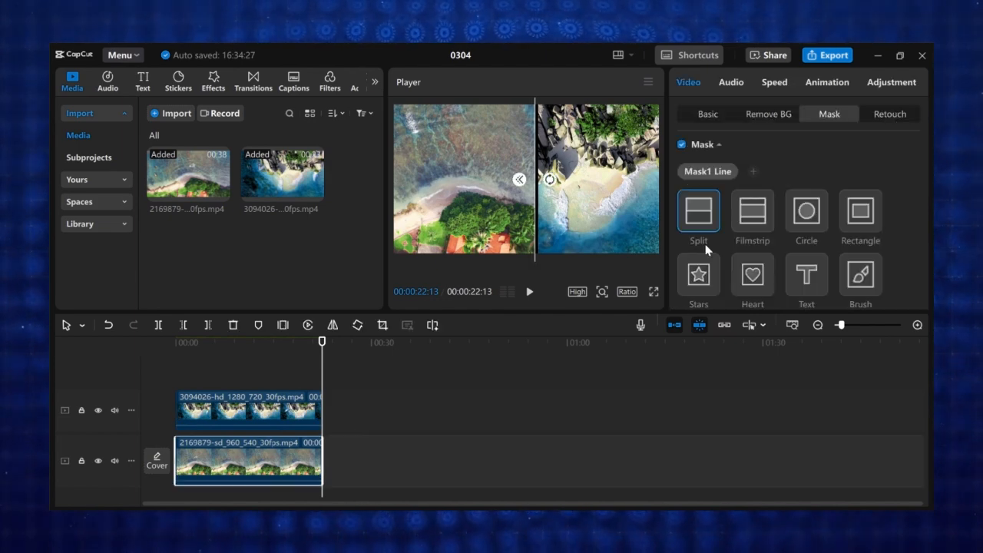
pyautogui.click(706, 114)
pyautogui.scroll(-10, 705, 221)
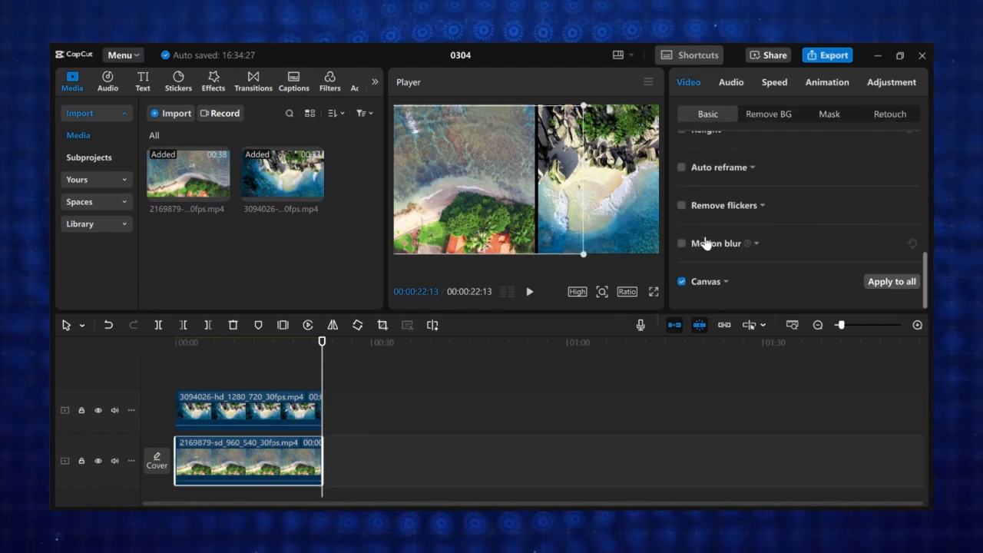
pyautogui.click(723, 283)
pyautogui.click(720, 282)
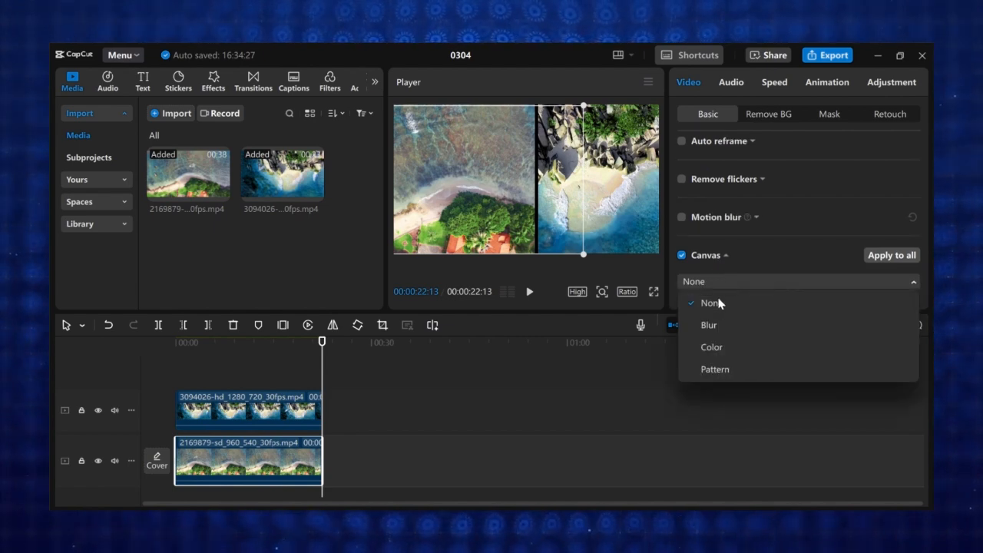
pyautogui.click(710, 347)
pyautogui.scroll(-2, 723, 261)
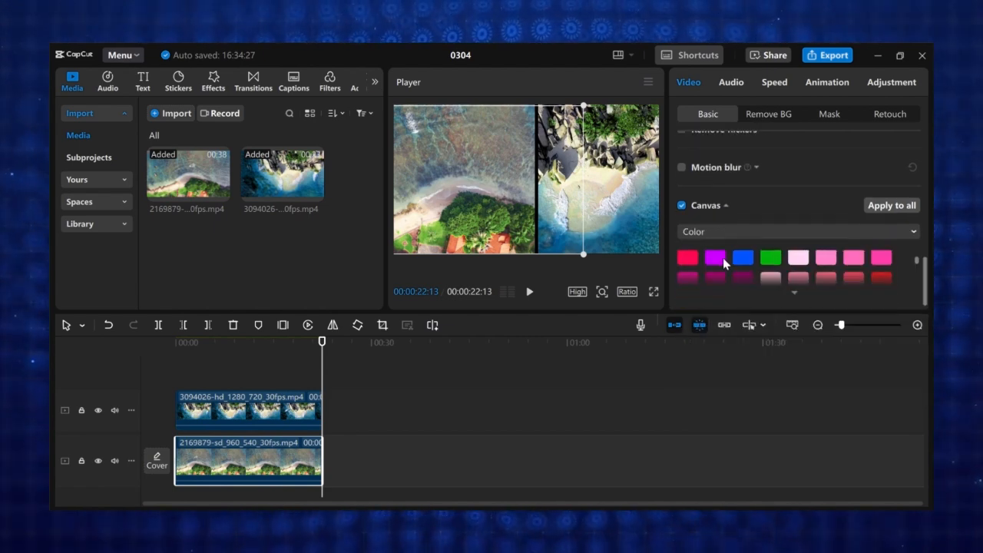
pyautogui.click(717, 287)
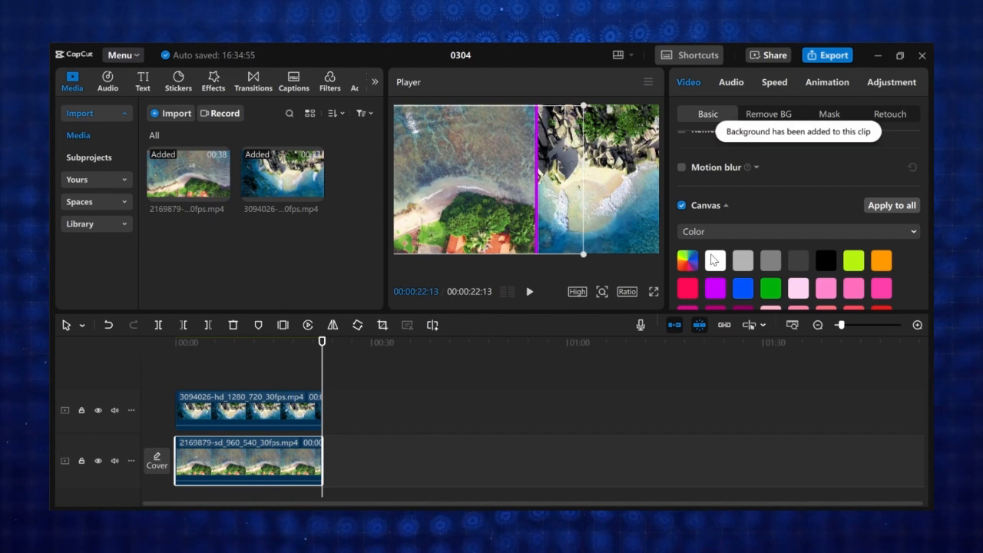
# Step: Try white and blue canvas colors for the divider and end on lime green
pyautogui.click(715, 261)
pyautogui.click(742, 290)
pyautogui.click(853, 261)
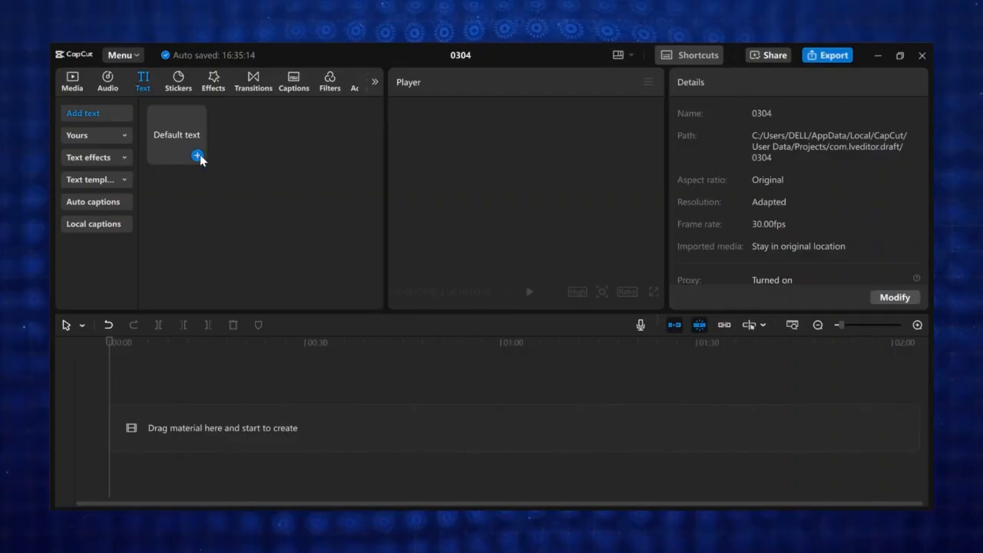
# Step: Add a default text clip to the empty timeline and change its wording to FRAMES
pyautogui.click(197, 154)
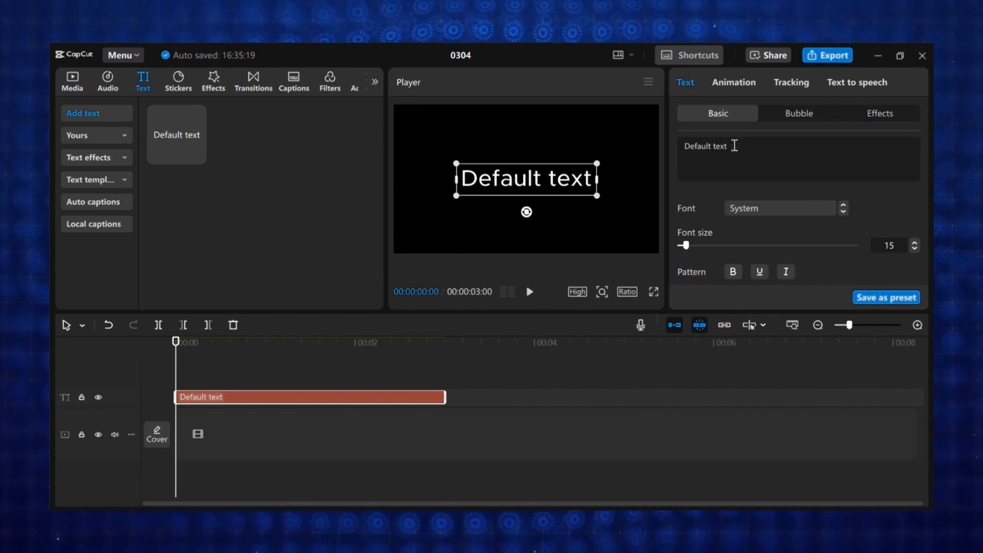
pyautogui.moveTo(736, 145); pyautogui.dragTo(664, 143)
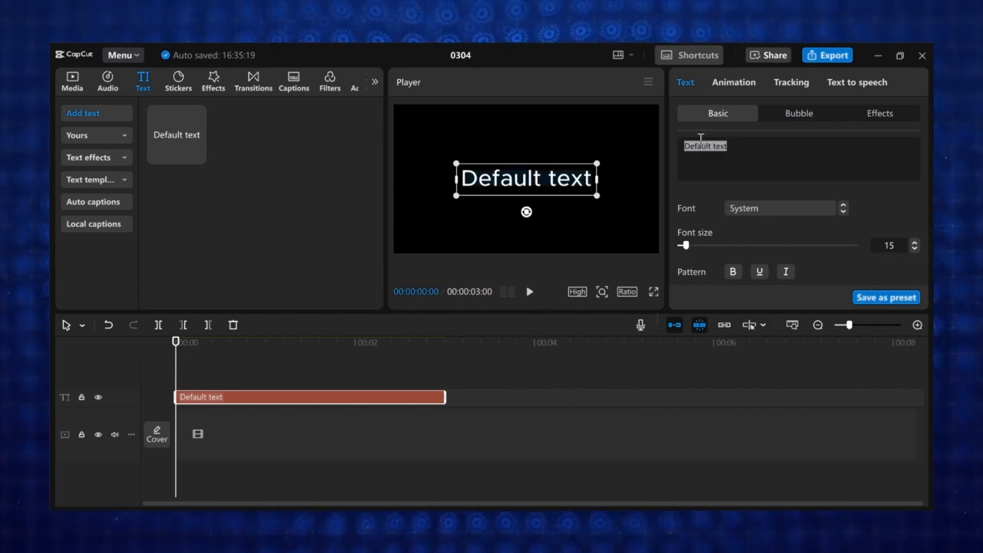
pyautogui.press('BackSpace')
pyautogui.write('FR')
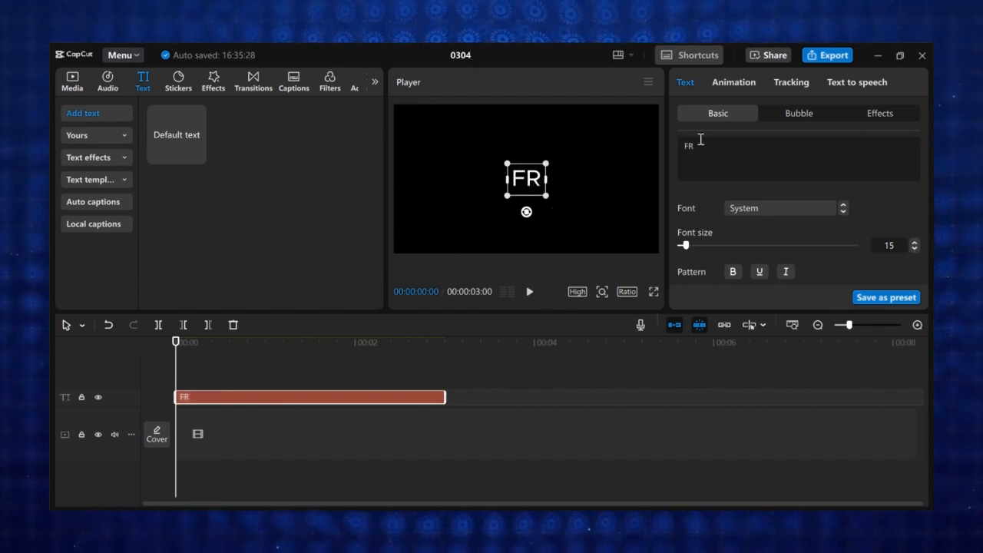
pyautogui.write('AMES')
# Step: Set the FRAMES title's font to Anton and enlarge the title in the frame
pyautogui.click(779, 208)
pyautogui.click(773, 164)
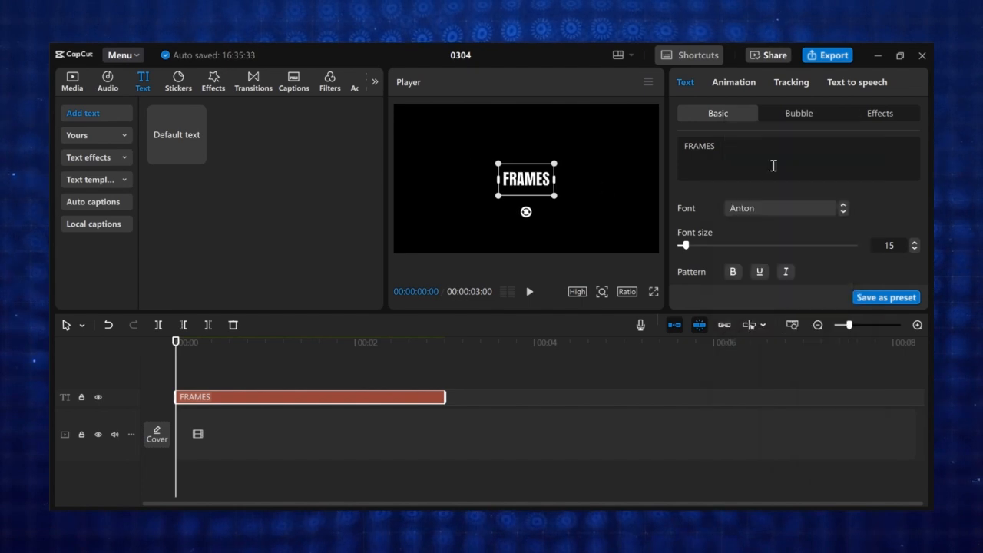
pyautogui.moveTo(570, 160); pyautogui.dragTo(657, 150)
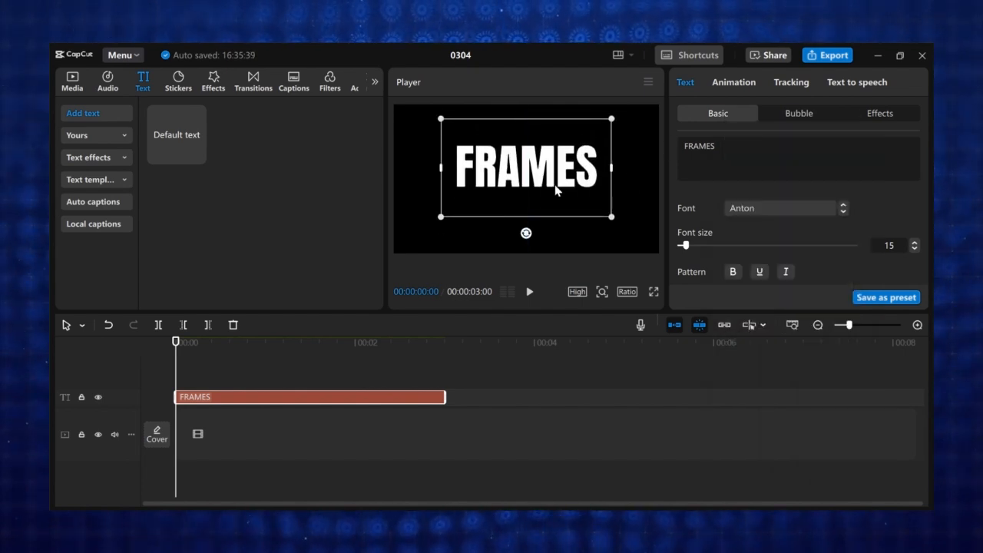
# Step: Duplicate the FRAMES title on a track above, place the copy directly beneath the original and rotate it 180 degrees
pyautogui.moveTo(305, 401); pyautogui.dragTo(307, 384)
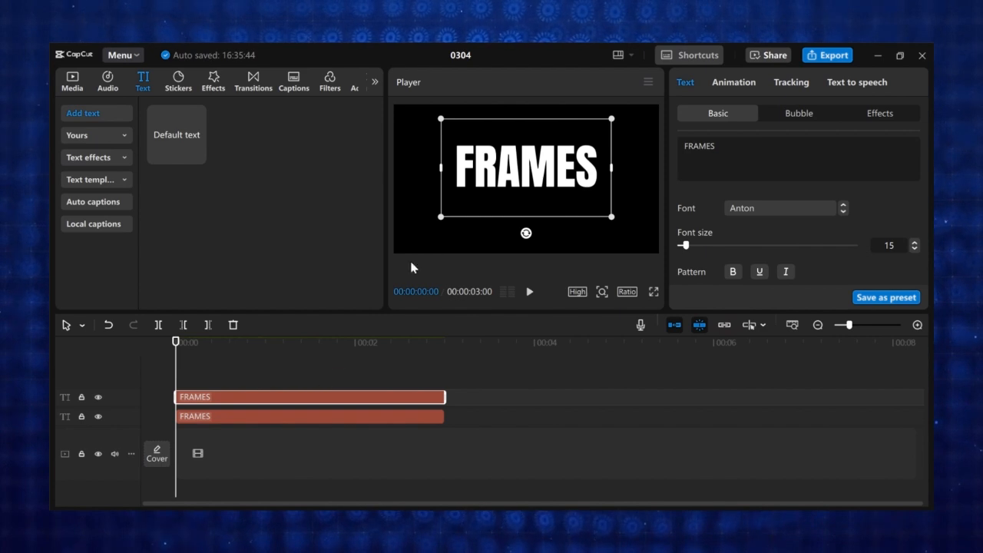
pyautogui.moveTo(537, 239); pyautogui.dragTo(535, 242)
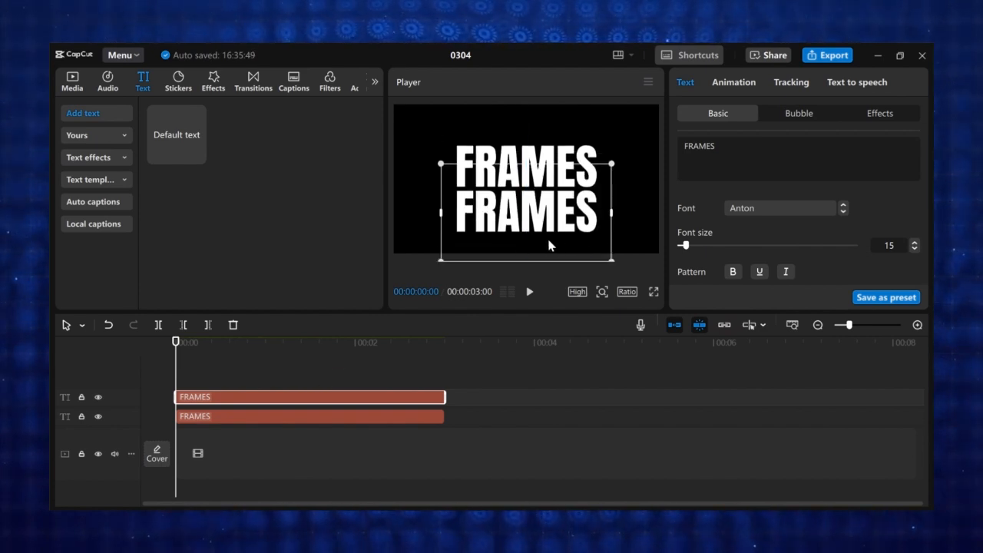
pyautogui.click(601, 293)
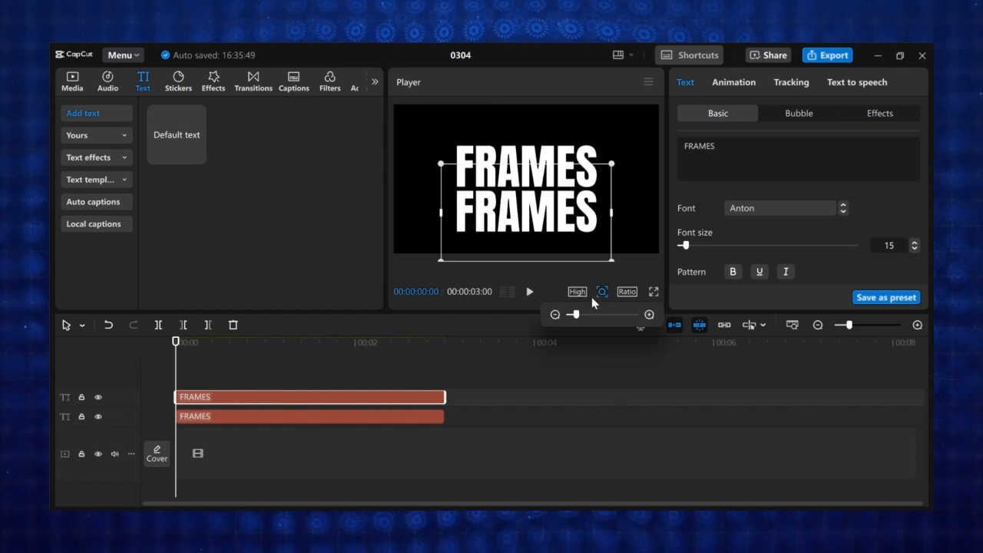
pyautogui.moveTo(574, 314); pyautogui.dragTo(568, 314)
pyautogui.moveTo(526, 243); pyautogui.dragTo(527, 152)
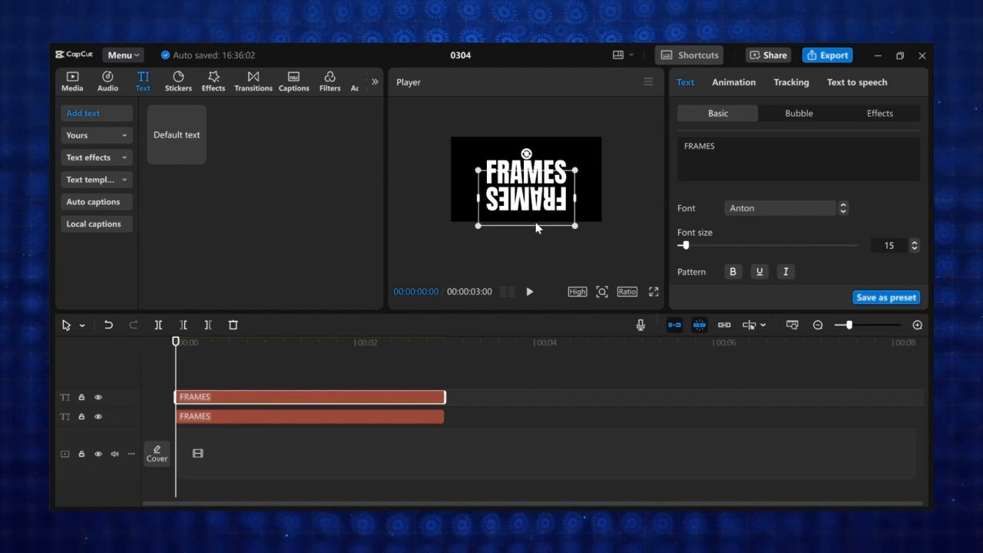
# Step: Convert the upside-down FRAMES copy into a compound clip and mirror it so it reads as a reflection
pyautogui.rightClick(221, 397)
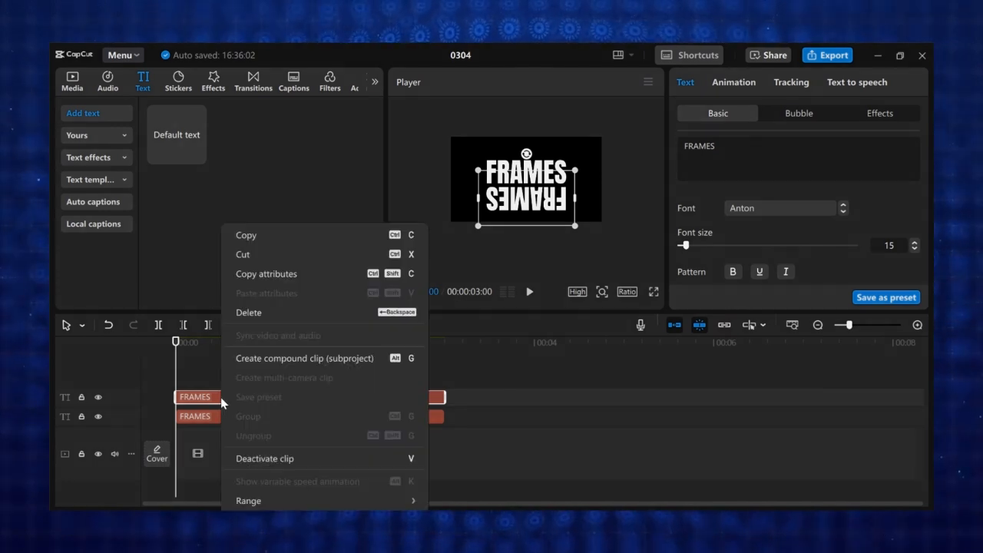
pyautogui.click(287, 358)
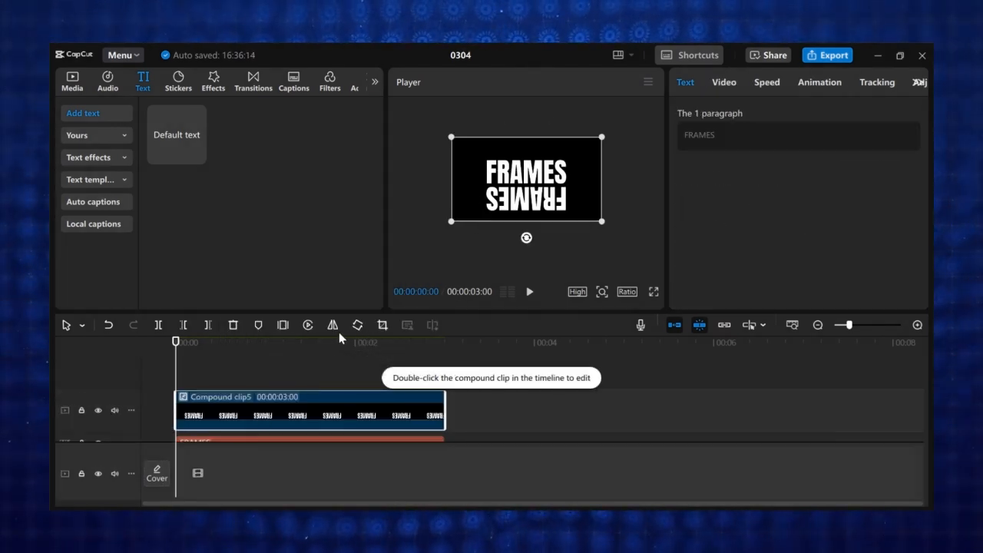
pyautogui.click(333, 325)
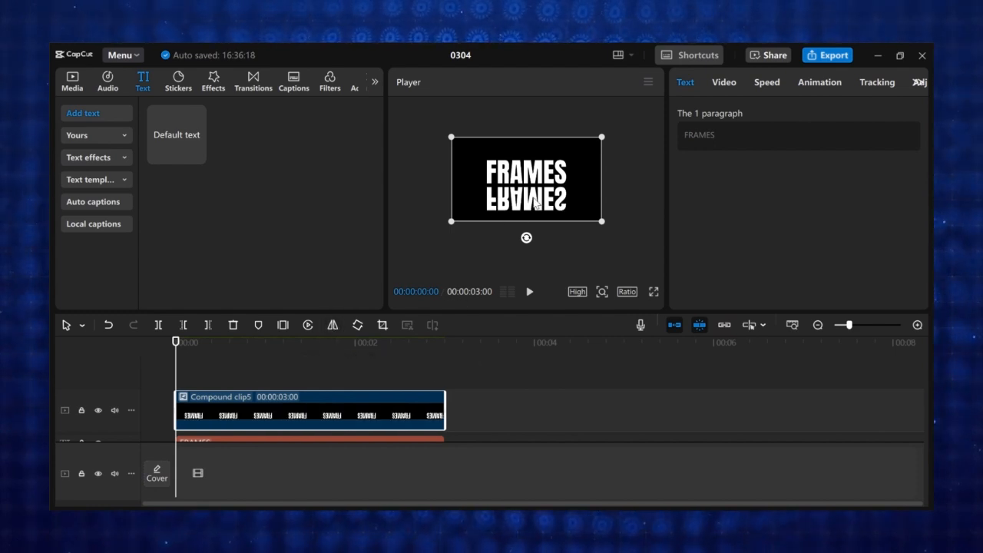
# Step: Add a Split mask to the compound clip and move its dividing line down across the middle of the reflected letters
pyautogui.click(603, 292)
pyautogui.moveTo(567, 315); pyautogui.dragTo(576, 315)
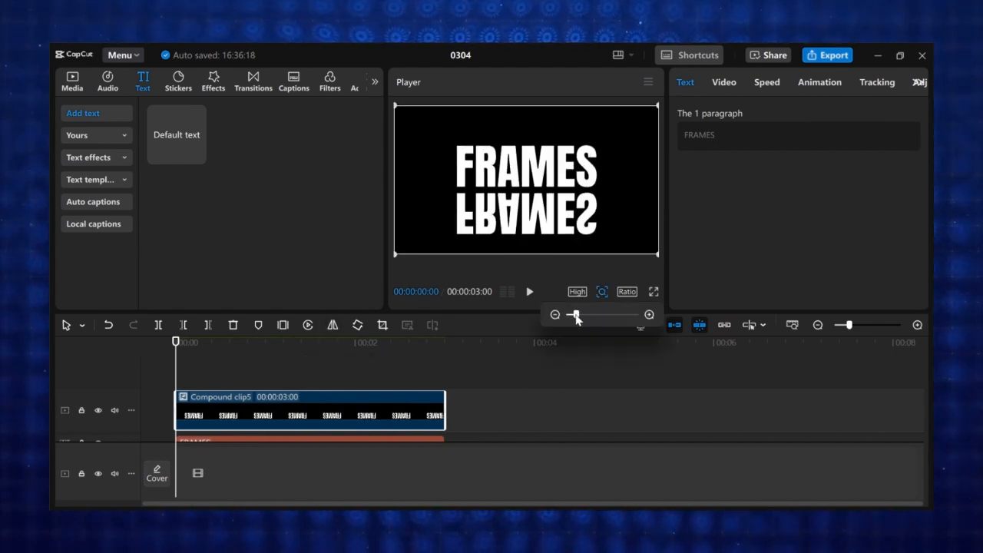
pyautogui.scroll(-1, 372, 384)
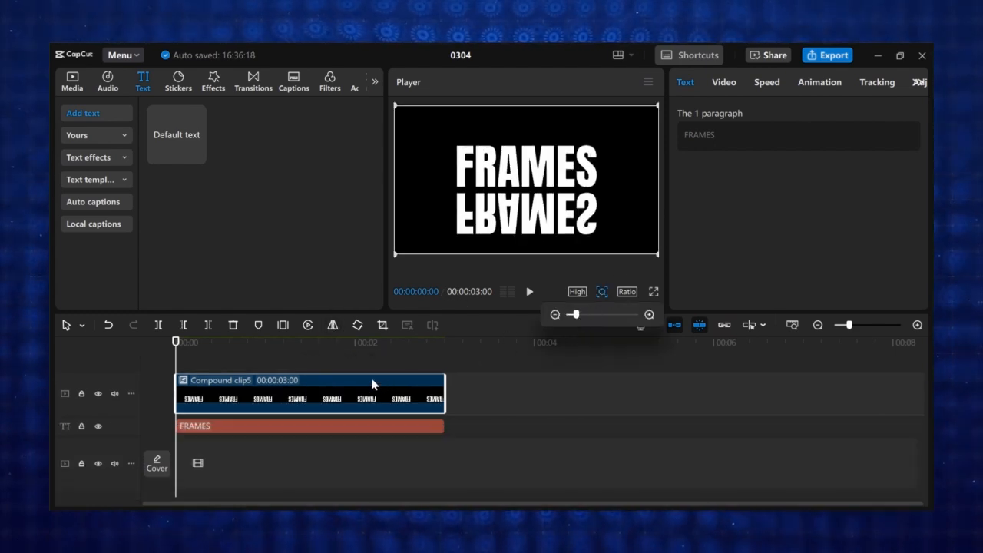
pyautogui.click(735, 82)
pyautogui.click(827, 116)
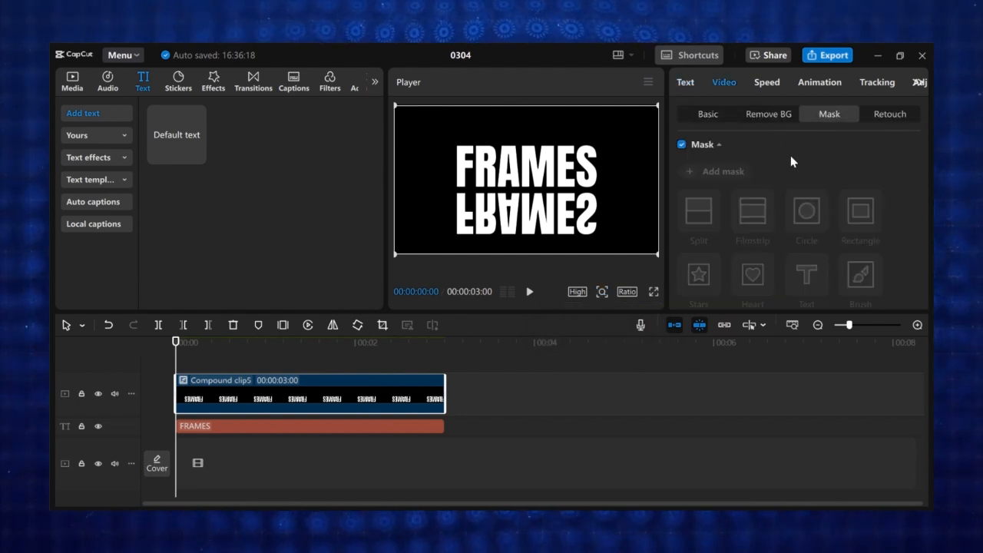
pyautogui.click(706, 172)
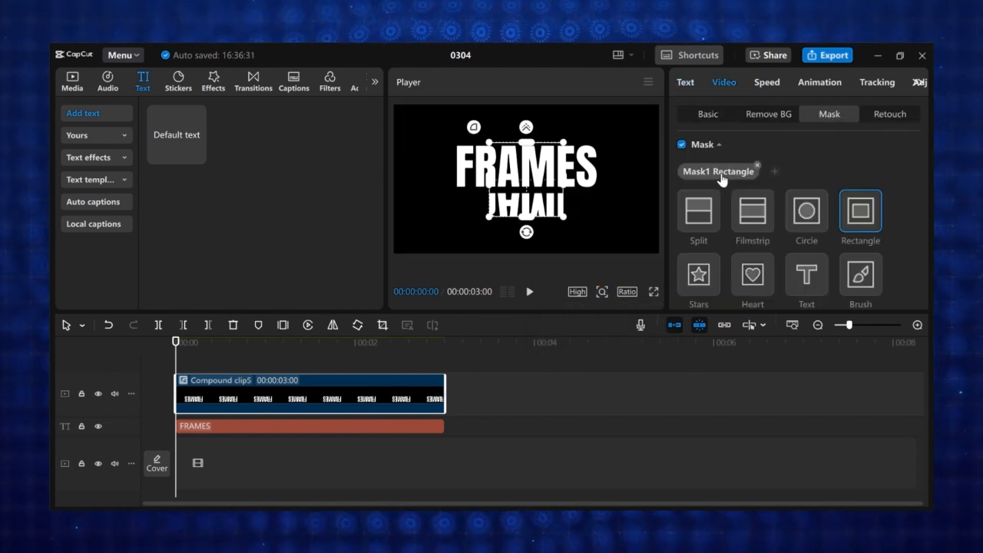
pyautogui.click(698, 218)
pyautogui.moveTo(576, 185); pyautogui.dragTo(577, 211)
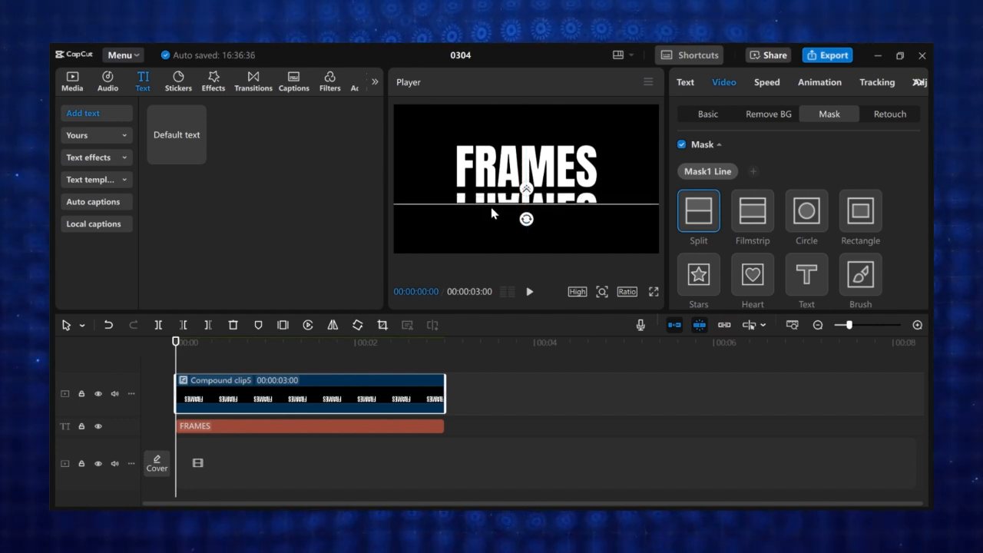
# Step: Feather the Split mask so the reflection fades out gradually, and check the result at a different point in the clip
pyautogui.moveTo(530, 192); pyautogui.dragTo(538, 172)
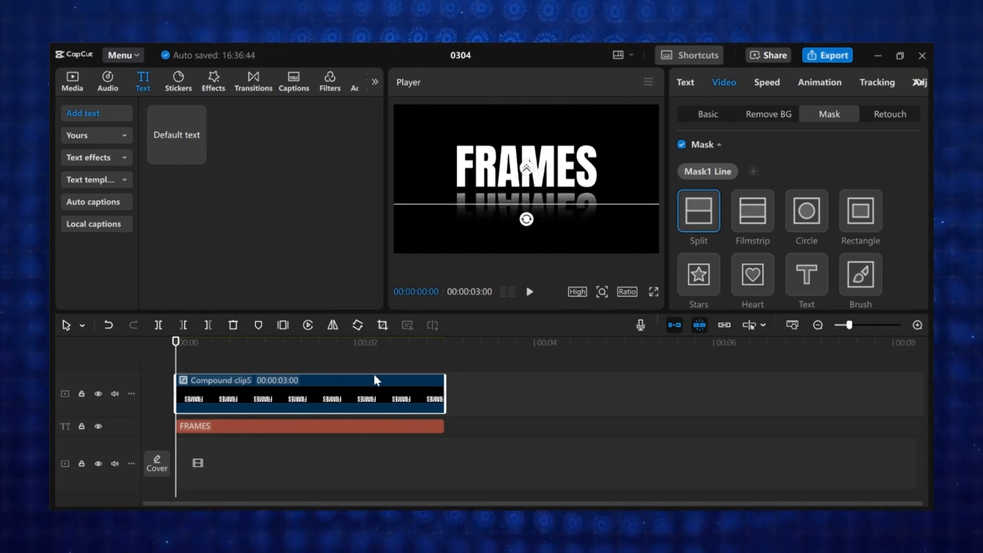
pyautogui.click(325, 362)
pyautogui.click(509, 251)
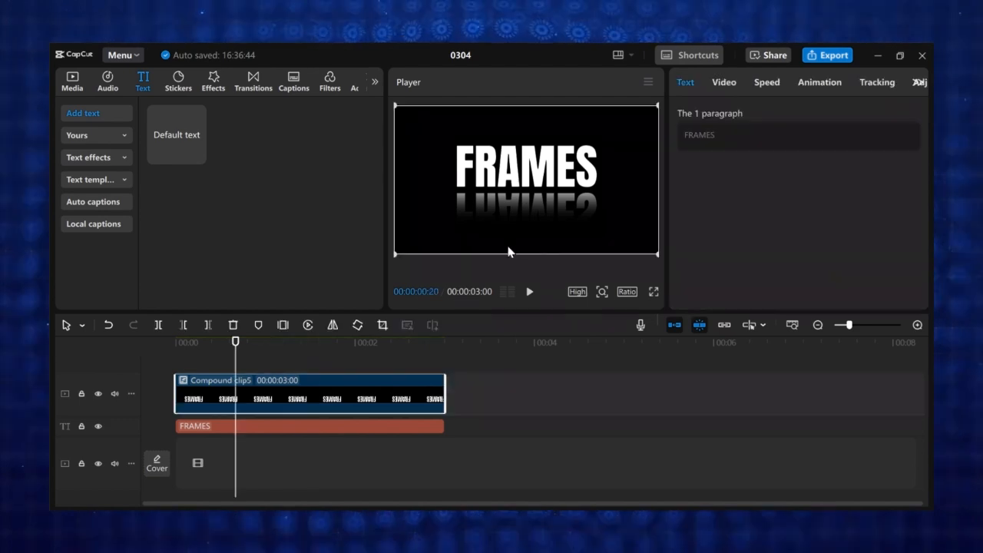
pyautogui.moveTo(523, 230); pyautogui.dragTo(526, 229)
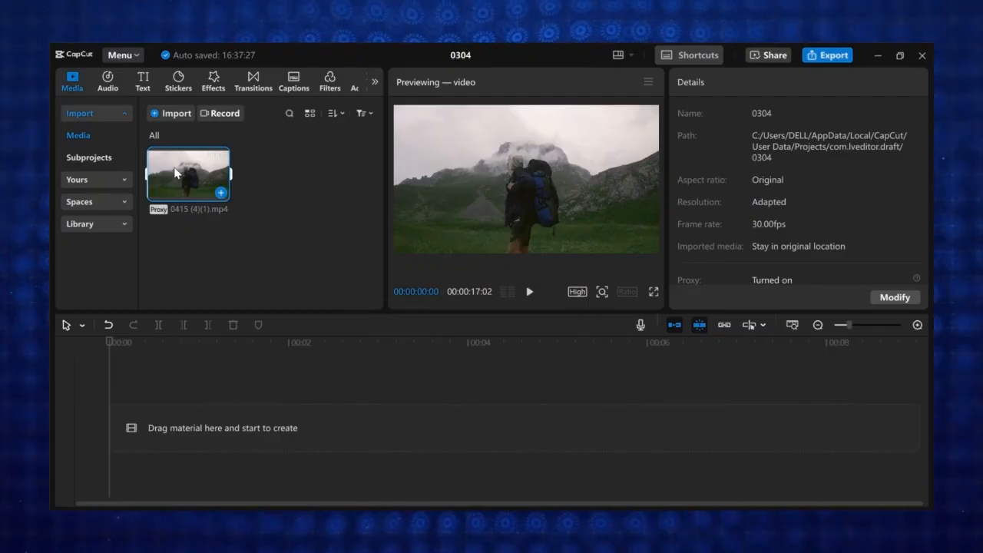
# Step: Add the hiker clip 0415 (4)(1).mp4 to the timeline and apply a Filmstrip mask widened to a size of about 721
pyautogui.click(222, 192)
pyautogui.click(708, 114)
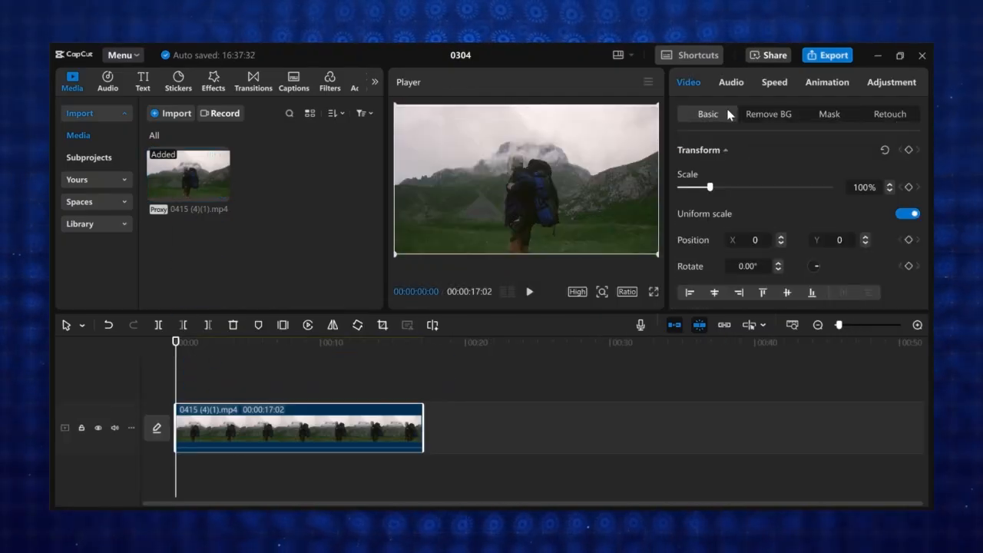
pyautogui.click(842, 119)
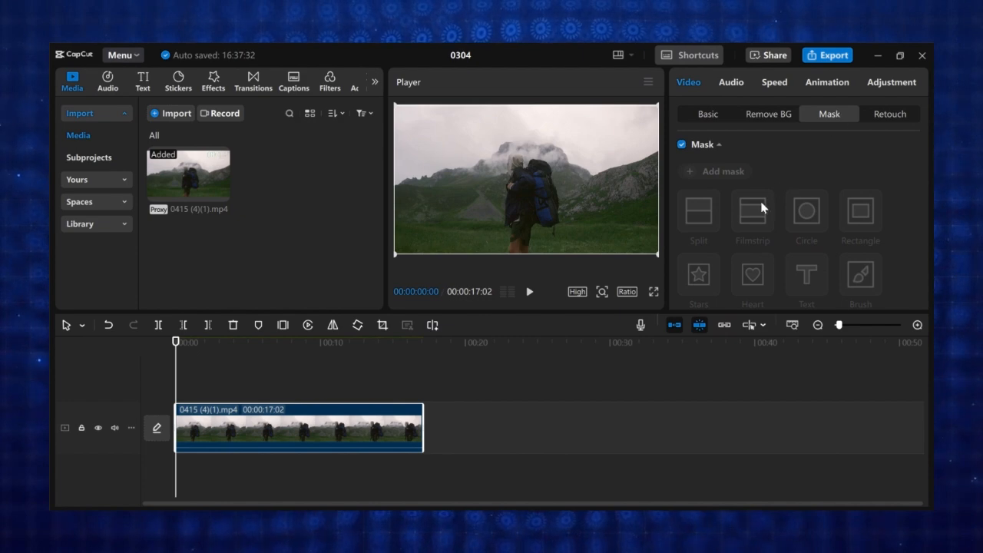
pyautogui.click(719, 172)
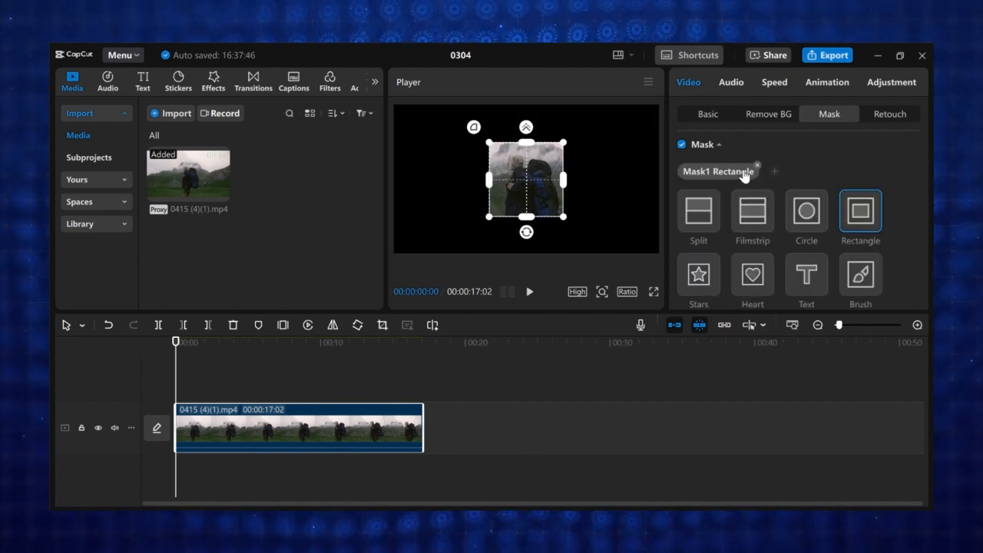
pyautogui.click(749, 214)
pyautogui.moveTo(527, 143); pyautogui.dragTo(530, 130)
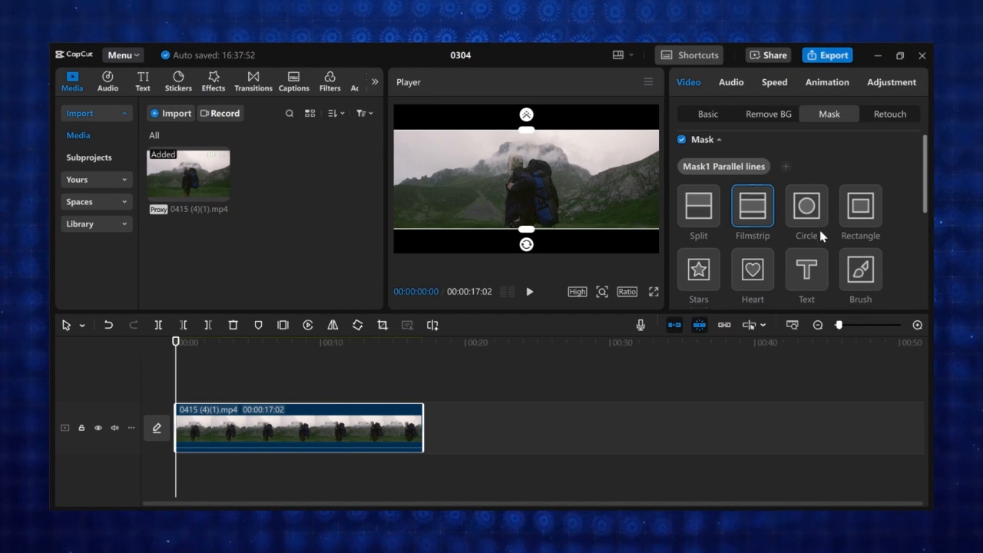
# Step: Keyframe all mask settings at the clip's start, and expand the Filmstrip mask to size 1080 at 00:00:03:12
pyautogui.scroll(-2, 820, 230)
pyautogui.scroll(-3, 820, 230)
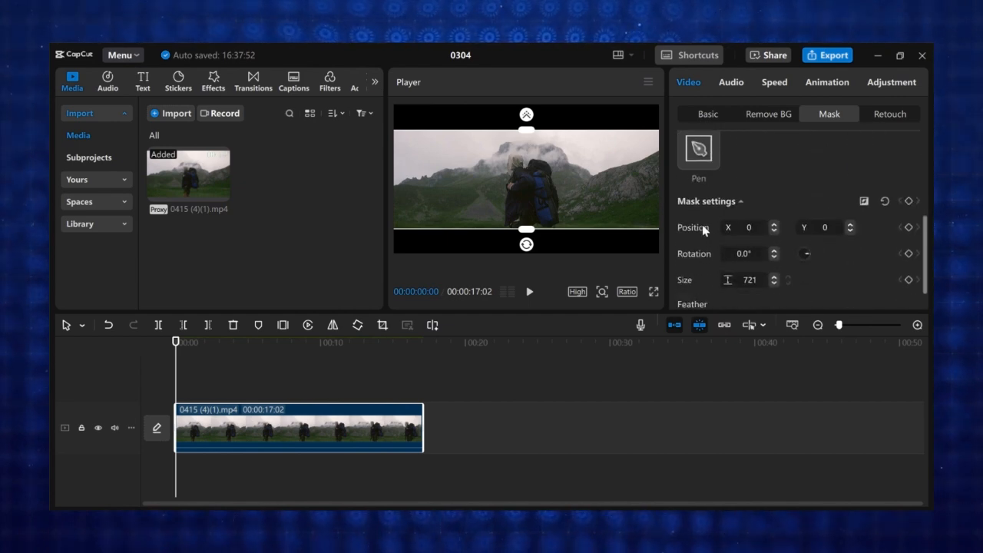
pyautogui.click(908, 201)
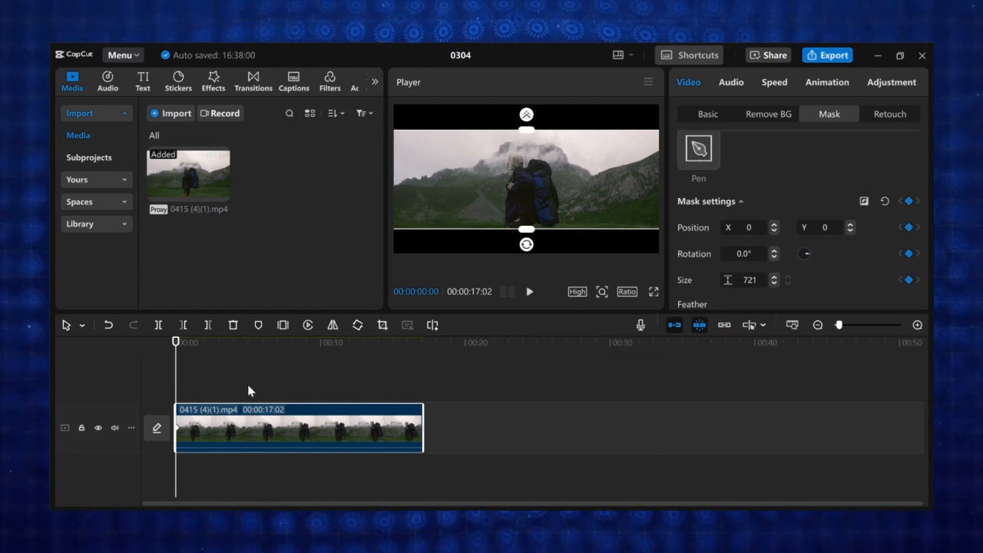
pyautogui.moveTo(178, 372); pyautogui.dragTo(225, 390)
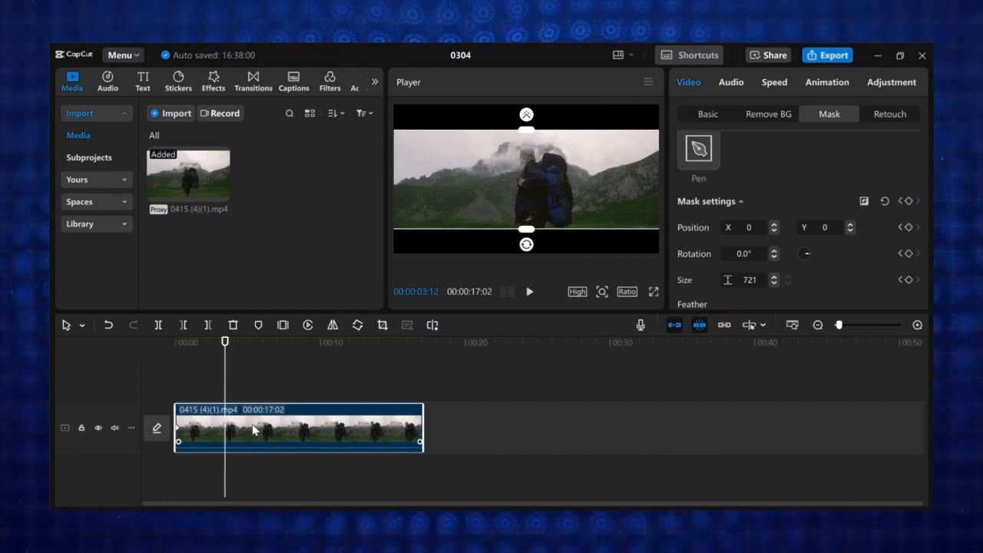
pyautogui.click(530, 232)
pyautogui.moveTo(530, 232); pyautogui.dragTo(521, 263)
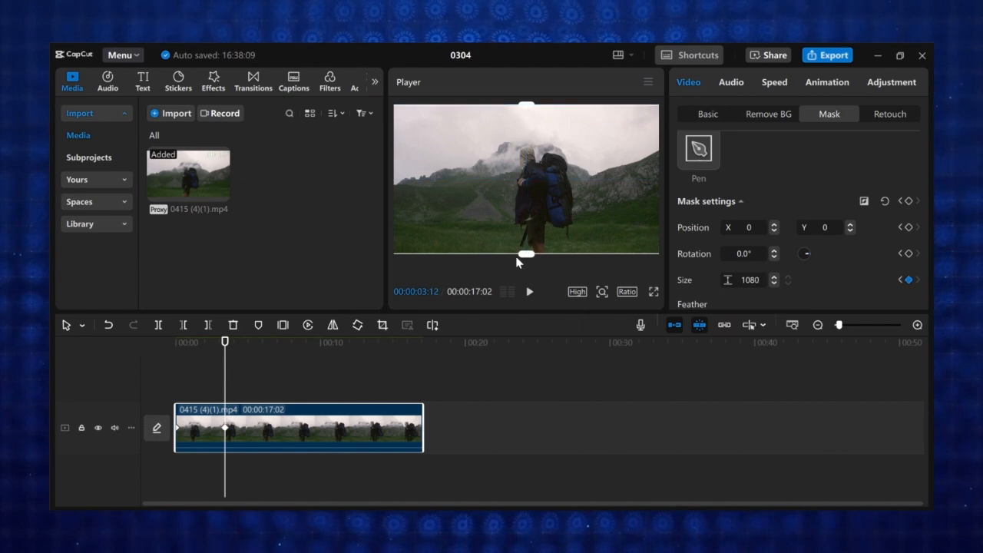
# Step: Play the clip from the start to review the opening Filmstrip mask animation
pyautogui.moveTo(228, 371); pyautogui.dragTo(163, 368)
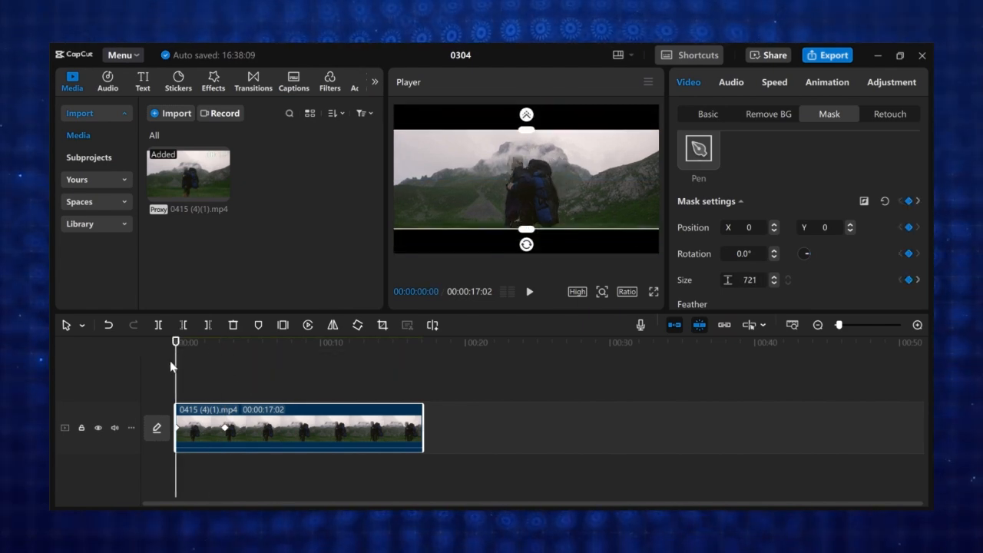
pyautogui.press('space')
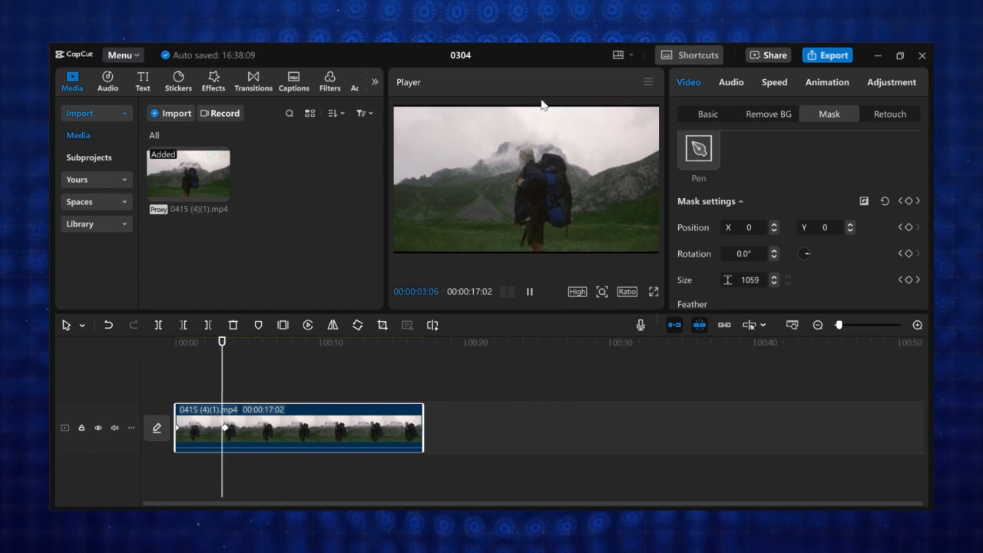
pyautogui.press('space')
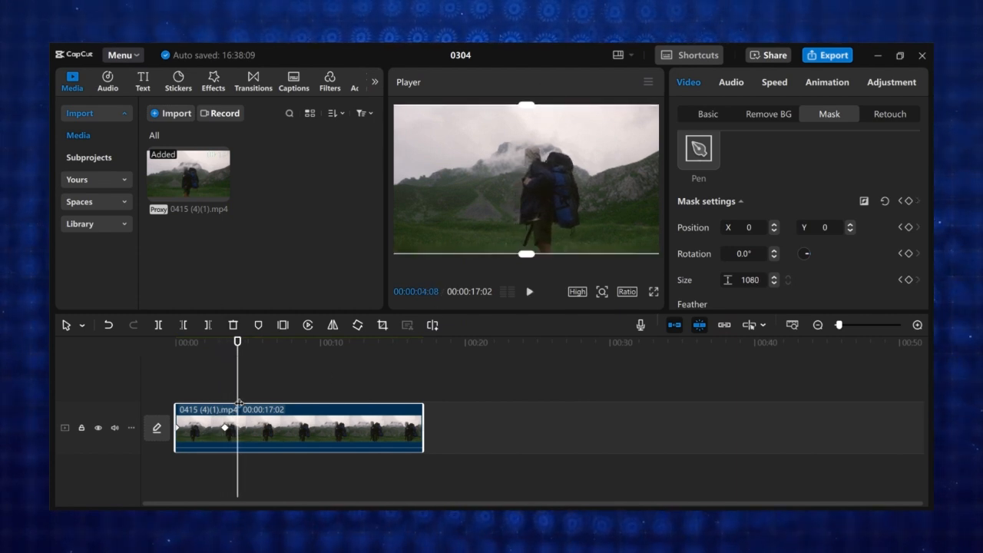
# Step: Keyframe the mask settings at 00:00:04:15, narrow the Filmstrip mask at 00:00:07:05, and play back the closing animation
pyautogui.moveTo(239, 403); pyautogui.dragTo(242, 403)
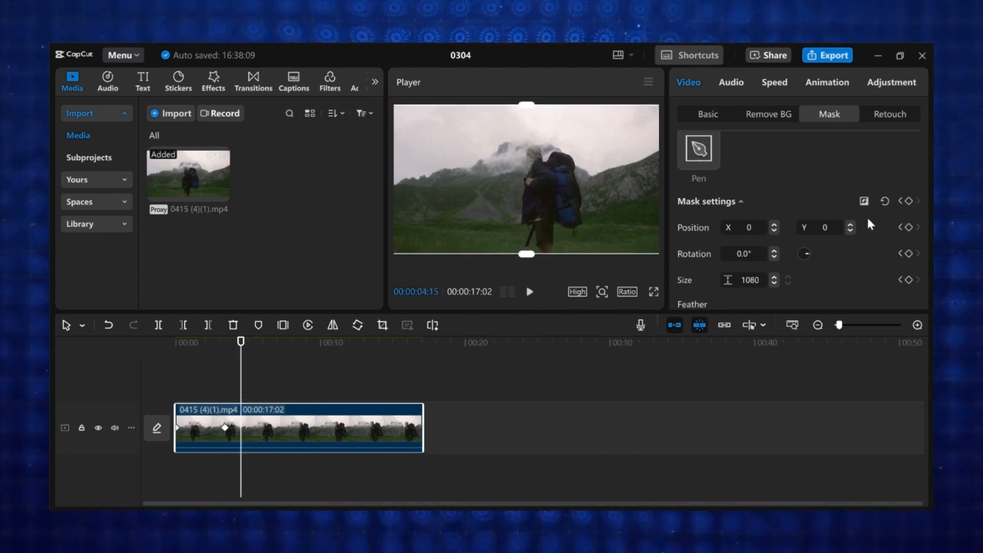
pyautogui.click(909, 201)
pyautogui.moveTo(241, 381); pyautogui.dragTo(280, 391)
pyautogui.moveTo(530, 255); pyautogui.dragTo(530, 241)
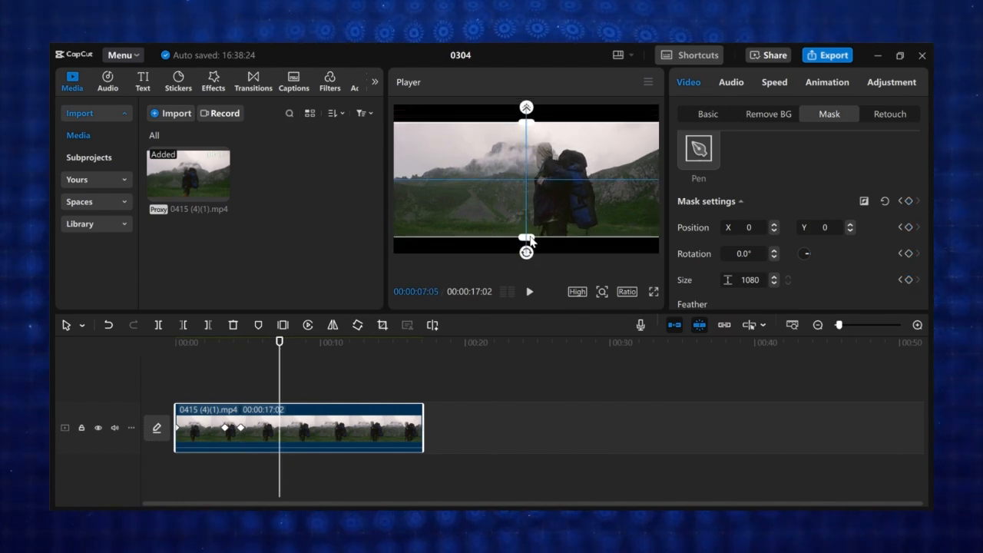
pyautogui.click(236, 384)
pyautogui.press('space')
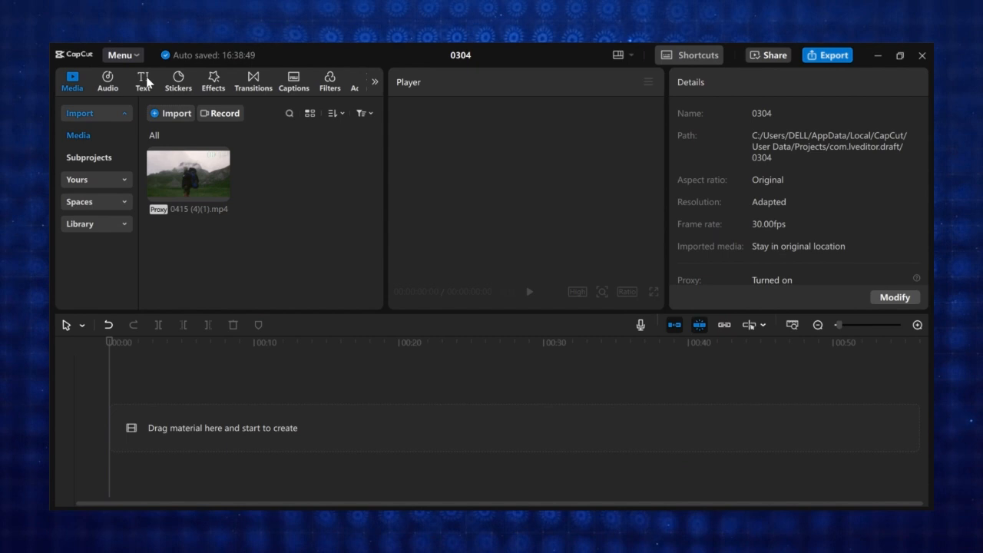
# Step: Add a new default text clip to the cleared timeline and change its wording to FRAMES
pyautogui.click(144, 80)
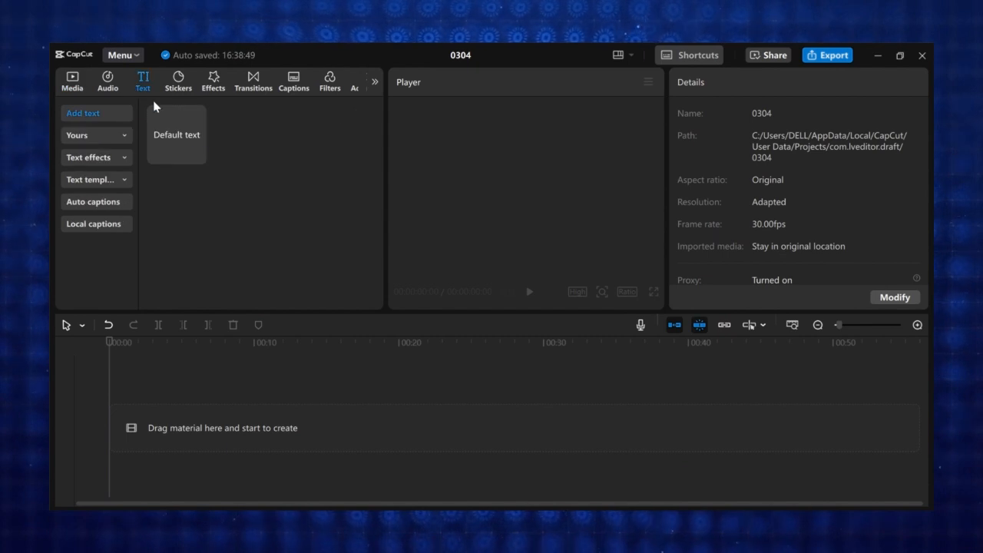
pyautogui.click(198, 156)
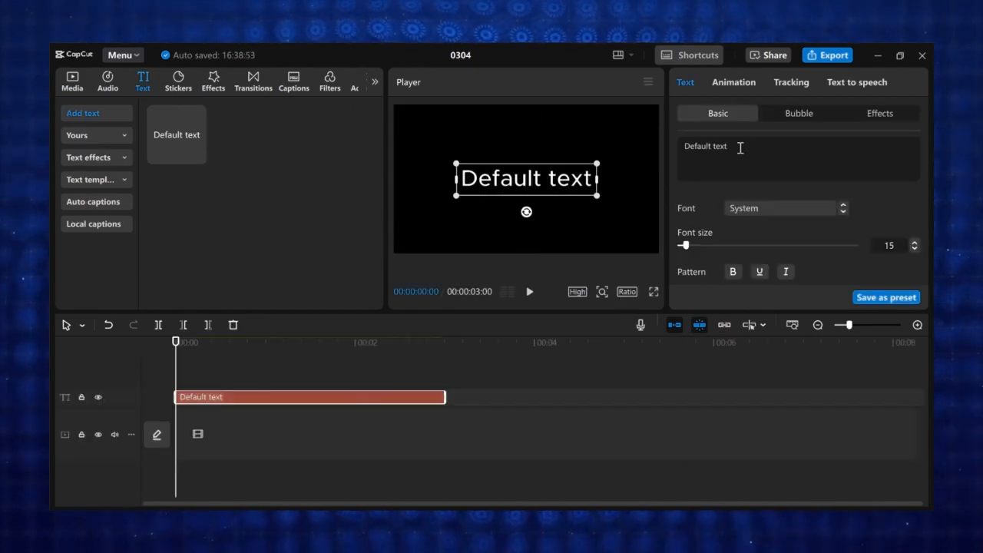
pyautogui.moveTo(740, 147); pyautogui.dragTo(666, 145)
pyautogui.write('FRAMES')
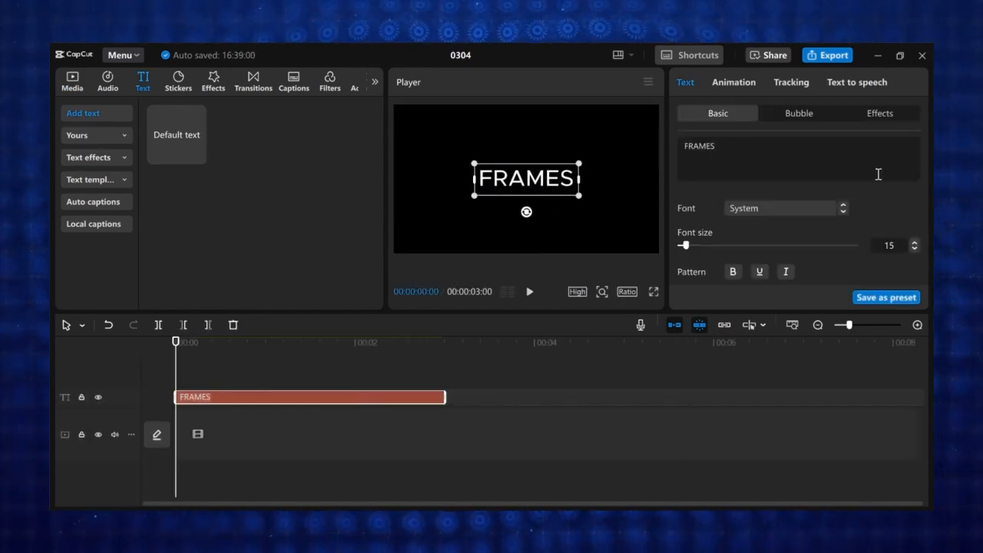
# Step: Set the new title's font to Anton and scale it up to fill most of the frame's width
pyautogui.click(790, 208)
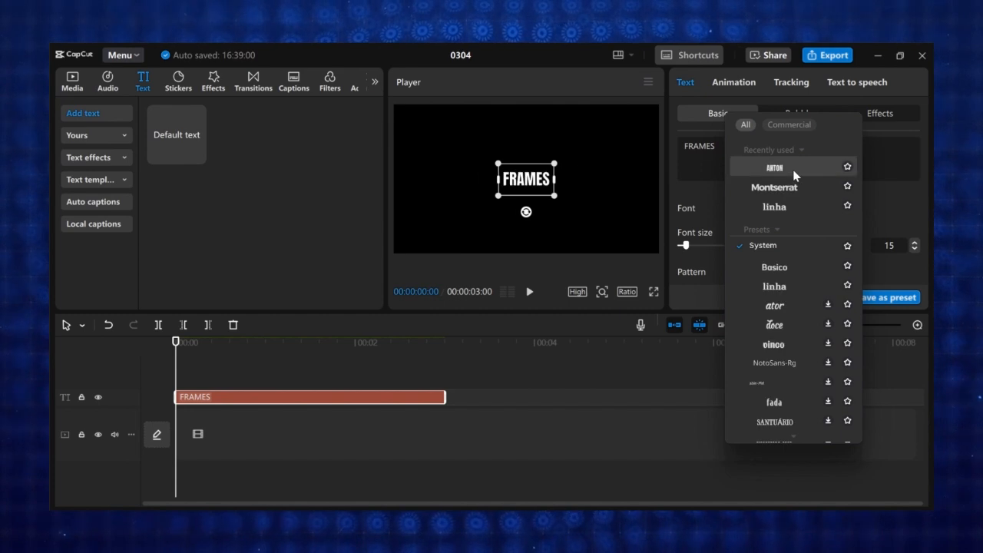
pyautogui.click(796, 175)
pyautogui.moveTo(555, 164); pyautogui.dragTo(631, 120)
# Step: Change the FRAMES title's text color to a bright orange
pyautogui.scroll(-2, 771, 214)
pyautogui.click(749, 238)
pyautogui.moveTo(806, 285); pyautogui.dragTo(839, 256)
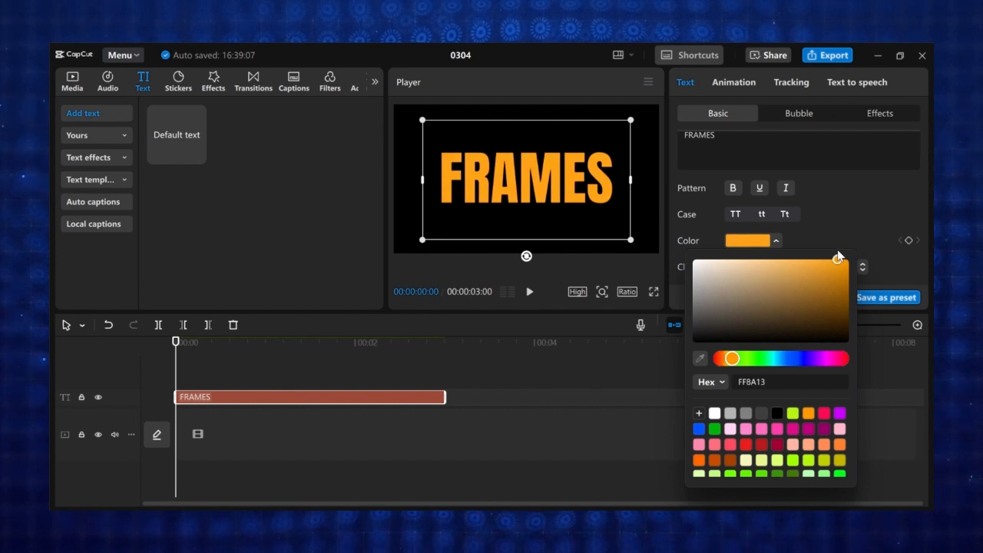
pyautogui.click(850, 202)
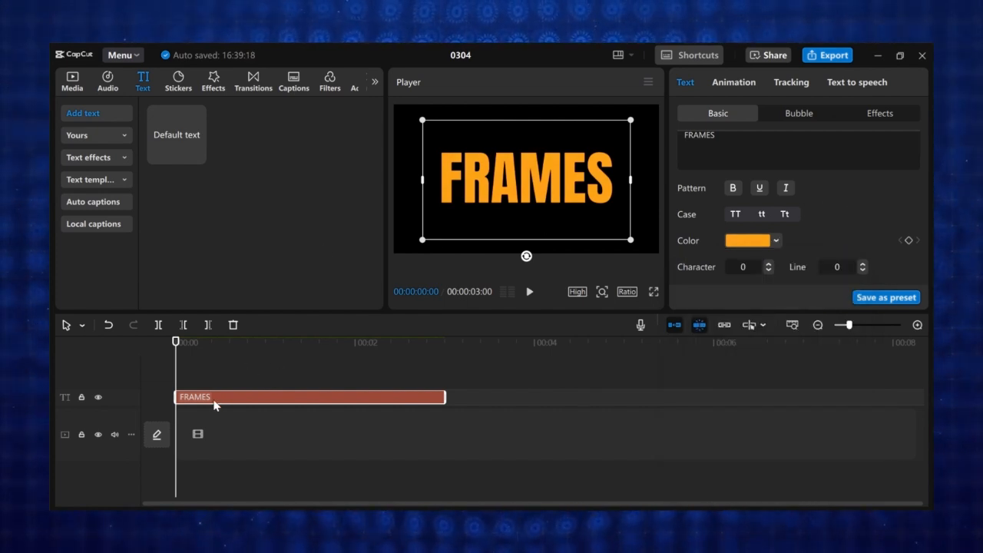
# Step: Duplicate the orange FRAMES title directly above the original and recolor the copy to the light peach F2C79A
pyautogui.hotkey('ctrl', 'c')
pyautogui.hotkey('ctrl', 'v')
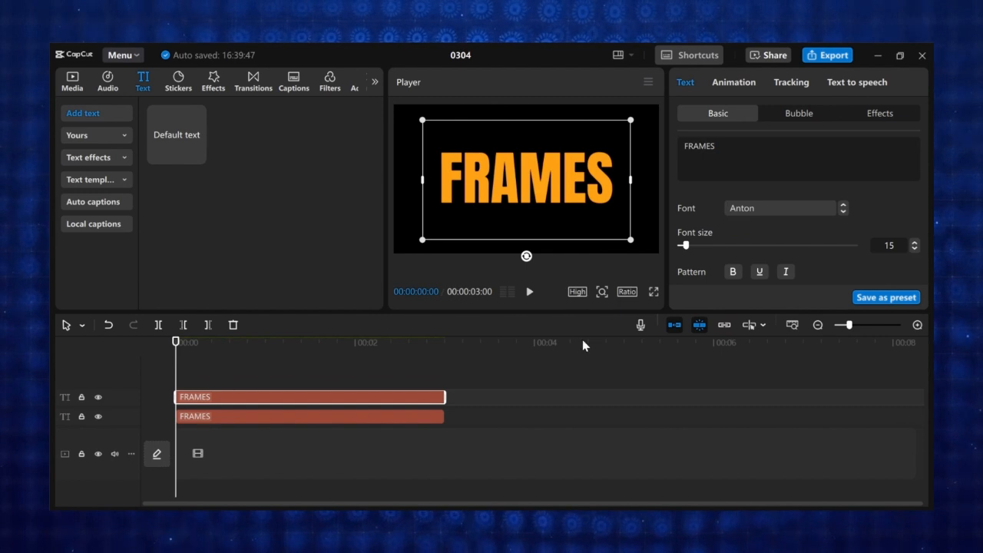
pyautogui.scroll(-3, 833, 232)
pyautogui.click(749, 204)
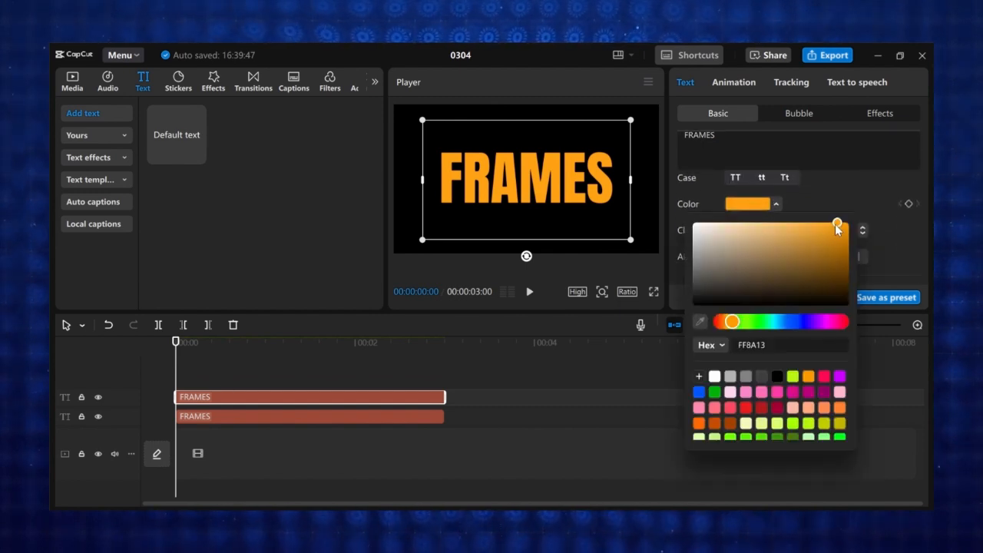
pyautogui.click(797, 229)
pyautogui.moveTo(798, 229); pyautogui.dragTo(750, 227)
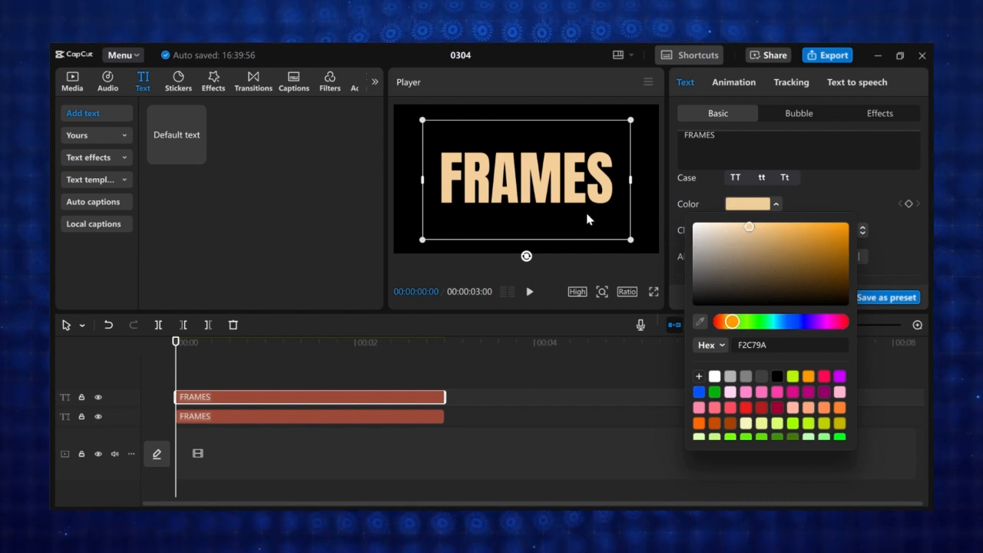
# Step: Convert the upper FRAMES title into a compound clip and apply a Filmstrip mask to it
pyautogui.click(213, 399)
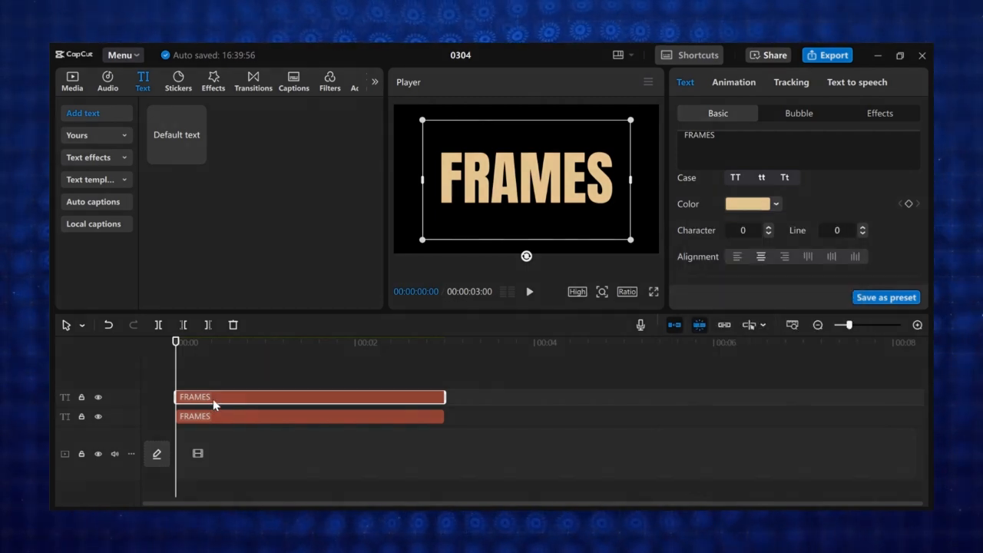
pyautogui.rightClick(213, 399)
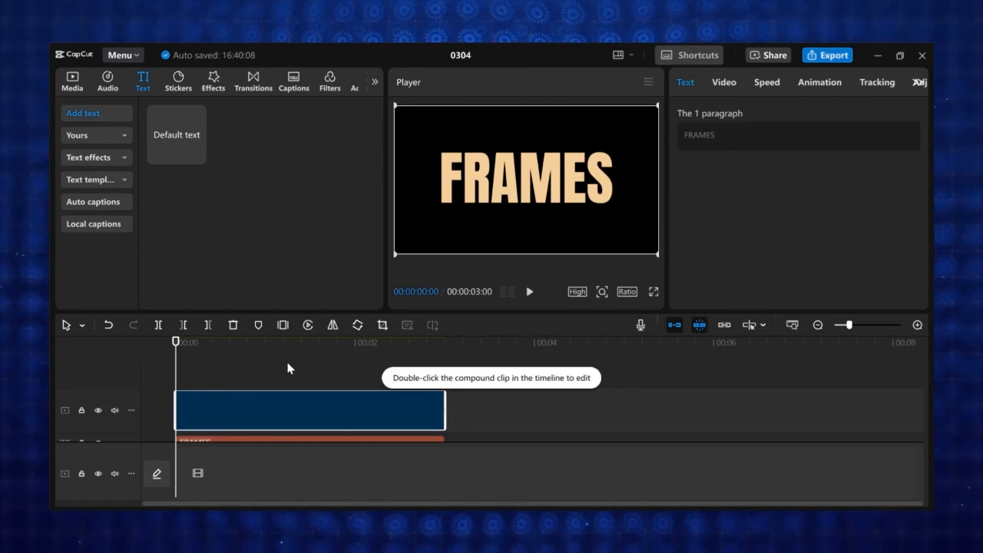
pyautogui.click(725, 82)
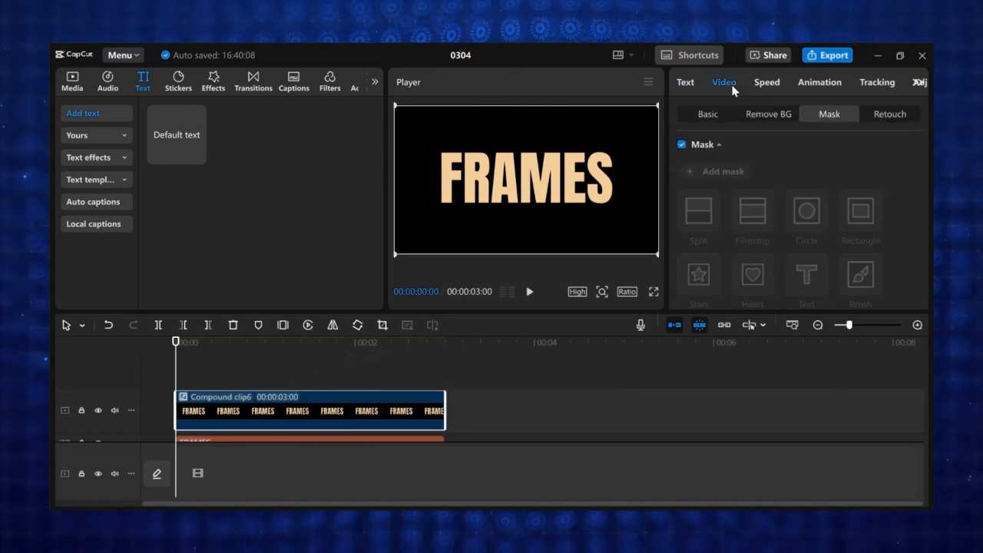
pyautogui.click(707, 172)
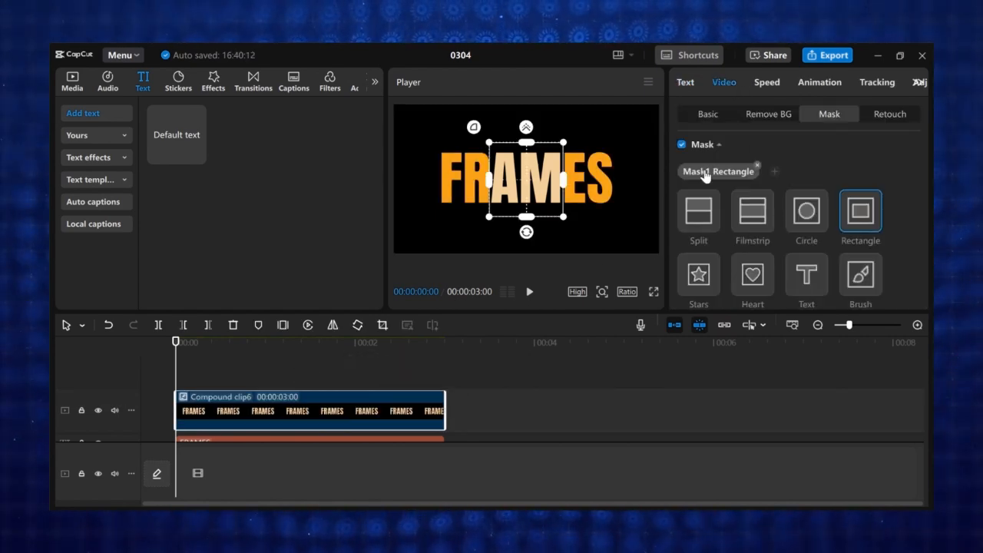
pyautogui.click(751, 211)
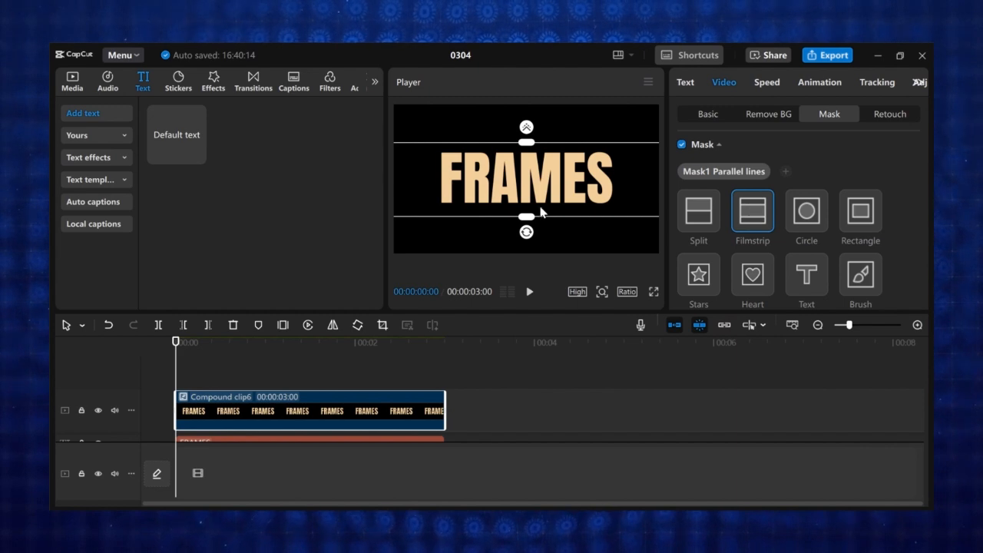
# Step: Rotate the Filmstrip mask to -71°, place it before the F at X -771, Y 360, and keyframe the mask settings at the clip's start
pyautogui.moveTo(527, 235); pyautogui.dragTo(567, 195)
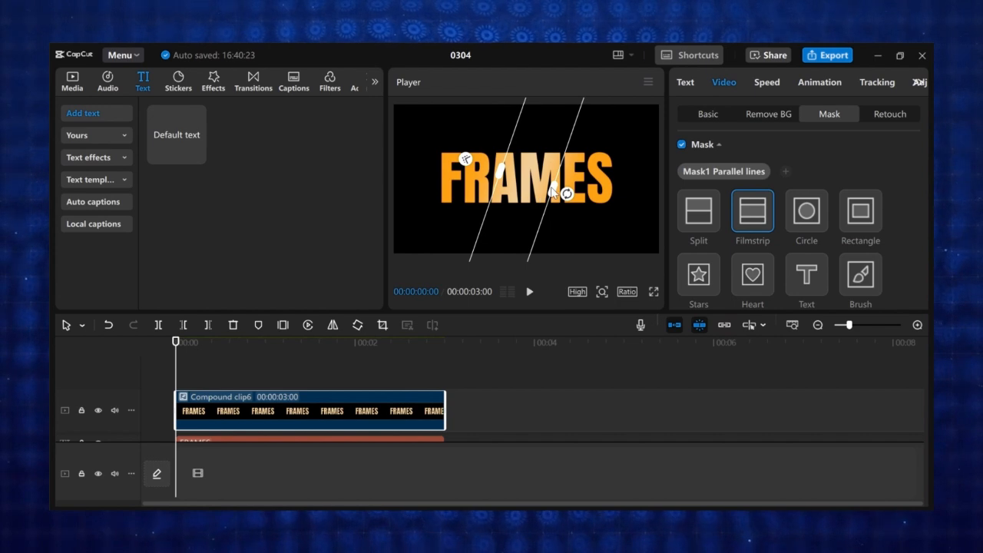
pyautogui.moveTo(527, 213); pyautogui.dragTo(419, 163)
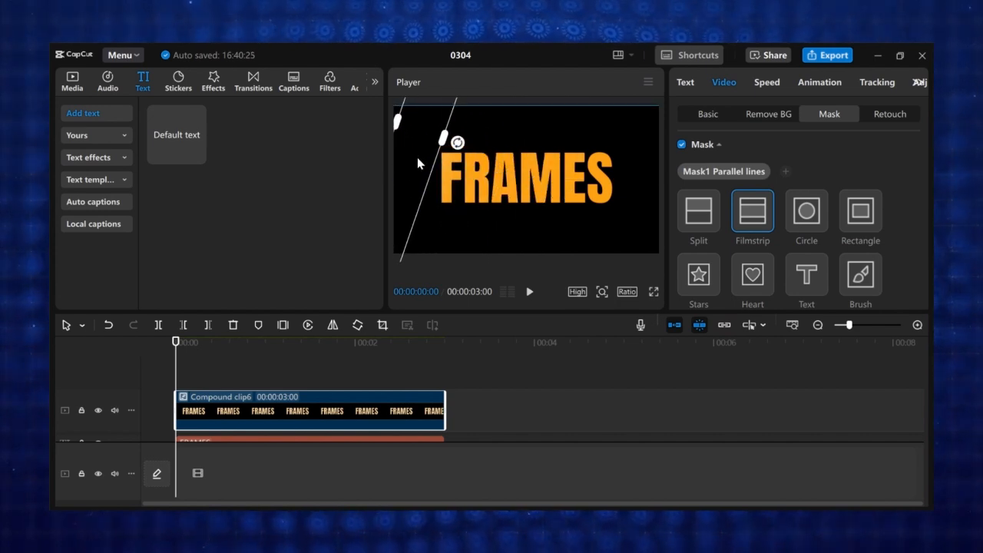
pyautogui.scroll(-5, 863, 219)
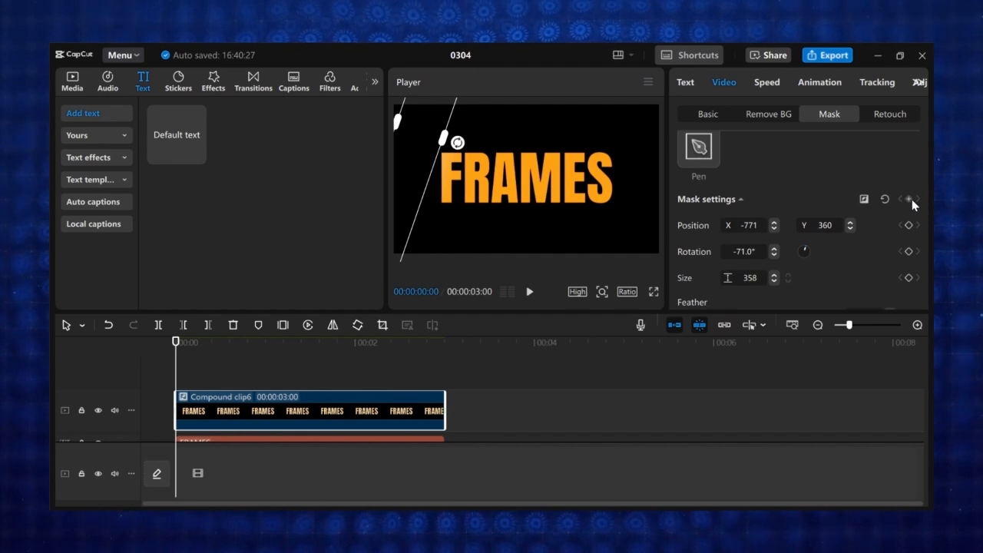
pyautogui.click(910, 199)
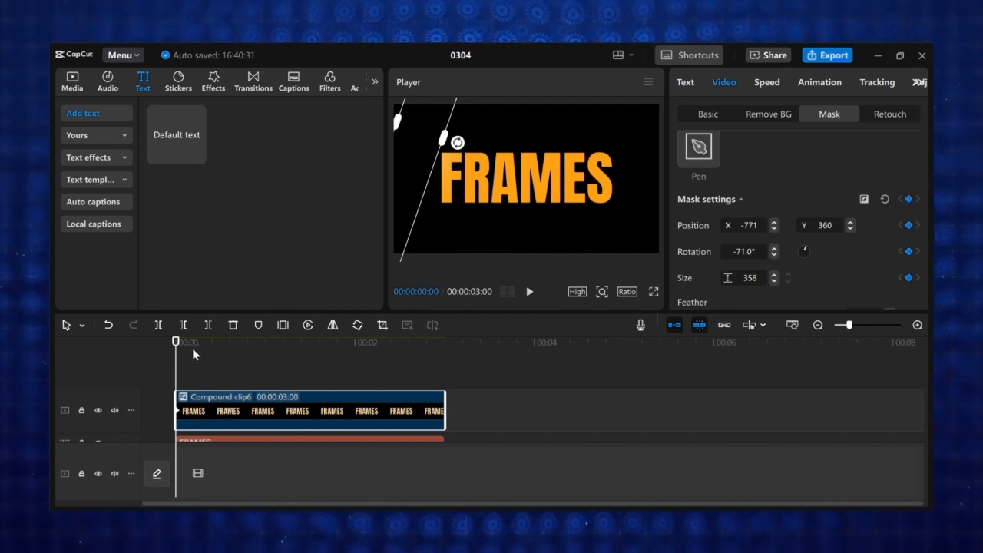
# Step: At 00:00:00:19, move the mask past the end of the title to X 941, Y -110, and play back the sweep
pyautogui.moveTo(178, 365); pyautogui.dragTo(233, 365)
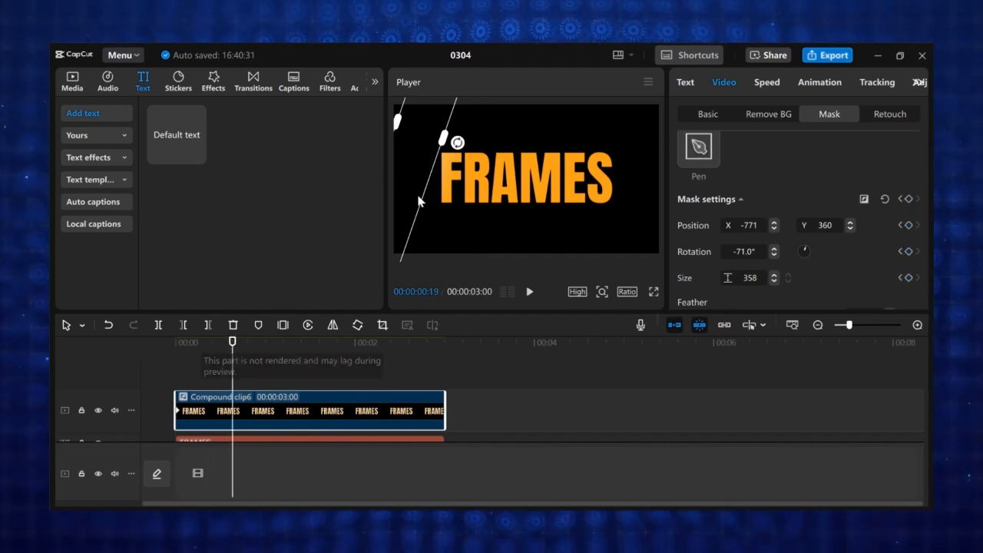
pyautogui.moveTo(421, 191); pyautogui.dragTo(655, 251)
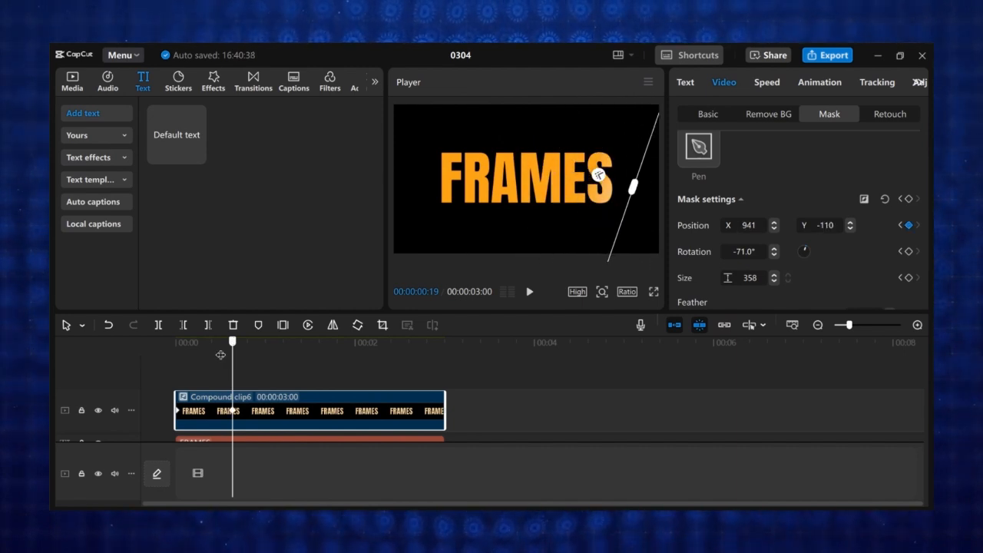
pyautogui.click(158, 350)
pyautogui.press('space')
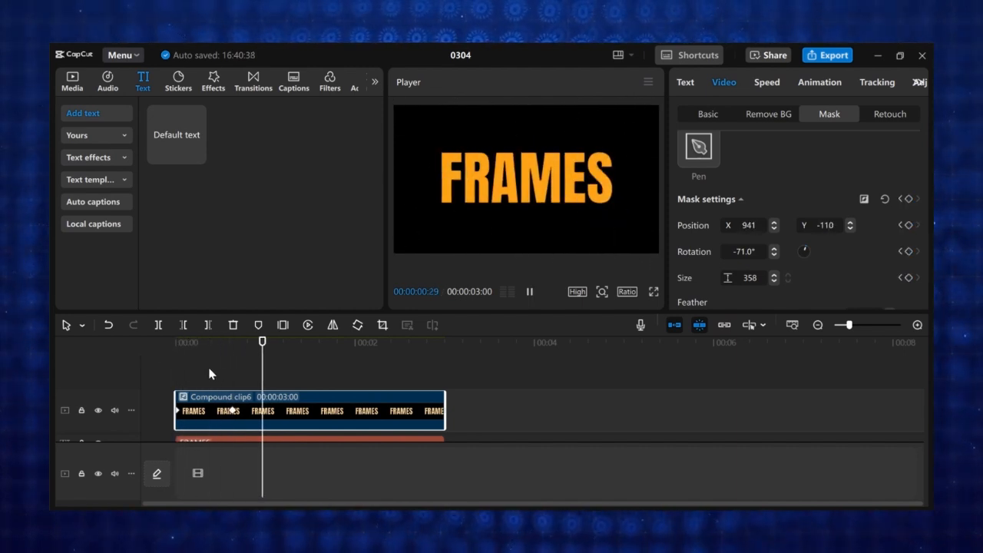
pyautogui.press('space')
pyautogui.moveTo(273, 372); pyautogui.dragTo(132, 364)
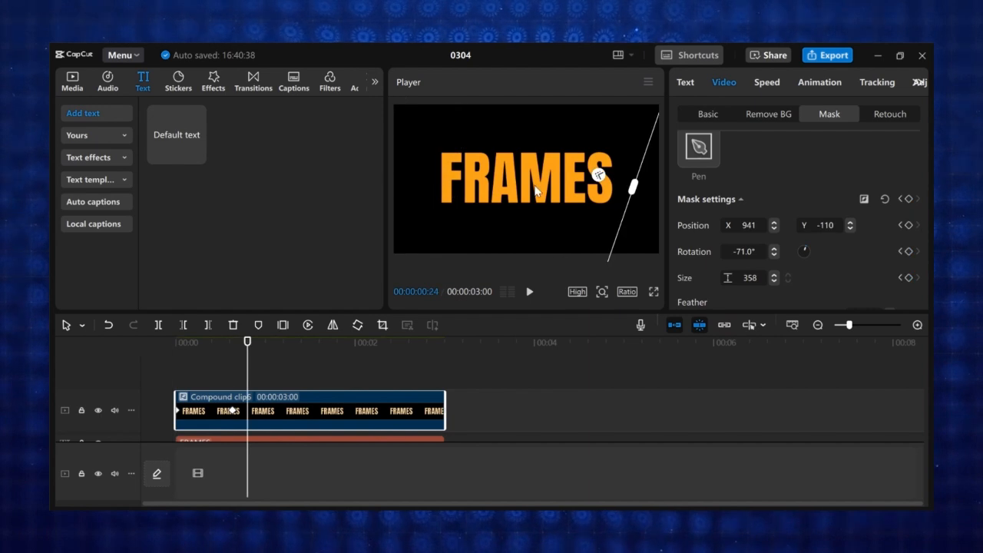
# Step: Slow the sweep by moving the mask's end keyframe to just before the two-second mark, and play it back
pyautogui.click(231, 412)
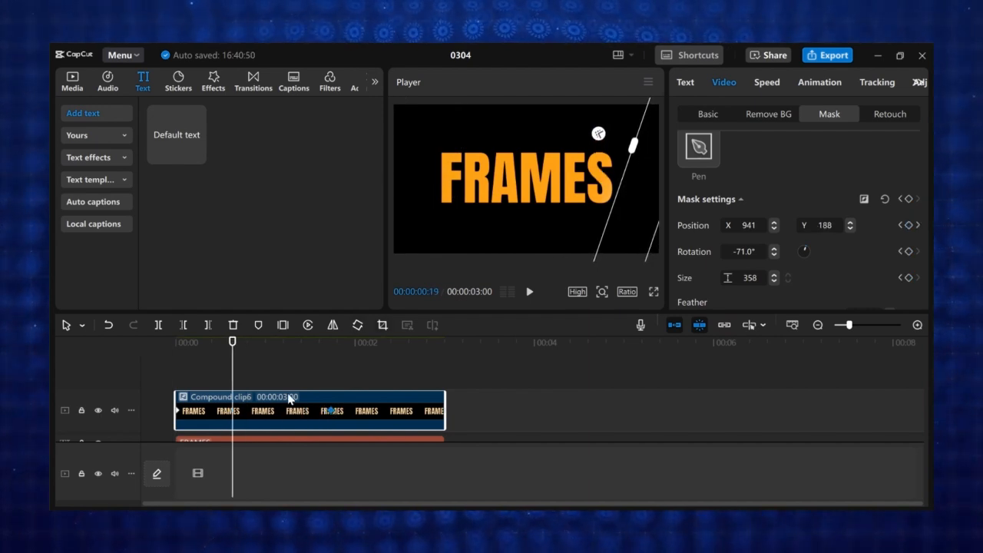
pyautogui.click(157, 363)
pyautogui.press('space')
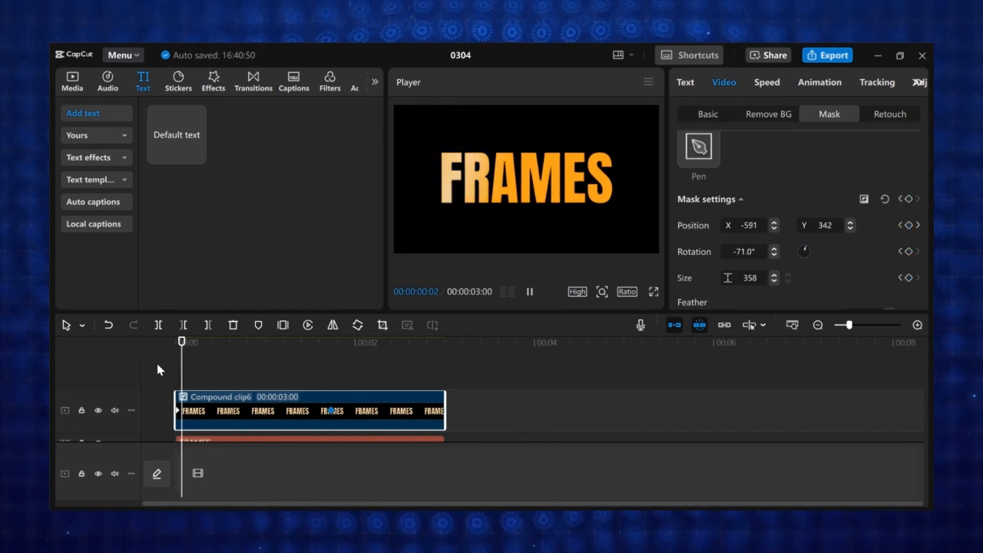
pyautogui.press('space')
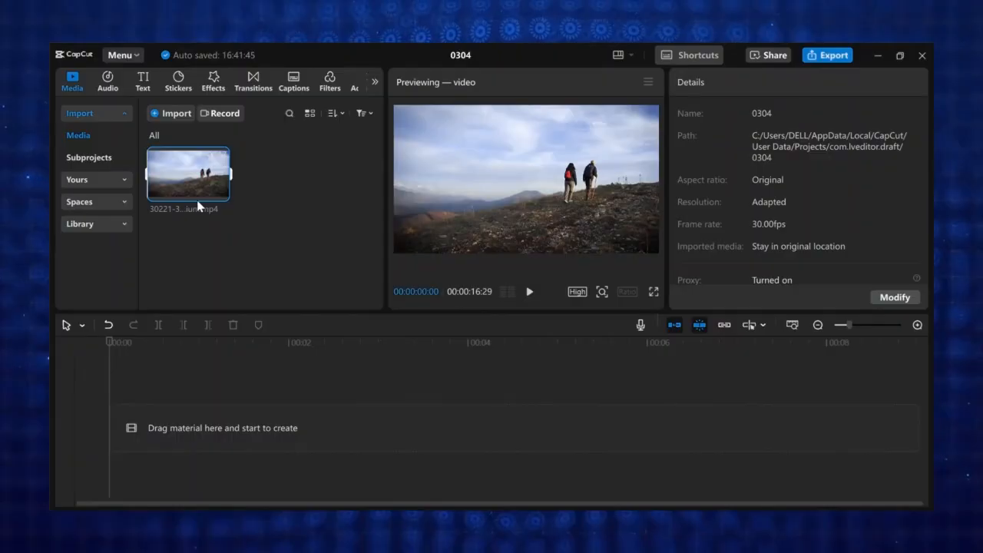
pyautogui.moveTo(199, 203); pyautogui.dragTo(222, 392)
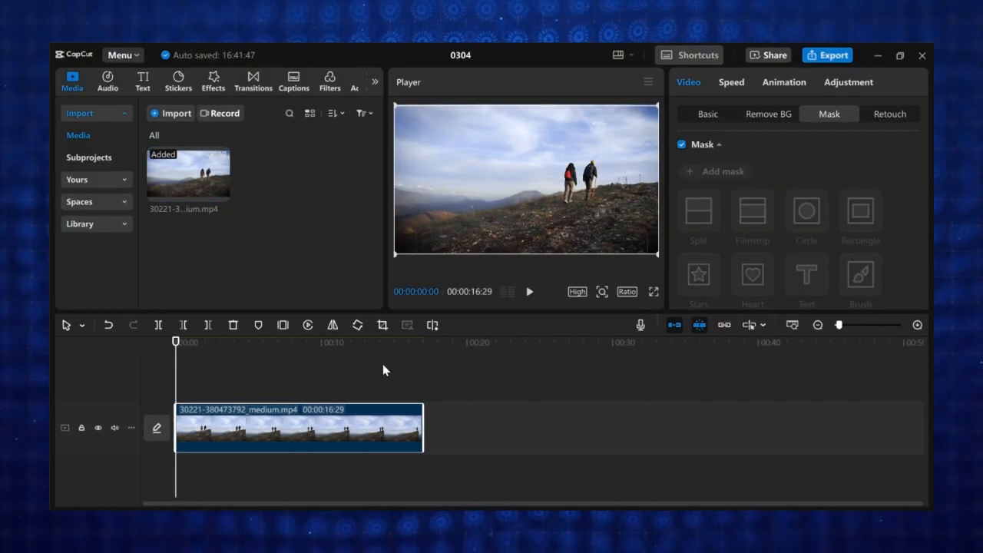
pyautogui.click(708, 114)
pyautogui.click(830, 114)
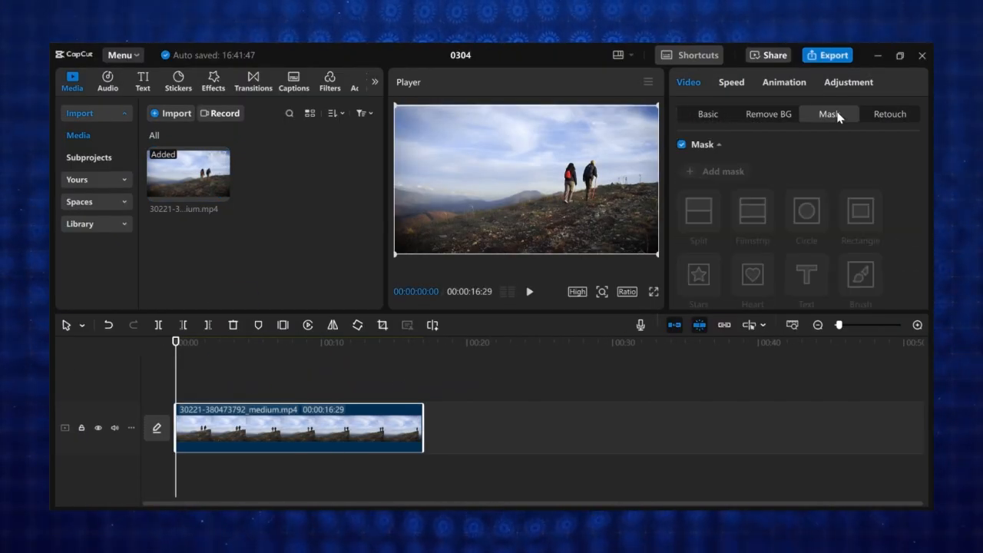
pyautogui.click(735, 174)
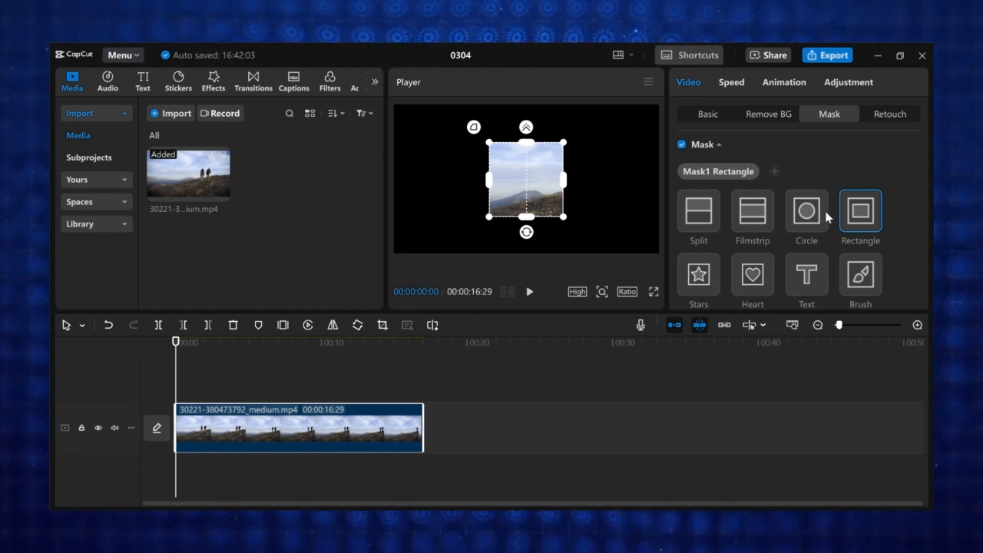
# Step: Enlarge the Rectangle mask to 1240 by 686 so it nearly fills the frame, and round its corners to 28
pyautogui.moveTo(563, 144); pyautogui.dragTo(577, 106)
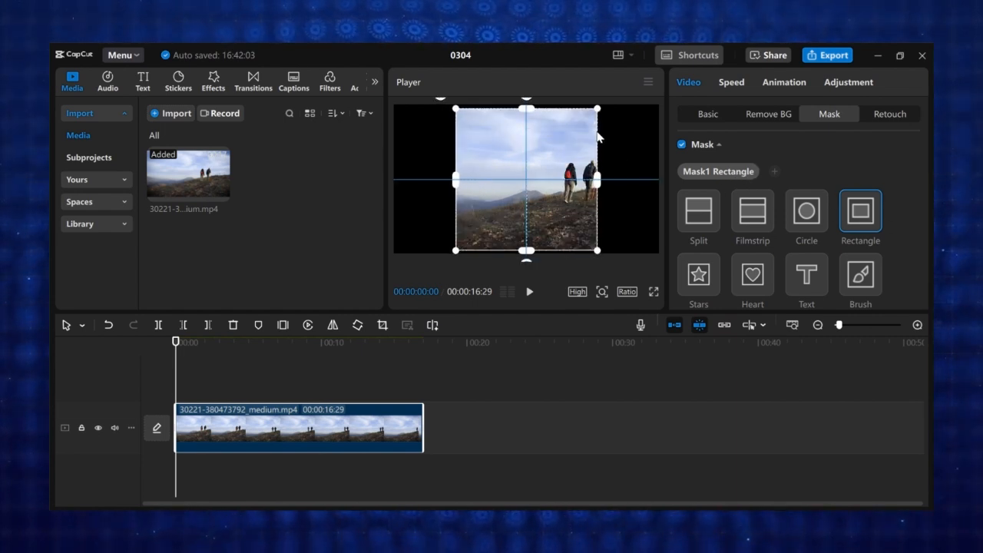
pyautogui.moveTo(576, 179); pyautogui.dragTo(657, 184)
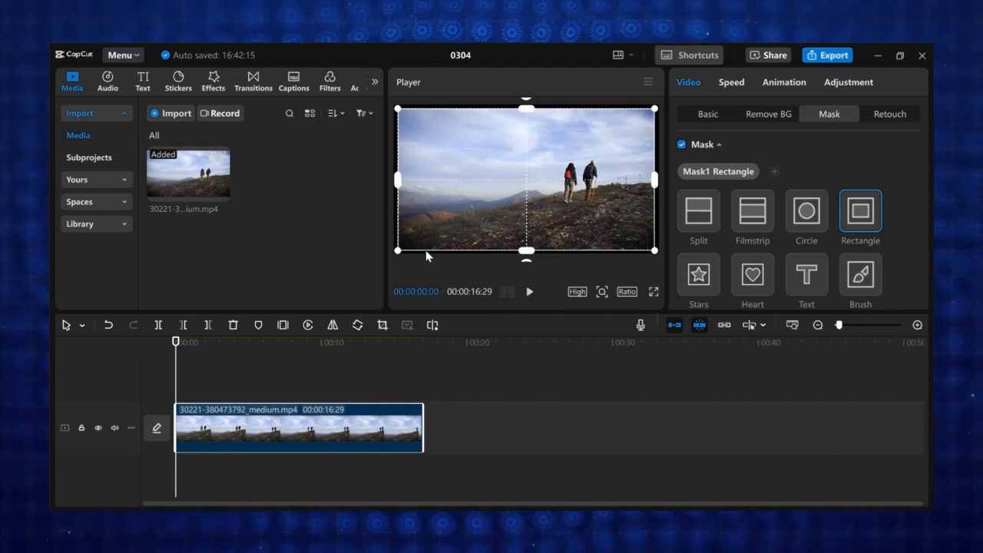
pyautogui.scroll(-5, 742, 241)
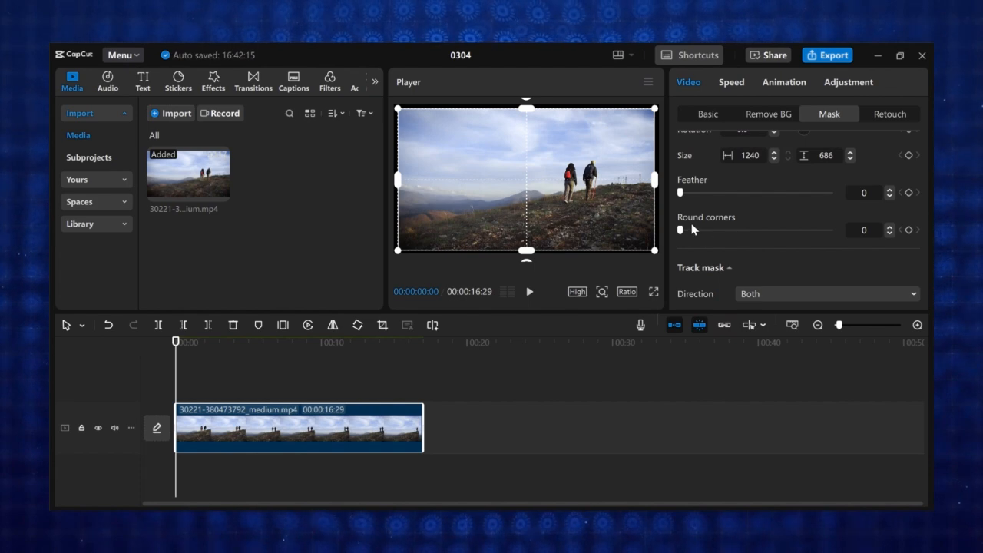
pyautogui.moveTo(680, 231); pyautogui.dragTo(711, 231)
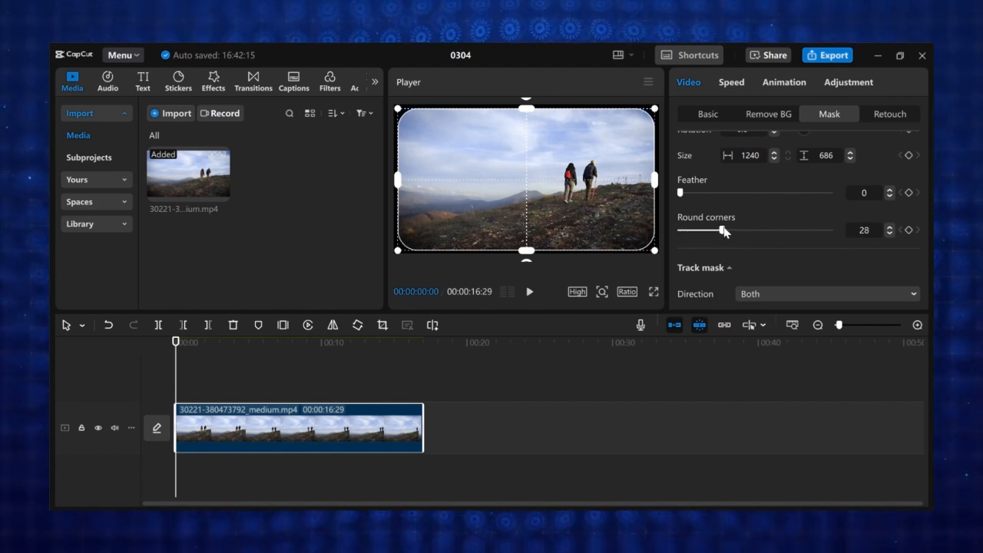
# Step: Preview the rounded hikers clip at 00:00:11:09 and change its canvas background type to Color
pyautogui.click(340, 366)
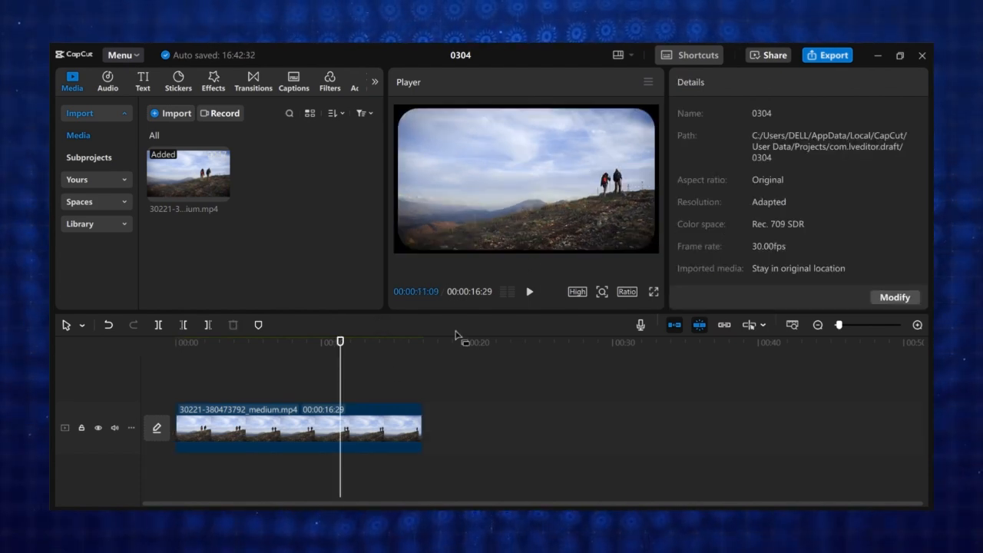
pyautogui.click(345, 435)
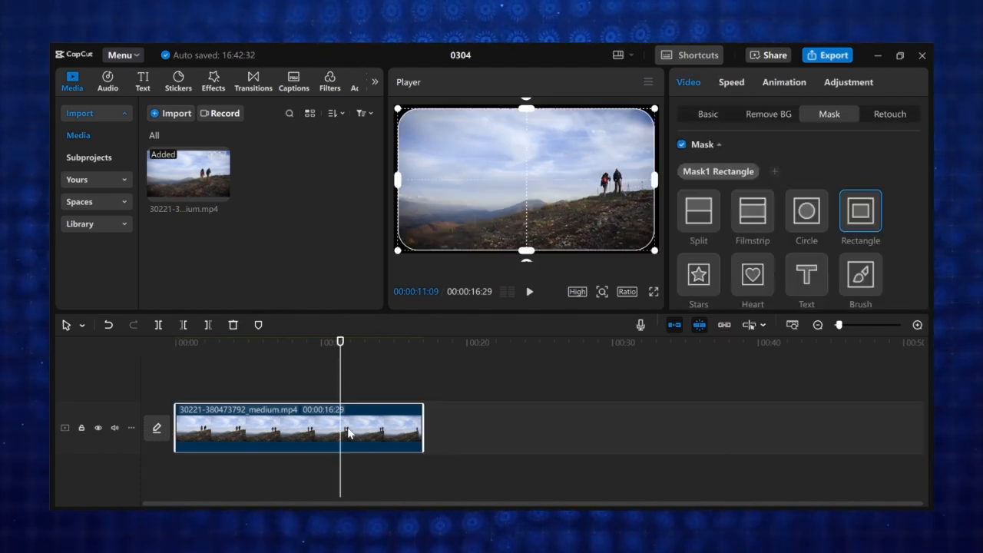
pyautogui.click(708, 113)
pyautogui.scroll(-10, 738, 192)
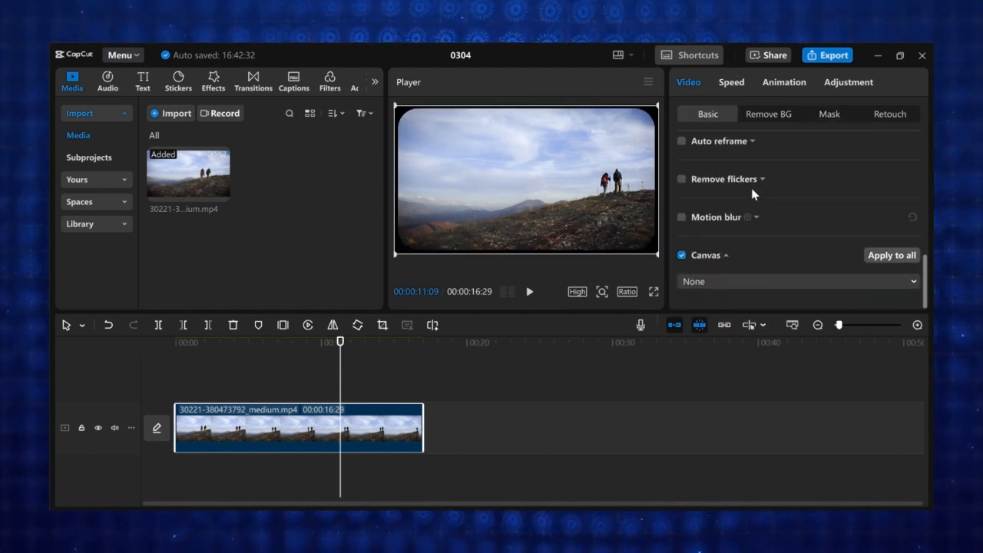
pyautogui.click(754, 284)
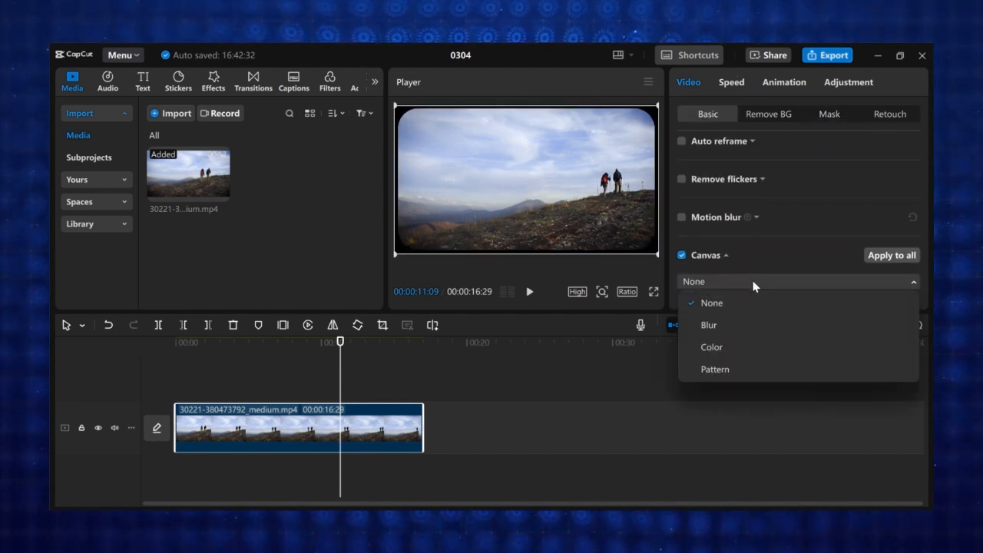
pyautogui.click(741, 350)
pyautogui.click(717, 307)
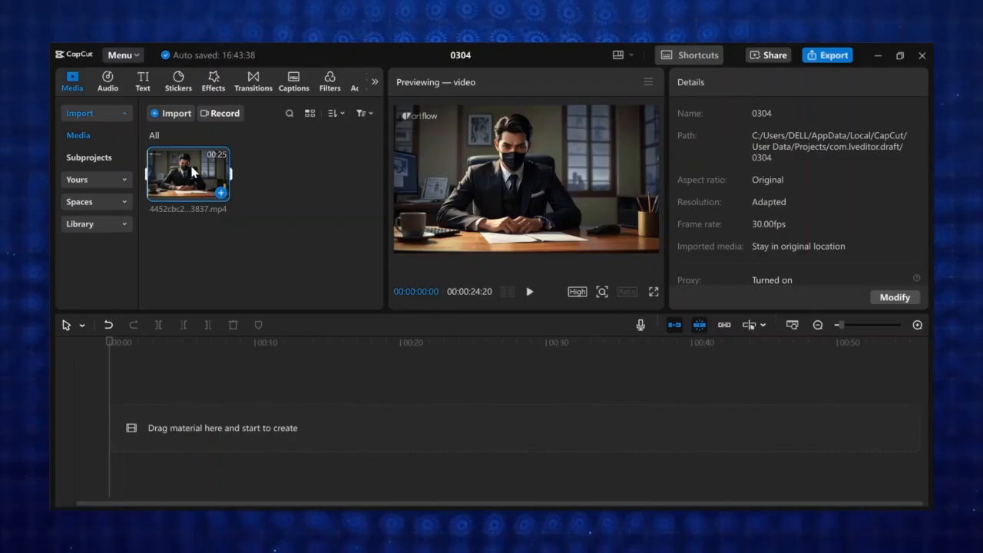
# Step: Add the office clip of the man in a face mask to the empty timeline and frame his head with a Circle mask
pyautogui.moveTo(192, 172); pyautogui.dragTo(209, 410)
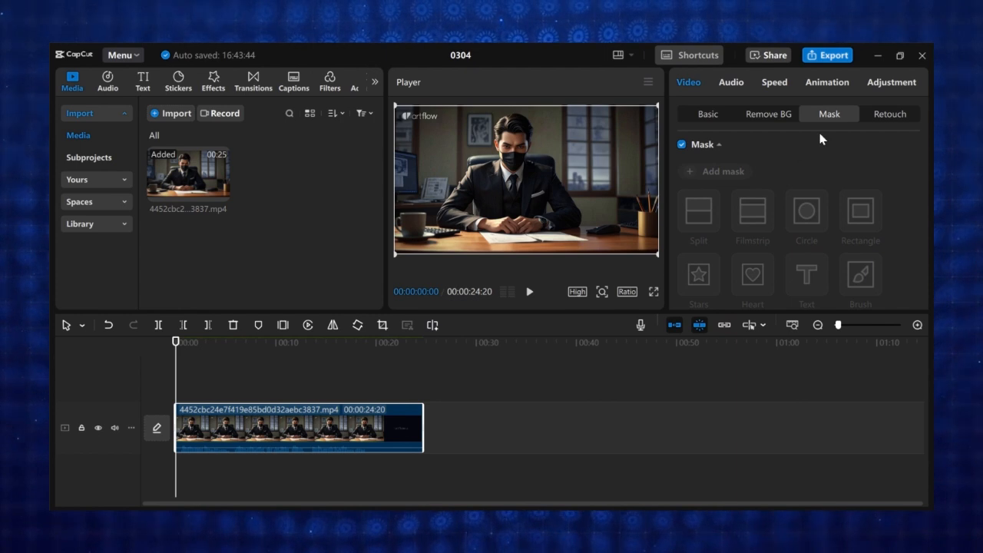
pyautogui.click(738, 172)
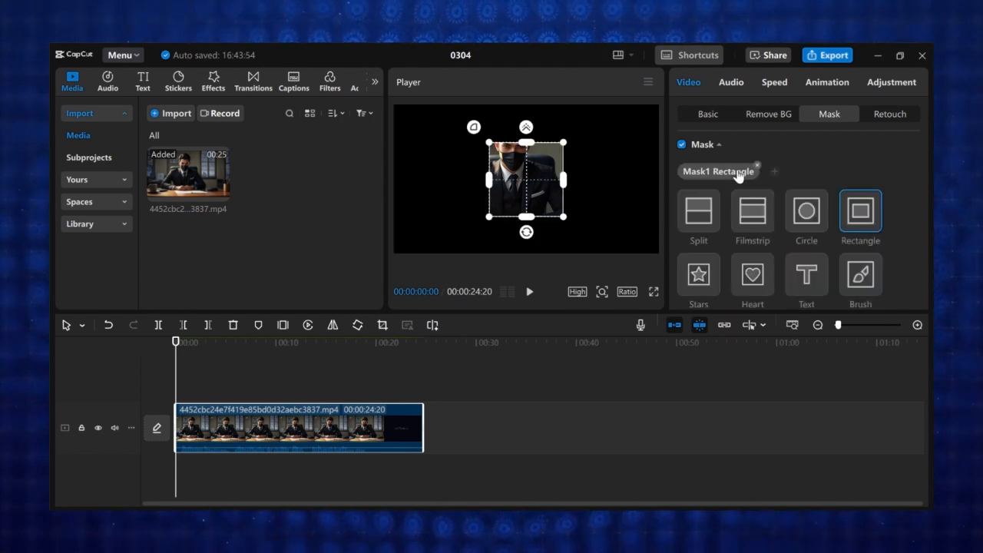
pyautogui.click(803, 218)
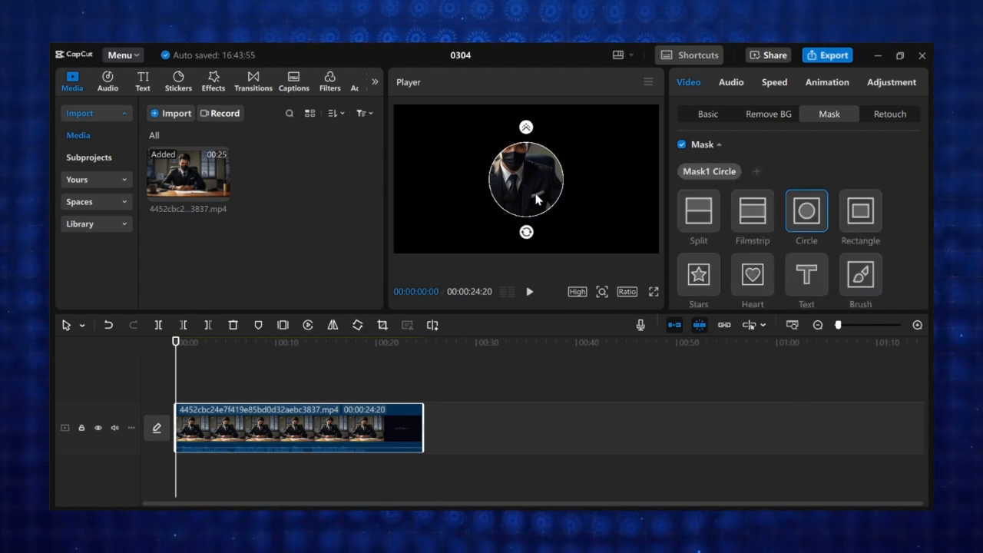
pyautogui.moveTo(538, 199); pyautogui.dragTo(545, 167)
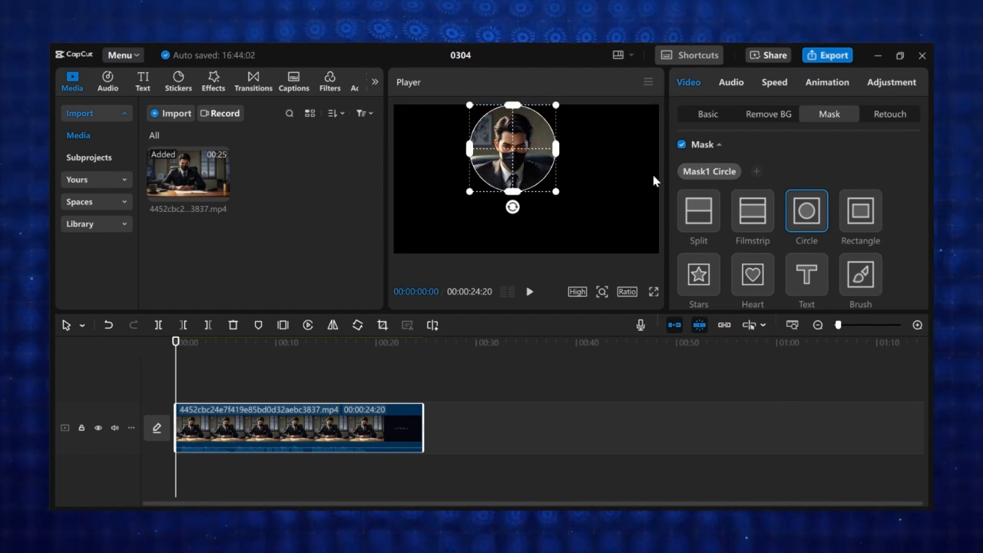
# Step: Move the circle-masked portrait down toward the middle of the frame, to position X 165, Y -436
pyautogui.click(720, 116)
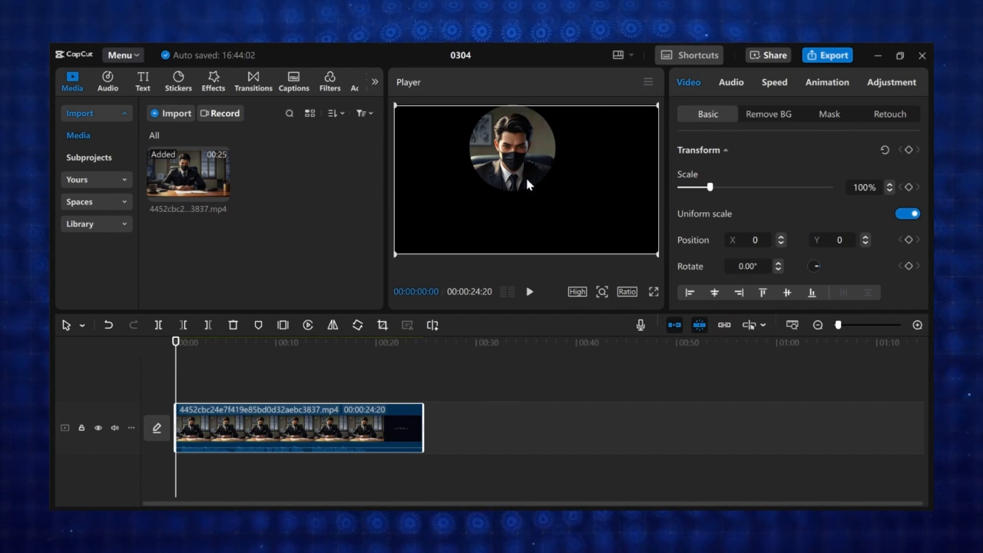
pyautogui.moveTo(527, 184); pyautogui.dragTo(538, 216)
pyautogui.moveTo(538, 216); pyautogui.dragTo(538, 216)
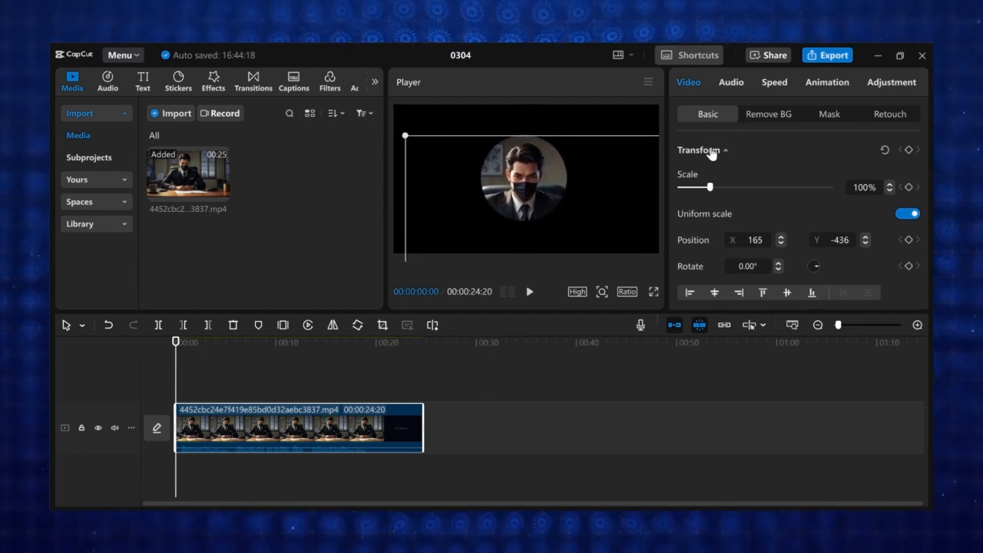
# Step: Fill the clip's canvas with a lime-green color, and scale the circle portrait down near the frame's center
pyautogui.scroll(-10, 711, 153)
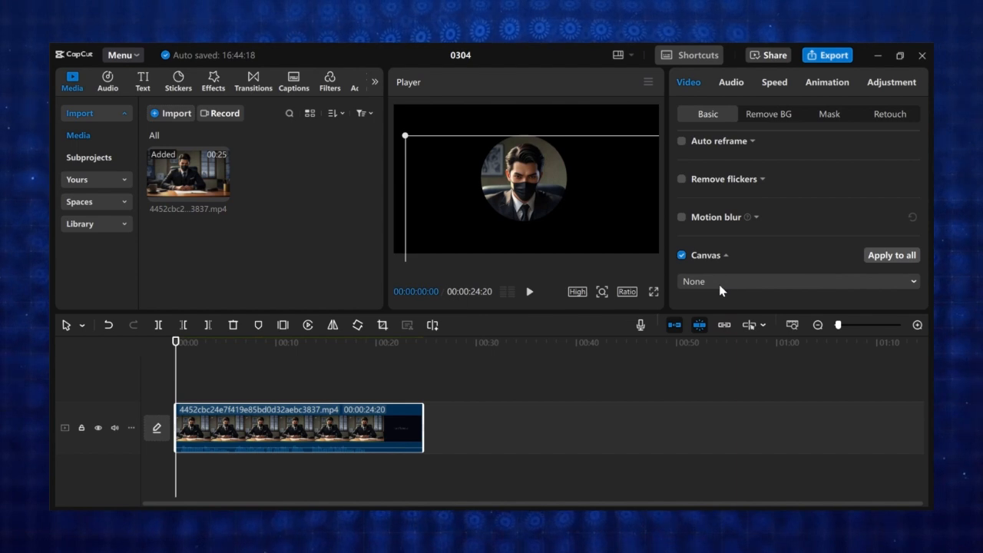
pyautogui.click(719, 284)
pyautogui.click(713, 348)
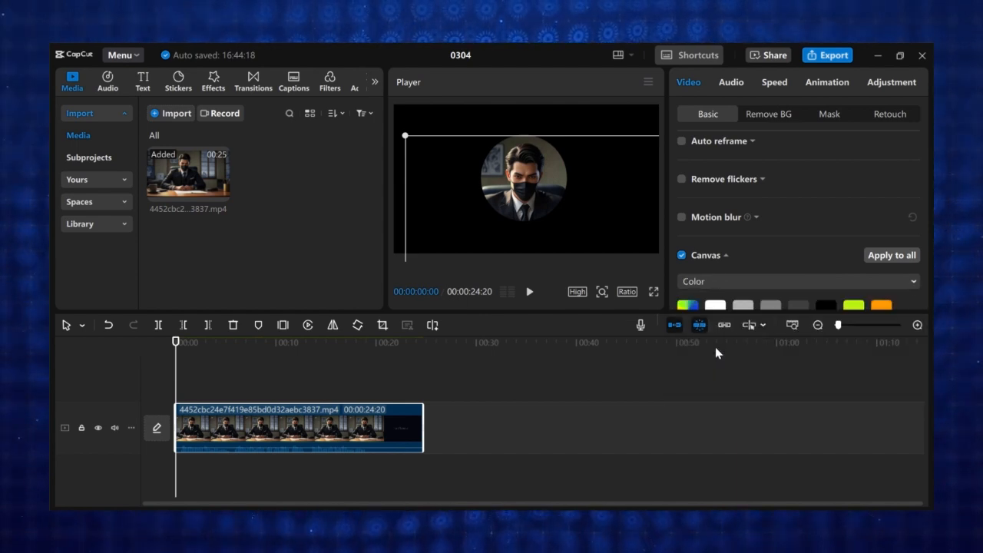
pyautogui.scroll(-1, 799, 254)
pyautogui.click(854, 262)
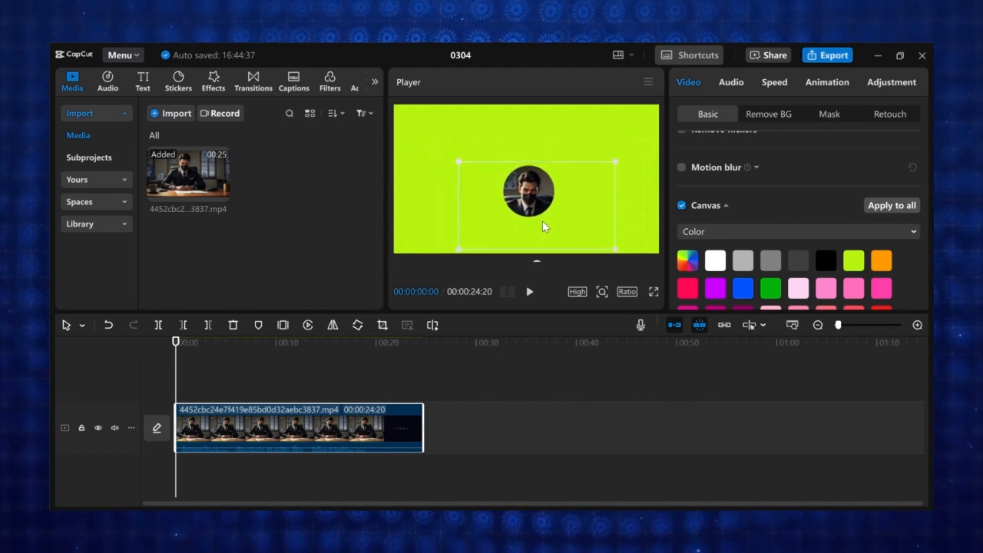
pyautogui.moveTo(542, 220)
pyautogui.mouseDown()
pyautogui.moveTo(445, 252)
pyautogui.moveTo(642, 173)
pyautogui.moveTo(537, 212)
pyautogui.mouseUp()
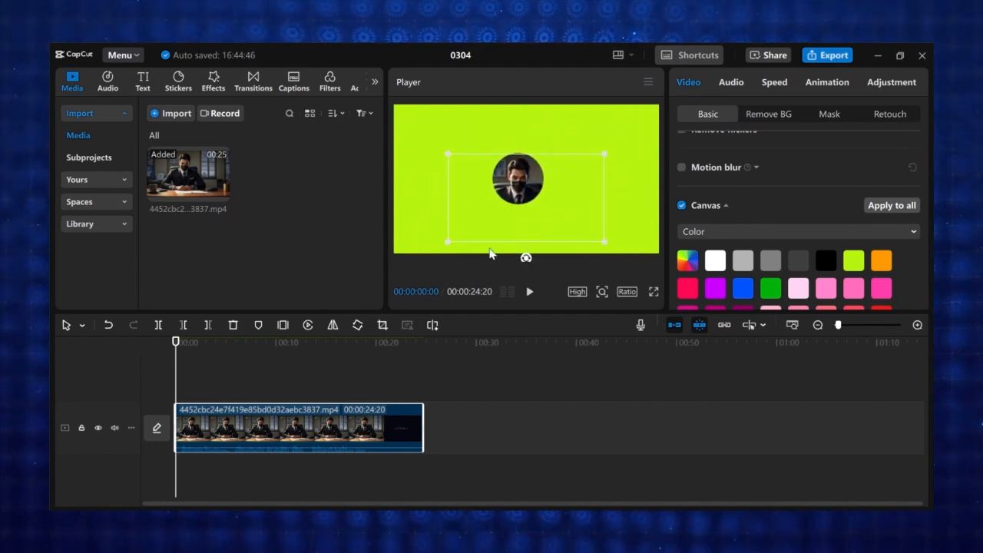
pyautogui.moveTo(404, 384); pyautogui.dragTo(286, 384)
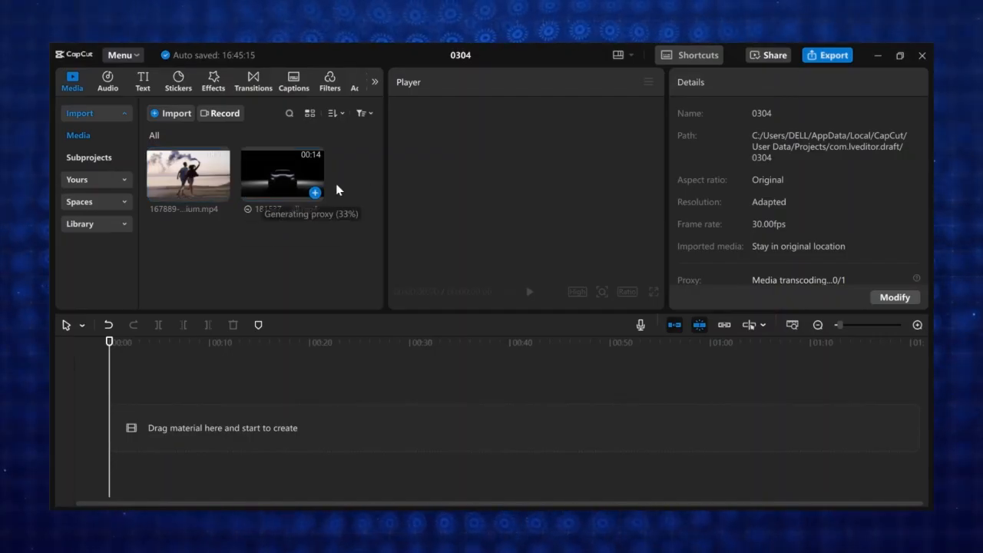
pyautogui.moveTo(210, 183); pyautogui.dragTo(209, 414)
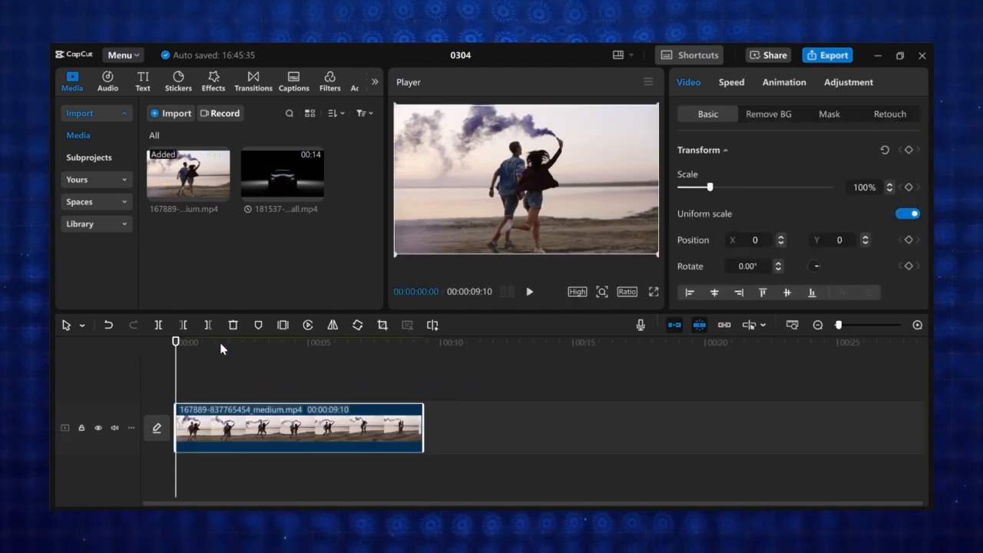
pyautogui.moveTo(282, 175); pyautogui.dragTo(213, 375)
pyautogui.moveTo(544, 407); pyautogui.dragTo(423, 408)
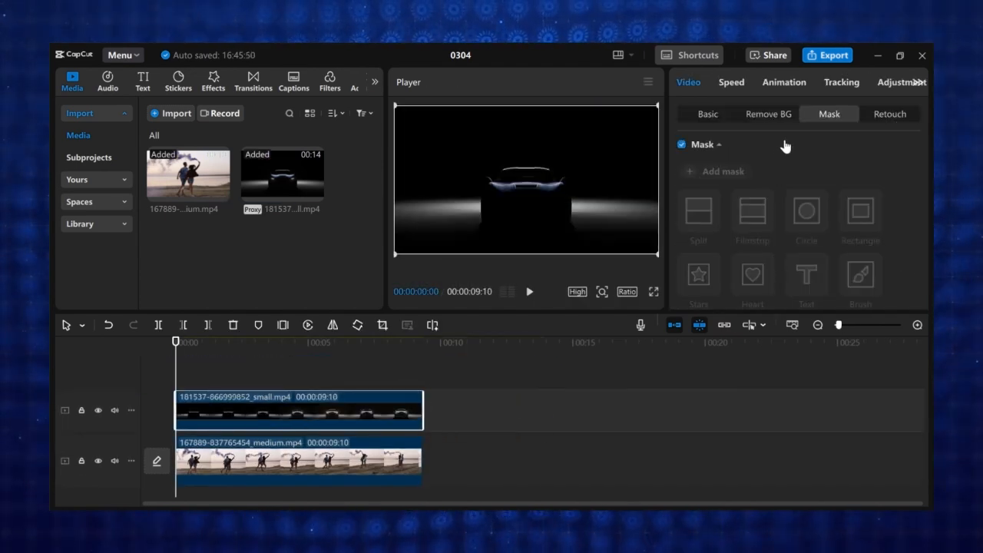
# Step: Give the car clip a reversed Heart mask and shrink it to size 1 by 0 at the frame's center
pyautogui.click(746, 171)
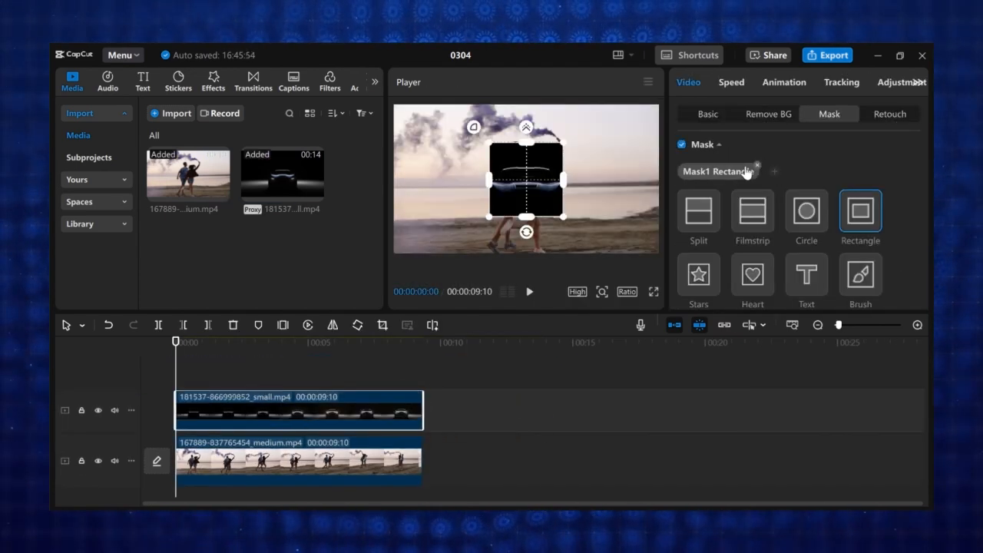
pyautogui.click(752, 275)
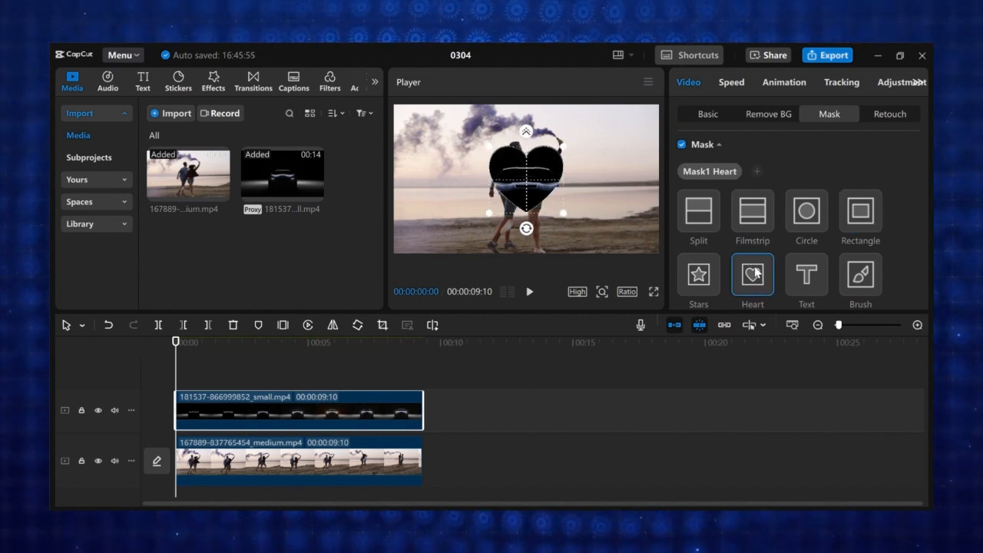
pyautogui.scroll(-3, 778, 257)
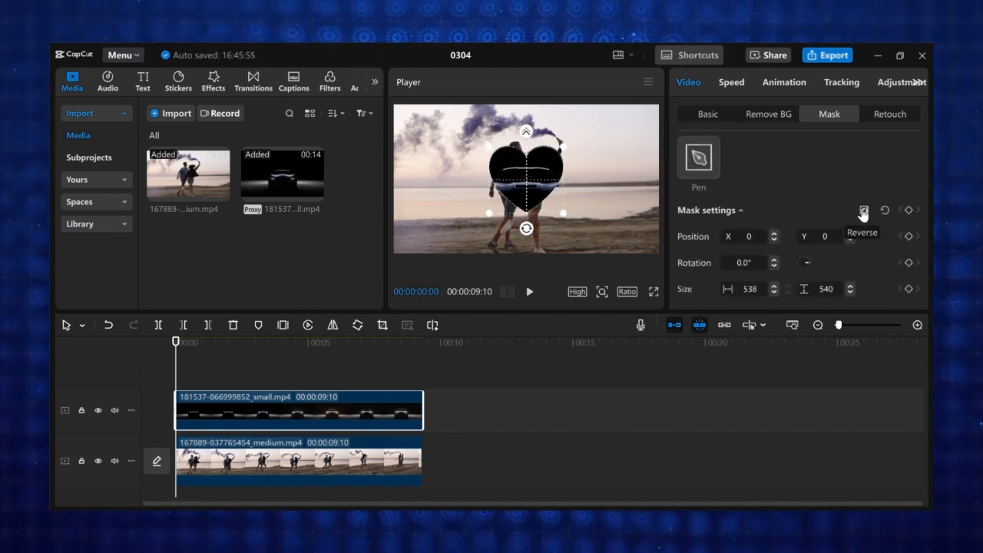
pyautogui.click(864, 212)
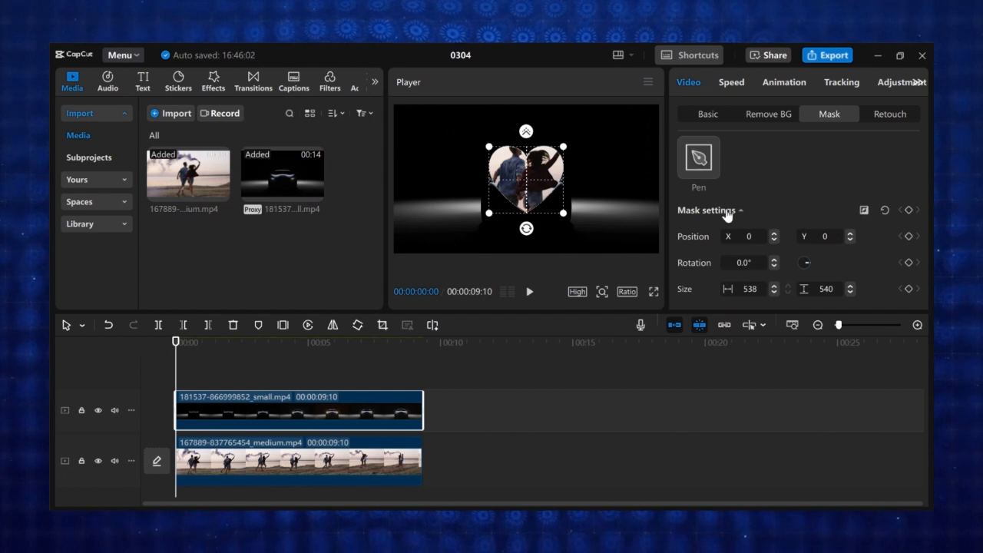
pyautogui.moveTo(566, 218); pyautogui.dragTo(532, 188)
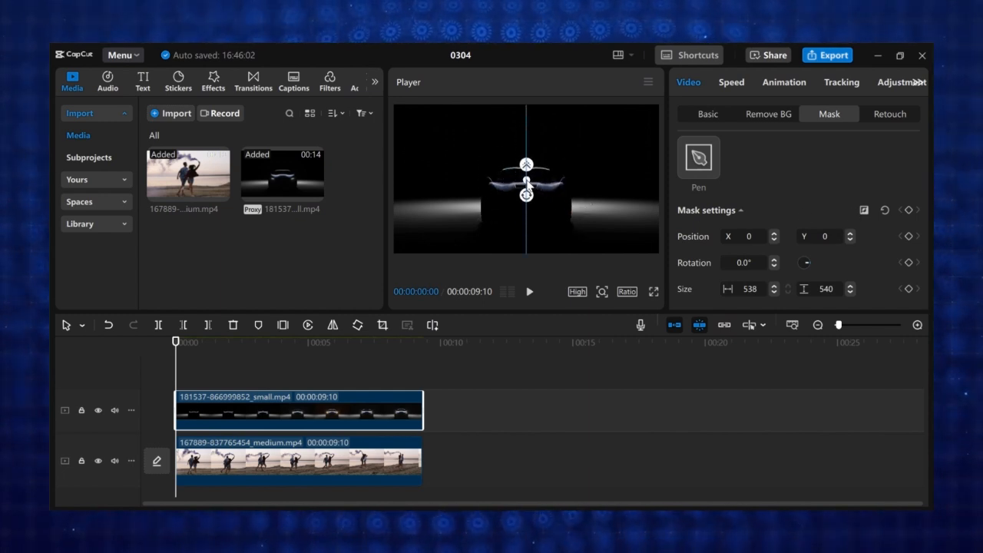
# Step: Keyframe the heart mask's size at 00:00:02:17, and enlarge the mask at 00:00:04:06 for the second keyframe
pyautogui.moveTo(175, 354); pyautogui.dragTo(244, 377)
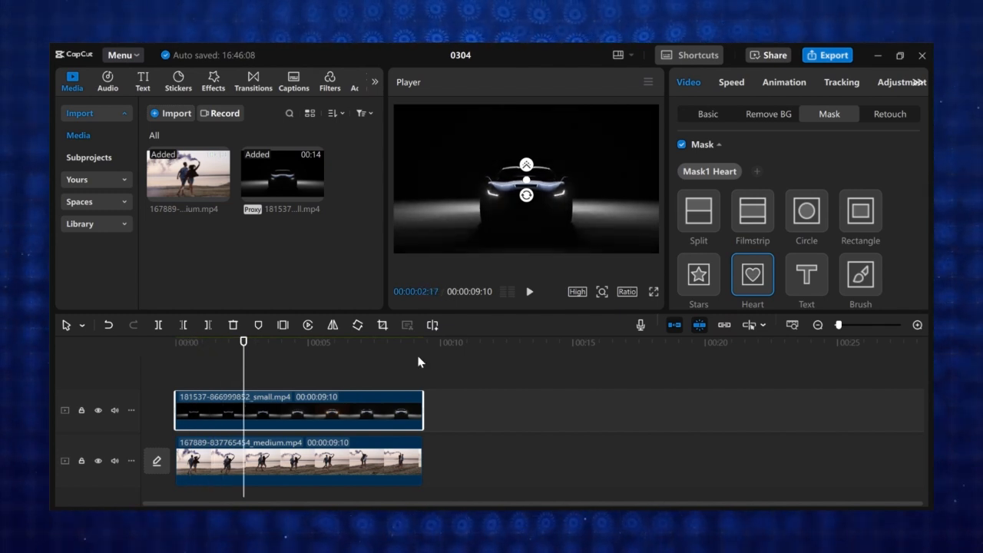
pyautogui.scroll(-5, 851, 218)
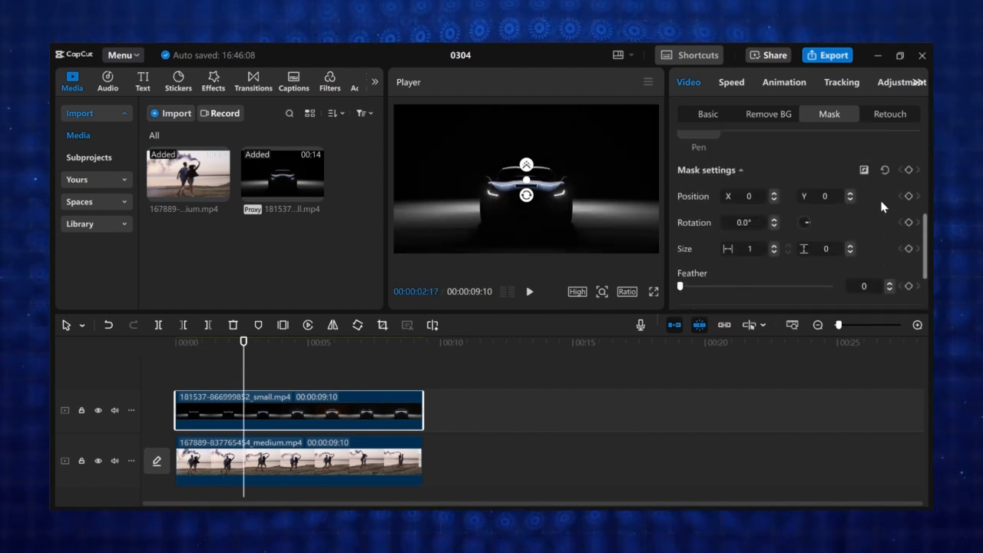
pyautogui.click(908, 249)
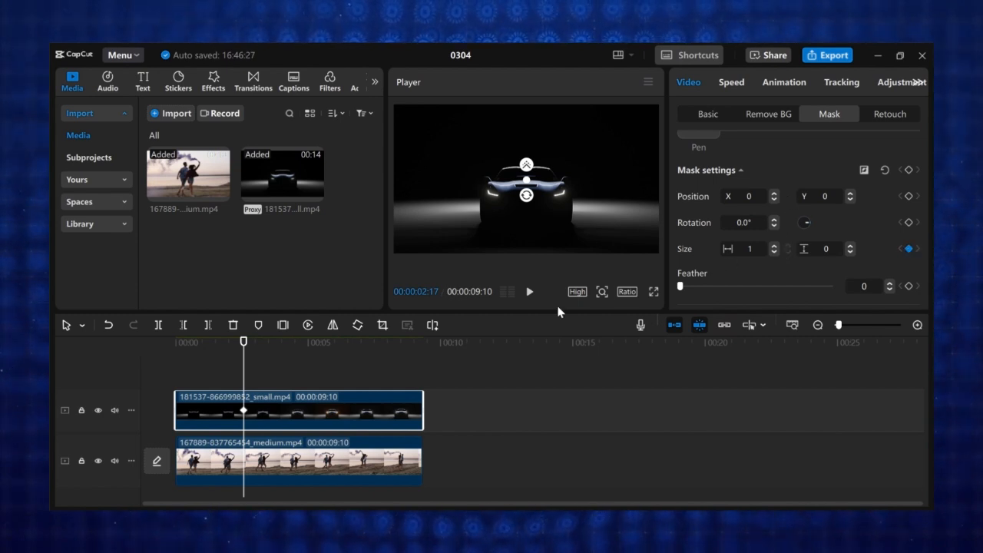
pyautogui.moveTo(244, 342); pyautogui.dragTo(287, 342)
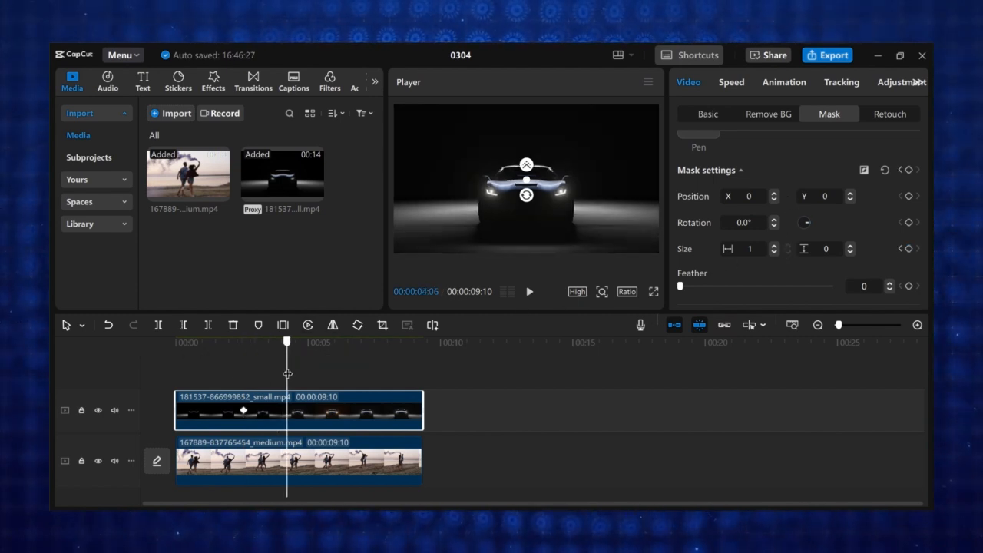
pyautogui.moveTo(774, 251); pyautogui.dragTo(682, 150)
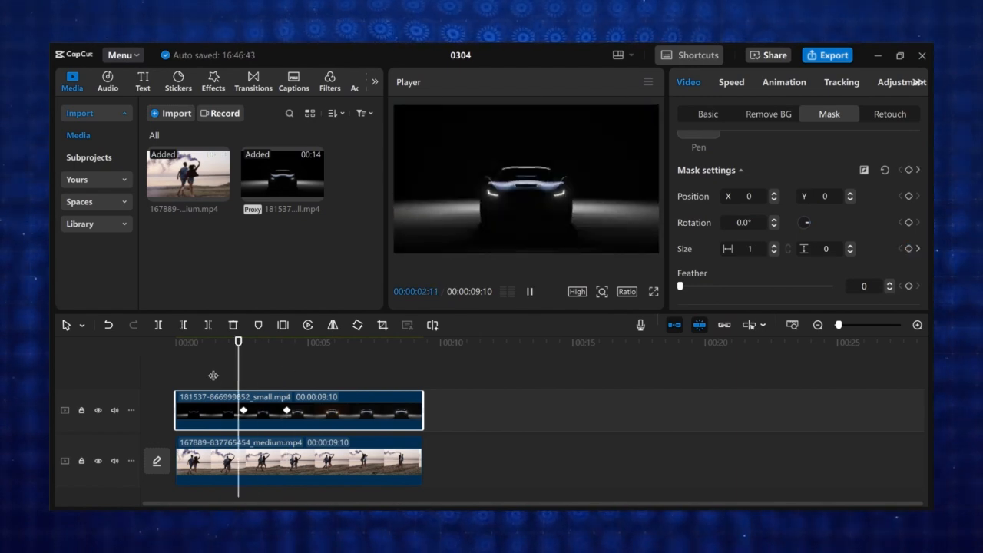
# Step: Play the heart-mask transition from the start of the timeline
pyautogui.click(244, 412)
pyautogui.moveTo(244, 415); pyautogui.dragTo(156, 374)
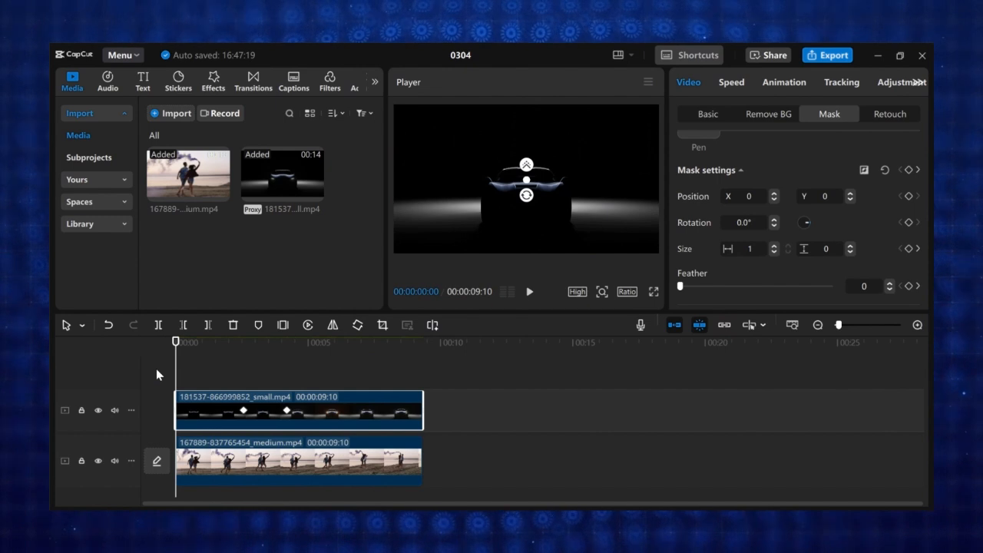
pyautogui.press('space')
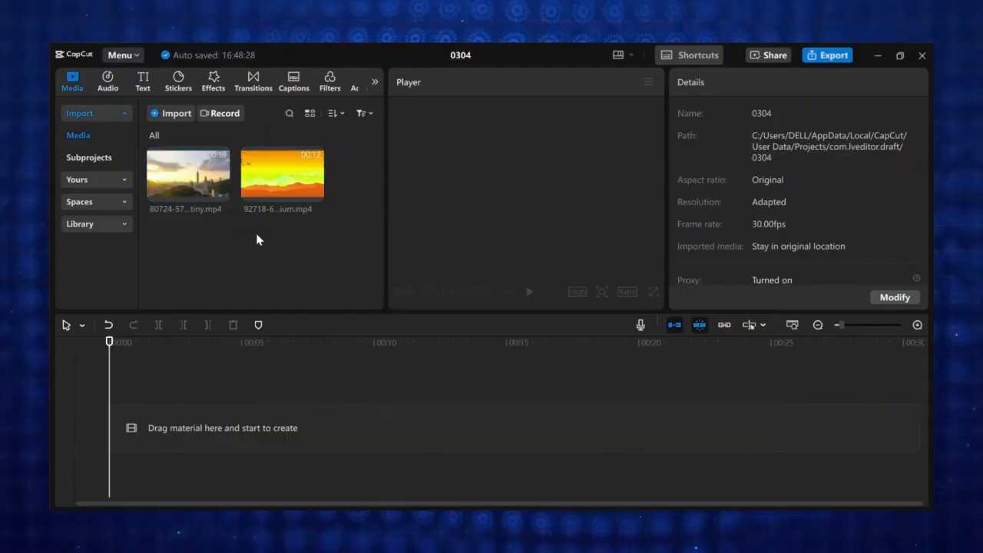
pyautogui.moveTo(202, 154); pyautogui.dragTo(220, 402)
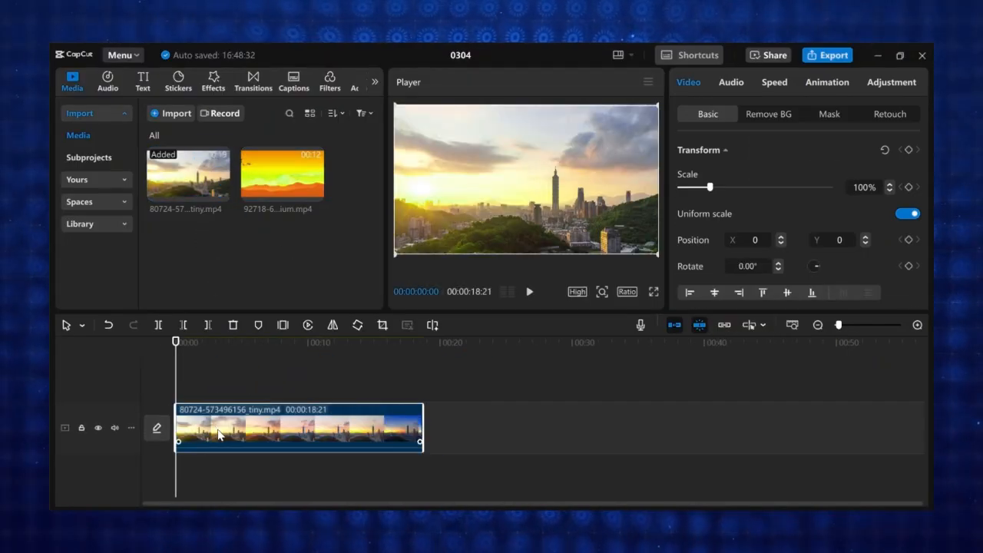
pyautogui.click(821, 115)
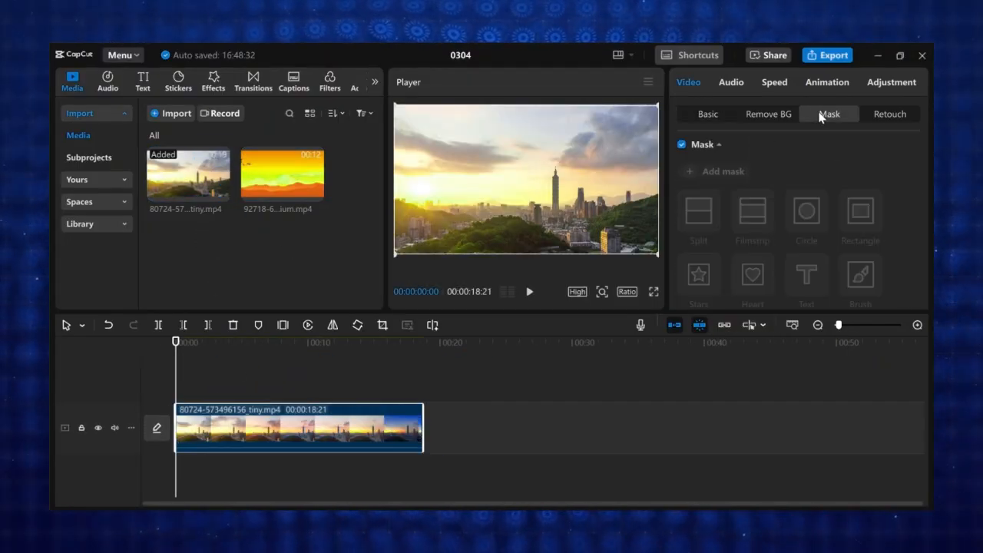
pyautogui.click(719, 172)
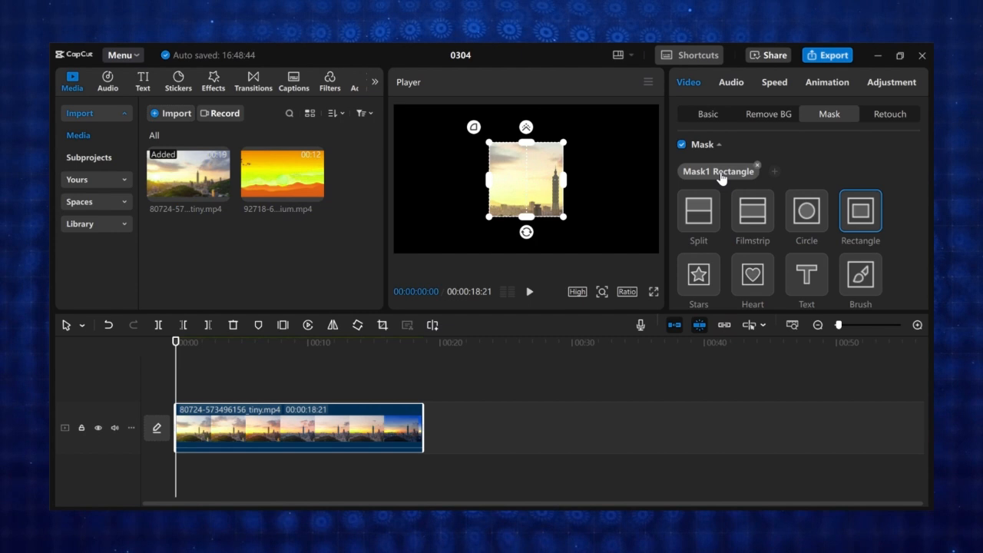
pyautogui.click(815, 280)
# Step: Change the mask text to FUSION and set its font to Anton
pyautogui.scroll(-5, 799, 230)
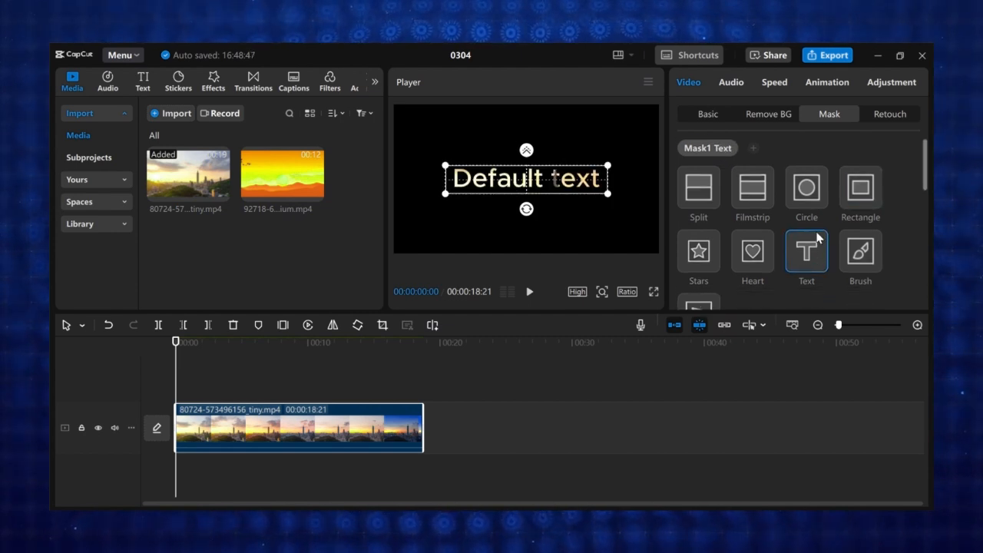
pyautogui.moveTo(741, 209); pyautogui.dragTo(673, 210)
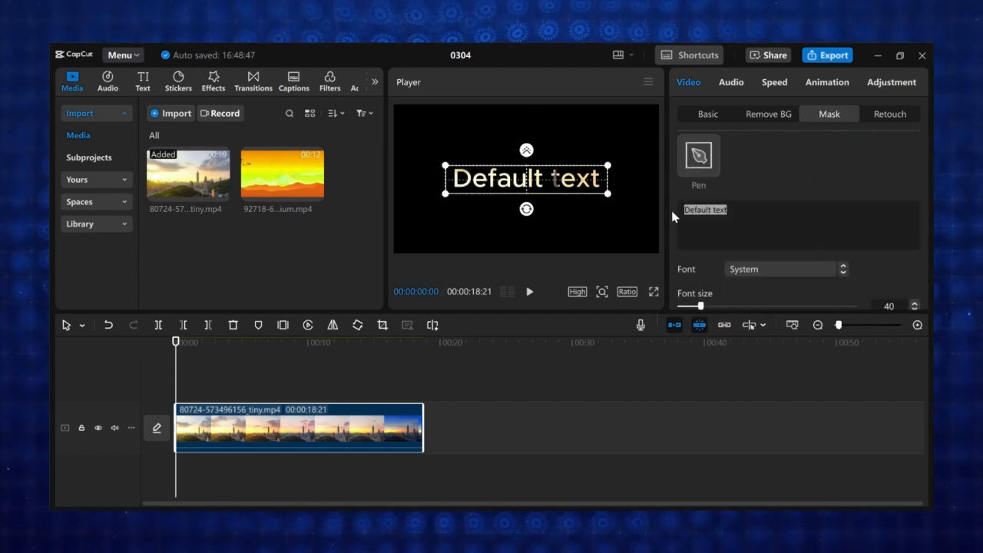
pyautogui.write('FUSION')
pyautogui.click(755, 269)
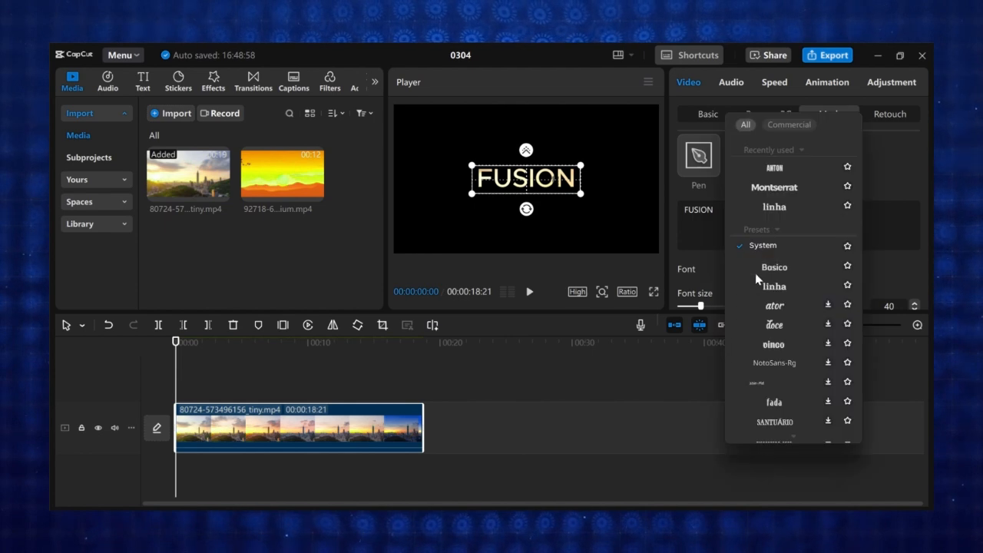
pyautogui.click(776, 164)
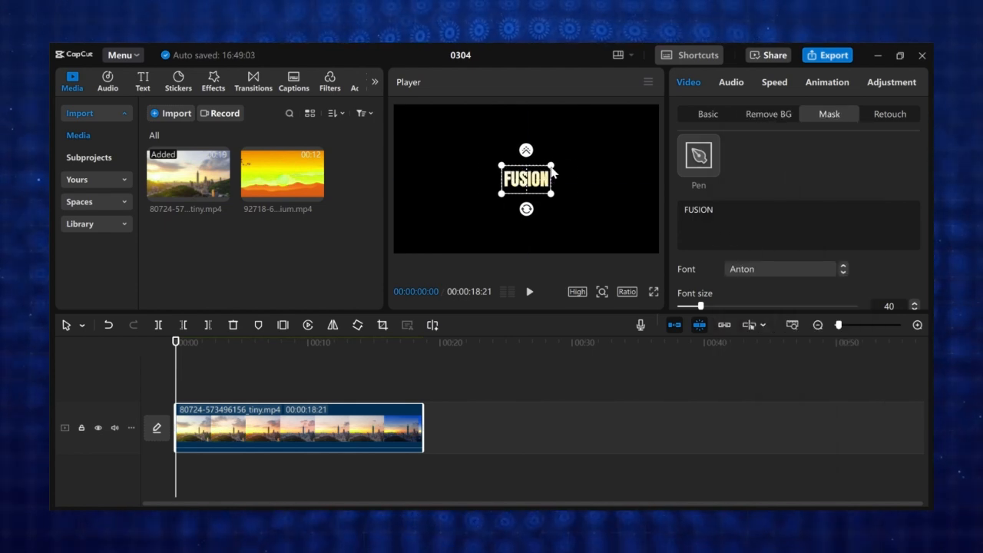
# Step: Enlarge the FUSION text mask to about 479% zoom so it nearly fills the frame, and preview the clip
pyautogui.moveTo(552, 168); pyautogui.dragTo(637, 157)
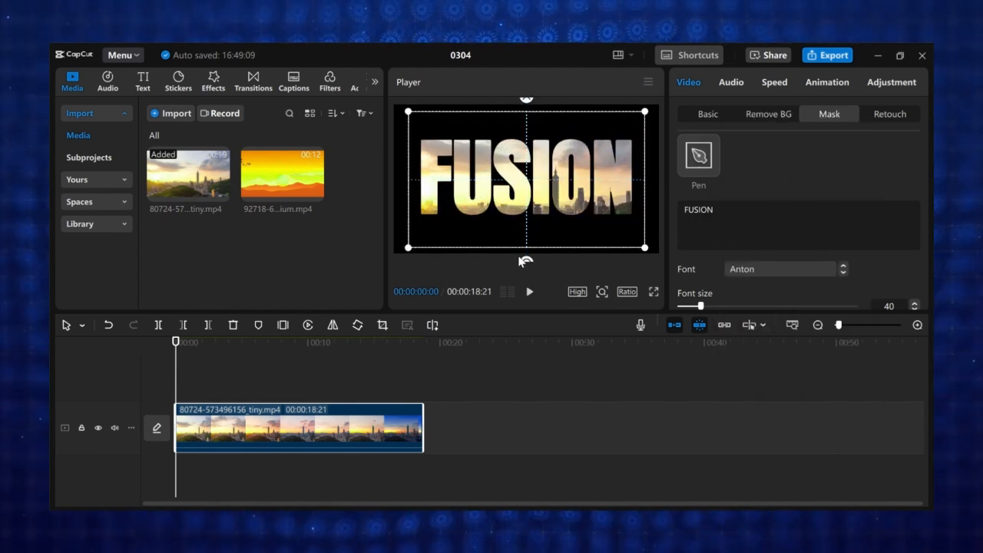
pyautogui.press('space')
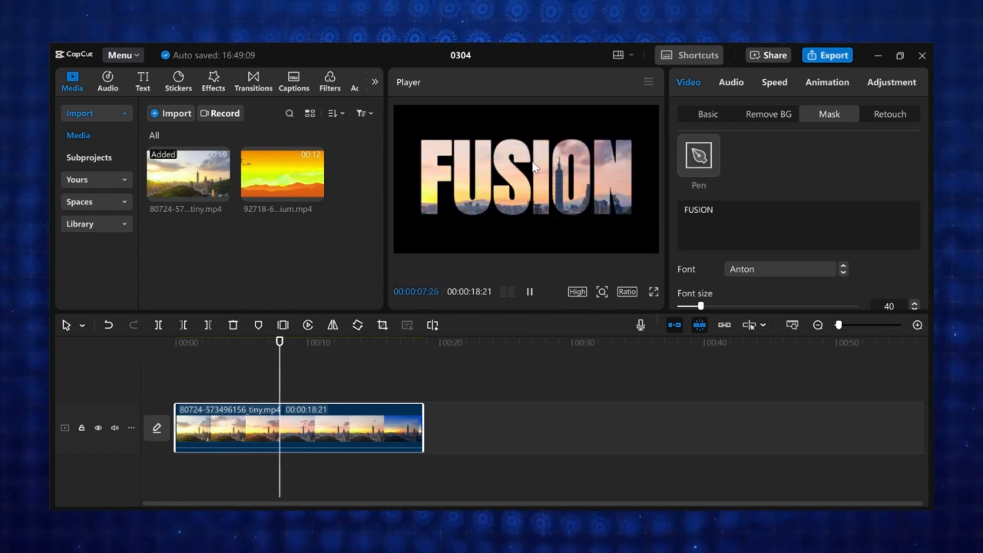
pyautogui.moveTo(300, 343); pyautogui.dragTo(154, 396)
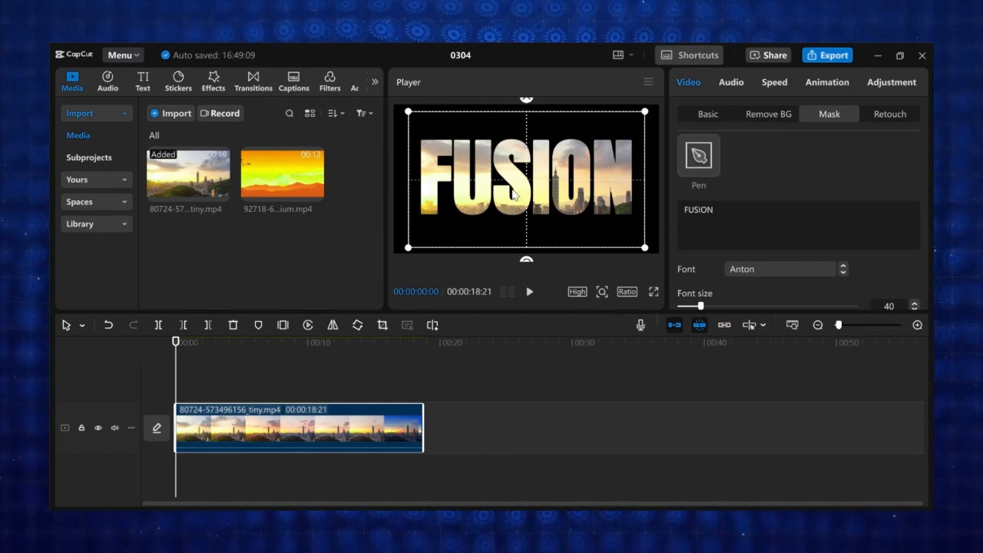
pyautogui.scroll(-3, 806, 292)
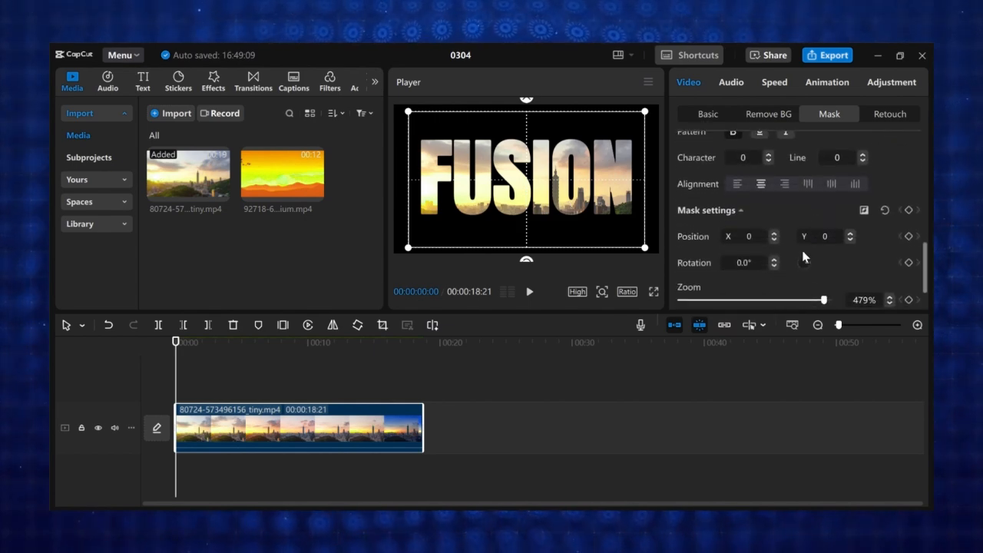
pyautogui.click(861, 214)
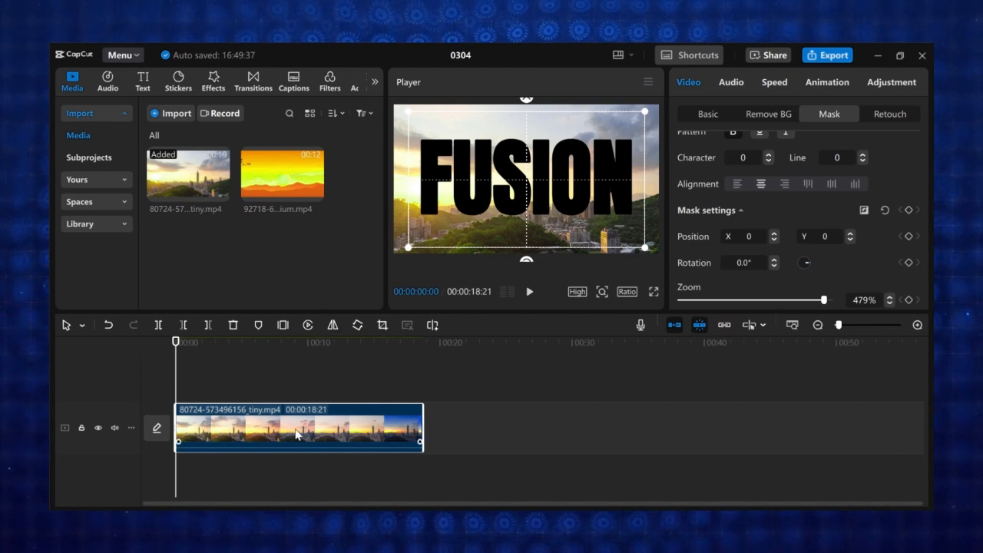
pyautogui.moveTo(297, 435); pyautogui.dragTo(236, 375)
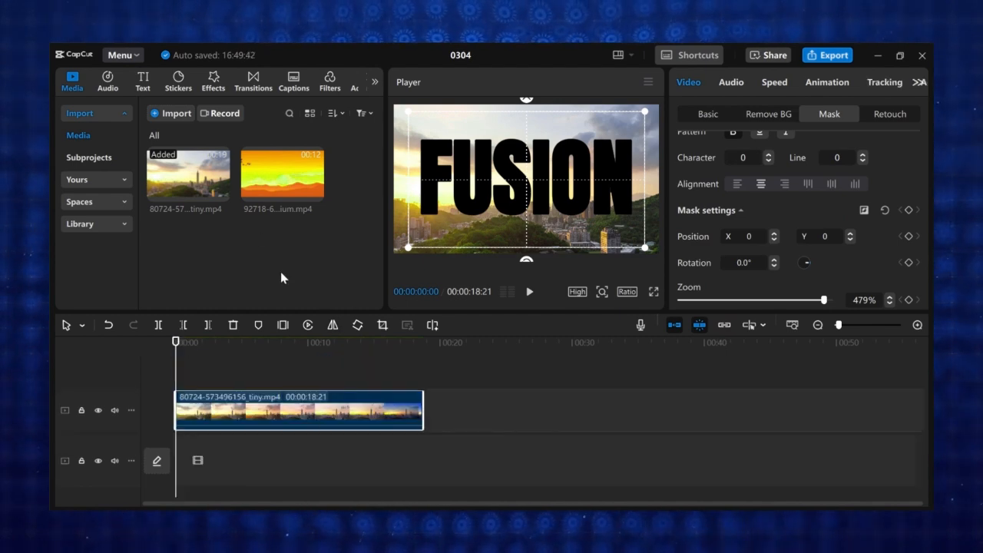
pyautogui.moveTo(278, 173); pyautogui.dragTo(201, 474)
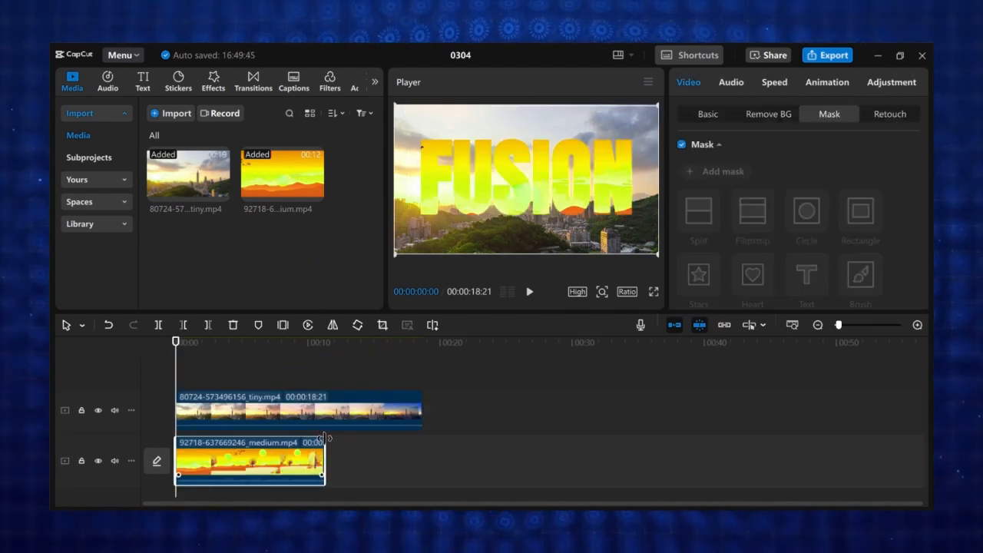
# Step: Preview the composite of the FUSION text mask over the skyline clip
pyautogui.press('space')
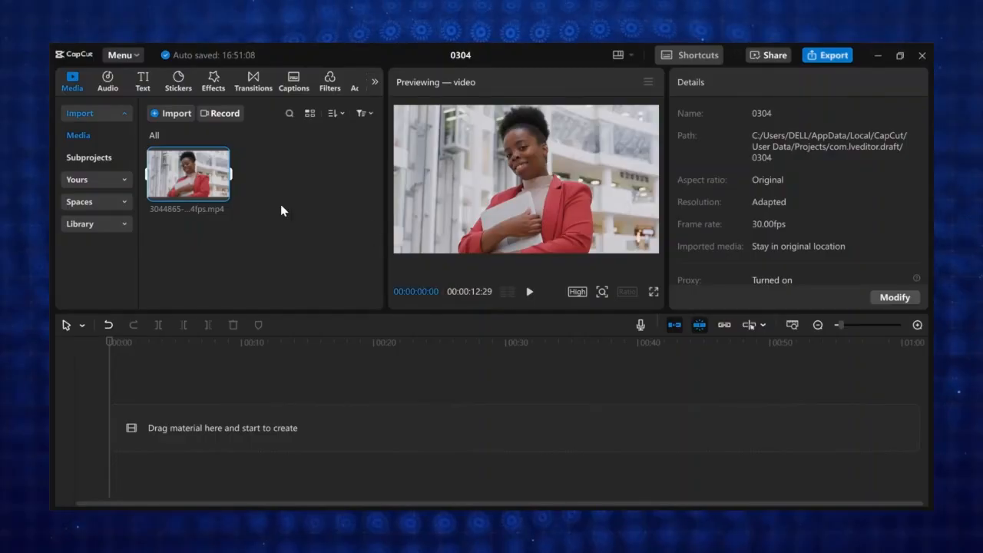
# Step: Place the clip 3044865-hd_1280_720_24fps.mp4 of the woman in red on the empty timeline and give it a Brush mask
pyautogui.moveTo(209, 182); pyautogui.dragTo(258, 443)
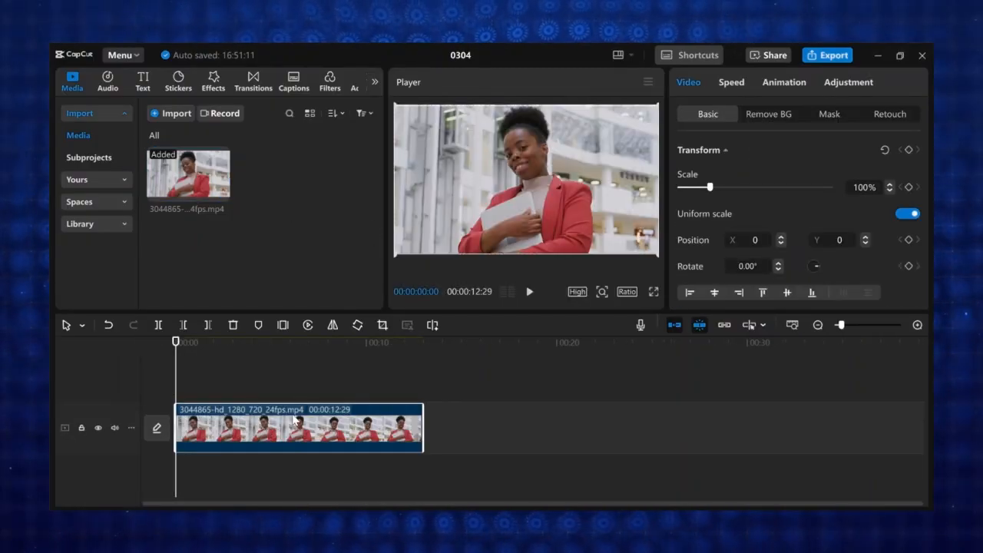
pyautogui.click(828, 115)
pyautogui.click(717, 171)
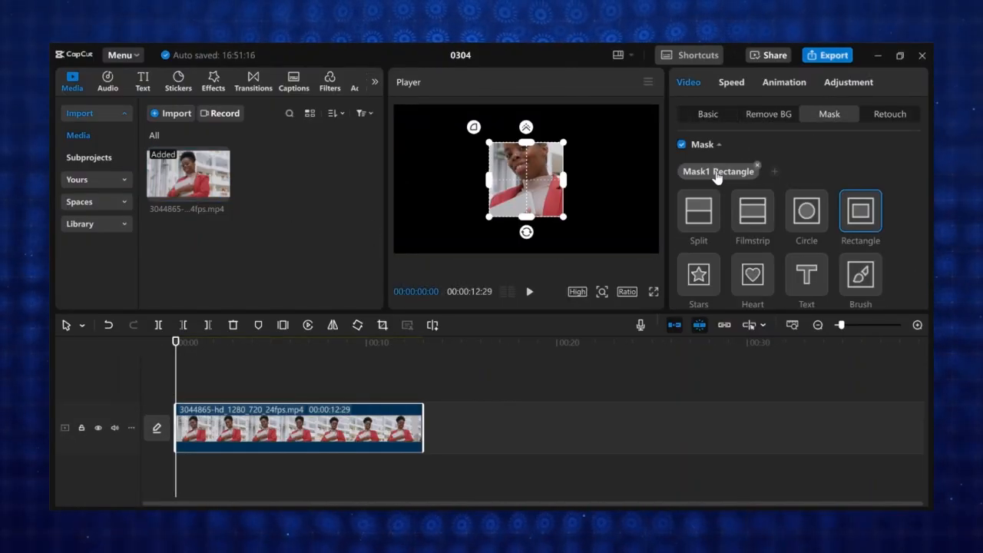
pyautogui.scroll(-2, 866, 224)
pyautogui.scroll(-3, 857, 223)
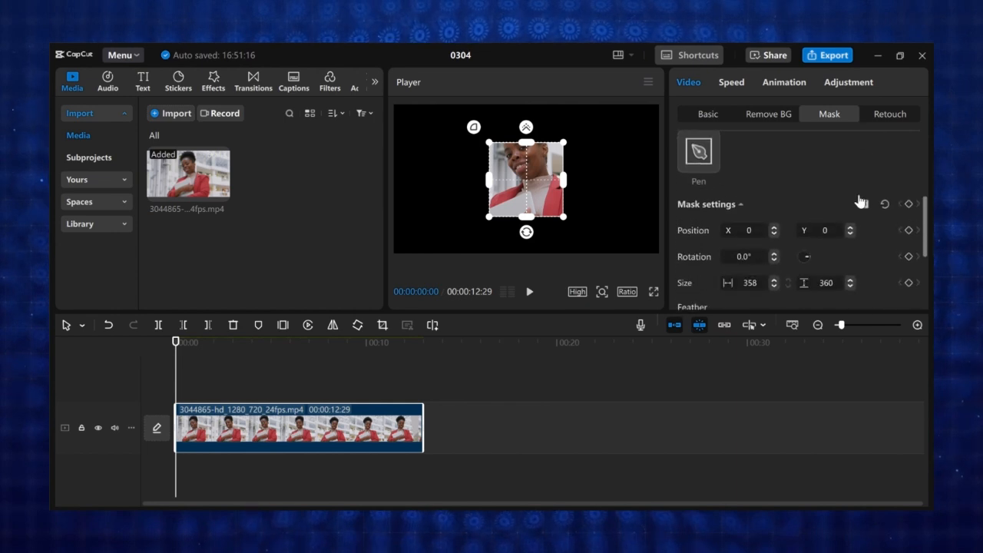
pyautogui.scroll(2, 859, 205)
pyautogui.click(866, 201)
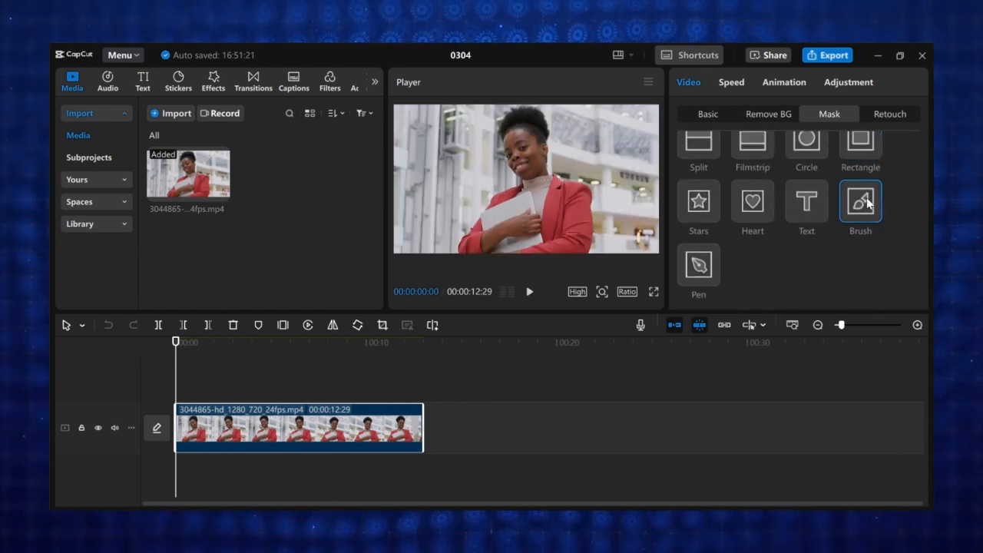
# Step: Set the mask brush size to 31 and paint over the woman from her head down to her jacket
pyautogui.scroll(-4, 757, 208)
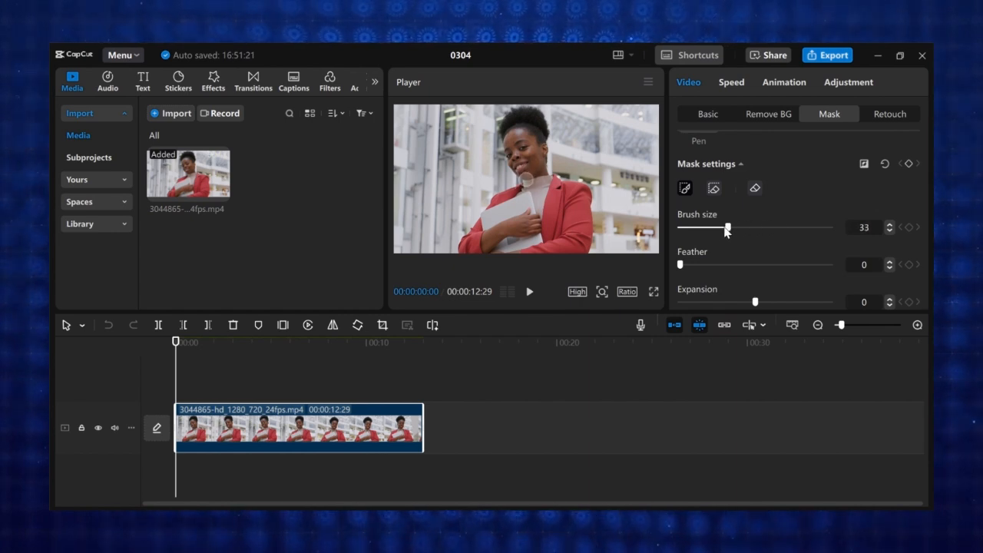
pyautogui.moveTo(726, 233); pyautogui.dragTo(727, 232)
pyautogui.scroll(-1, 768, 231)
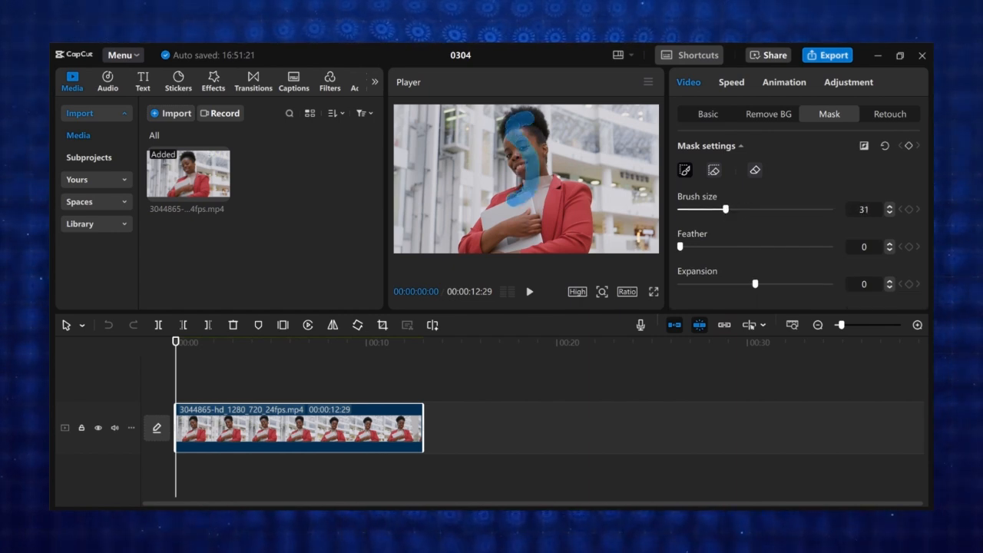
pyautogui.moveTo(470, 237)
pyautogui.mouseDown()
pyautogui.moveTo(508, 246)
pyautogui.moveTo(570, 225)
pyautogui.mouseUp()
pyautogui.moveTo(530, 145); pyautogui.dragTo(532, 138)
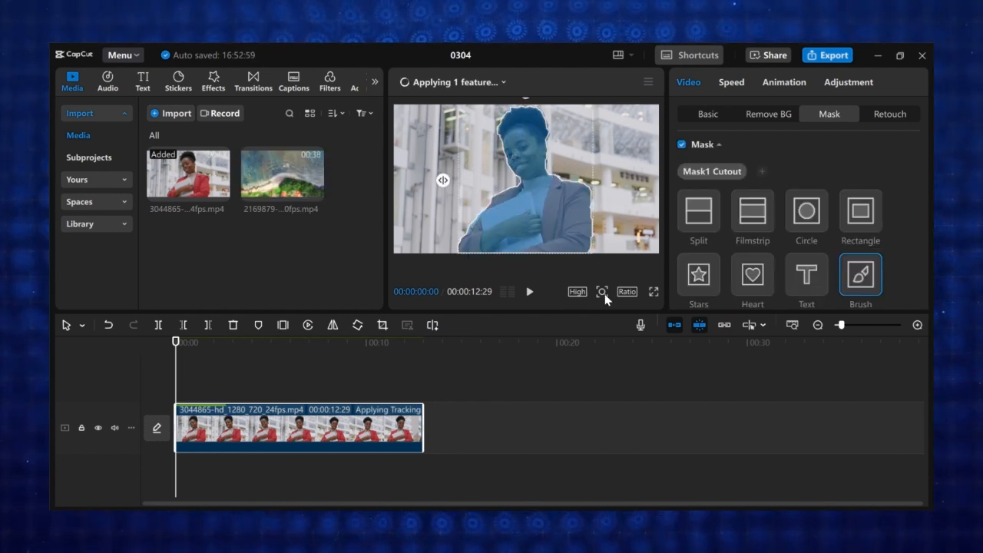
# Step: Erase the excess brush mask along the edge of the woman's sleeve, working in a magnified preview
pyautogui.click(602, 292)
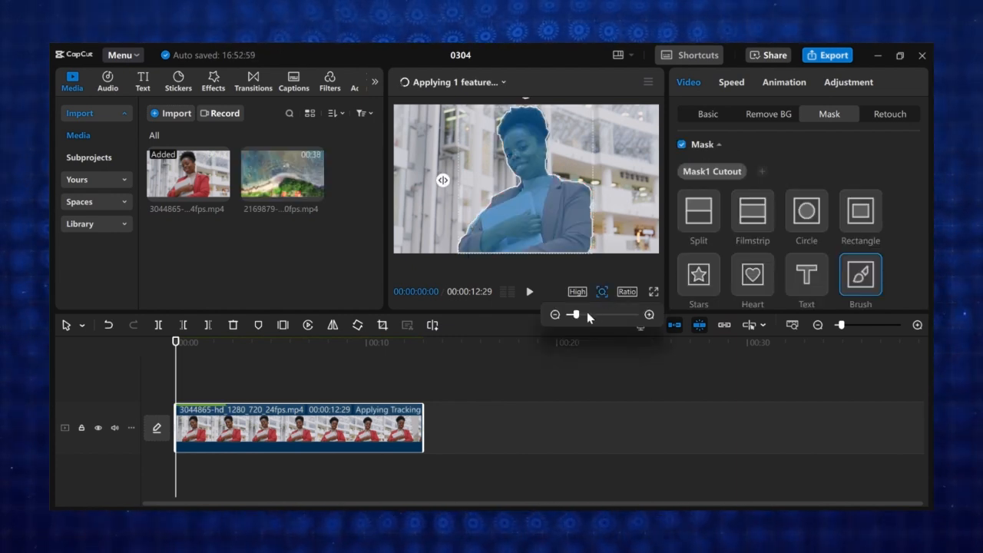
pyautogui.moveTo(575, 314); pyautogui.dragTo(640, 315)
pyautogui.moveTo(637, 271); pyautogui.dragTo(611, 138)
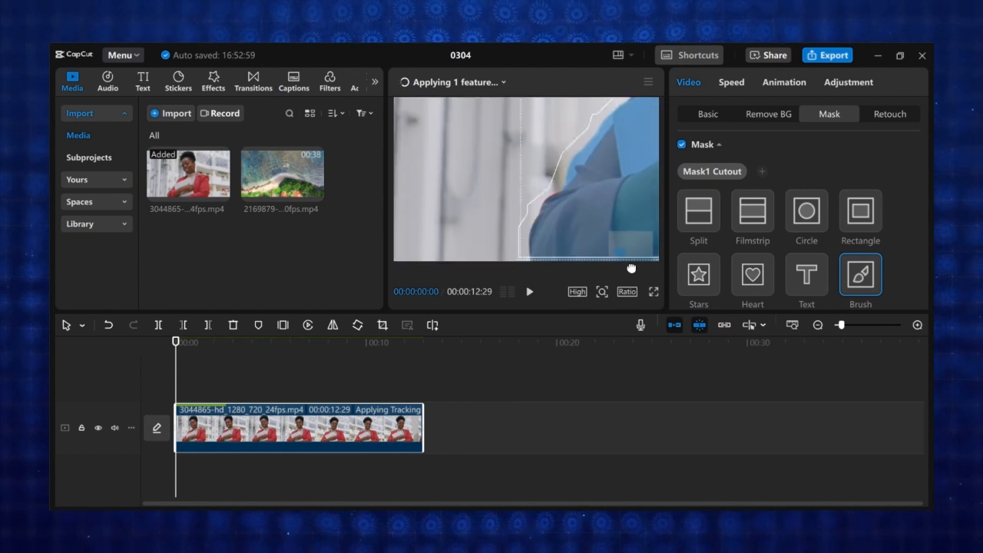
pyautogui.scroll(-5, 786, 239)
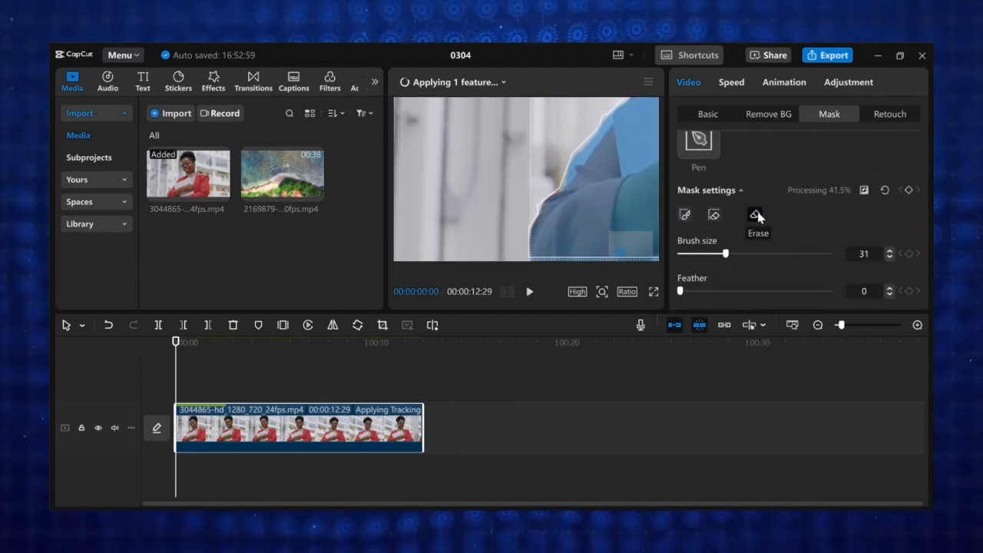
pyautogui.click(713, 214)
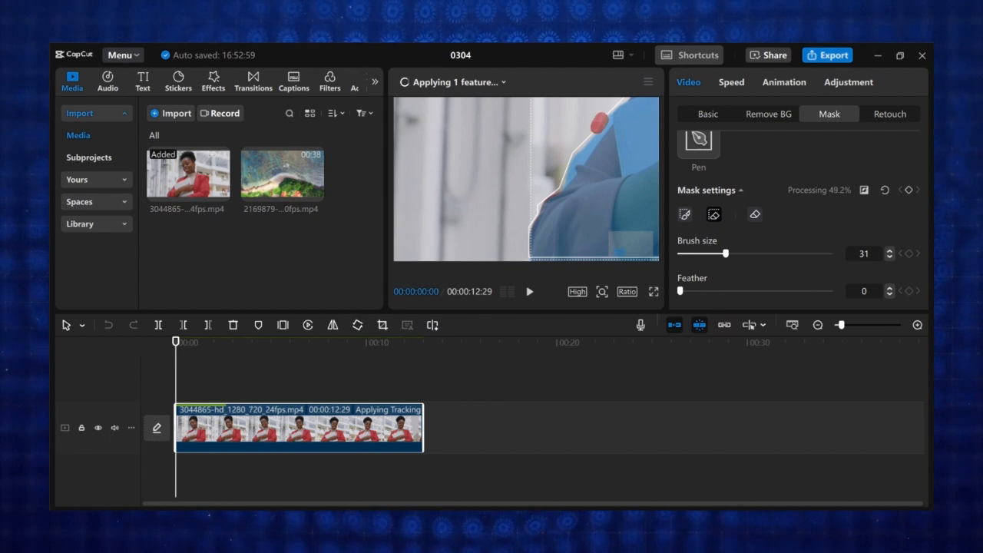
pyautogui.moveTo(566, 169); pyautogui.dragTo(561, 175)
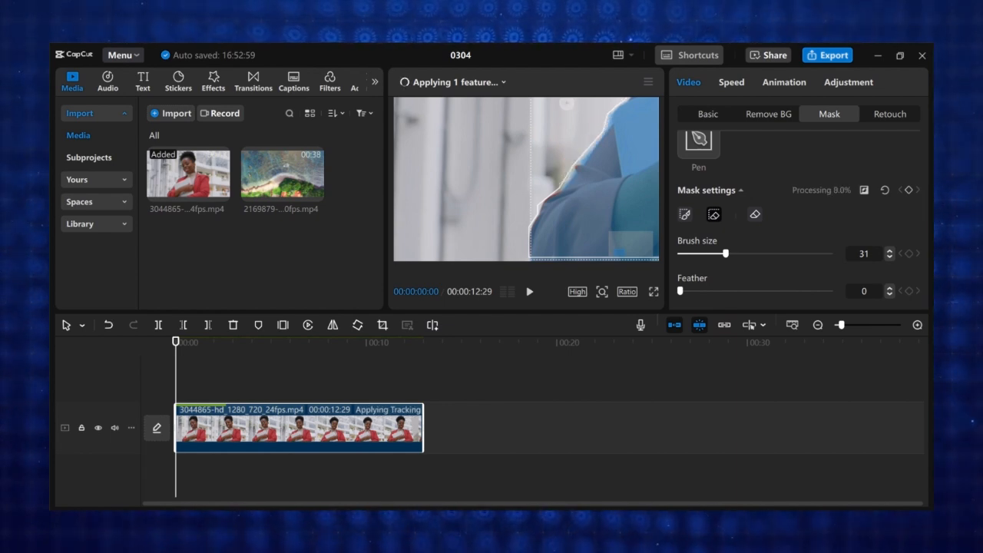
pyautogui.scroll(-3, 566, 103)
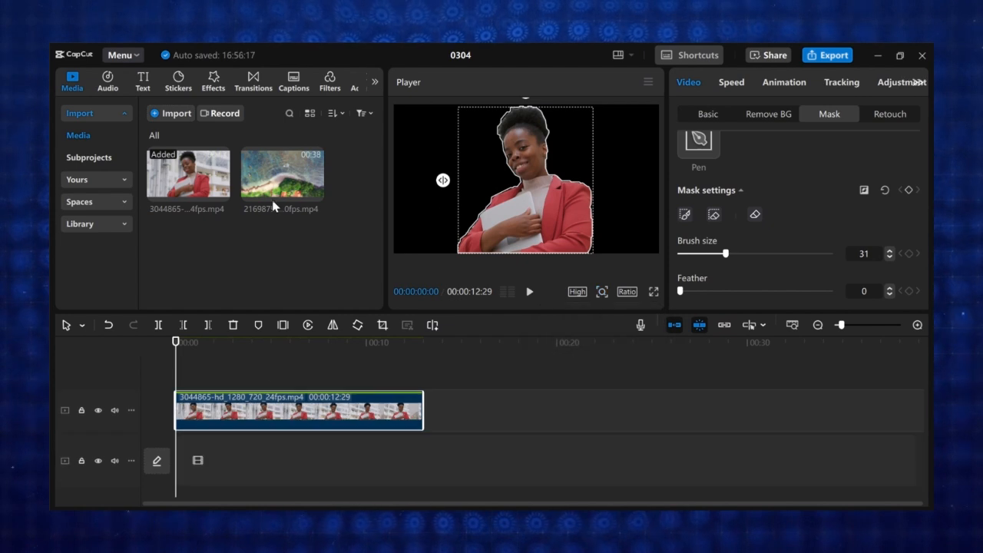
# Step: Place the coast clip 2169879-sd_960_540_30fps.mp4 on the main track beneath the woman's cutout and preview the composite
pyautogui.moveTo(274, 223); pyautogui.dragTo(195, 465)
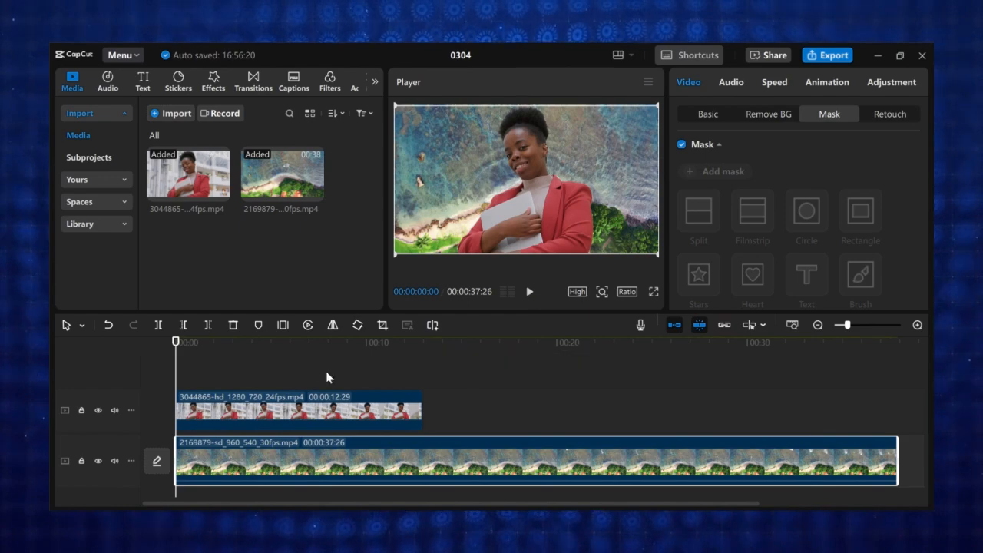
pyautogui.click(527, 295)
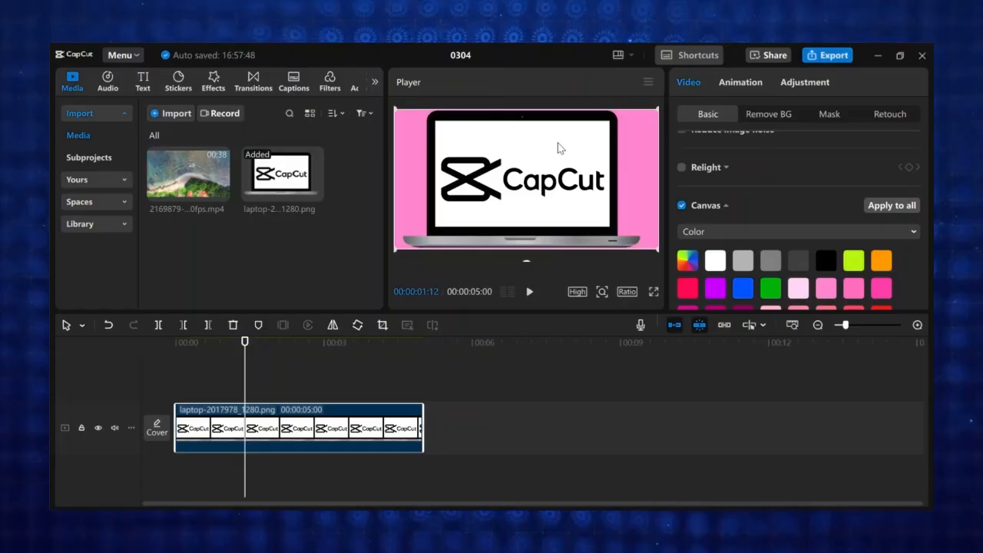
# Step: Give the laptop image a Pen mask traced around the four corners of its white screen, and refine the lower-right corner point
pyautogui.click(833, 113)
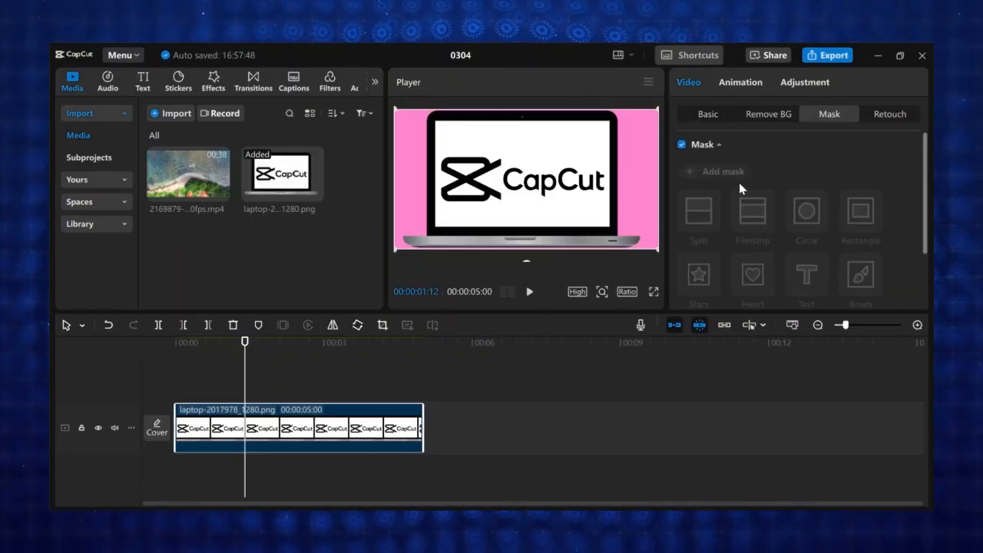
pyautogui.click(736, 176)
pyautogui.scroll(-3, 802, 206)
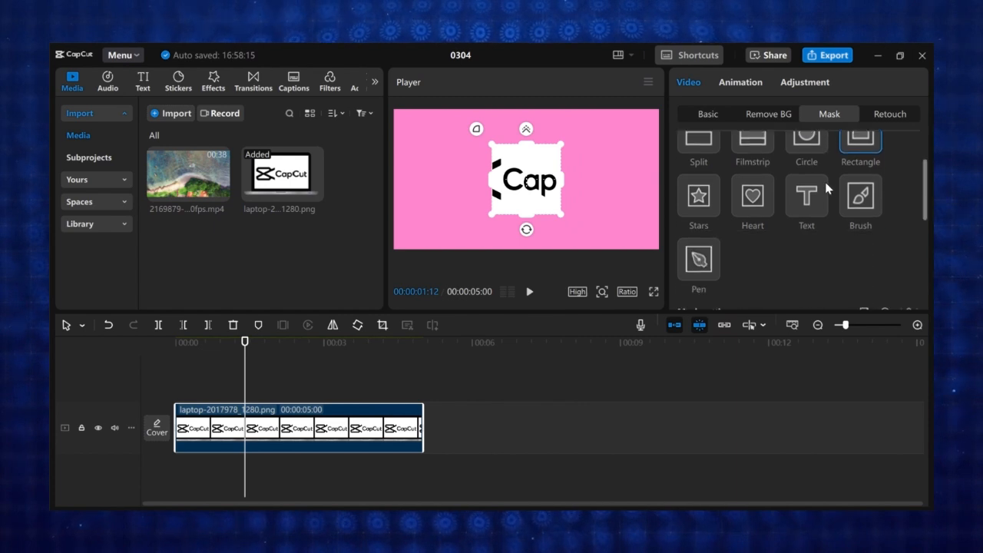
pyautogui.click(692, 203)
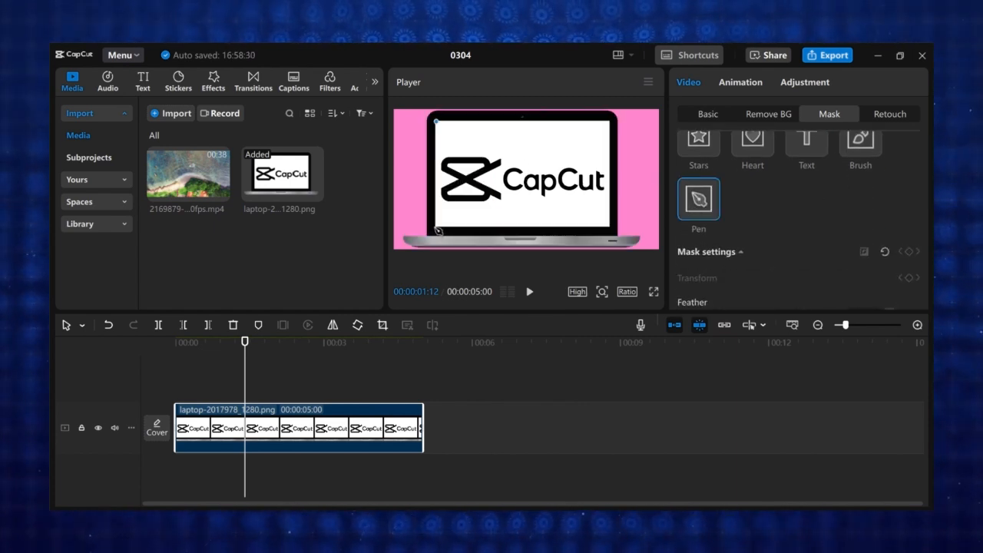
pyautogui.click(612, 229)
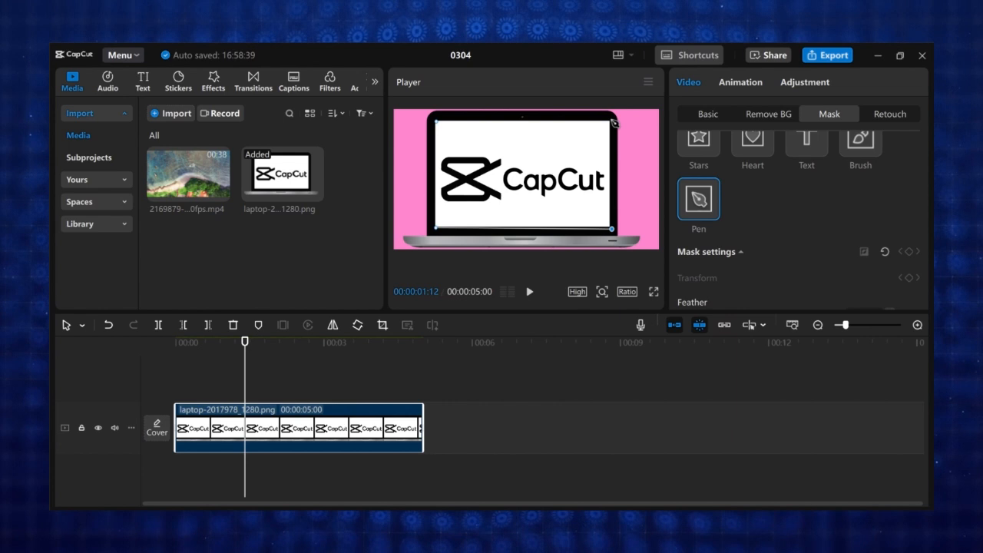
pyautogui.click(436, 122)
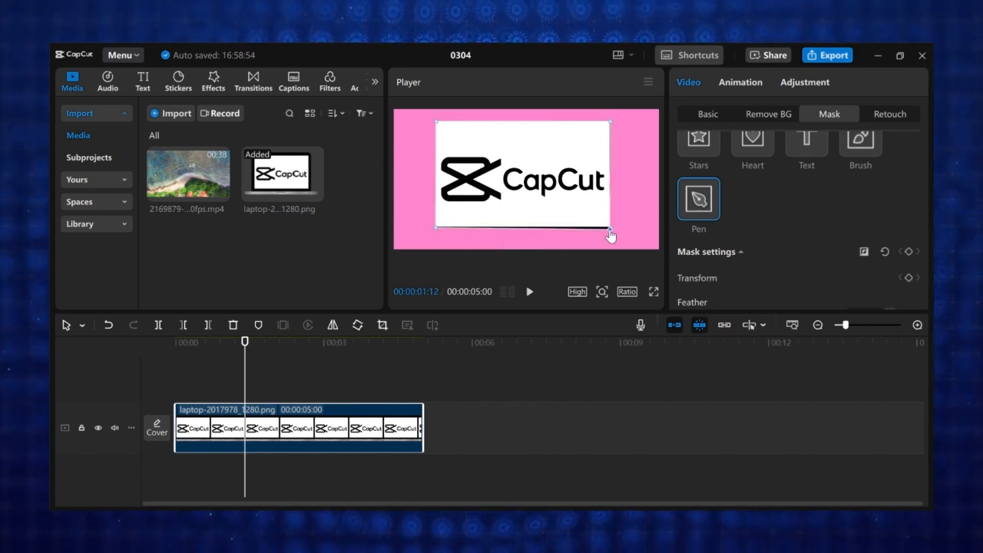
pyautogui.moveTo(611, 236); pyautogui.dragTo(611, 232)
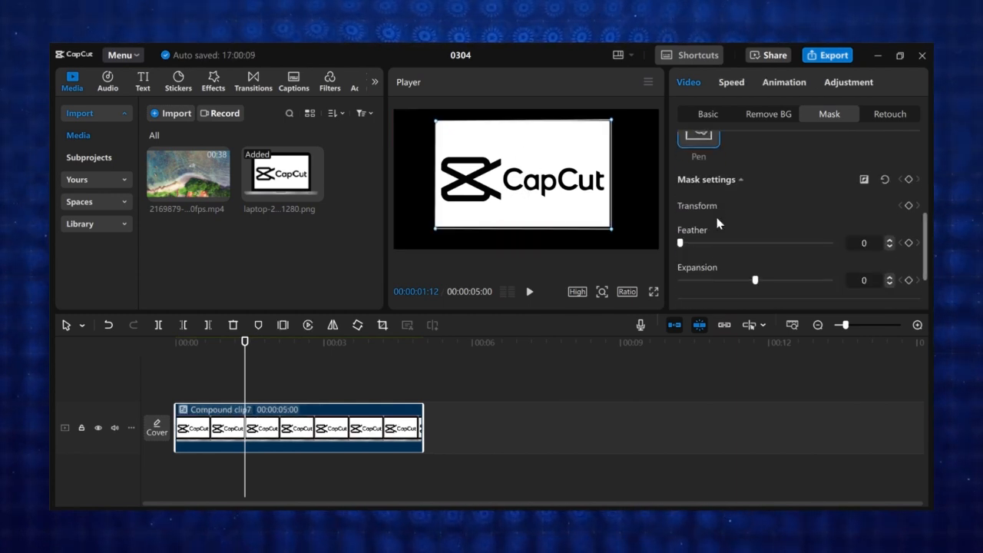
# Step: Reverse the laptop compound clip's pen mask, and raise the clip to an overlay track with 2169879-sd_960_540_30fps.mp4 on the main track beneath
pyautogui.scroll(-2, 823, 172)
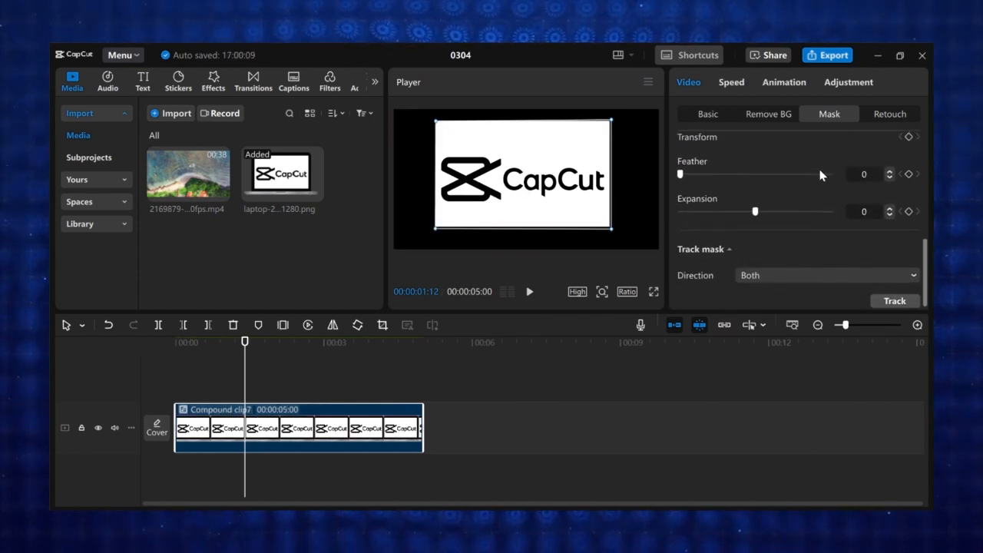
pyautogui.scroll(2, 801, 158)
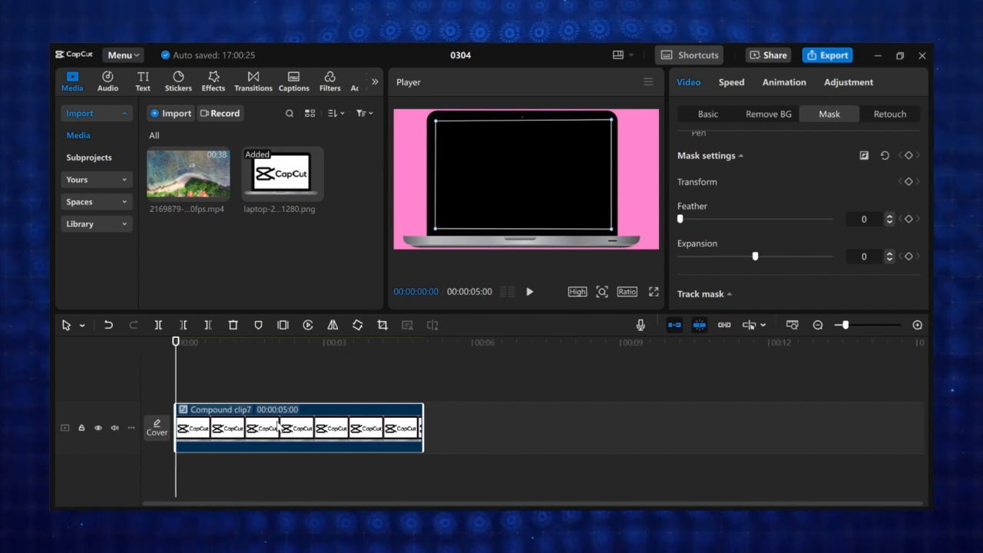
pyautogui.moveTo(279, 421); pyautogui.dragTo(273, 374)
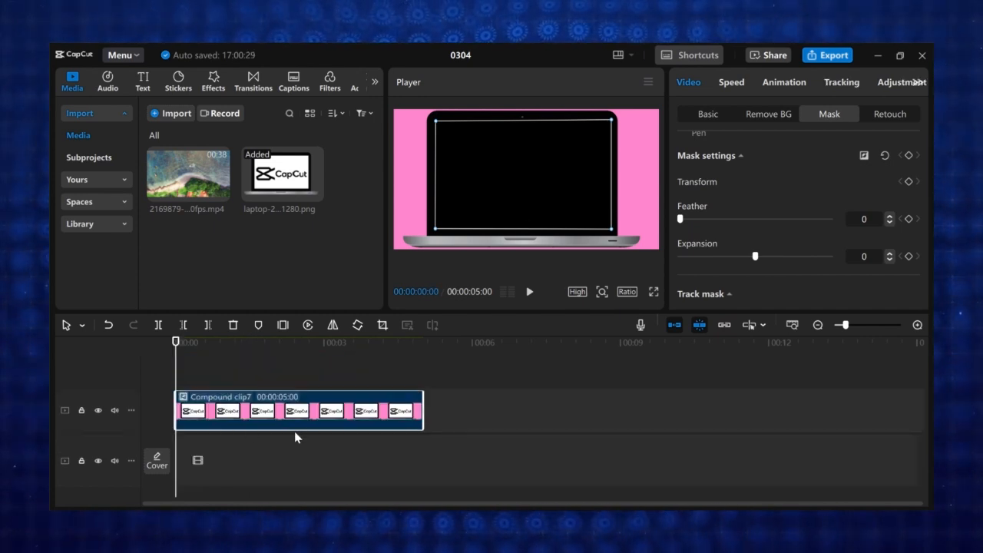
pyautogui.moveTo(189, 173); pyautogui.dragTo(202, 461)
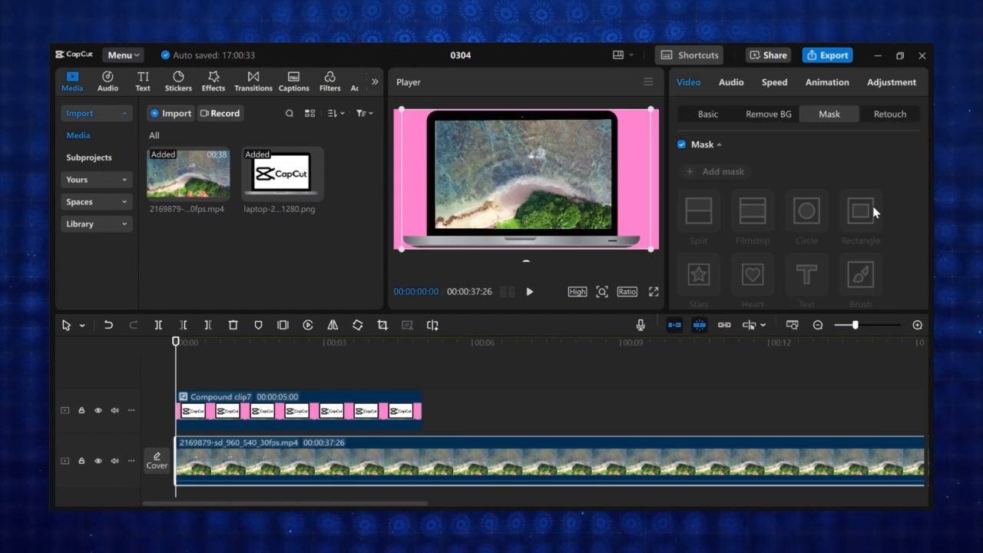
# Step: Scale the coast clip down to fit the laptop's screen opening and preview the composite
pyautogui.moveTo(401, 109); pyautogui.dragTo(430, 118)
pyautogui.moveTo(621, 118)
pyautogui.mouseDown()
pyautogui.moveTo(643, 112)
pyautogui.moveTo(630, 116)
pyautogui.mouseUp()
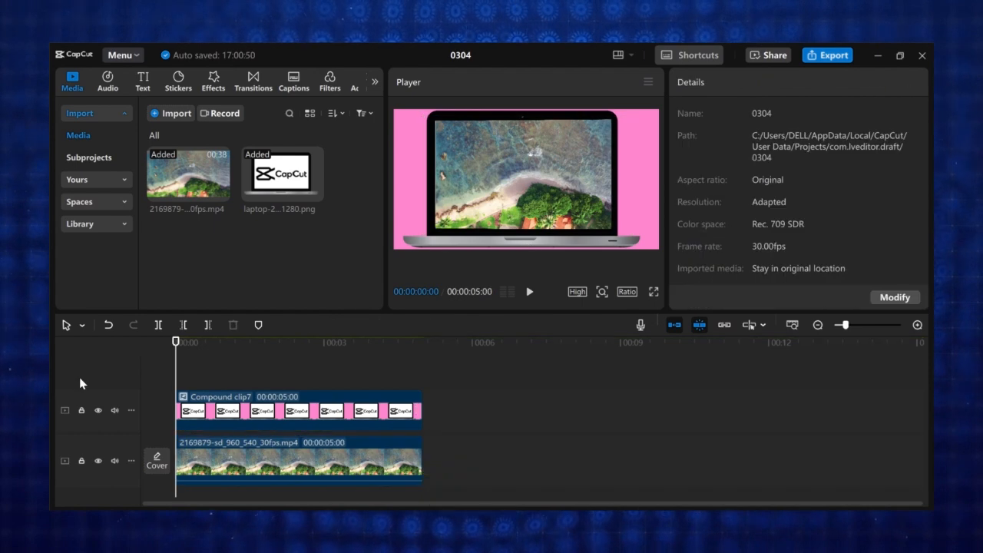
pyautogui.press('space')
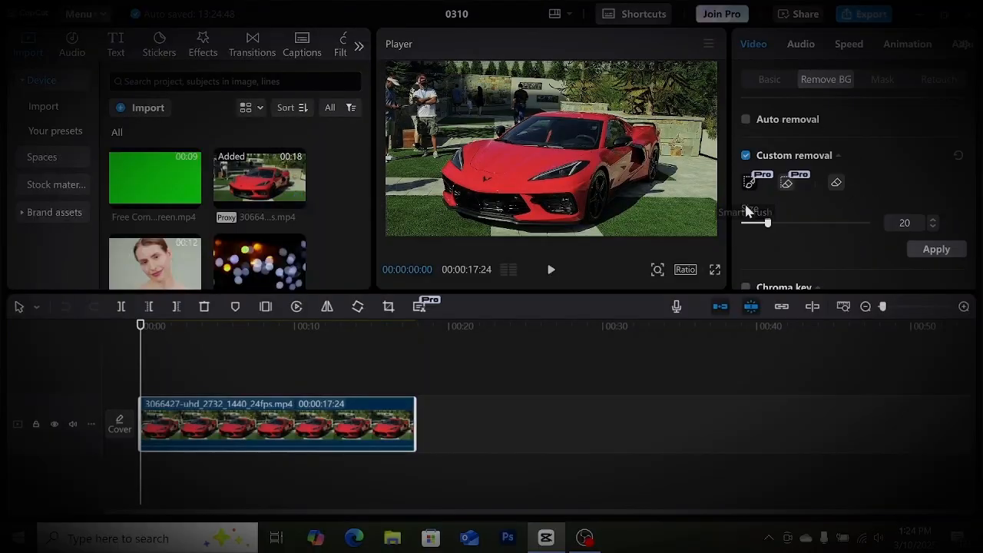
# Step: Set the custom removal brush size to 28 and mark the red car with the Smart brush to cut it out from its background
pyautogui.moveTo(768, 222); pyautogui.dragTo(832, 223)
pyautogui.click(571, 176)
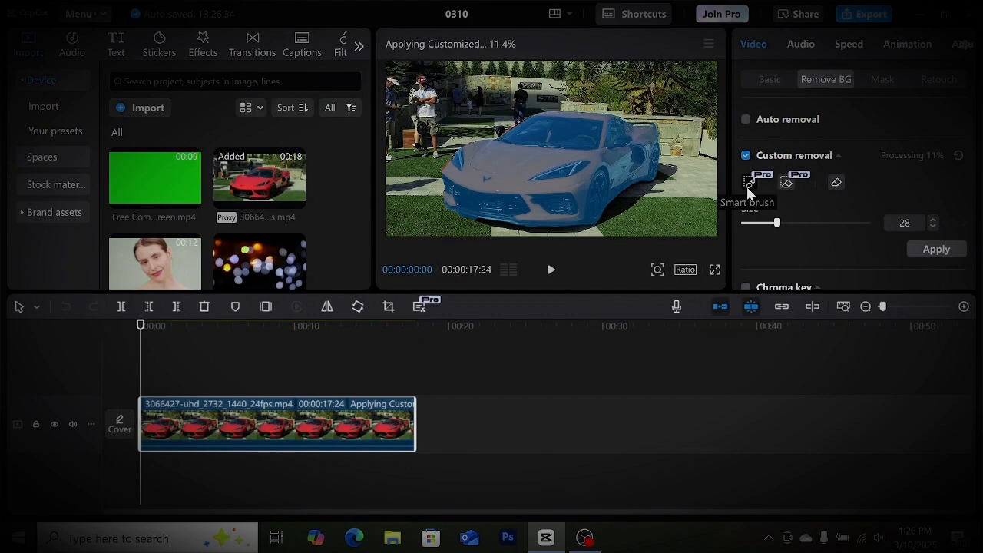
pyautogui.click(749, 189)
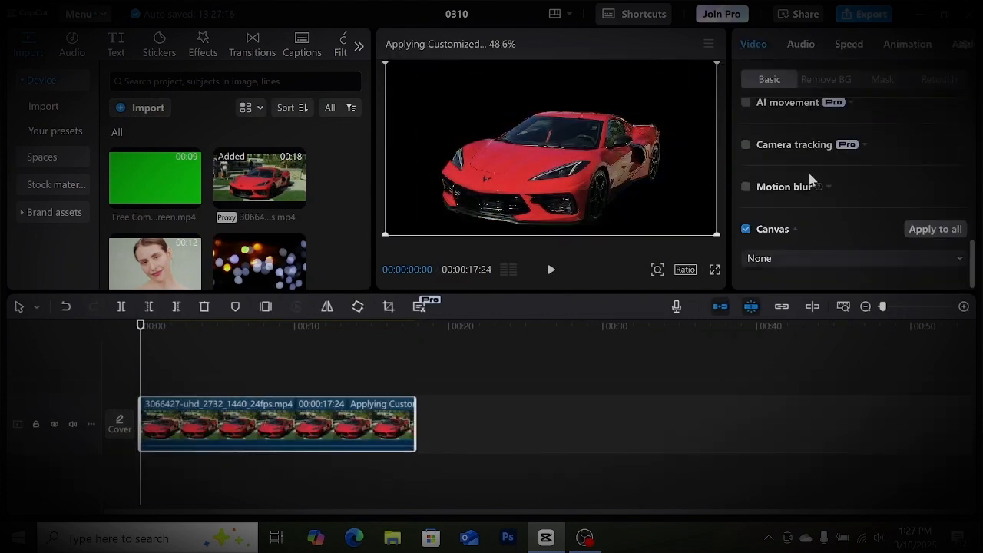
pyautogui.click(755, 287)
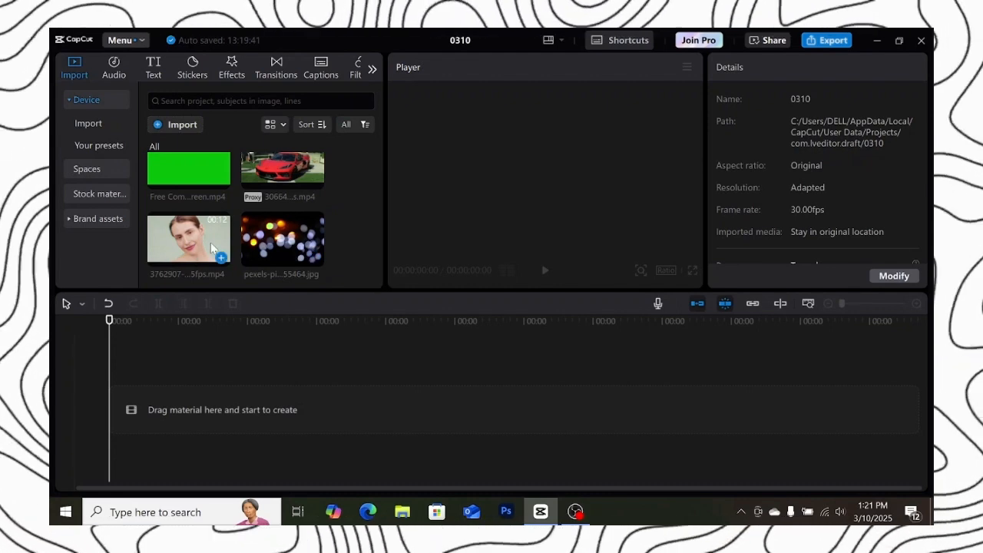
# Step: Place the portrait clip 3762907-sd_960_540_25fps.mp4 on the empty timeline and remove its background with Auto removal
pyautogui.moveTo(207, 246); pyautogui.dragTo(186, 398)
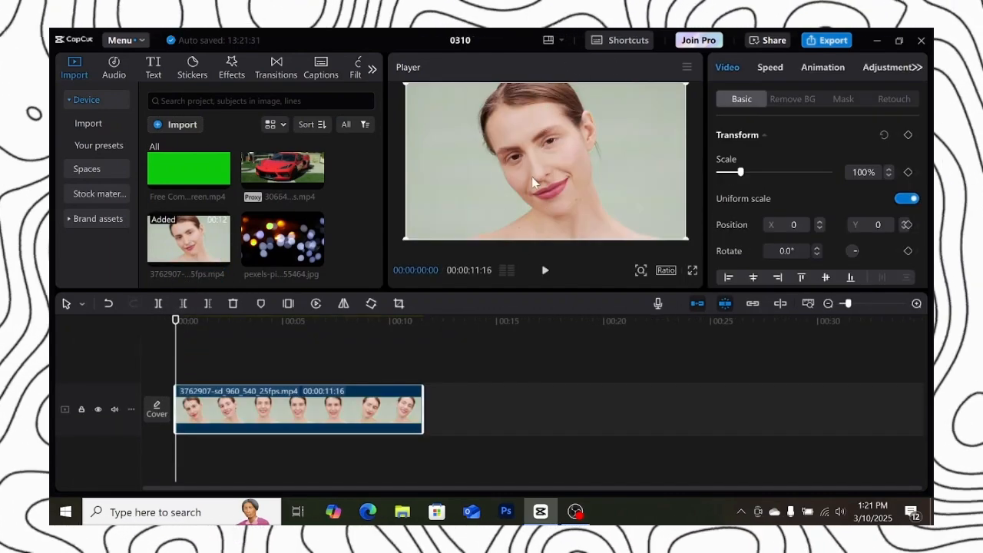
pyautogui.click(790, 99)
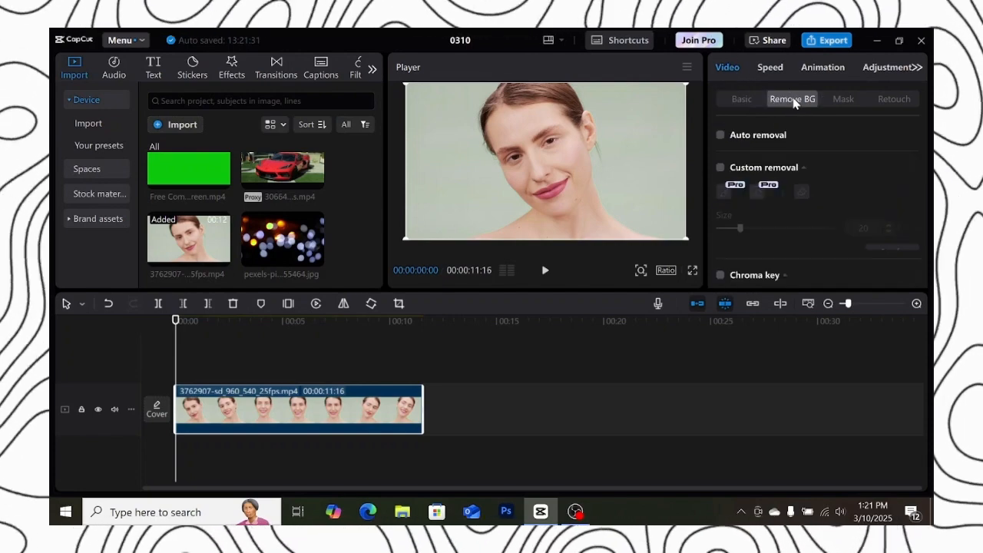
pyautogui.click(721, 136)
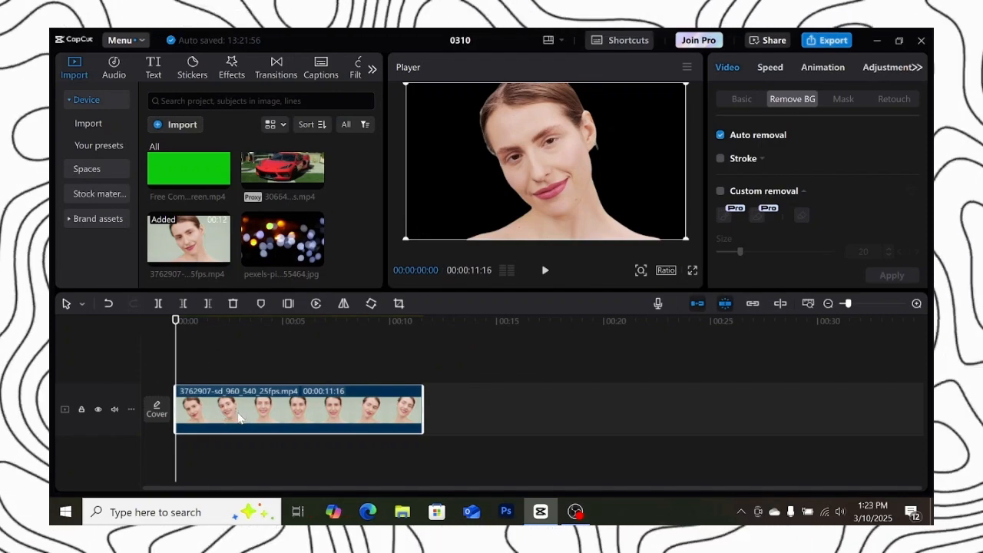
# Step: Raise the portrait clip to an overlay track and place the bokeh image pexels-pixabay-255464.jpg on the main track beneath it
pyautogui.moveTo(239, 418); pyautogui.dragTo(234, 376)
pyautogui.moveTo(278, 234); pyautogui.dragTo(209, 450)
pyautogui.click(212, 431)
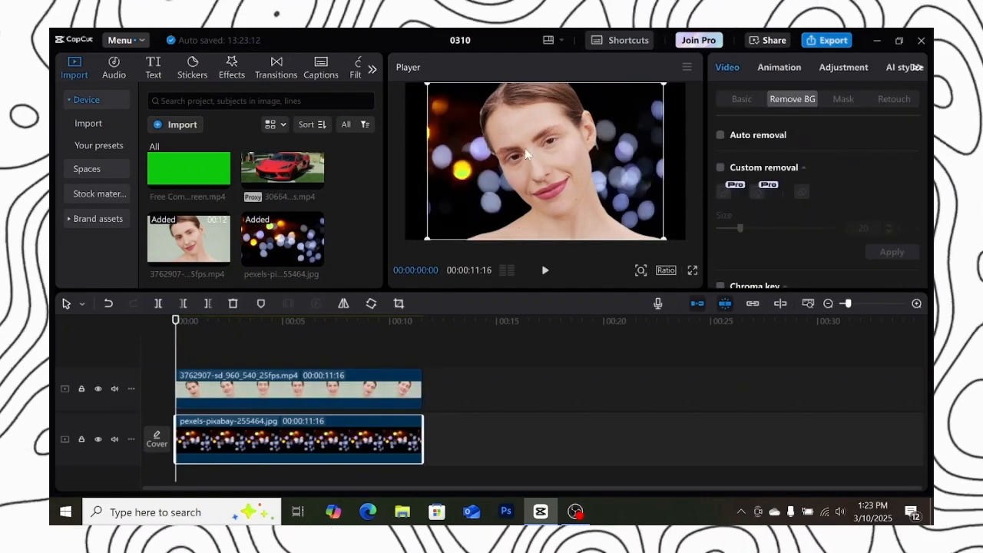
# Step: Enlarge the bokeh image to fill the frame and preview the portrait composite over it
pyautogui.moveTo(659, 90); pyautogui.dragTo(698, 83)
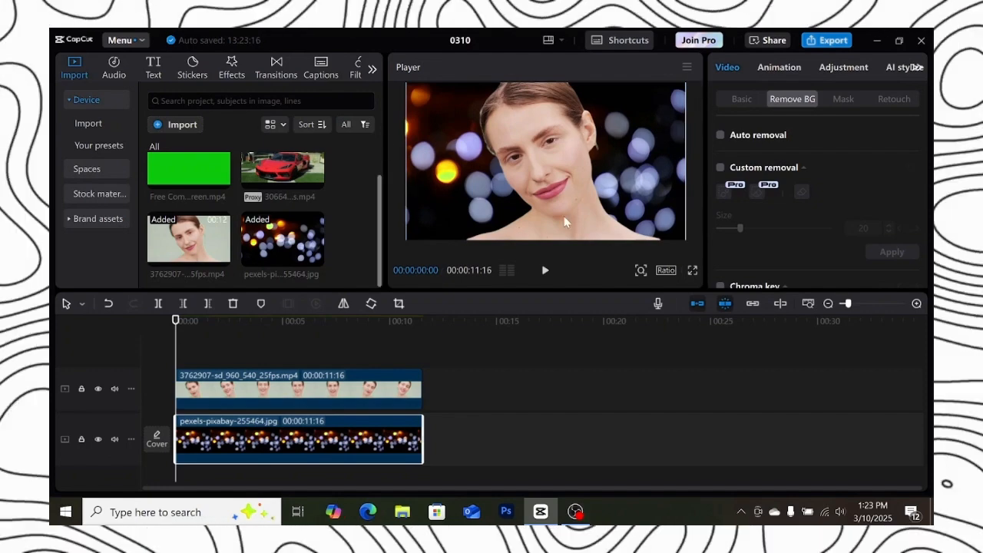
pyautogui.click(543, 270)
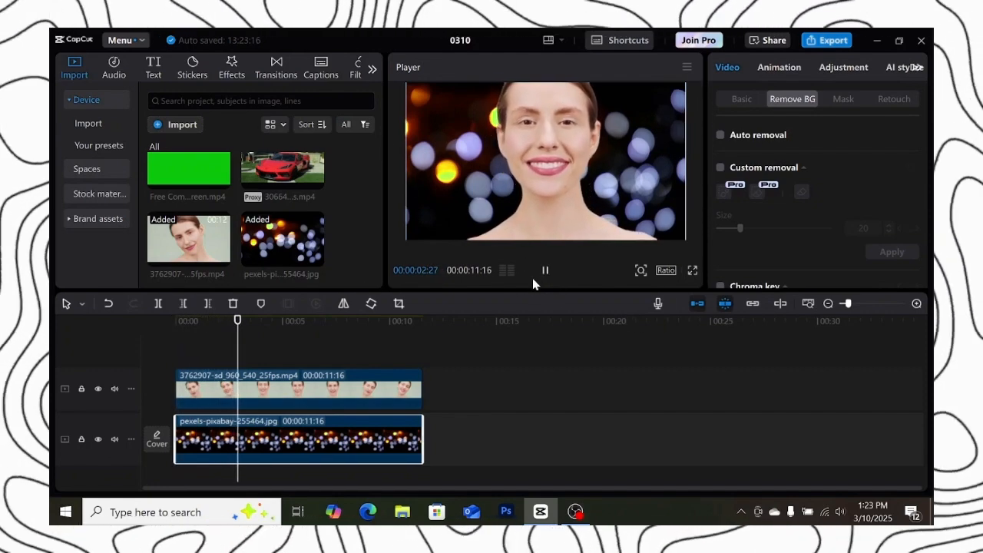
pyautogui.click(292, 349)
pyautogui.moveTo(291, 351); pyautogui.dragTo(322, 355)
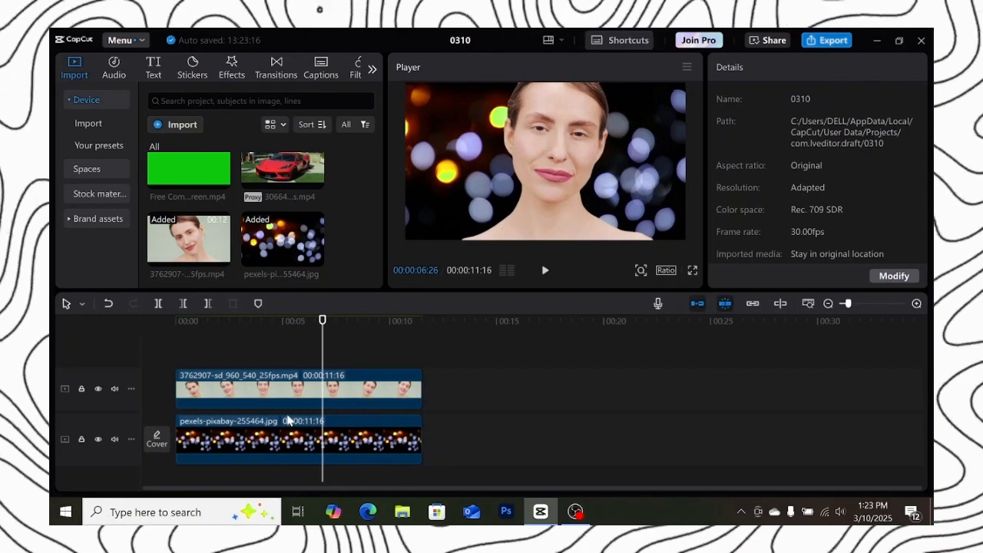
# Step: Delete the bokeh image and move the portrait clip down to the main track
pyautogui.click(296, 439)
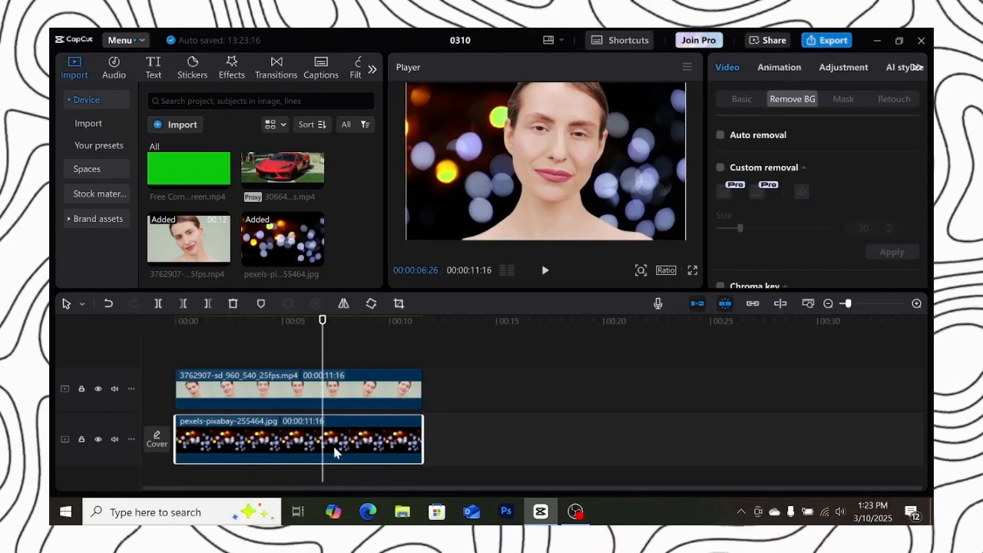
pyautogui.press('Delete')
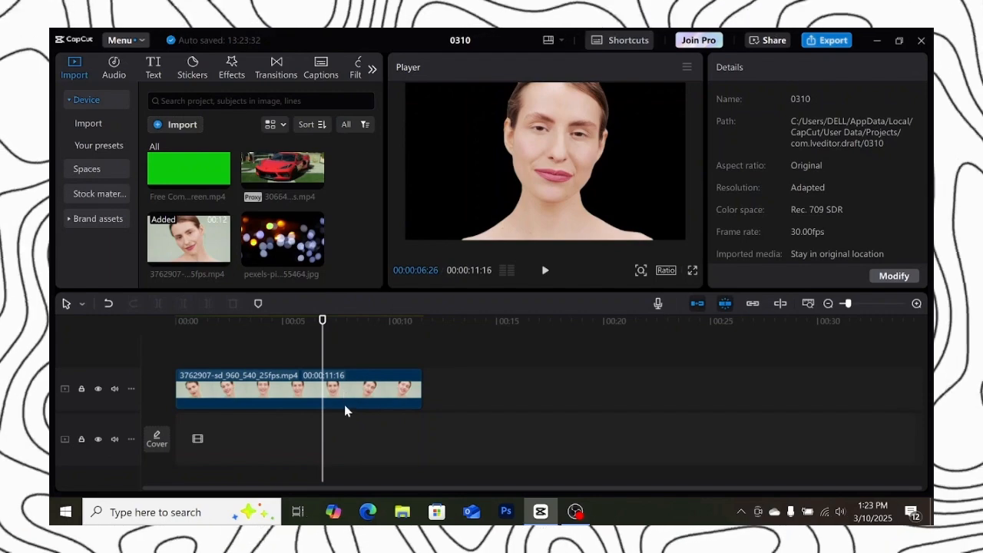
pyautogui.moveTo(345, 411); pyautogui.dragTo(341, 448)
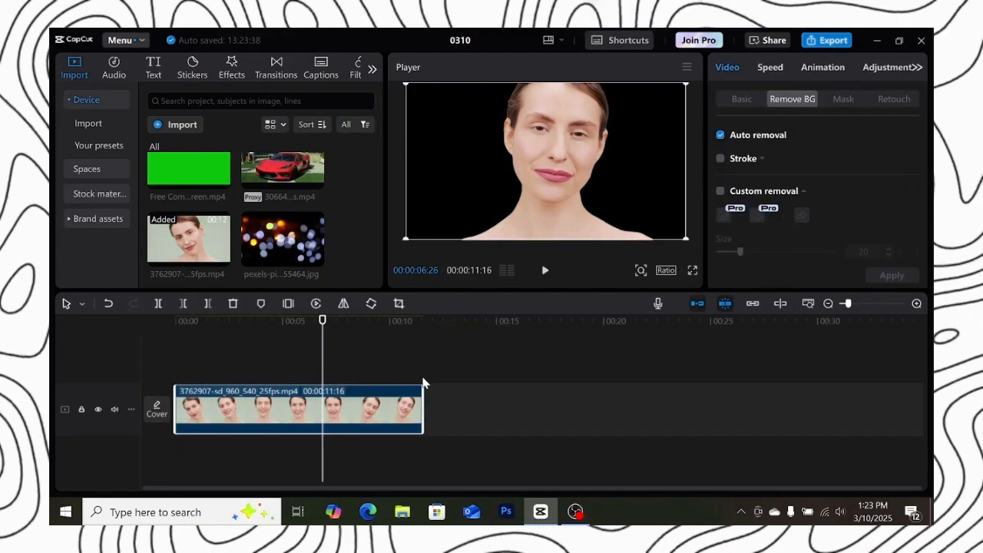
# Step: Set the portrait clip's canvas type to Color and fill the removed background with a pink shade
pyautogui.click(737, 99)
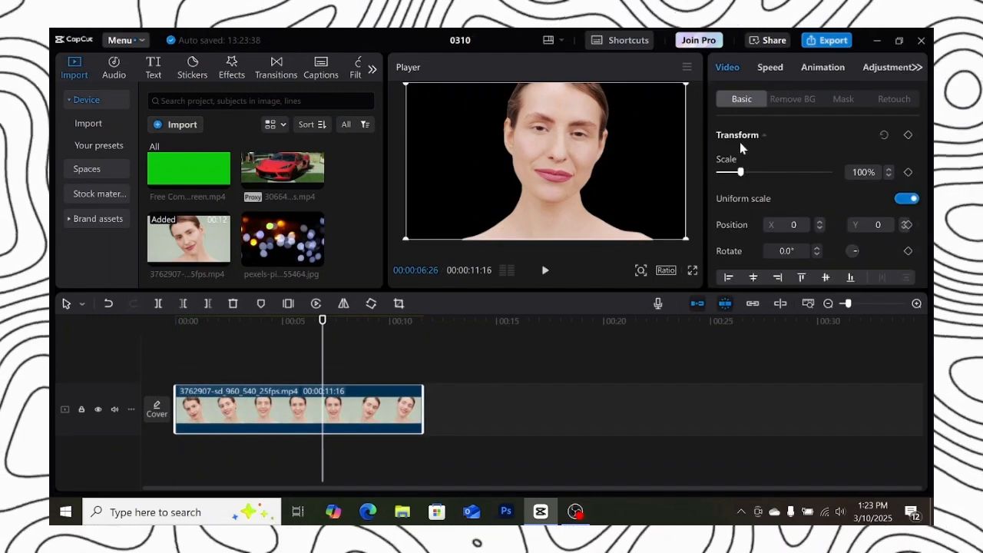
pyautogui.scroll(-10, 744, 154)
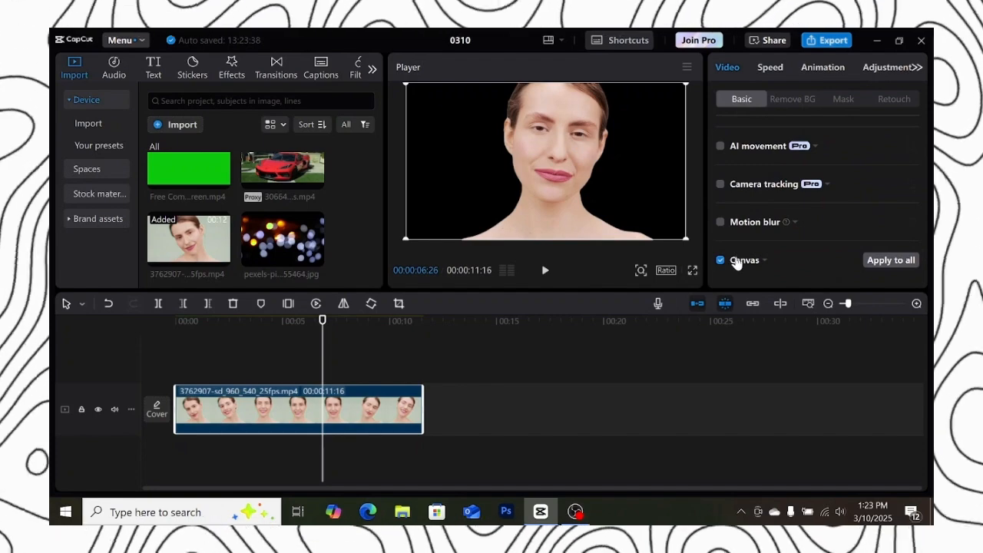
pyautogui.click(737, 261)
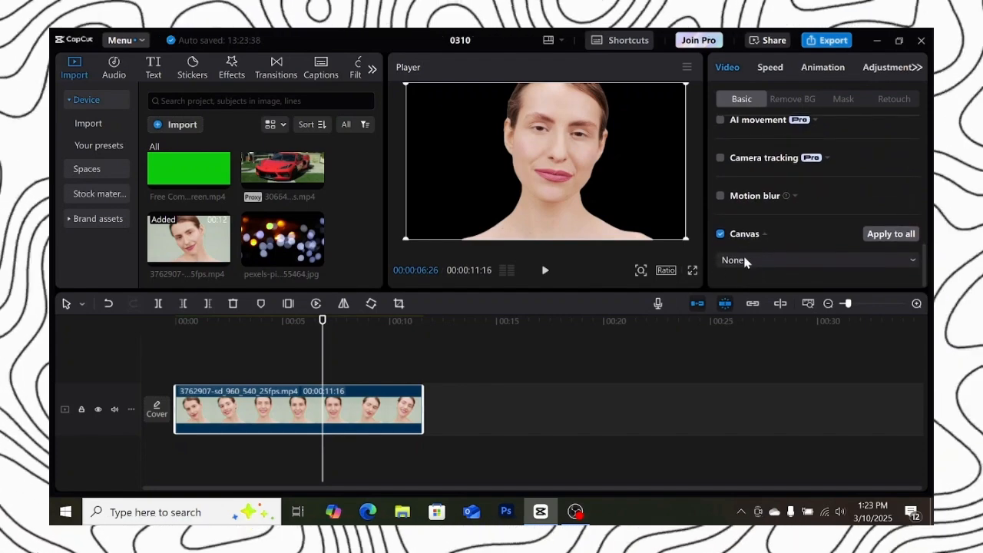
pyautogui.click(750, 261)
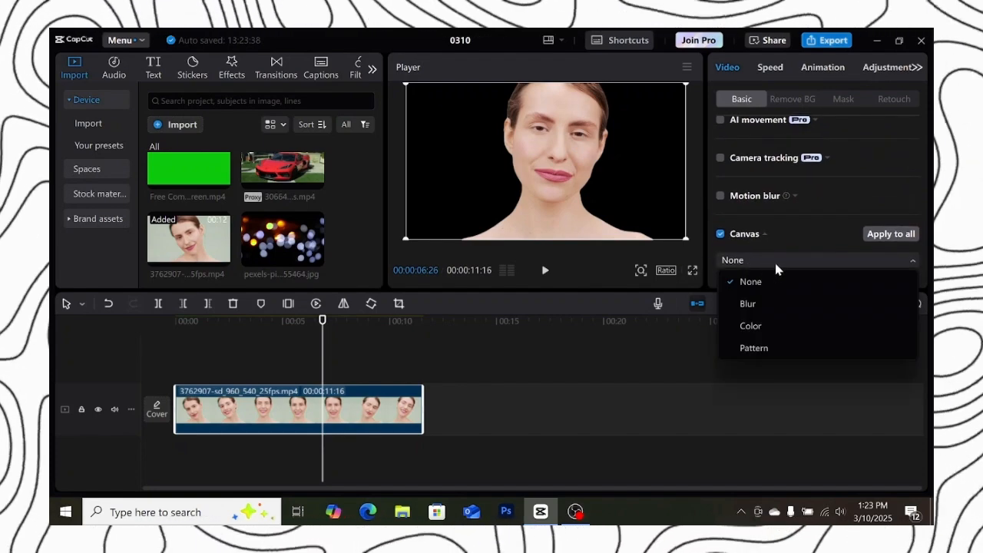
pyautogui.click(756, 327)
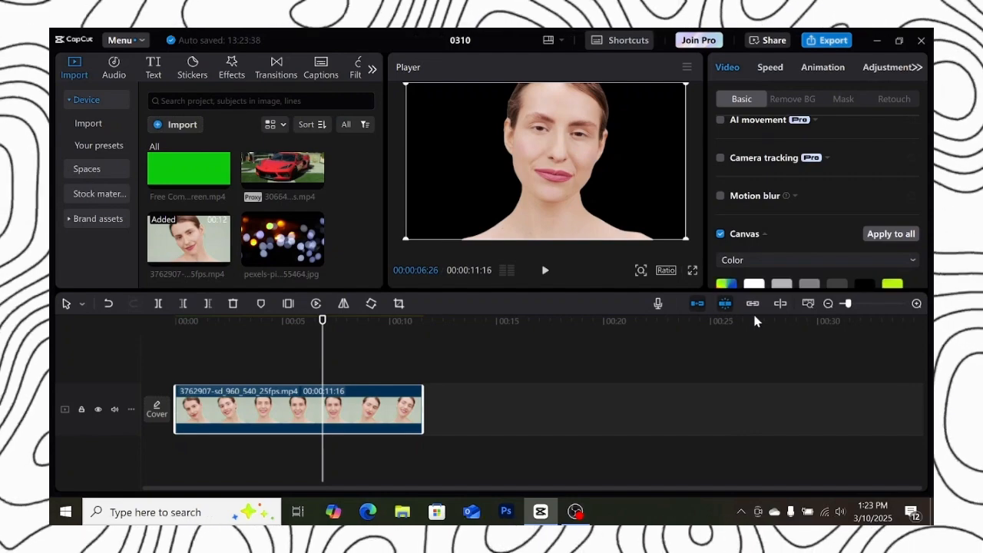
pyautogui.click(781, 245)
pyautogui.click(755, 246)
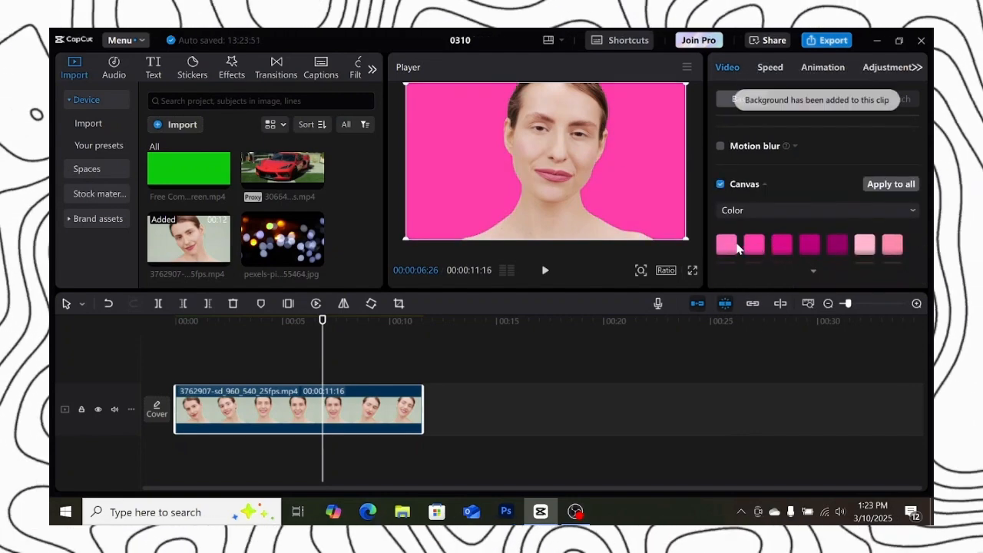
pyautogui.scroll(2, 756, 246)
pyautogui.click(810, 241)
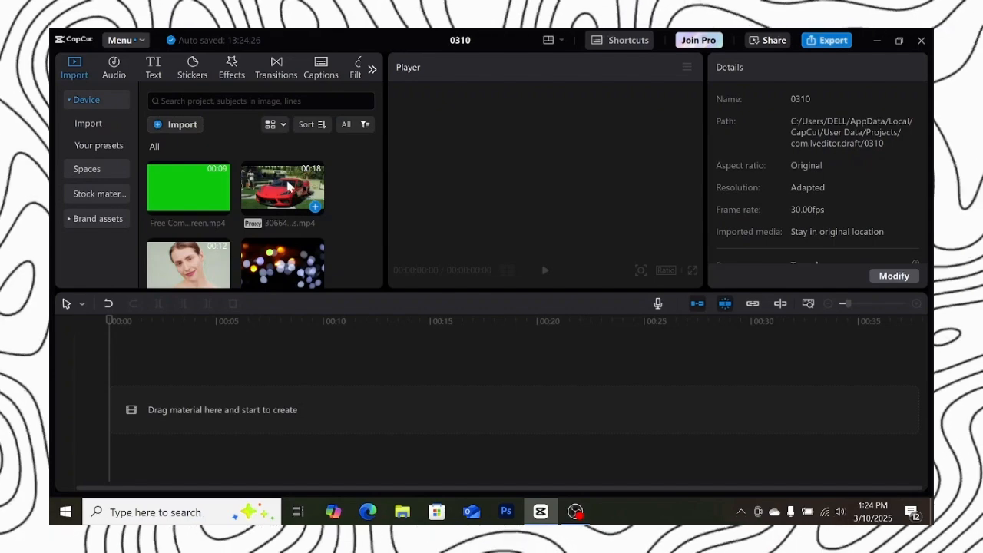
# Step: Preview the red car clip 3066427-uhd_2732_1440_24fps.mp4, place it on the empty timeline and enable Custom removal
pyautogui.click(288, 186)
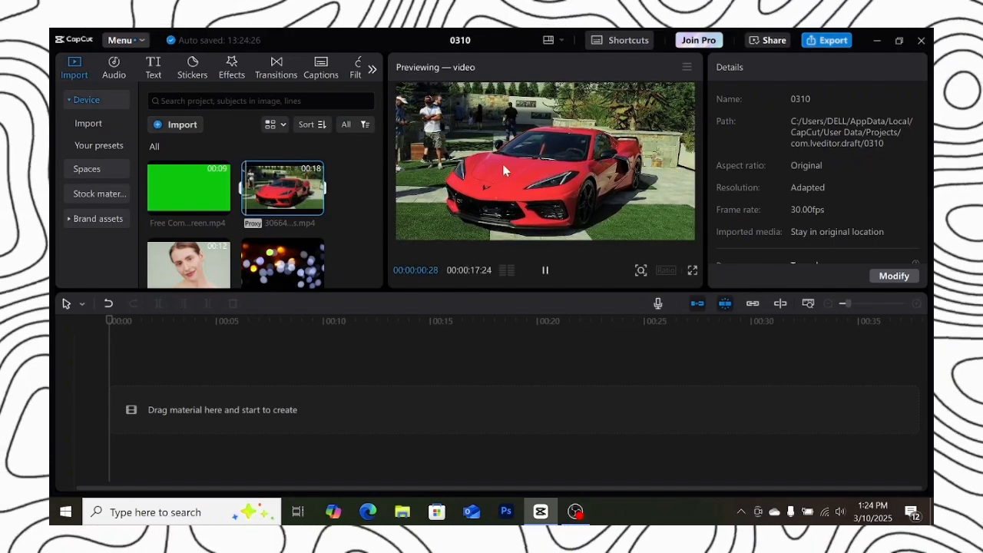
pyautogui.moveTo(504, 170); pyautogui.dragTo(218, 413)
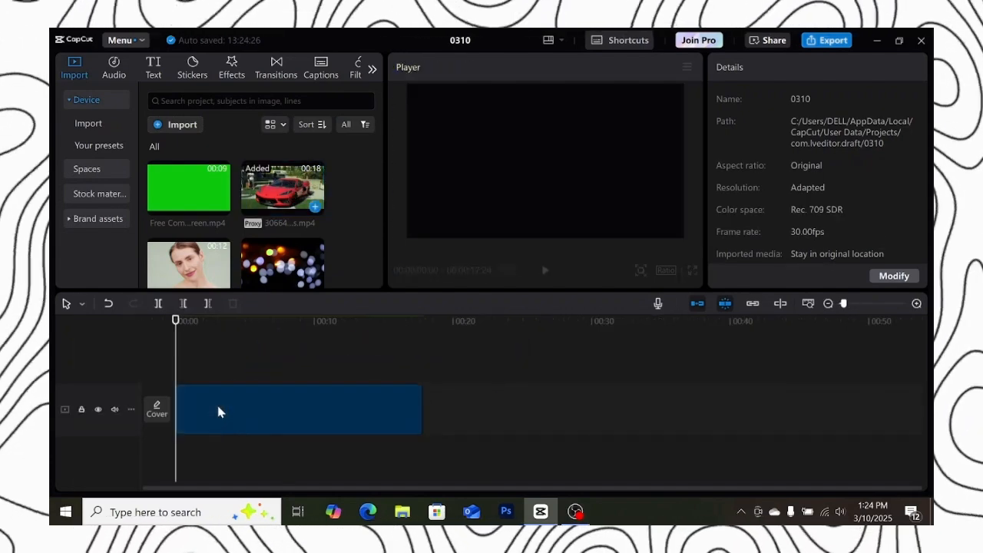
pyautogui.click(799, 99)
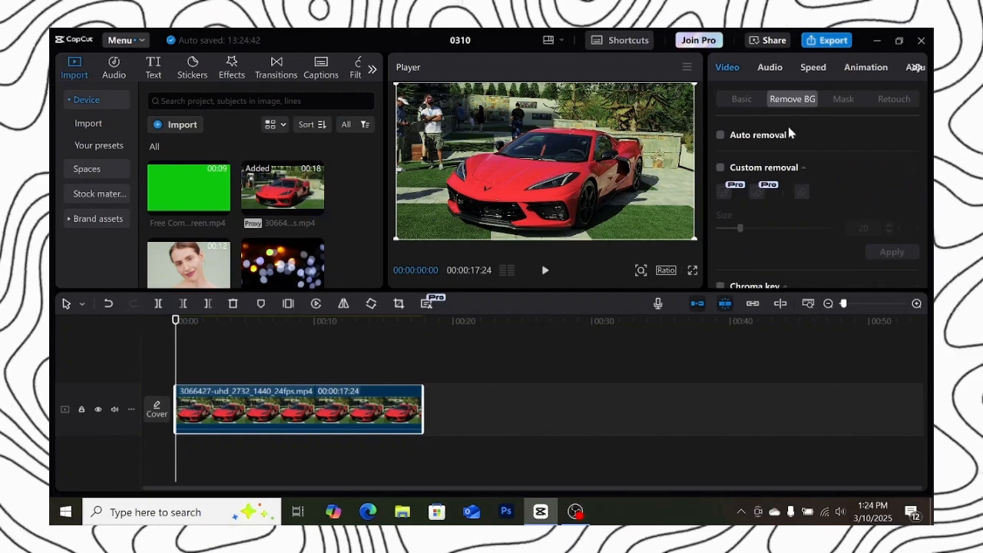
pyautogui.click(720, 168)
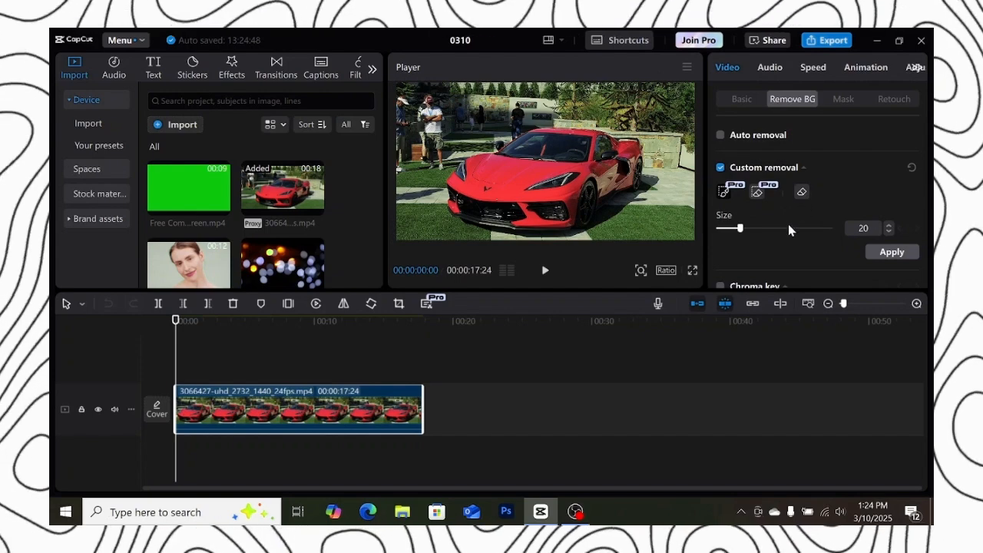
# Step: Set the Smart brush size to 72 and paint over the red car to select it
pyautogui.click(722, 194)
pyautogui.moveTo(742, 229)
pyautogui.mouseDown()
pyautogui.moveTo(812, 232)
pyautogui.moveTo(799, 241)
pyautogui.mouseUp()
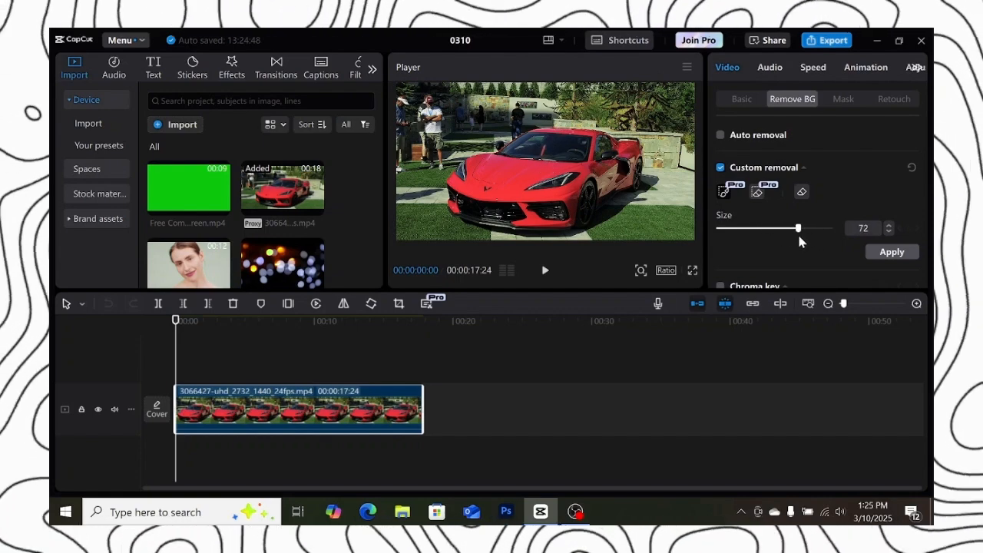
pyautogui.moveTo(611, 175)
pyautogui.mouseDown()
pyautogui.moveTo(581, 127)
pyautogui.moveTo(566, 149)
pyautogui.moveTo(515, 165)
pyautogui.moveTo(492, 188)
pyautogui.moveTo(578, 192)
pyautogui.moveTo(611, 168)
pyautogui.moveTo(546, 157)
pyautogui.mouseUp()
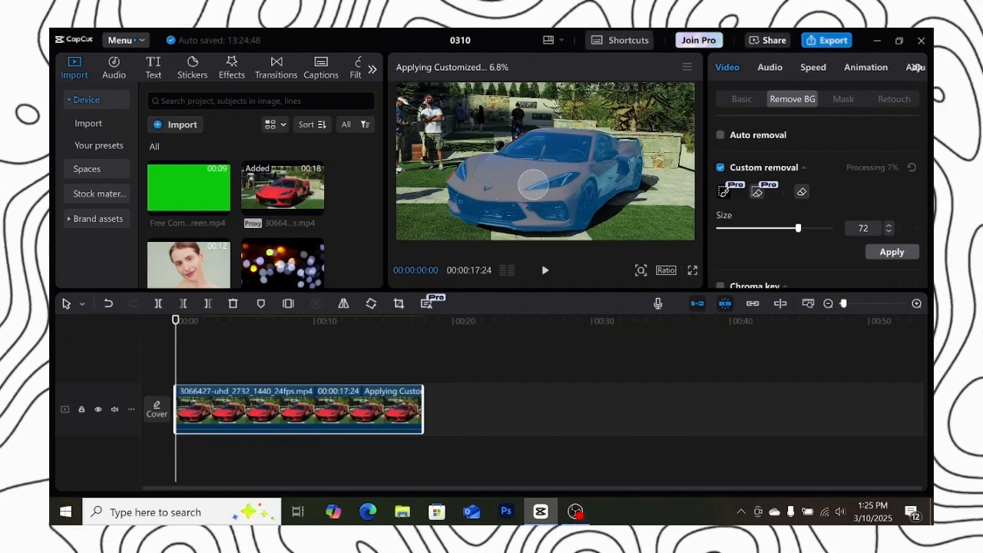
# Step: Refine the car selection up close with the Smart brush, adding the side mirror at brush size 28
pyautogui.click(641, 272)
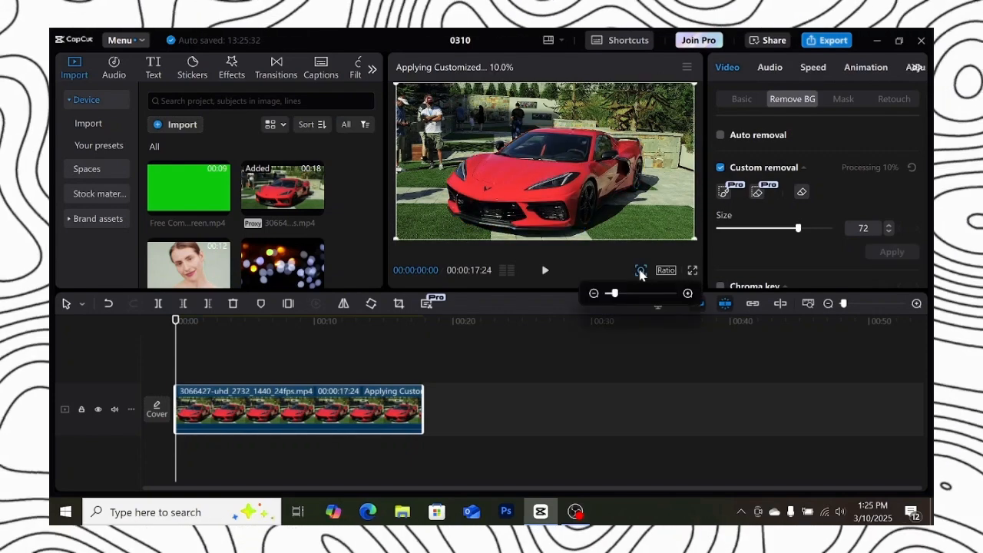
pyautogui.moveTo(619, 298); pyautogui.dragTo(656, 301)
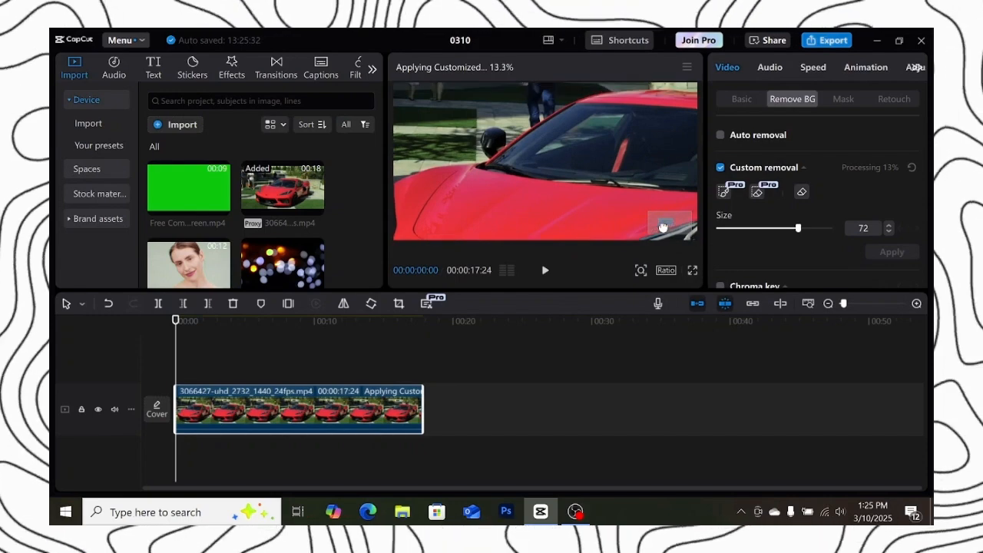
pyautogui.click(722, 193)
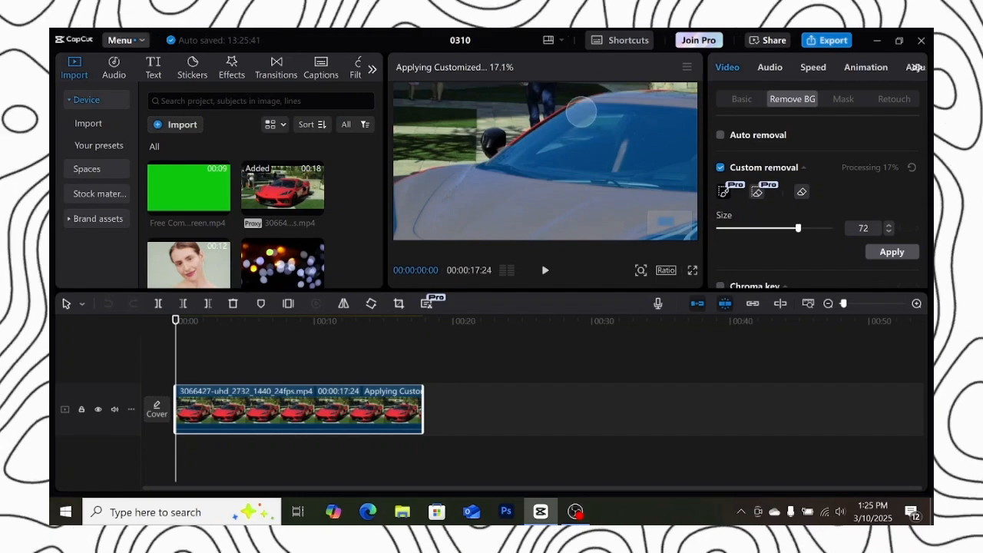
pyautogui.moveTo(580, 117); pyautogui.dragTo(513, 163)
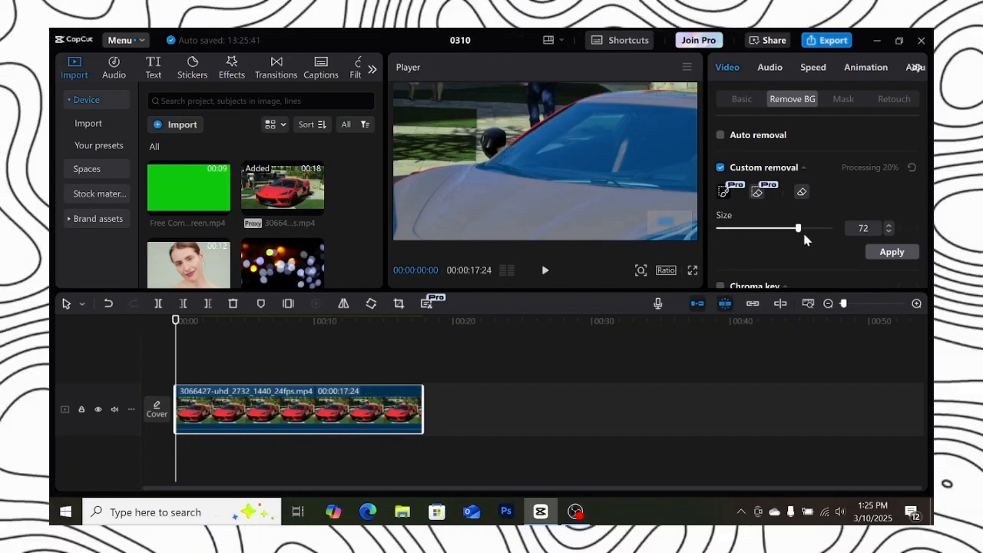
pyautogui.moveTo(799, 228); pyautogui.dragTo(749, 228)
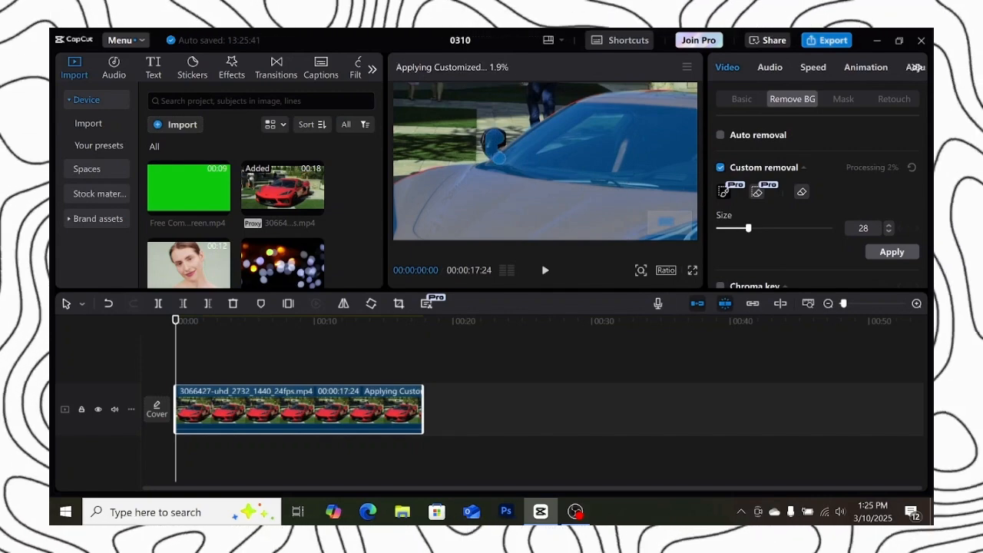
pyautogui.moveTo(492, 139)
pyautogui.mouseDown()
pyautogui.moveTo(518, 136)
pyautogui.moveTo(562, 190)
pyautogui.mouseUp()
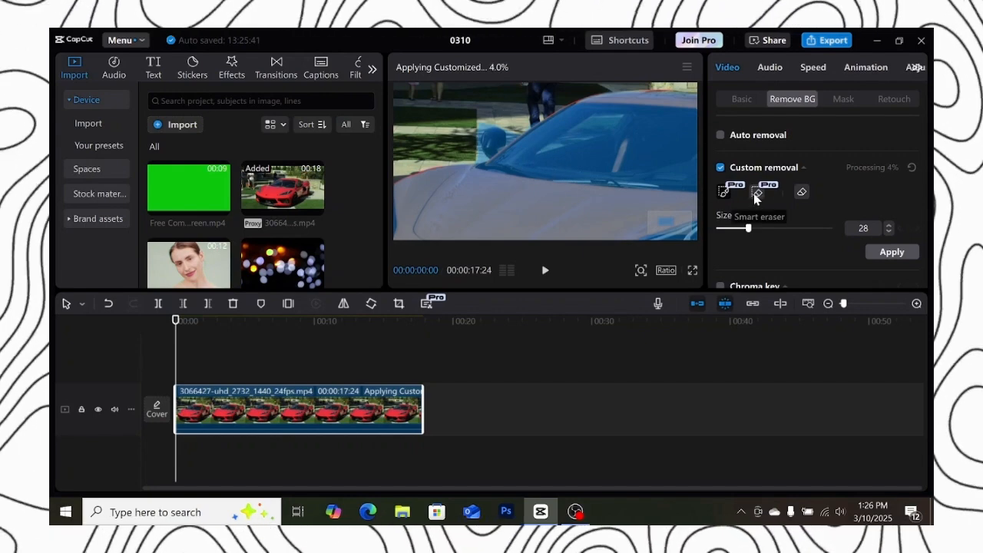
# Step: Take the side mirror out of the selection with the Smart eraser and apply the custom removal to the whole car
pyautogui.click(756, 196)
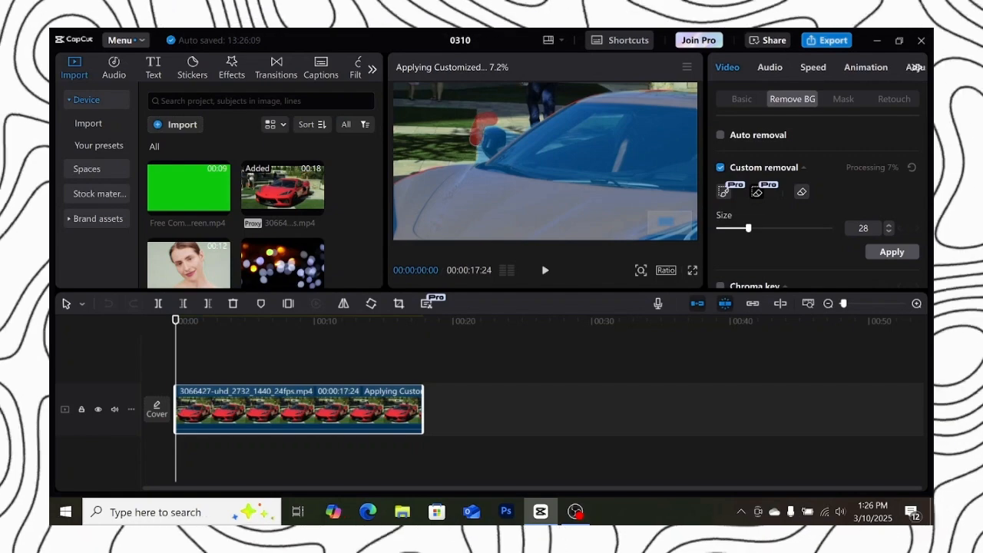
pyautogui.click(492, 138)
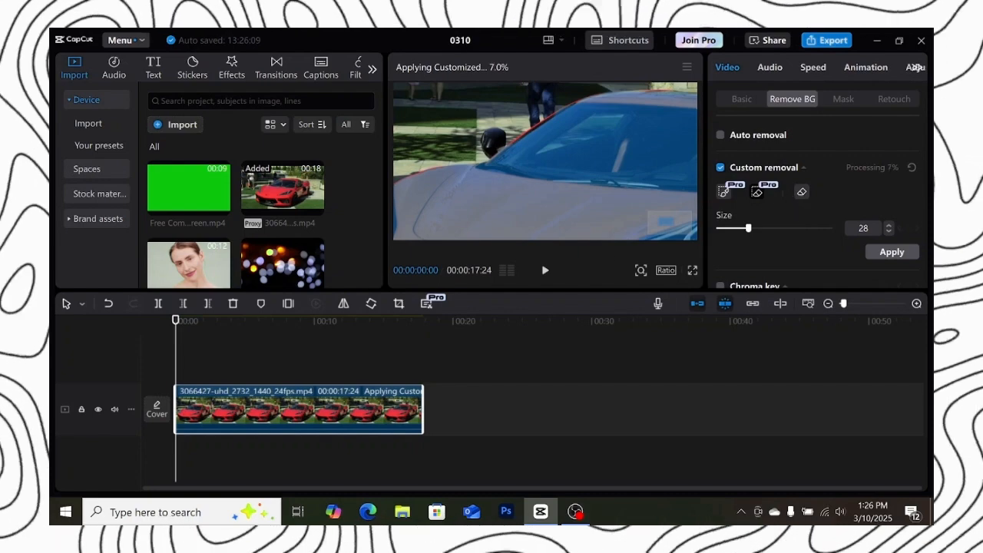
pyautogui.click(642, 274)
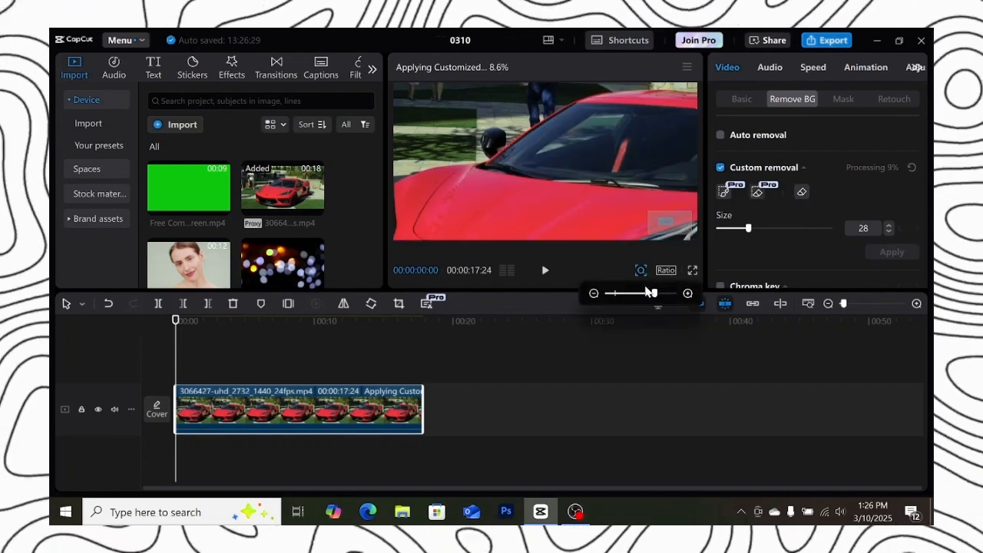
pyautogui.moveTo(649, 297); pyautogui.dragTo(615, 295)
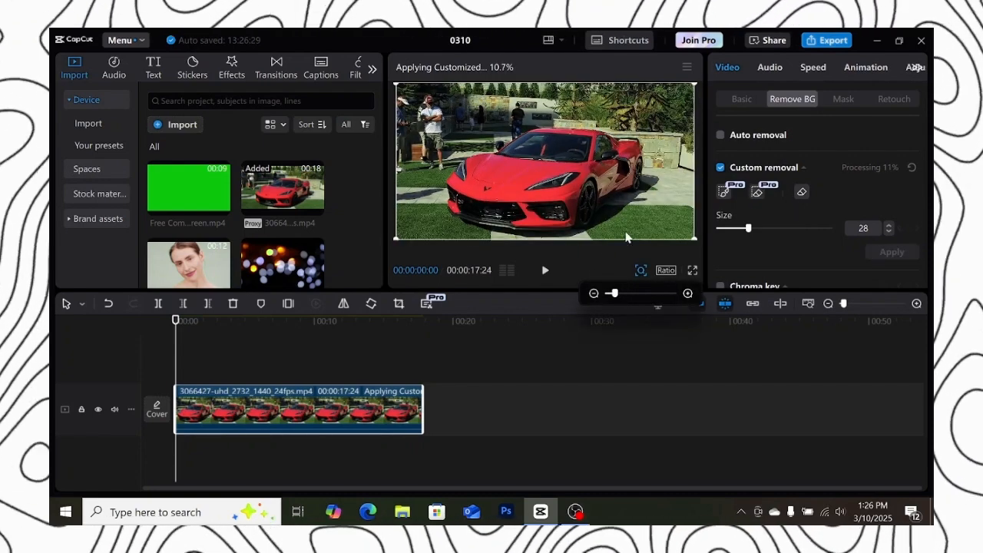
pyautogui.click(724, 192)
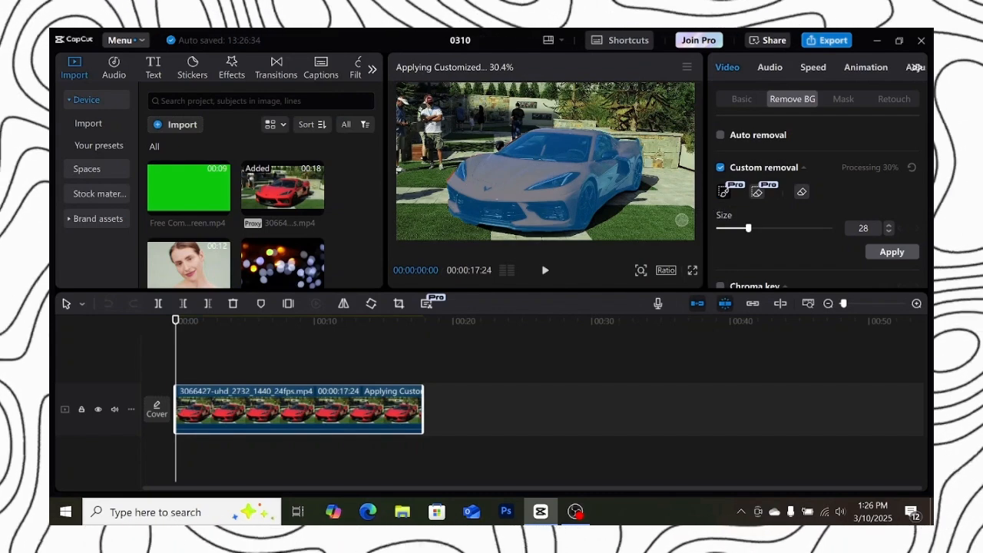
pyautogui.click(889, 252)
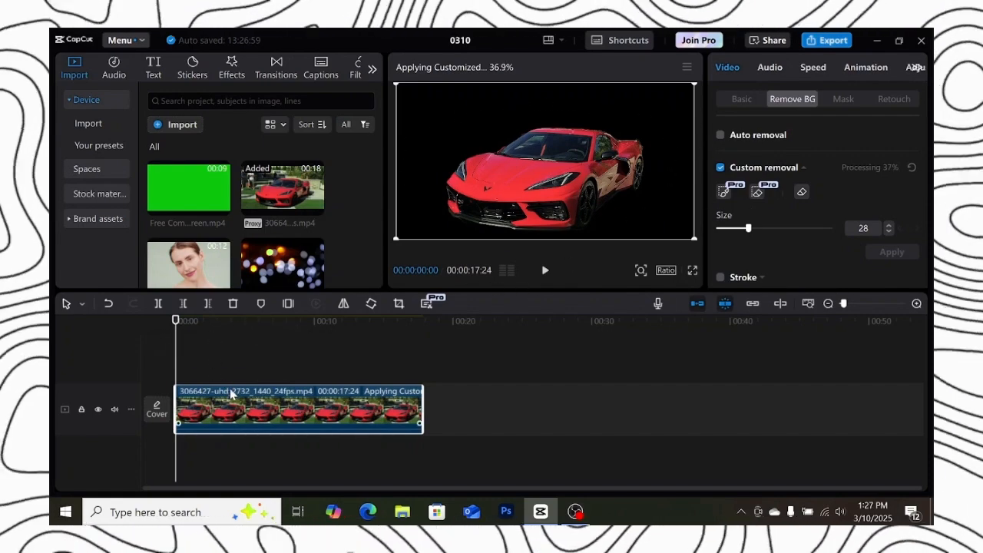
# Step: Try the bokeh image beneath the raised car clip, delete it and return the car clip to the main track
pyautogui.moveTo(231, 393); pyautogui.dragTo(240, 390)
pyautogui.moveTo(315, 276); pyautogui.dragTo(216, 414)
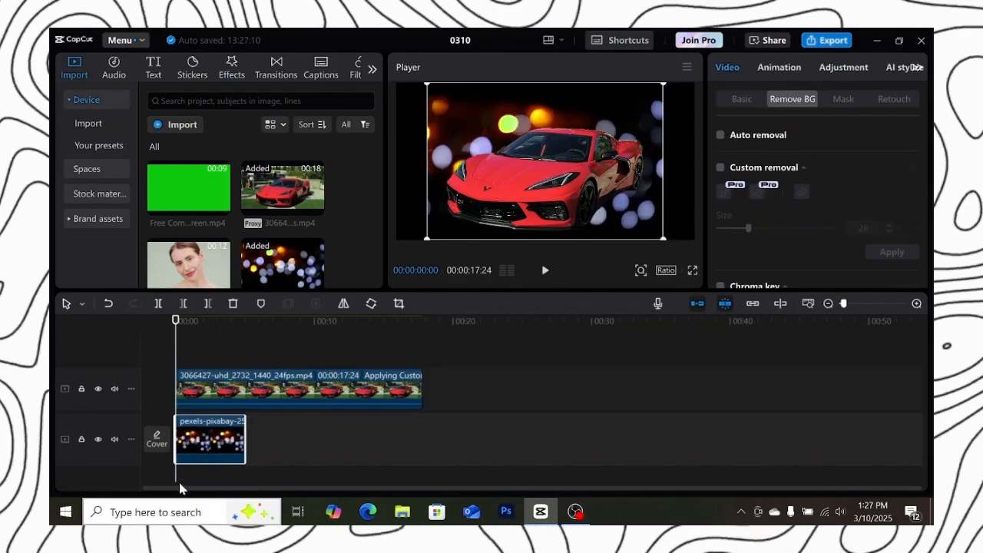
pyautogui.press('Delete')
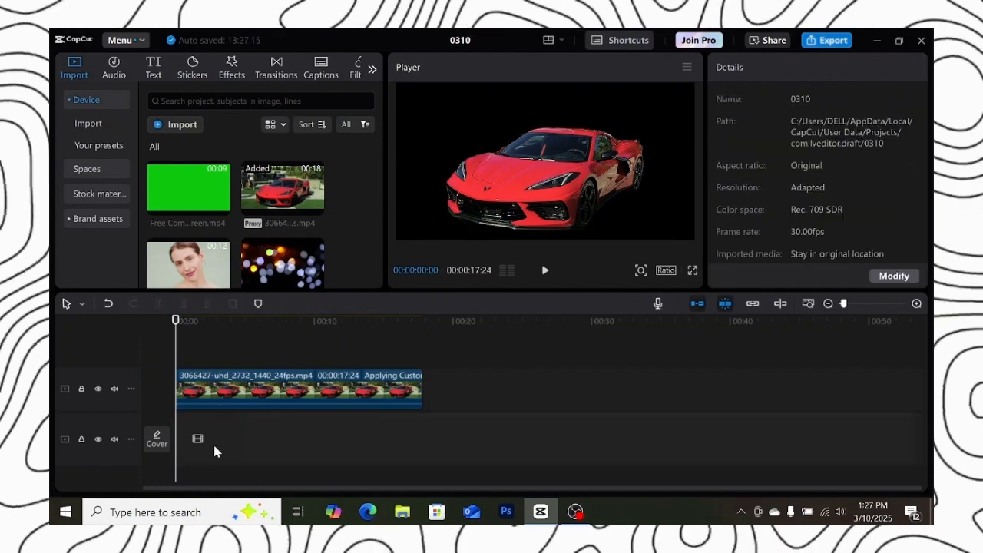
pyautogui.click(246, 427)
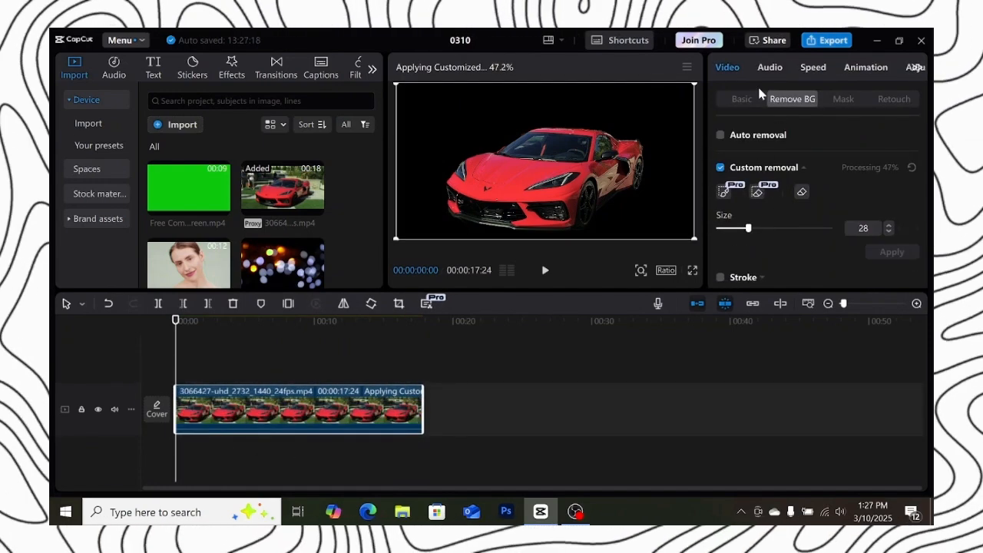
# Step: Set the car clip's canvas to Color, trying a medium blue background before choosing a pale blue one
pyautogui.click(742, 99)
pyautogui.scroll(-10, 772, 180)
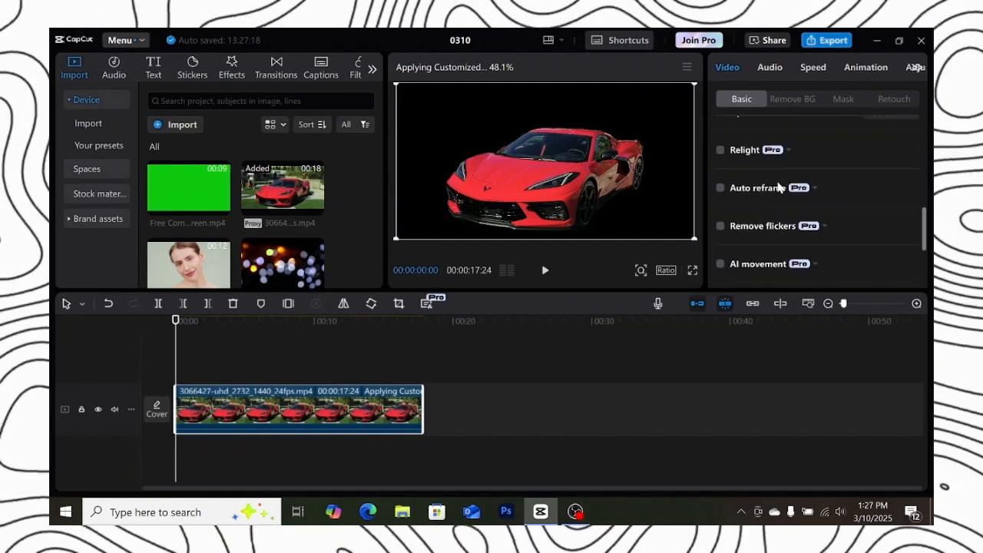
pyautogui.click(754, 262)
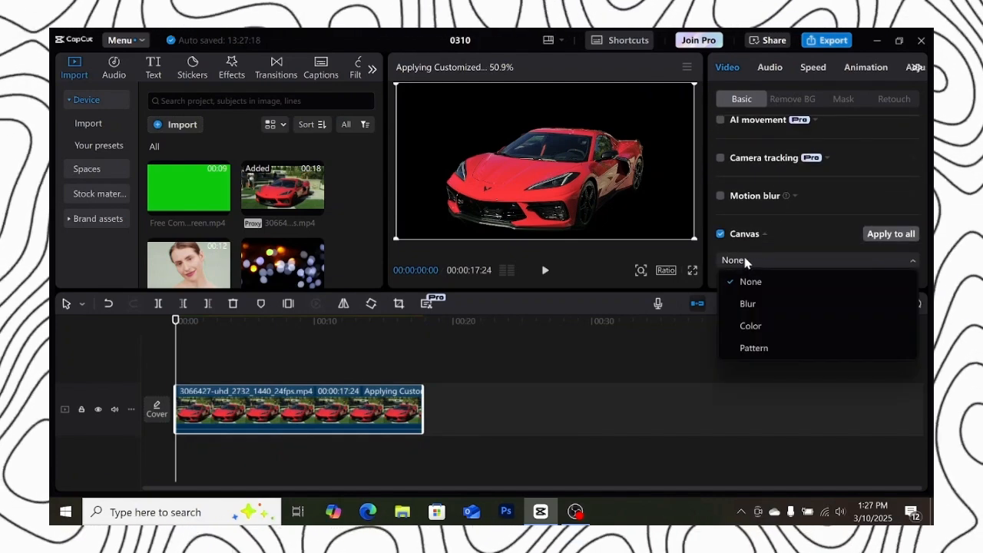
pyautogui.click(752, 326)
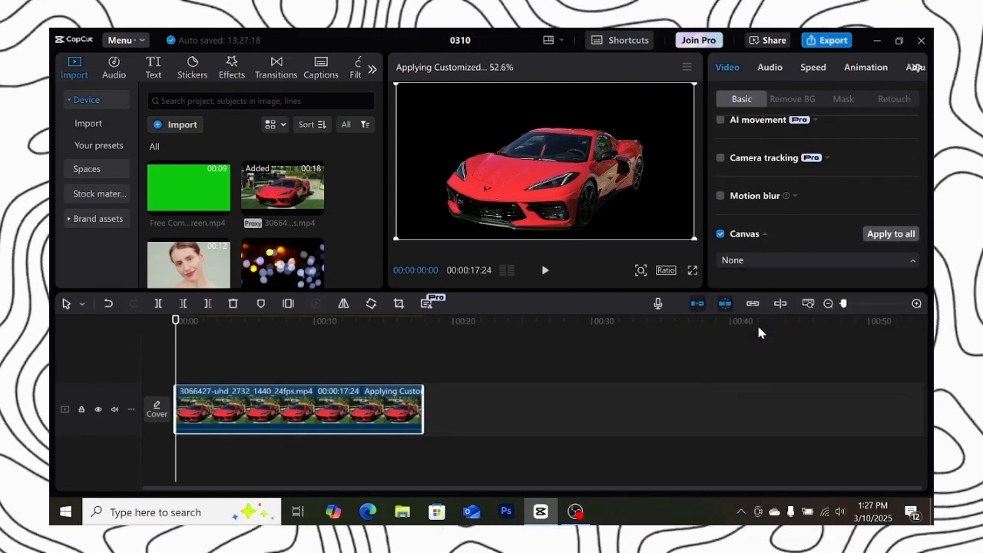
pyautogui.click(782, 283)
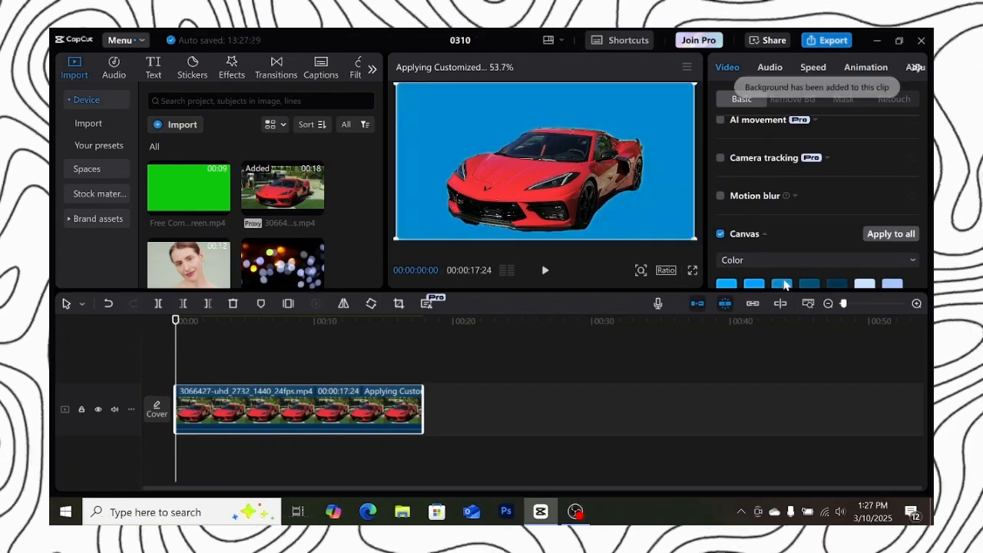
pyautogui.click(865, 286)
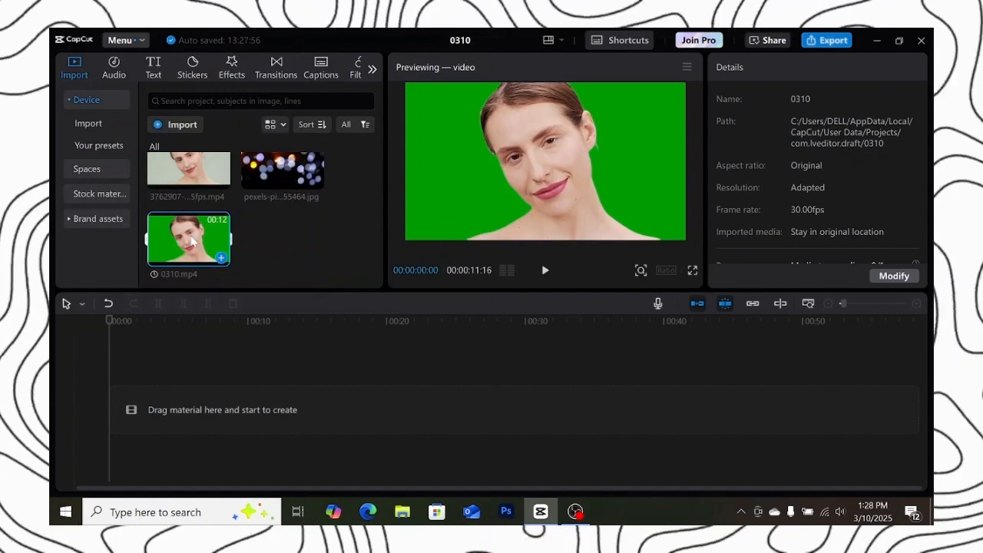
# Step: Add the green-screen clip 0310.mp4 to the timeline and remove its green background with the Chroma key color picker
pyautogui.moveTo(194, 243); pyautogui.dragTo(198, 421)
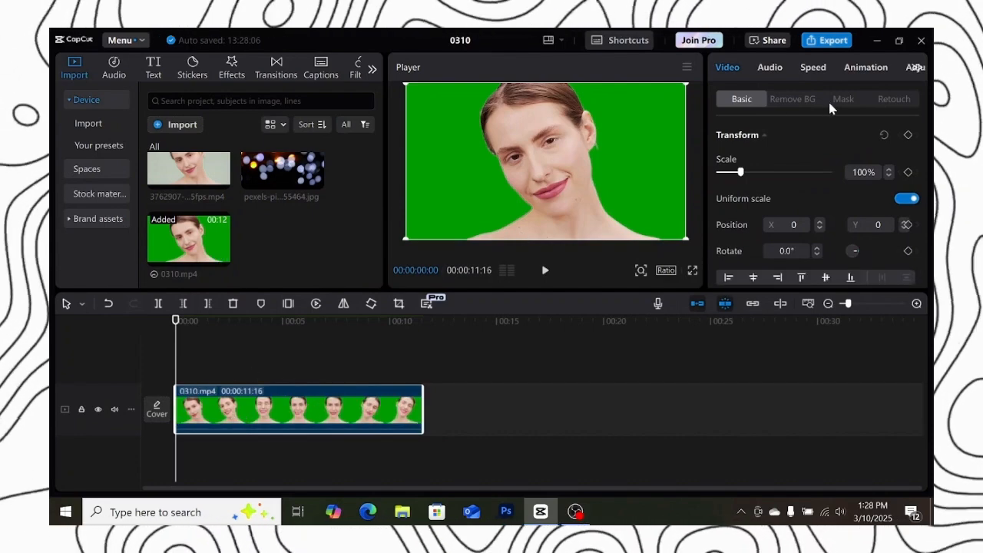
pyautogui.click(794, 98)
pyautogui.scroll(-3, 742, 197)
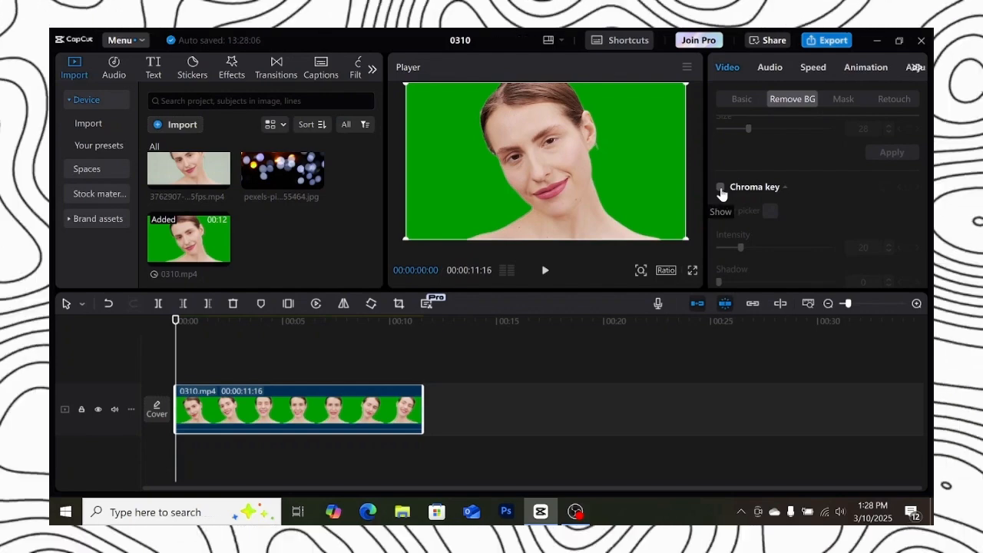
pyautogui.click(721, 188)
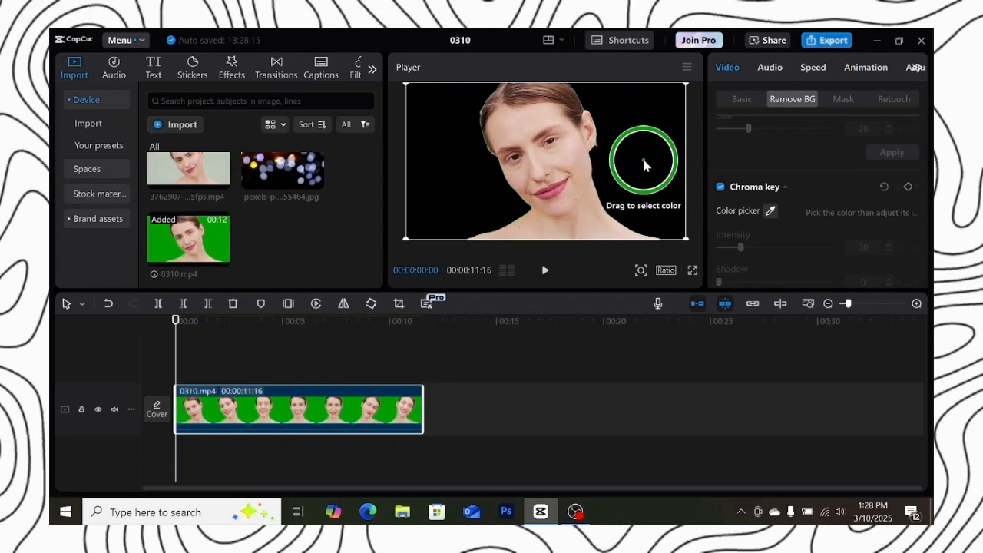
pyautogui.click(643, 160)
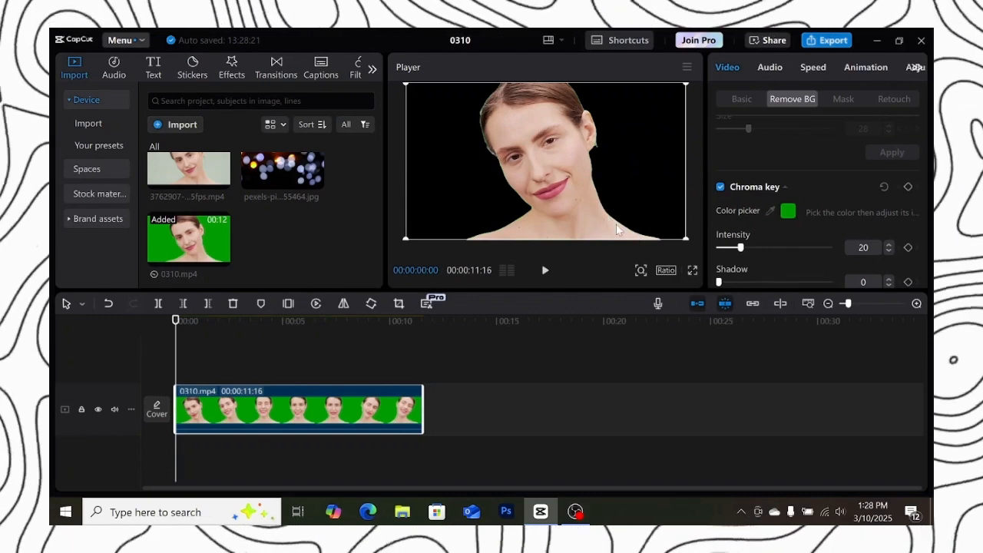
# Step: Set the chroma key intensity to 95 and the shadow to 25
pyautogui.scroll(-1, 742, 239)
pyautogui.scroll(-1, 742, 239)
pyautogui.moveTo(741, 197); pyautogui.dragTo(822, 208)
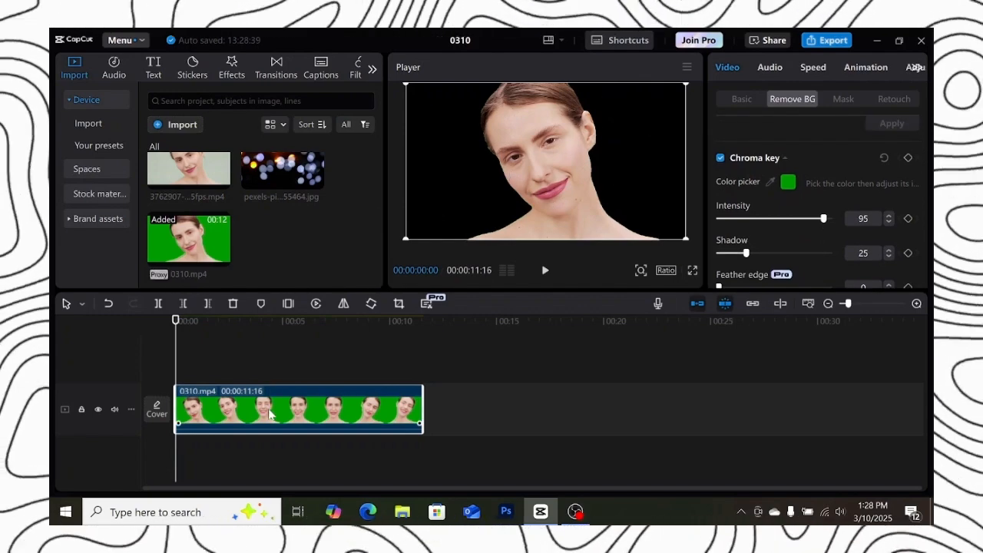
# Step: Raise the keyed clip to an upper track and place the bokeh image beneath it, extended to the clip's full length
pyautogui.moveTo(269, 410); pyautogui.dragTo(265, 361)
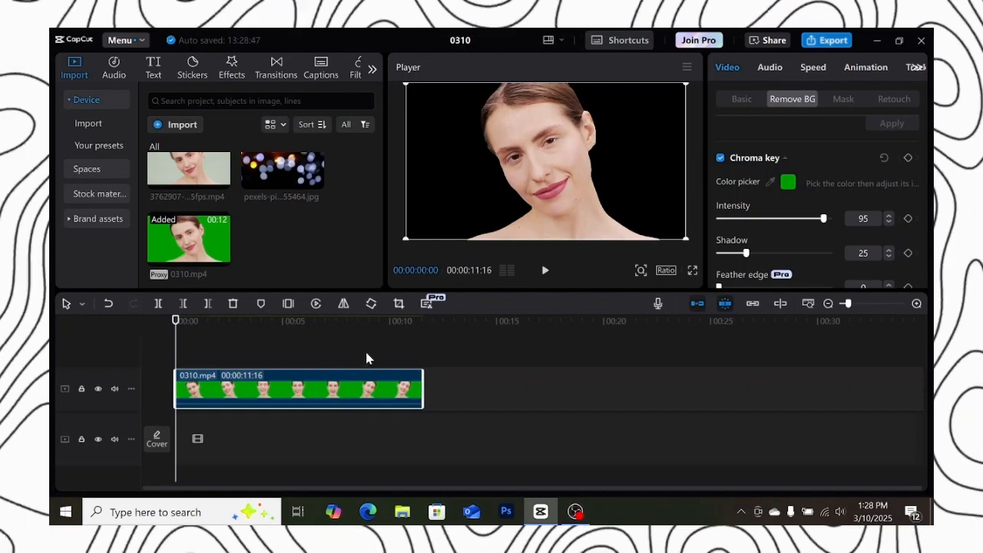
pyautogui.moveTo(282, 170); pyautogui.dragTo(221, 451)
pyautogui.moveTo(281, 440); pyautogui.dragTo(423, 439)
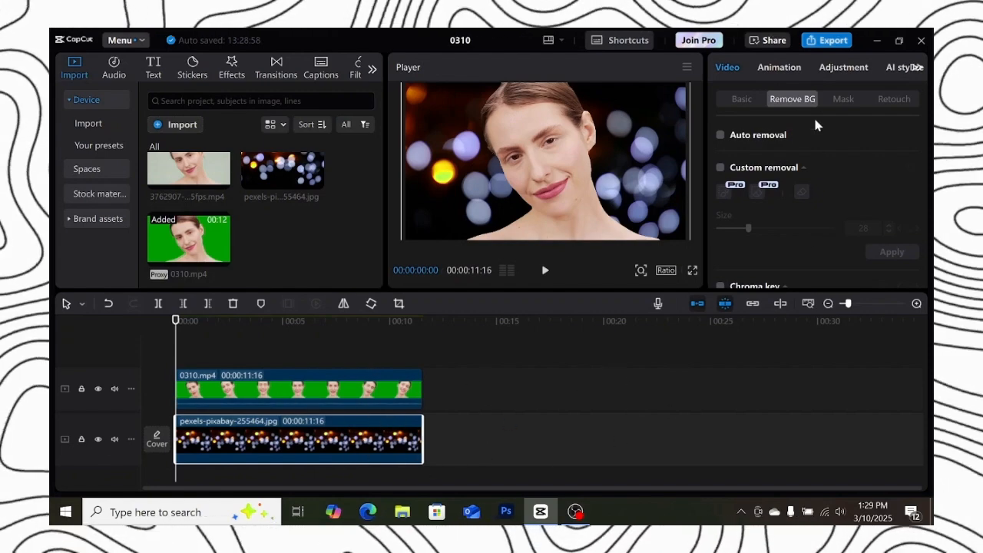
# Step: Export the video as "Remove backgroung" at 1080P and dismiss the sharing options
pyautogui.click(823, 42)
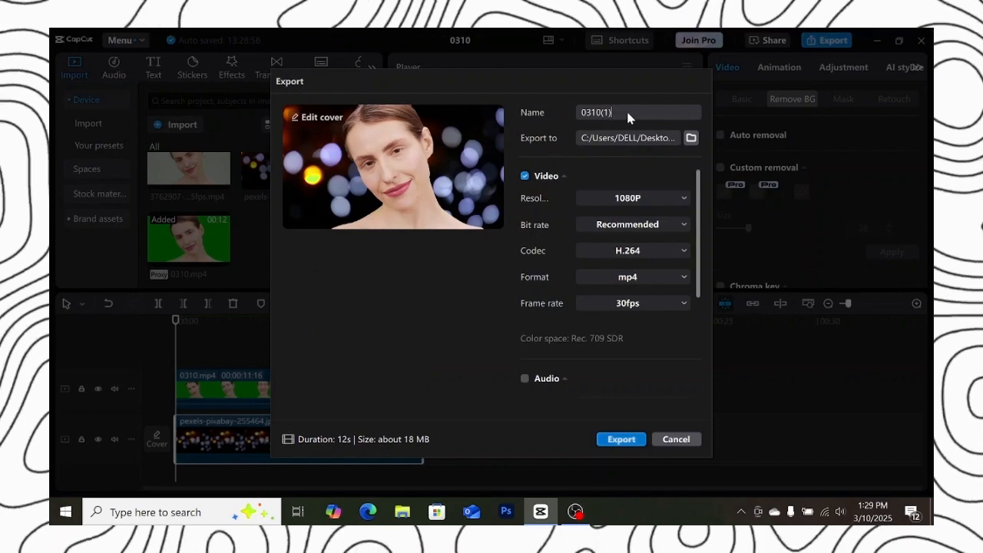
pyautogui.moveTo(626, 112); pyautogui.dragTo(572, 115)
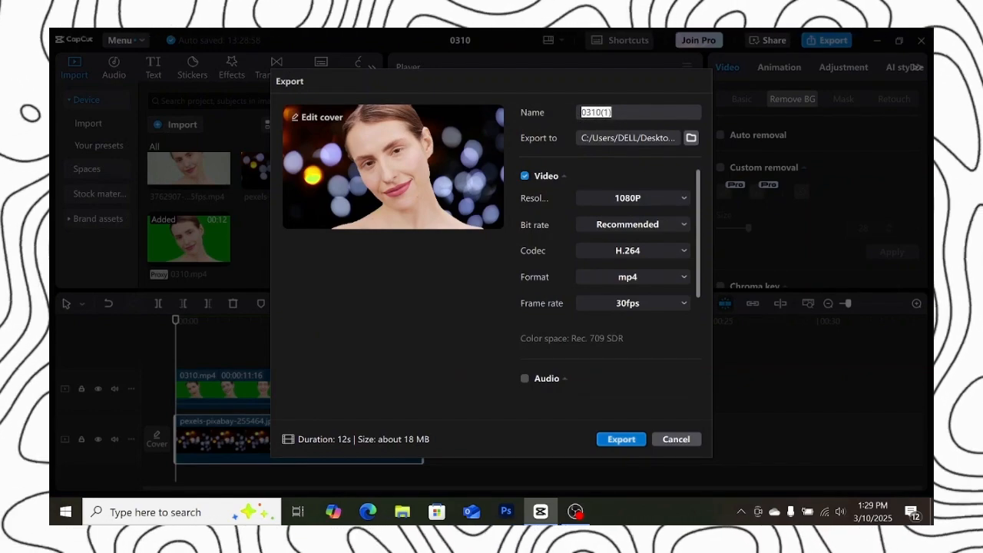
pyautogui.write('Remove backgroung')
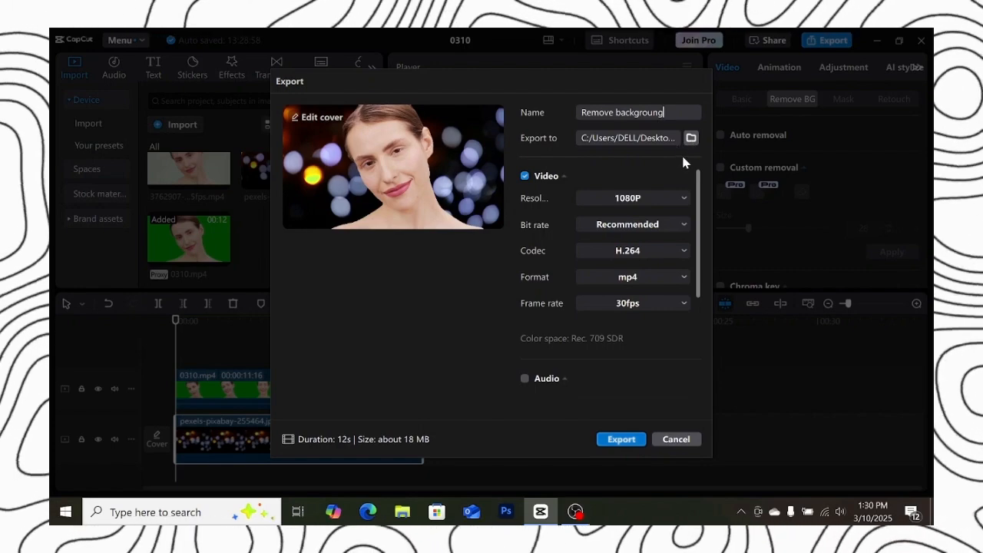
pyautogui.click(662, 201)
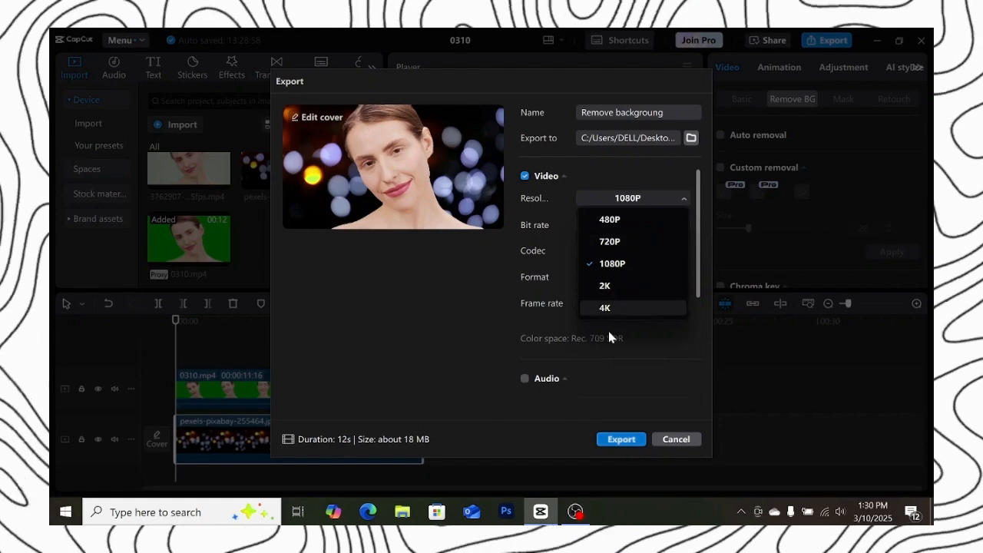
pyautogui.click(683, 198)
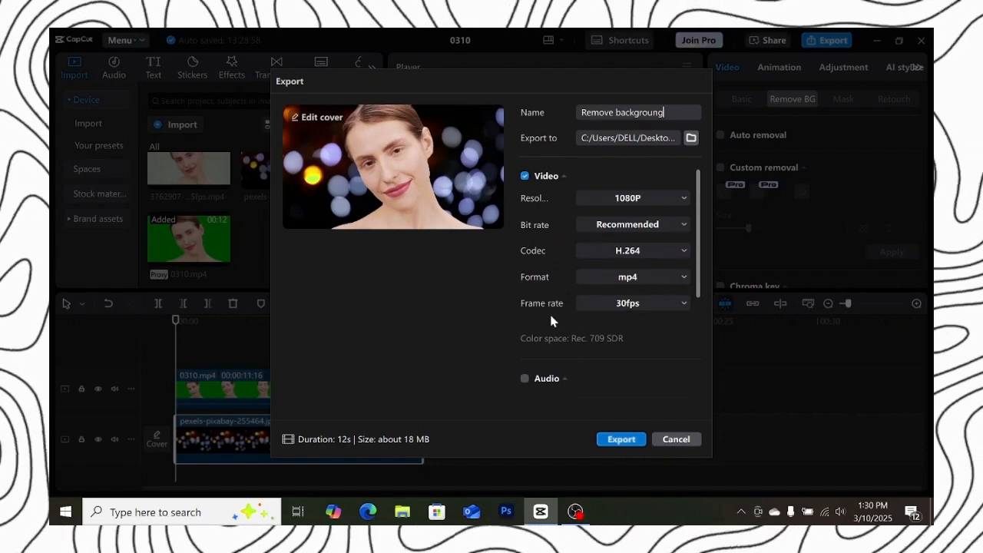
pyautogui.click(620, 439)
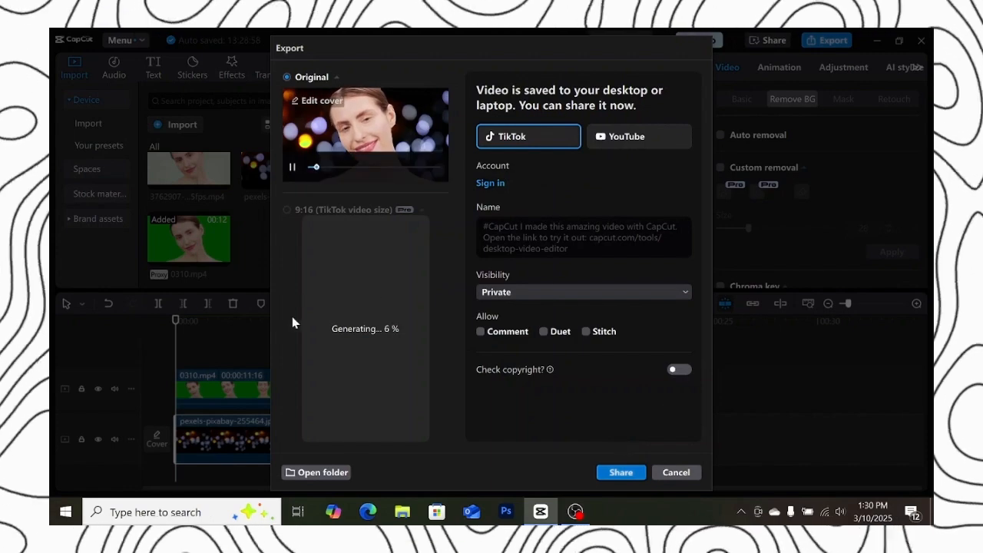
pyautogui.click(676, 472)
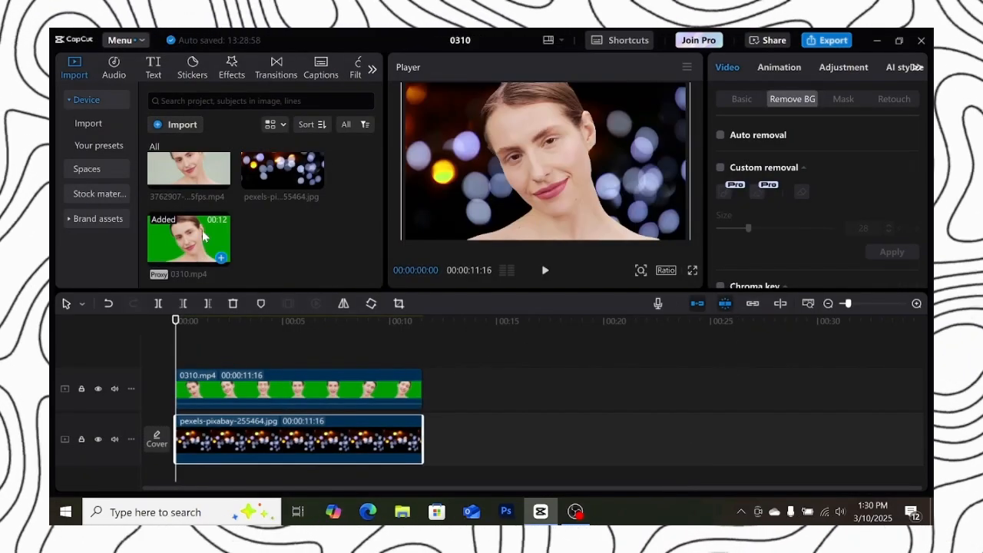
# Step: Import the blur background video from the Desktop and place it on the timeline in place of the existing clips
pyautogui.click(196, 127)
pyautogui.scroll(-5, 298, 215)
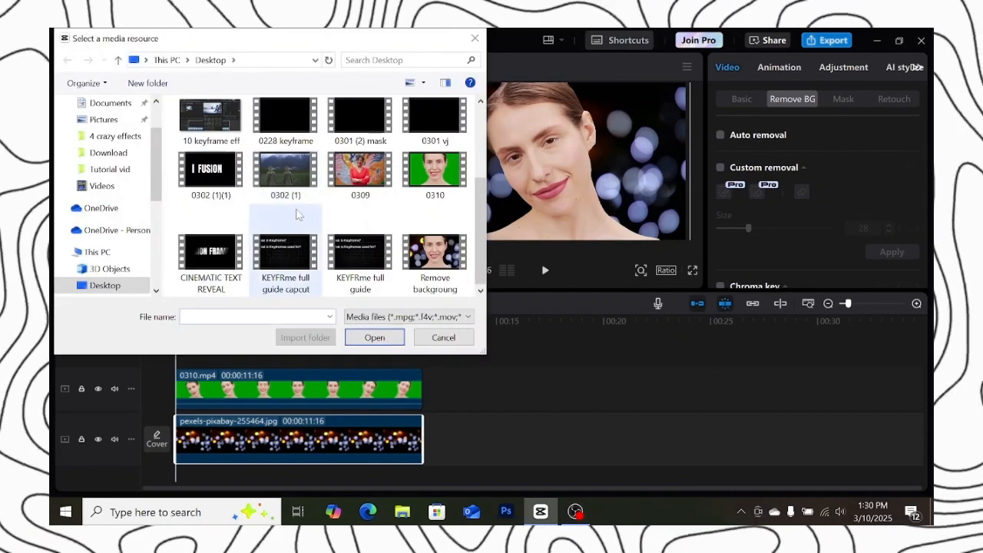
pyautogui.scroll(5, 298, 215)
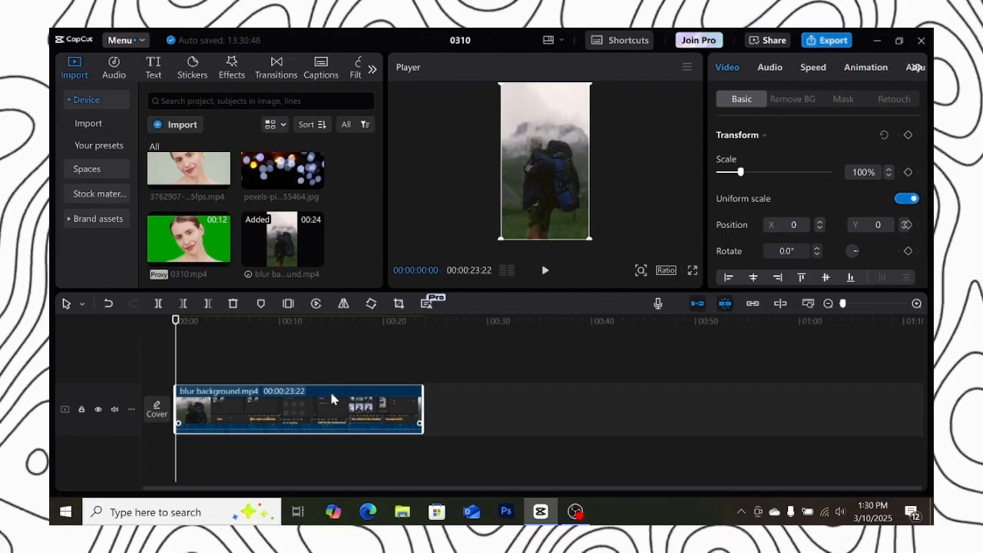
# Step: Configure the blur background clip's export as audio only, enabling MP3 audio and disabling video
pyautogui.click(822, 43)
pyautogui.scroll(-5, 592, 221)
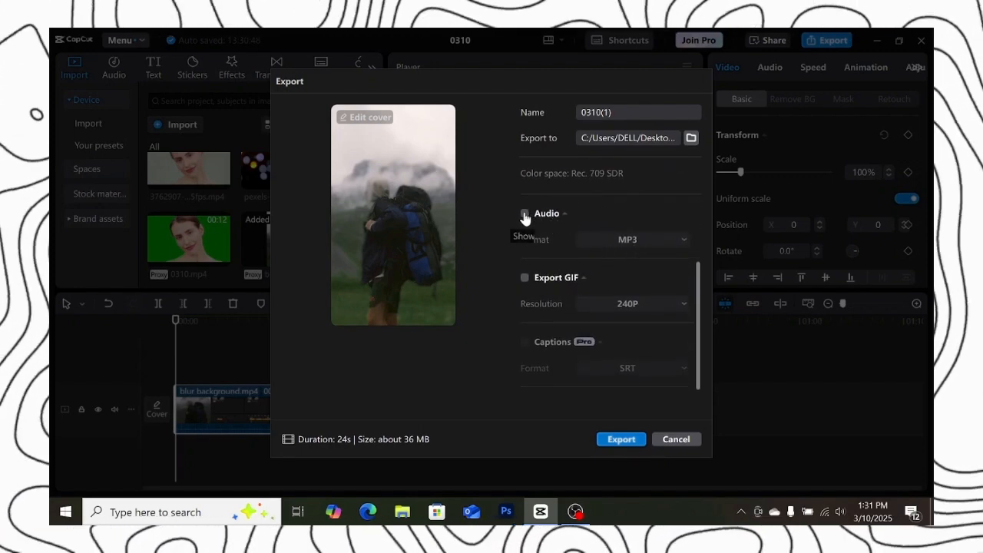
pyautogui.click(649, 243)
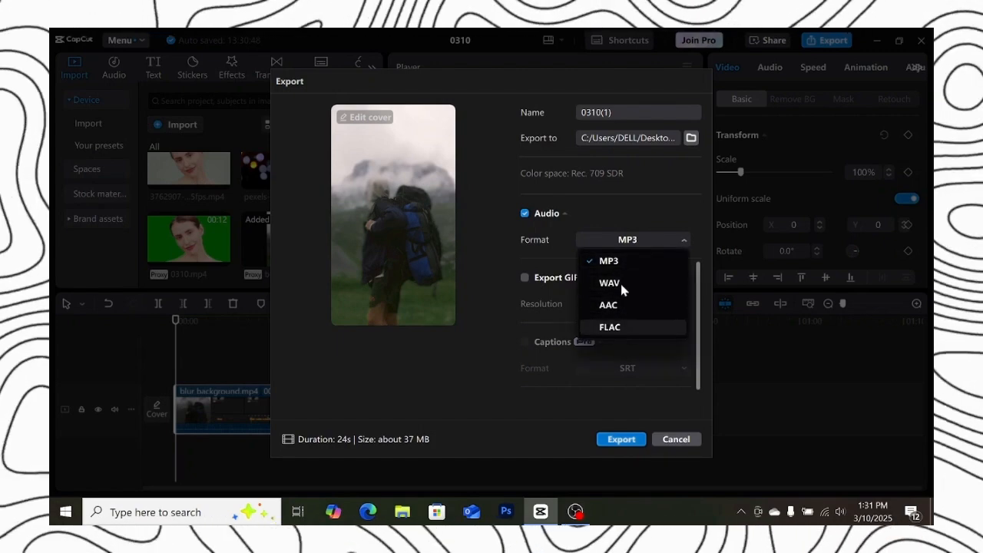
pyautogui.click(624, 261)
pyautogui.click(638, 218)
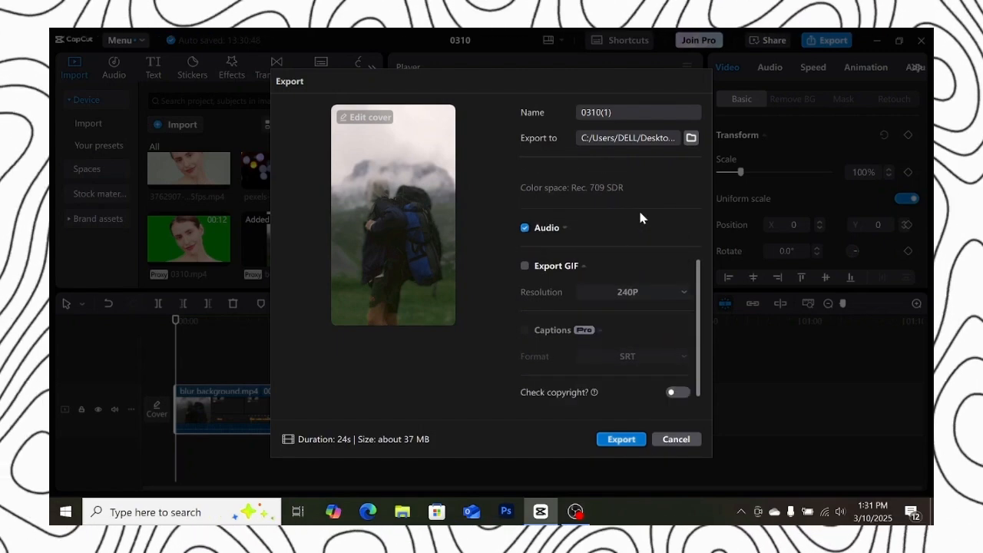
pyautogui.scroll(2, 543, 229)
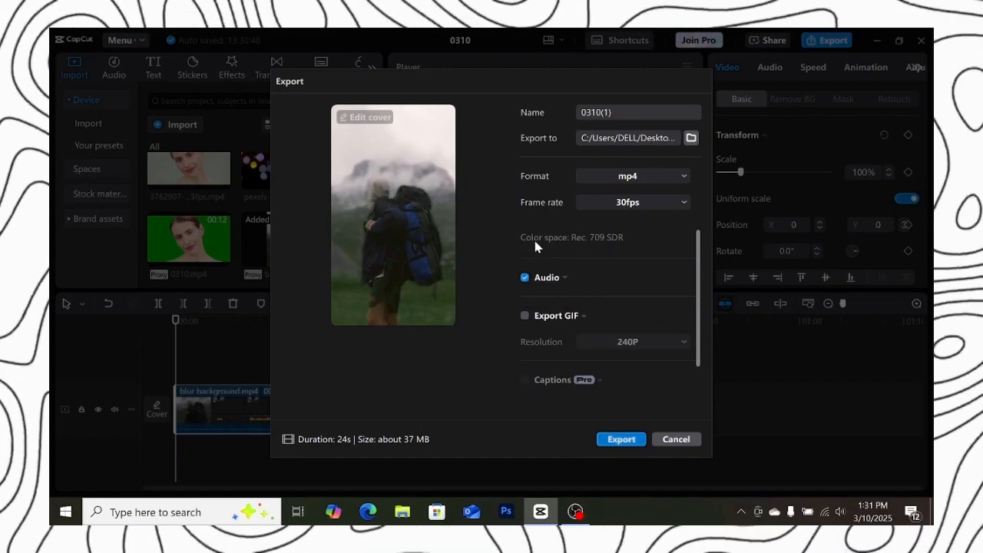
pyautogui.scroll(2, 536, 246)
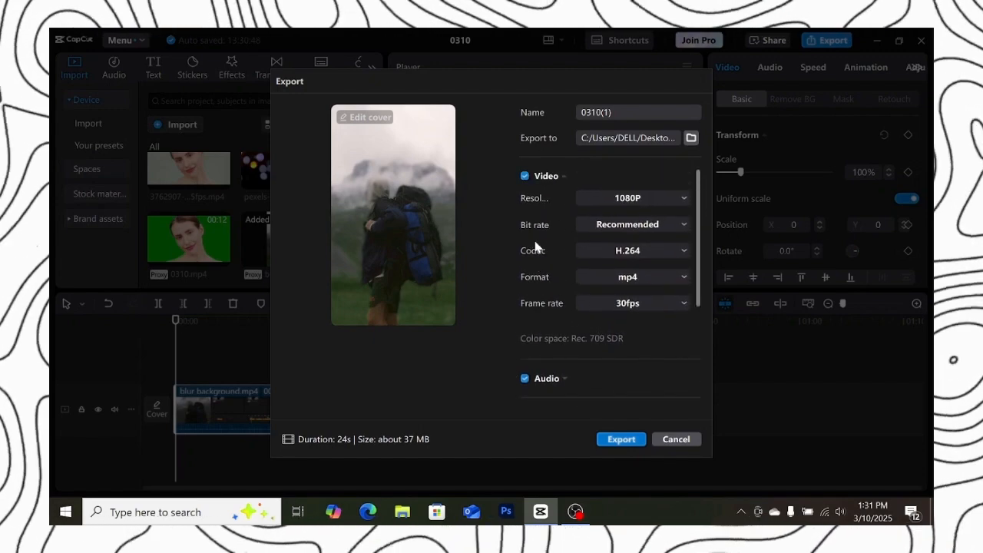
pyautogui.click(525, 177)
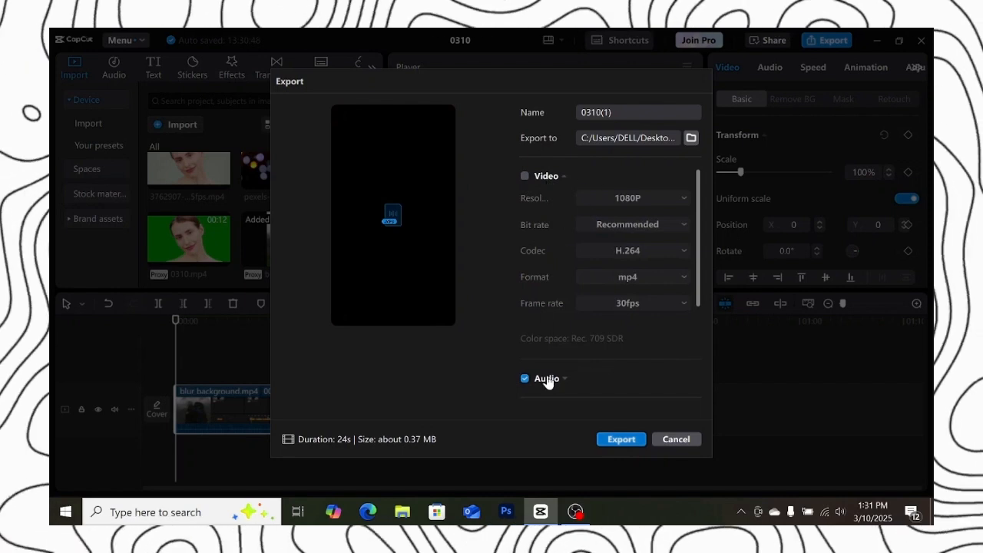
# Step: Try exporting a 240P GIF in place of the audio, and disable the GIF export again
pyautogui.scroll(-3, 634, 252)
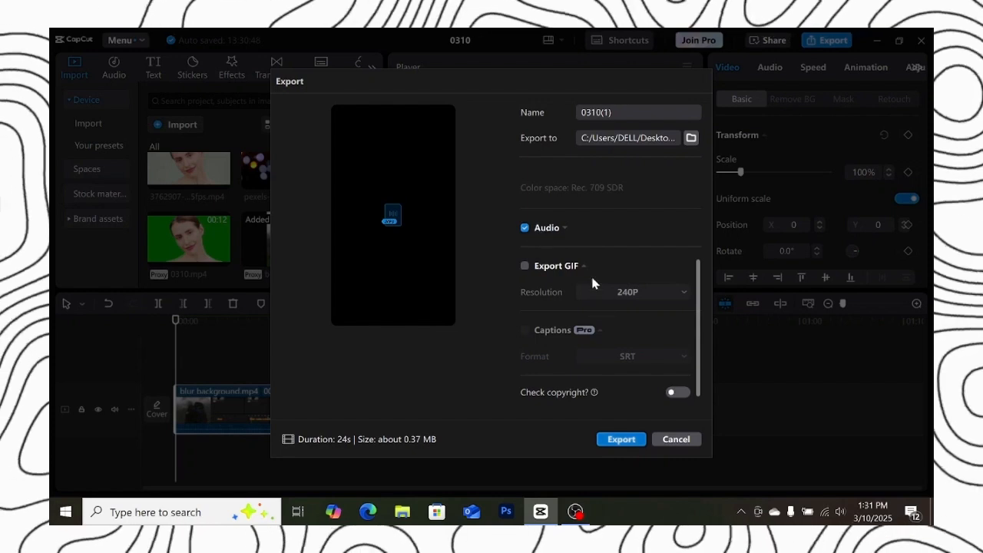
pyautogui.click(526, 228)
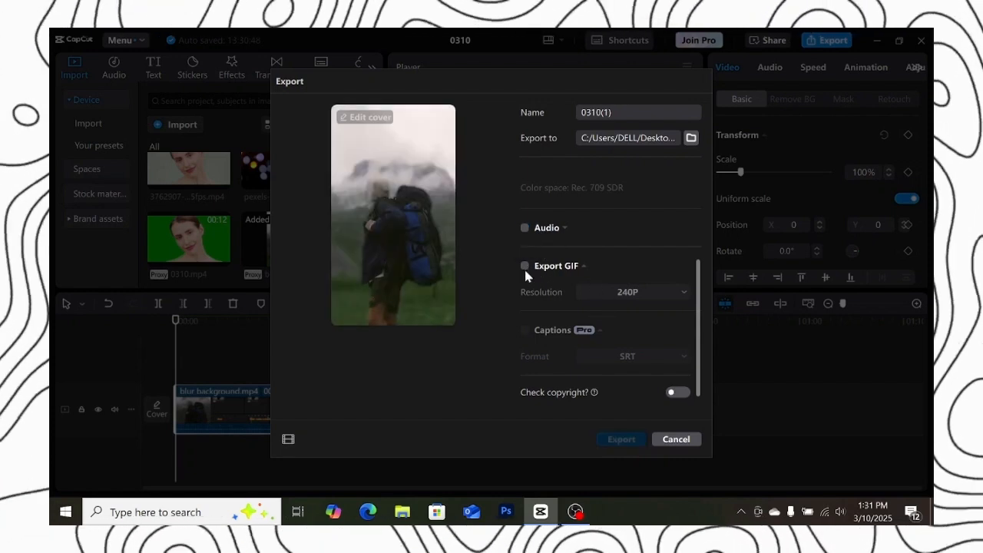
pyautogui.click(525, 267)
pyautogui.click(652, 300)
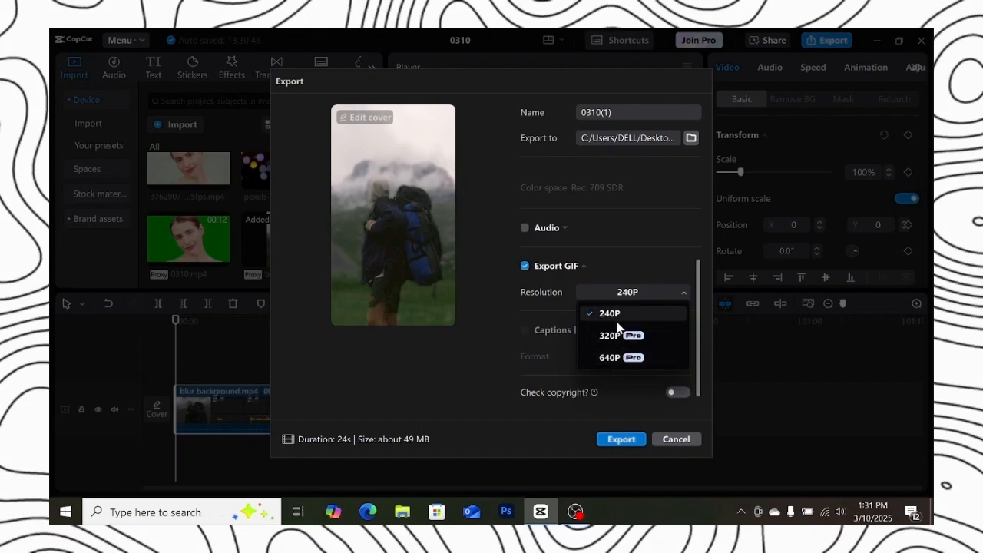
pyautogui.click(629, 293)
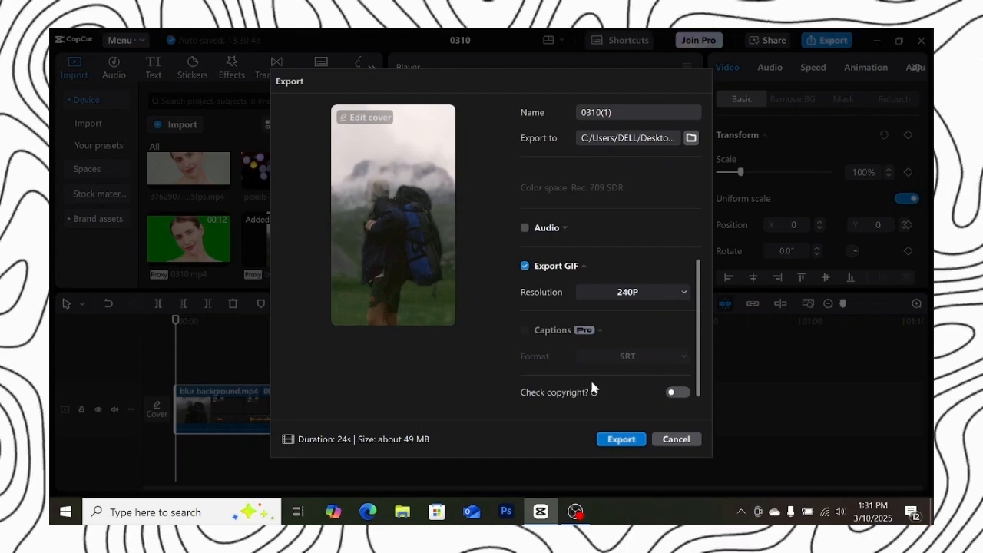
pyautogui.click(525, 267)
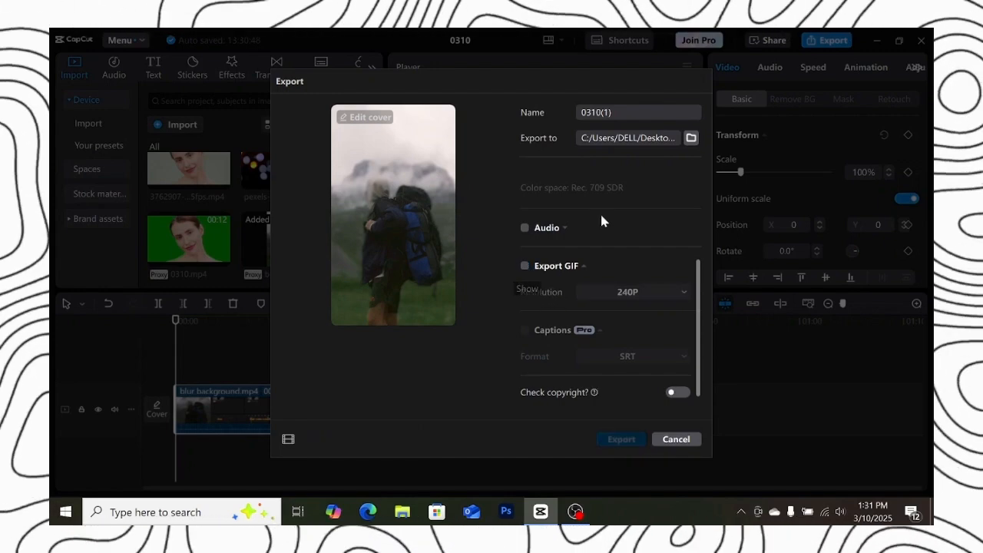
pyautogui.scroll(5, 602, 221)
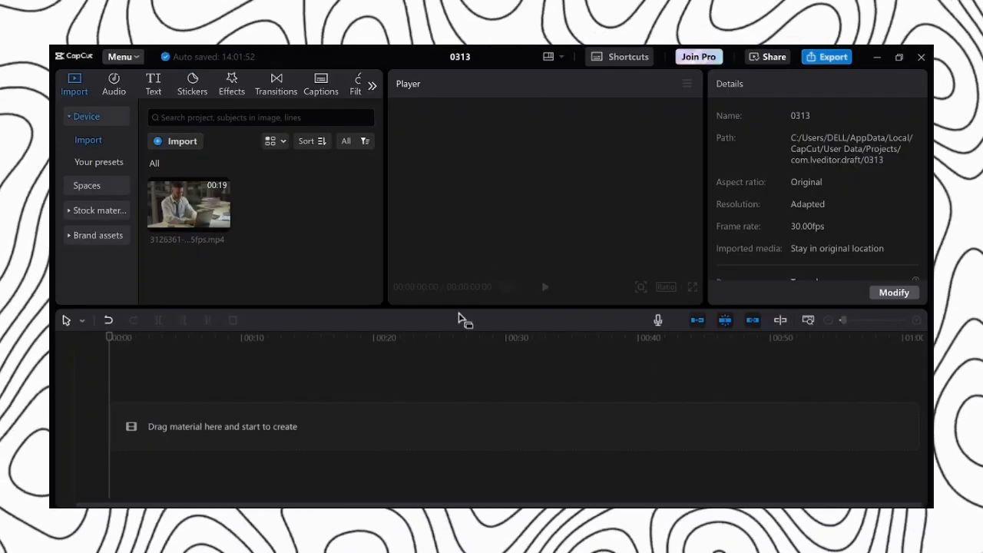
# Step: Place the imported 19-second office video on the empty timeline and open its cover design
pyautogui.moveTo(190, 212); pyautogui.dragTo(187, 424)
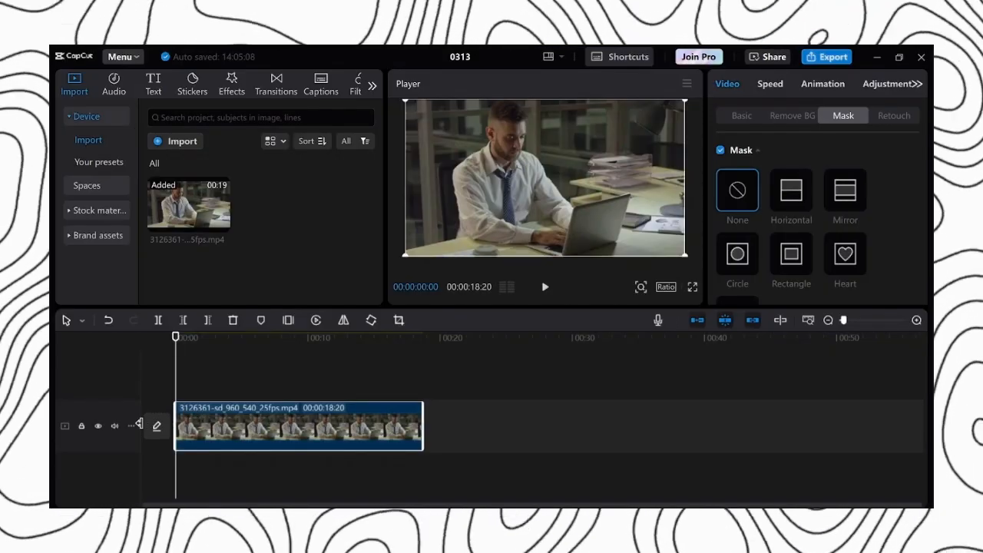
pyautogui.click(157, 426)
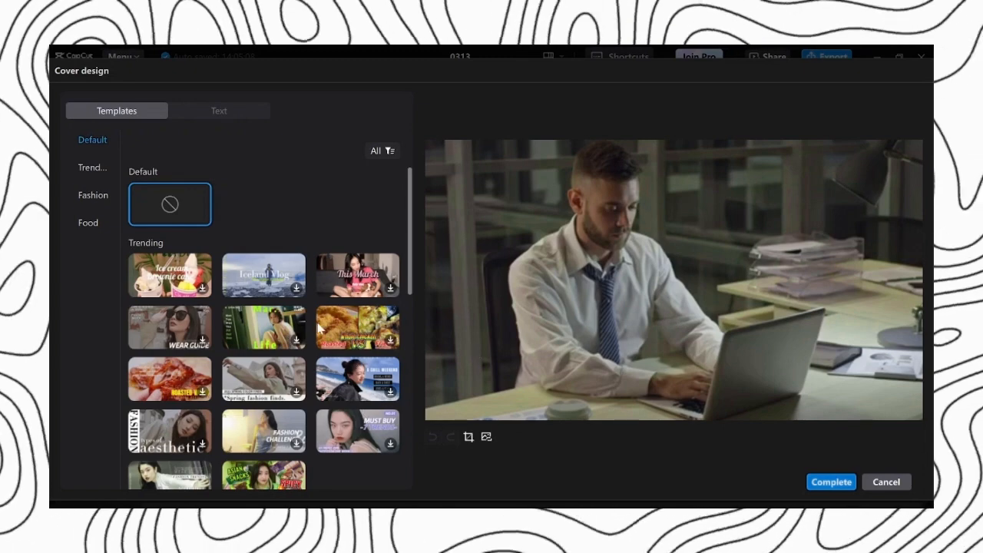
# Step: Examine the available cover templates, including the Trending, Fashion and Food categories
pyautogui.scroll(-5, 279, 384)
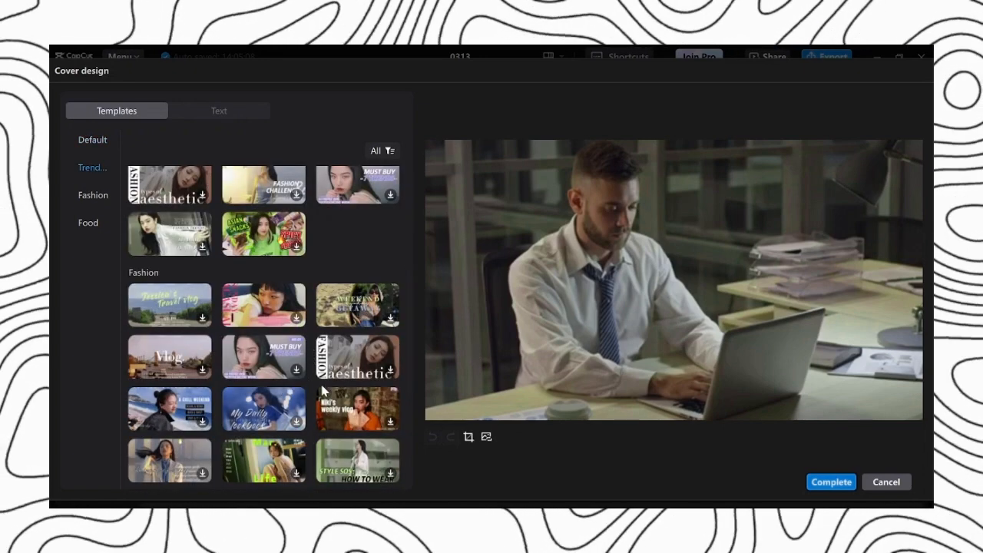
pyautogui.scroll(-3, 238, 387)
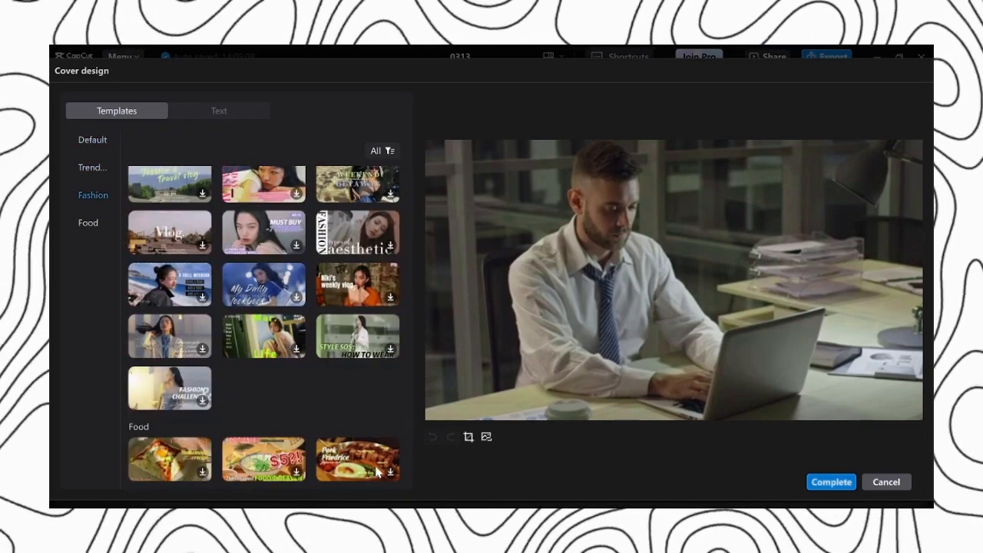
pyautogui.scroll(-3, 376, 472)
pyautogui.scroll(8, 240, 323)
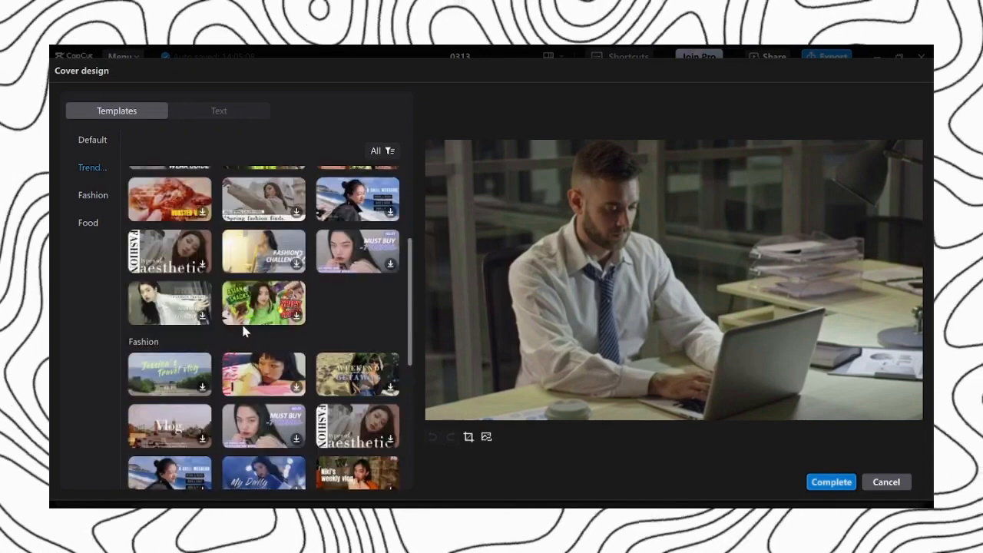
pyautogui.scroll(1, 243, 331)
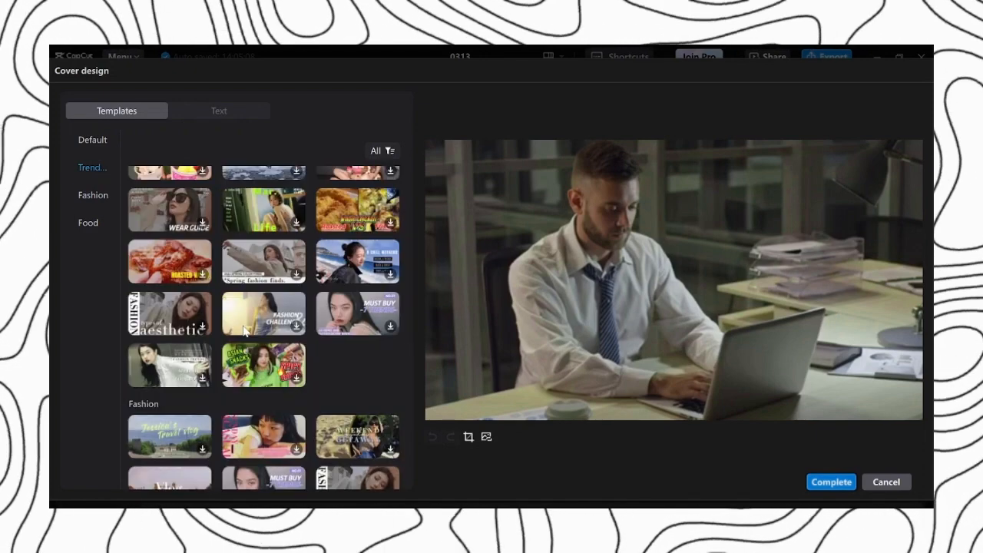
pyautogui.scroll(2, 244, 330)
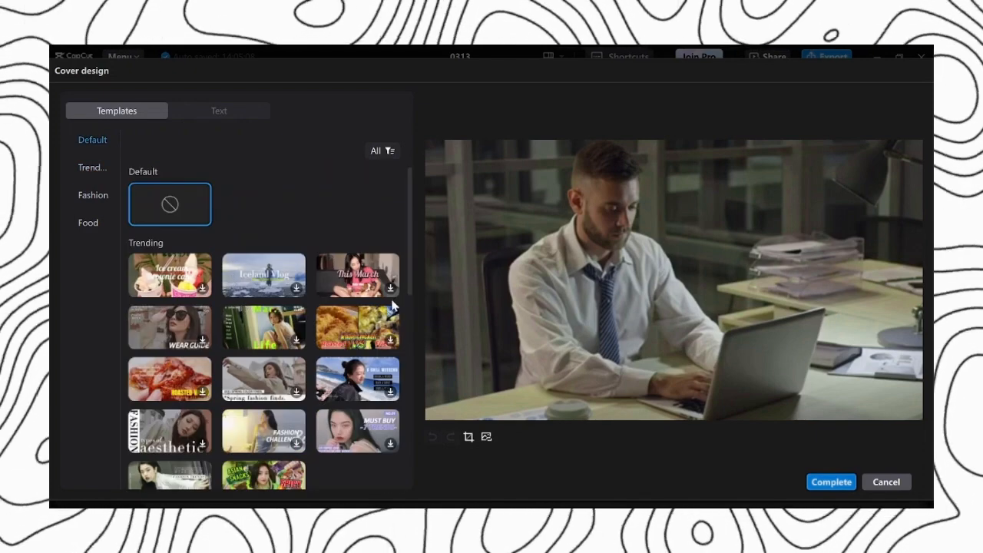
pyautogui.click(95, 167)
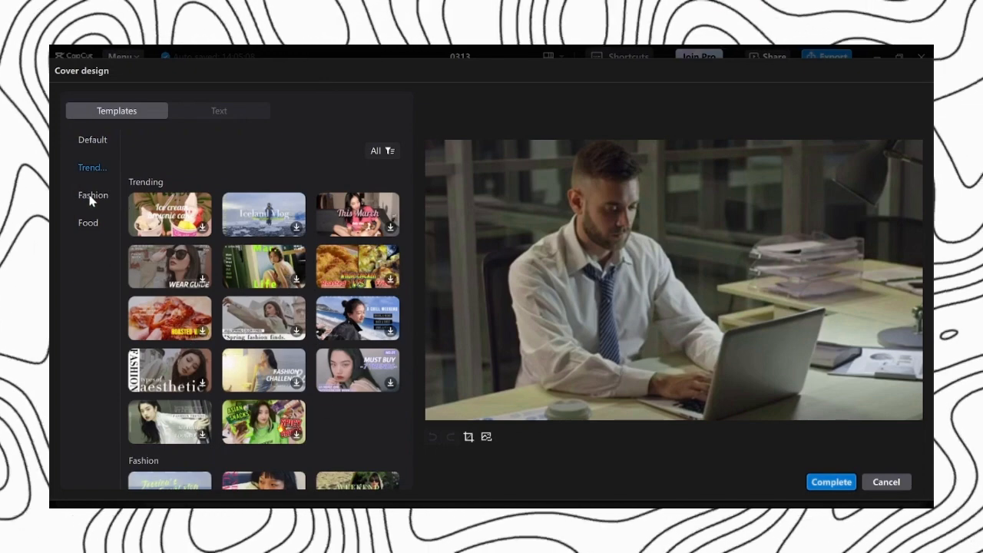
pyautogui.click(92, 195)
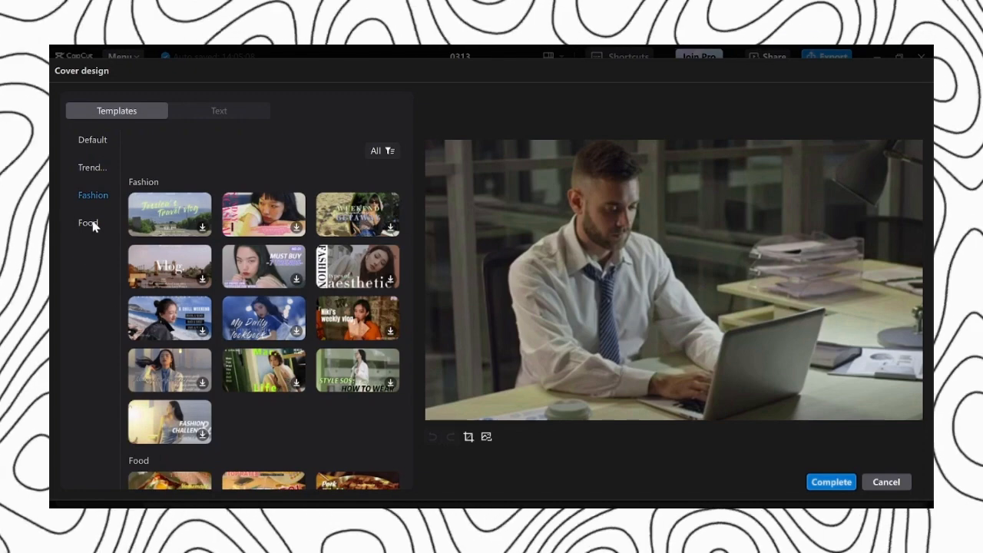
pyautogui.click(89, 223)
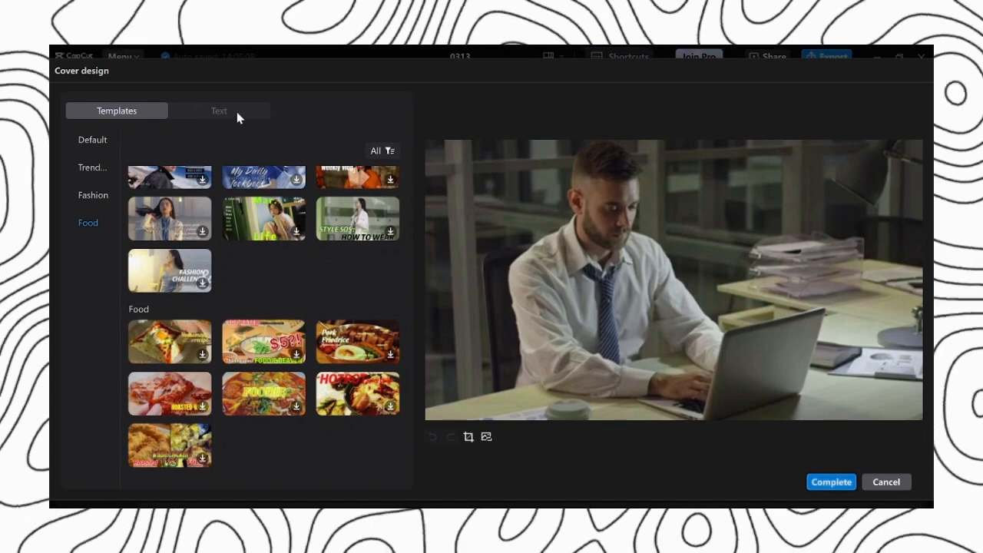
# Step: Examine the cover's text options, including the default text and the text effect styles
pyautogui.click(240, 112)
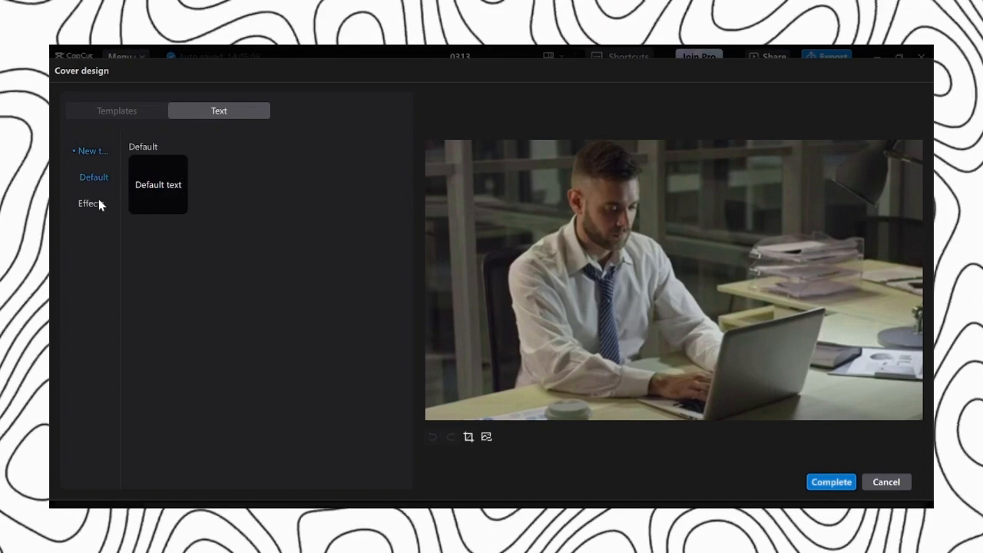
pyautogui.click(98, 204)
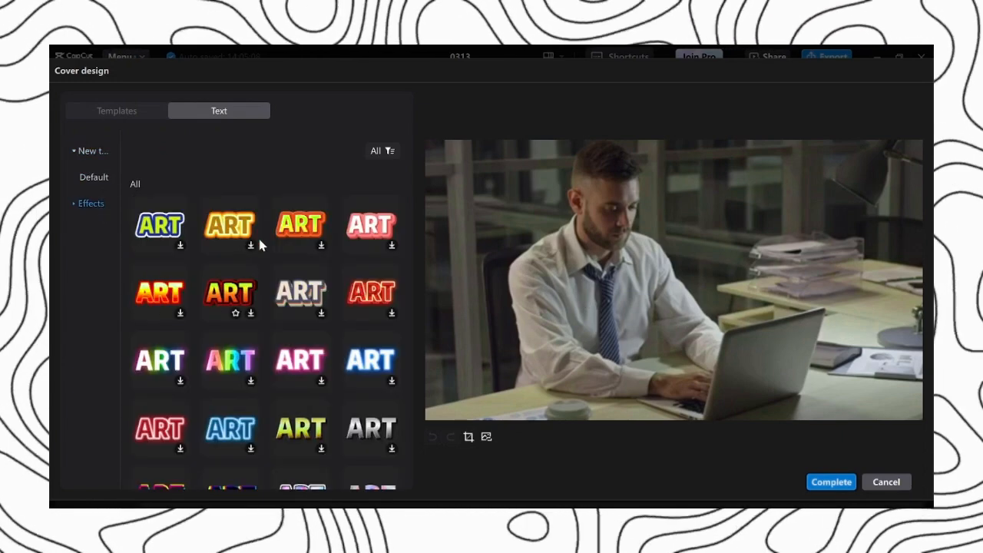
pyautogui.scroll(-5, 265, 308)
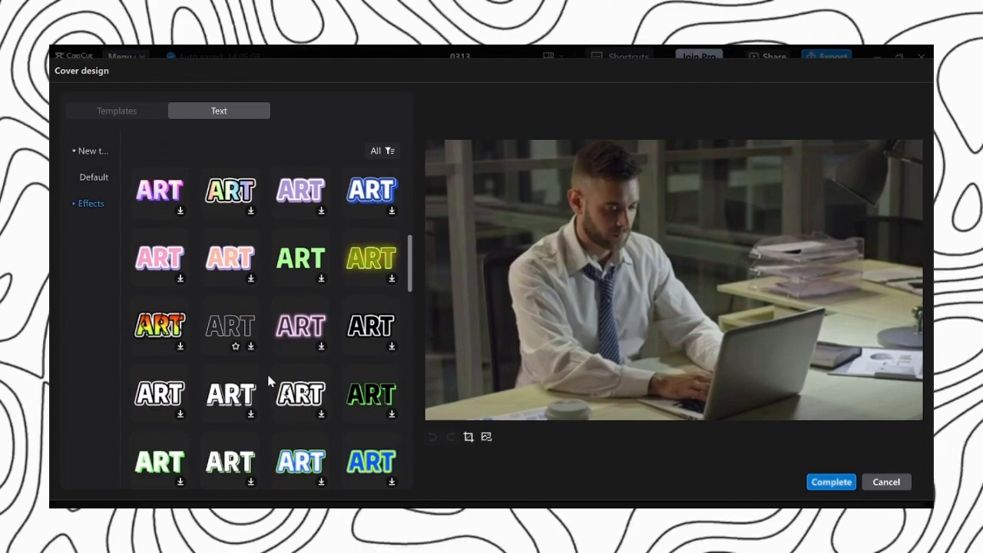
pyautogui.scroll(5, 269, 382)
# Step: Return to the cover templates and look through the recommended video cover designs in the full cover editor
pyautogui.click(147, 109)
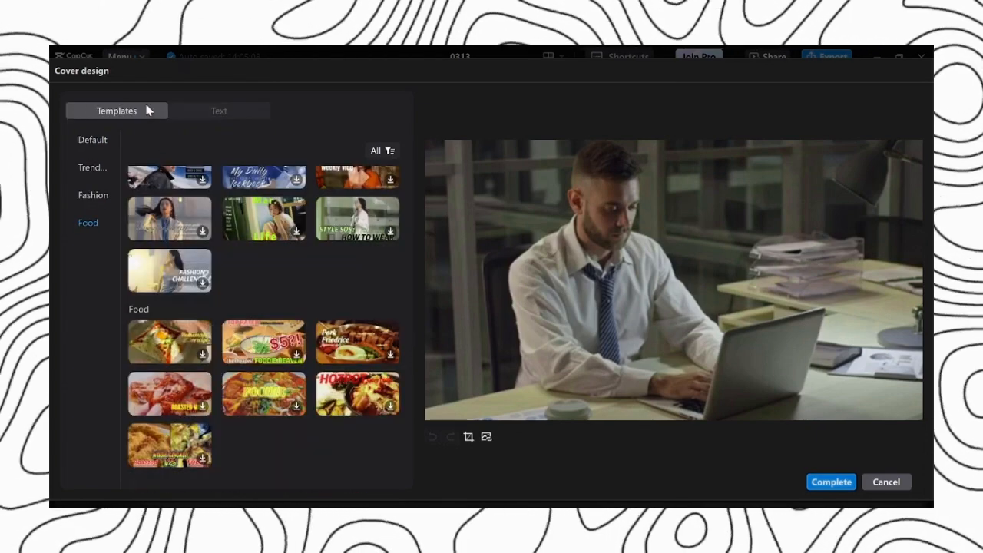
pyautogui.scroll(10, 287, 361)
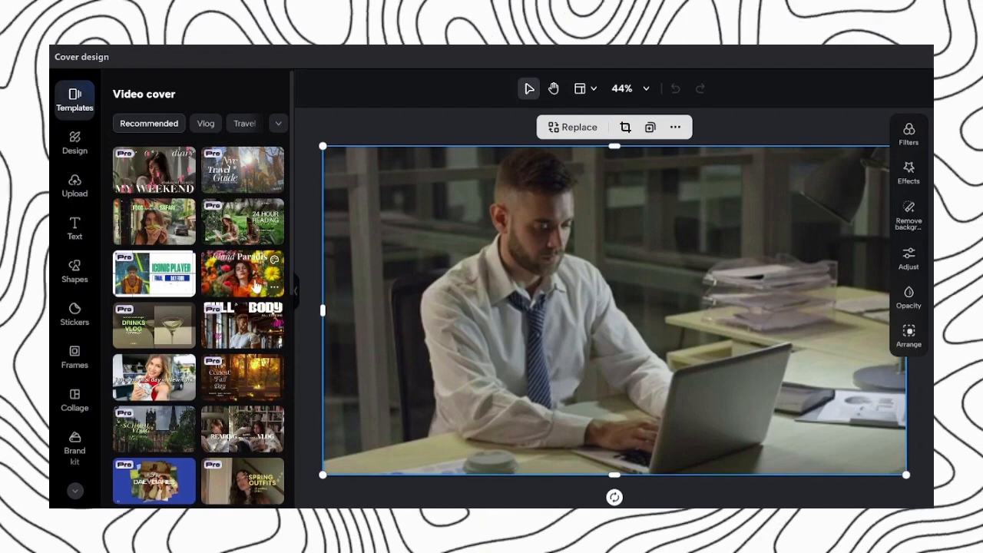
pyautogui.scroll(-8, 219, 246)
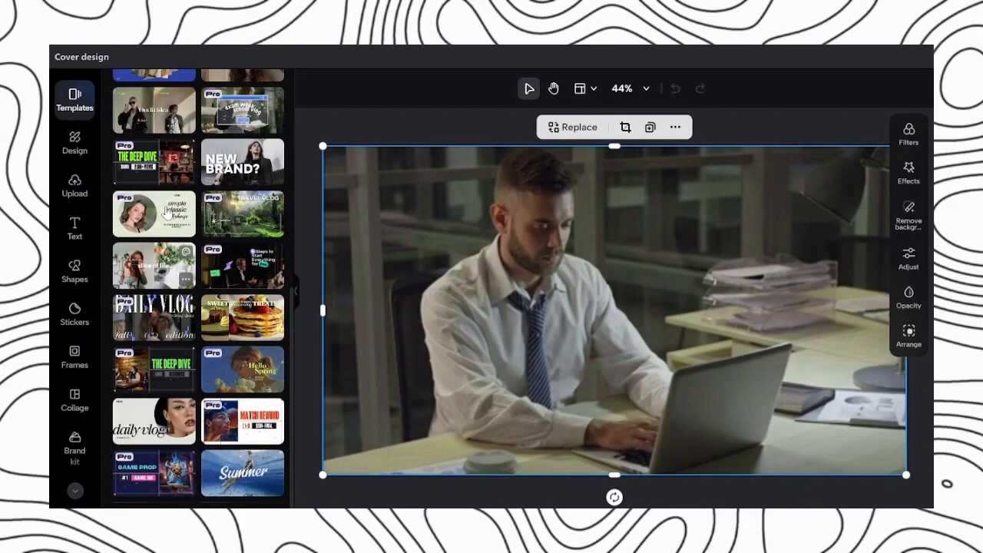
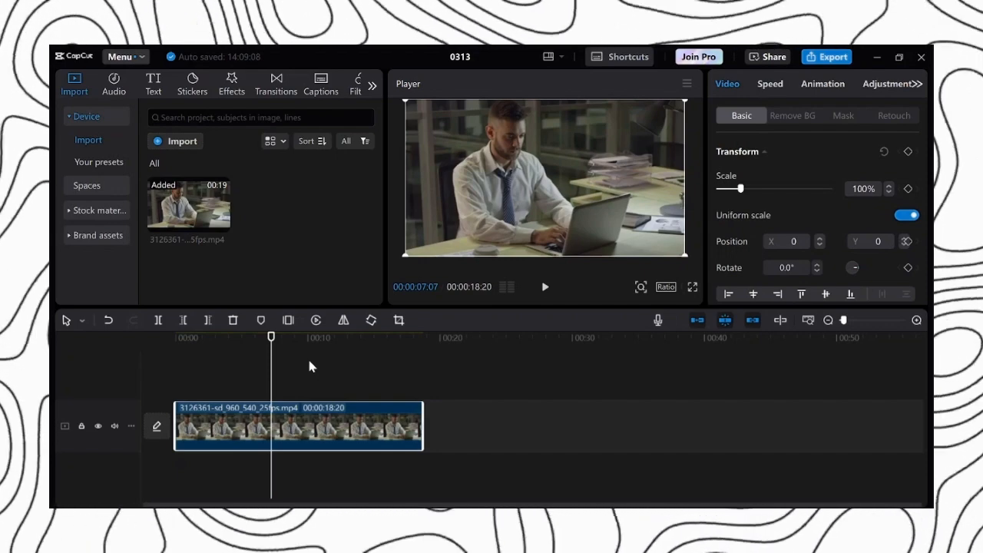
# Step: Add a default text layer at the start of the timeline and set its wording to "TEXT BEHIND"
pyautogui.click(160, 363)
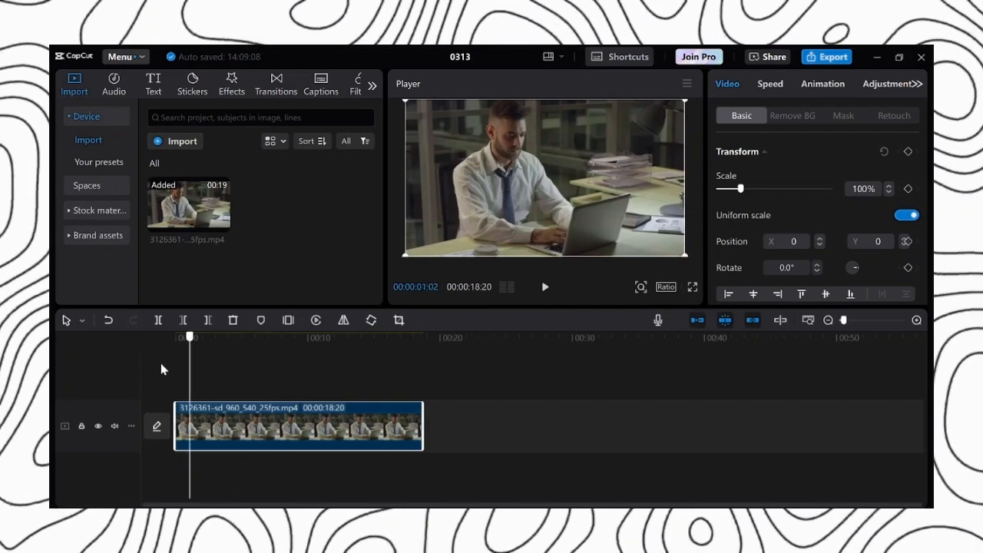
pyautogui.click(154, 85)
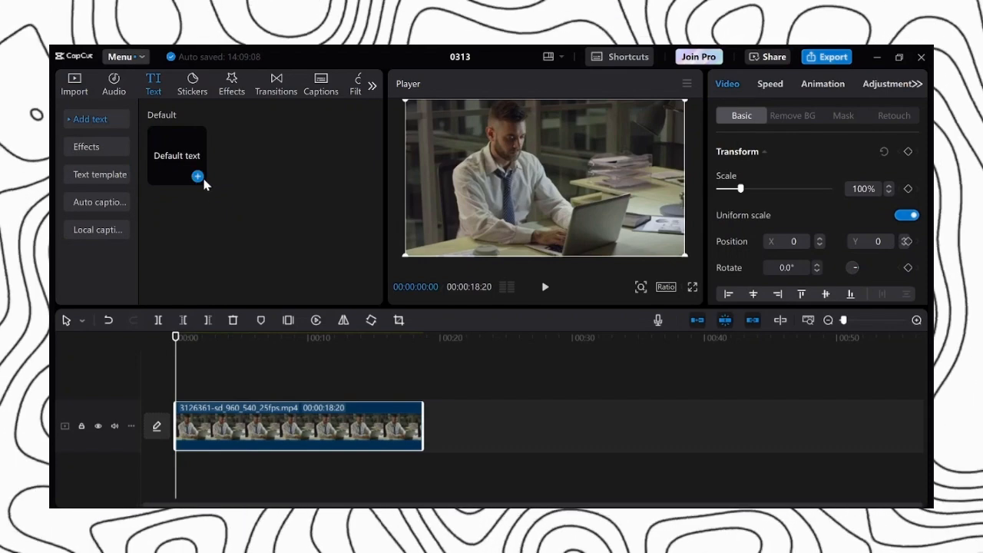
pyautogui.click(198, 178)
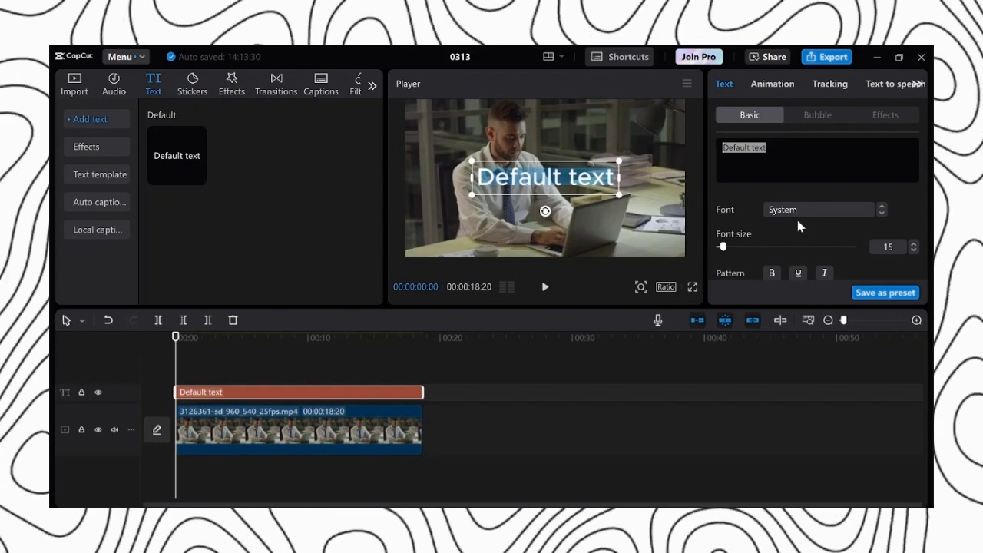
pyautogui.write('TEXT BEHIND')
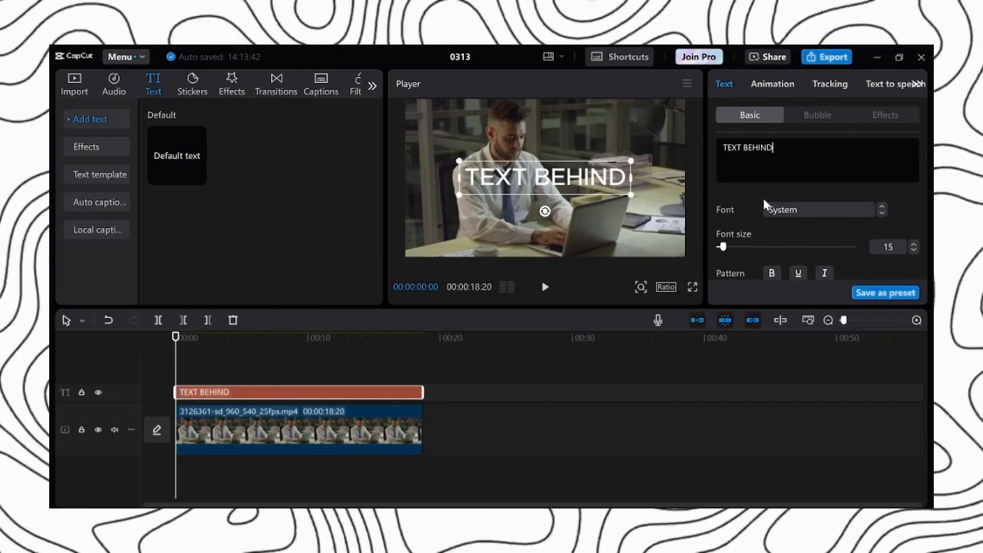
# Step: Set the title's font to Arial Black and enlarge it to span nearly the full frame width
pyautogui.click(794, 211)
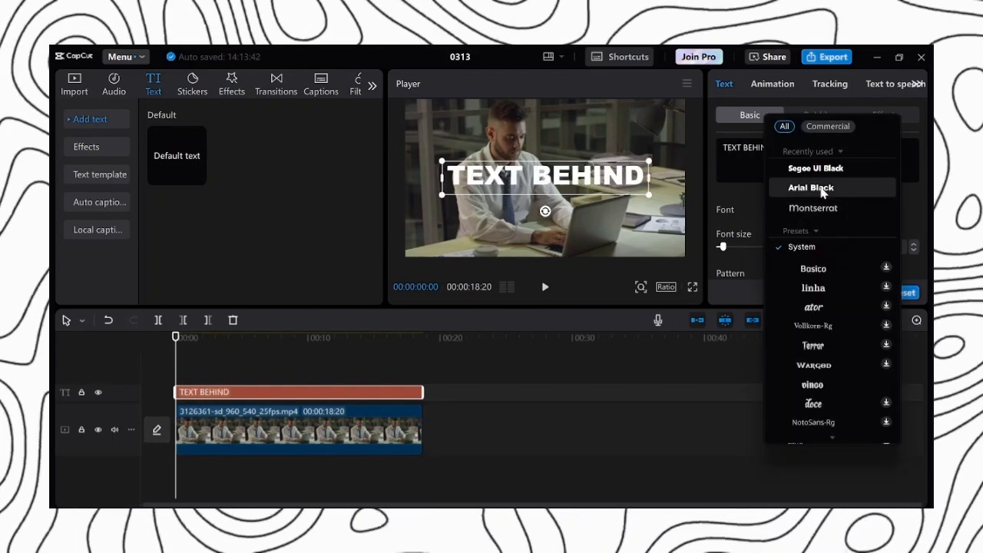
pyautogui.click(740, 196)
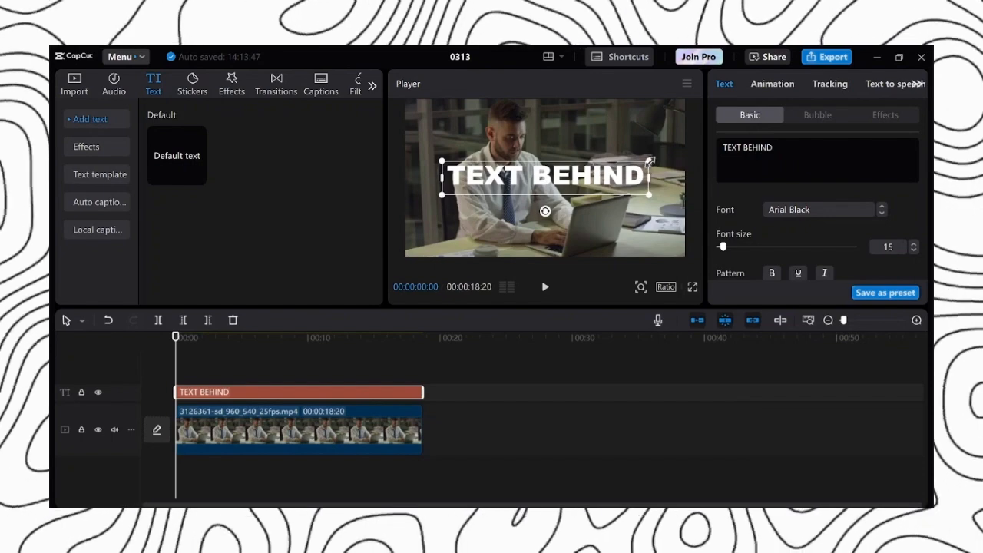
pyautogui.moveTo(650, 161); pyautogui.dragTo(675, 143)
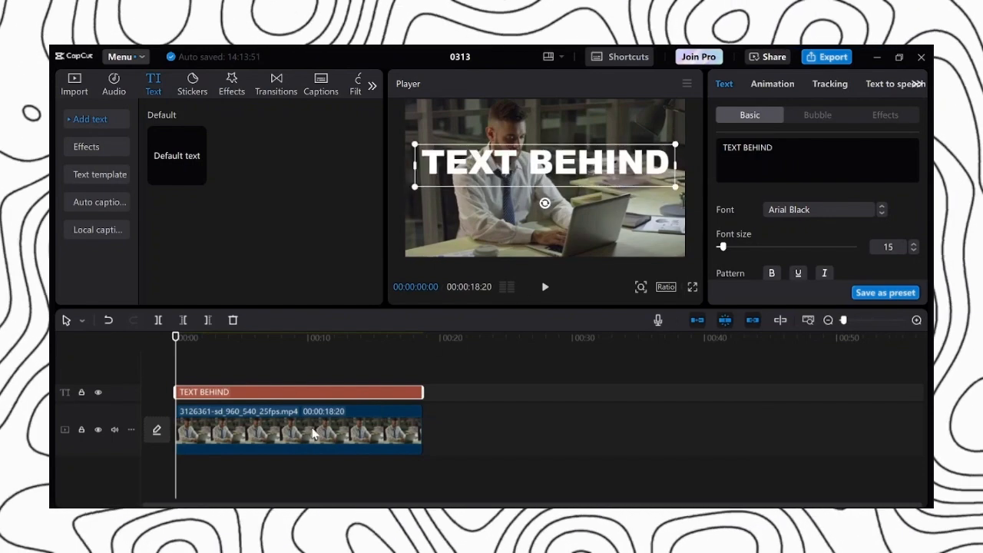
# Step: Duplicate the office video onto a track above the title and apply Auto removal to the copy's background
pyautogui.rightClick(314, 434)
pyautogui.click(347, 81)
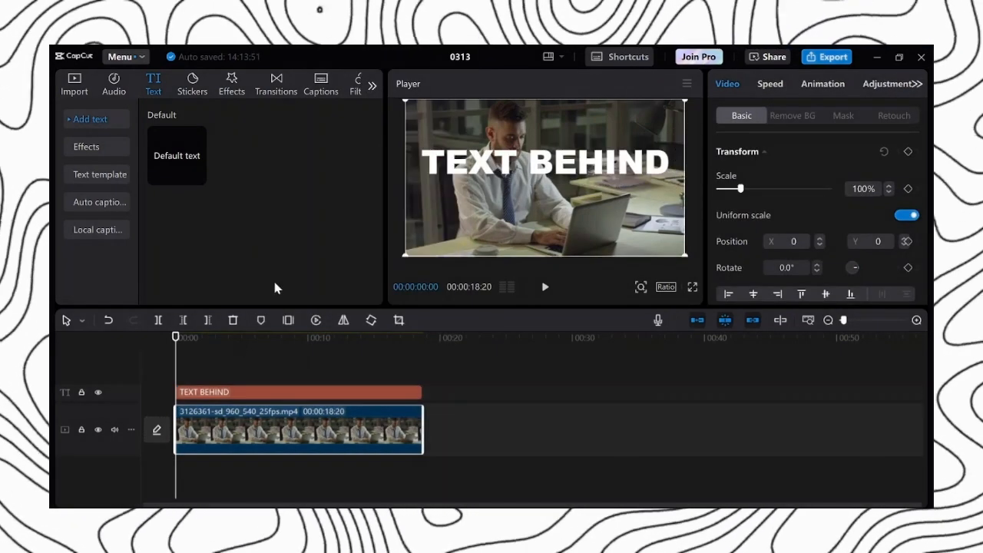
pyautogui.rightClick(198, 359)
pyautogui.click(207, 374)
pyautogui.moveTo(232, 421); pyautogui.dragTo(230, 400)
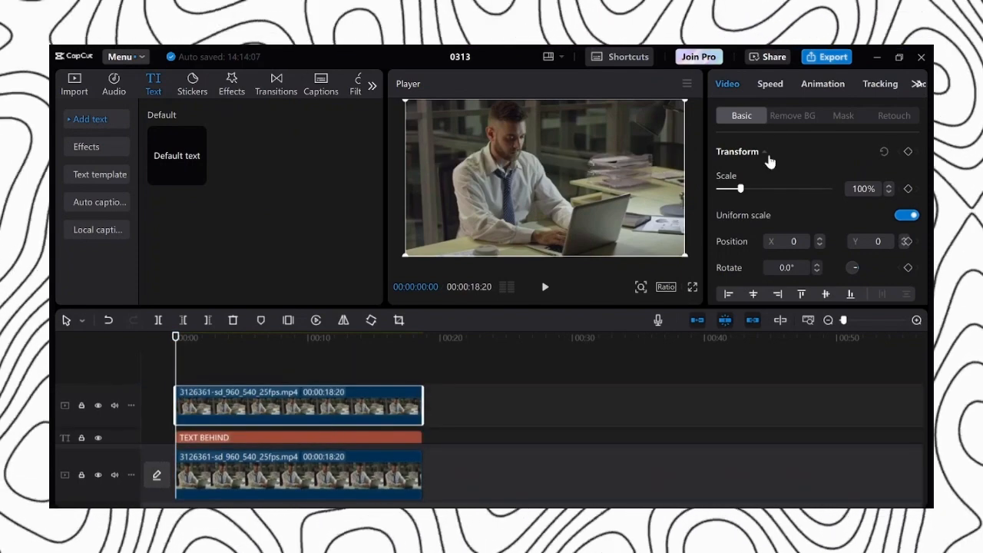
pyautogui.click(799, 116)
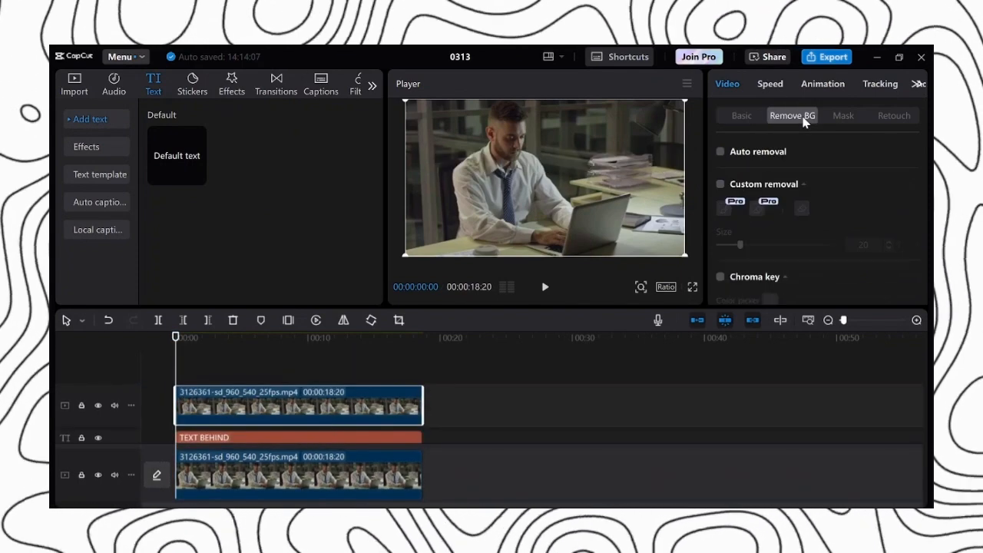
pyautogui.click(720, 153)
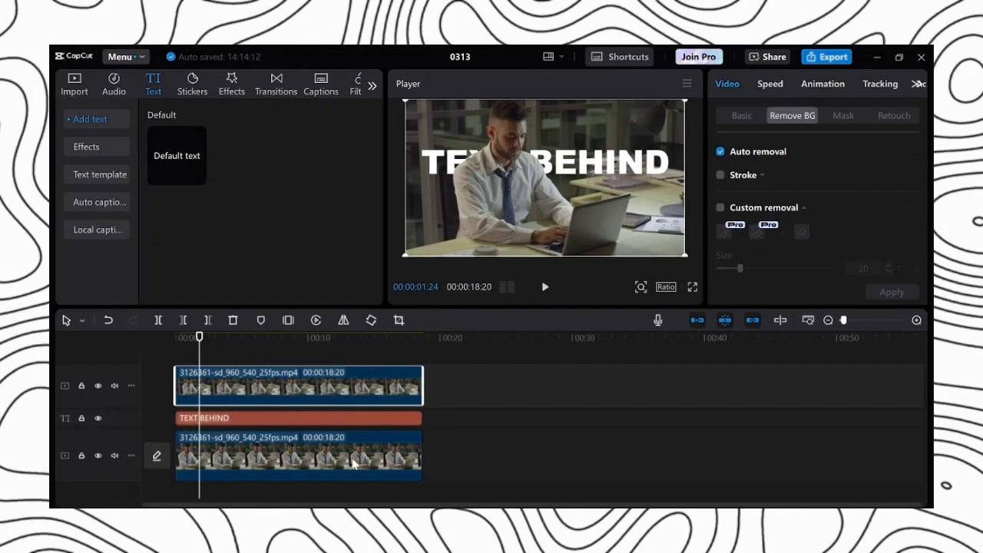
# Step: Combine both video layers and the TEXT BEHIND title into a single compound clip
pyautogui.moveTo(466, 372); pyautogui.dragTo(258, 453)
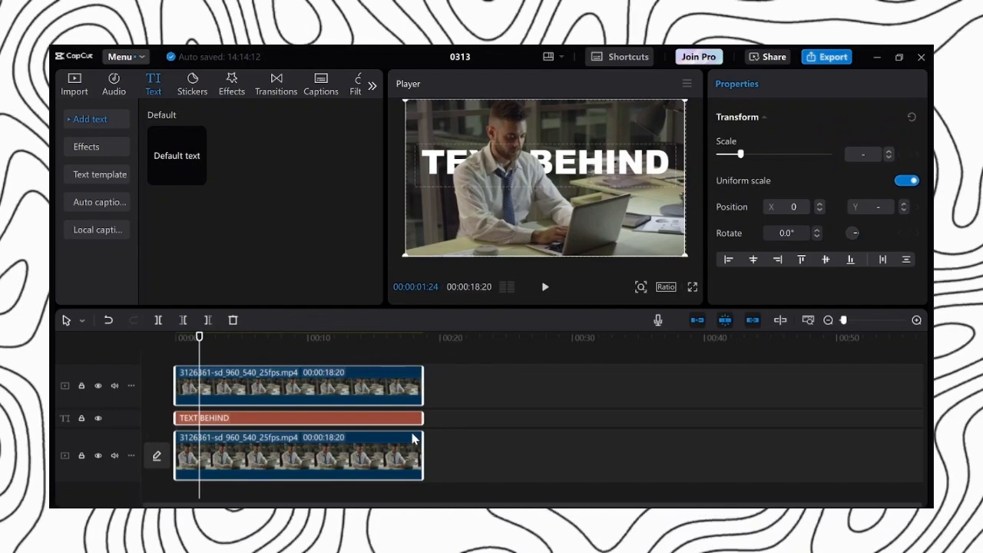
pyautogui.click(442, 396)
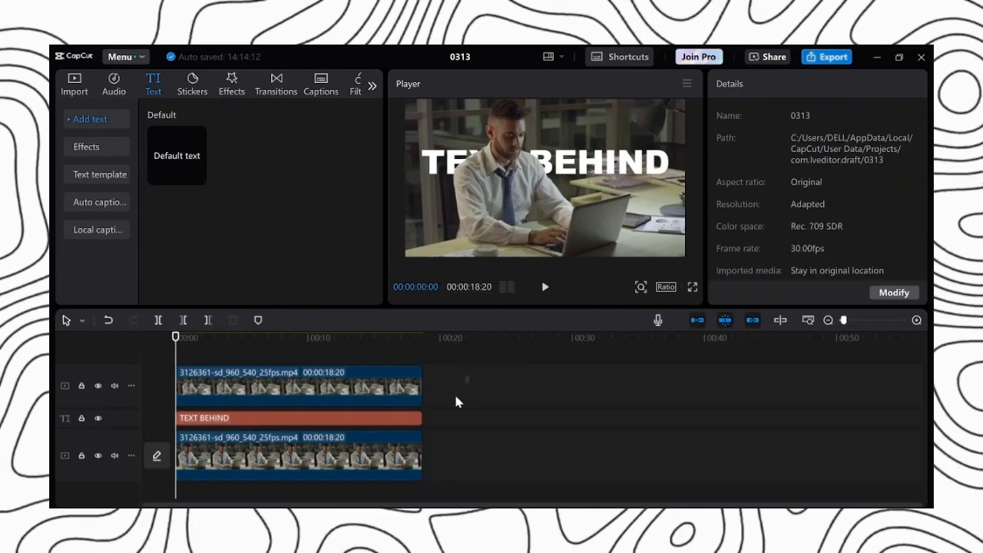
pyautogui.click(271, 470)
pyautogui.rightClick(298, 456)
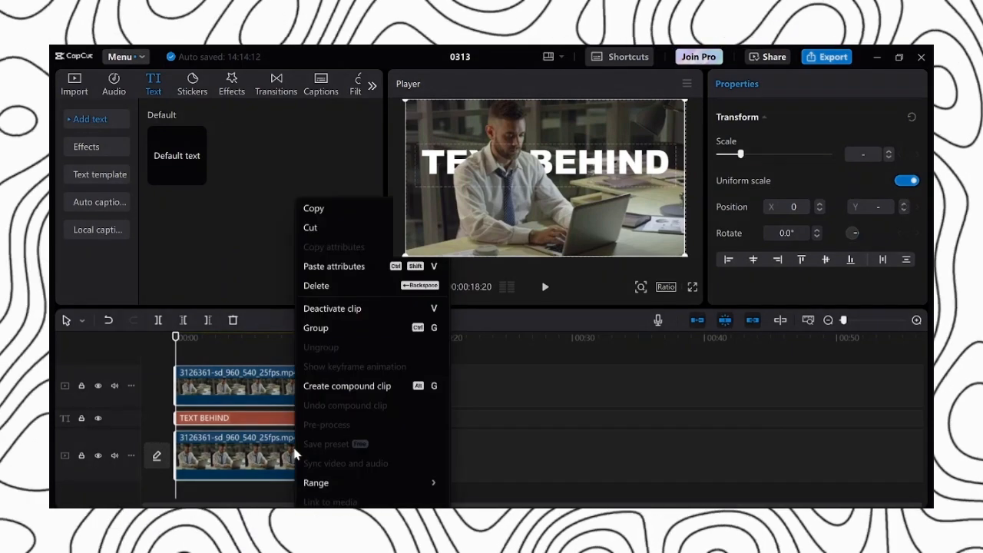
pyautogui.click(347, 387)
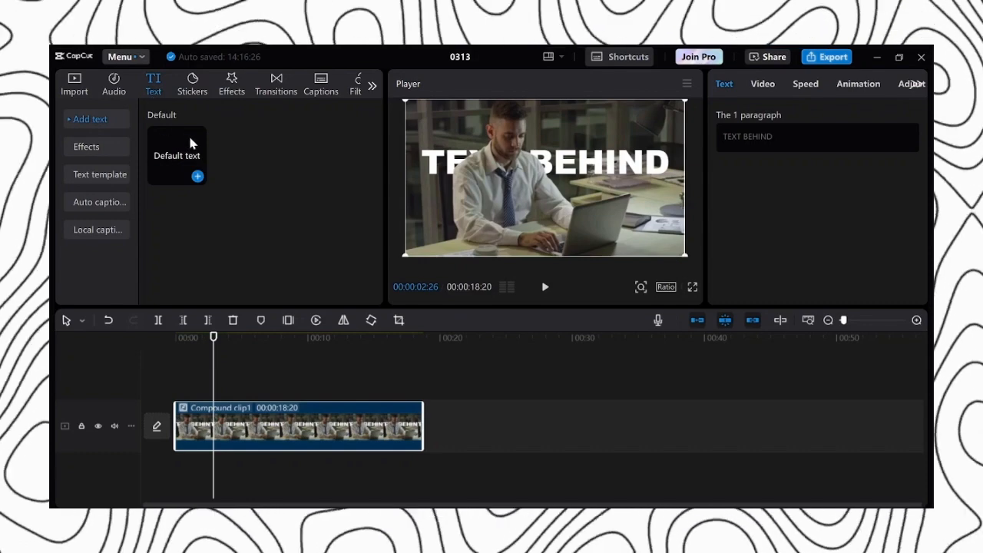
# Step: Review the draft and performance settings, including hardware encoding and proxy options, and close them without saving
pyautogui.click(143, 58)
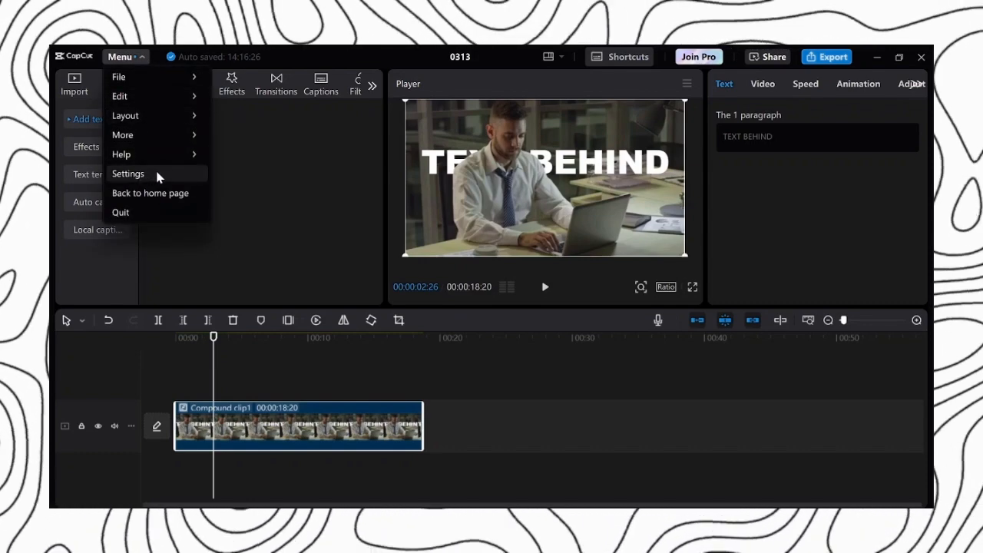
pyautogui.click(159, 175)
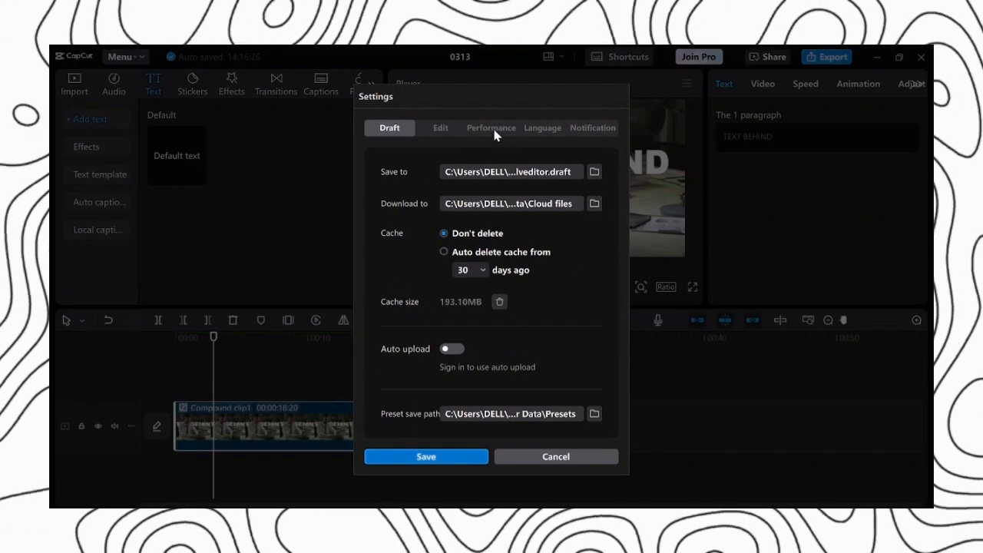
pyautogui.click(491, 128)
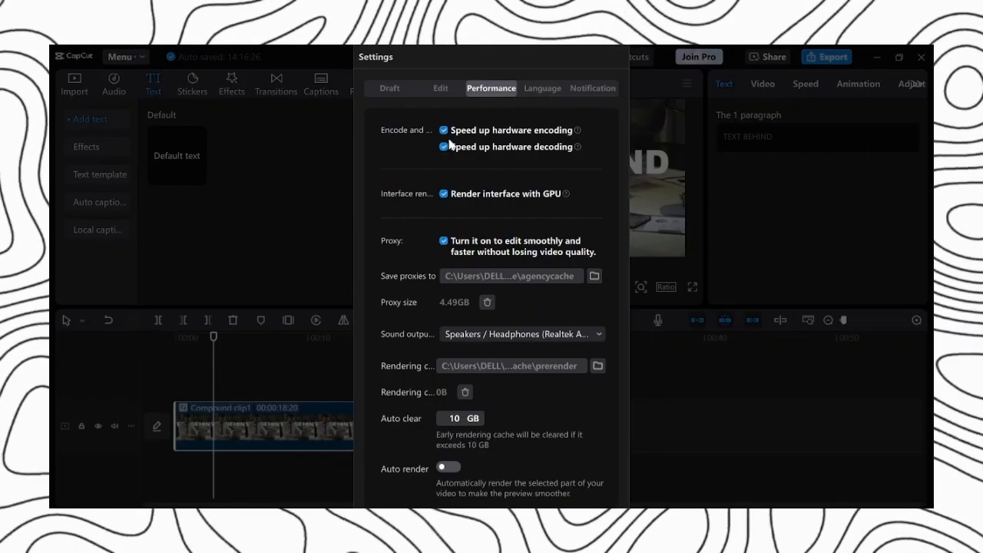
pyautogui.click(391, 86)
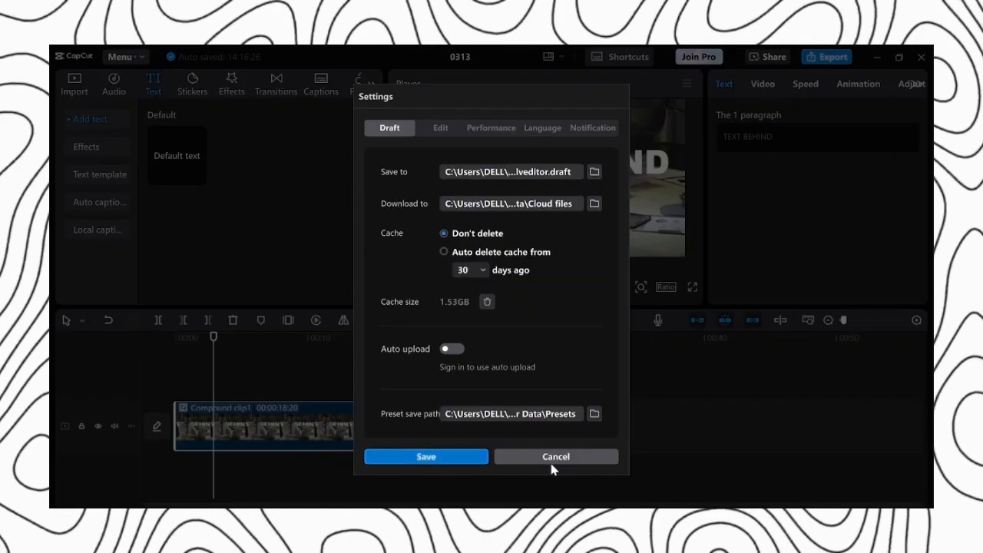
pyautogui.click(551, 460)
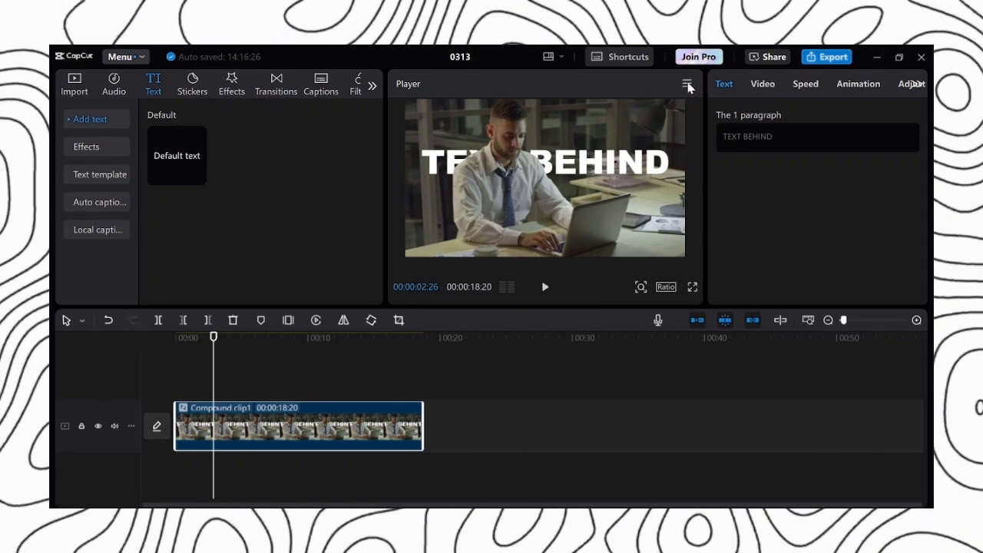
# Step: Set the player's preview mode to Best performance
pyautogui.click(689, 87)
pyautogui.moveTo(675, 146)
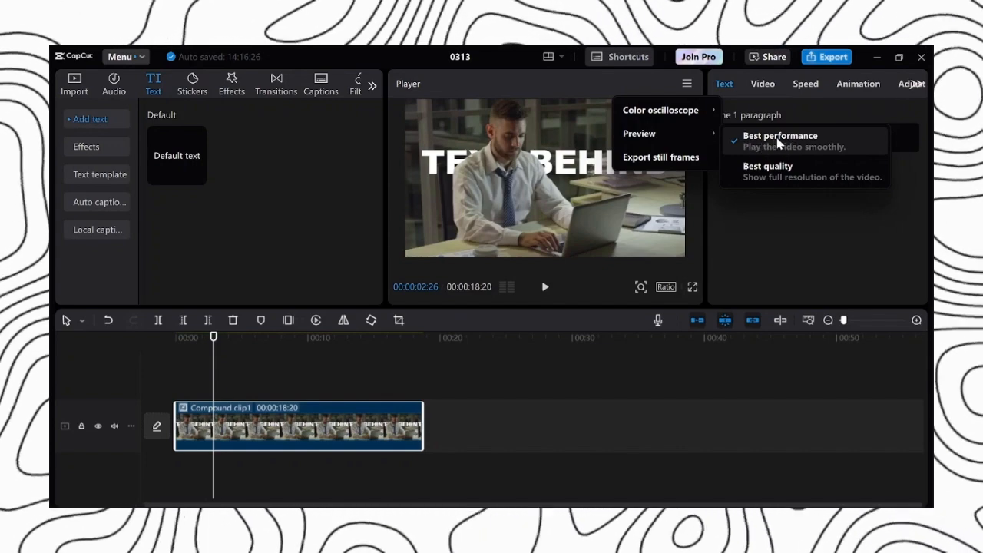
pyautogui.click(780, 141)
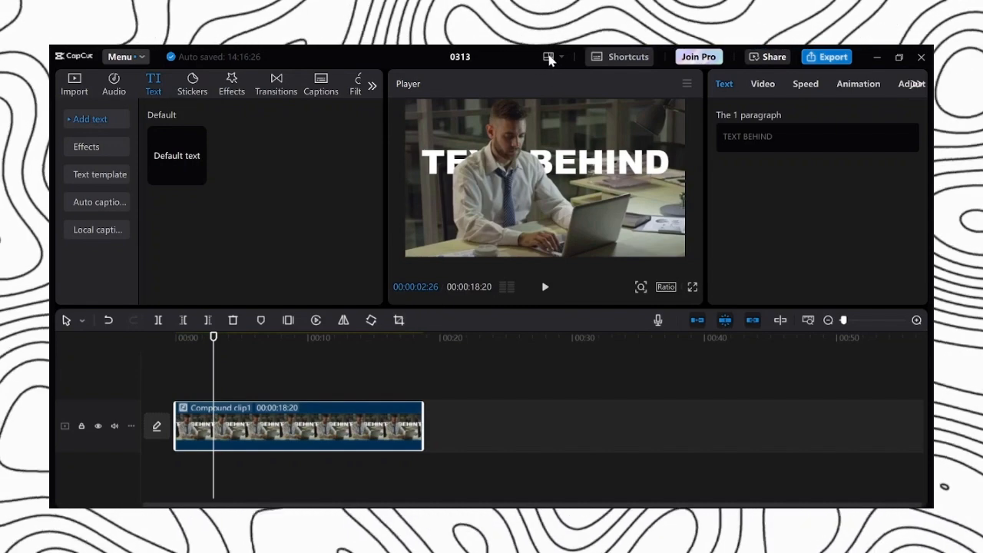
# Step: Switch the workspace layout to Media, try Vertical, and return to the Default layout
pyautogui.click(560, 55)
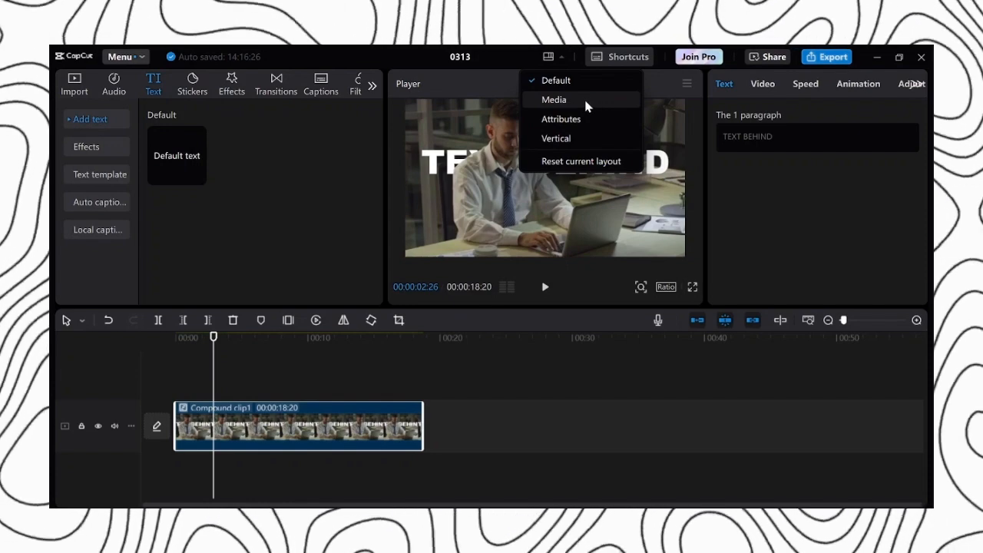
pyautogui.click(588, 103)
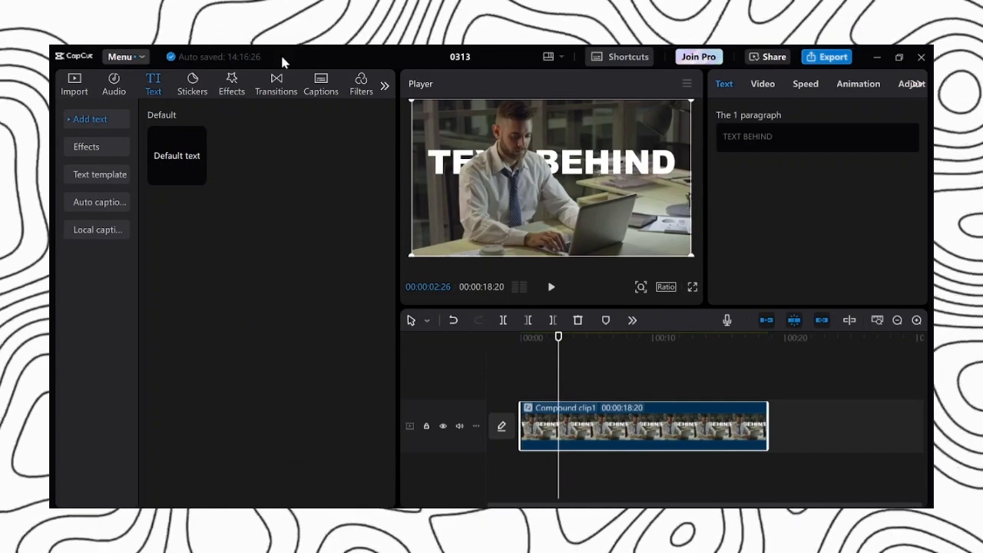
pyautogui.click(562, 51)
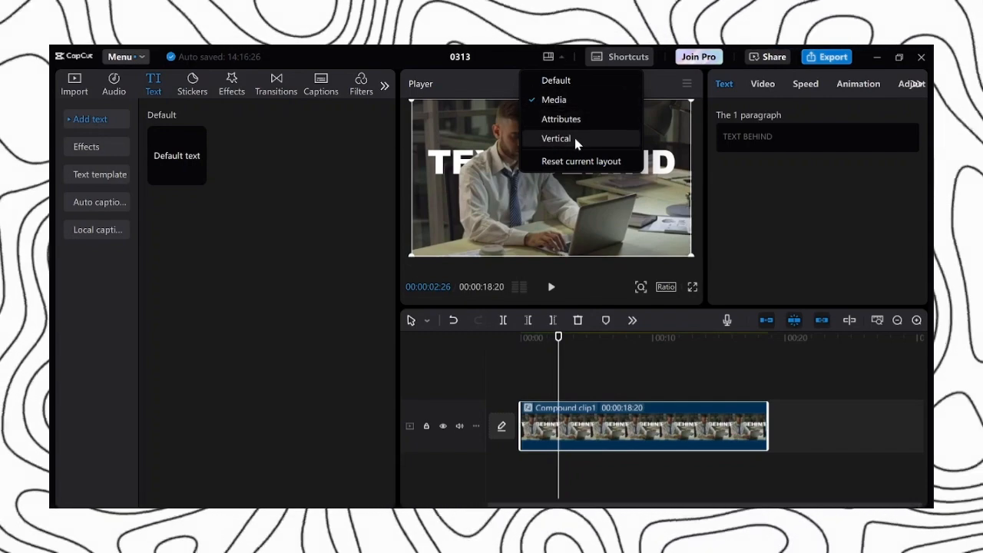
pyautogui.click(576, 139)
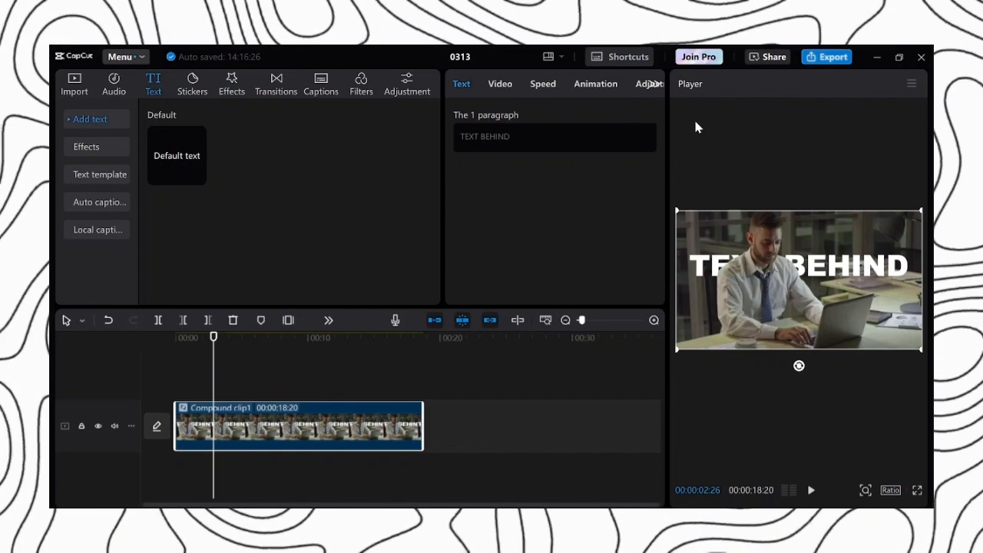
pyautogui.click(554, 56)
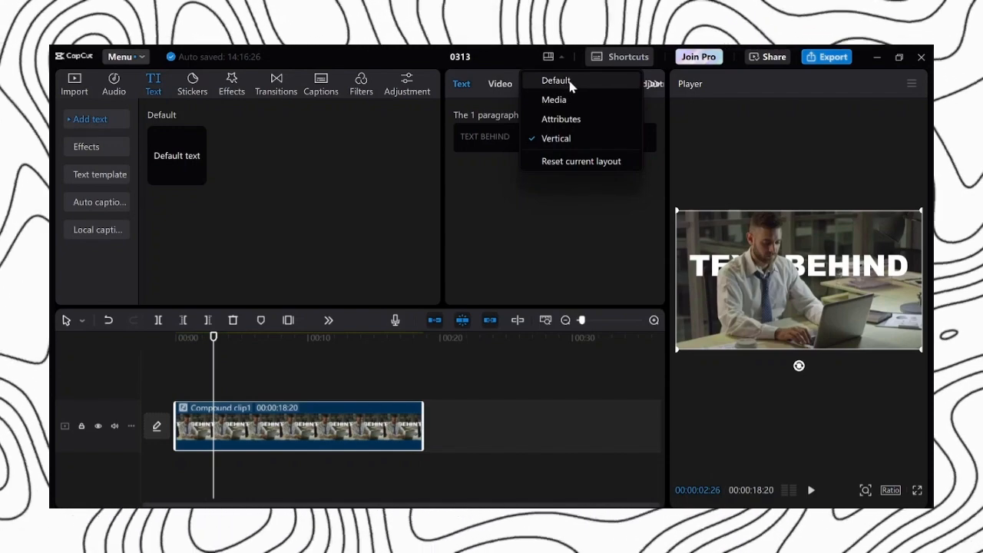
pyautogui.click(566, 83)
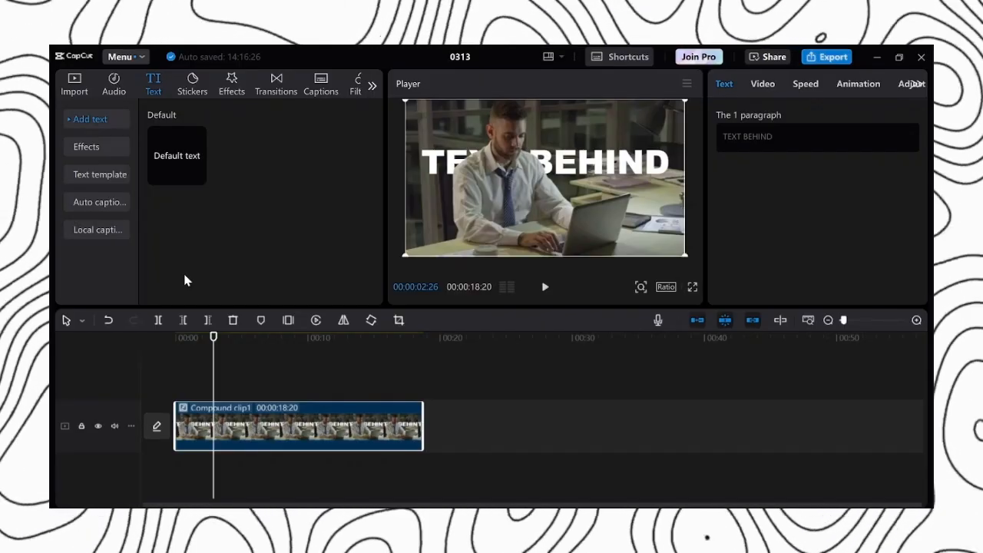
# Step: Add a default text layer spanning the whole compound clip and word it "kindly subscribe, like and turn on the notification bell."
pyautogui.click(197, 178)
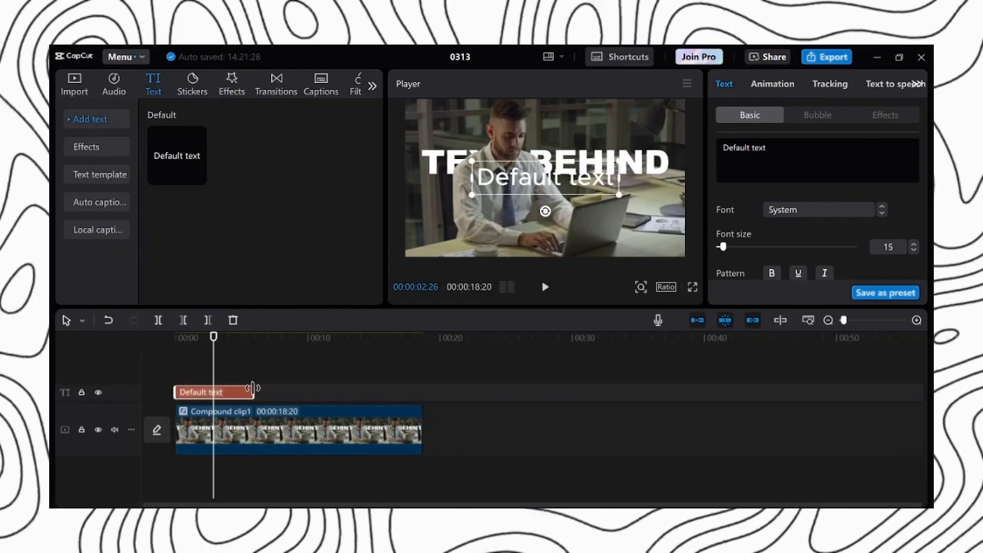
pyautogui.moveTo(253, 387); pyautogui.dragTo(424, 392)
pyautogui.tripleClick(744, 147)
pyautogui.write('ki')
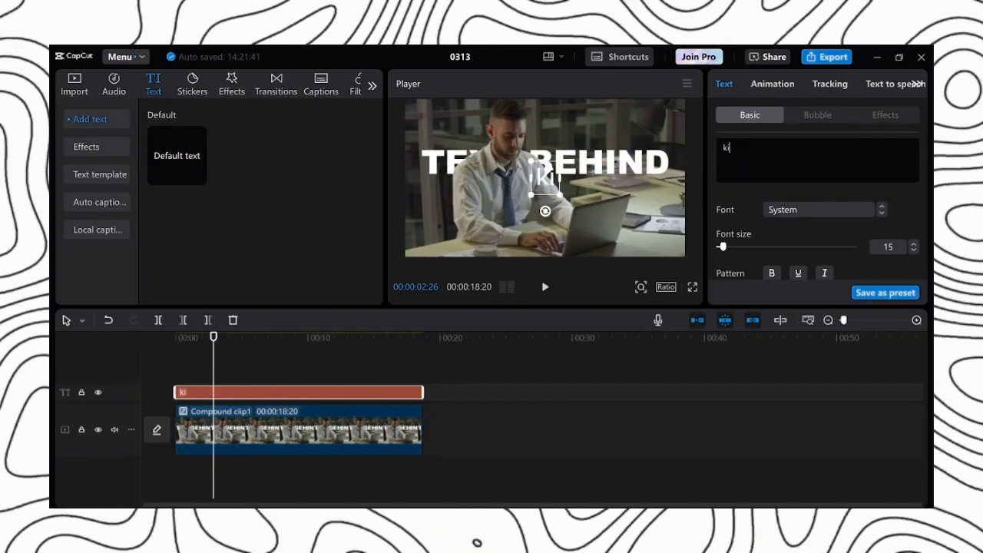
pyautogui.write('ndly subscribe, like and turn on the notification bell.')
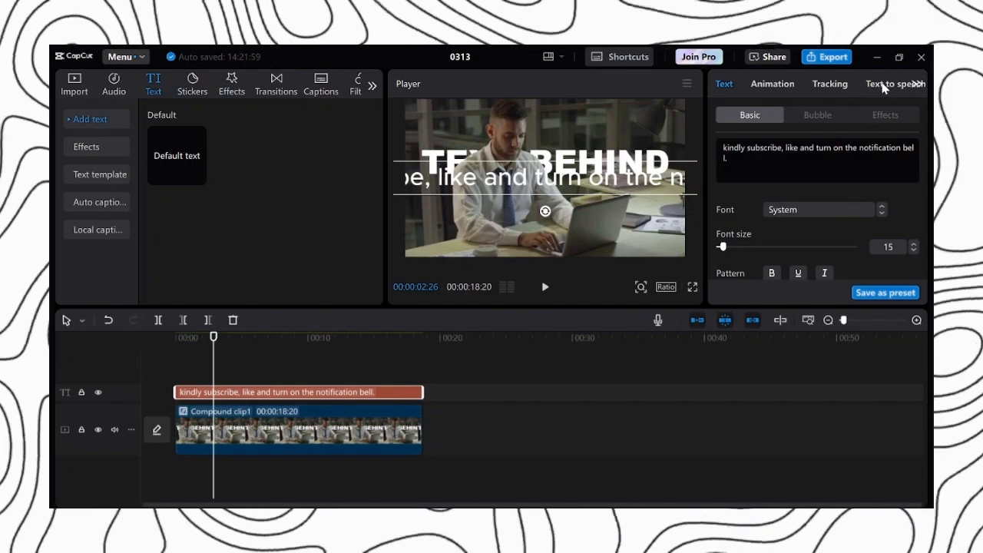
# Step: Browse the text-to-speech voices and generate speech from the subscribe text with the English Professional Male voice
pyautogui.click(883, 85)
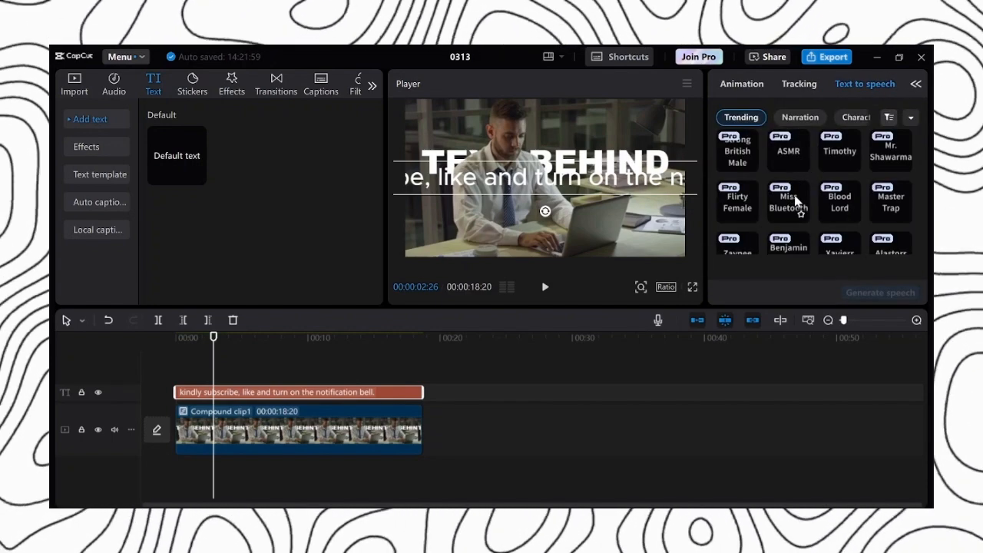
pyautogui.scroll(-10, 803, 196)
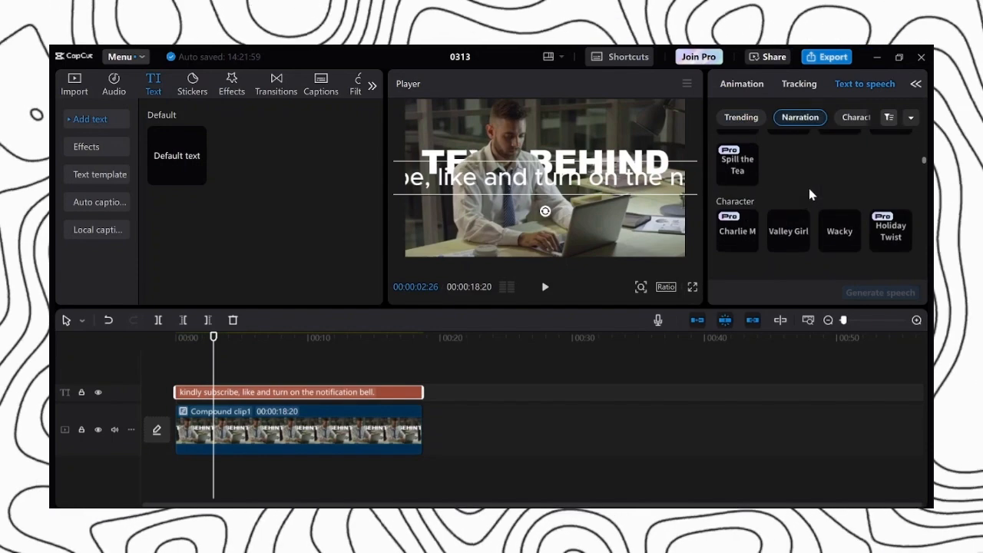
pyautogui.scroll(-3, 809, 187)
pyautogui.scroll(3, 809, 188)
pyautogui.scroll(-1, 801, 181)
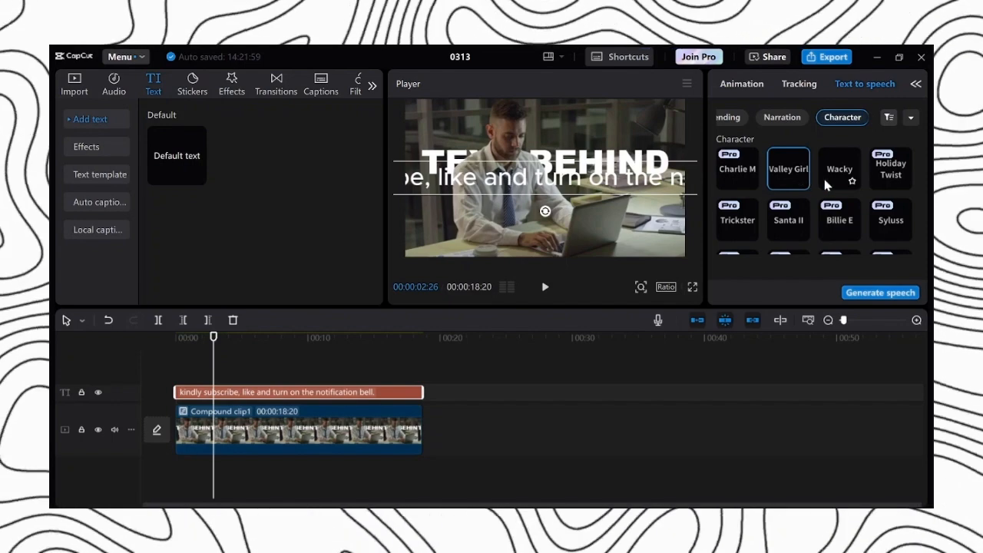
pyautogui.scroll(-5, 814, 176)
pyautogui.scroll(-8, 805, 165)
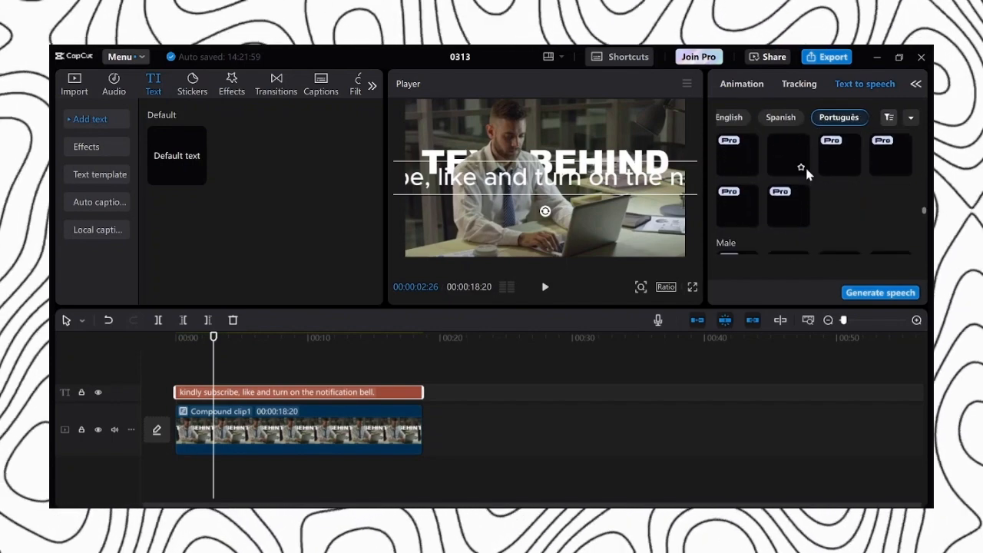
pyautogui.scroll(3, 805, 175)
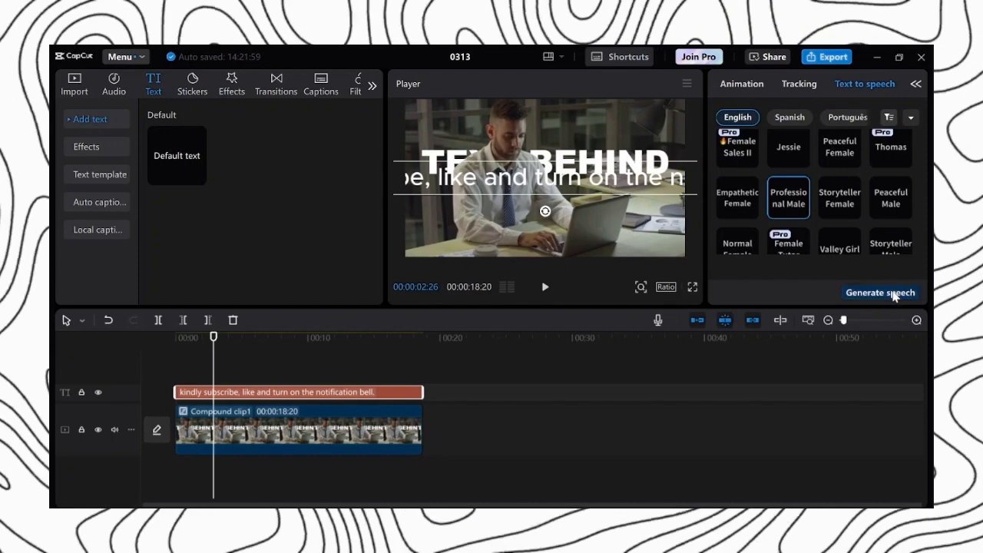
pyautogui.click(894, 293)
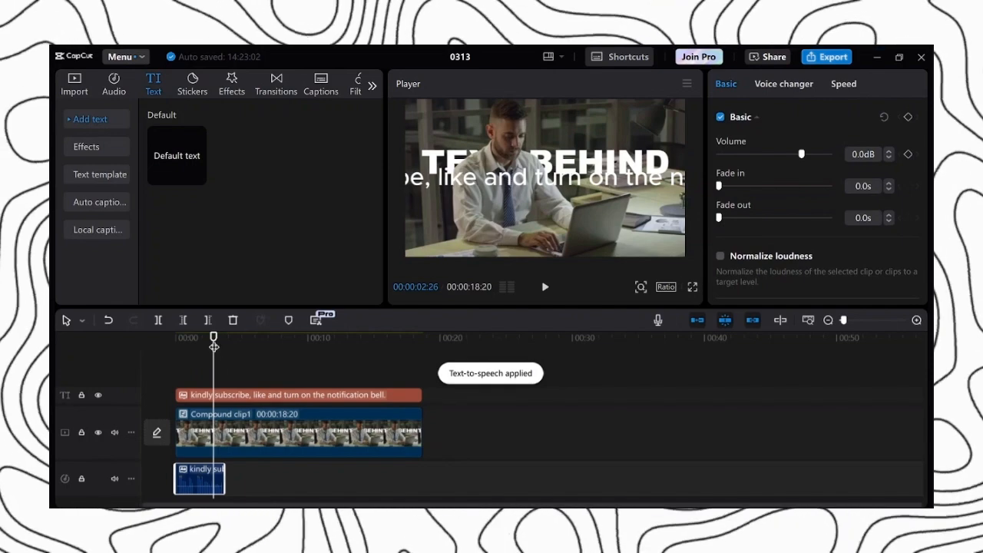
# Step: Play the generated speech from the start of the timeline and return the playhead to the beginning
pyautogui.moveTo(213, 347); pyautogui.dragTo(158, 345)
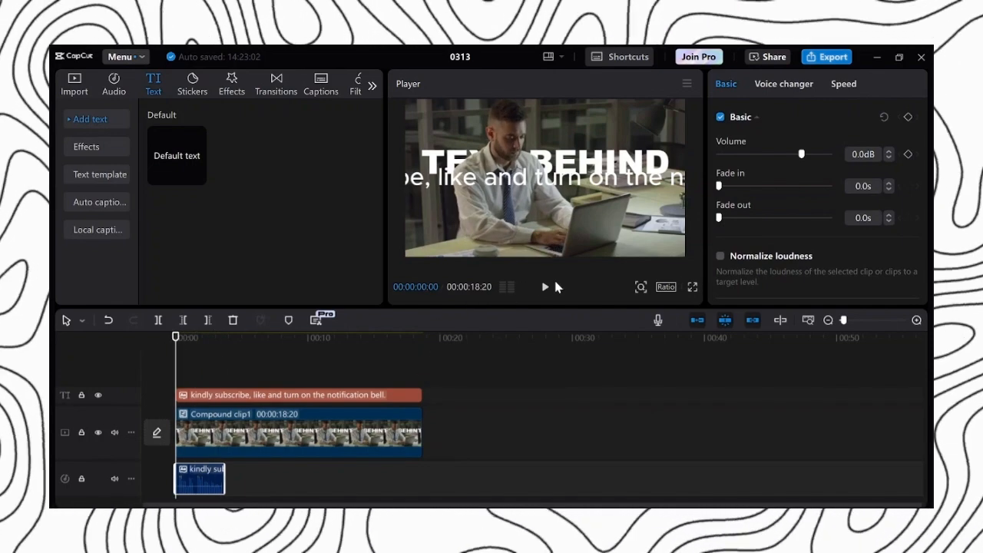
pyautogui.click(545, 287)
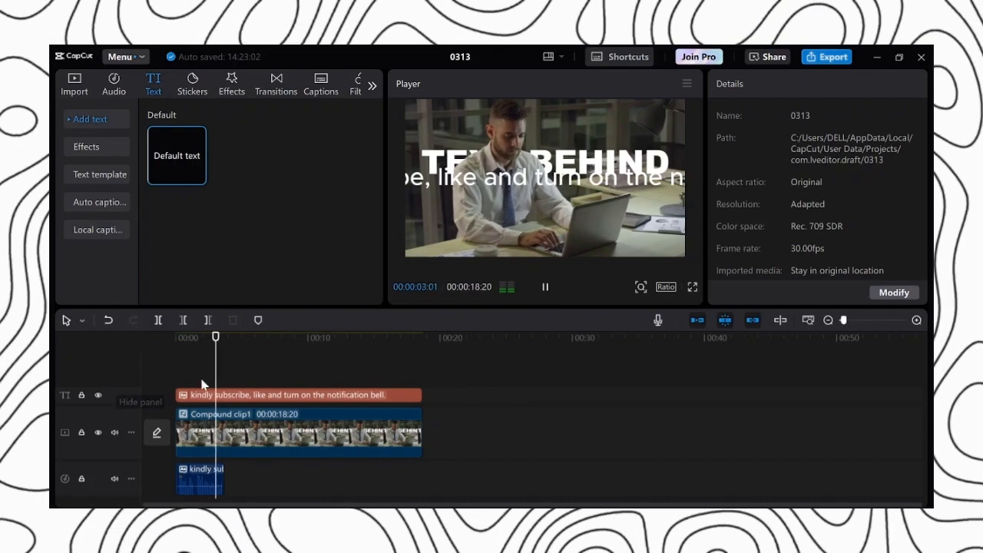
pyautogui.press('space')
pyautogui.press('Home')
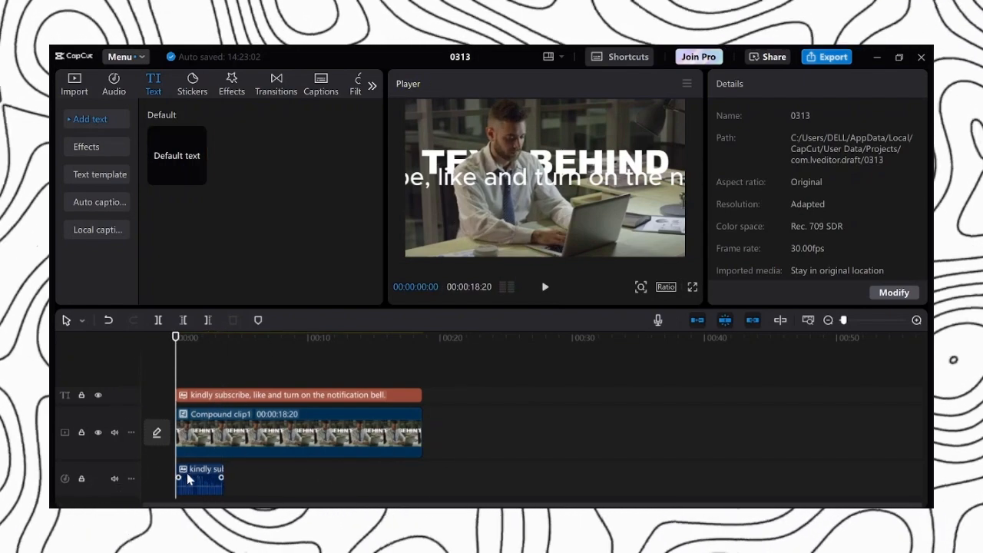
# Step: Adjust the speech clip's volume, fade-in and fade-out, and delete the subscribe text layer from the timeline
pyautogui.click(203, 474)
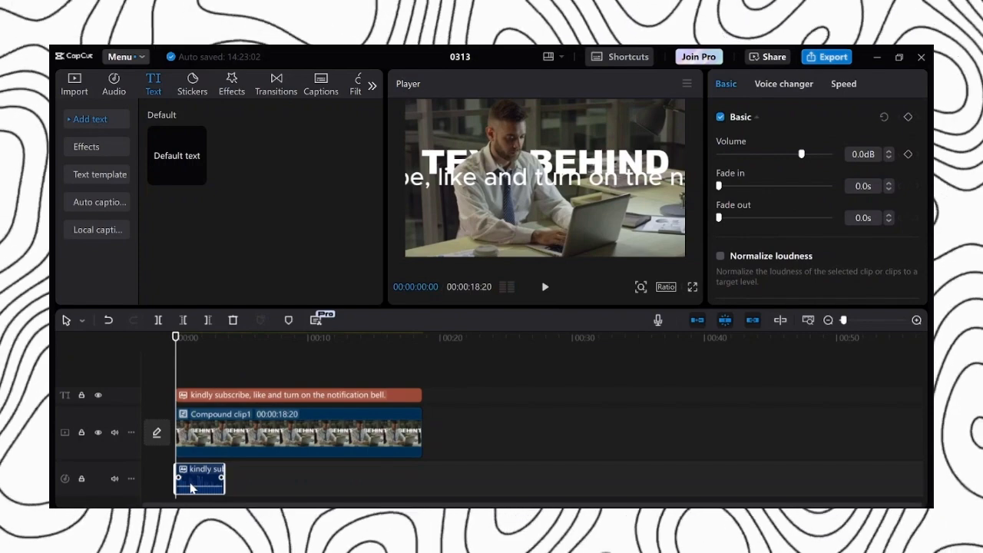
pyautogui.moveTo(803, 154)
pyautogui.mouseDown()
pyautogui.moveTo(783, 158)
pyautogui.moveTo(801, 155)
pyautogui.mouseUp()
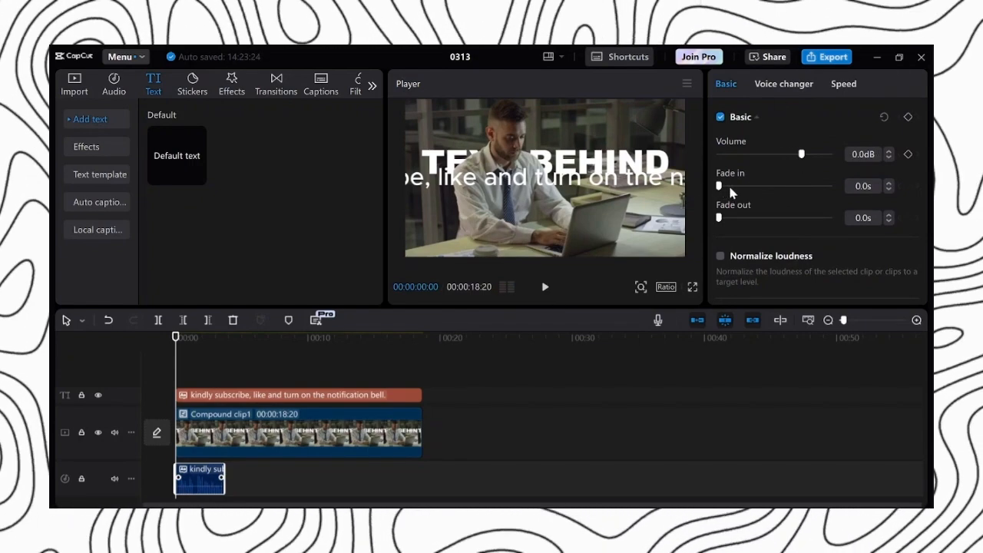
pyautogui.moveTo(730, 187); pyautogui.dragTo(745, 186)
pyautogui.moveTo(719, 218); pyautogui.dragTo(739, 219)
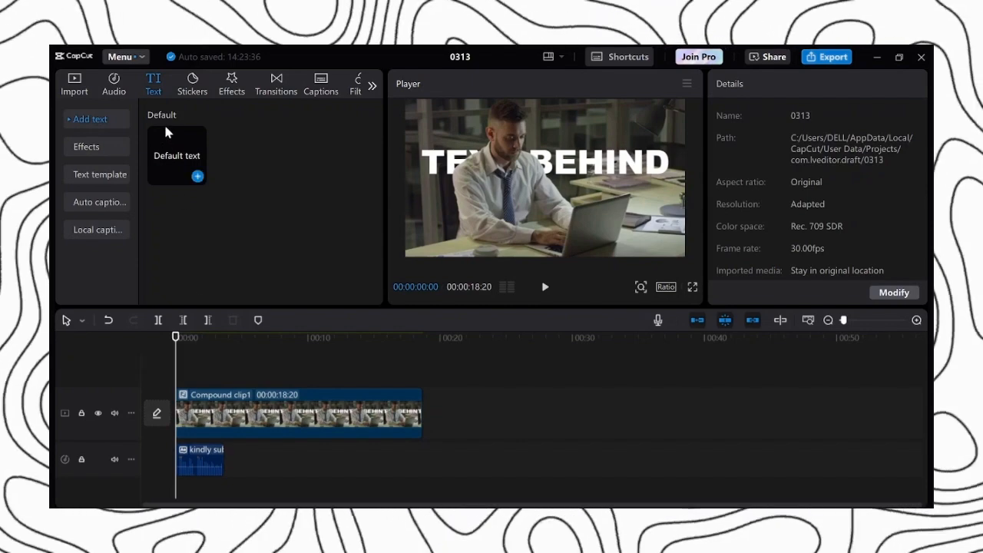
# Step: Generate auto captions for the timeline's speech with English as the spoken language
pyautogui.click(320, 85)
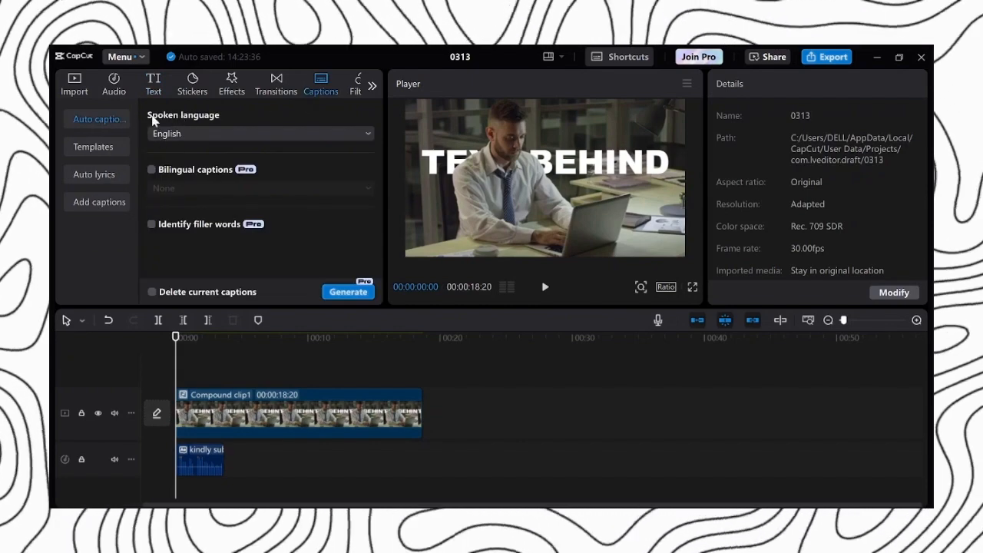
pyautogui.click(202, 133)
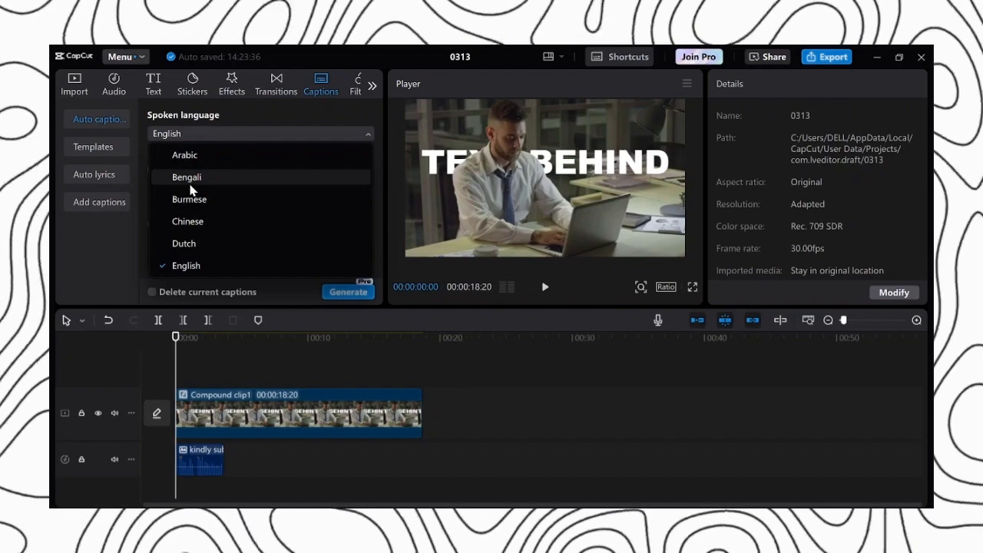
pyautogui.click(194, 266)
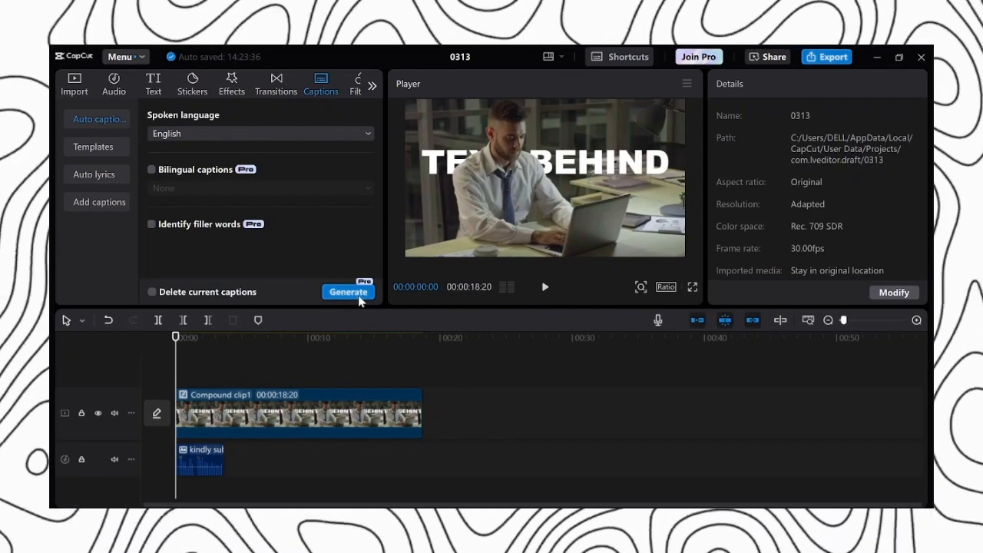
pyautogui.click(343, 296)
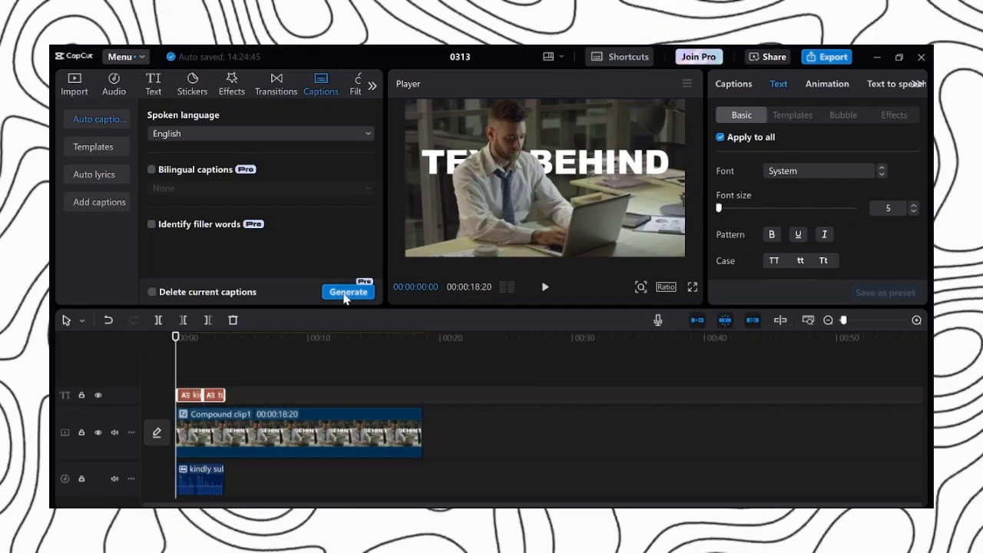
# Step: Set the generated captions' font to Segoe UI Black and move them slightly higher in the frame
pyautogui.click(189, 395)
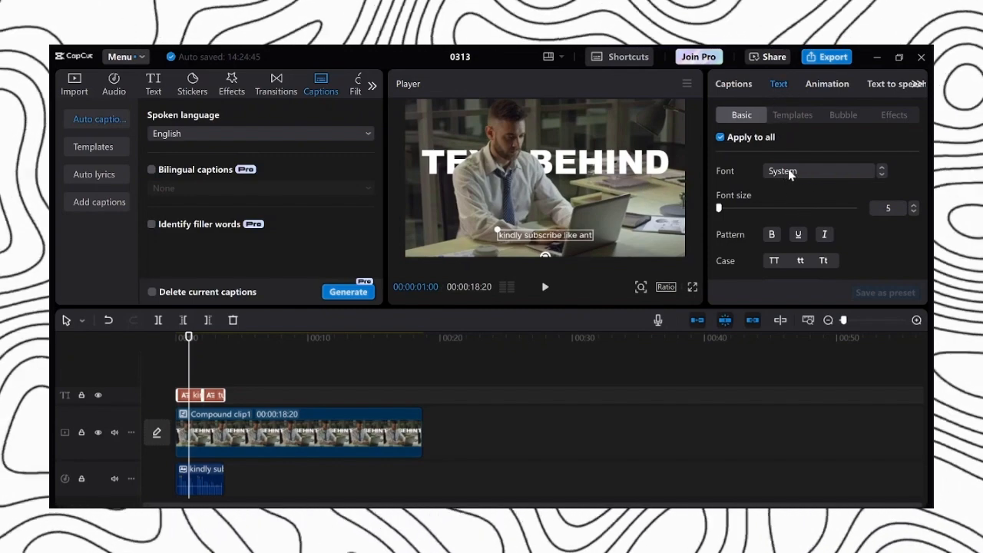
pyautogui.click(791, 172)
pyautogui.scroll(2, 819, 196)
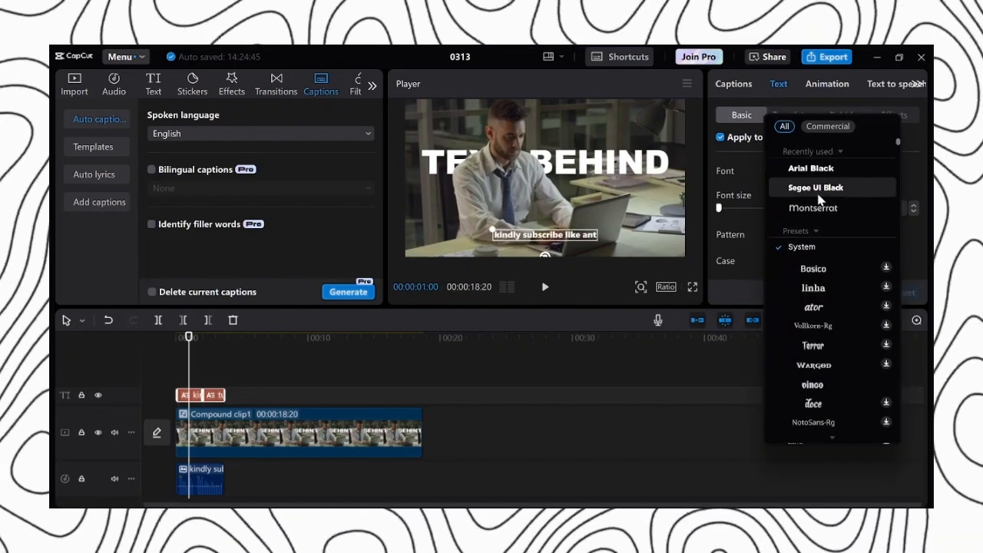
pyautogui.click(816, 188)
pyautogui.moveTo(546, 234); pyautogui.dragTo(576, 254)
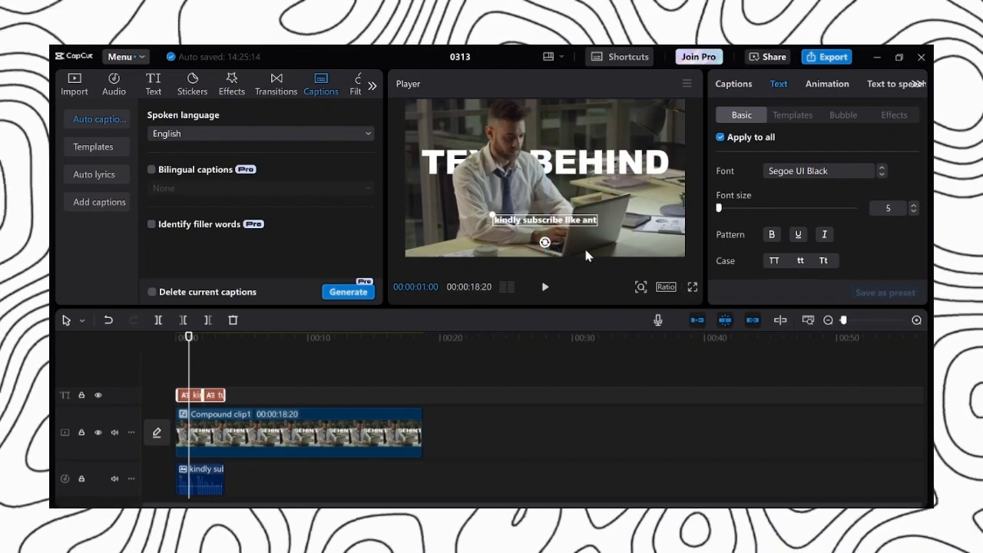
# Step: Apply the free purple-highlight Bord…up II caption animation to the captions and open the caption list
pyautogui.click(816, 84)
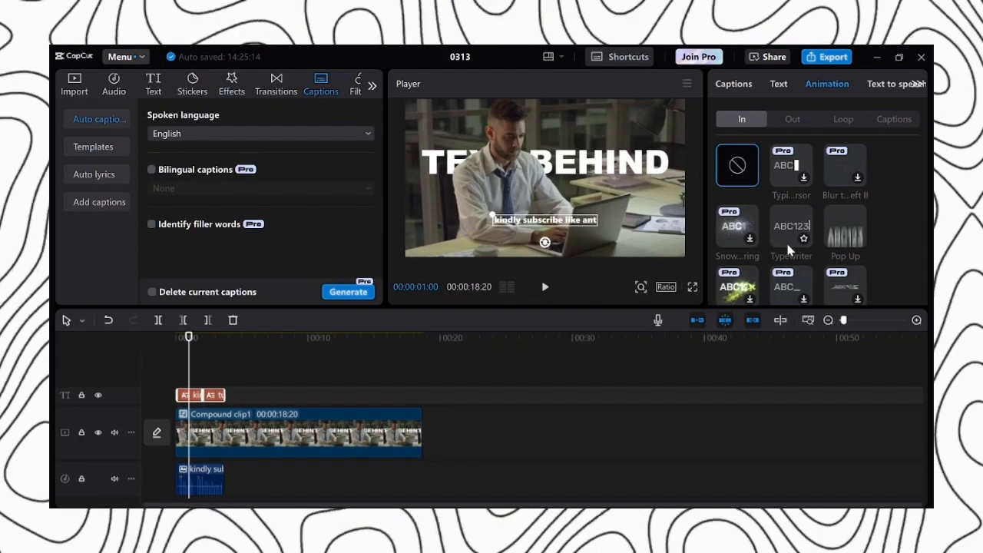
pyautogui.click(897, 119)
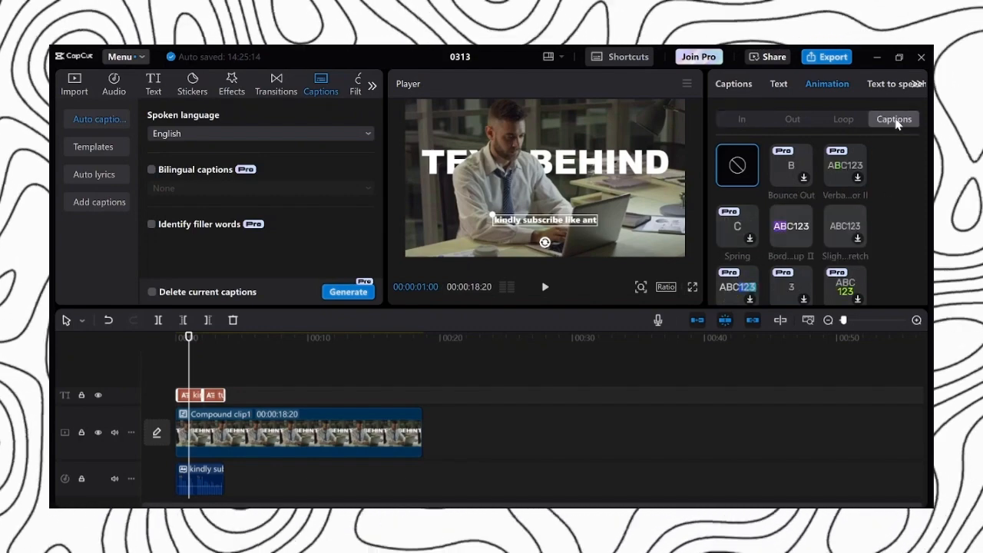
pyautogui.click(791, 226)
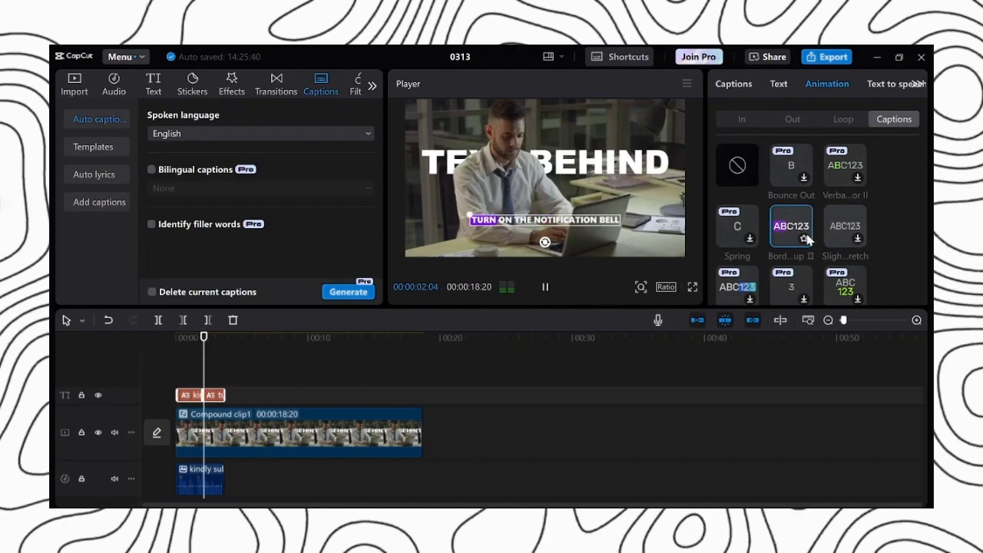
pyautogui.scroll(-3, 816, 232)
pyautogui.scroll(3, 799, 222)
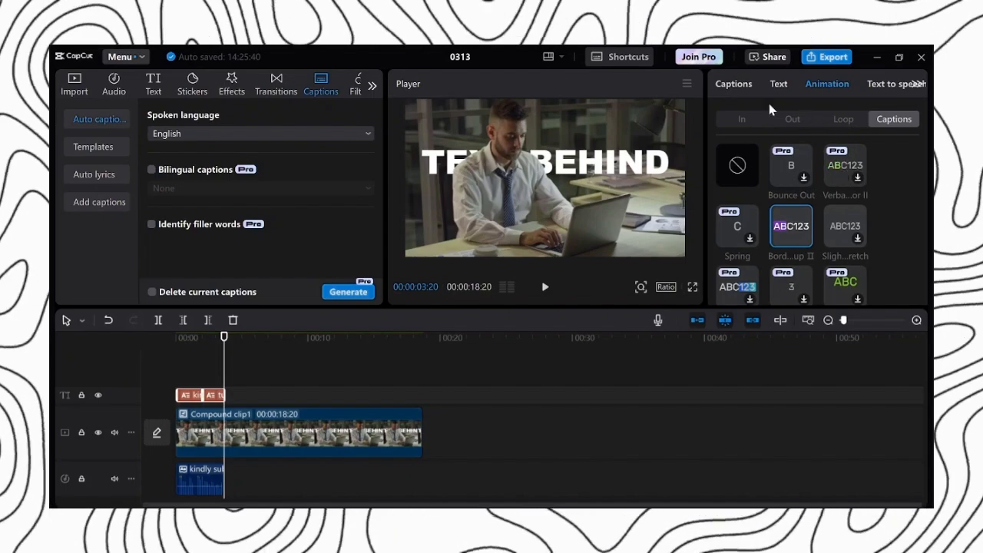
pyautogui.click(740, 85)
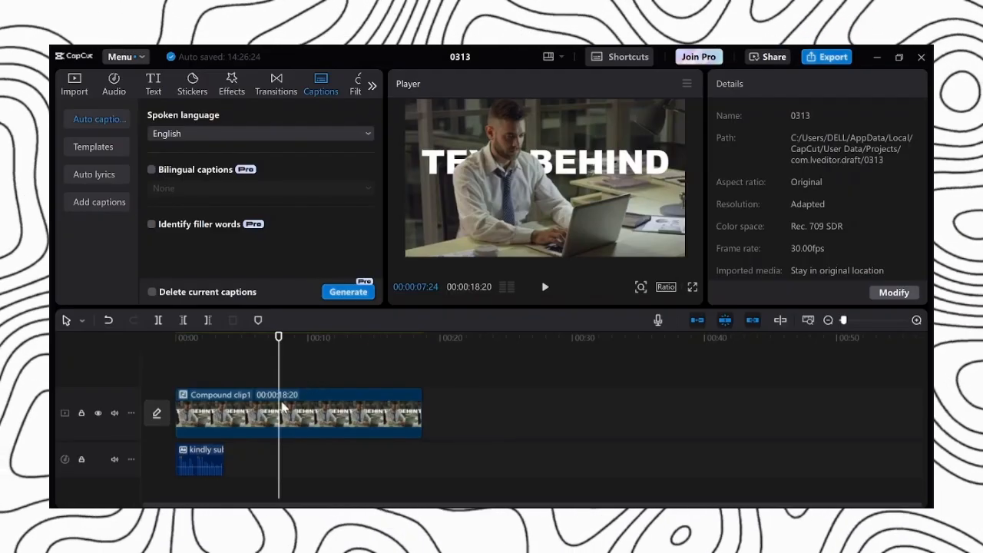
# Step: Apply the Energetic voice filter to the speech clip, return the playhead to the start, and browse the other voice filters
pyautogui.click(217, 449)
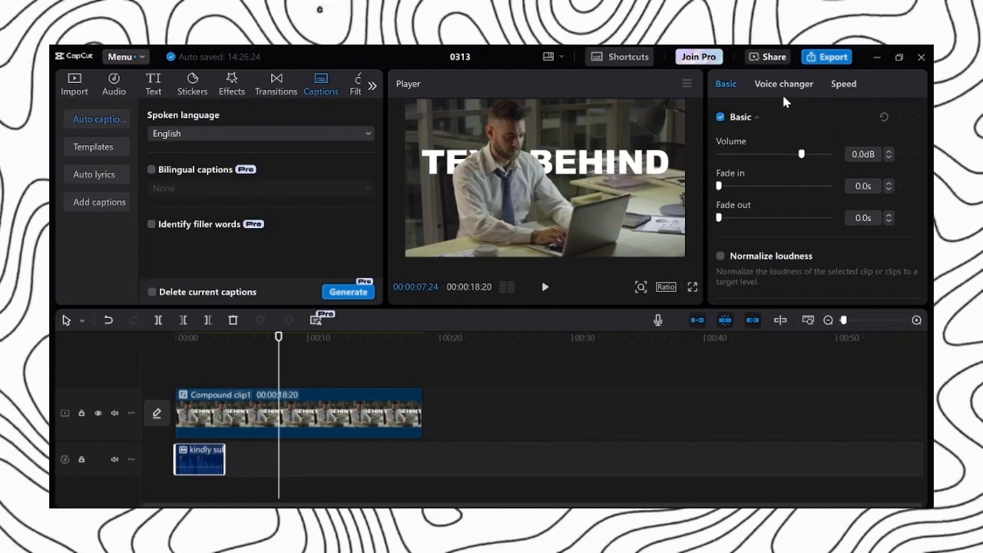
pyautogui.click(795, 87)
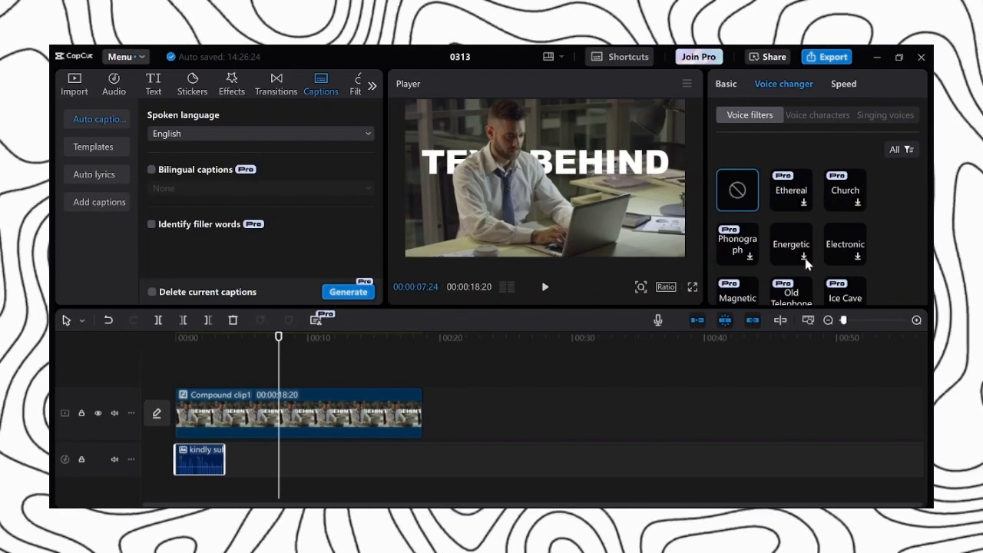
pyautogui.click(807, 264)
pyautogui.moveTo(279, 364); pyautogui.dragTo(164, 364)
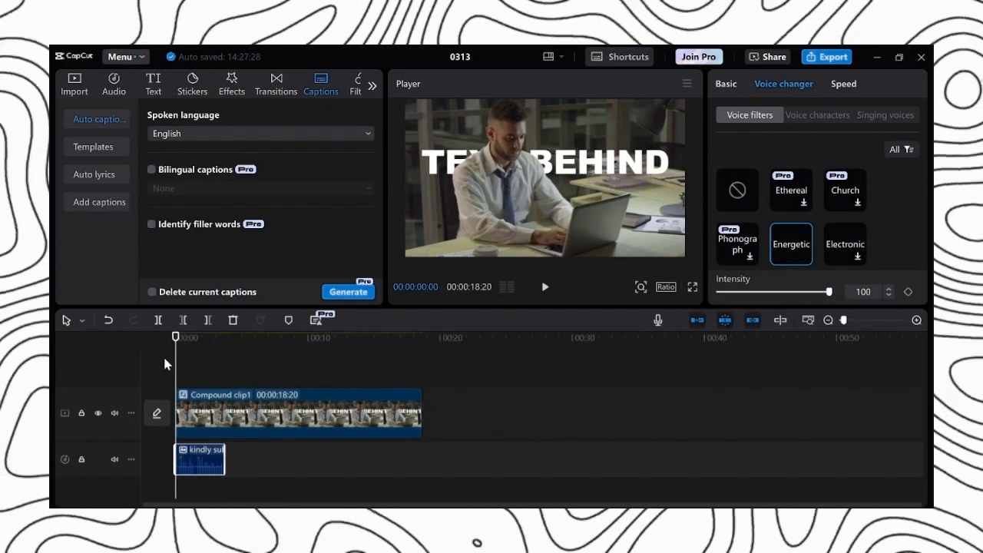
pyautogui.scroll(-8, 788, 234)
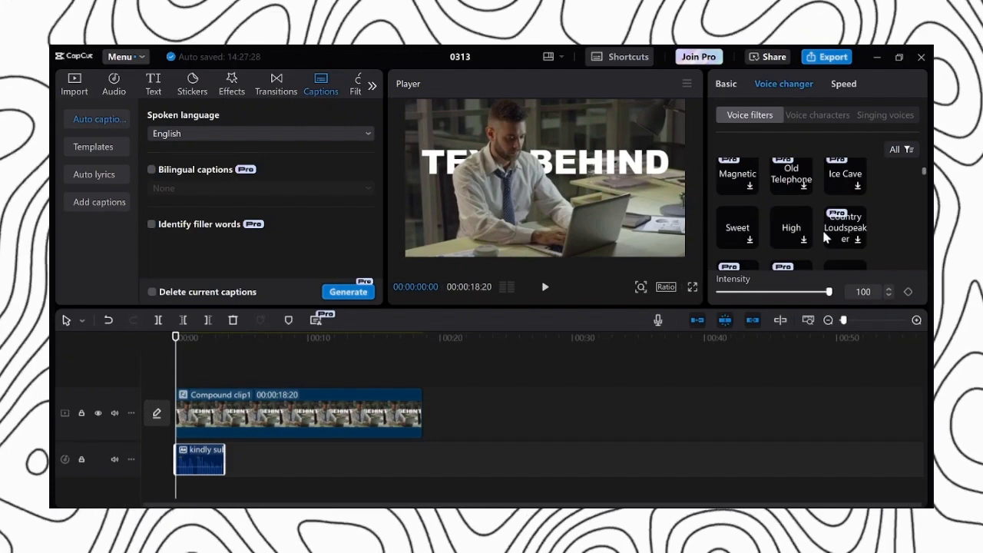
pyautogui.scroll(-3, 787, 234)
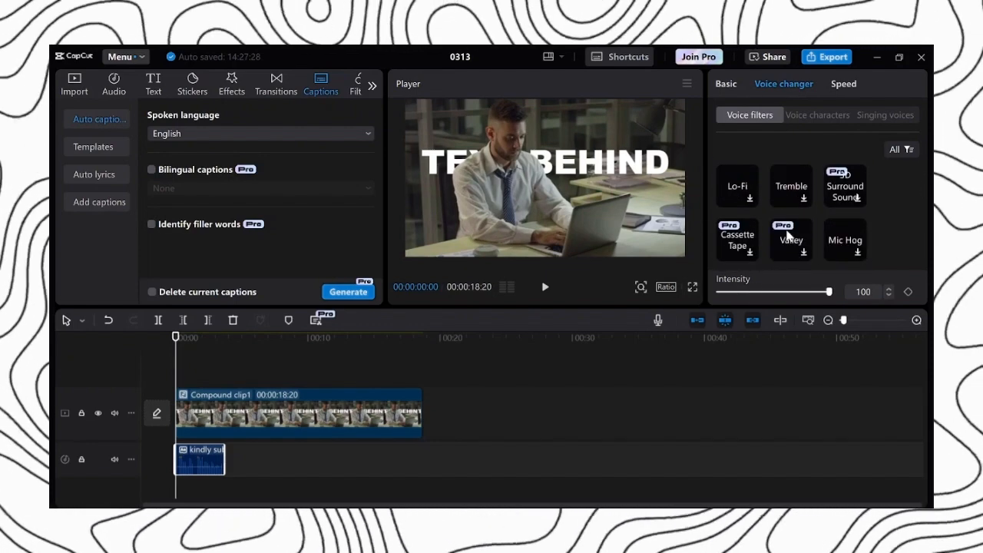
pyautogui.scroll(5, 784, 223)
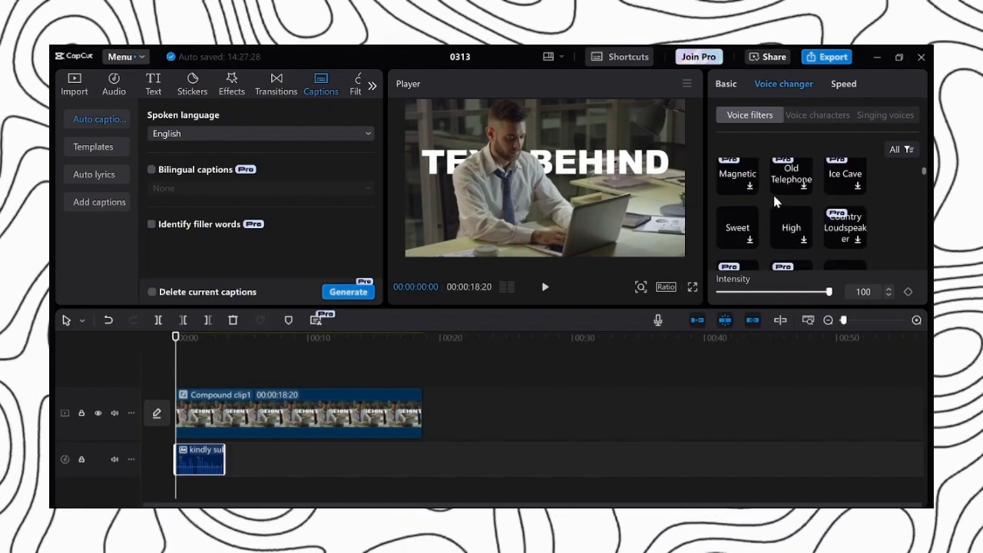
pyautogui.scroll(3, 778, 206)
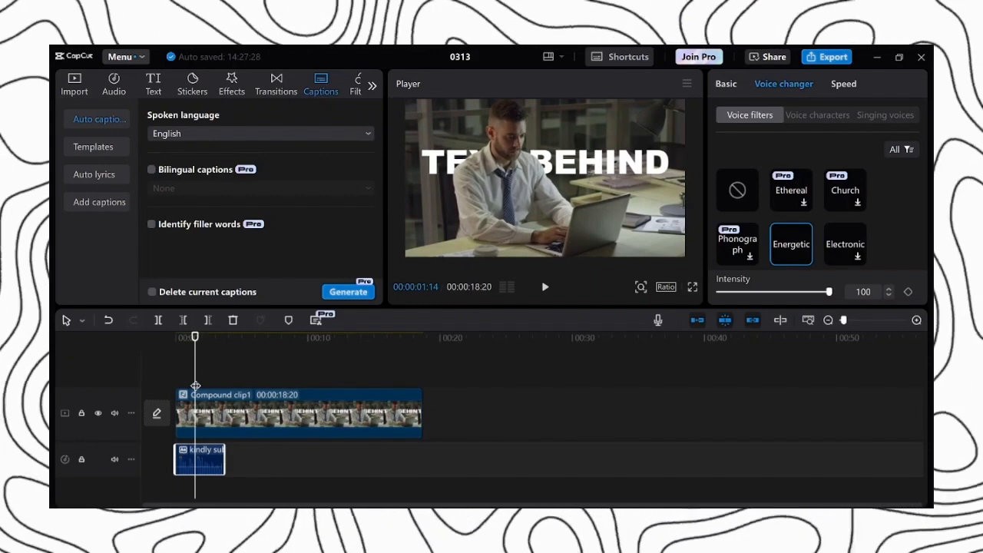
# Step: Split the compound clip into ten segments with the Split tool and preview axis, switching back to Select and turning the preview axis off
pyautogui.moveTo(196, 355); pyautogui.dragTo(209, 367)
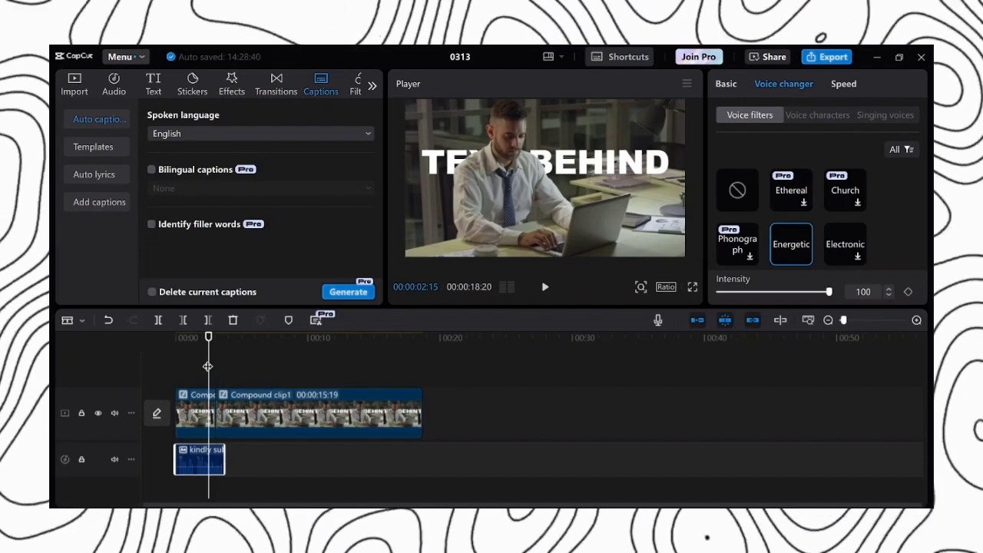
pyautogui.click(210, 378)
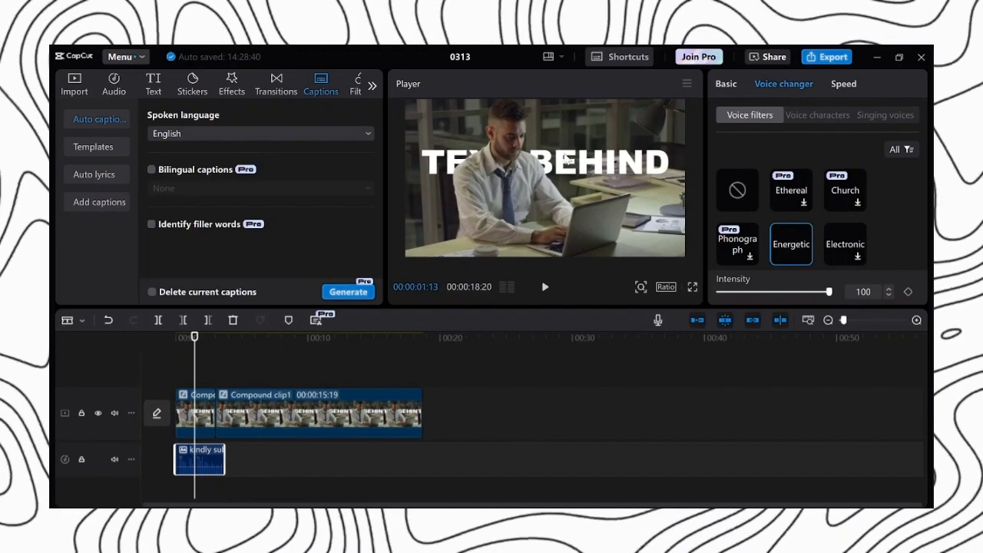
pyautogui.click(245, 409)
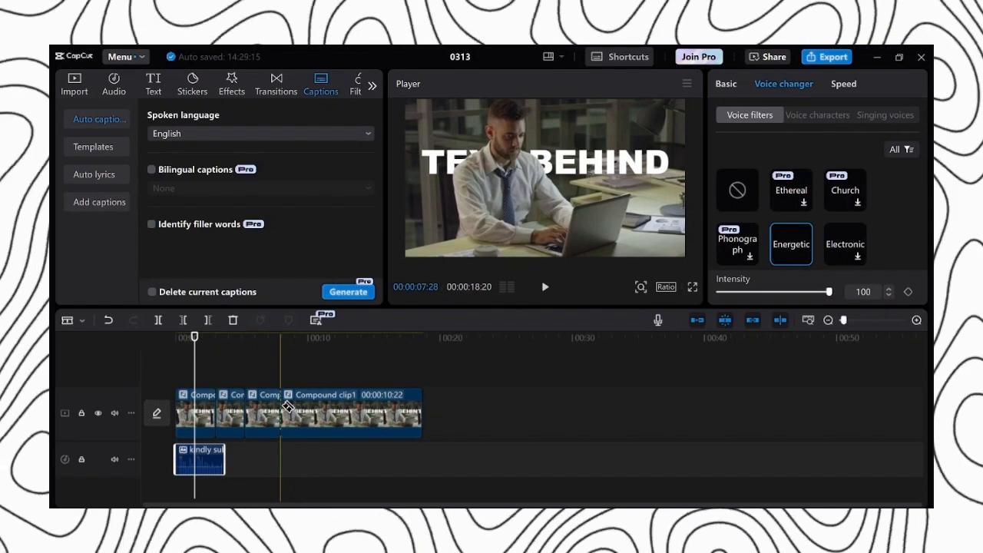
pyautogui.moveTo(192, 354); pyautogui.dragTo(208, 354)
pyautogui.click(310, 410)
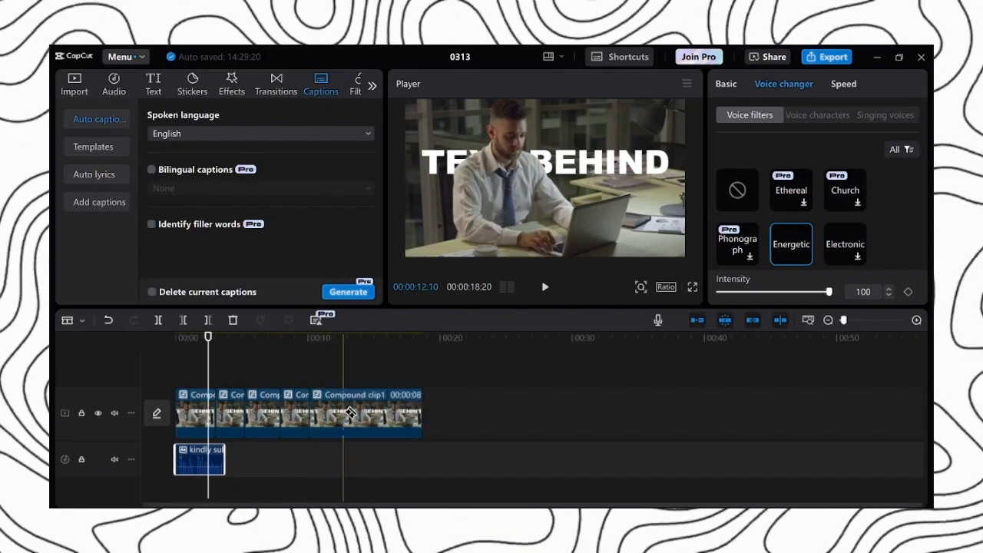
pyautogui.click(346, 414)
pyautogui.click(379, 413)
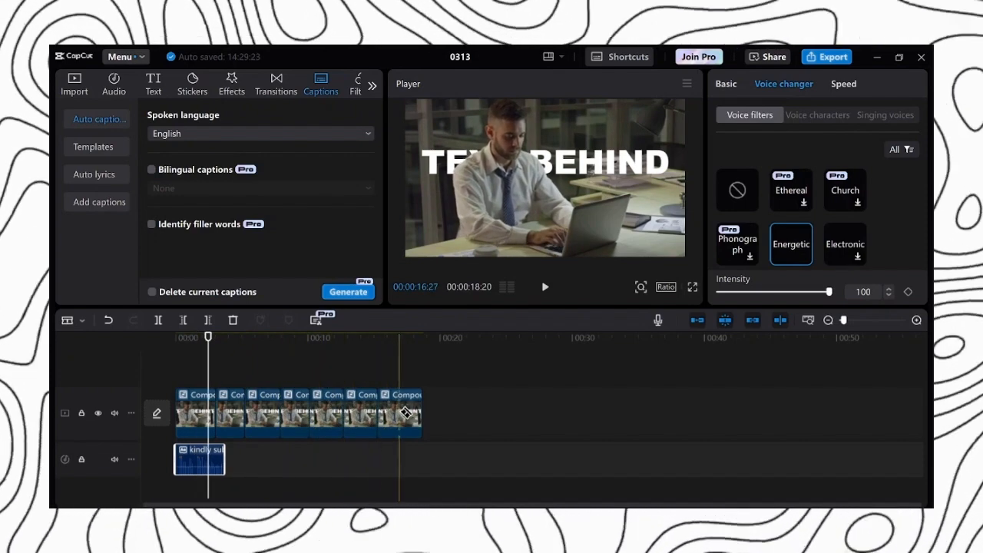
pyautogui.click(394, 413)
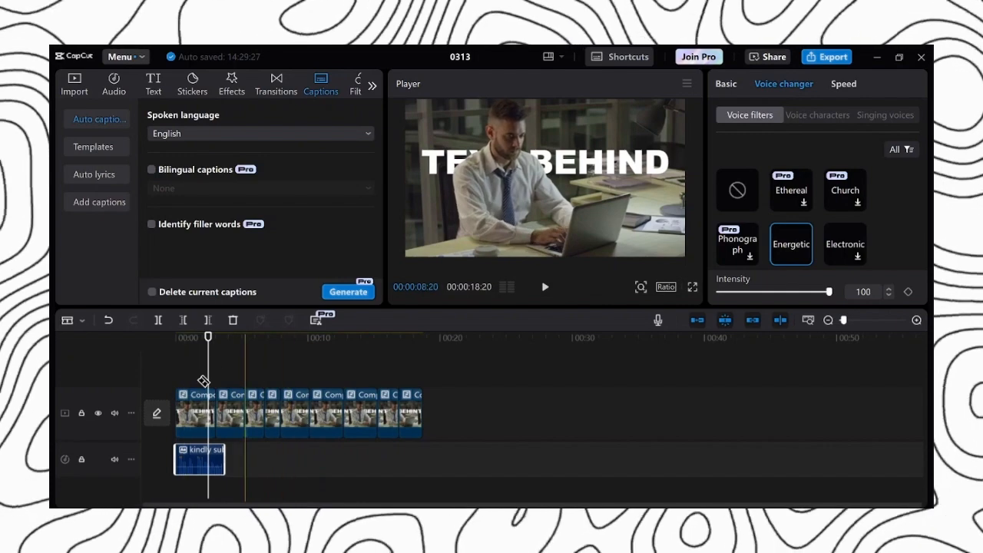
pyautogui.click(197, 413)
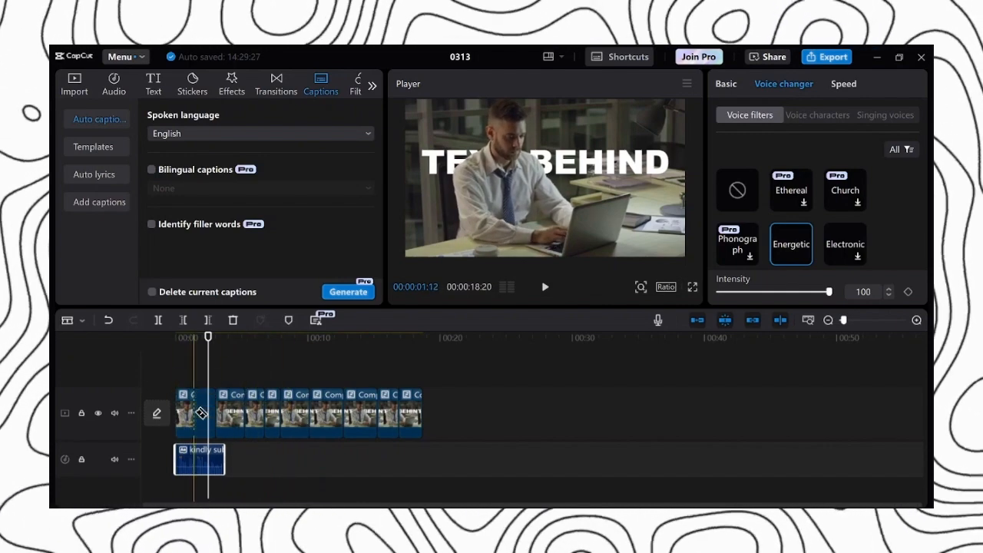
pyautogui.press('a')
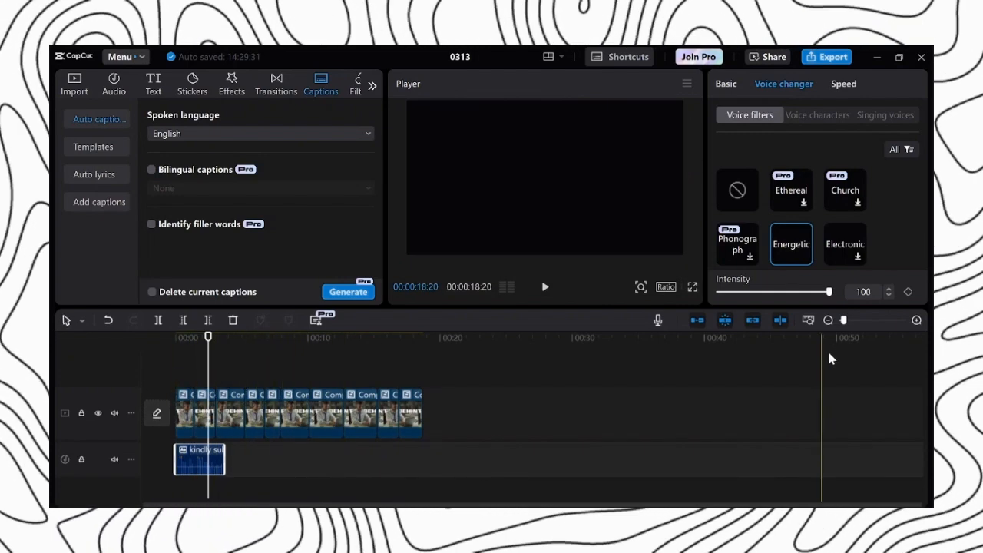
pyautogui.click(779, 320)
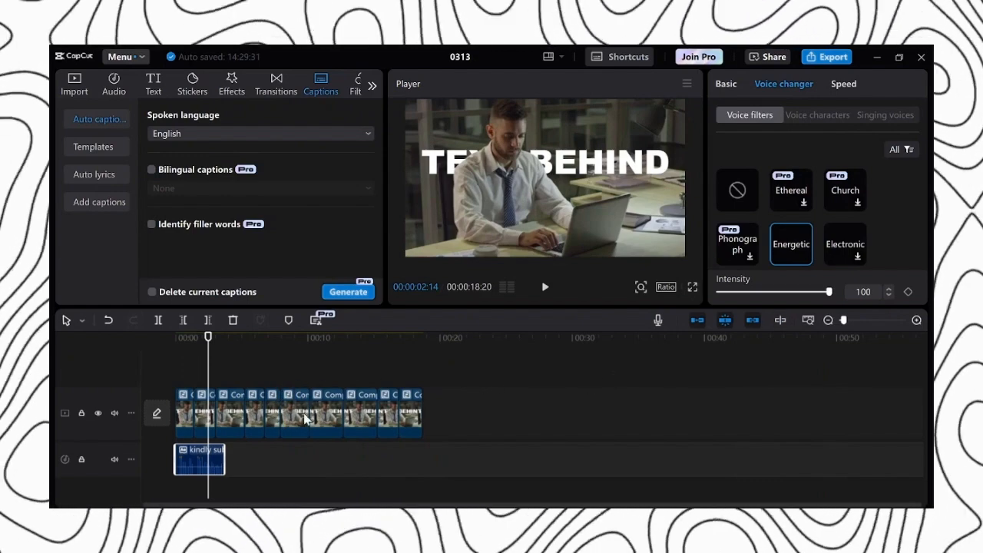
# Step: Select all segments from about 8 seconds onward with Select rightward and try moving them as a group
pyautogui.moveTo(463, 378); pyautogui.dragTo(289, 473)
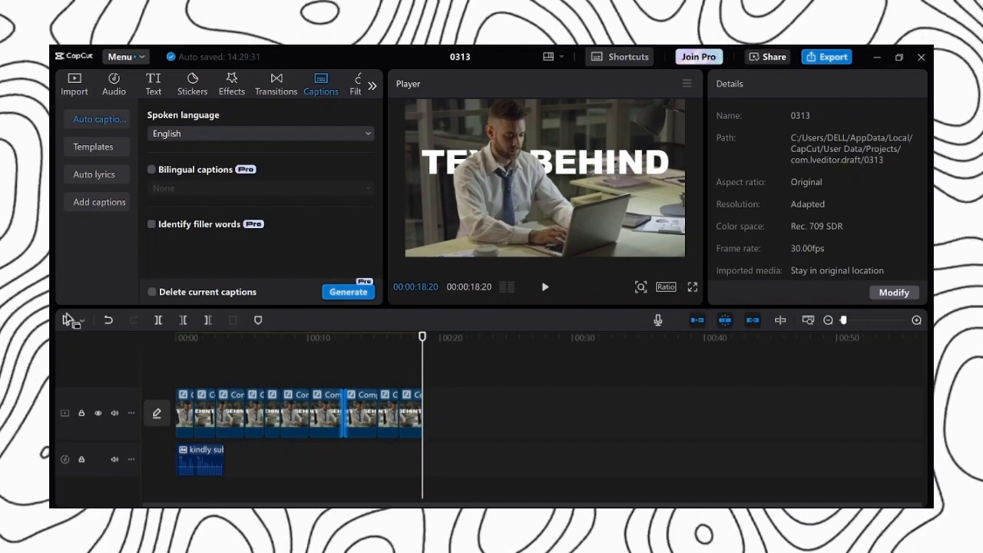
pyautogui.click(80, 321)
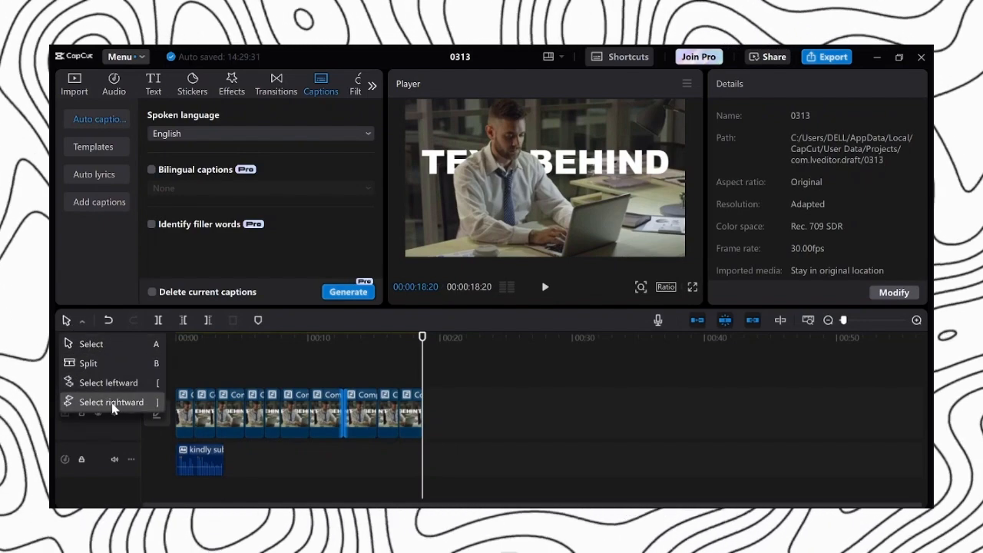
pyautogui.click(111, 403)
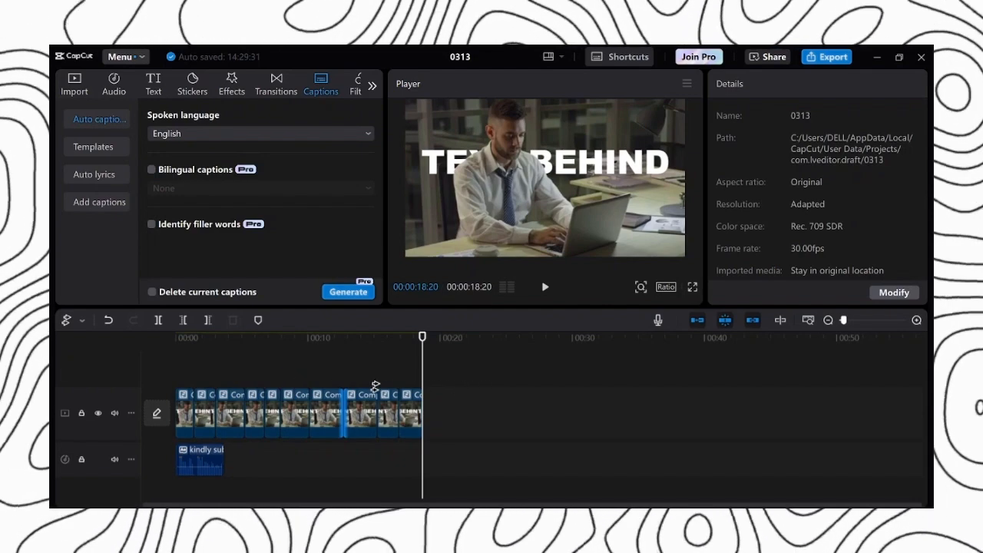
pyautogui.click(293, 375)
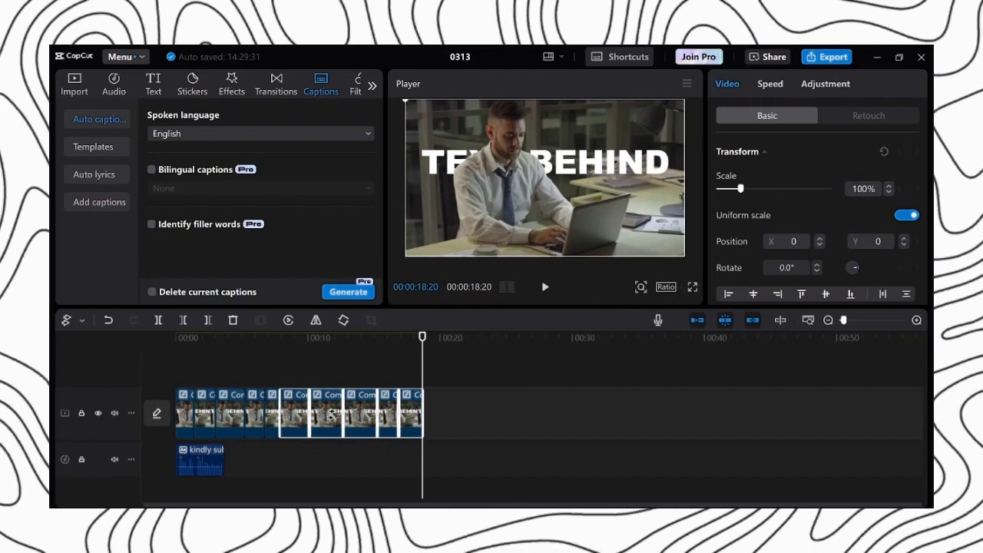
pyautogui.moveTo(361, 420); pyautogui.dragTo(339, 464)
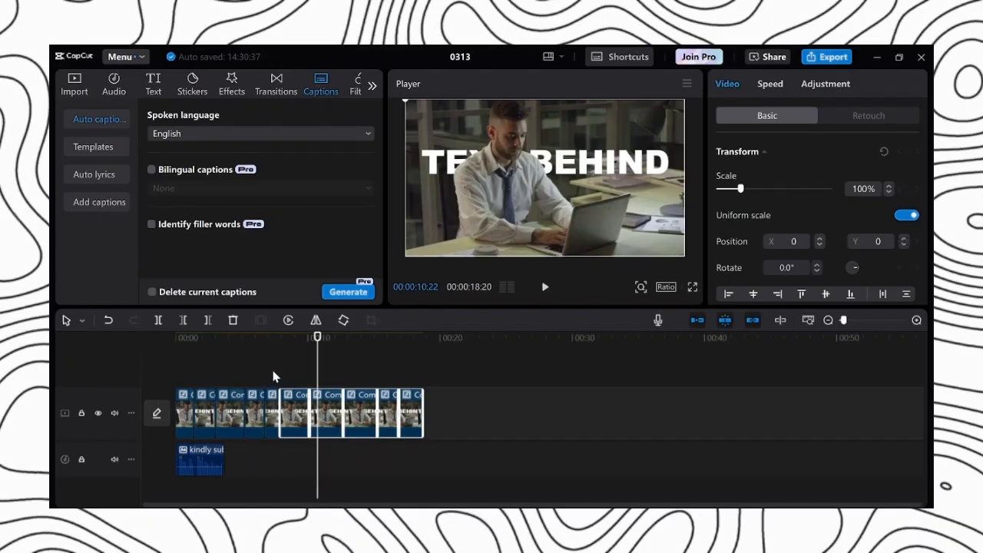
# Step: Select the opening segments and the speech clip with Select leftward and move them after the remaining segments
pyautogui.click(229, 407)
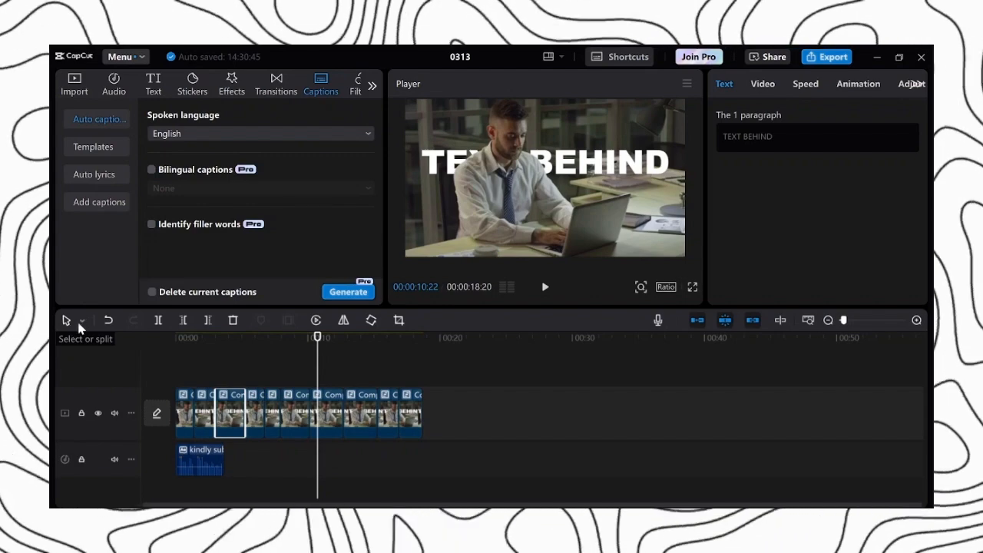
pyautogui.click(80, 320)
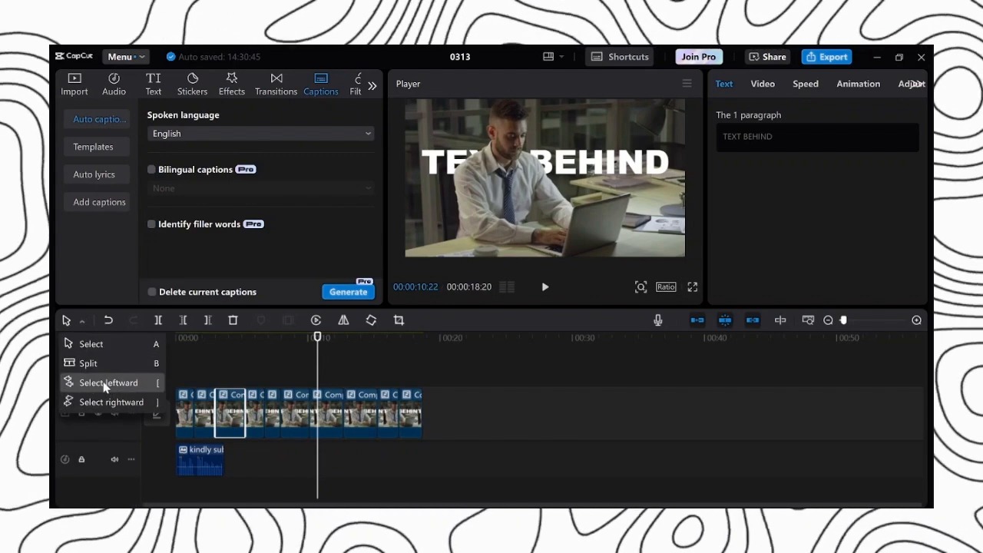
pyautogui.click(106, 384)
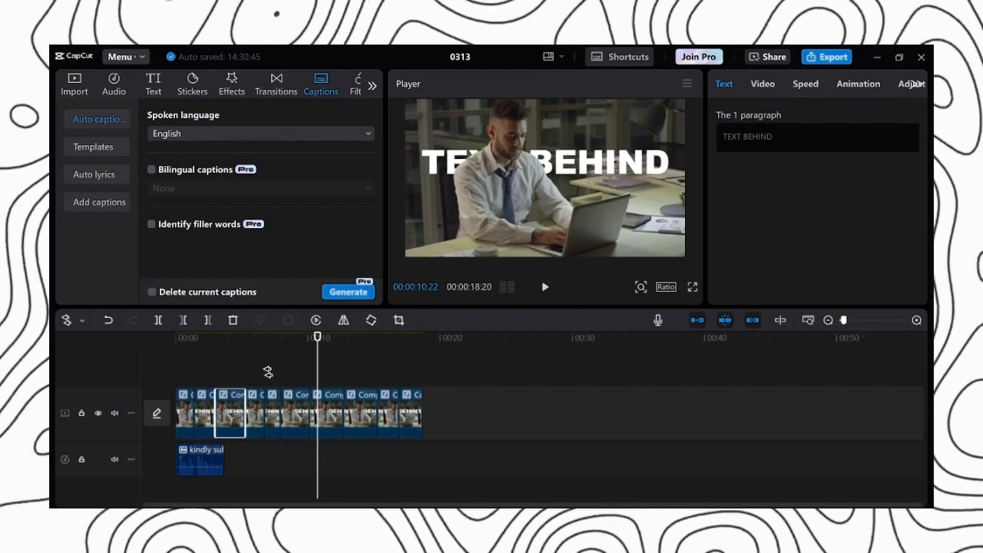
pyautogui.click(268, 373)
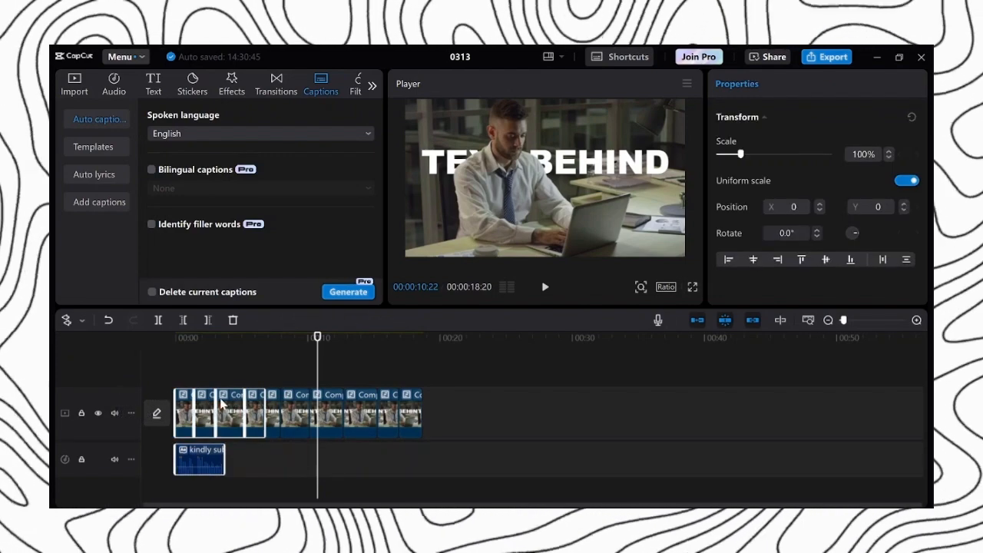
pyautogui.moveTo(247, 404); pyautogui.dragTo(440, 374)
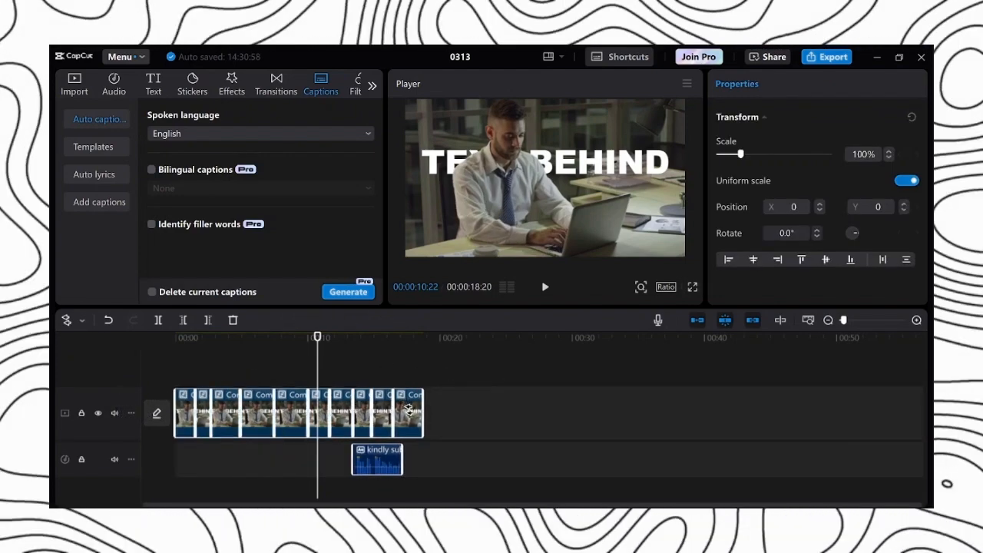
# Step: Select all segments before the speech clip with Select leftward and move the playhead to the speech clip's start
pyautogui.click(348, 420)
pyautogui.moveTo(318, 361); pyautogui.dragTo(356, 385)
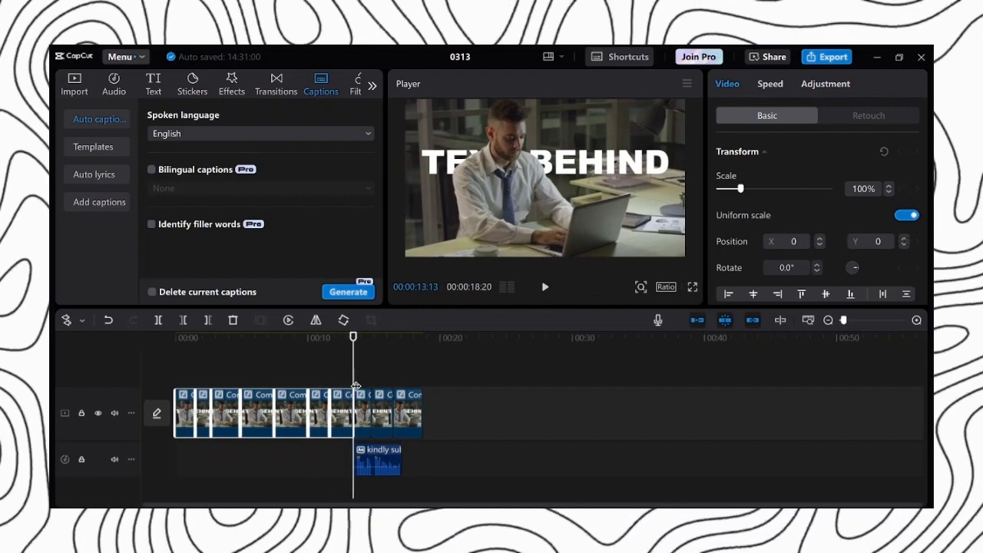
pyautogui.moveTo(355, 366); pyautogui.dragTo(372, 368)
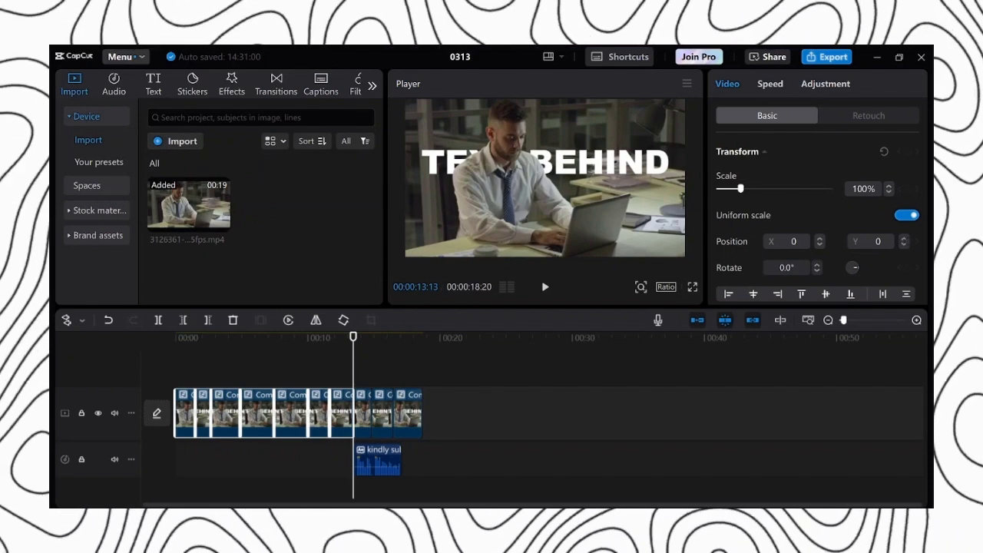
# Step: Add the plain black clip from the trending stock material to the main video track, directly after the last compound clip segment
pyautogui.click(87, 210)
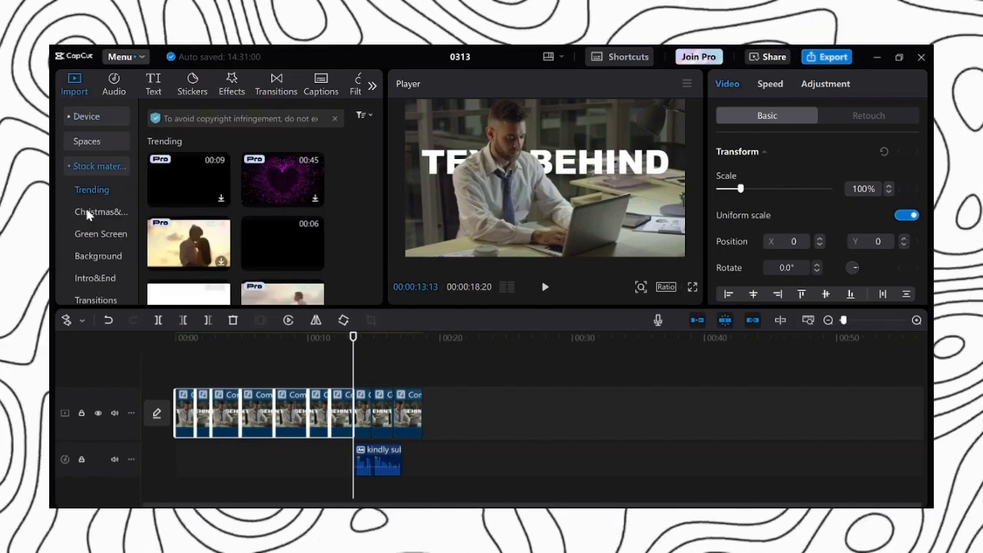
pyautogui.scroll(-2, 279, 230)
pyautogui.scroll(-5, 278, 231)
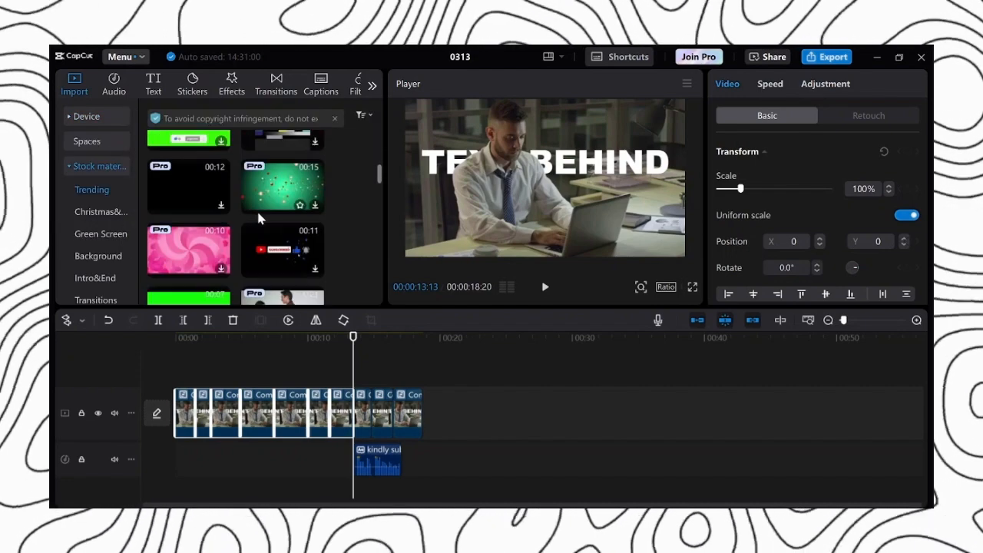
pyautogui.scroll(-2, 231, 220)
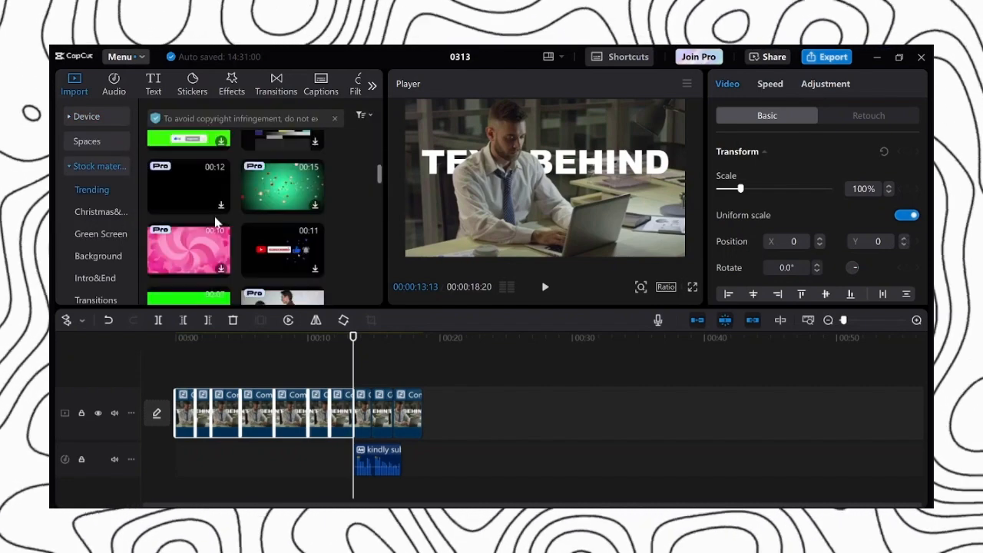
pyautogui.scroll(2, 215, 233)
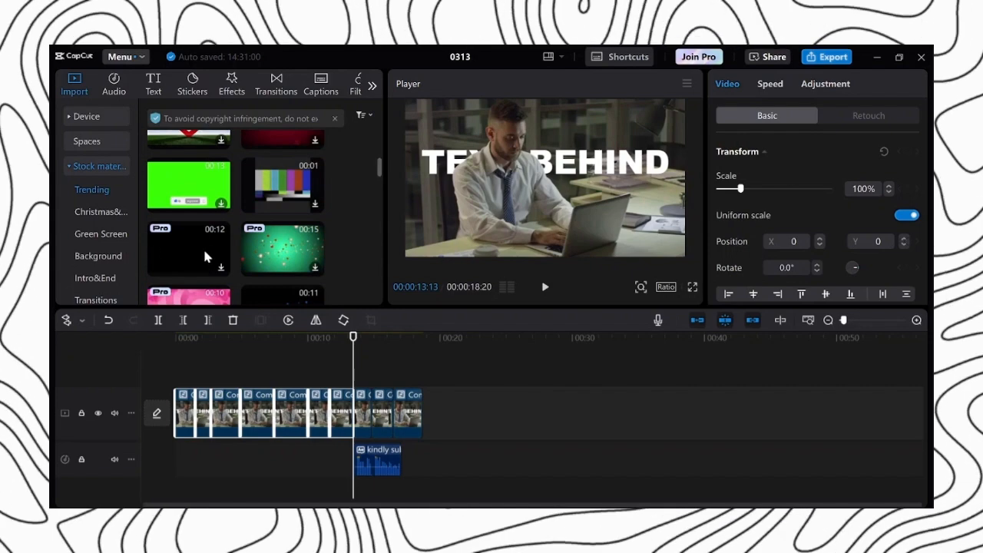
pyautogui.scroll(-3, 201, 249)
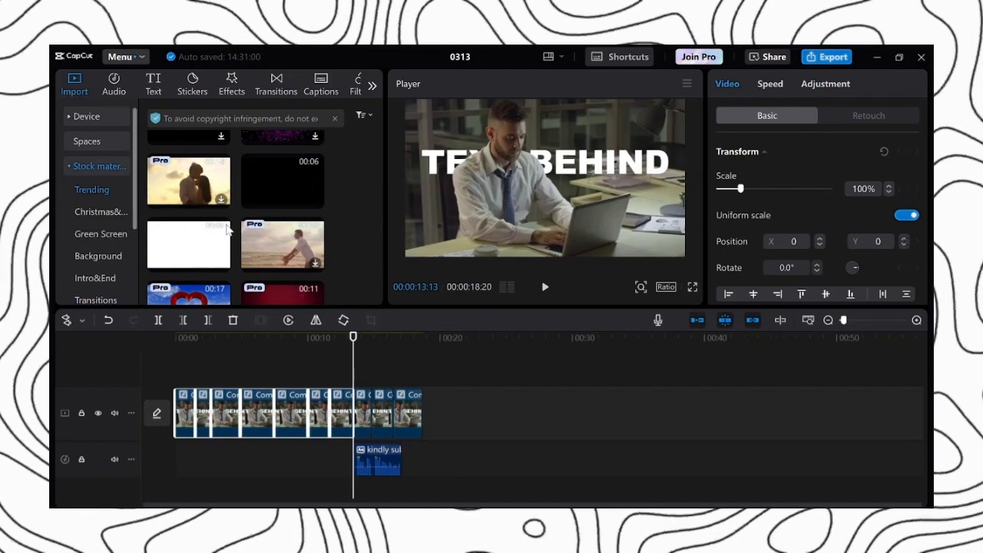
pyautogui.scroll(1, 201, 231)
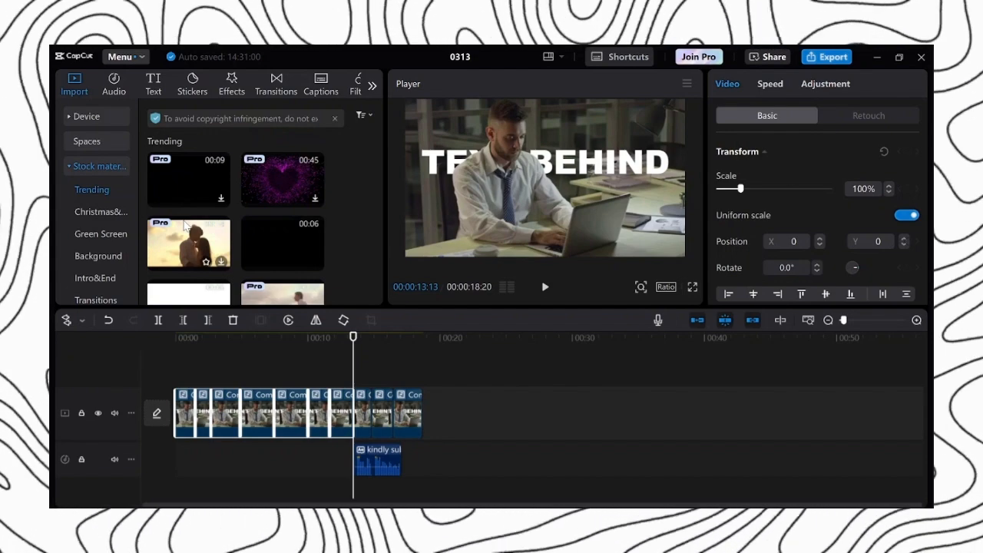
pyautogui.moveTo(276, 244); pyautogui.dragTo(449, 416)
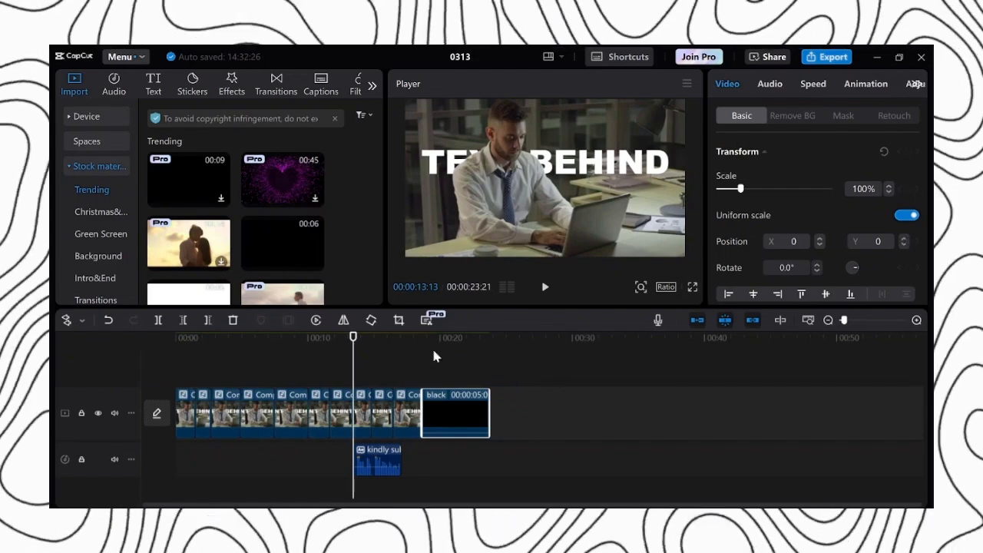
pyautogui.click(434, 355)
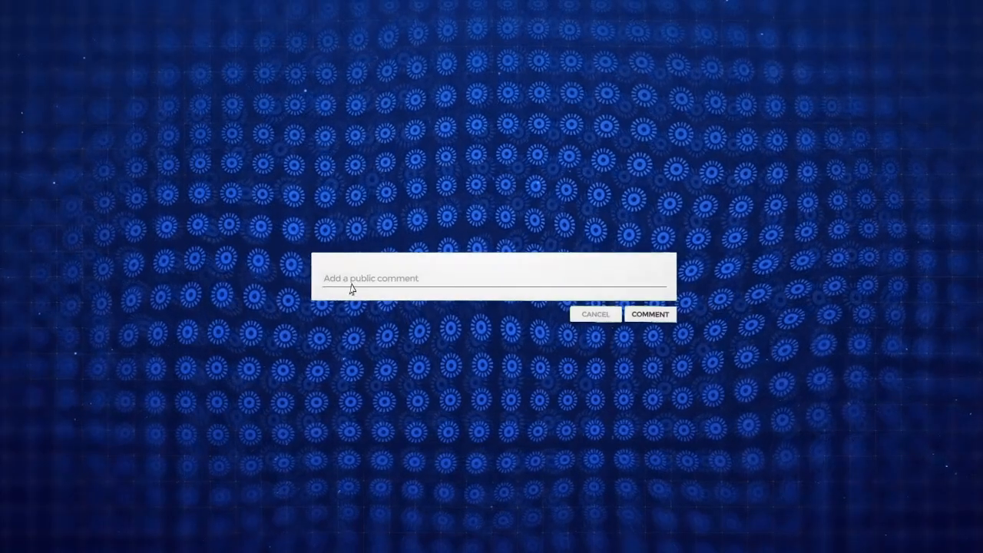